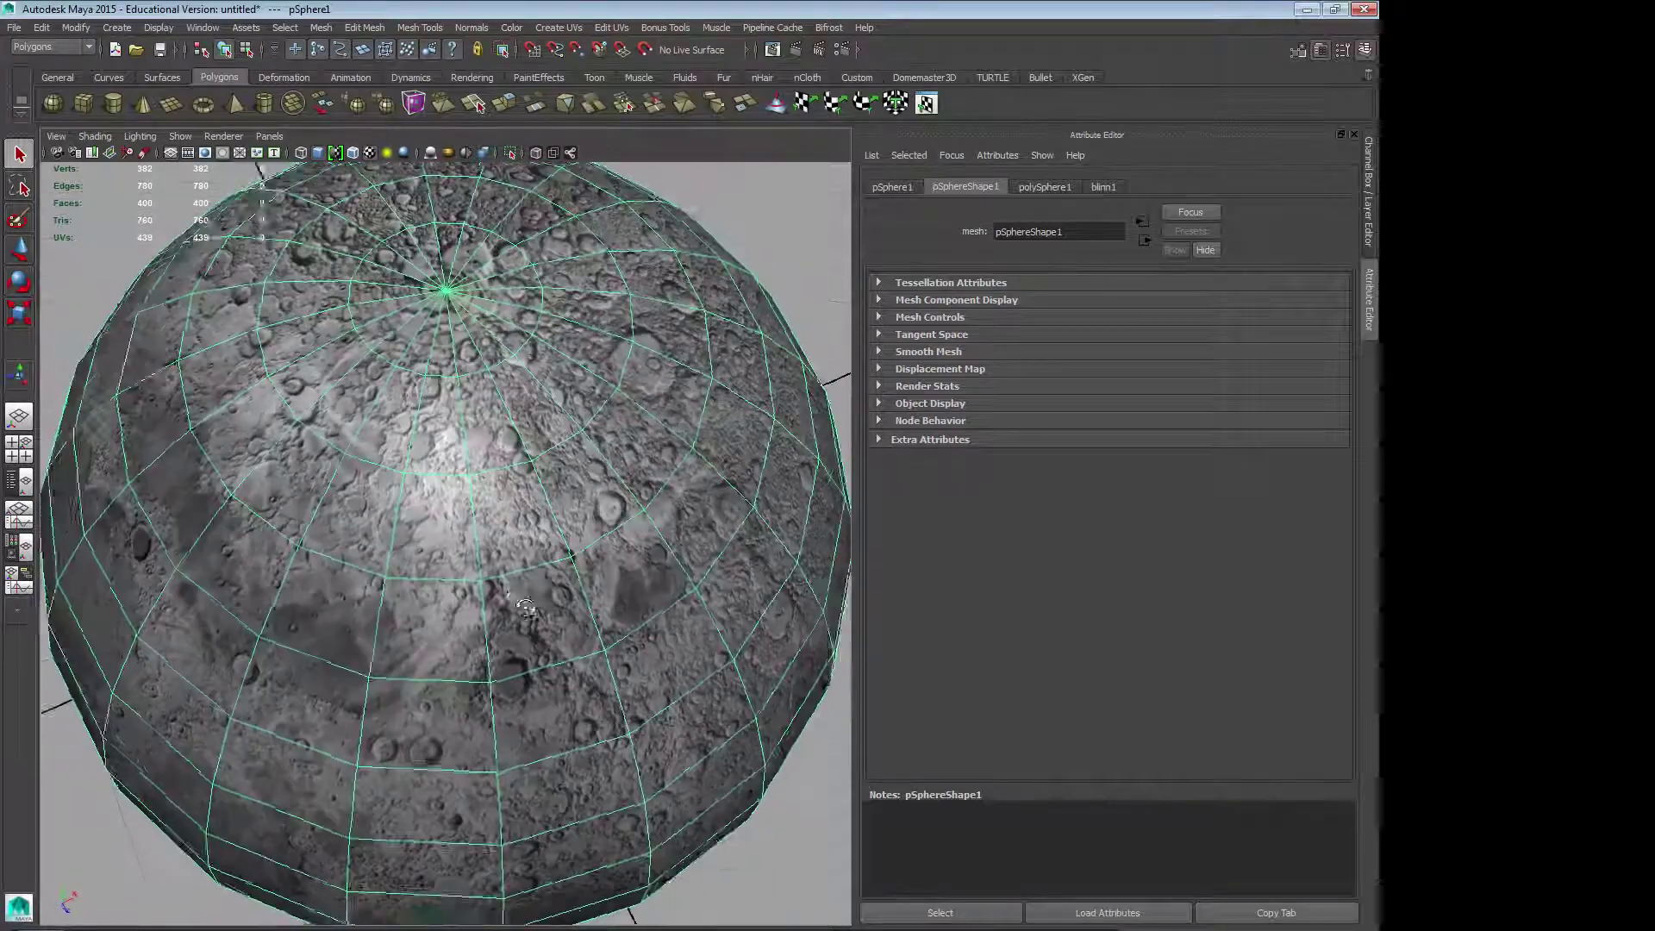
Step: Deselect the moon sphere and examine its surface texture around the pole and from the side
left_click(789, 237)
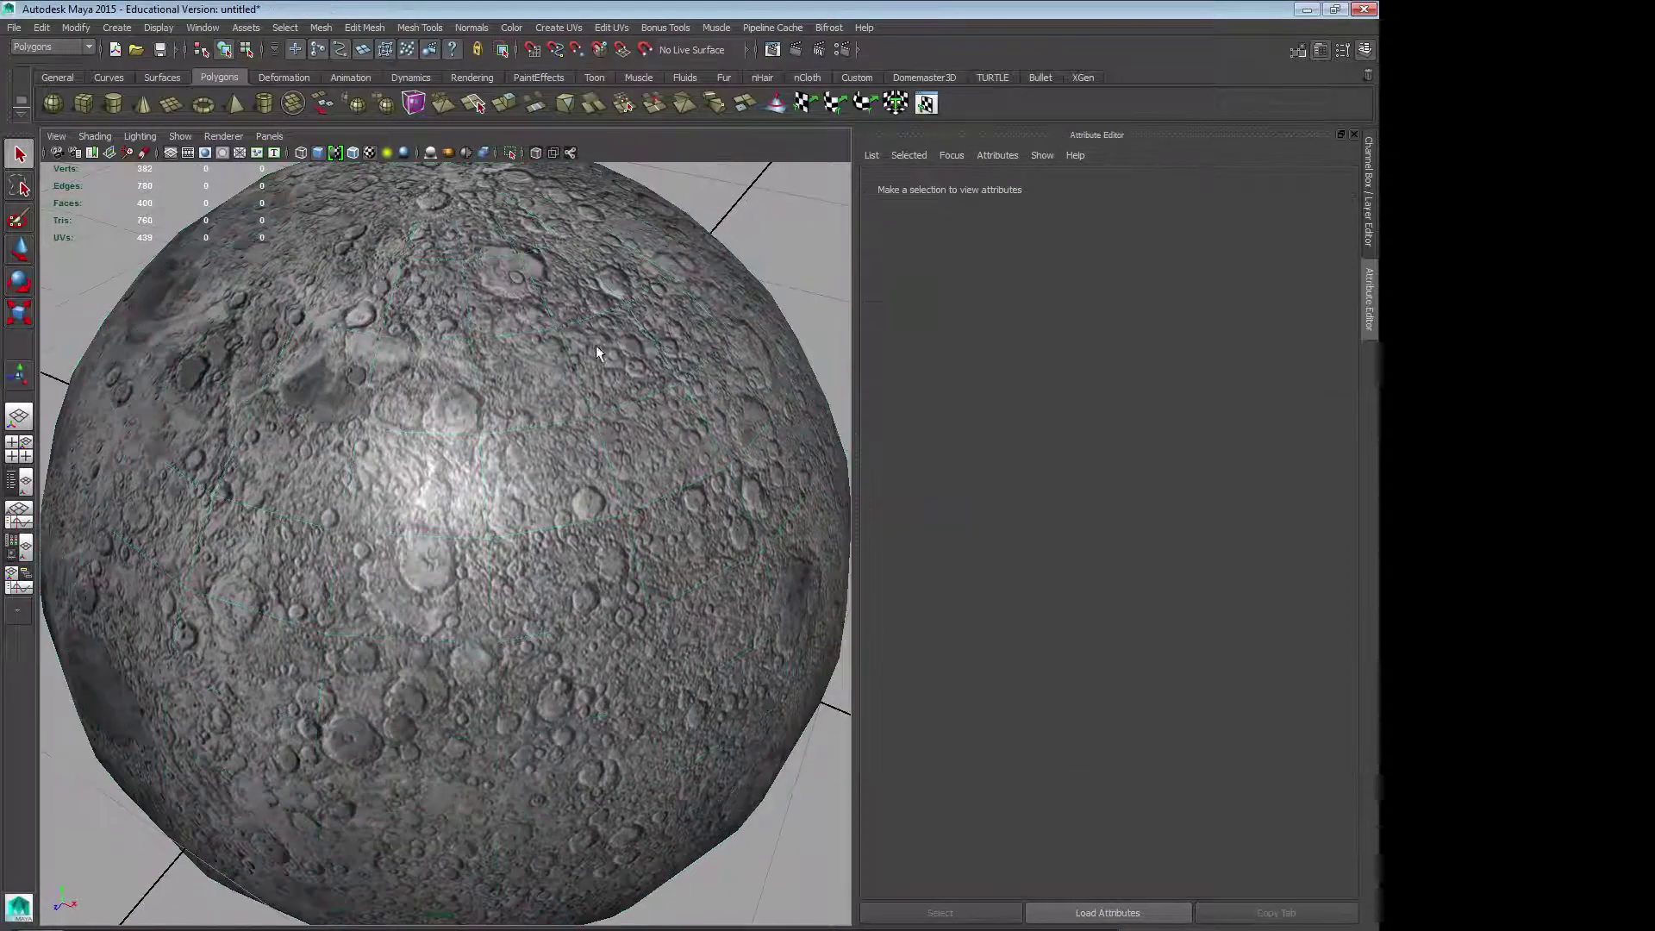
middle_click_drag(598, 344, 663, 500, "alt")
right_click_drag(663, 500, 439, 577, "alt")
left_click_drag(439, 577, 443, 516, "alt")
middle_click_drag(441, 535, 444, 495, "alt")
left_click(445, 494)
left_click(750, 319)
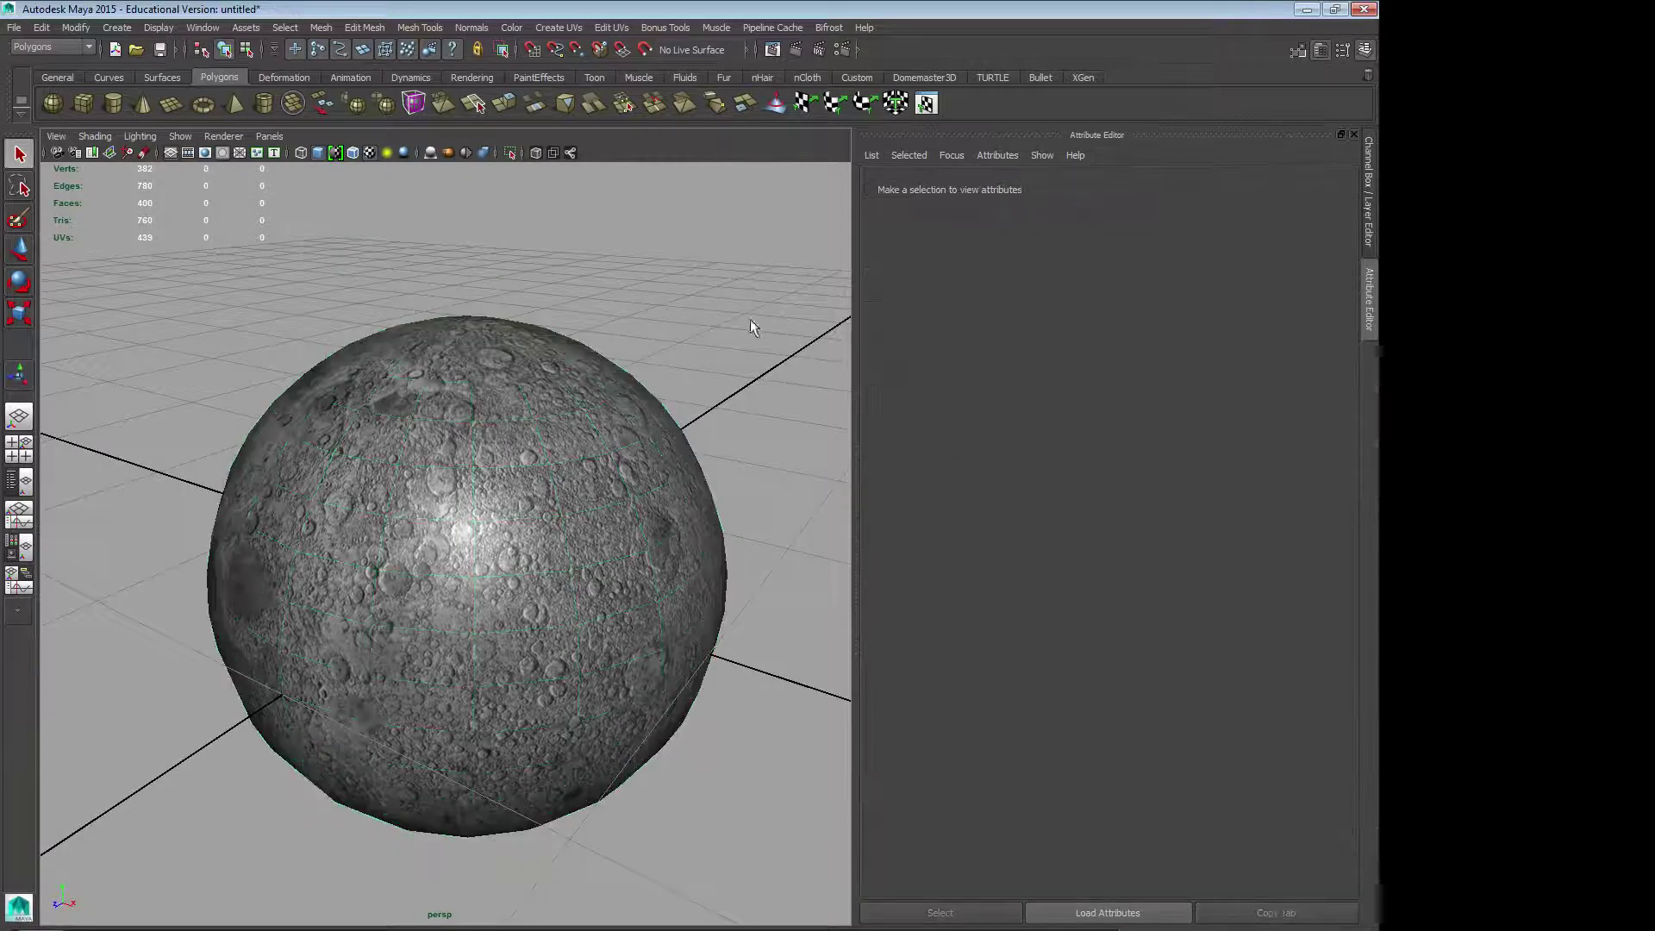
Step: Send the moon sphere to Mudbox as a new scene and keep the flagged mesh
left_click(520, 485)
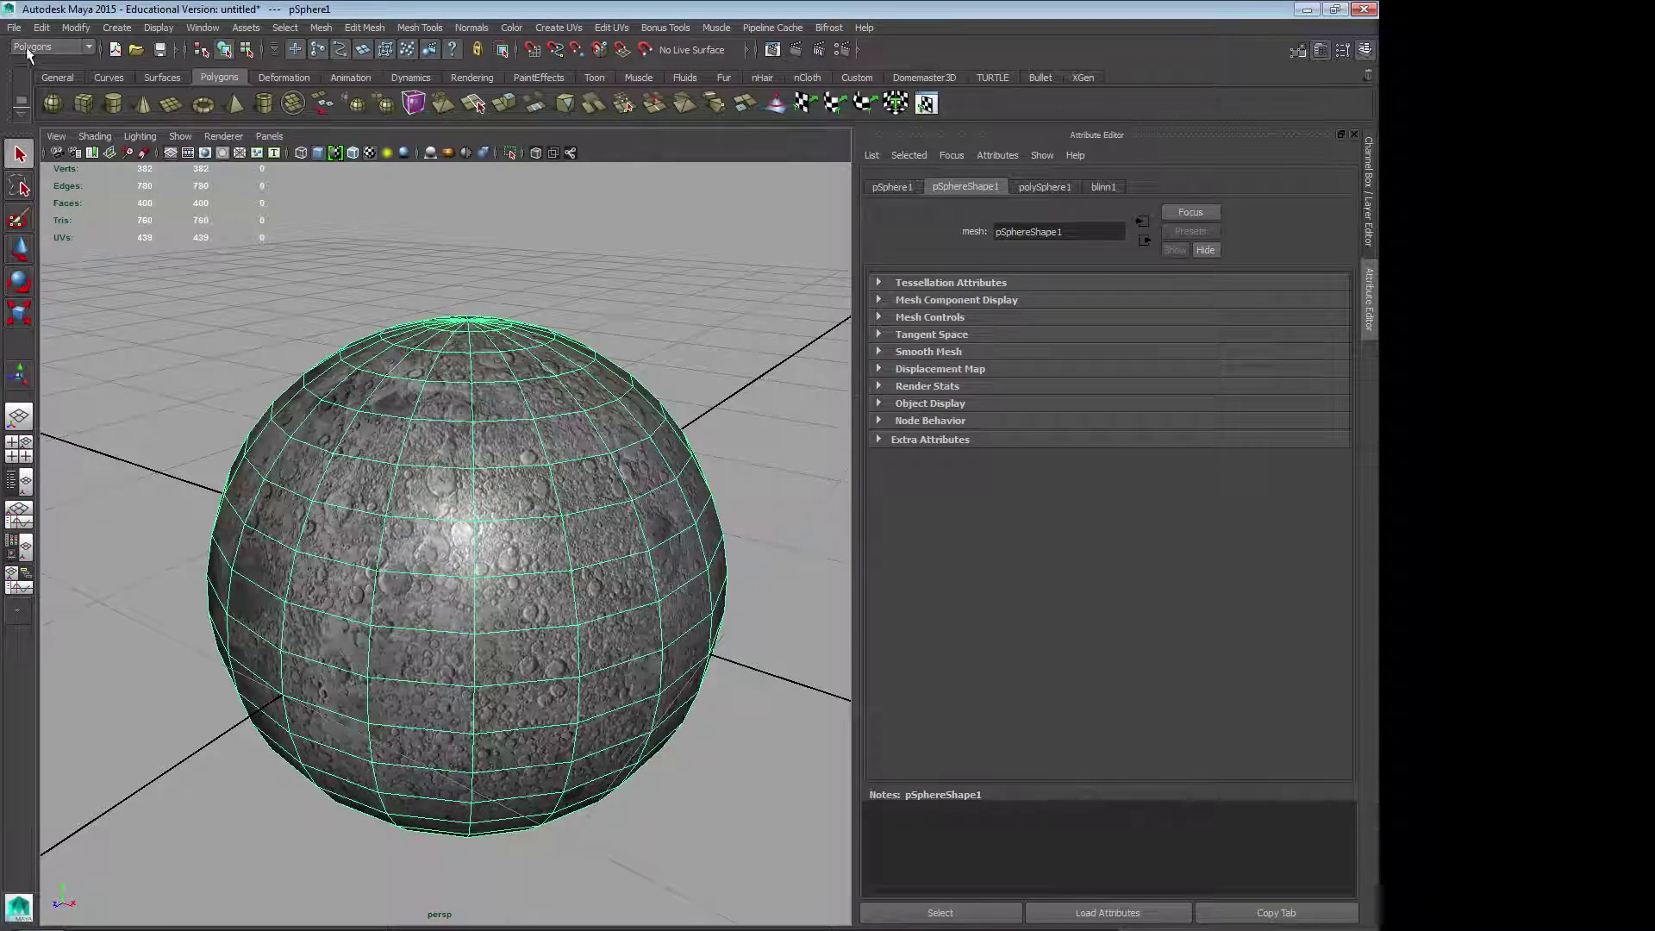
left_click(14, 27)
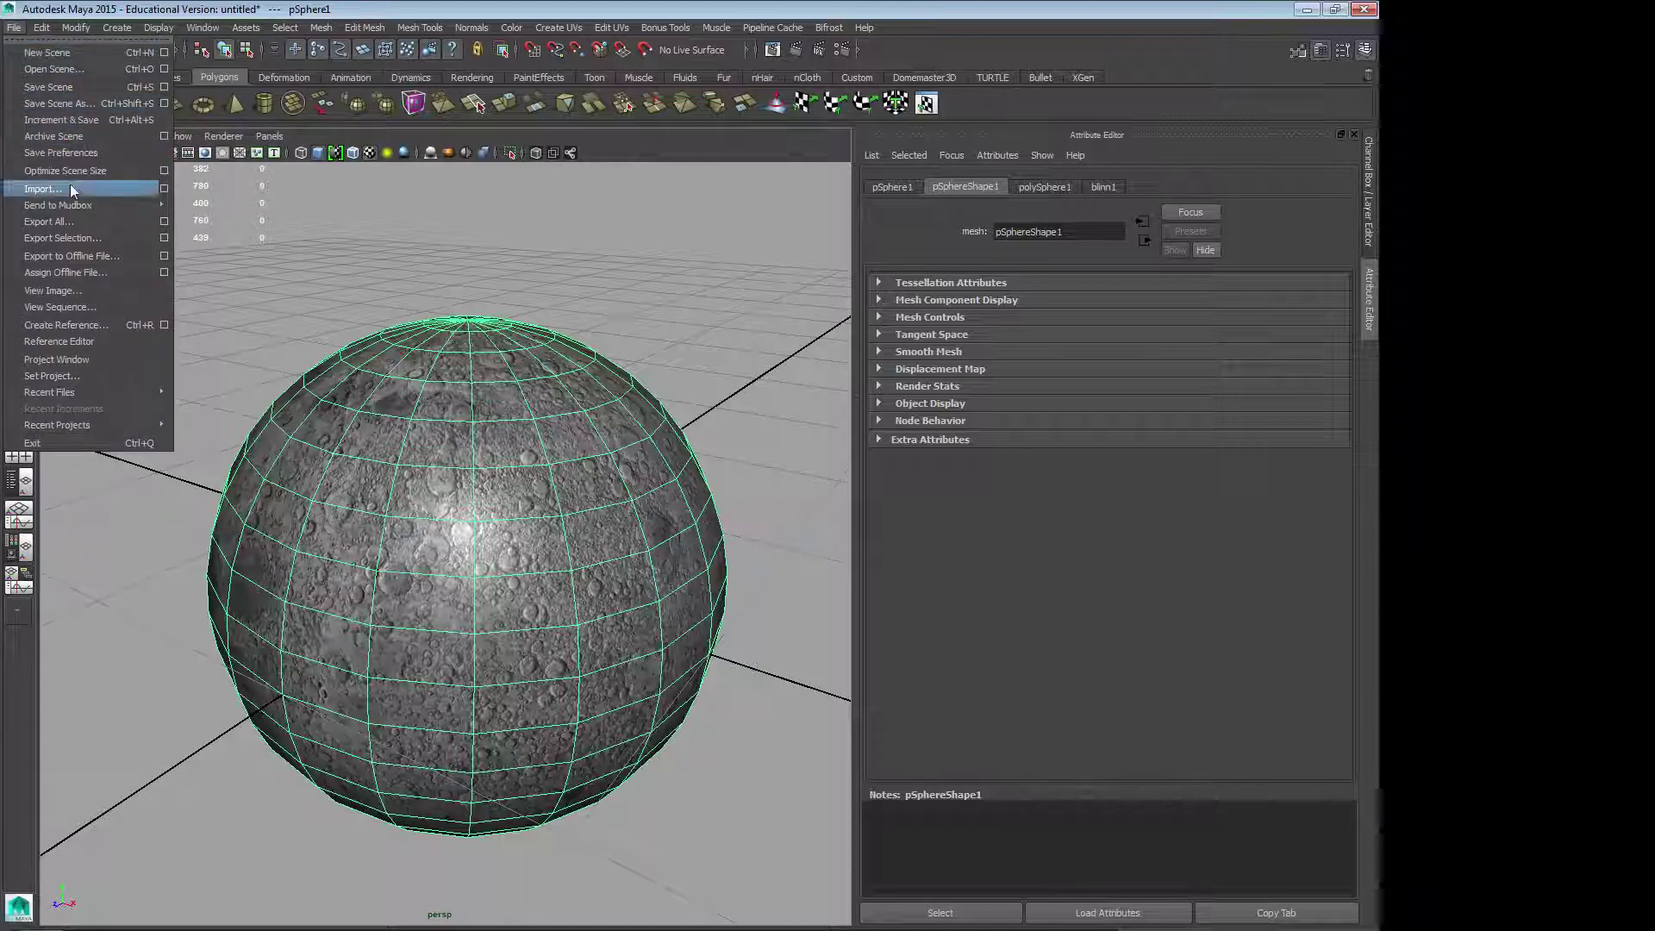
mouse_move(71, 206)
left_click(224, 206)
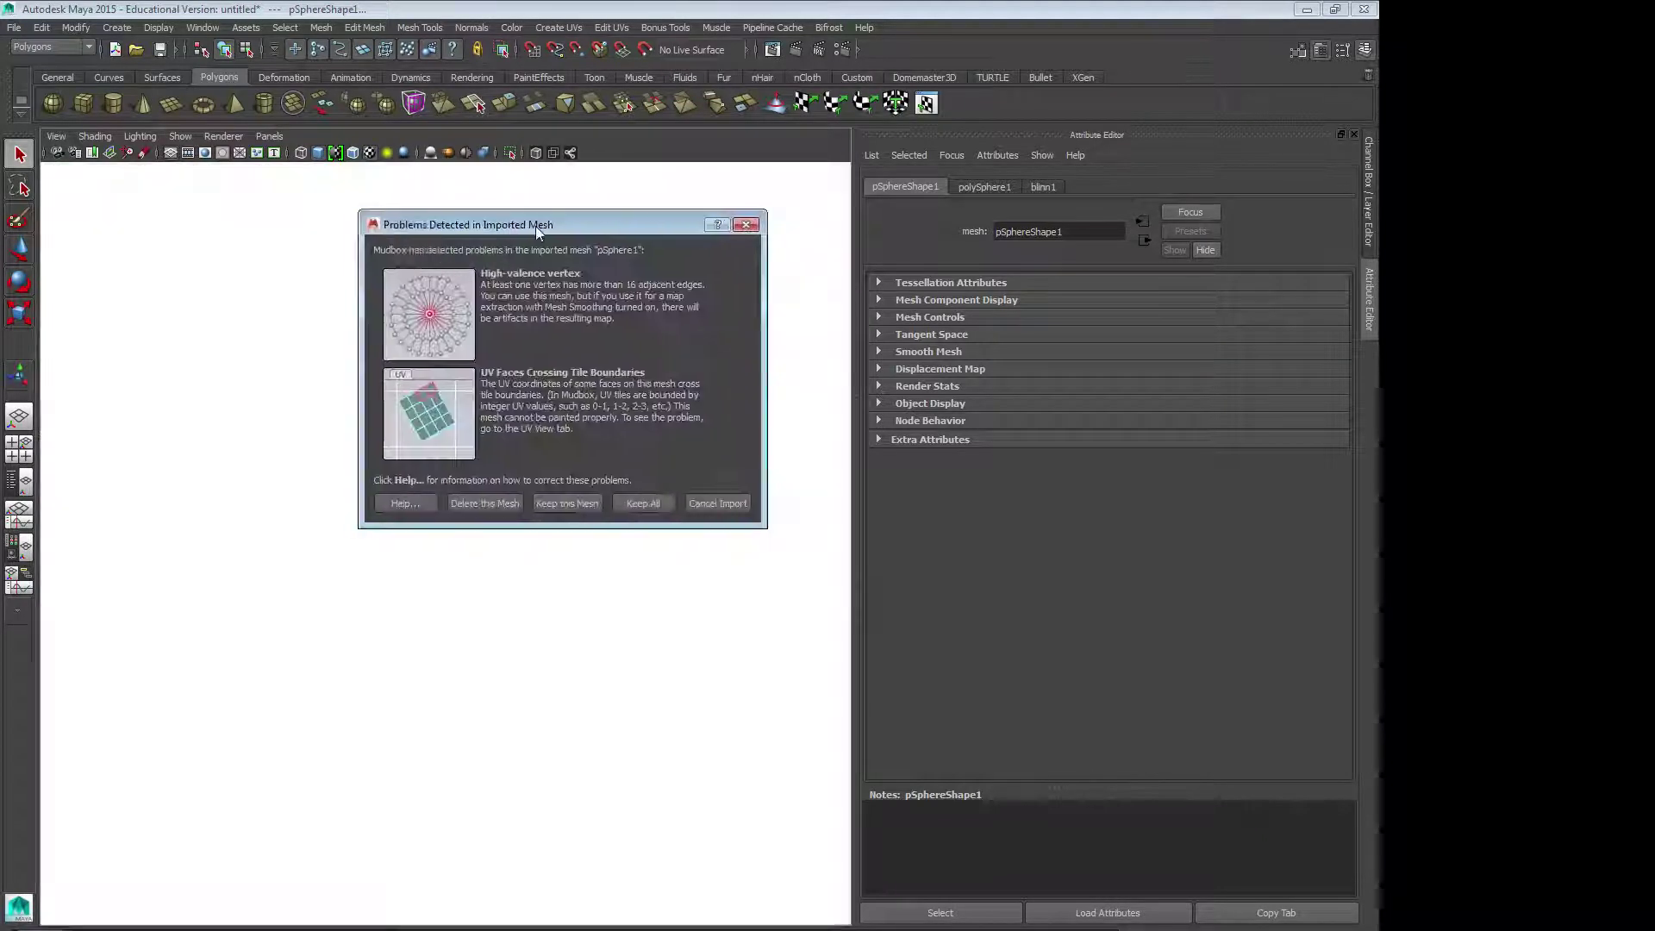
left_click_drag(536, 225, 514, 265)
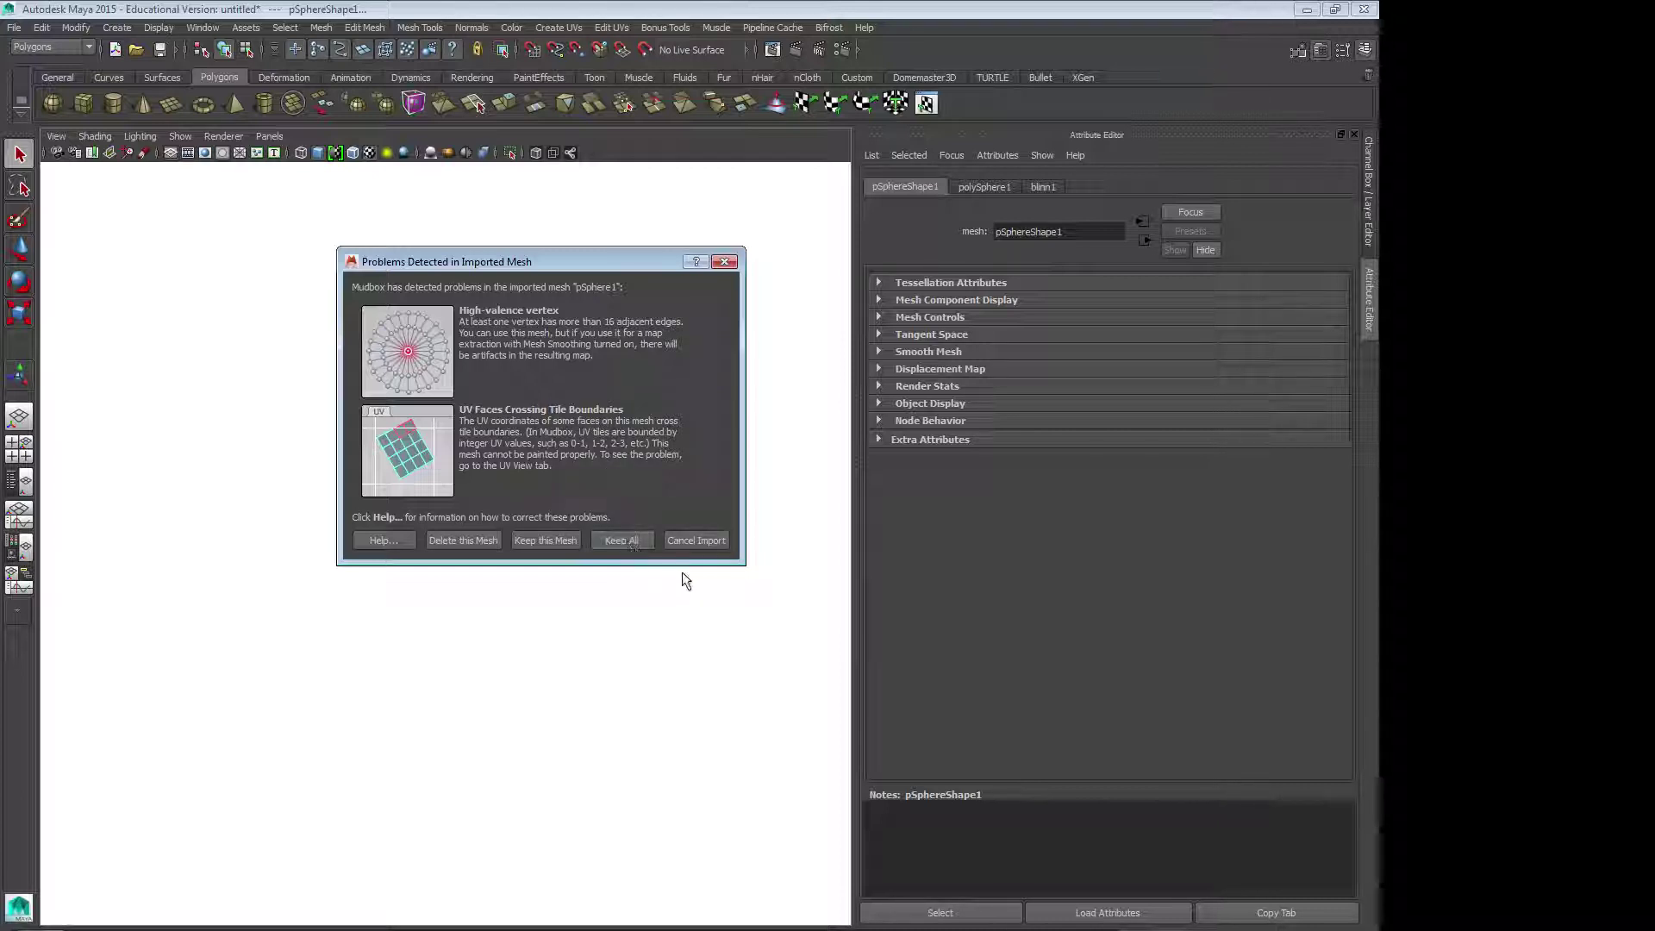
left_click(543, 541)
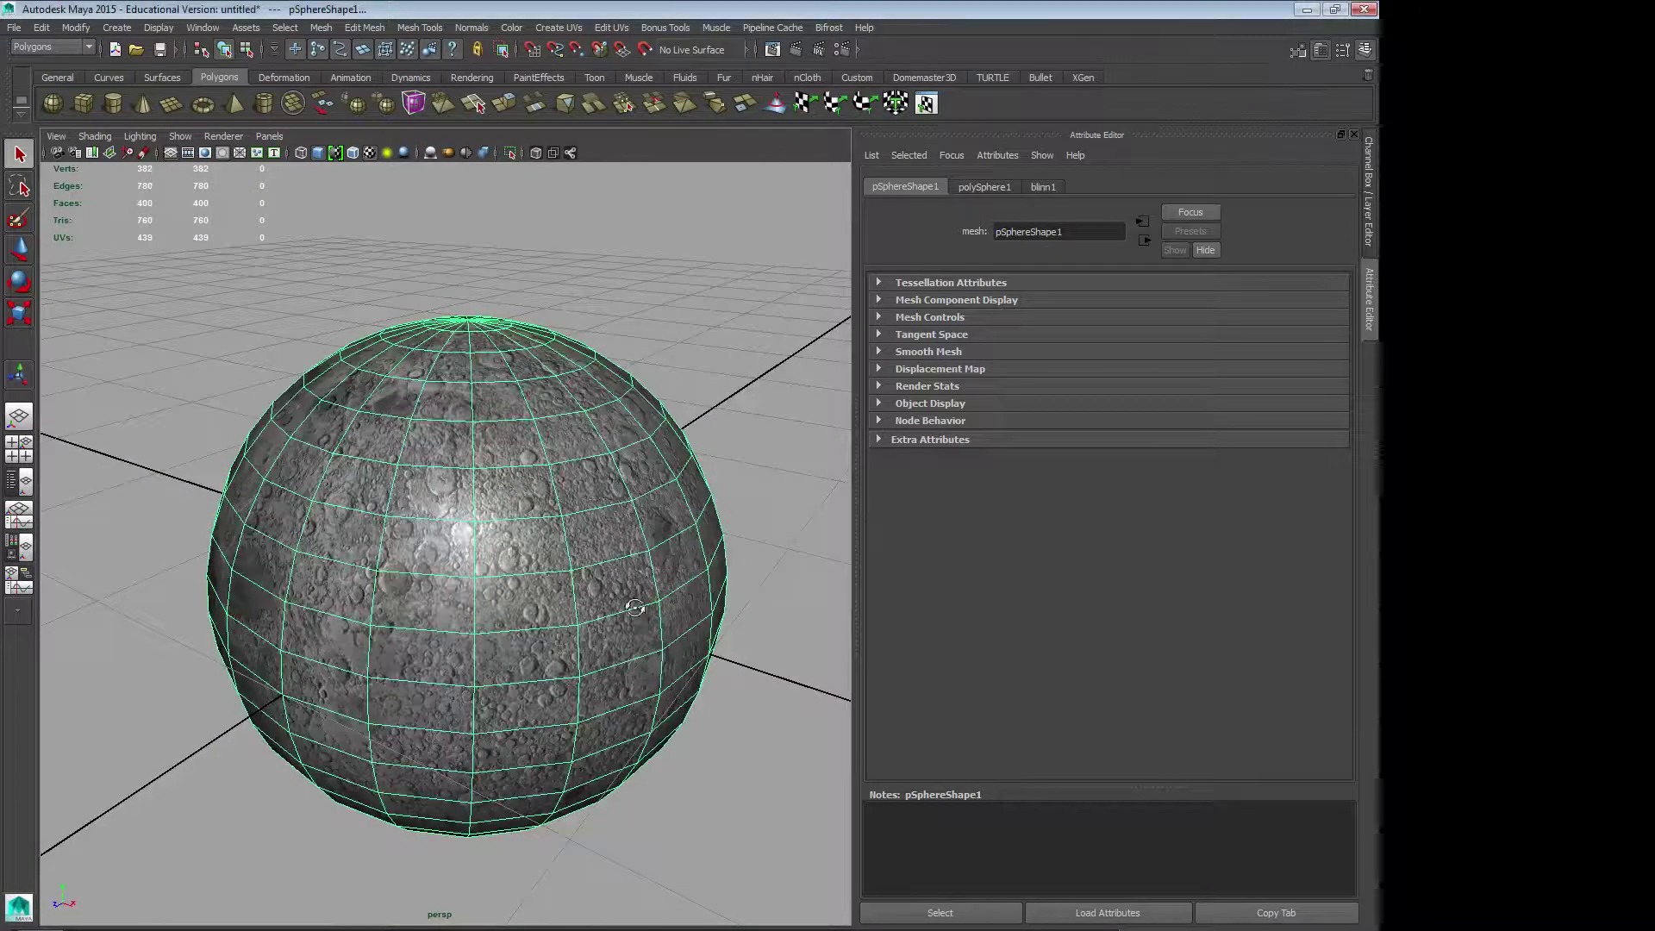
Step: Switch to Mudbox, maximize its window and examine how the texture wraps around the imported sphere
left_click_drag(636, 607, 280, 629, "alt")
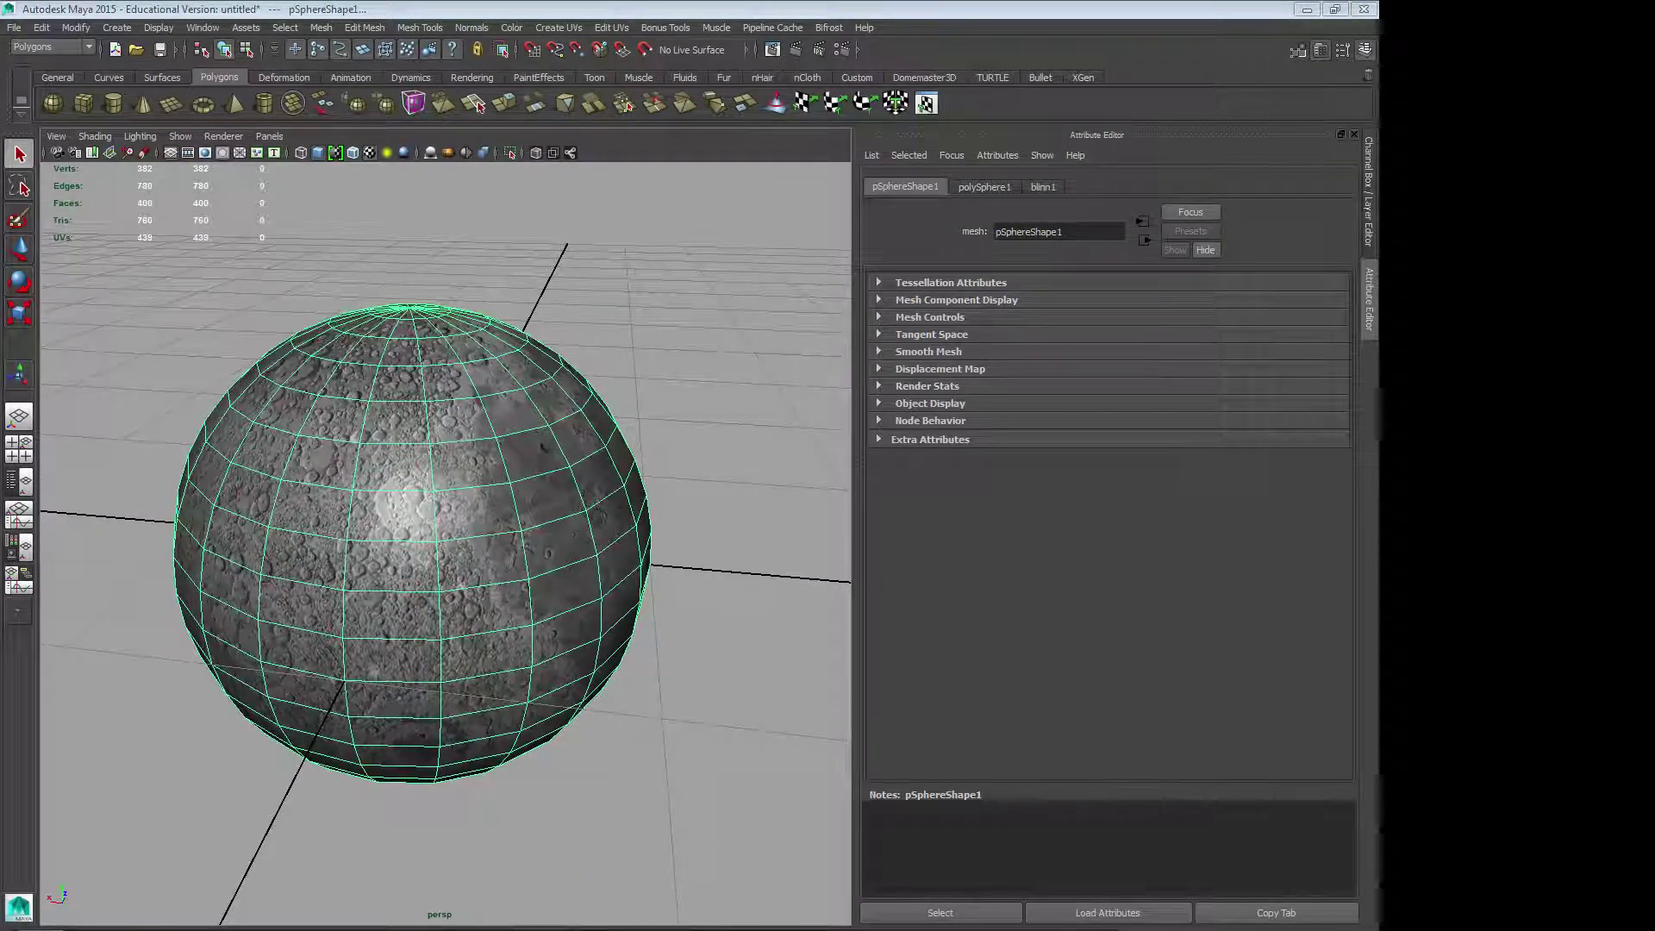
left_click_drag(655, 0, 711, 56)
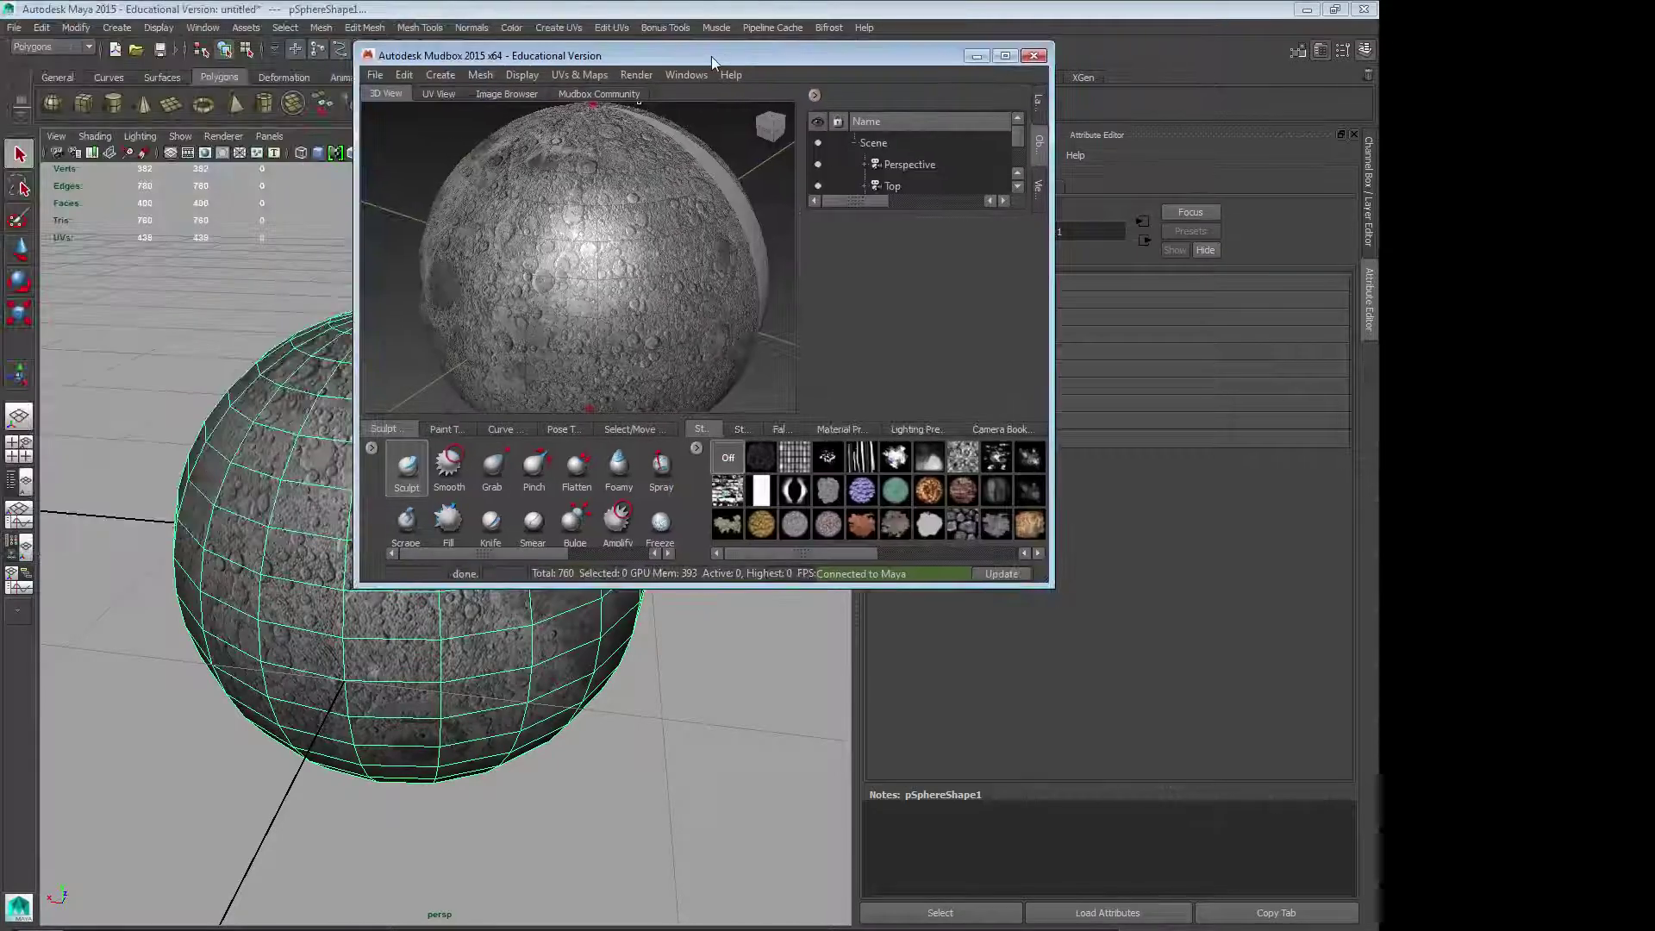
double_click(711, 62)
left_click_drag(758, 448, 650, 522, "alt")
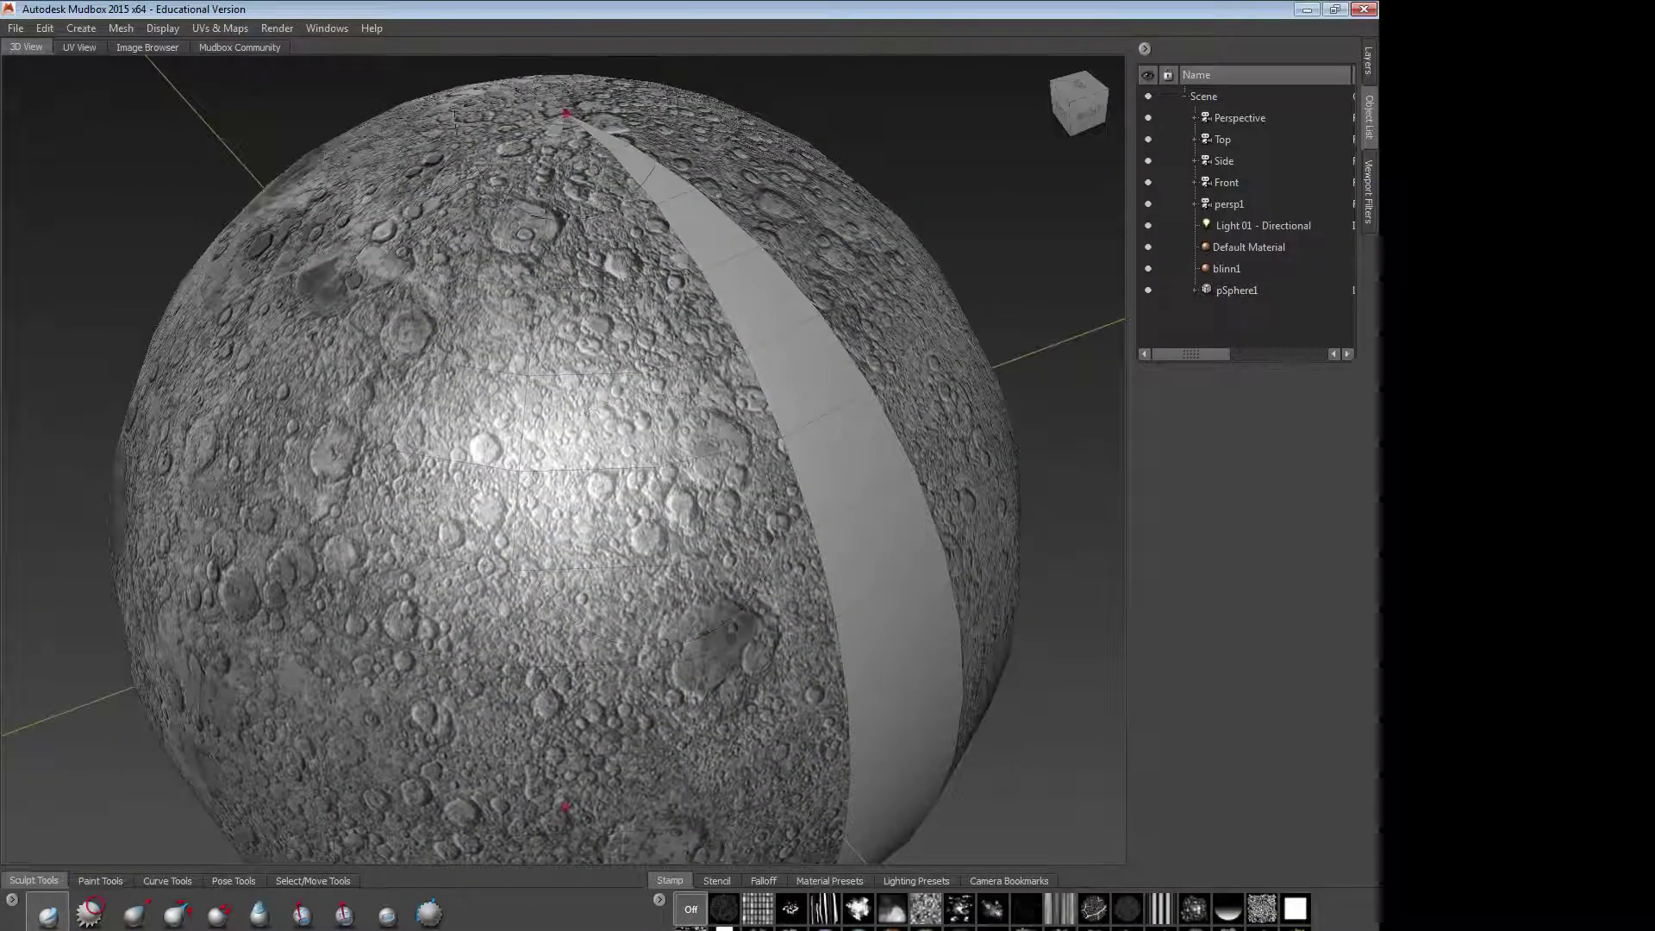
Step: Return to Maya and open the moon sphere's UV layout in the UV Texture Editor
left_click(1308, 10)
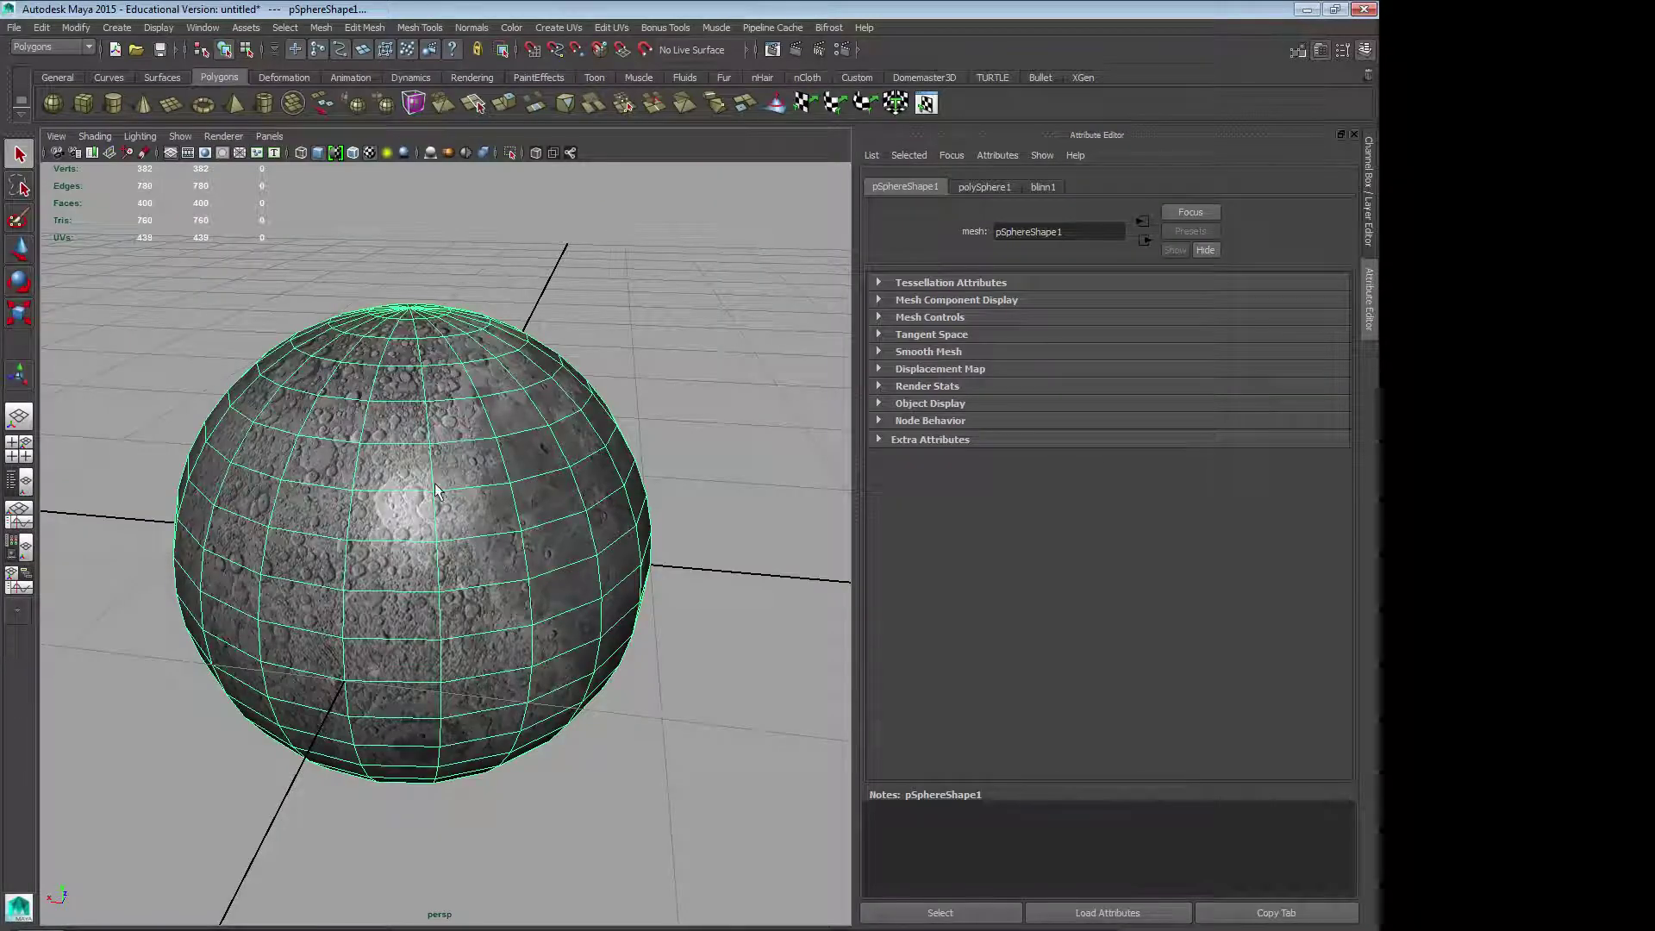
left_click(763, 259)
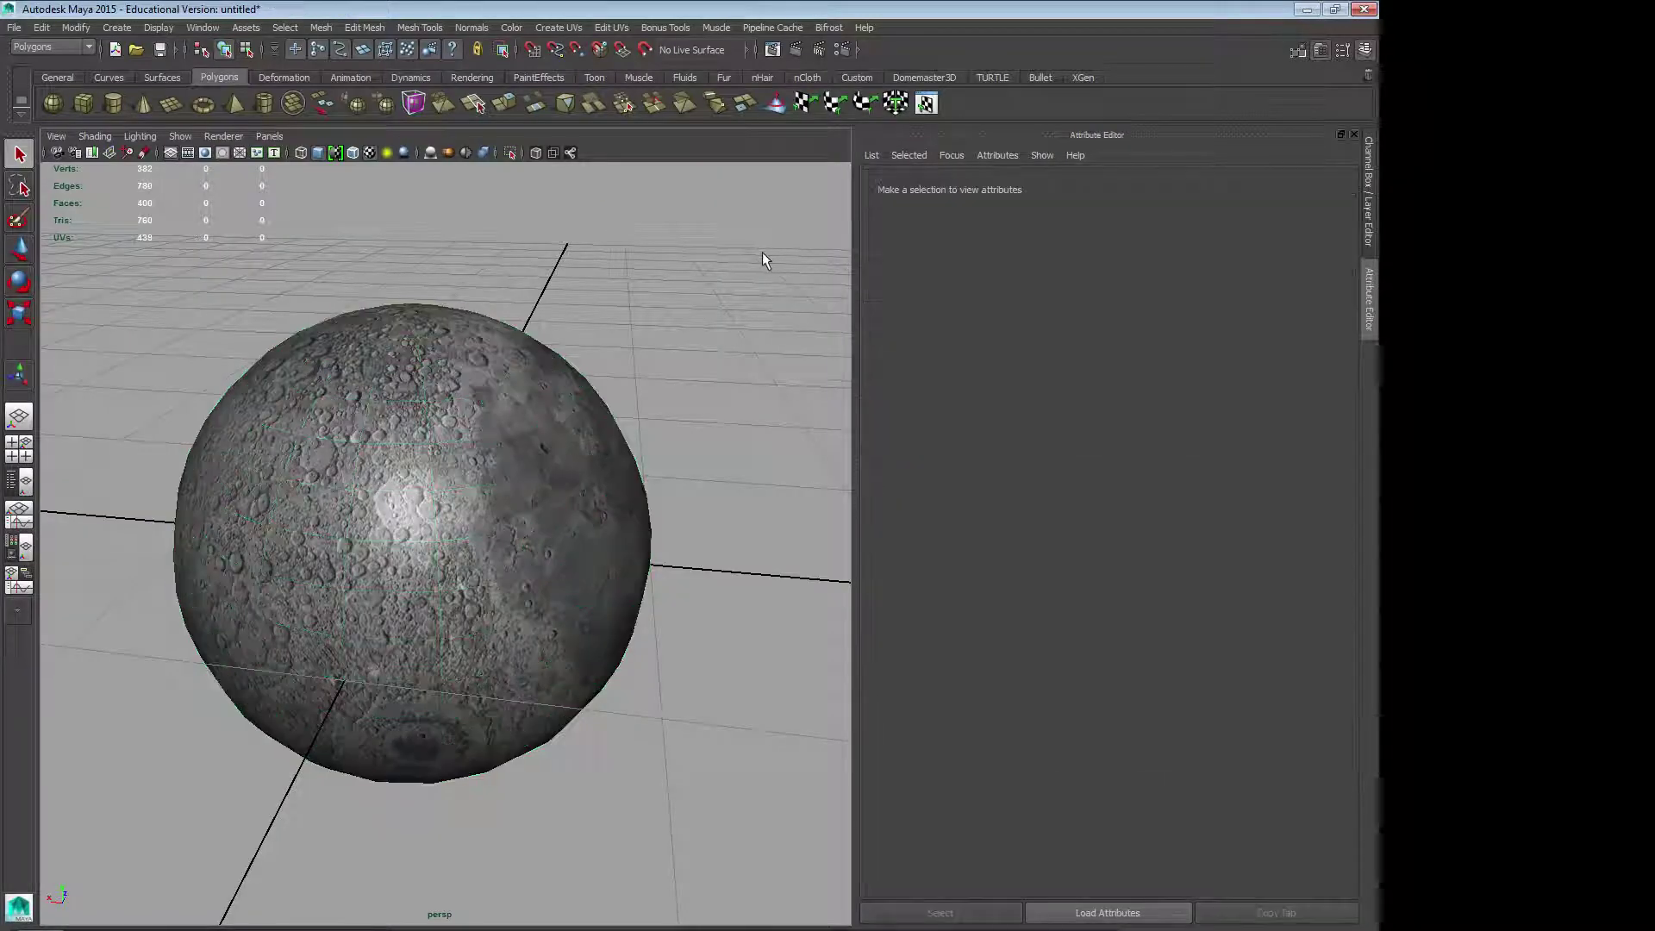
left_click(76, 28)
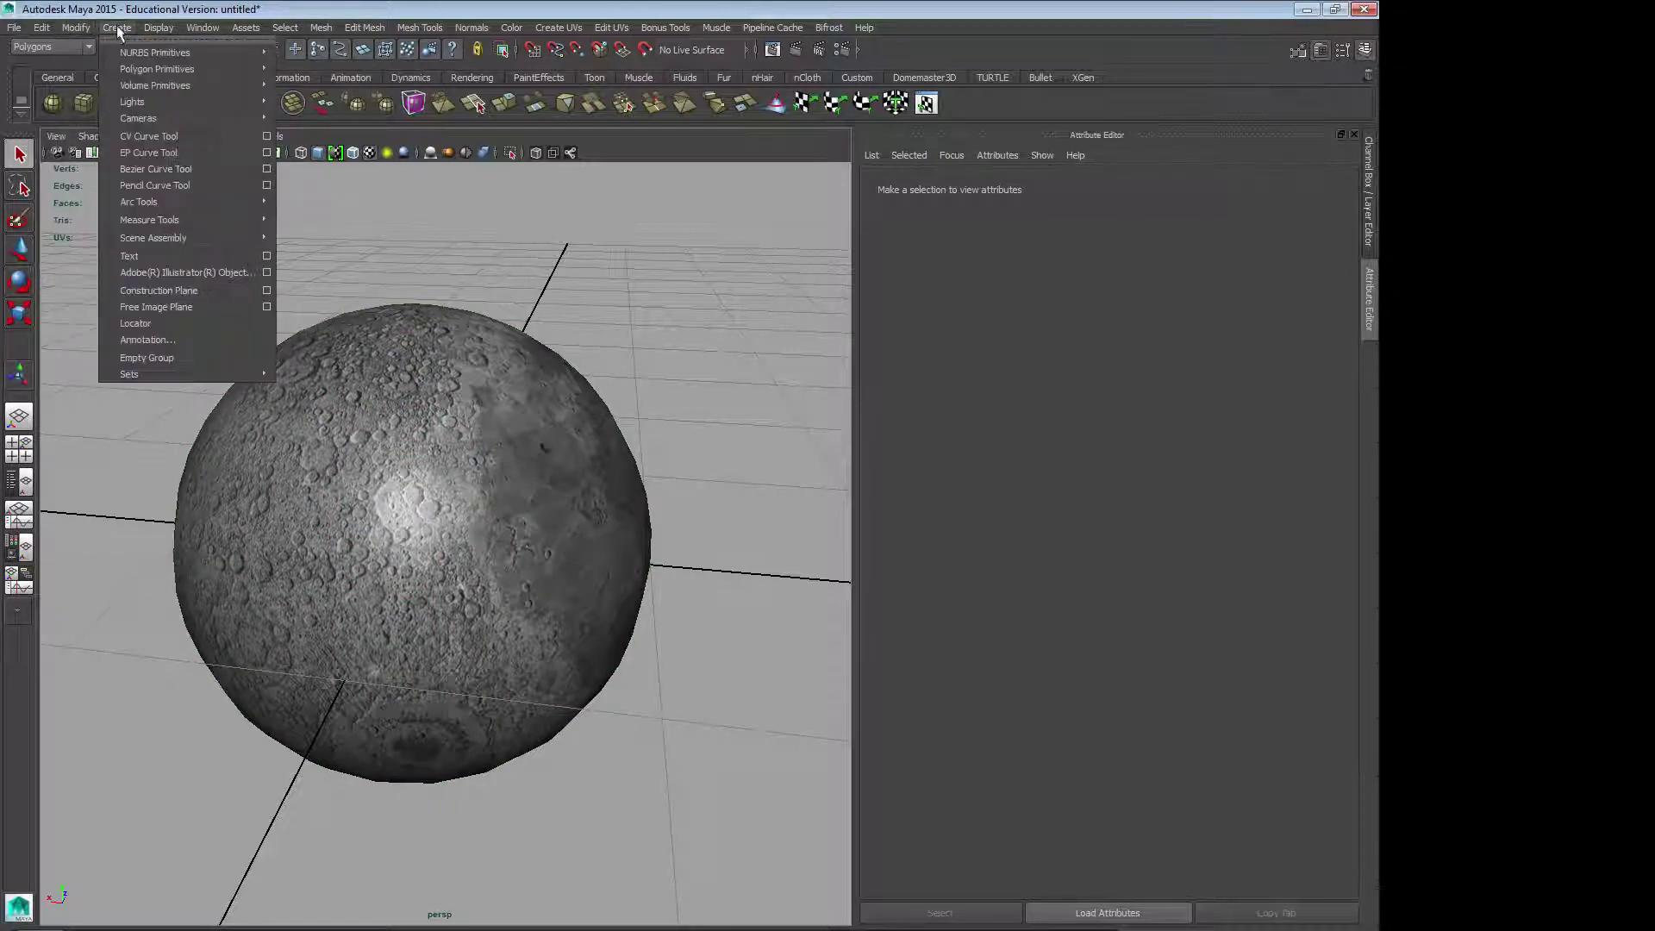
mouse_move(205, 32)
key("Escape")
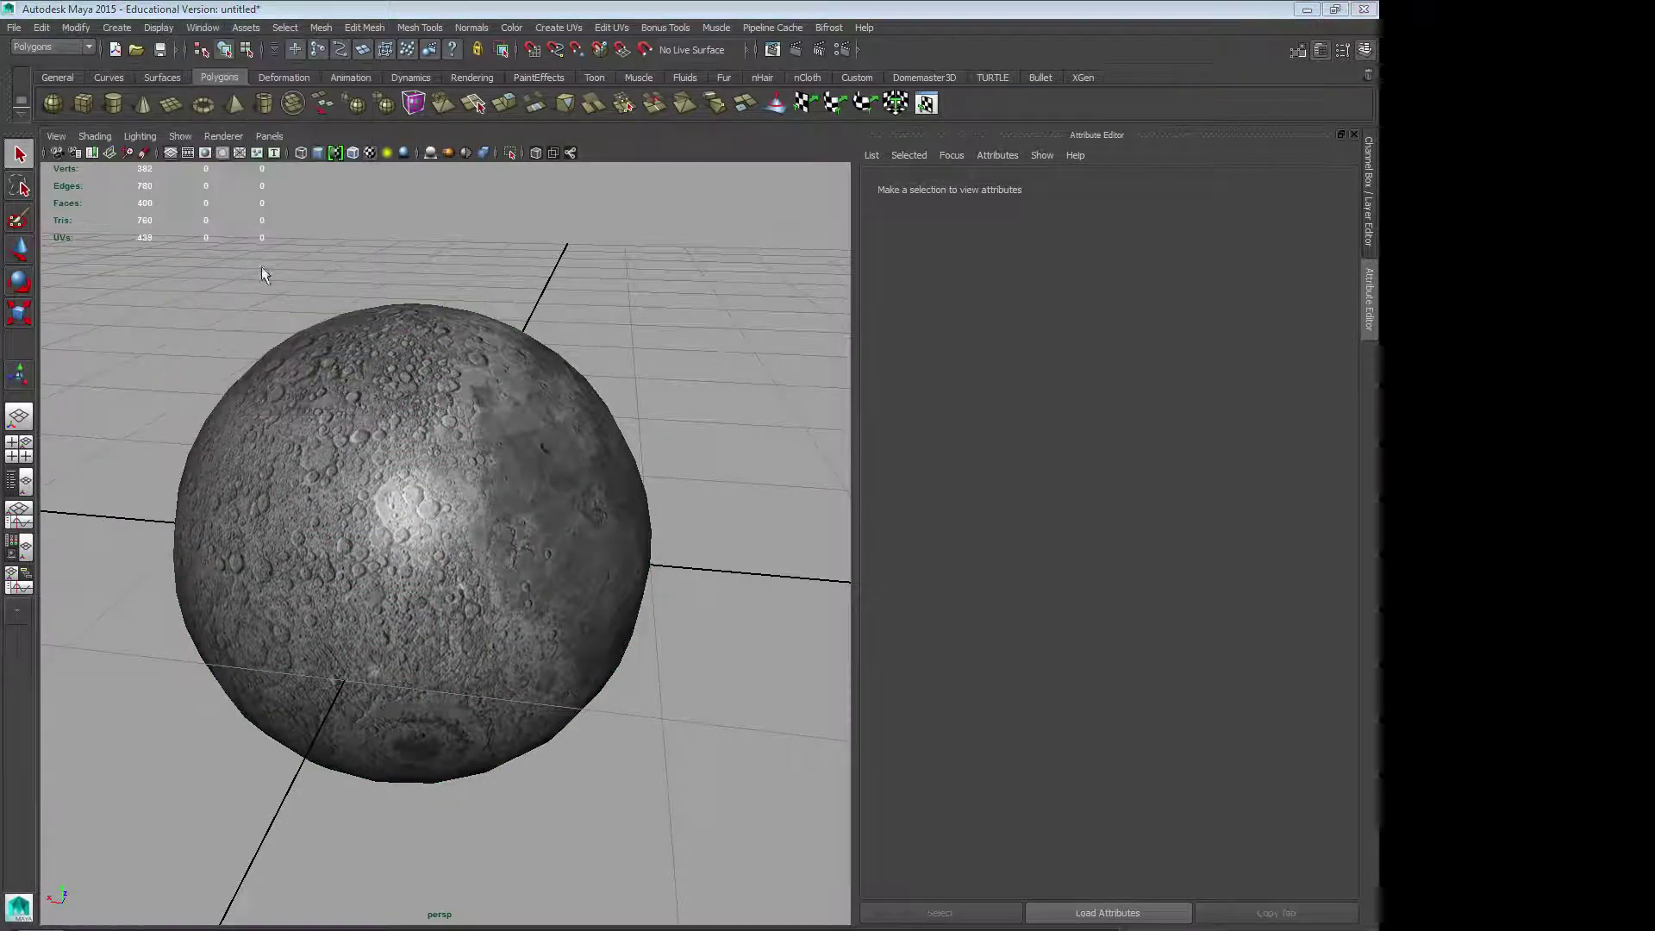
left_click(425, 462)
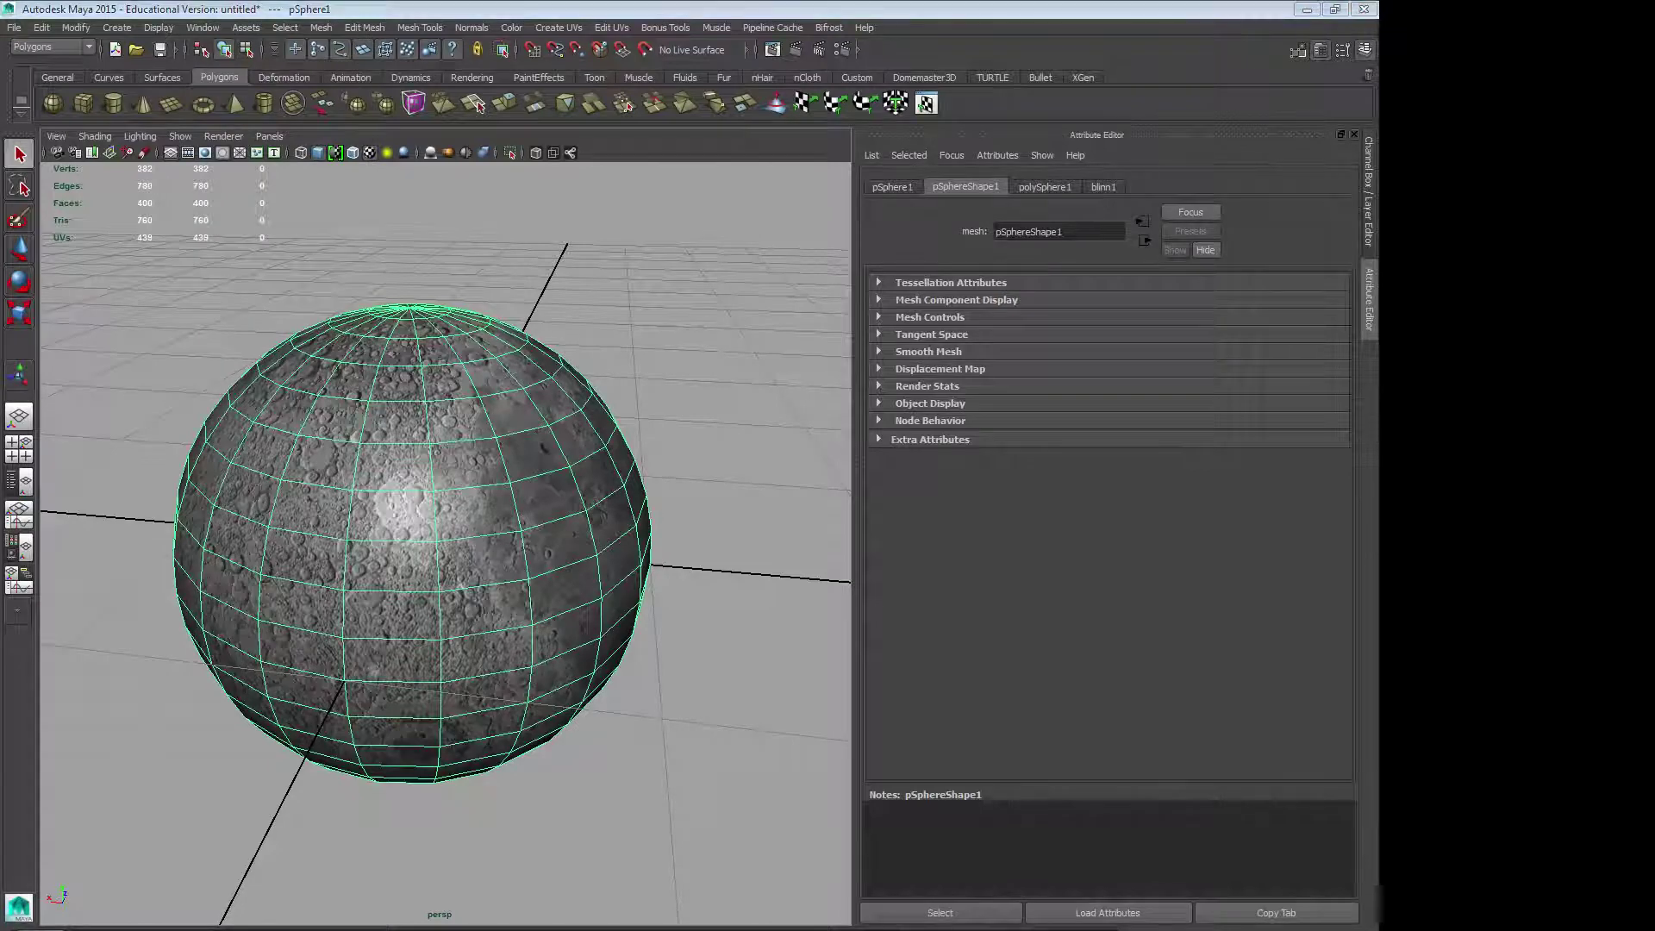
left_click_drag(0, 9, 599, 63)
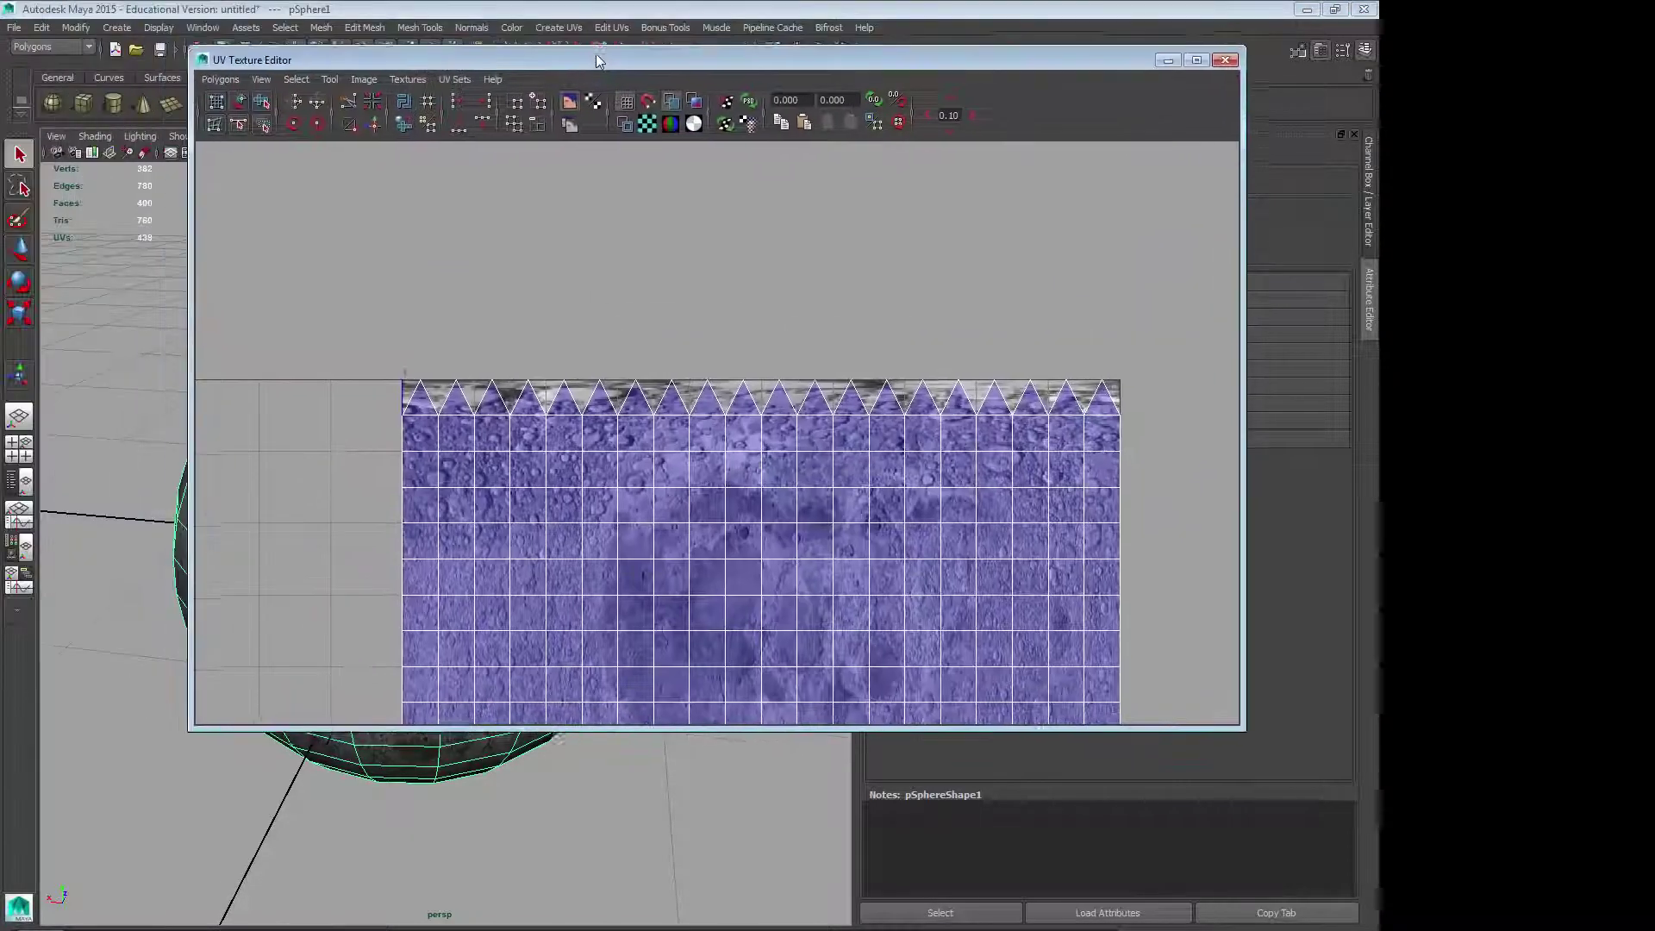
right_click_drag(942, 469, 462, 432, "alt")
middle_click_drag(701, 479, 677, 324, "alt")
right_click_drag(677, 324, 582, 260, "alt")
Step: Select all of the sphere's UVs in the UV Texture Editor
left_click_drag(680, 391, 951, 652)
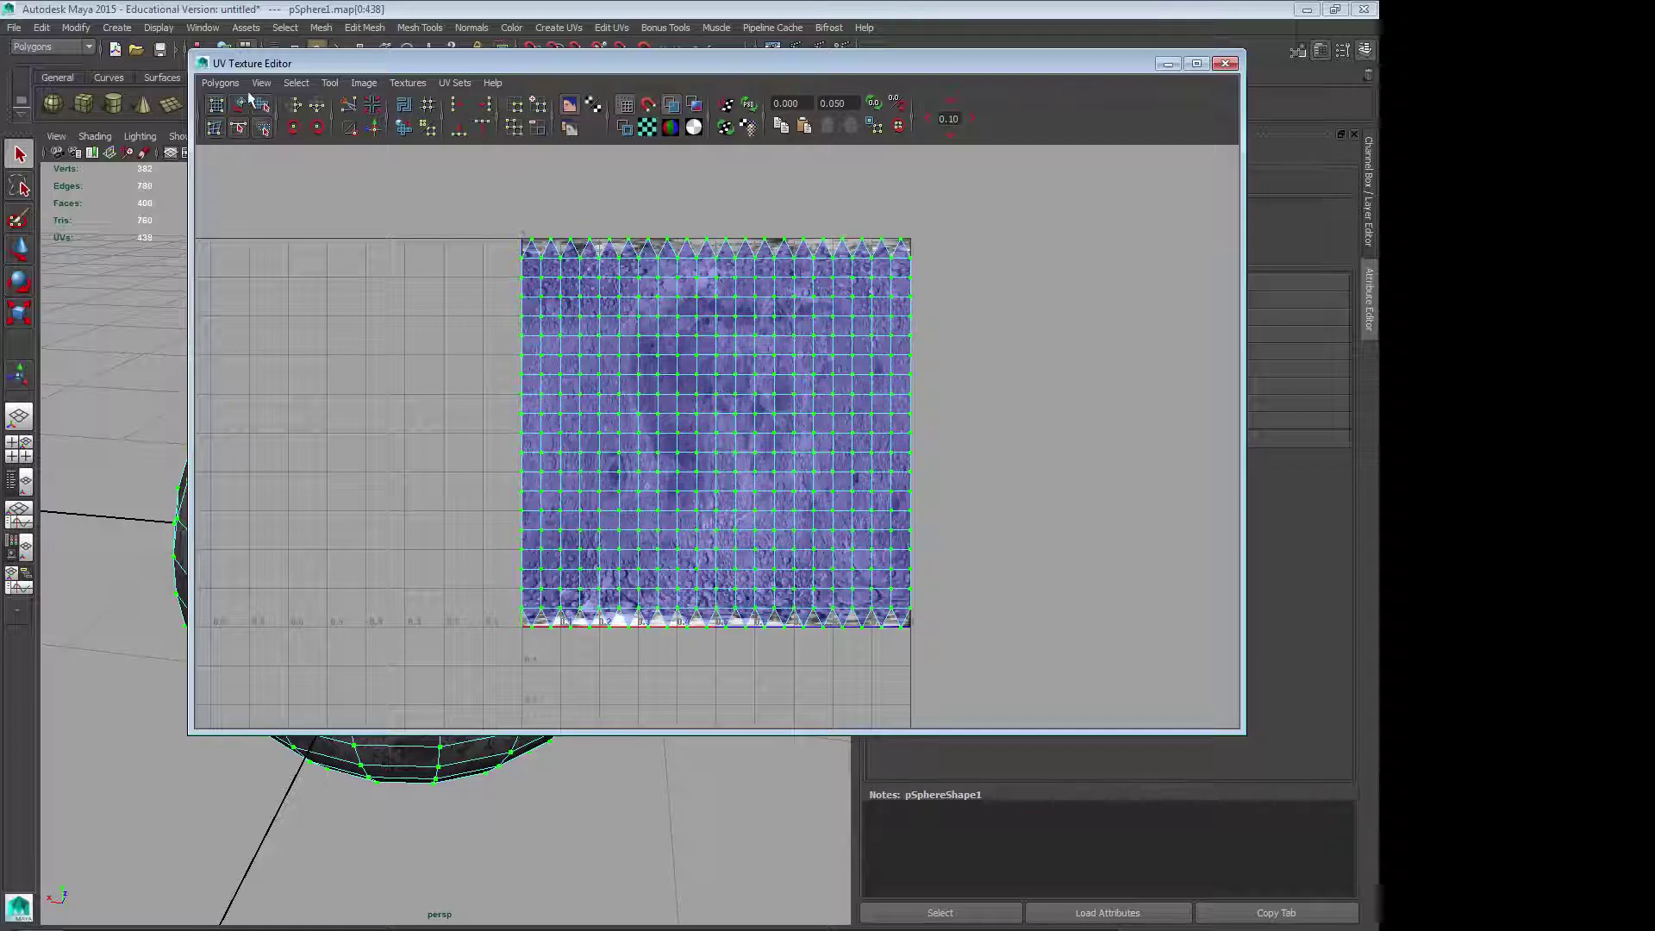
left_click(226, 84)
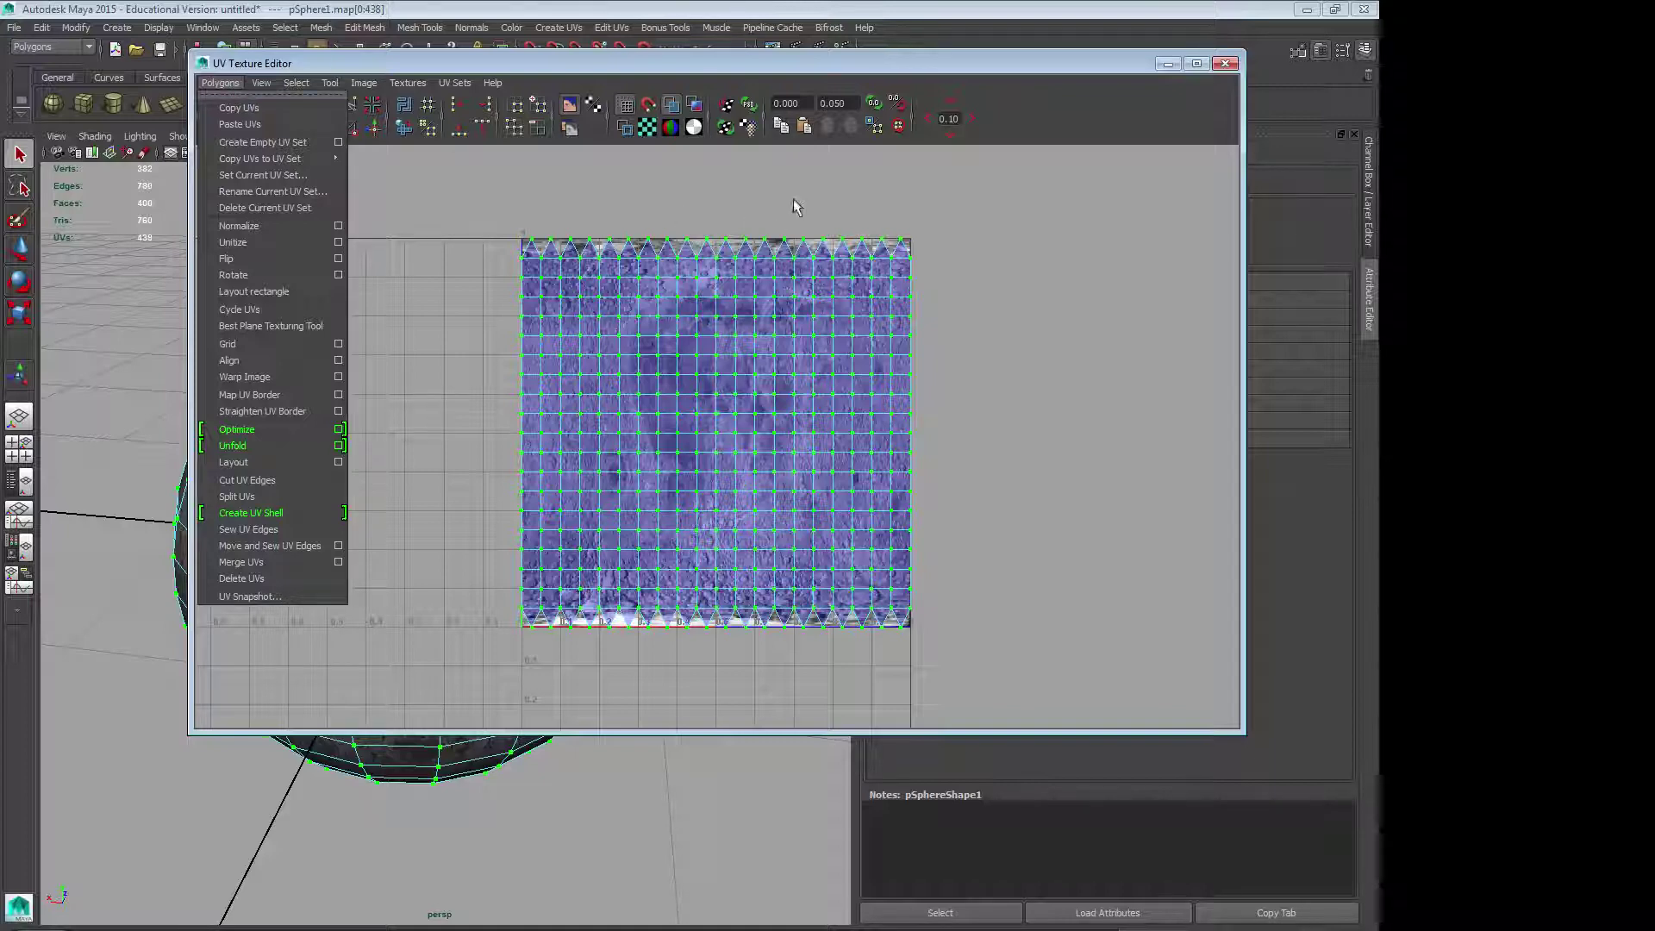
left_click(712, 180)
left_click_drag(424, 191, 1002, 676)
scroll(1047, 627, "up", 6)
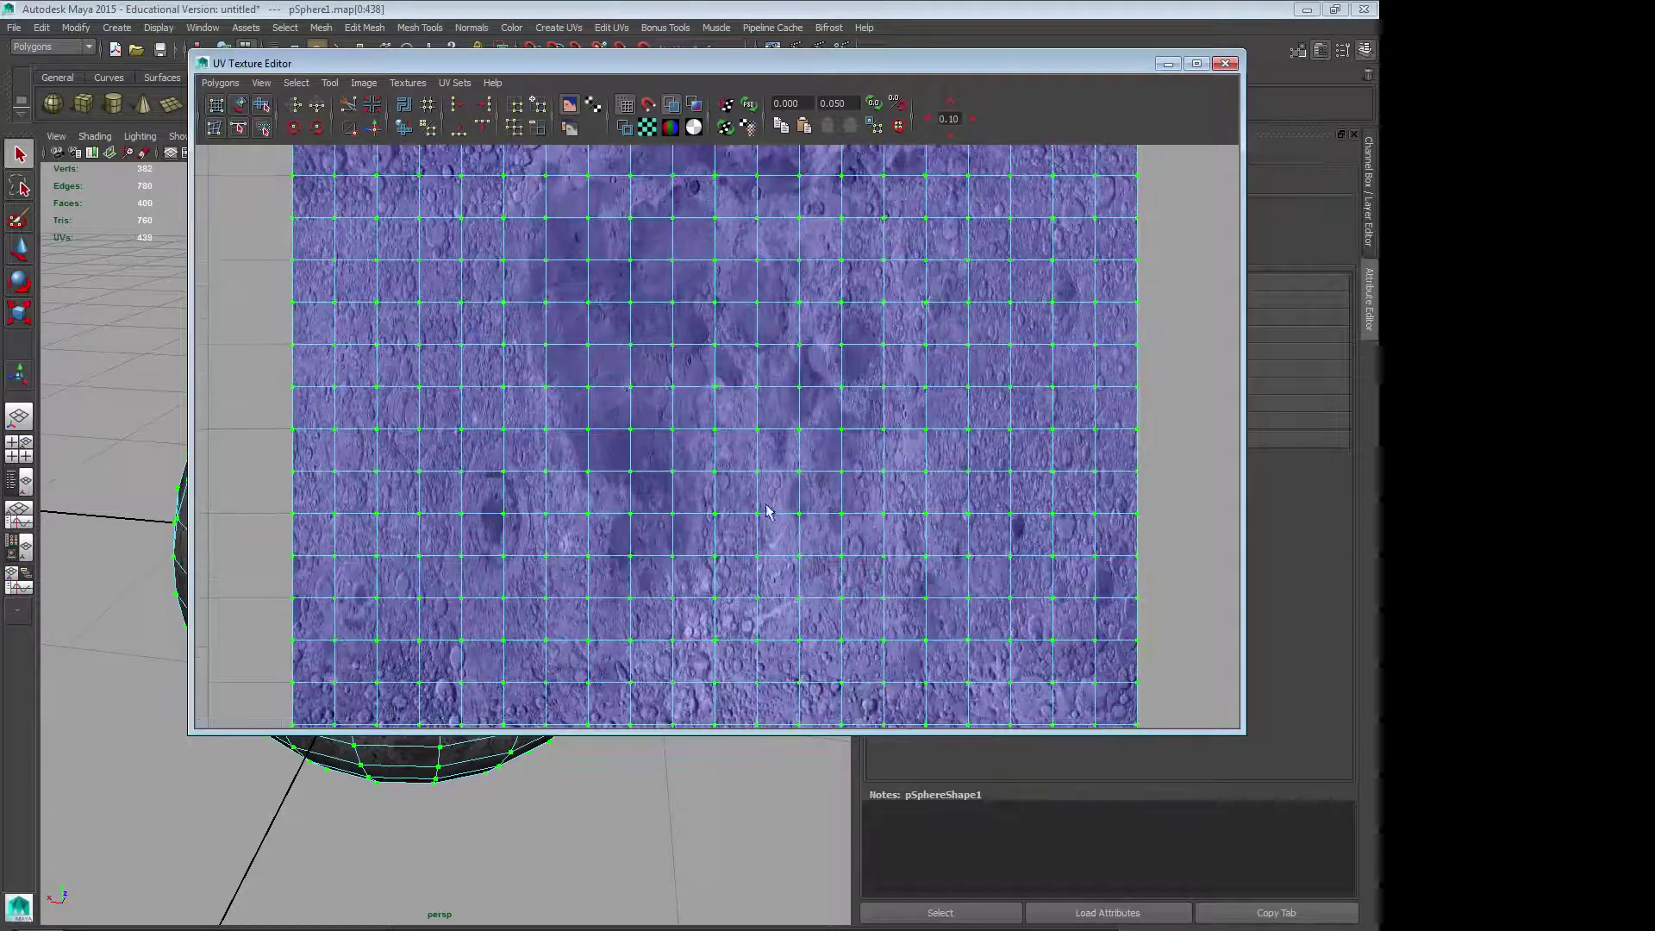
Step: Scale the selected UVs uniformly inward by a tiny amount, check the layout's borders and close the UV Texture Editor
key("r")
right_click_drag(710, 454, 748, 444, "alt")
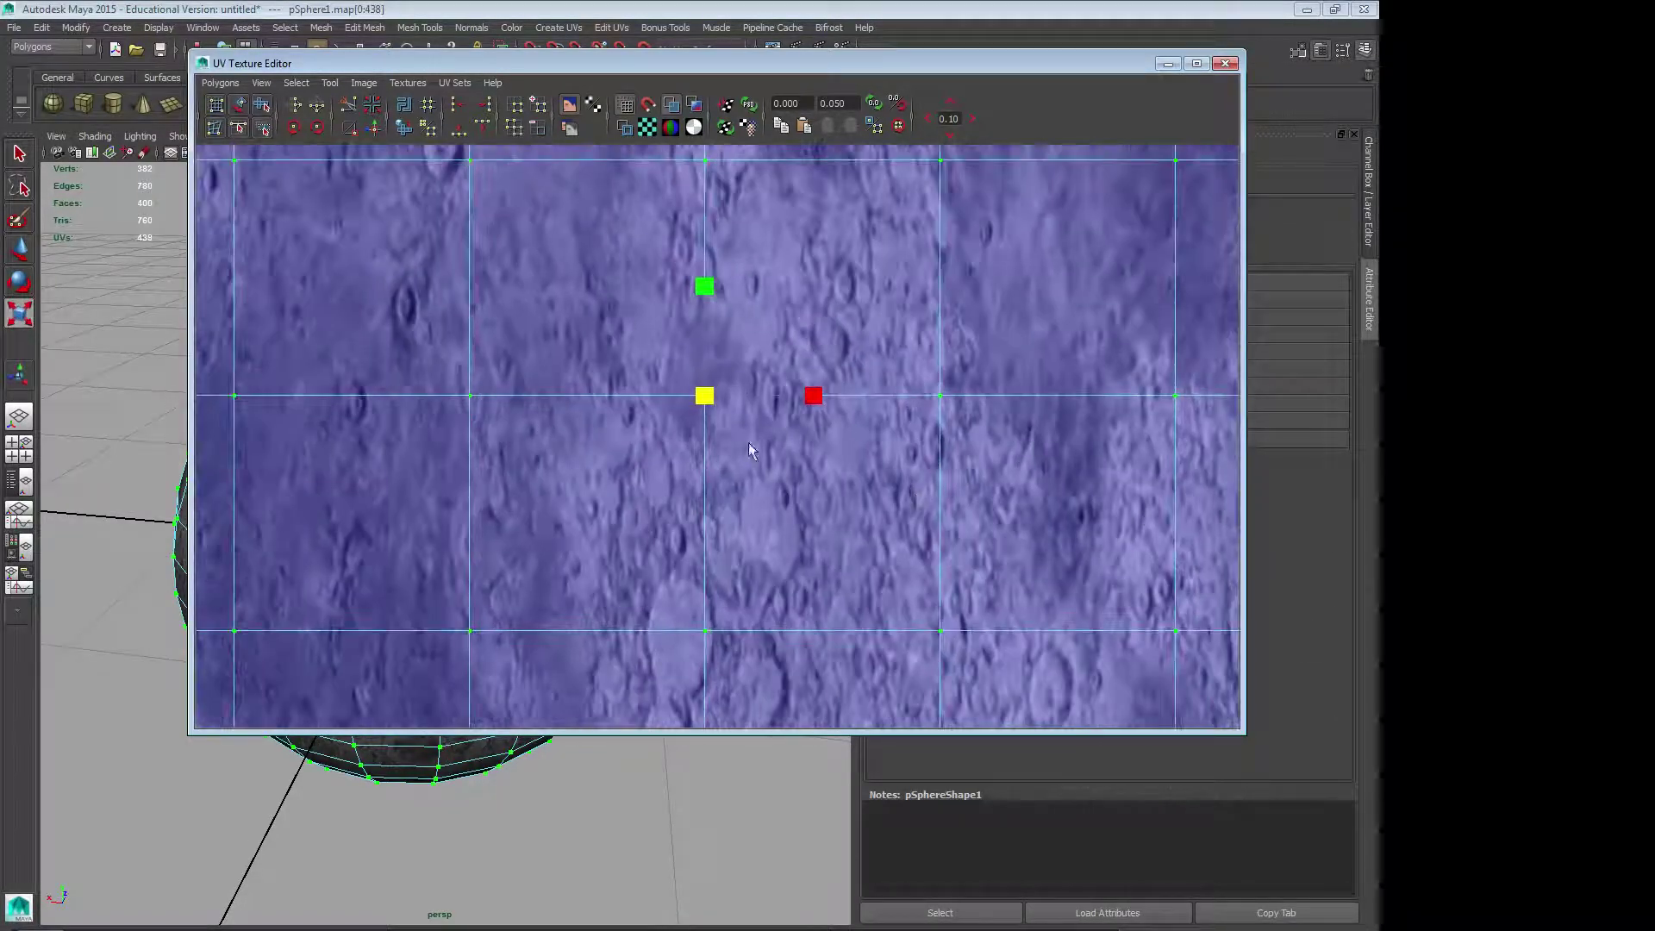
left_click_drag(705, 393, 704, 392)
right_click_drag(838, 470, 80, 477, "alt")
middle_click_drag(455, 448, 482, 674, "alt")
middle_click_drag(503, 552, 351, 366, "alt")
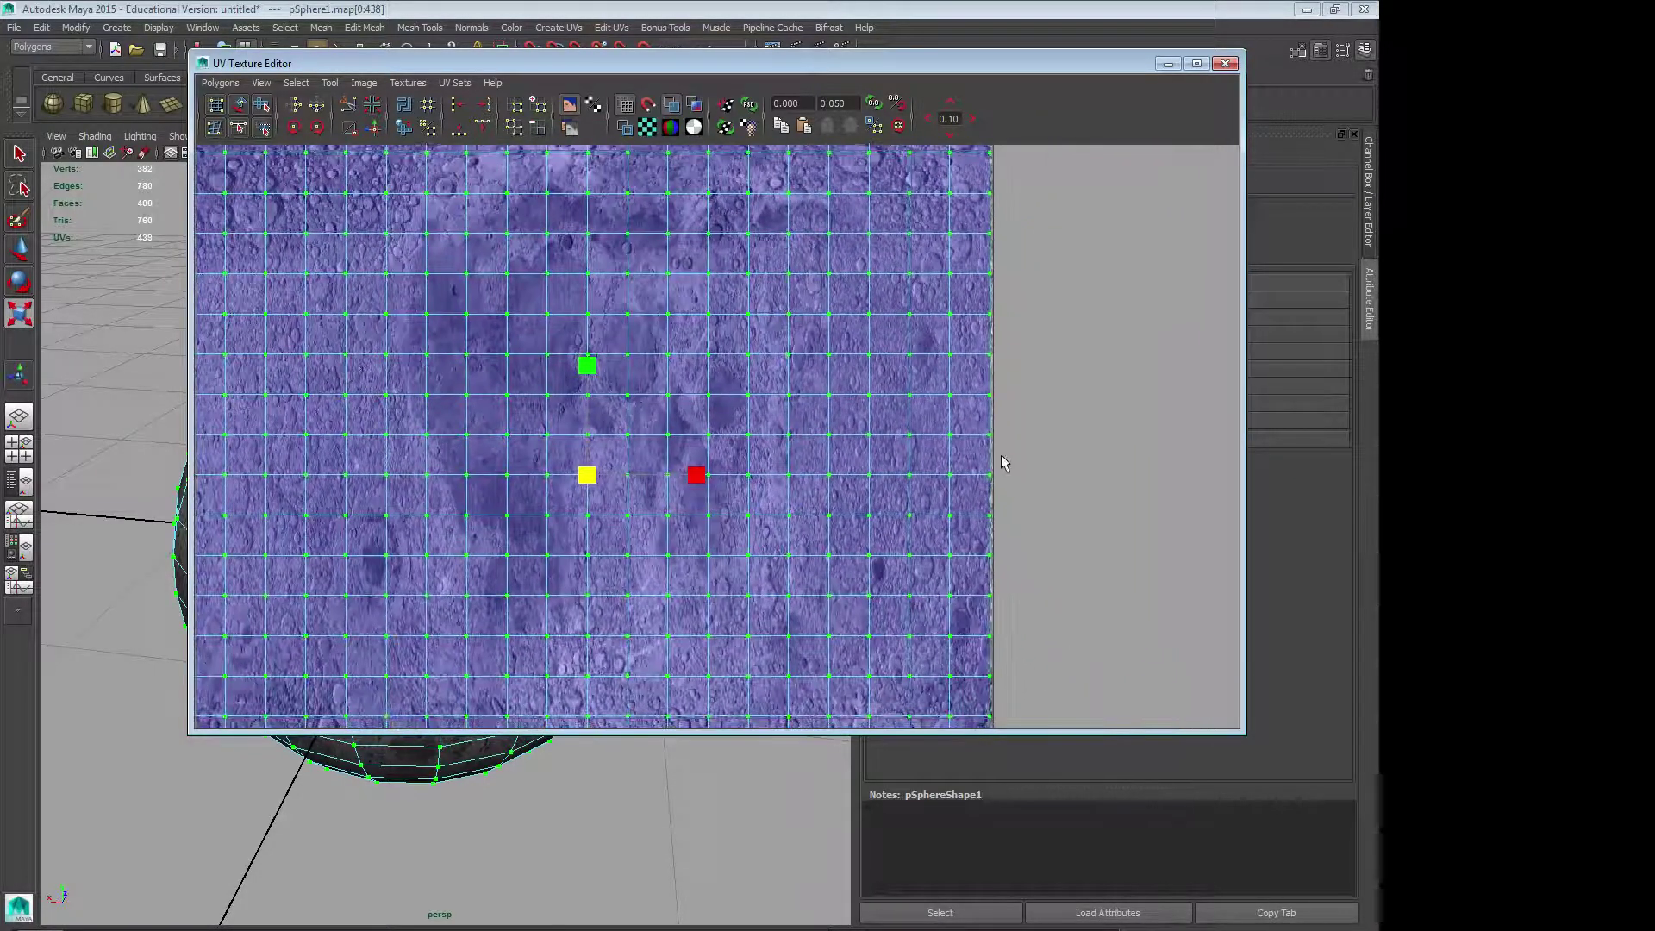
middle_click_drag(605, 446, 817, 435, "alt")
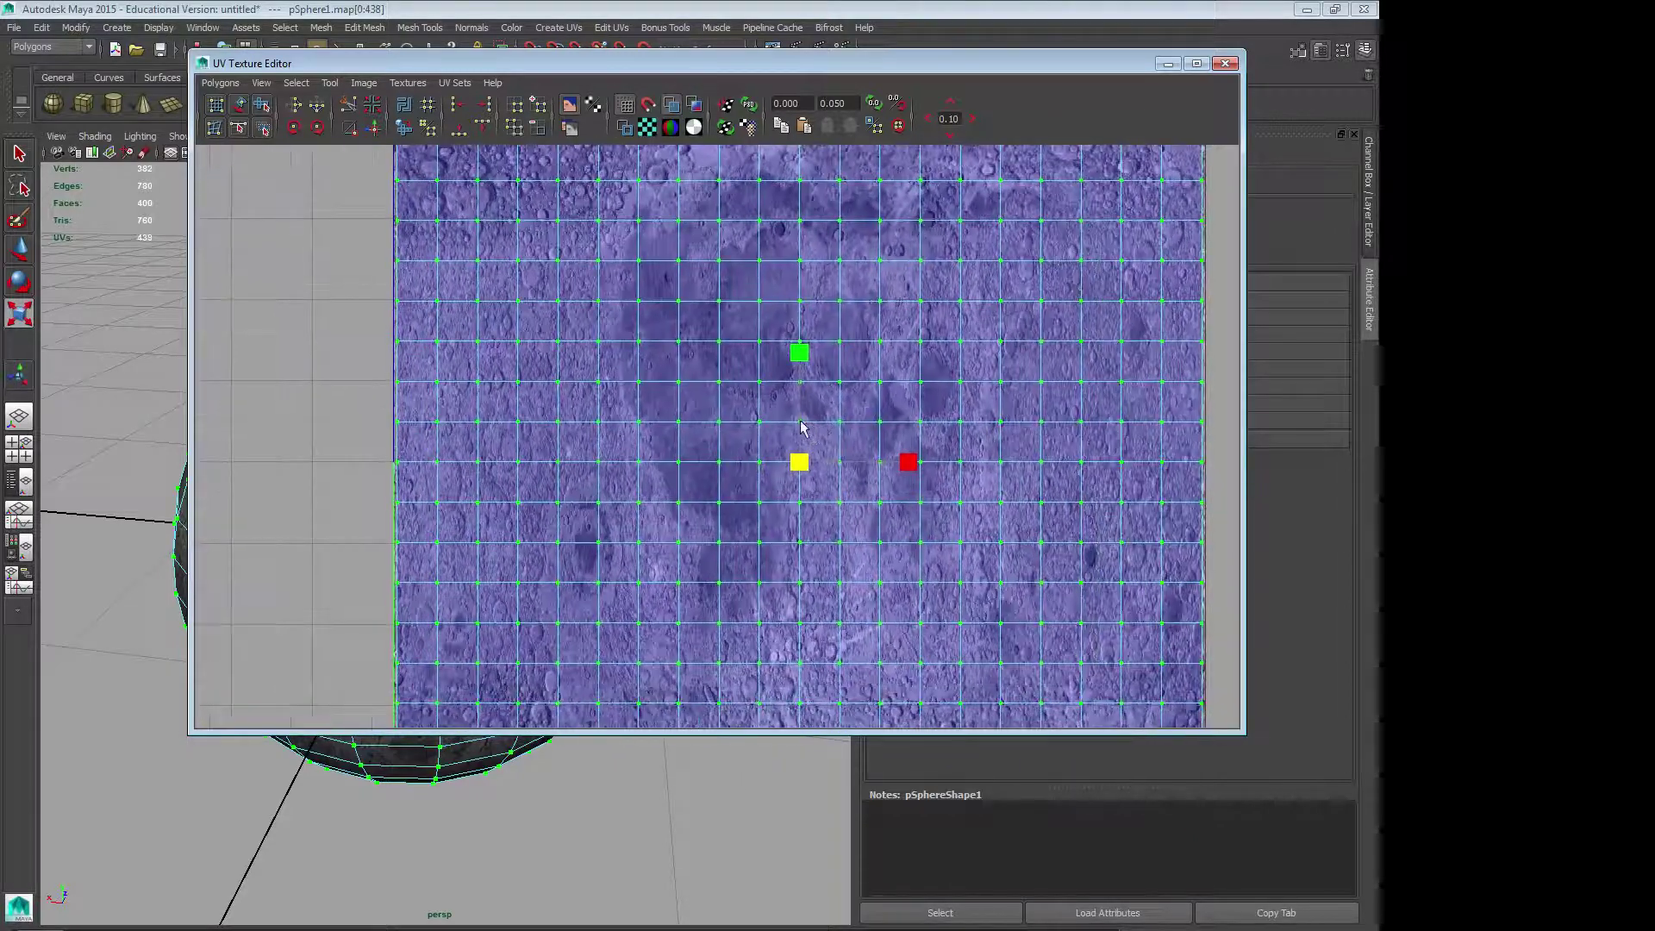
left_click(1224, 63)
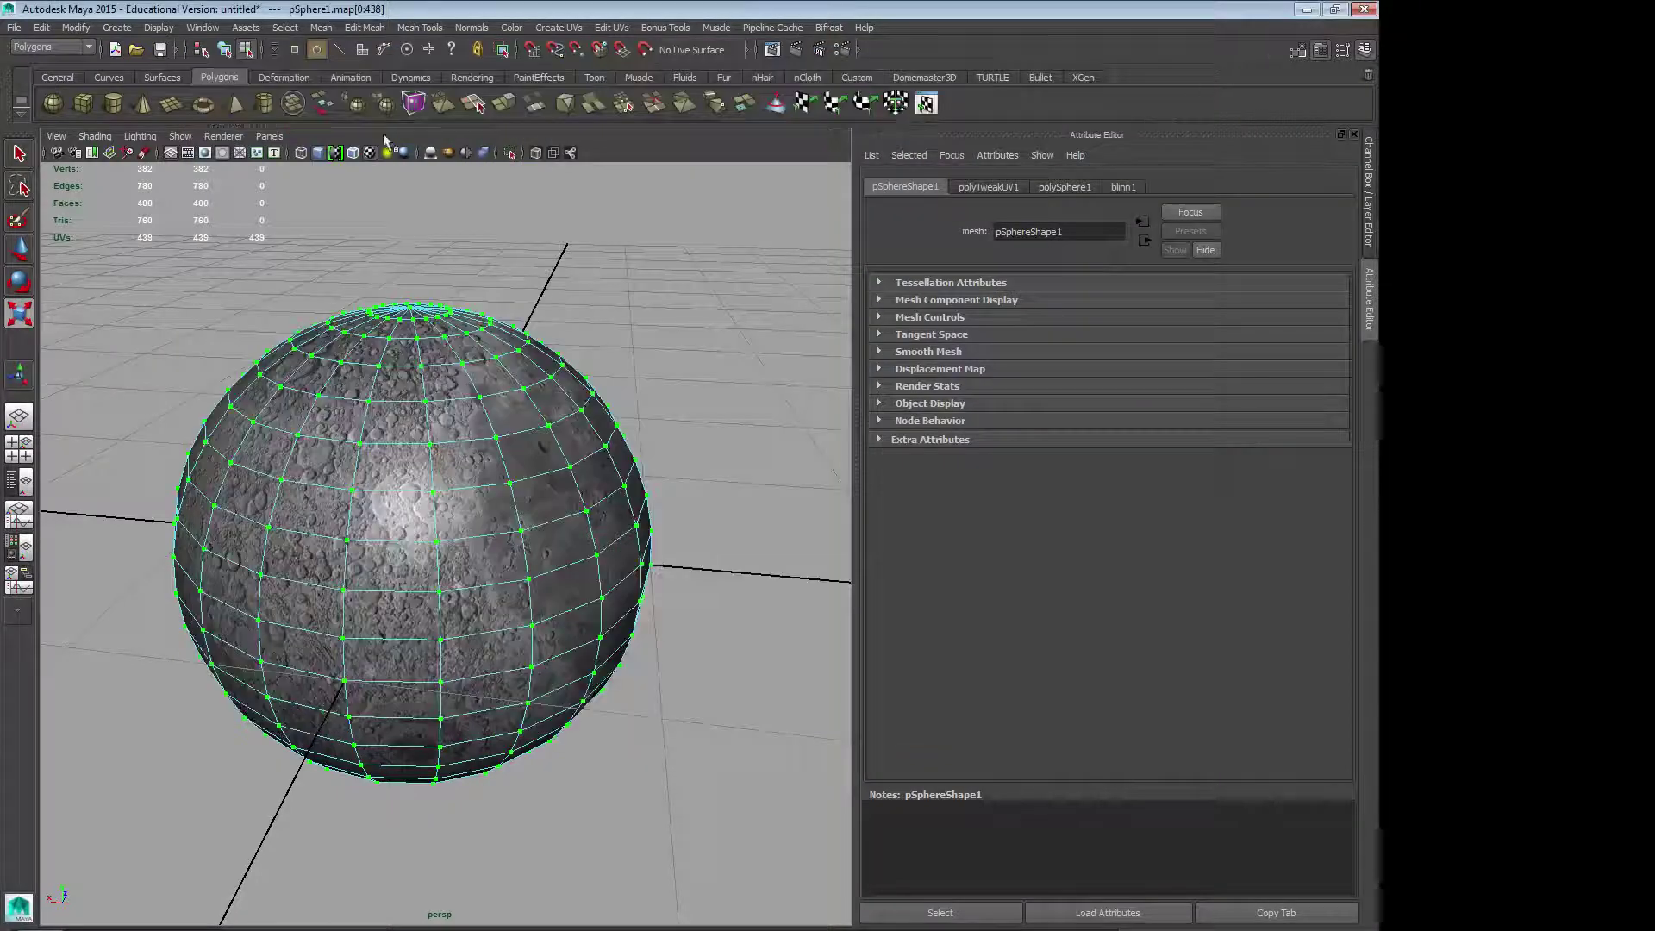
Step: Switch to Mudbox, start an empty new scene, dismiss the Welcome window and return to Maya
key("alt+Tab")
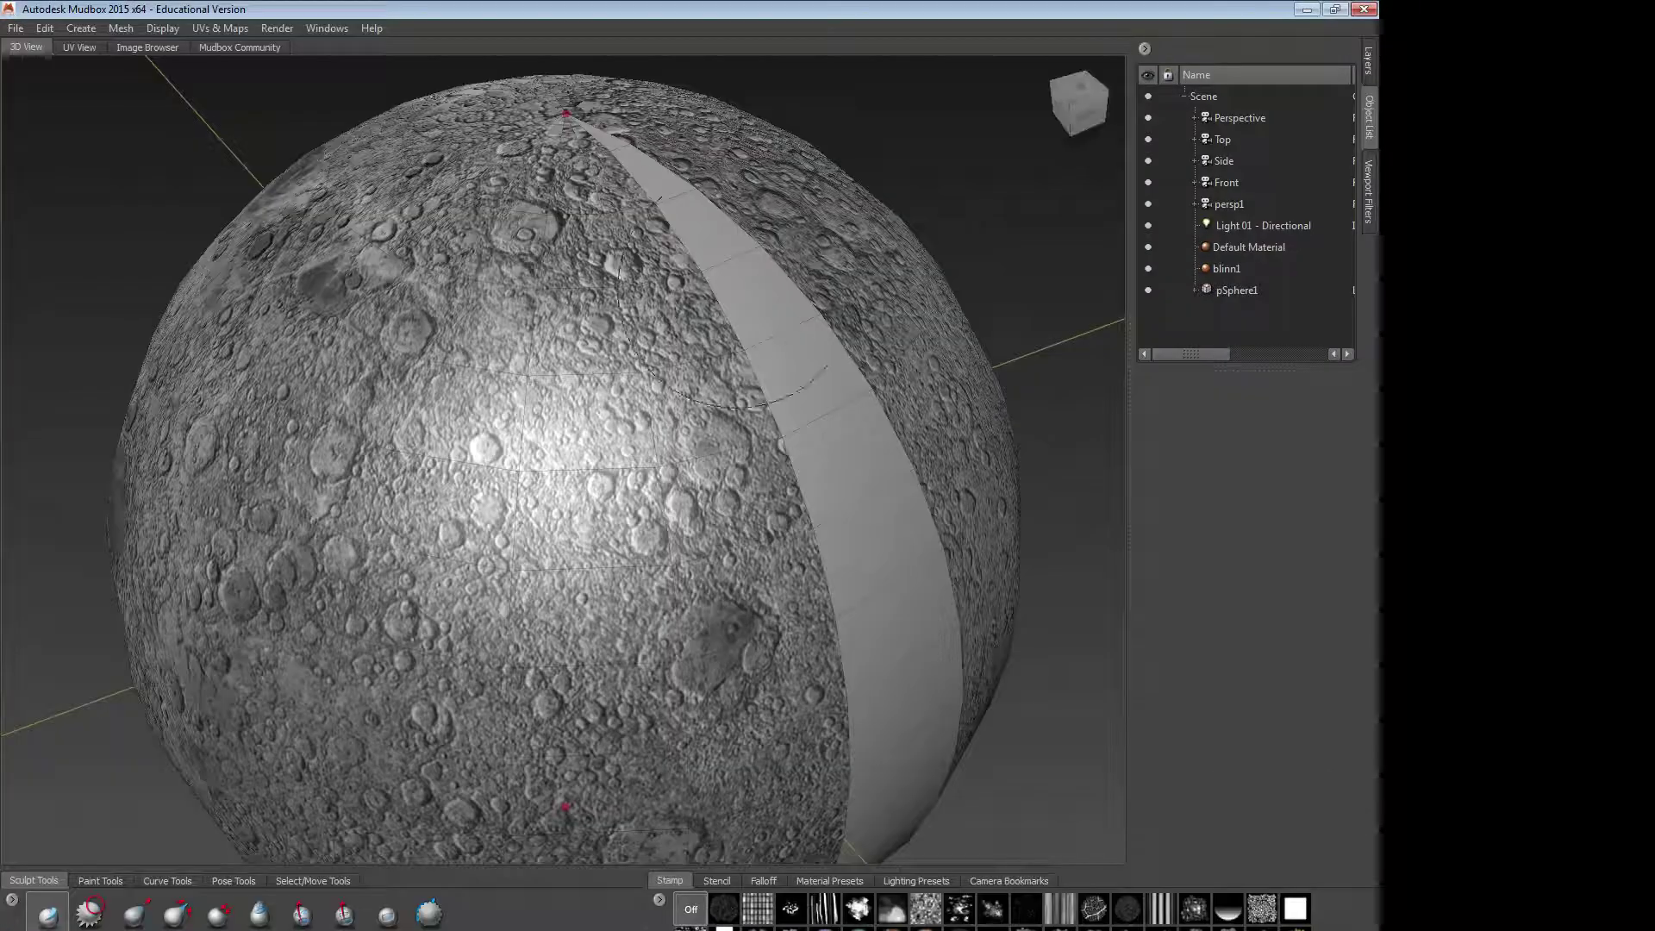
left_click(14, 31)
left_click(14, 46)
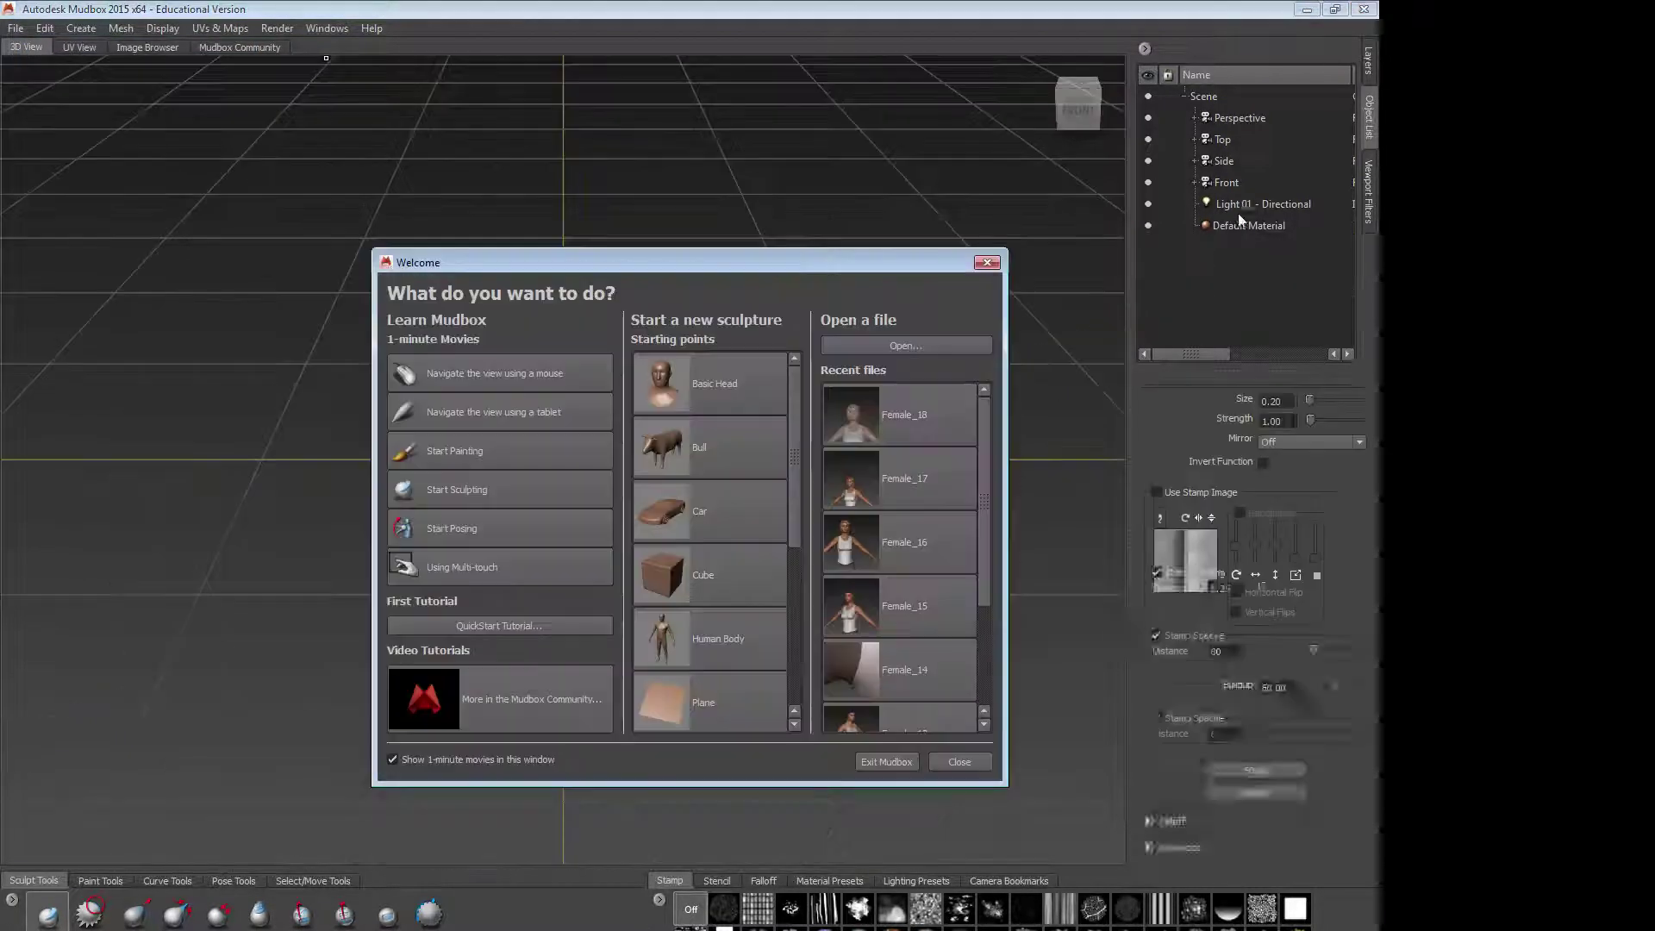
left_click(956, 764)
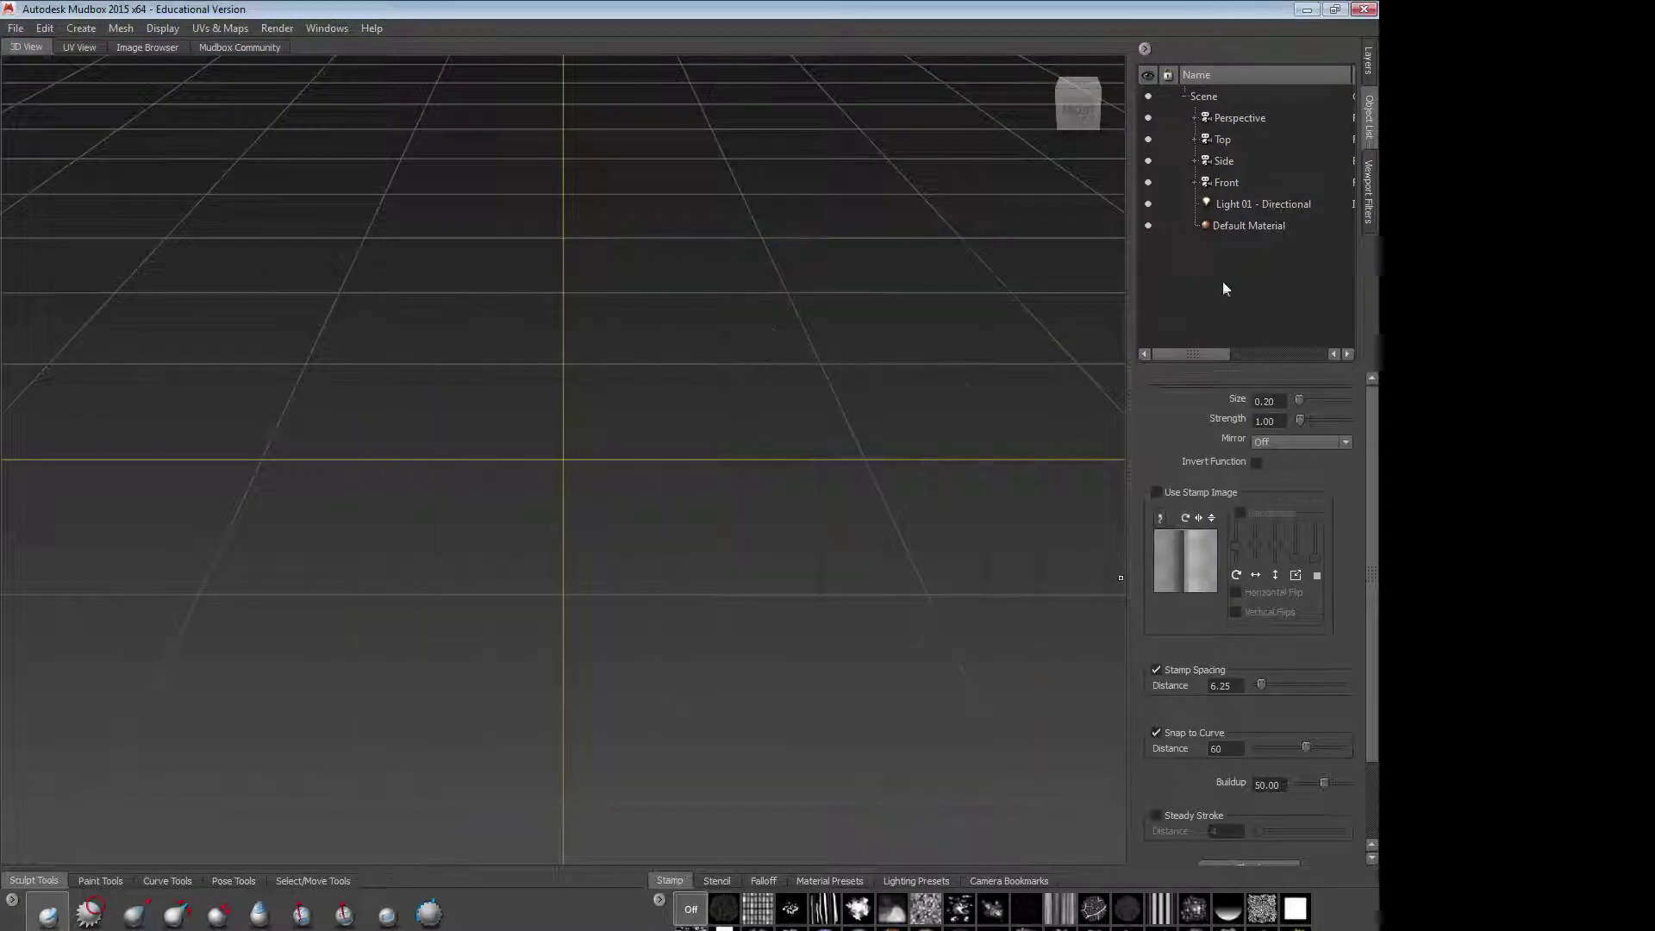
left_click(1306, 11)
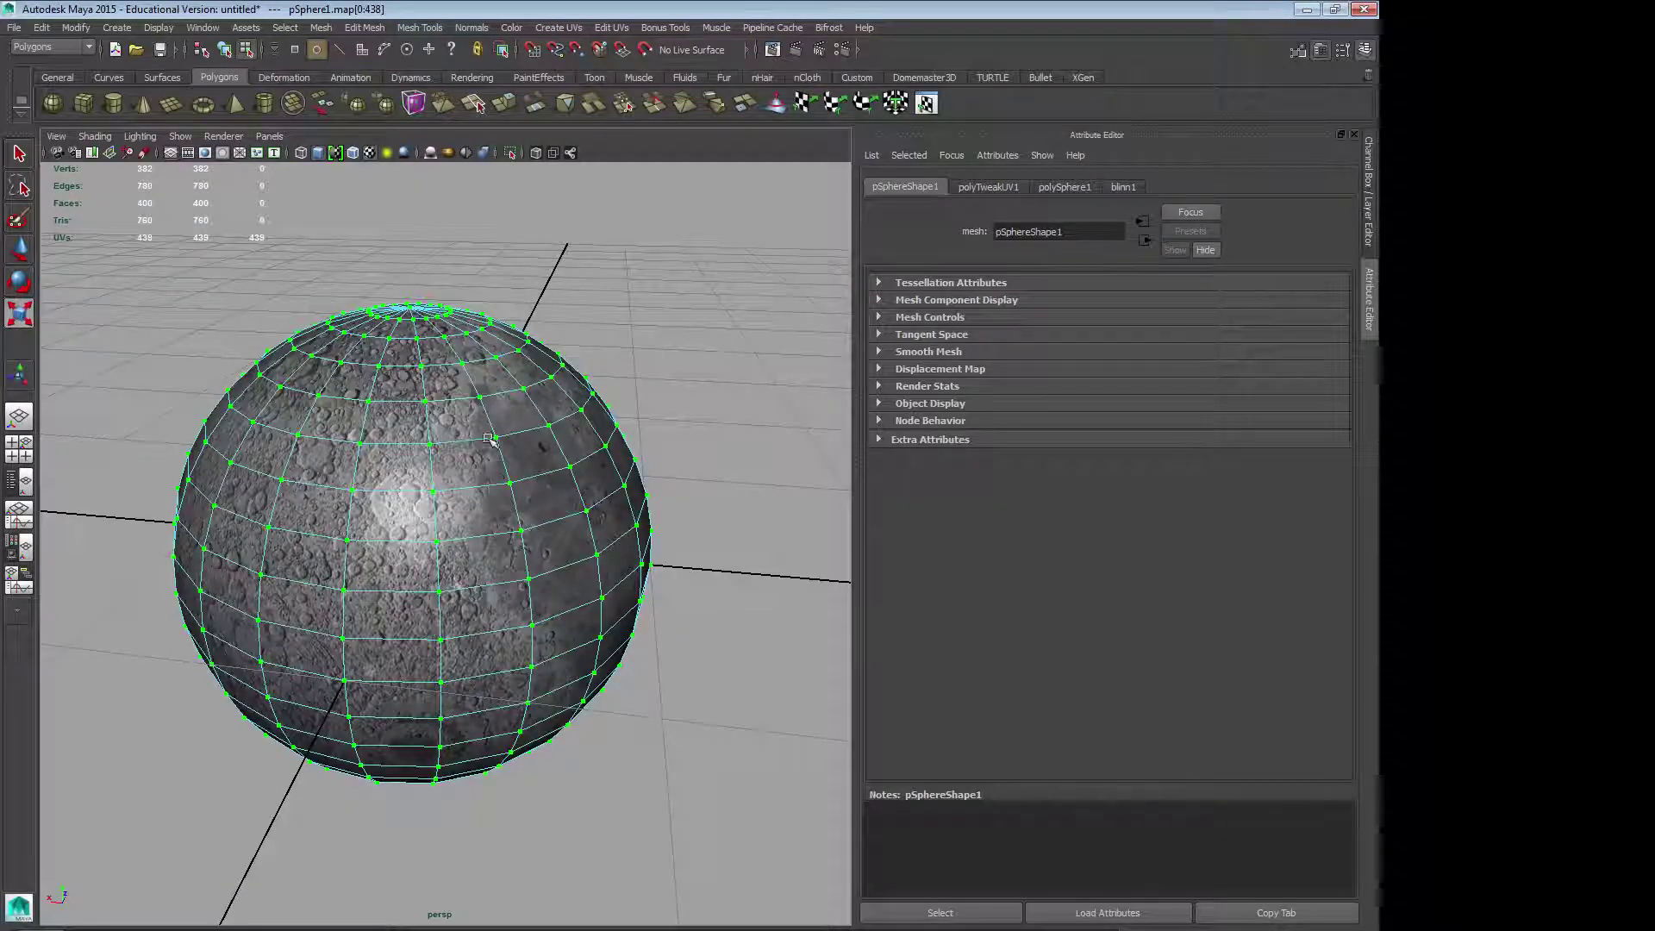
Step: Put the sphere back in object mode, send it to Mudbox as a new scene and keep the mesh
right_click_drag(493, 450, 507, 436)
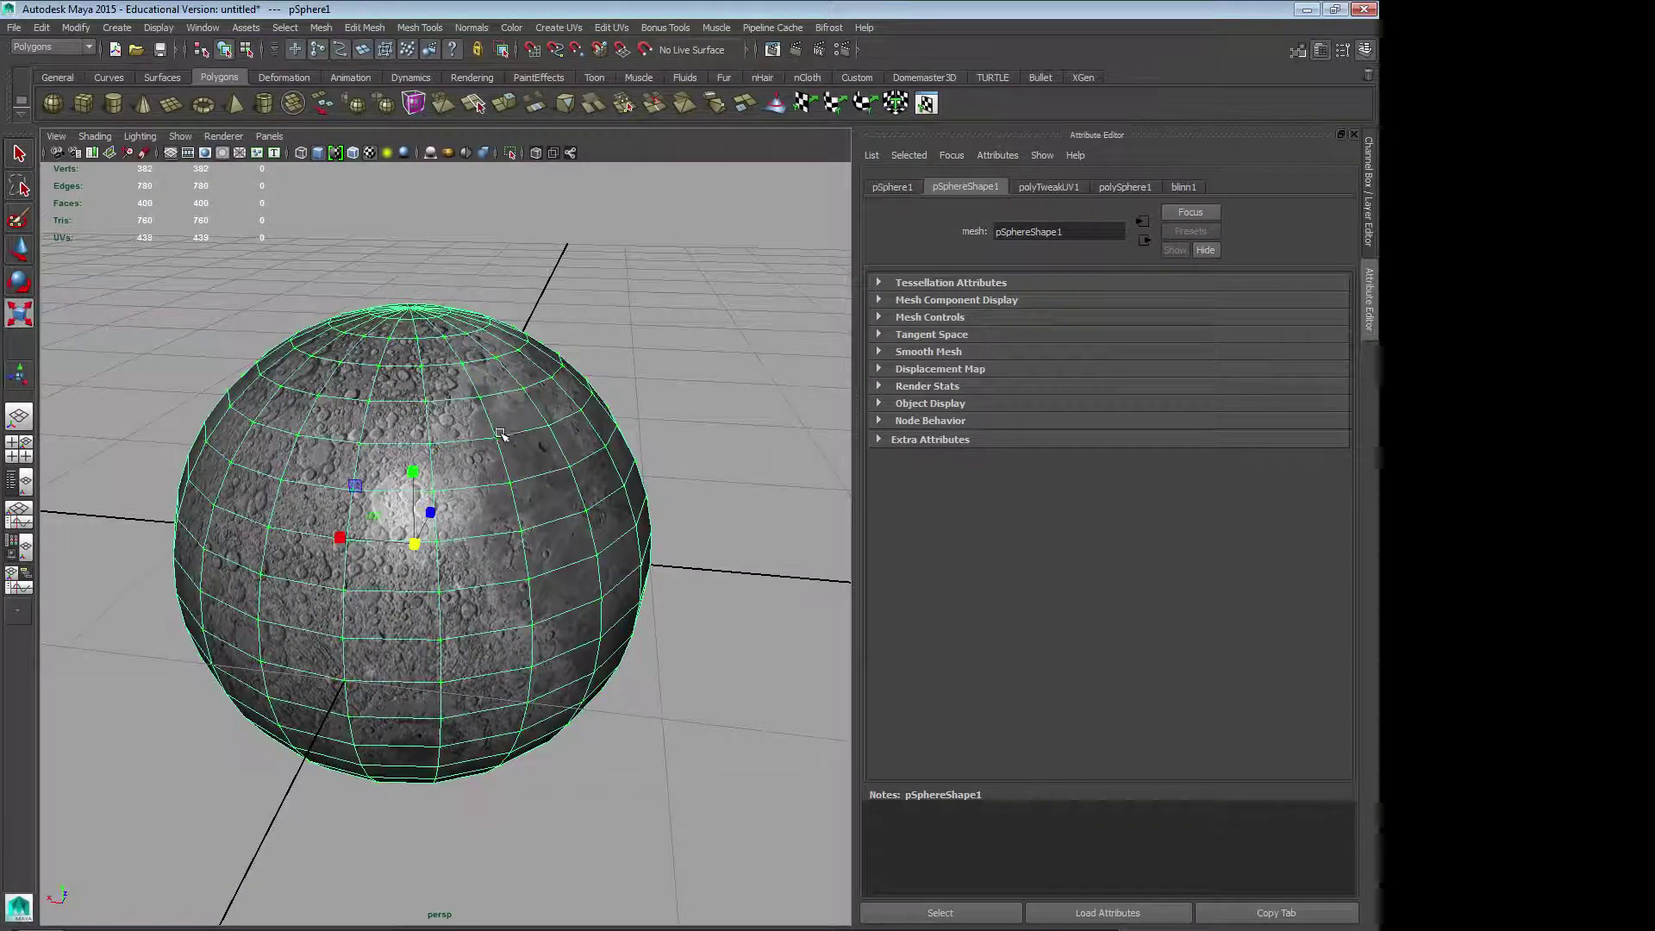
left_click(20, 29)
mouse_move(109, 204)
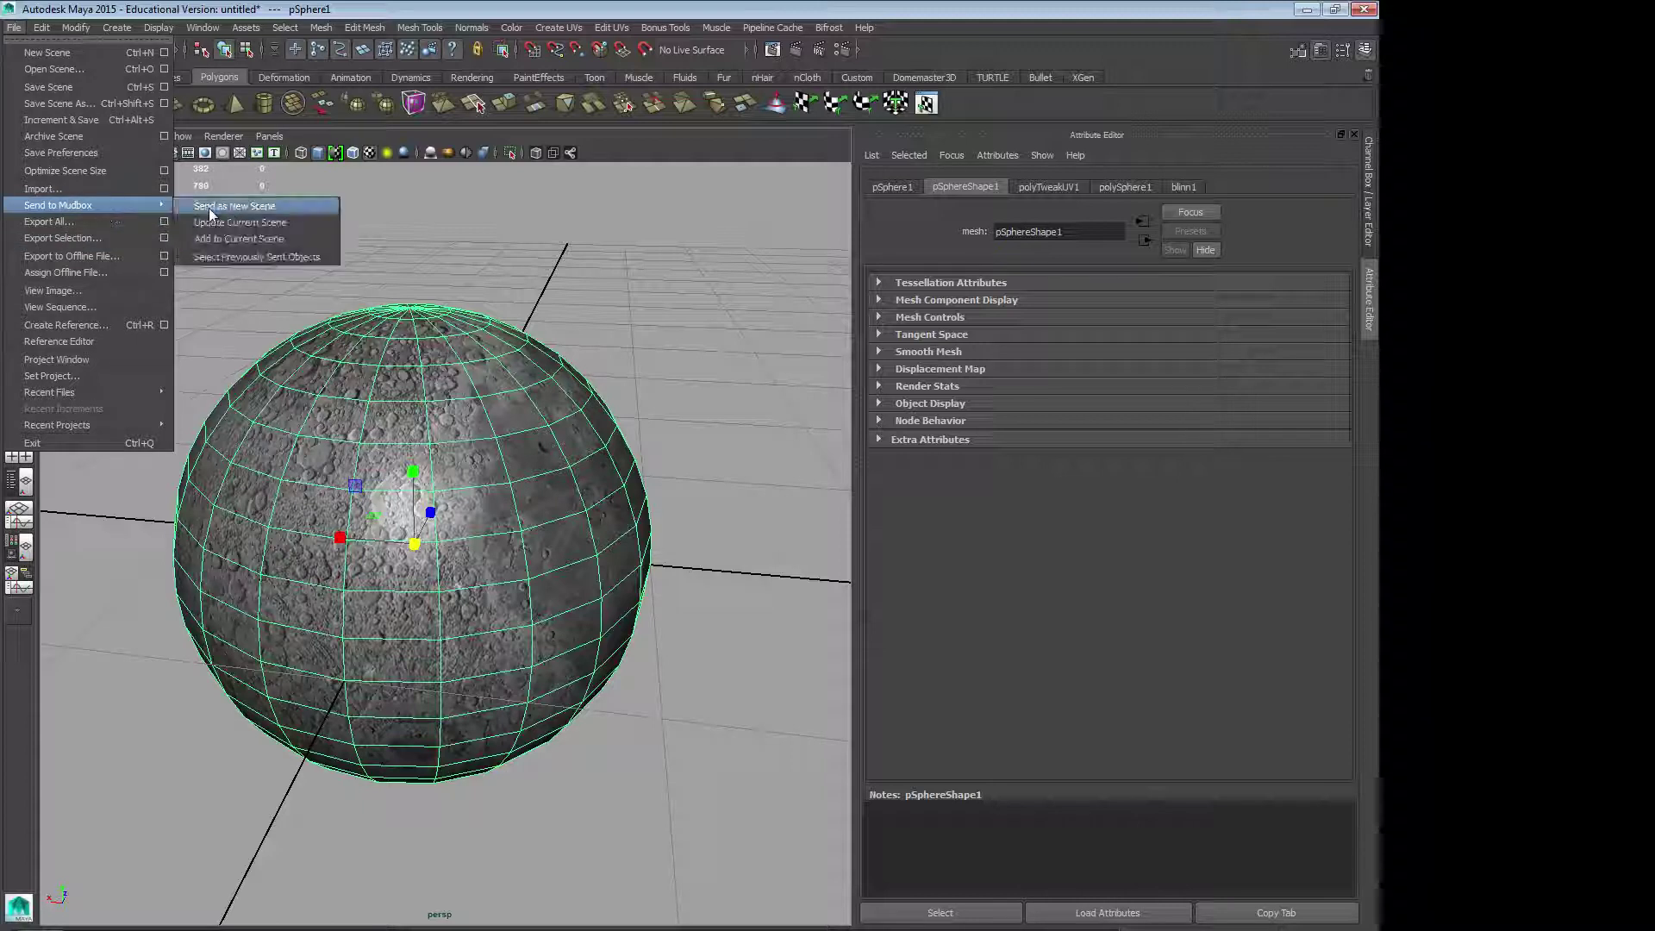
left_click(229, 207)
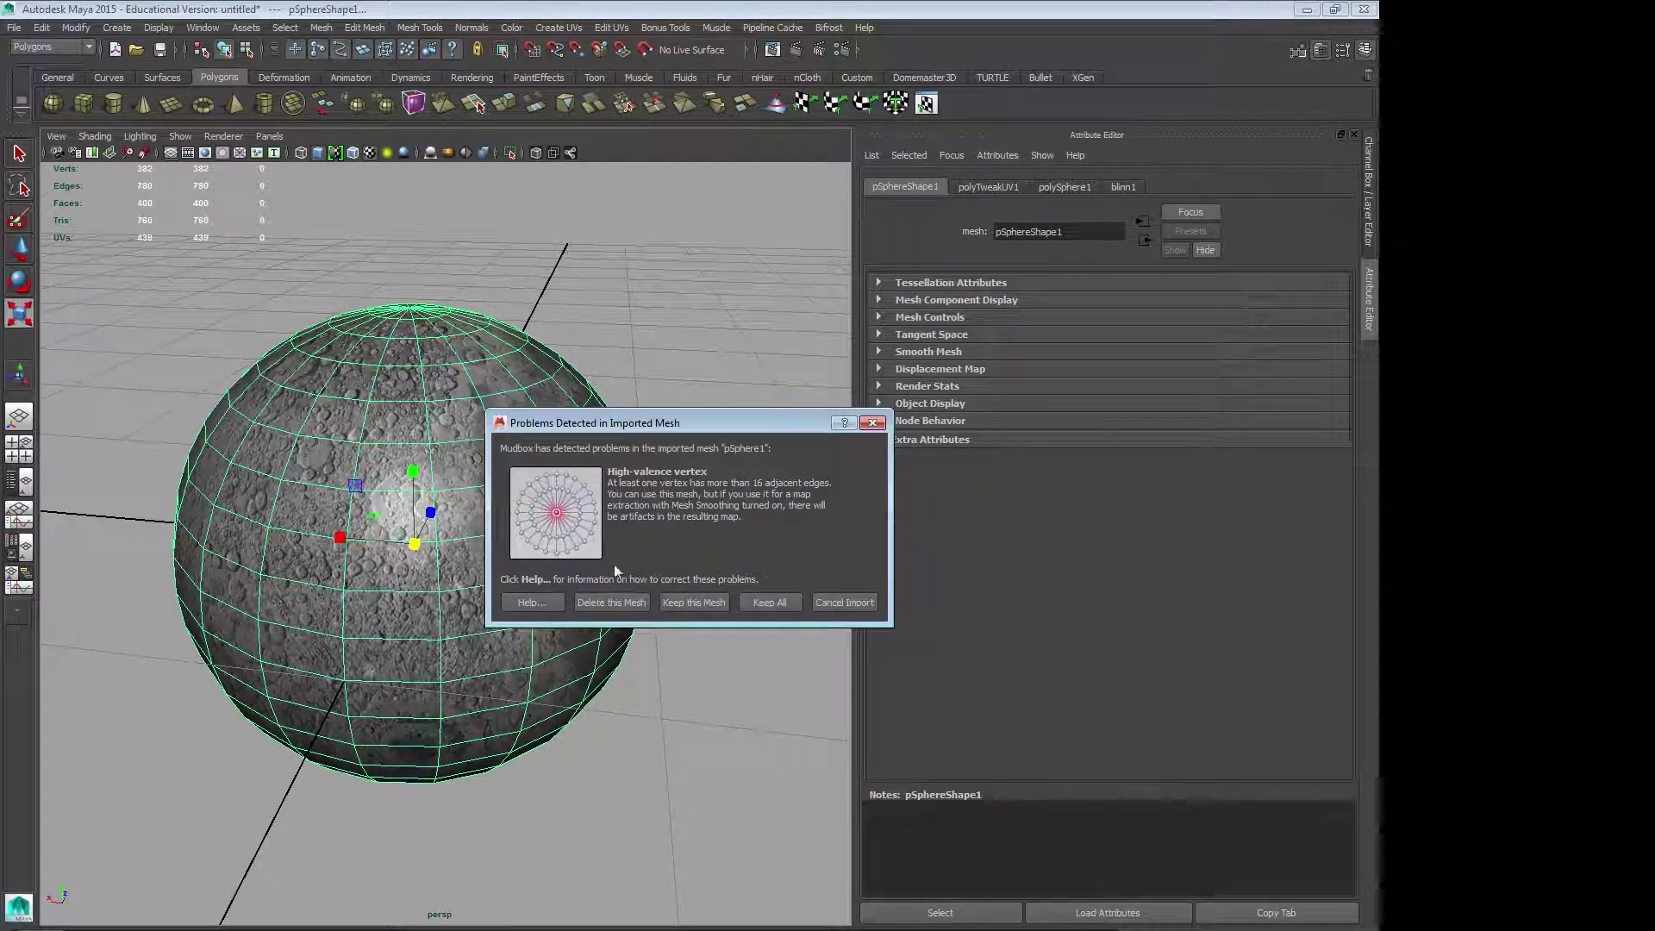
left_click(692, 601)
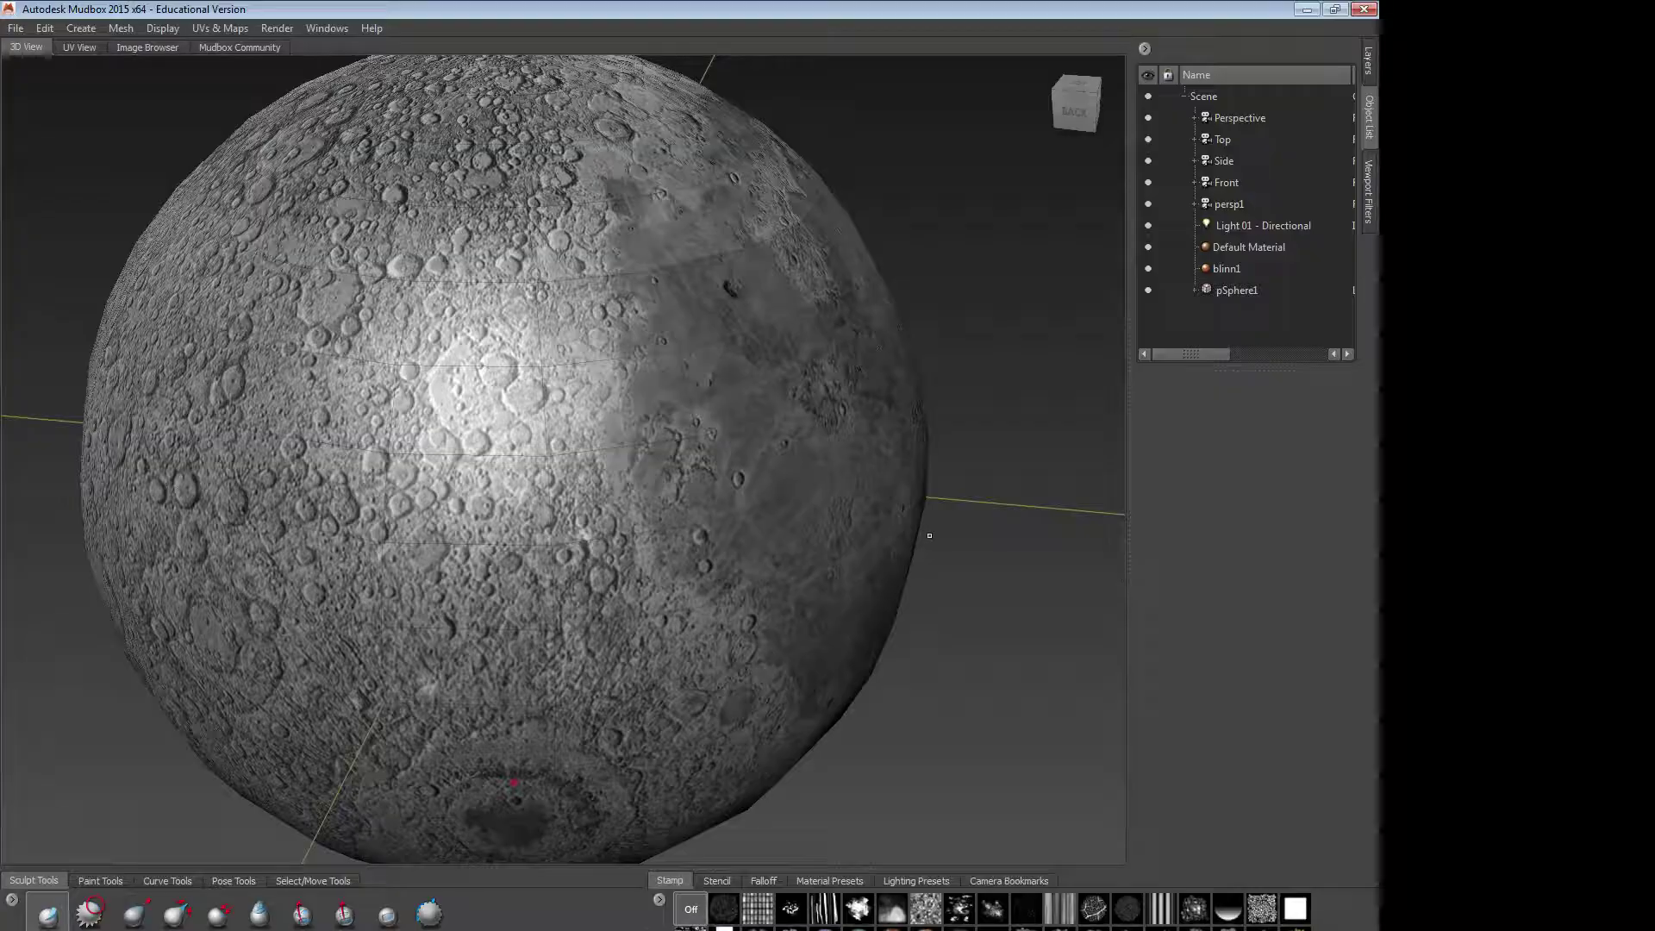
Step: Inspect the imported sphere's texture in Mudbox from all around, including the pole
mouse_move(929, 535)
left_mouse_down("alt")
mouse_move(603, 500)
mouse_move(551, 595)
mouse_move(532, 561)
left_mouse_up("alt")
middle_click_drag(574, 469, 535, 638, "alt")
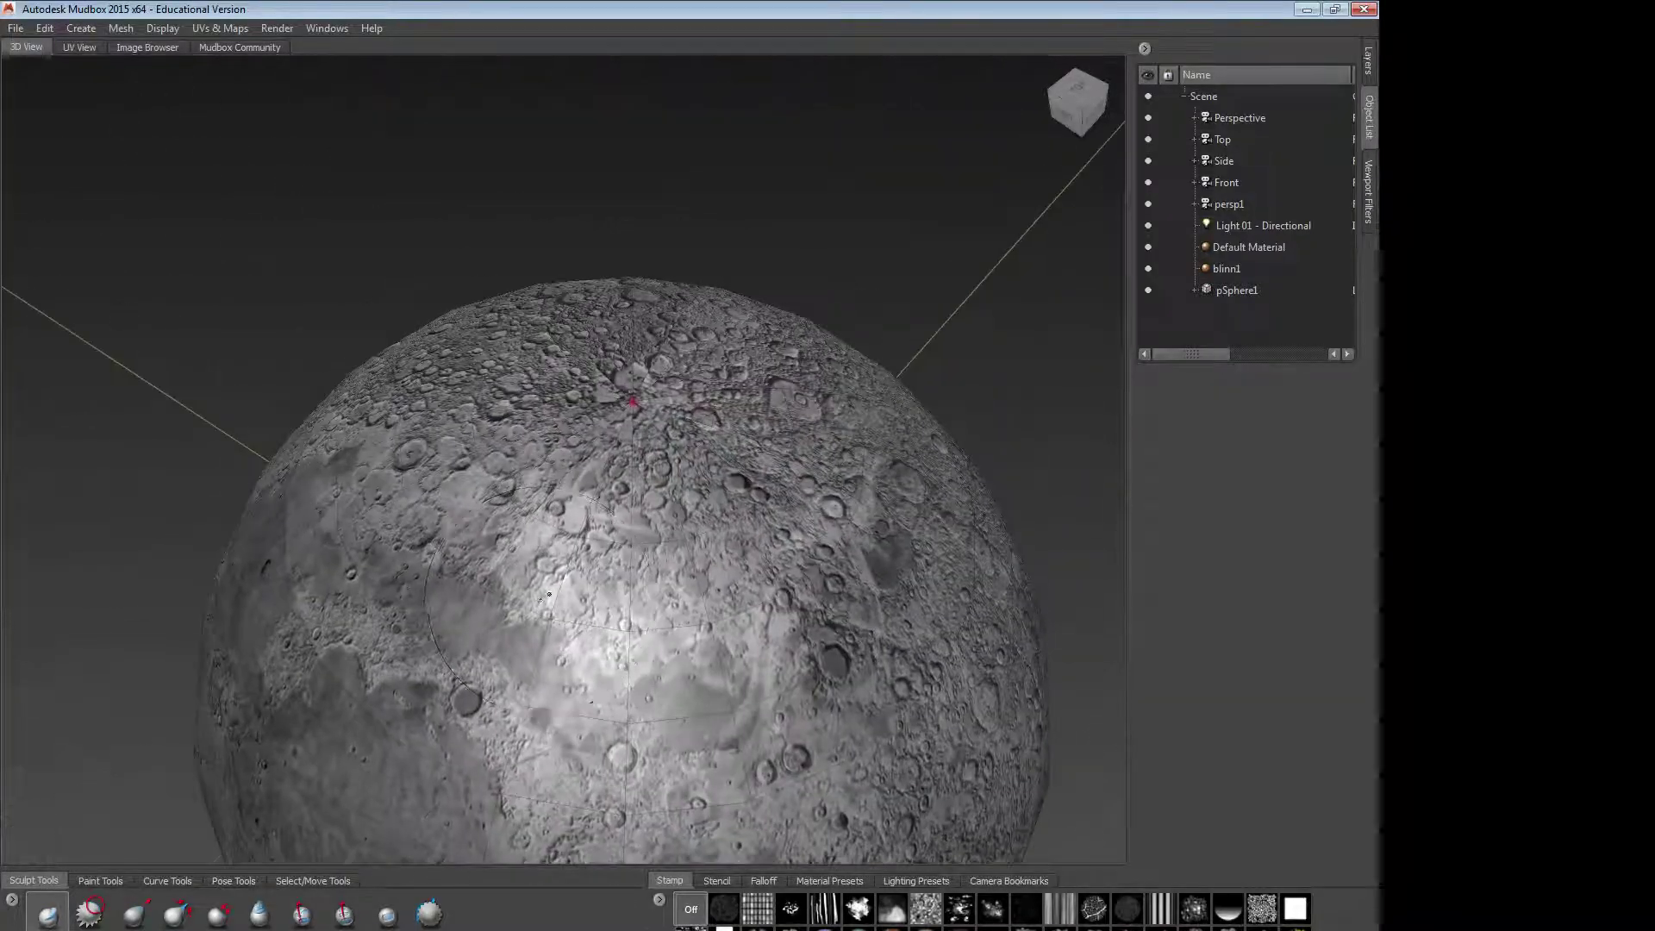
left_click_drag(534, 638, 624, 549, "alt")
right_click_drag(624, 548, 568, 559, "alt")
middle_click_drag(568, 558, 523, 479, "alt")
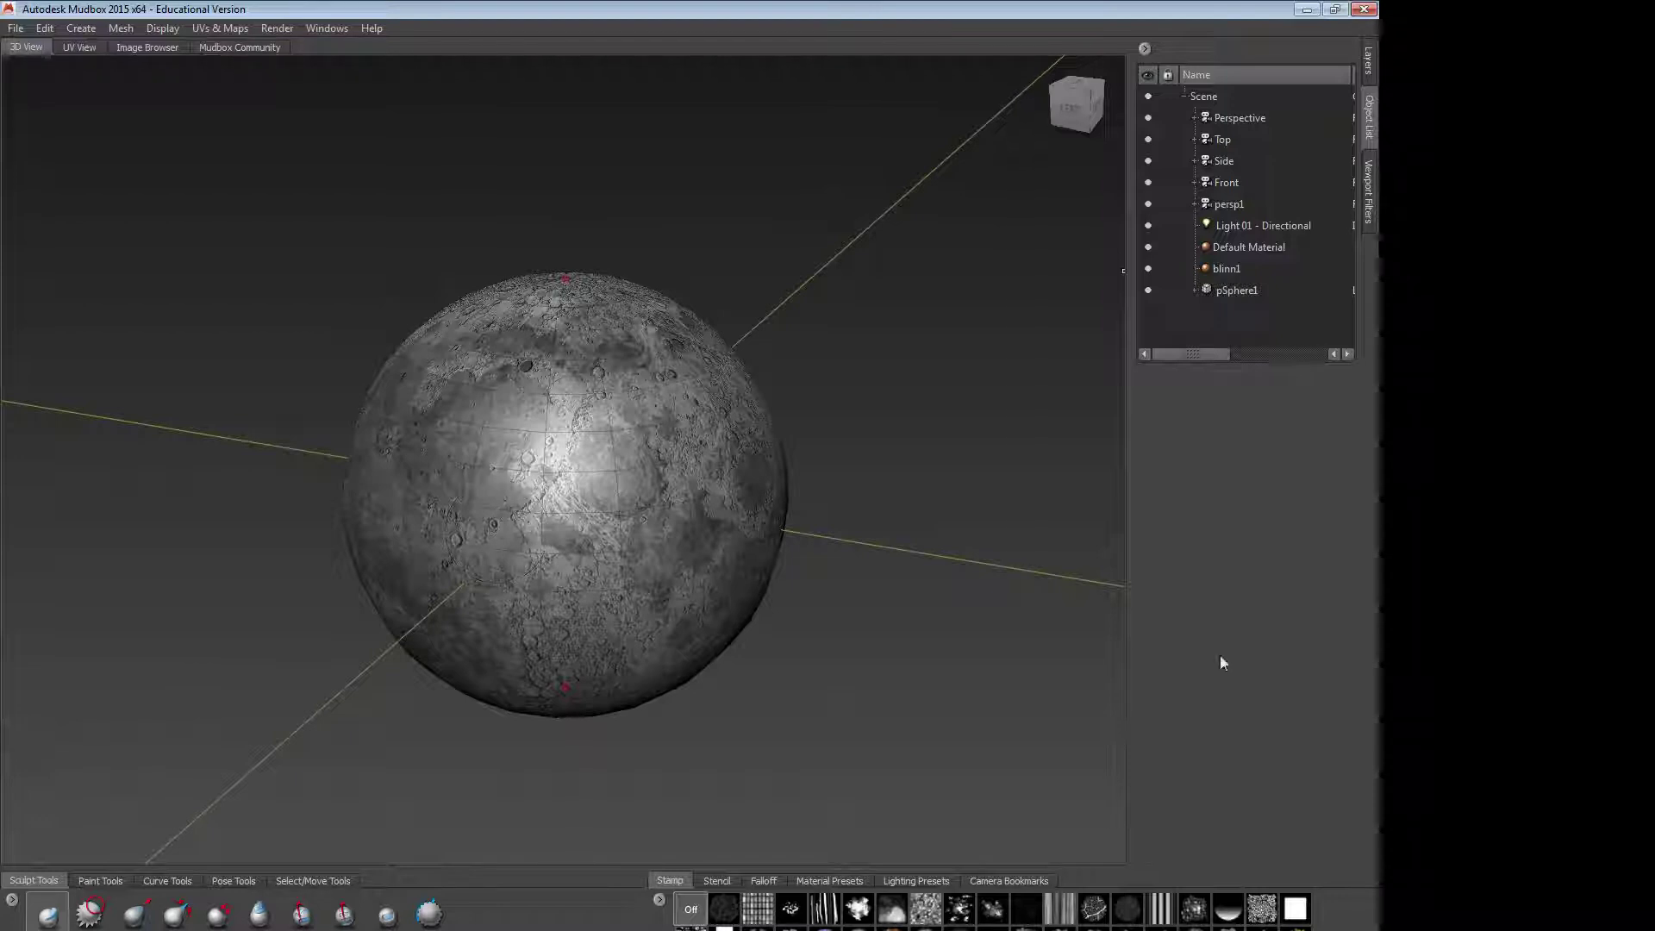
Step: Return to Maya and examine the sphere's pole up close, where the triangular faces converge
left_click(1307, 10)
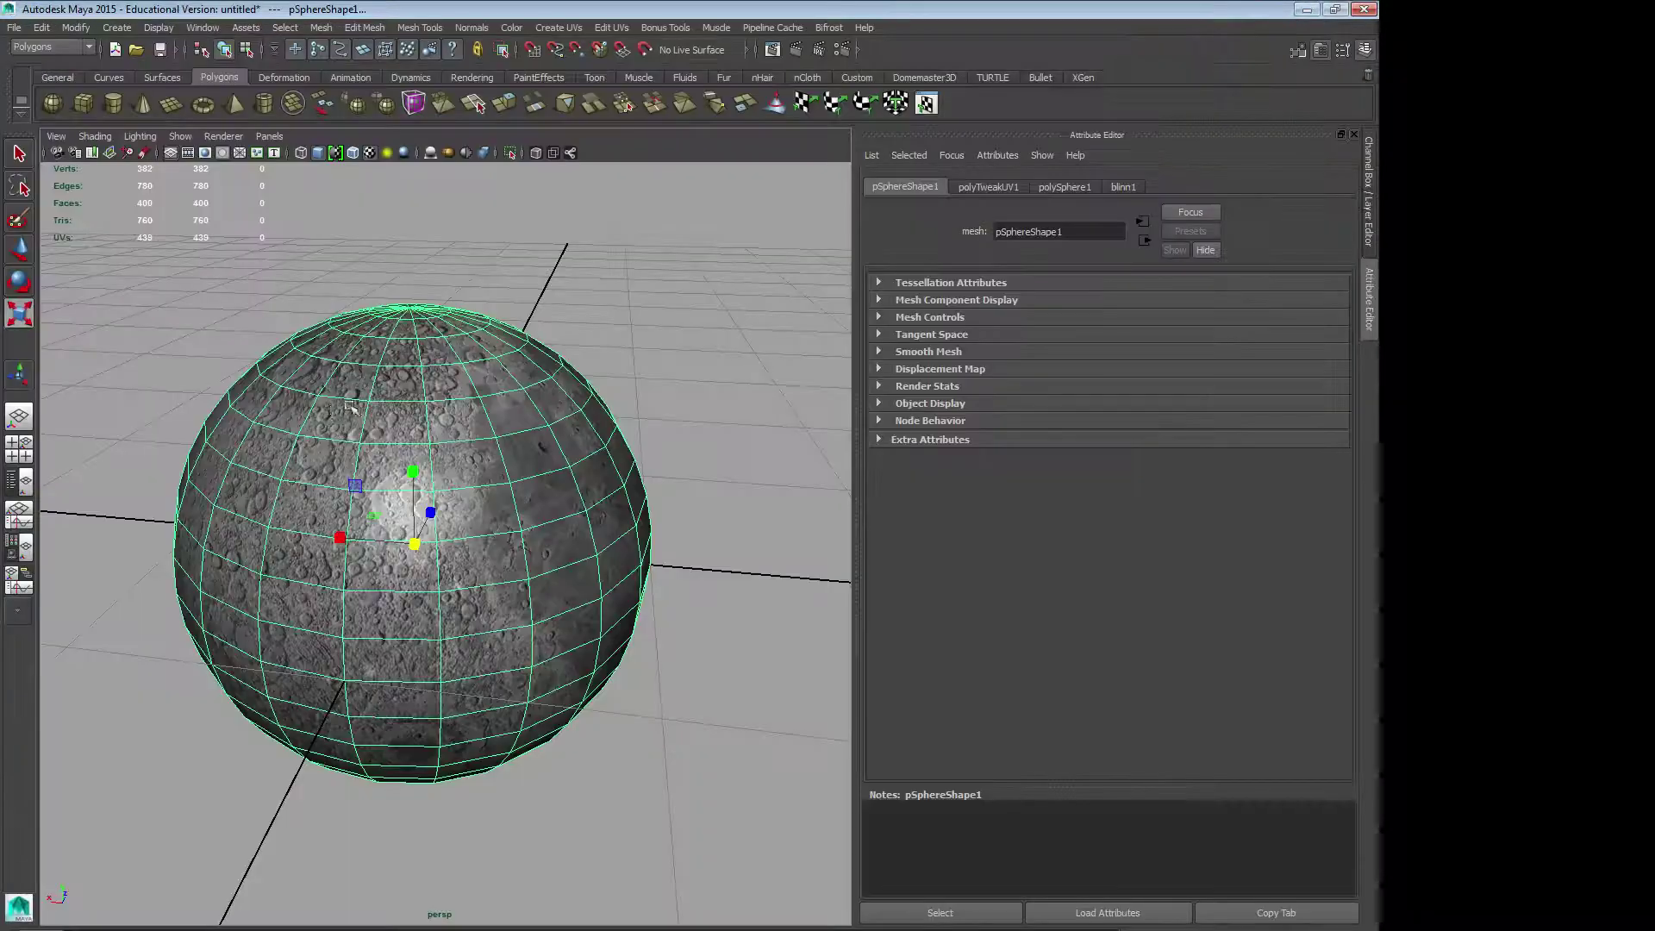
scroll(524, 404, "up", 5)
left_click_drag(524, 404, 415, 504, "alt")
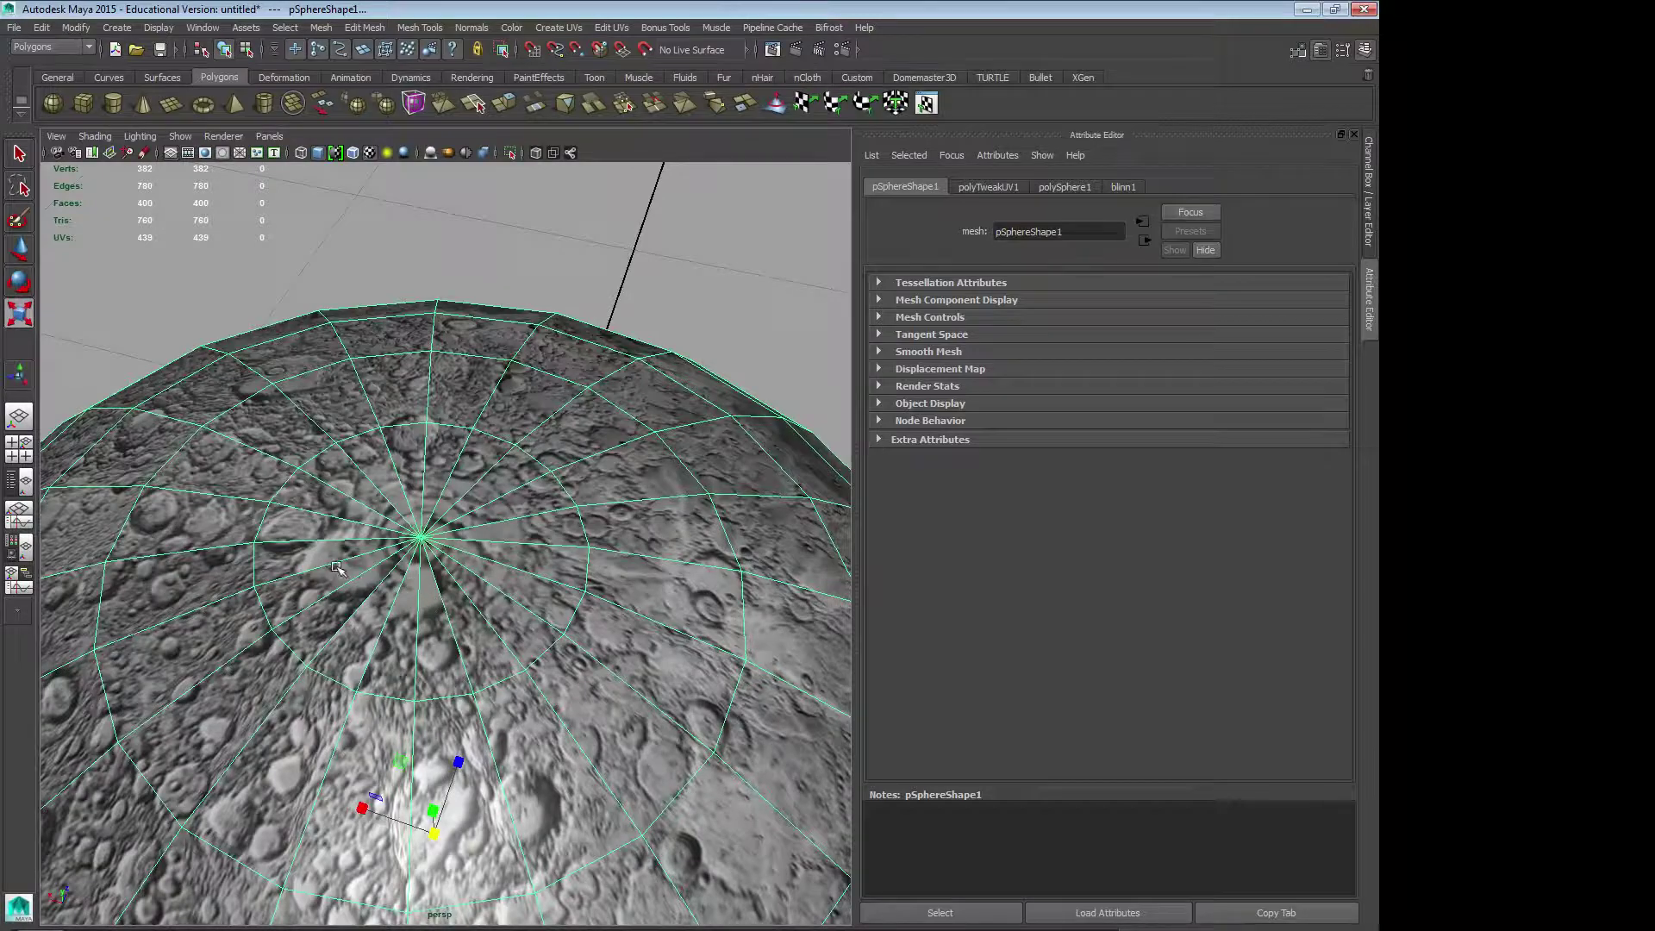
Step: Select the pole vertex where the triangles converge and extrude it with width 0.0052, length 0.0100 and 1 division
right_click_drag(379, 569, 470, 590, "alt")
left_click_drag(470, 591, 495, 573, "alt")
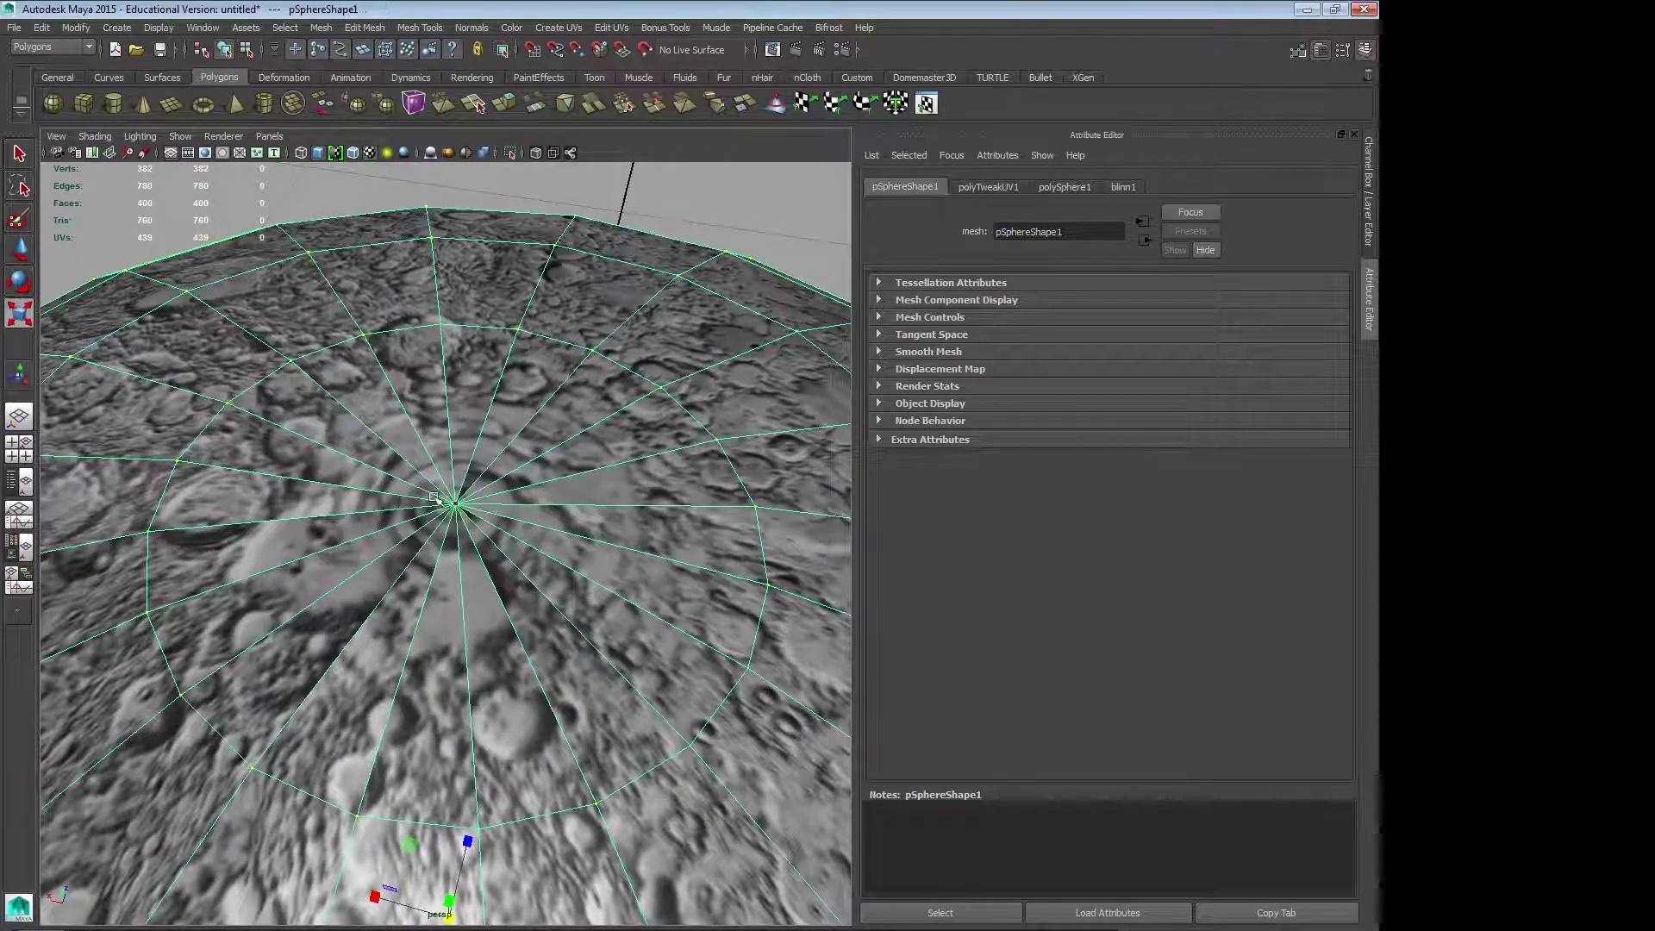
left_click(456, 503)
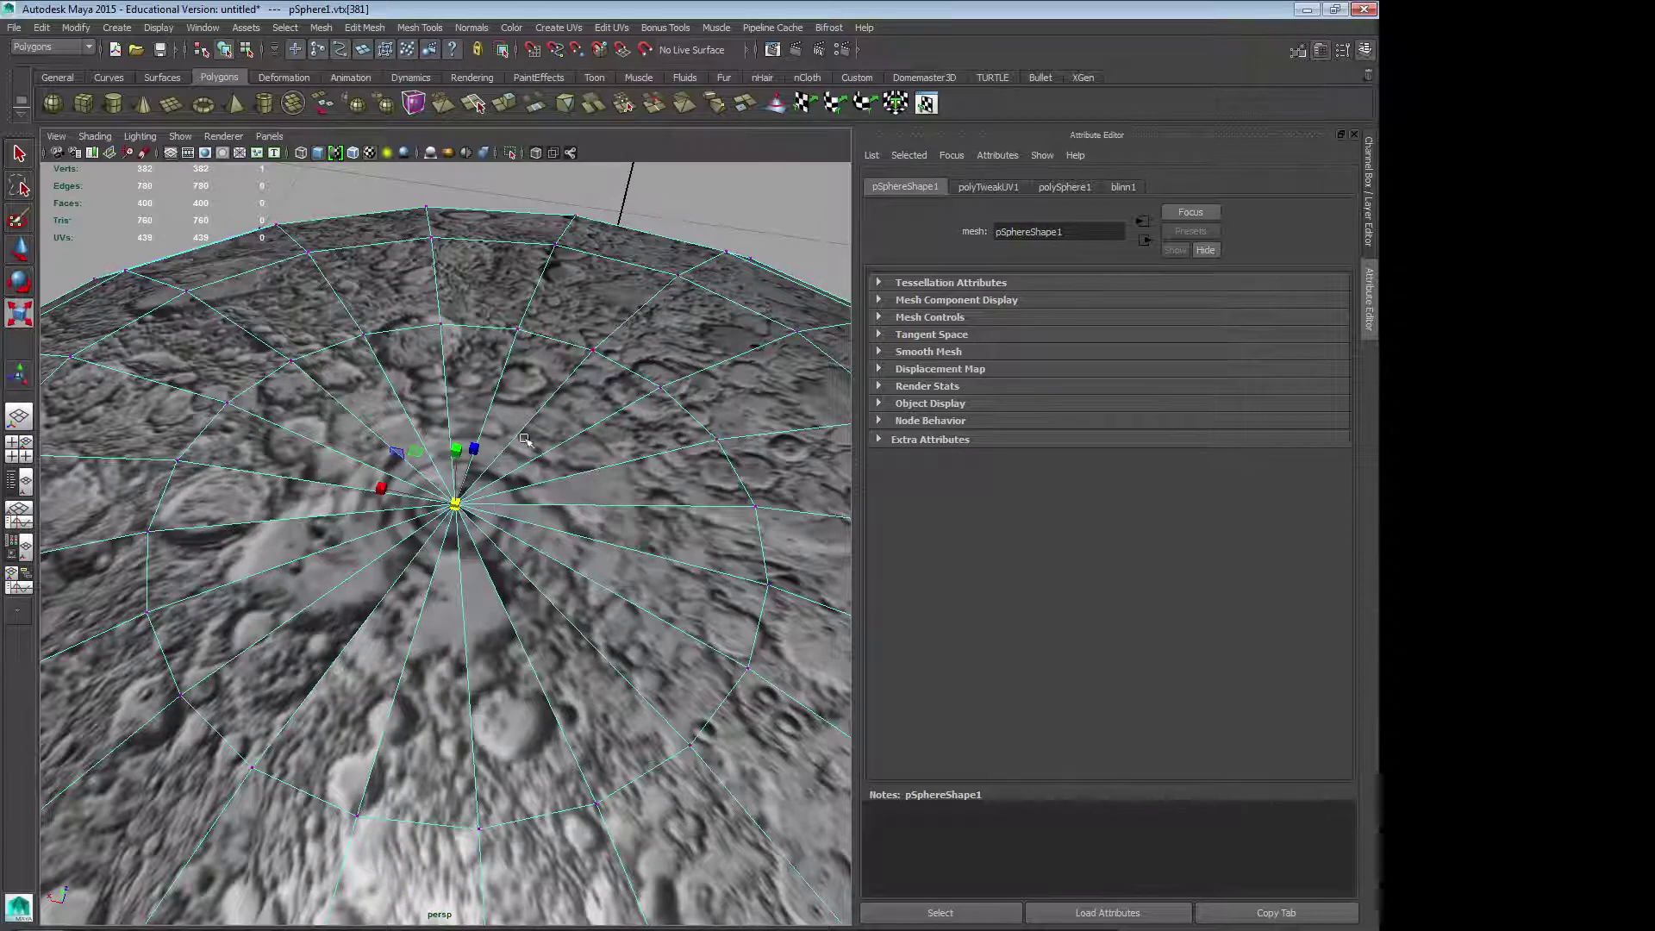
left_click(320, 27)
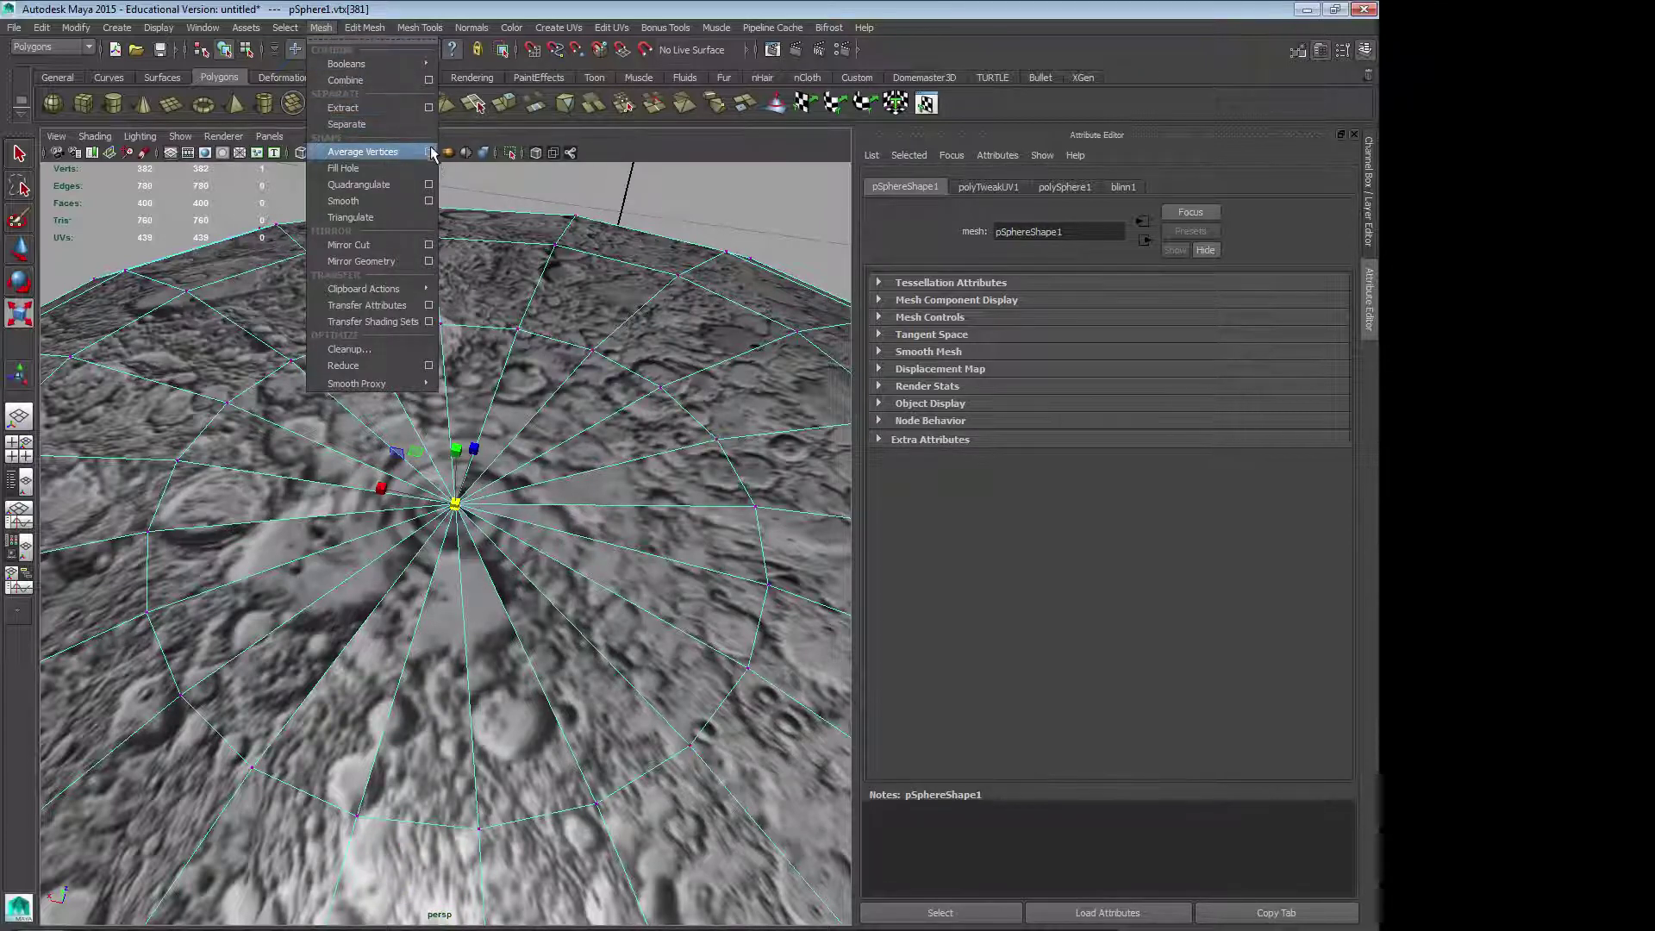
mouse_move(364, 26)
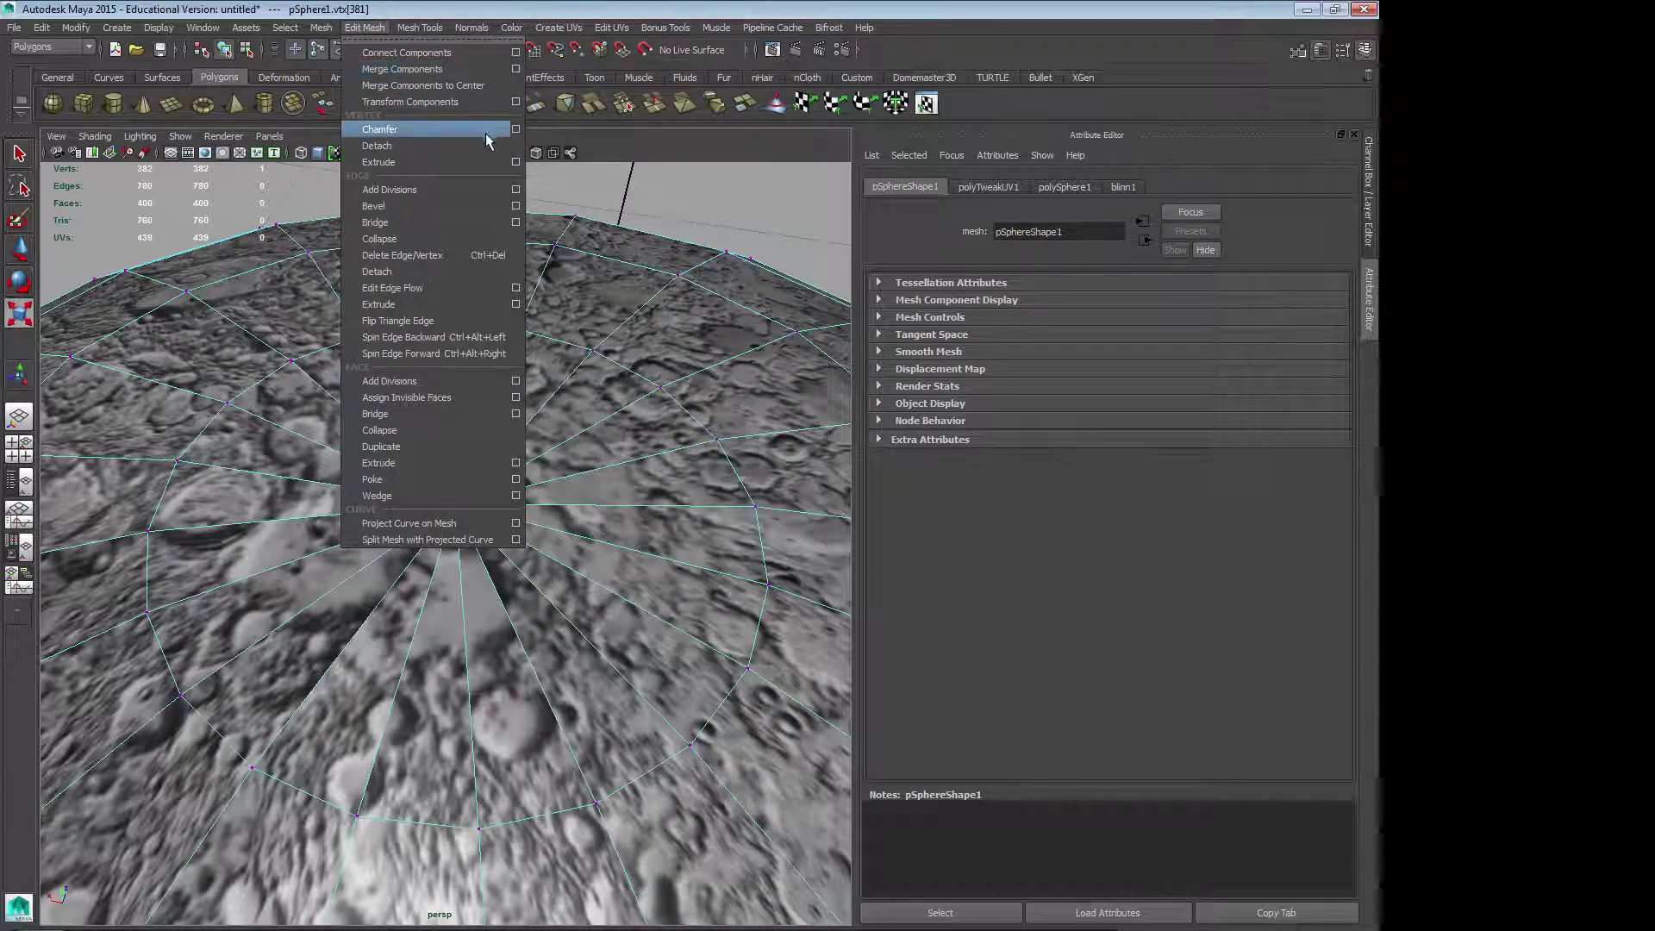
left_click(515, 162)
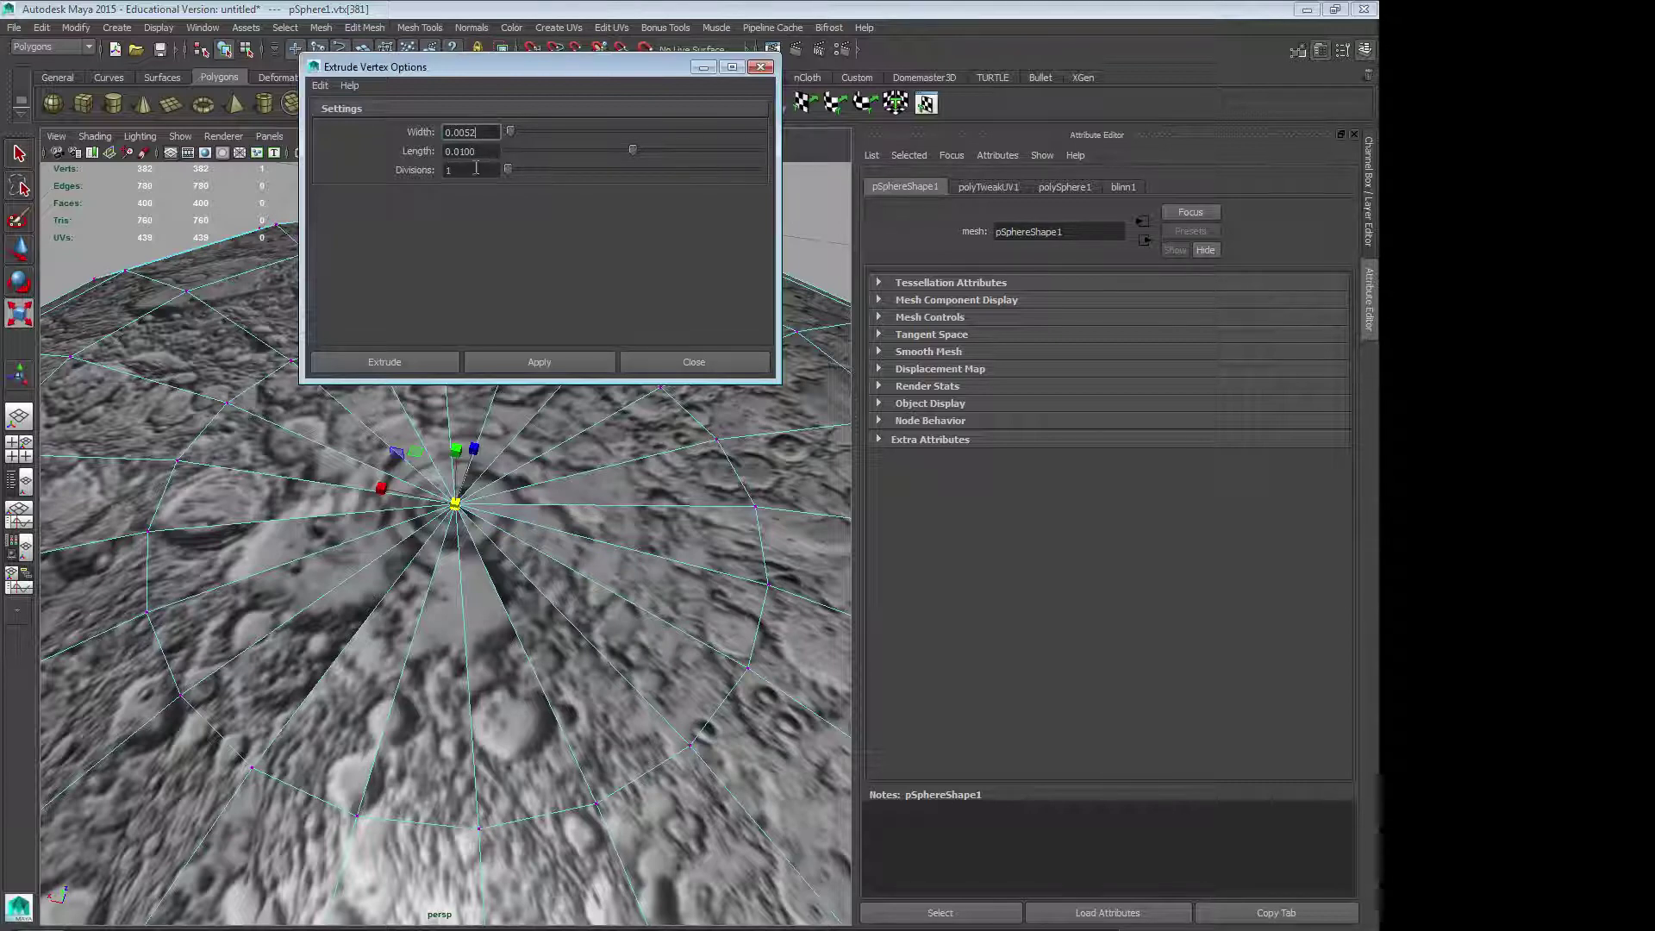
left_click(415, 364)
Step: Delete the extruded vertex sticking up above the sphere's pole
scroll(453, 522, "up", 5)
scroll(449, 522, "up", 3)
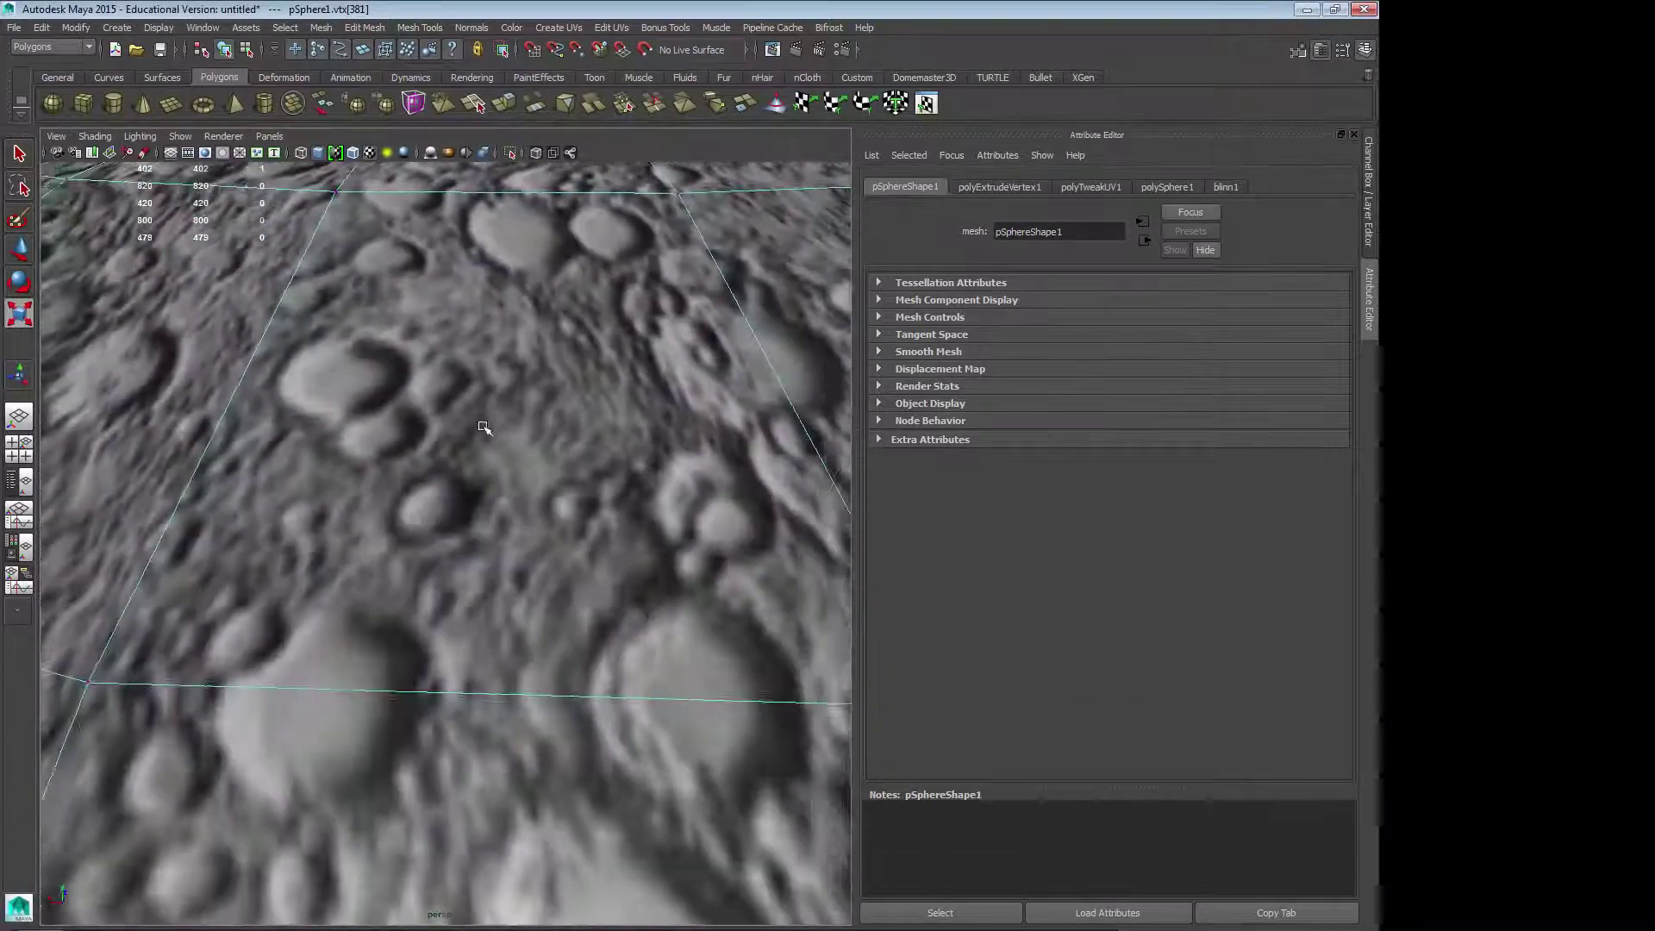
scroll(484, 429, "down", 8)
scroll(512, 476, "up", 3)
left_click_drag(526, 475, 469, 451, "alt")
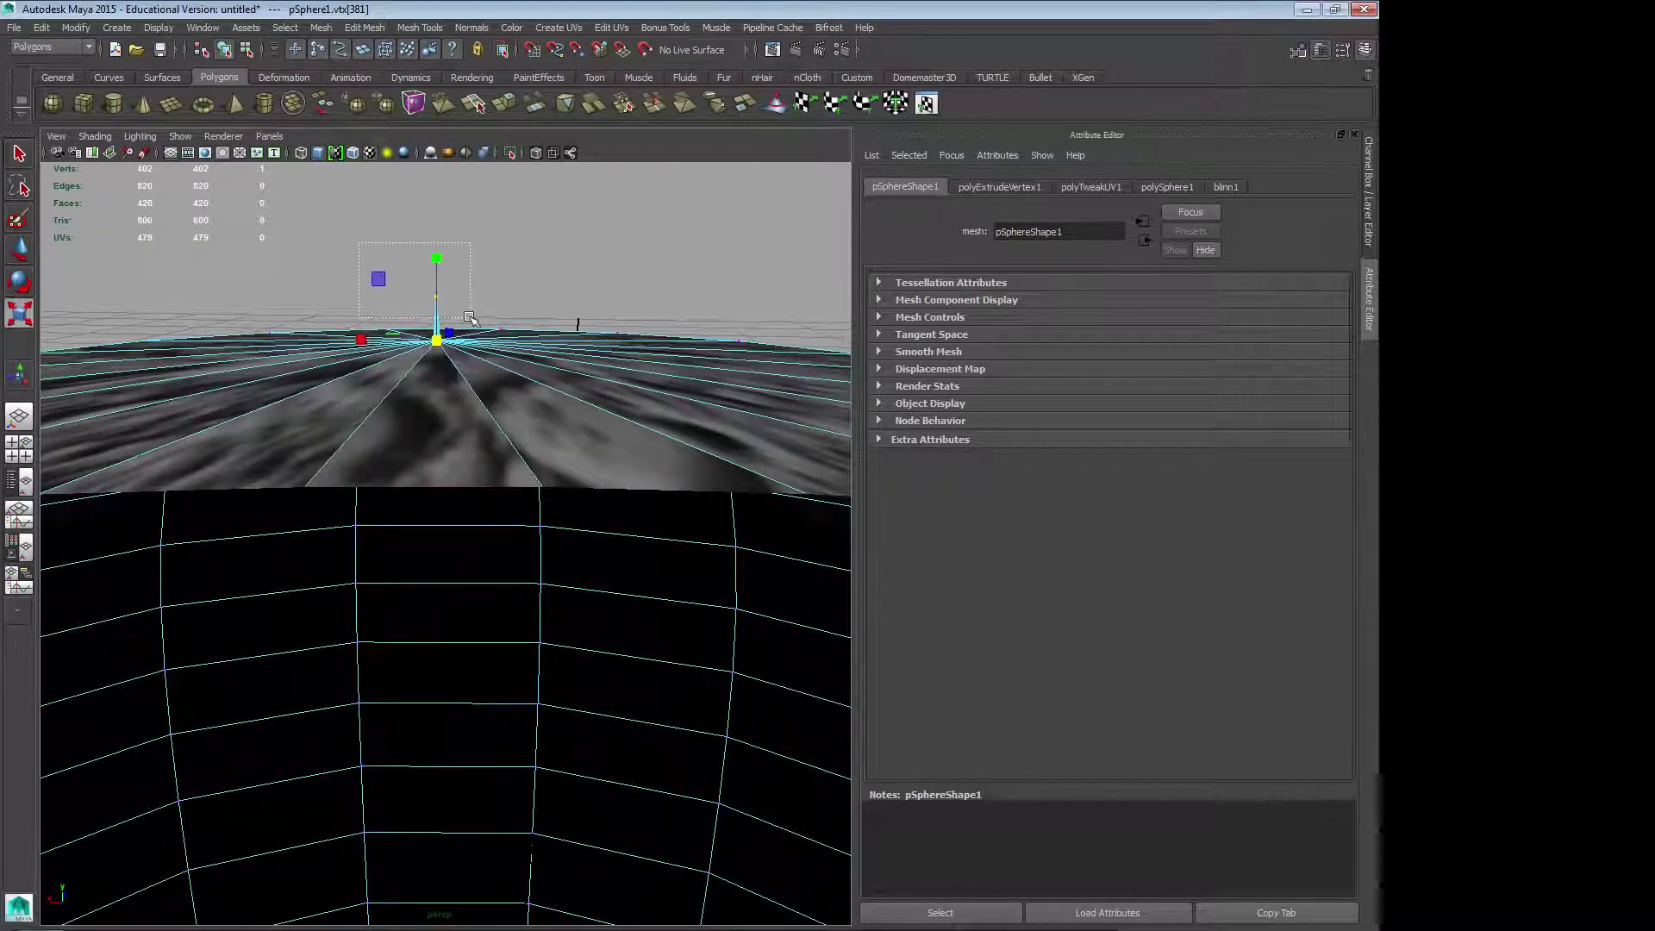
key("Delete")
middle_click_drag(423, 339, 438, 412, "alt")
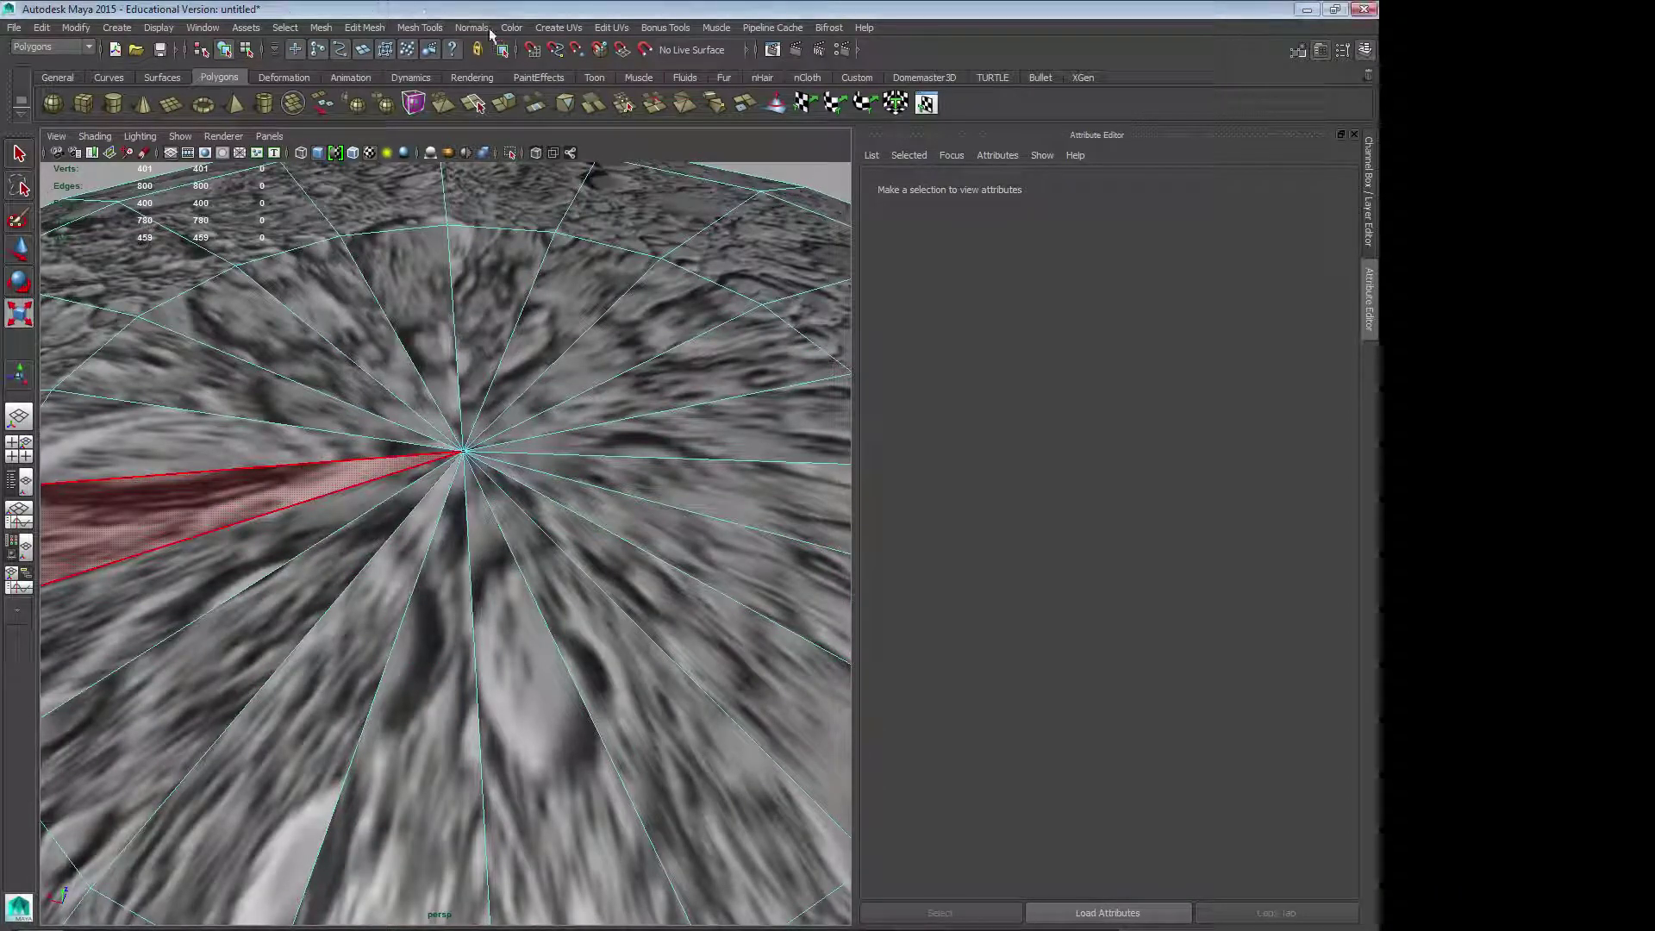
Step: Open the UV Texture Editor and compare the bottom row of triangular UVs with the texture at the sphere's lower pole
left_click(203, 27)
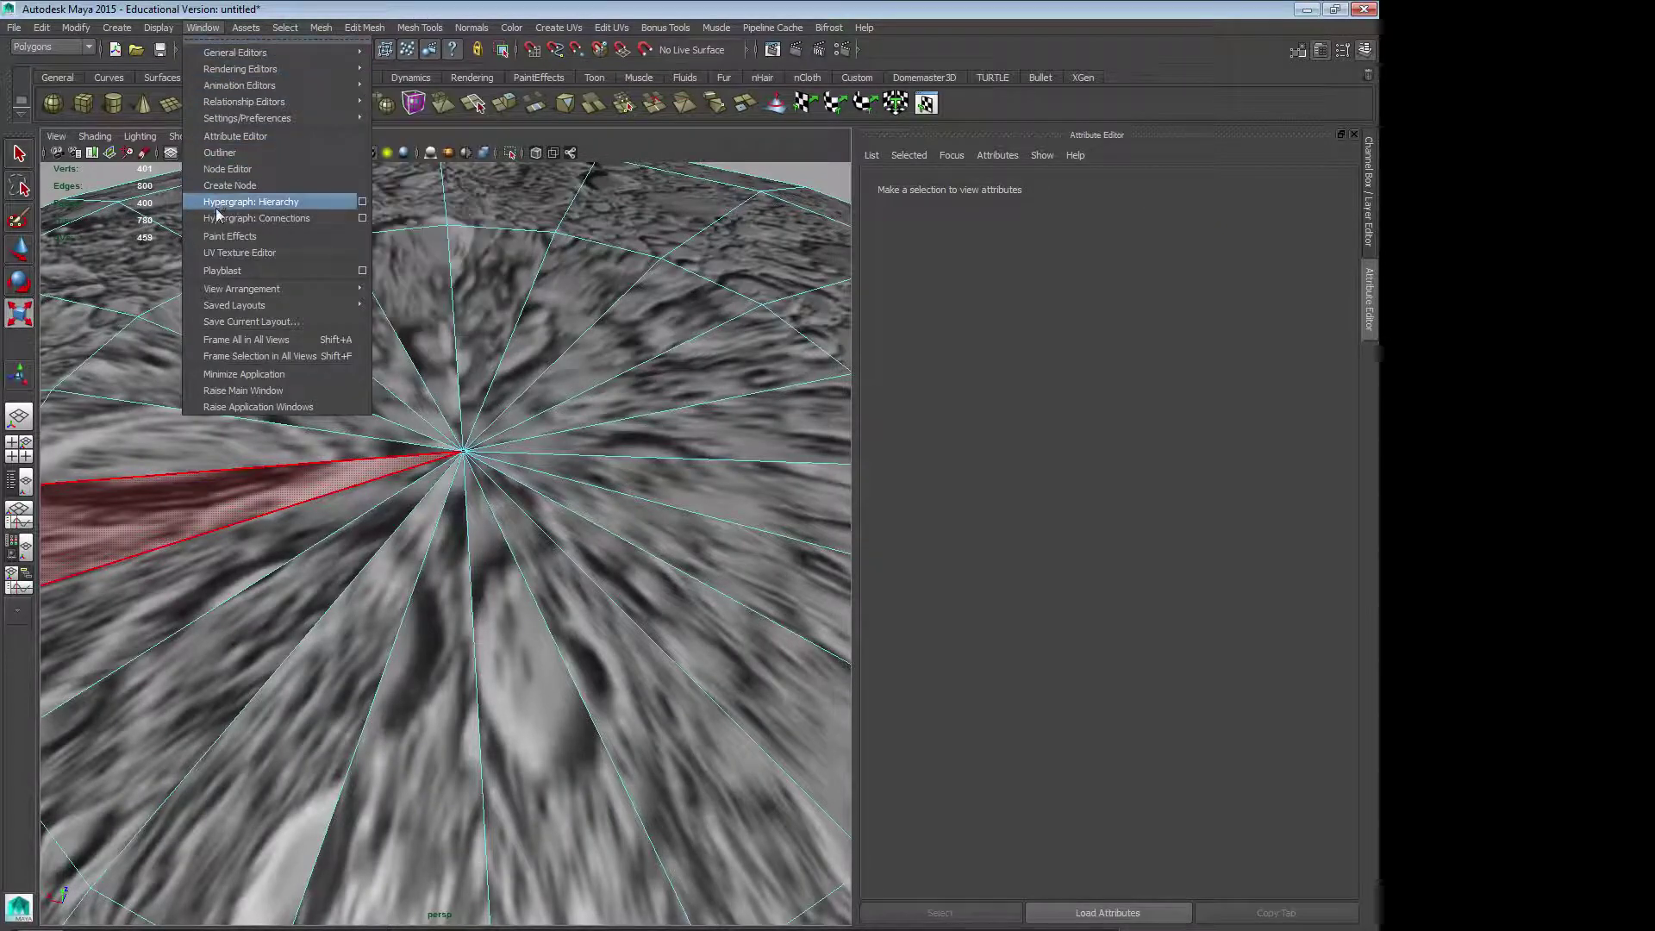
left_click(250, 253)
right_click_drag(946, 450, 482, 341, "alt")
middle_click_drag(637, 573, 664, 351, "alt")
right_click_drag(665, 351, 1229, 551, "alt")
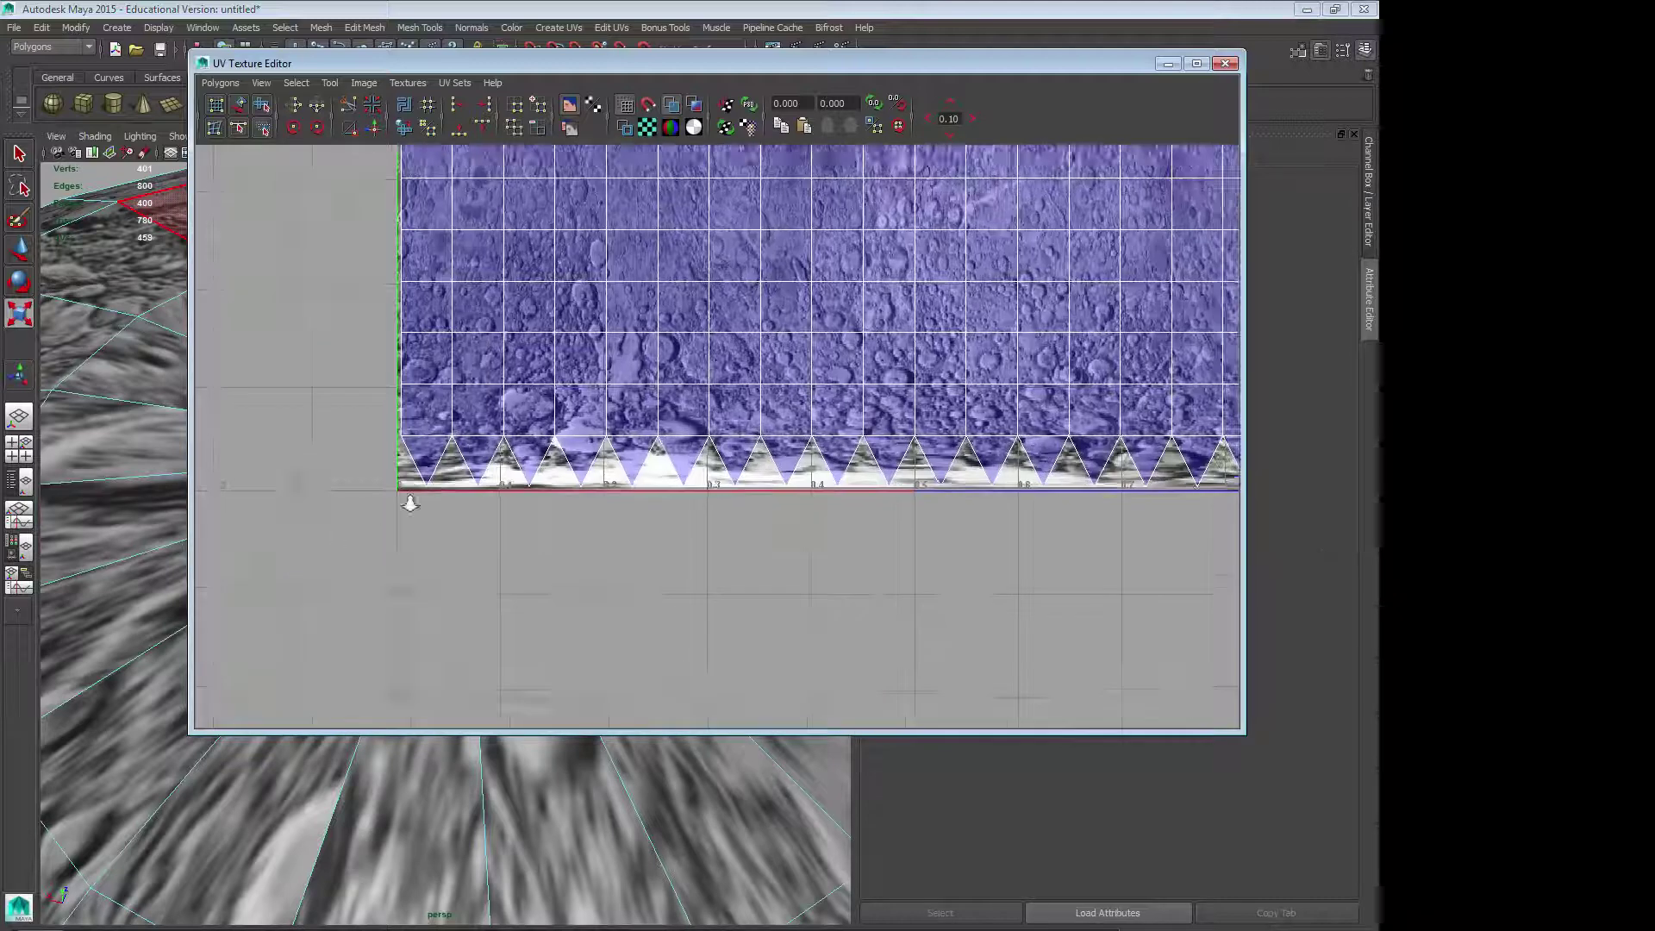
scroll(403, 500, "up", 2)
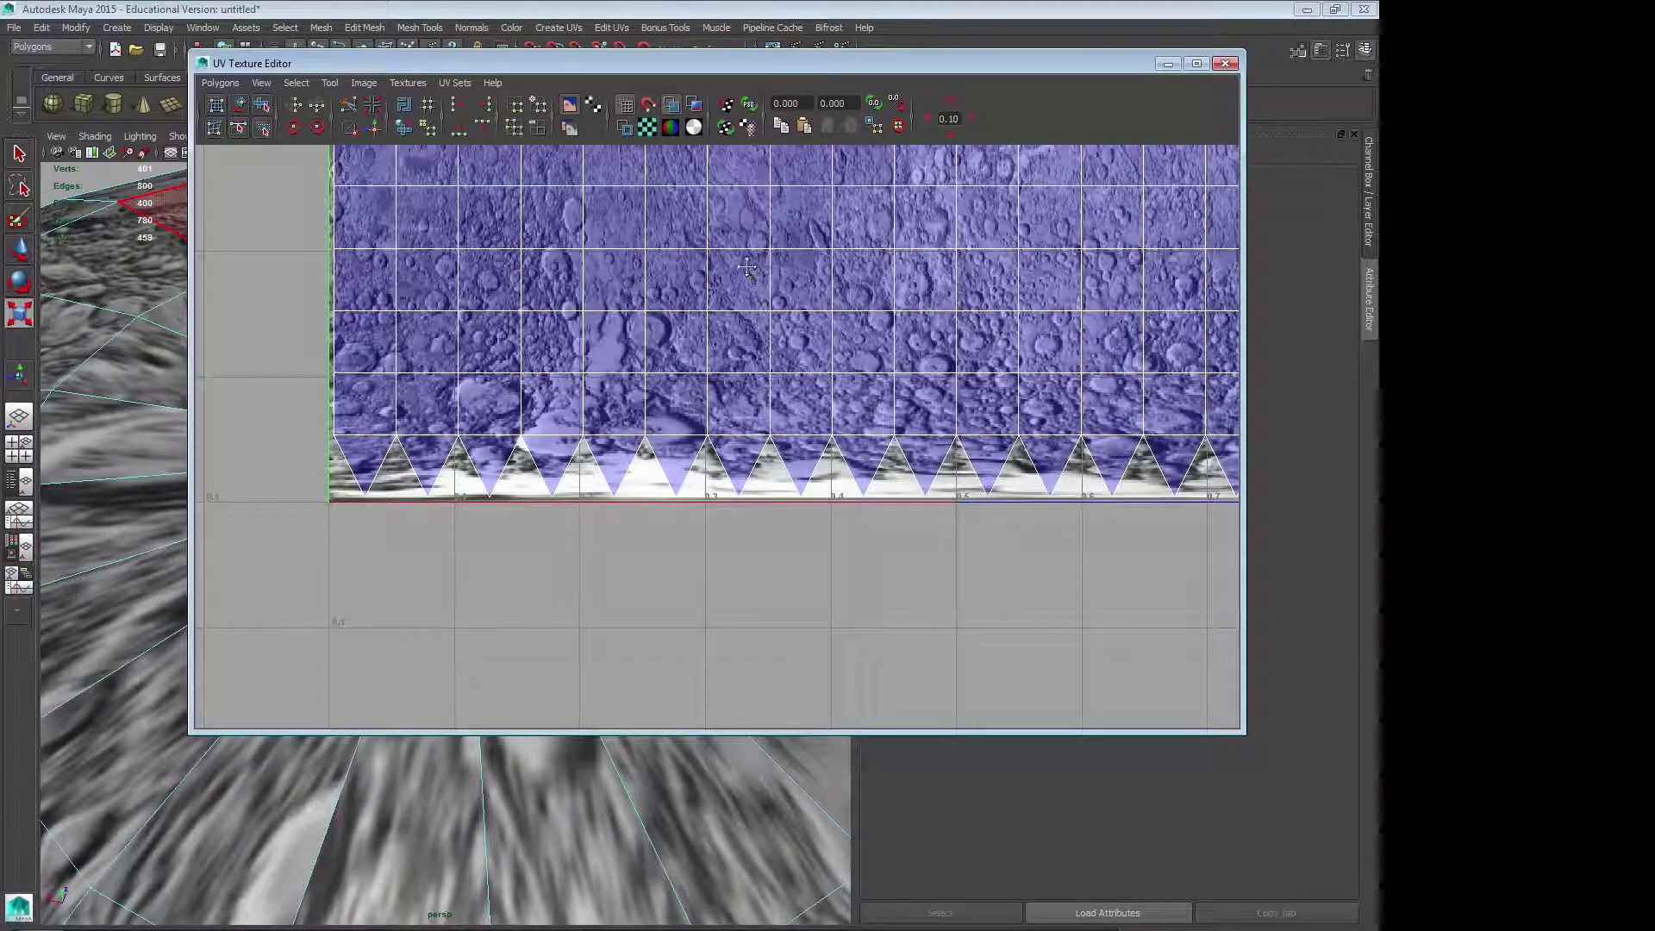
middle_click_drag(746, 267, 761, 369, "alt")
left_click_drag(477, 872, 473, 691, "alt")
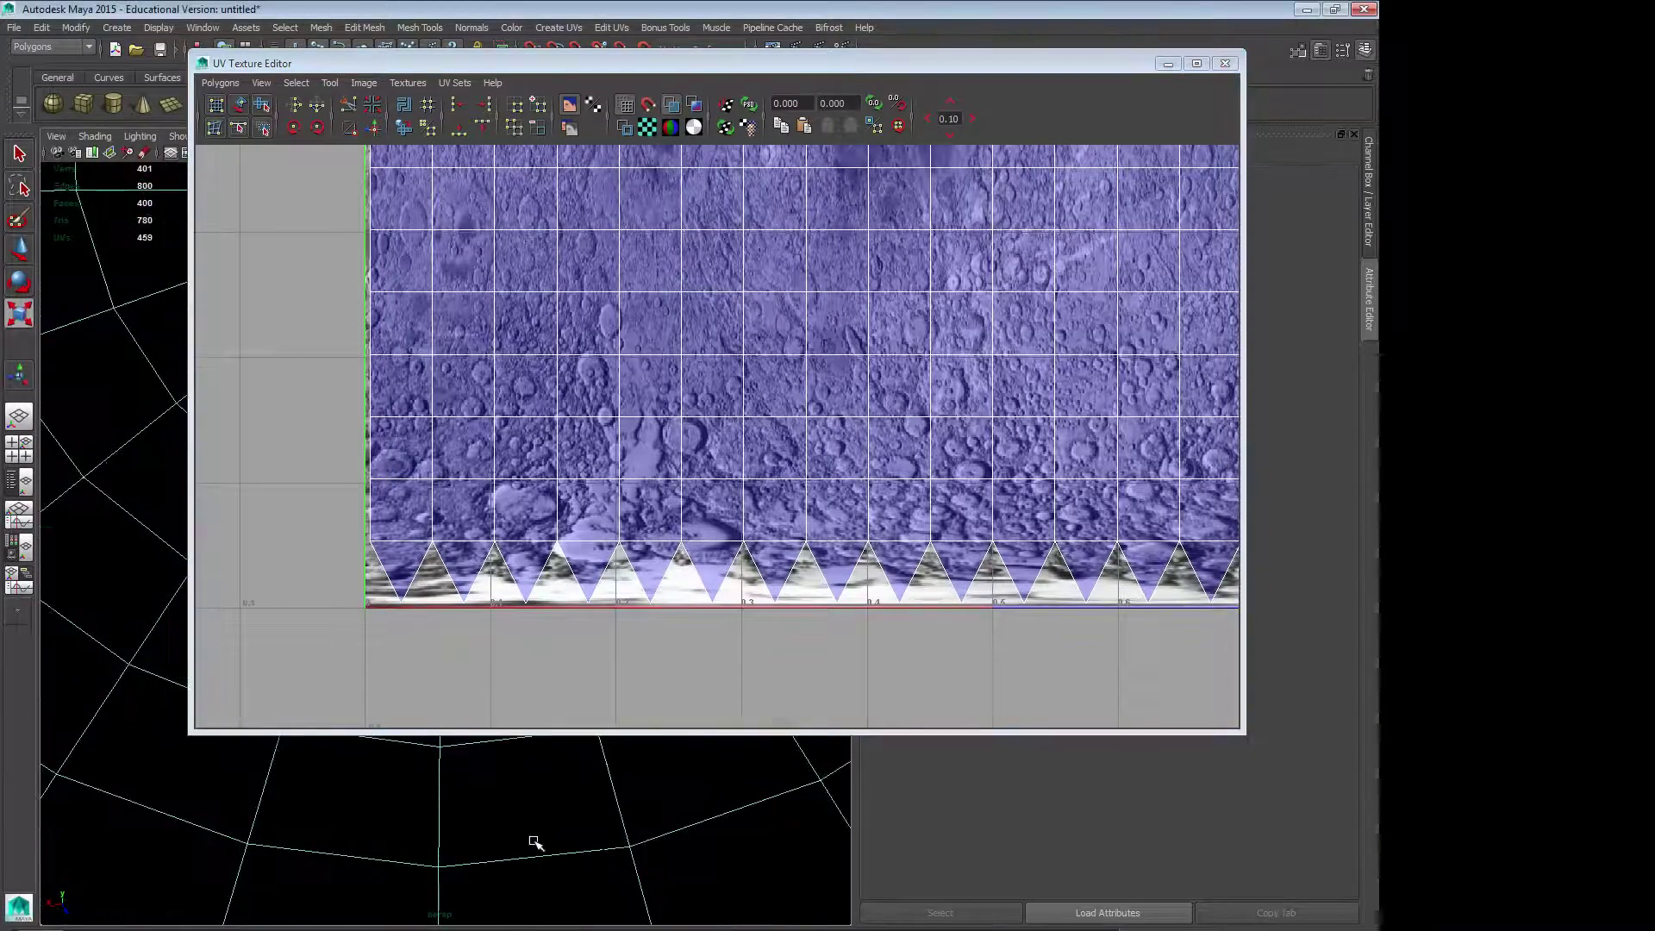
right_click_drag(535, 842, 291, 780, "alt")
middle_click_drag(464, 806, 431, 829, "alt")
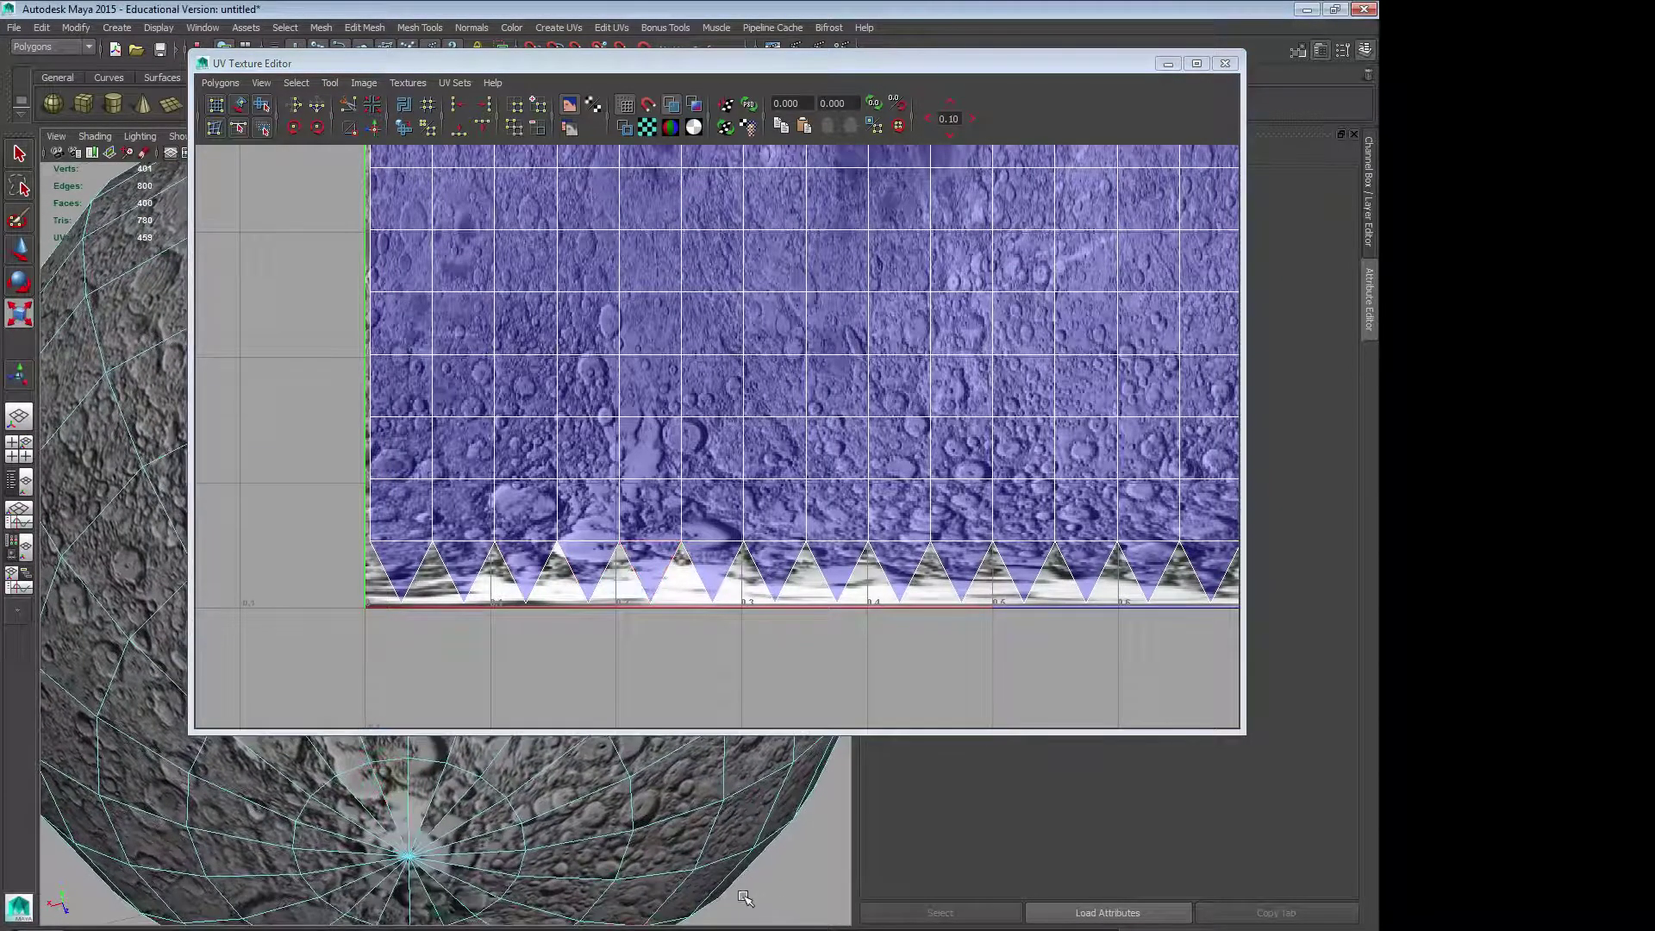
left_click_drag(489, 780, 495, 805, "alt")
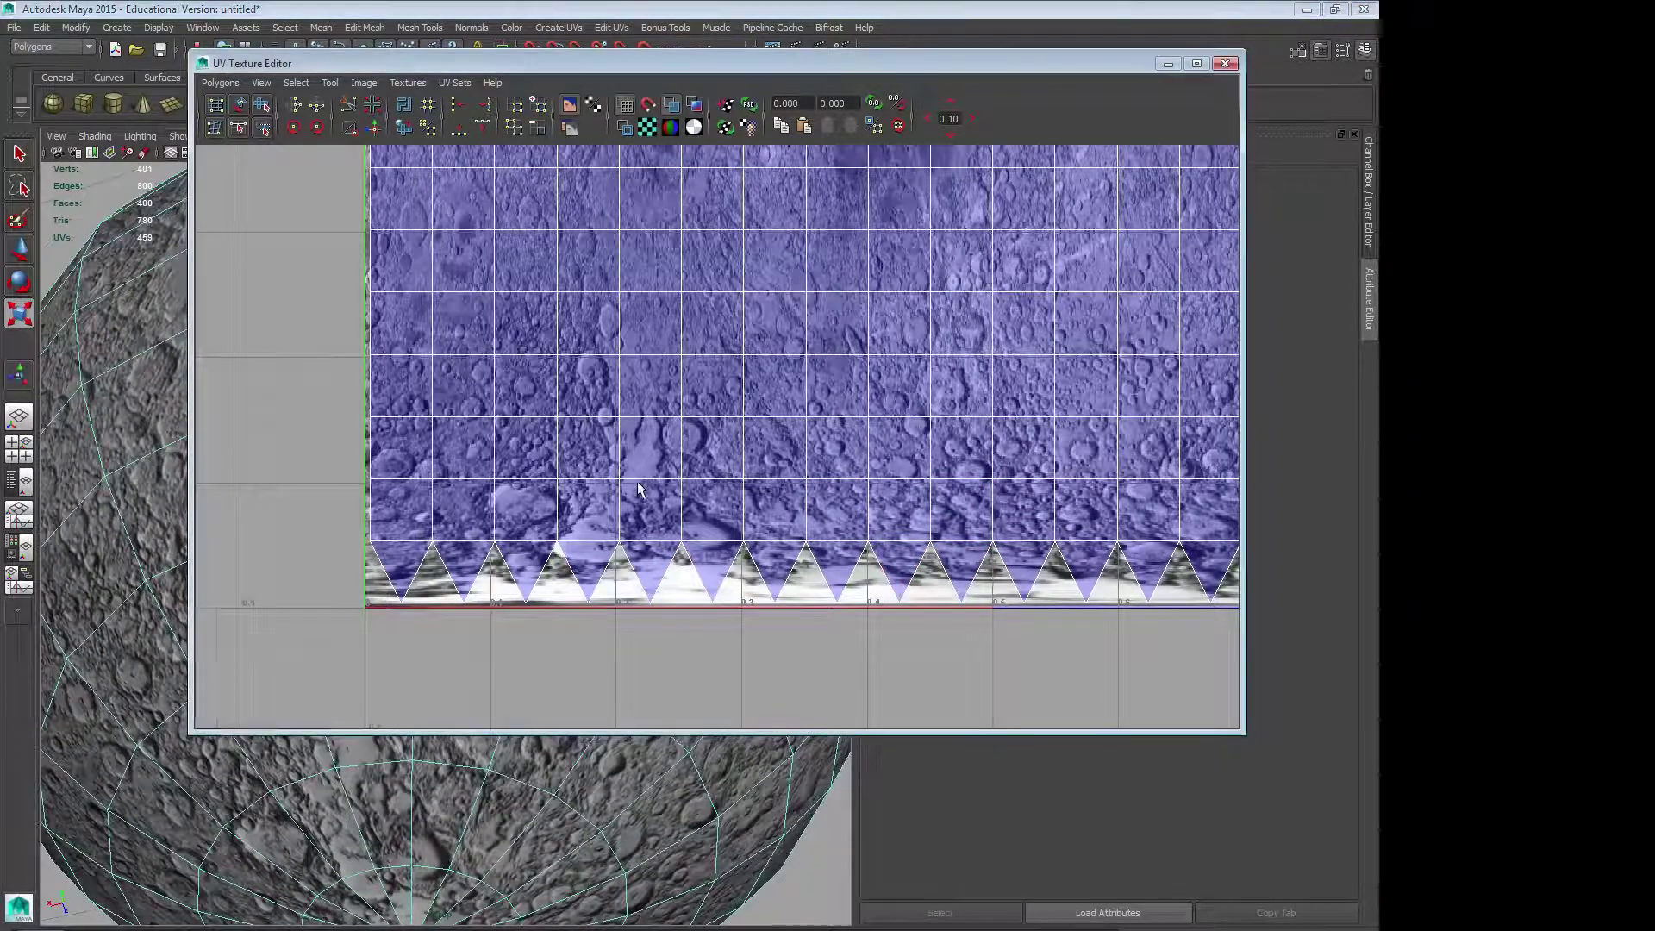
Step: Select the uppermost row of UVs and move it straight up to the top edge of the moon texture
middle_click_drag(638, 484, 626, 669, "alt")
middle_click_drag(666, 367, 663, 445, "alt")
middle_click_drag(646, 328, 628, 619, "alt")
middle_click_drag(567, 212, 555, 692, "alt")
middle_click_drag(537, 570, 553, 601, "alt")
scroll(526, 586, "up", 1)
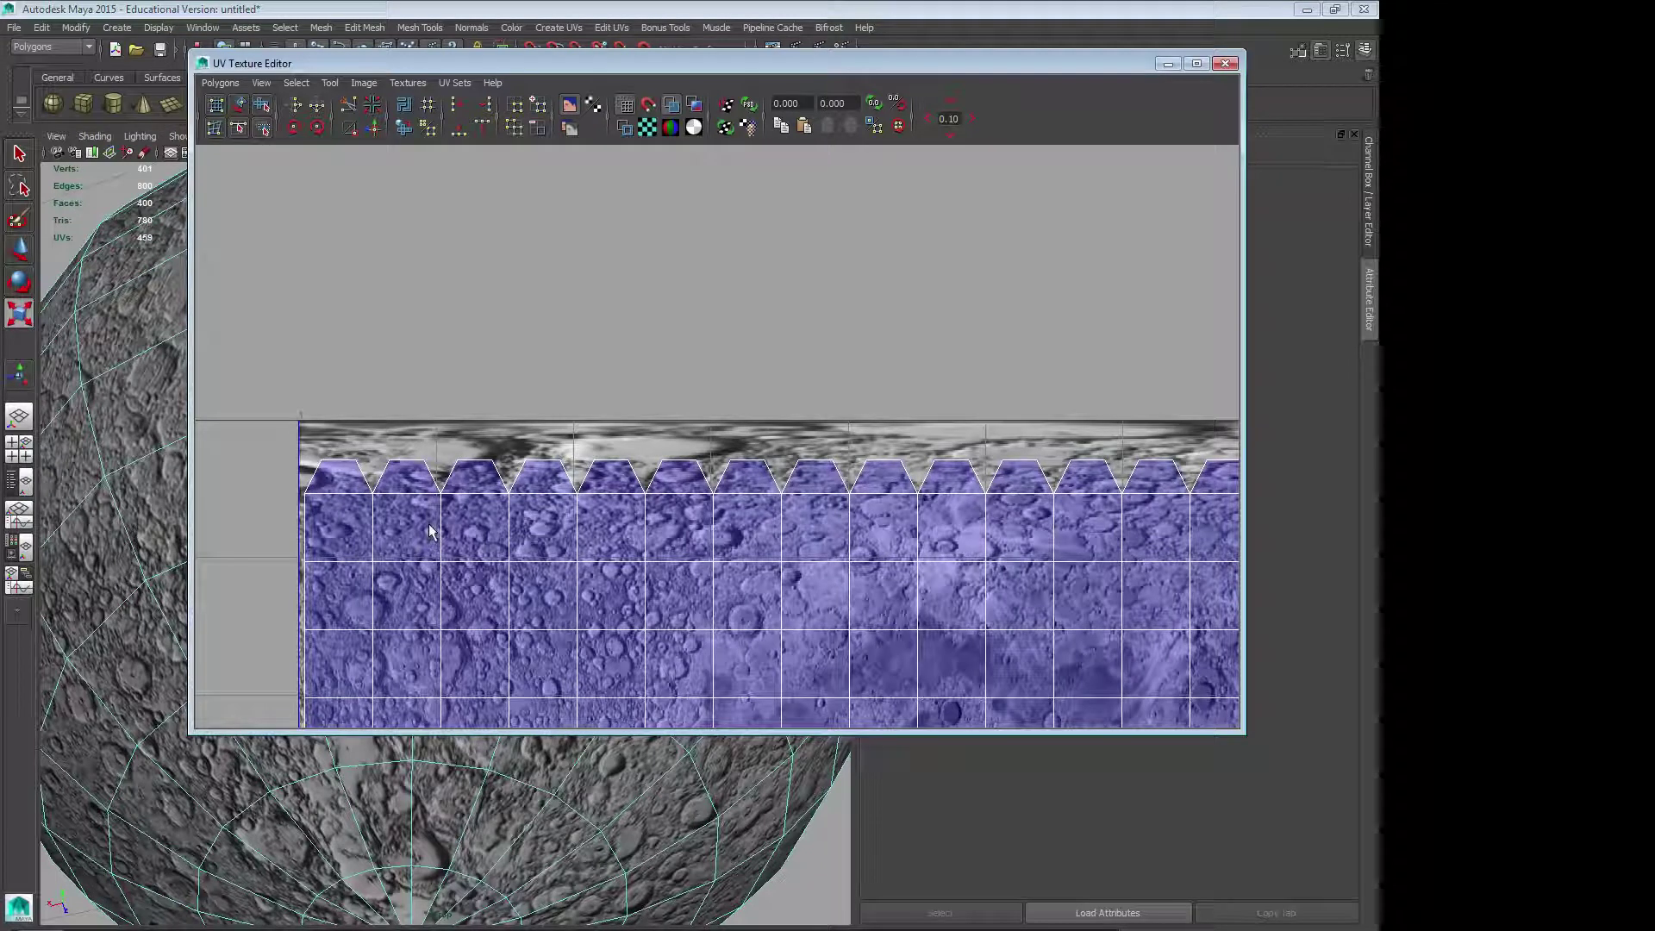
right_click_drag(434, 528, 276, 417)
right_click_drag(677, 537, 212, 489, "alt")
middle_click_drag(550, 537, 336, 531, "alt")
left_click_drag(215, 402, 1094, 457)
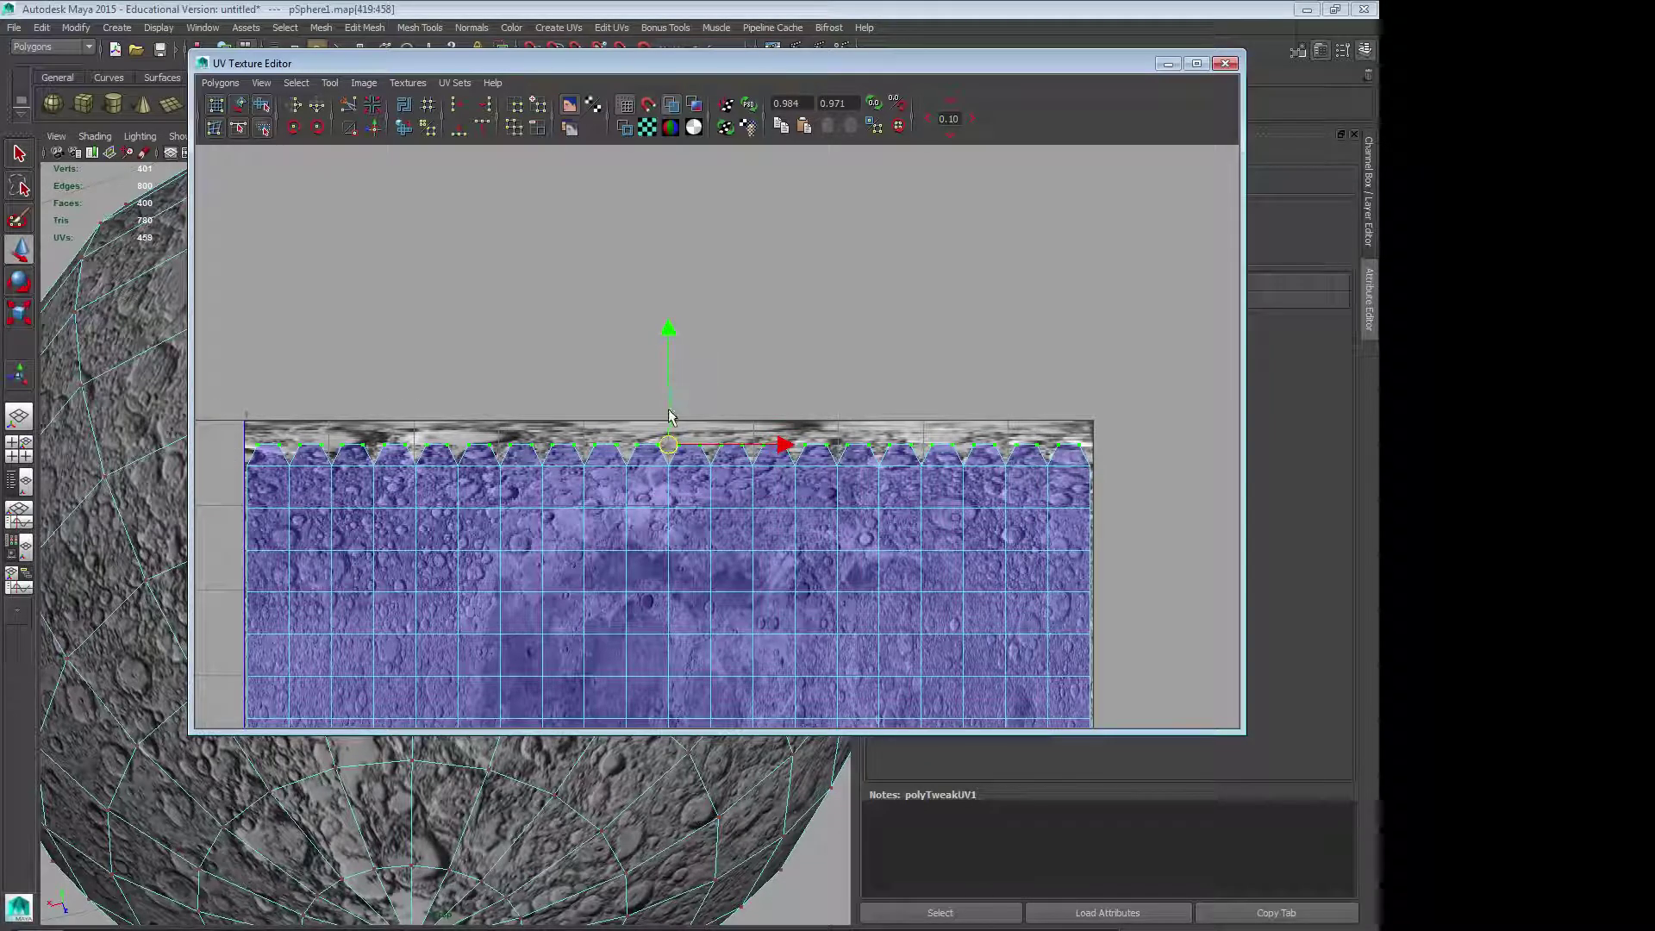
left_click_drag(670, 419, 672, 397)
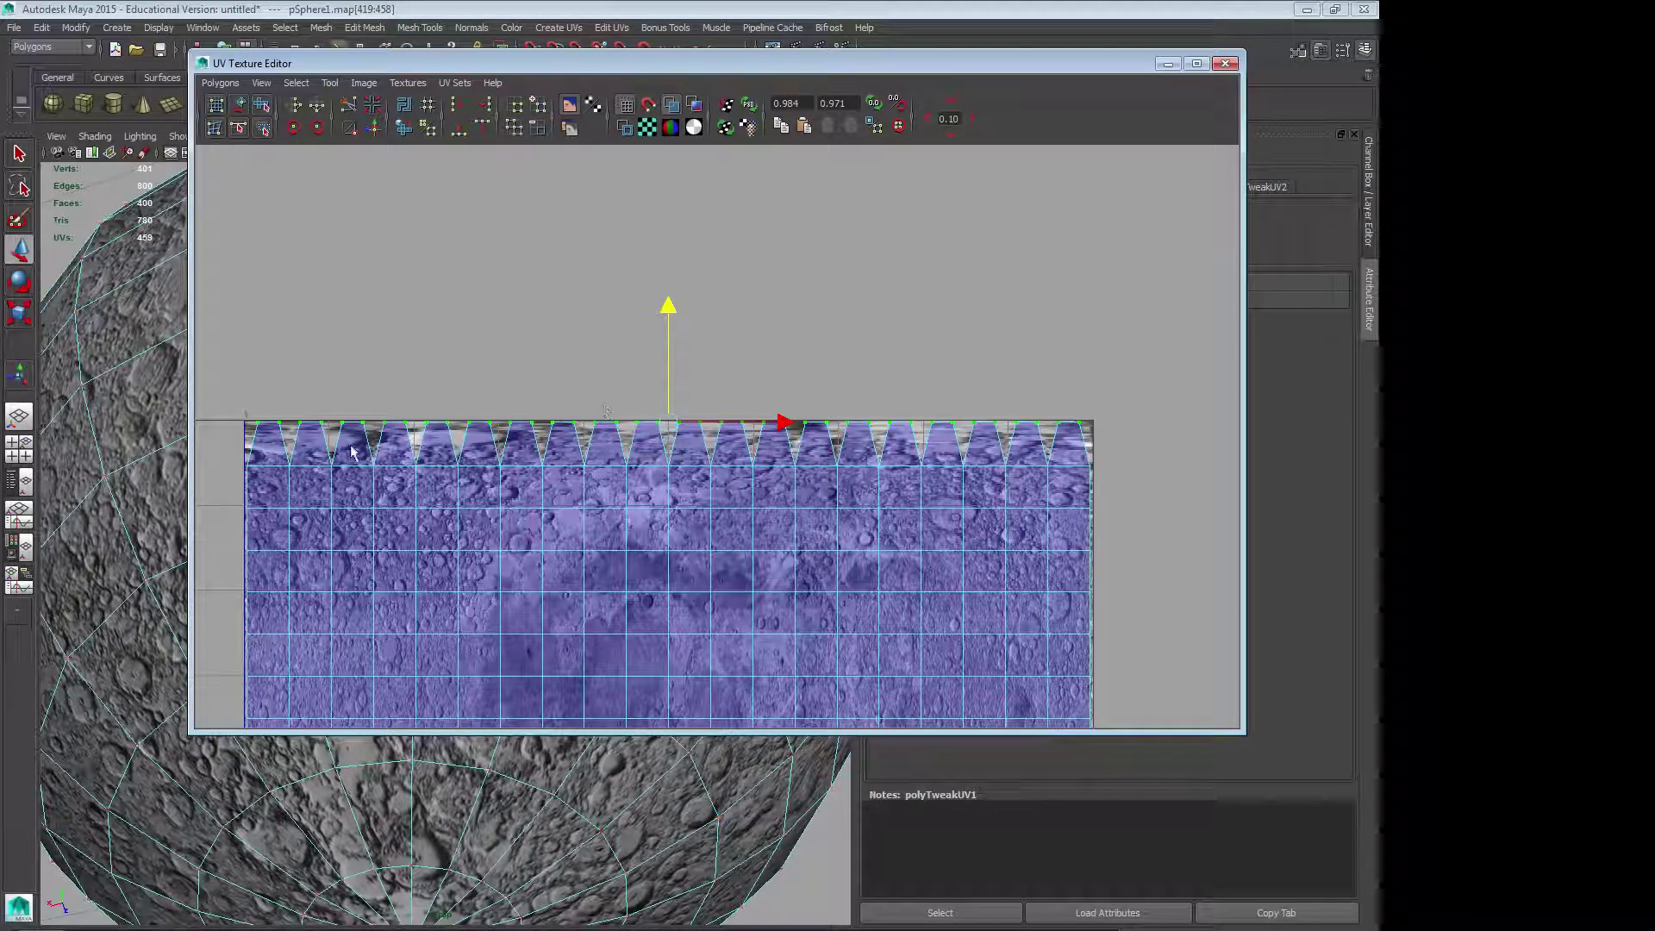
Step: Sew the slanted edges between the top-row UV faces and scale the two end UVs horizontally outward to the texture's sides
left_click_drag(1032, 456, 1061, 455)
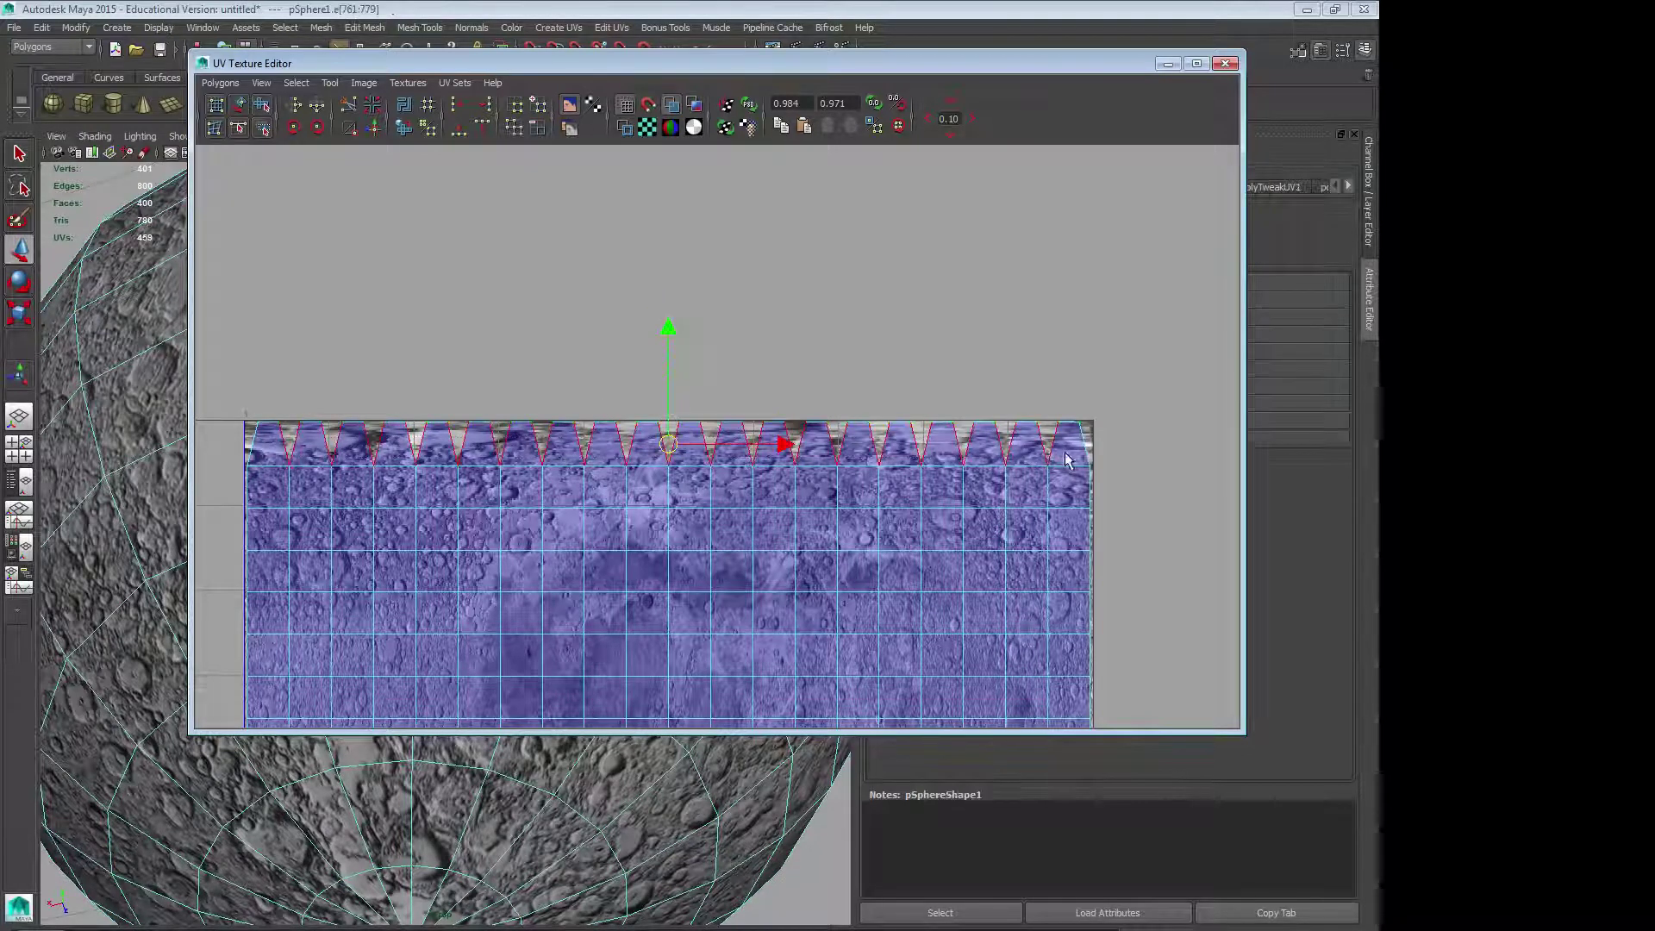
left_click(372, 129)
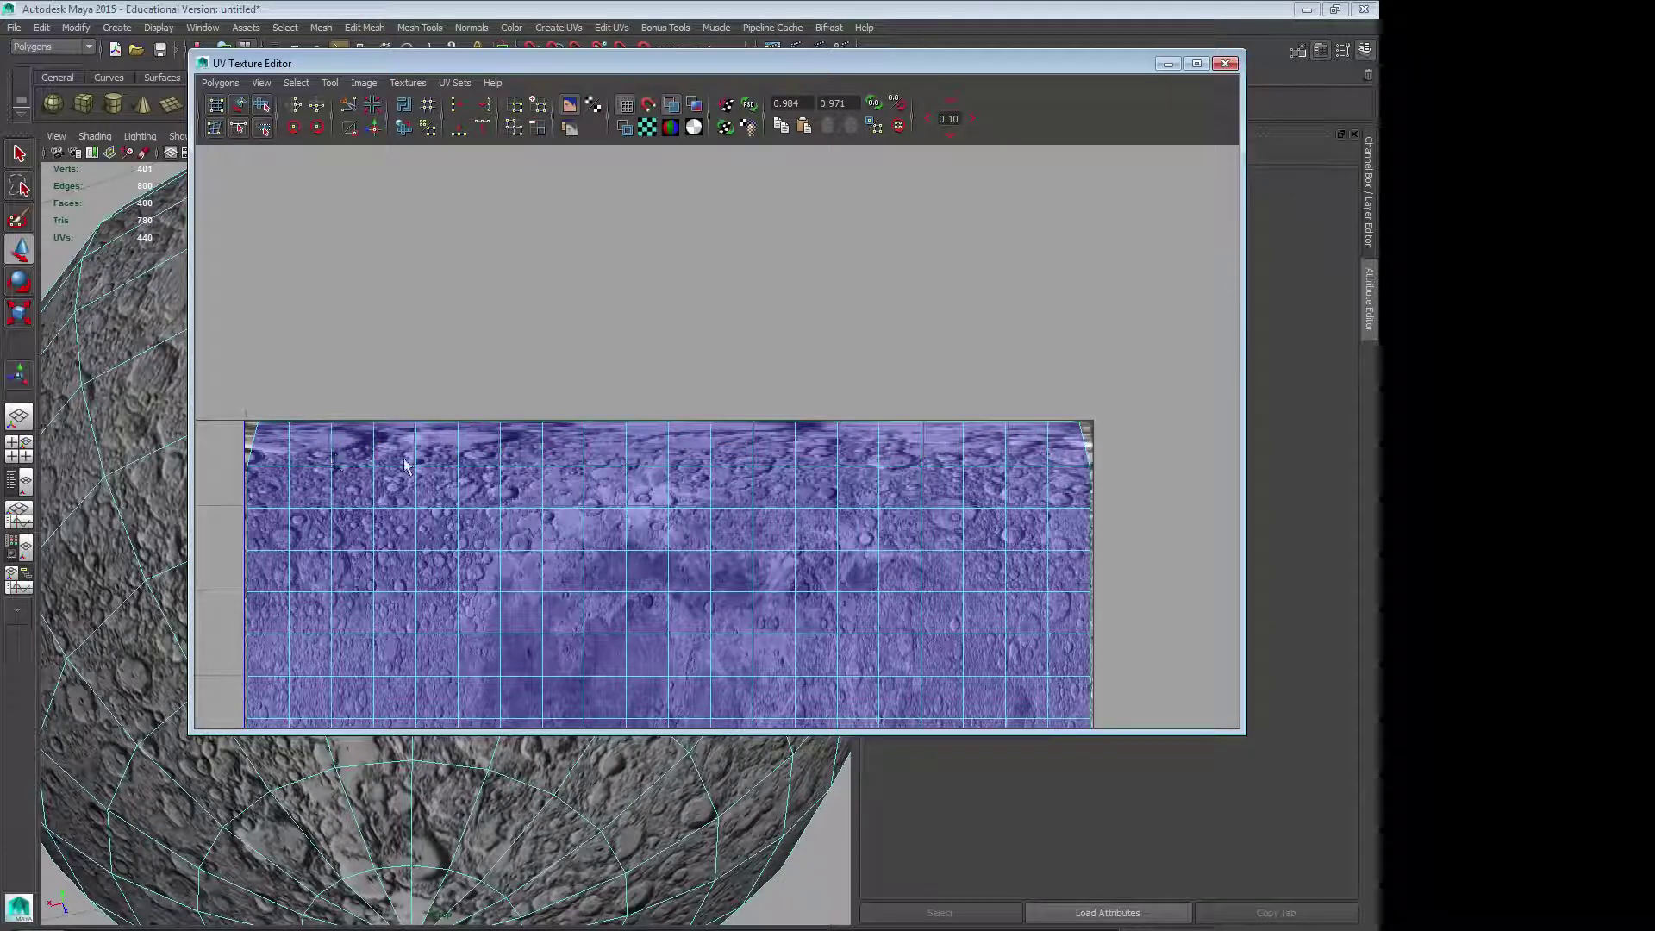
left_click(259, 424)
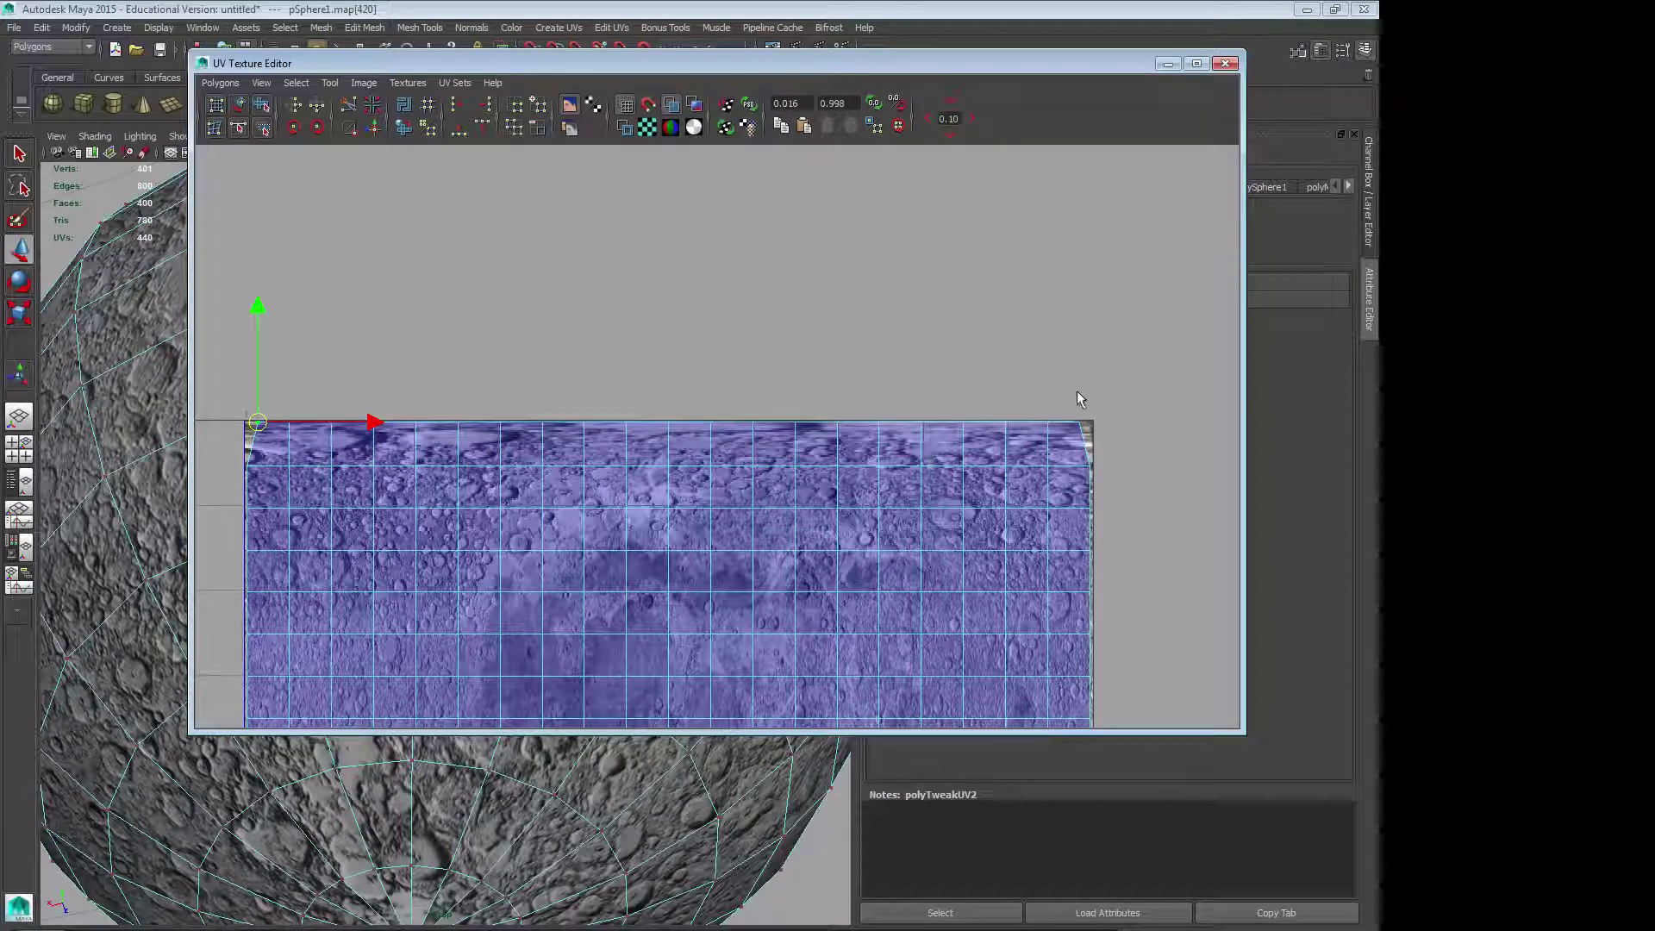
left_click_drag(1076, 394, 1090, 433, "shift")
key("r")
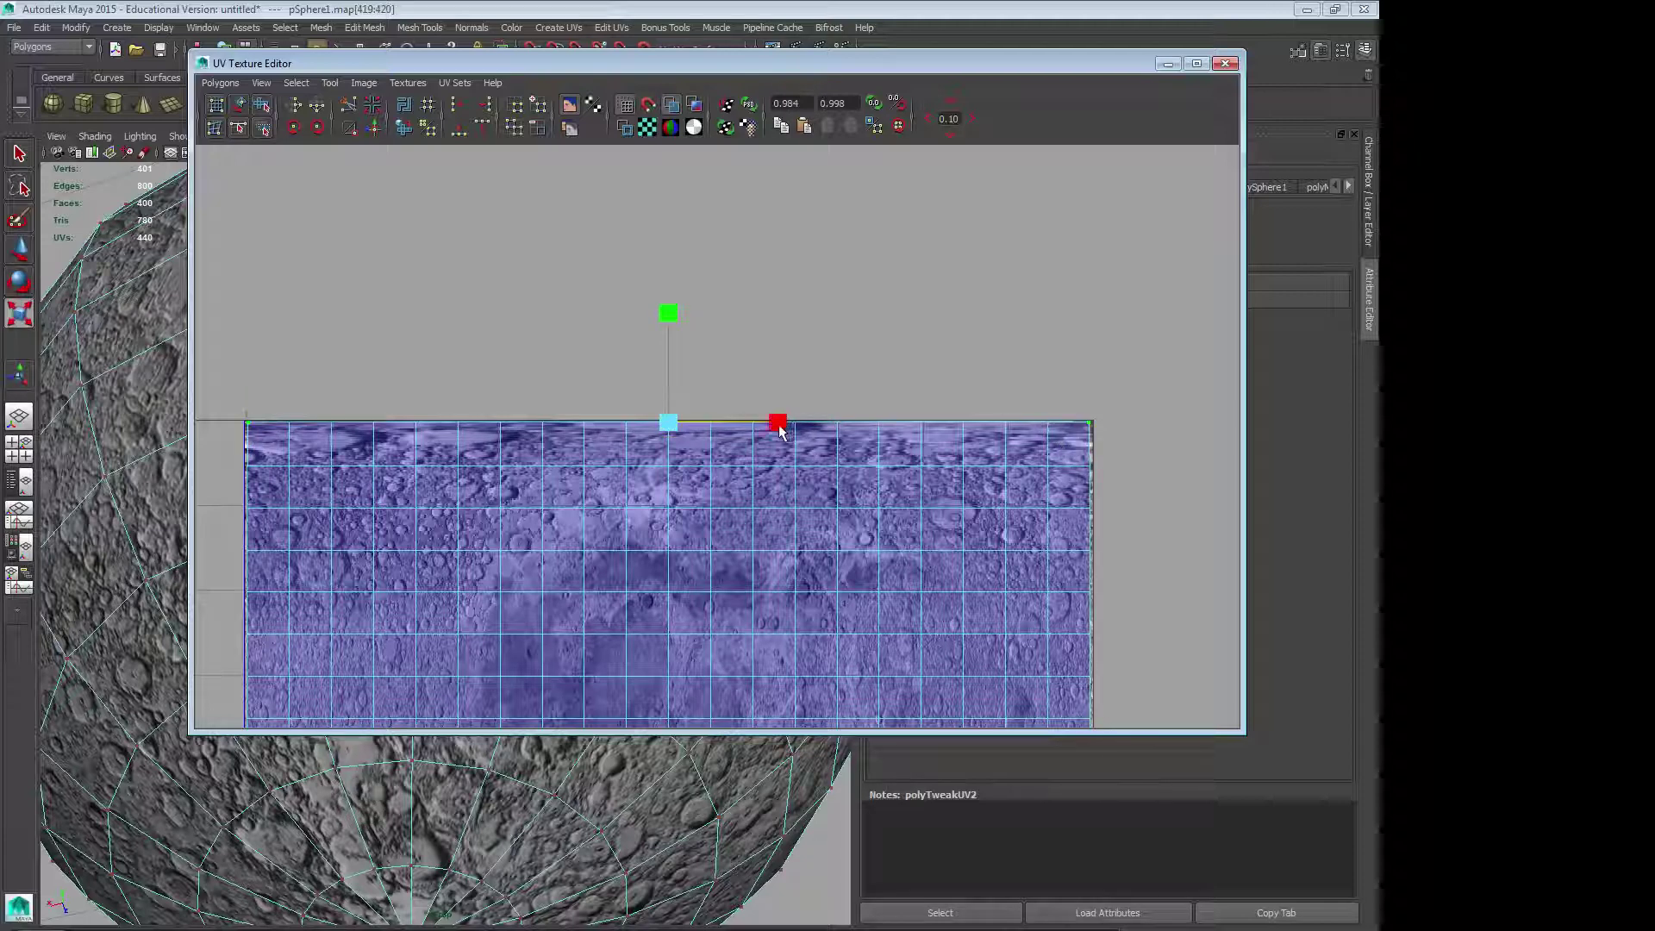
Step: Minimize the UV Texture Editor, clear the selection and return the sphere to object mode
left_click(1168, 64)
left_click_drag(564, 258, 557, 580, "alt")
left_click(766, 400)
right_click_drag(594, 565, 897, 568)
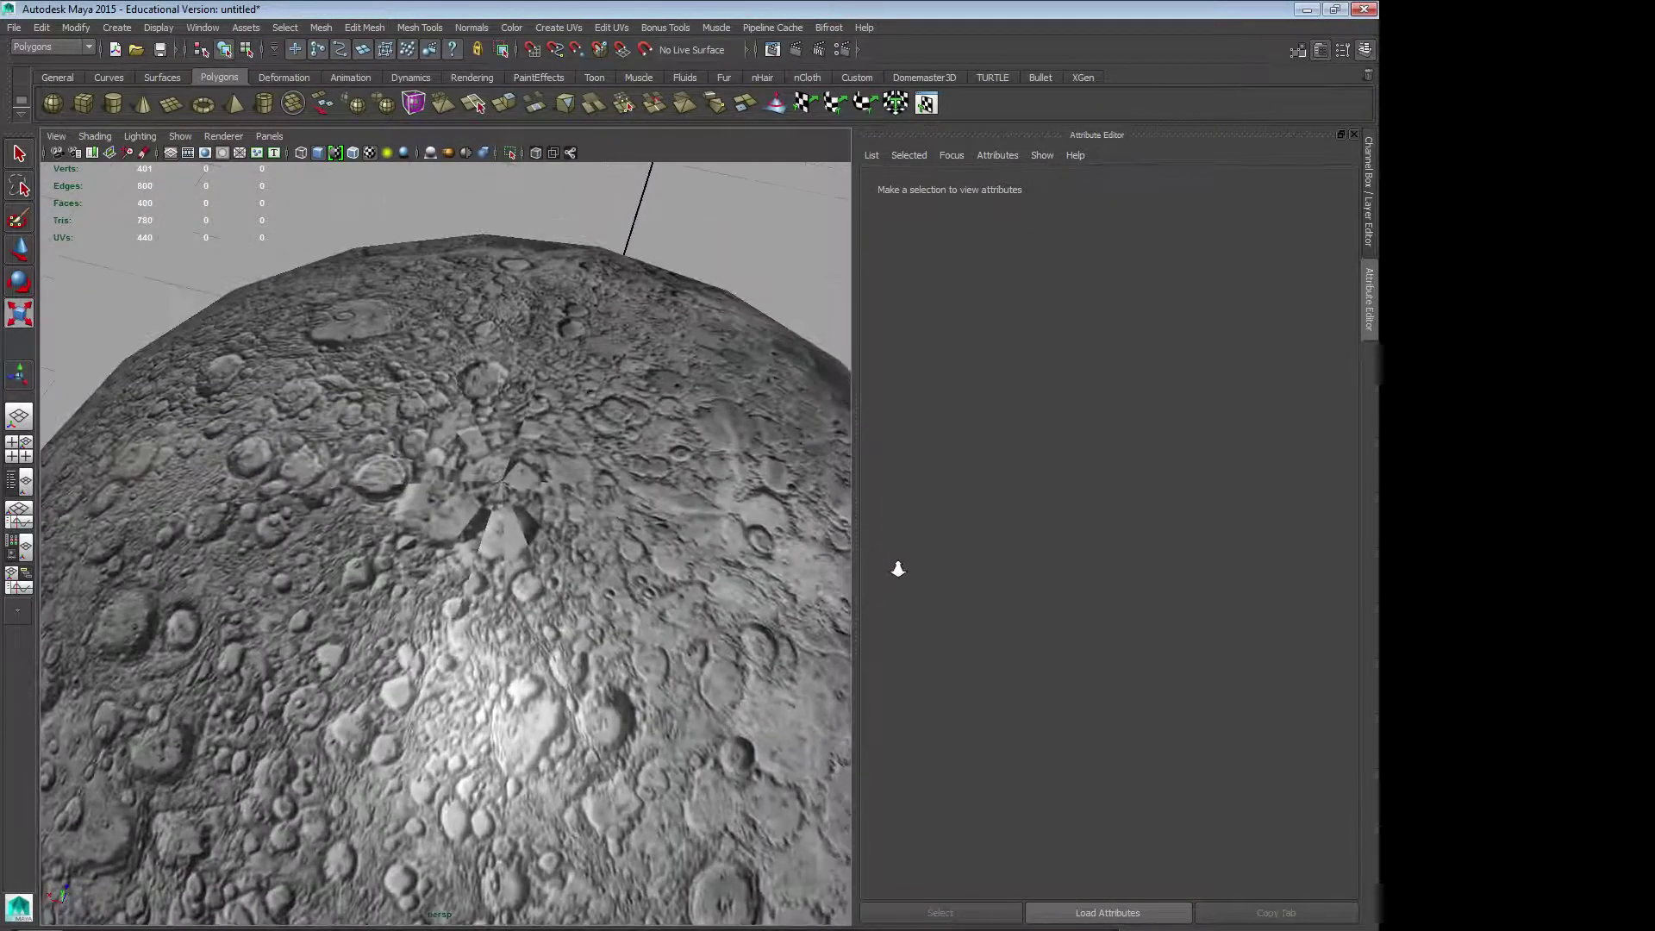
Step: Inspect the texture around the sphere's top pole up close and from farther away
right_click_drag(467, 466, 639, 435, "alt")
middle_click_drag(640, 435, 554, 536, "alt")
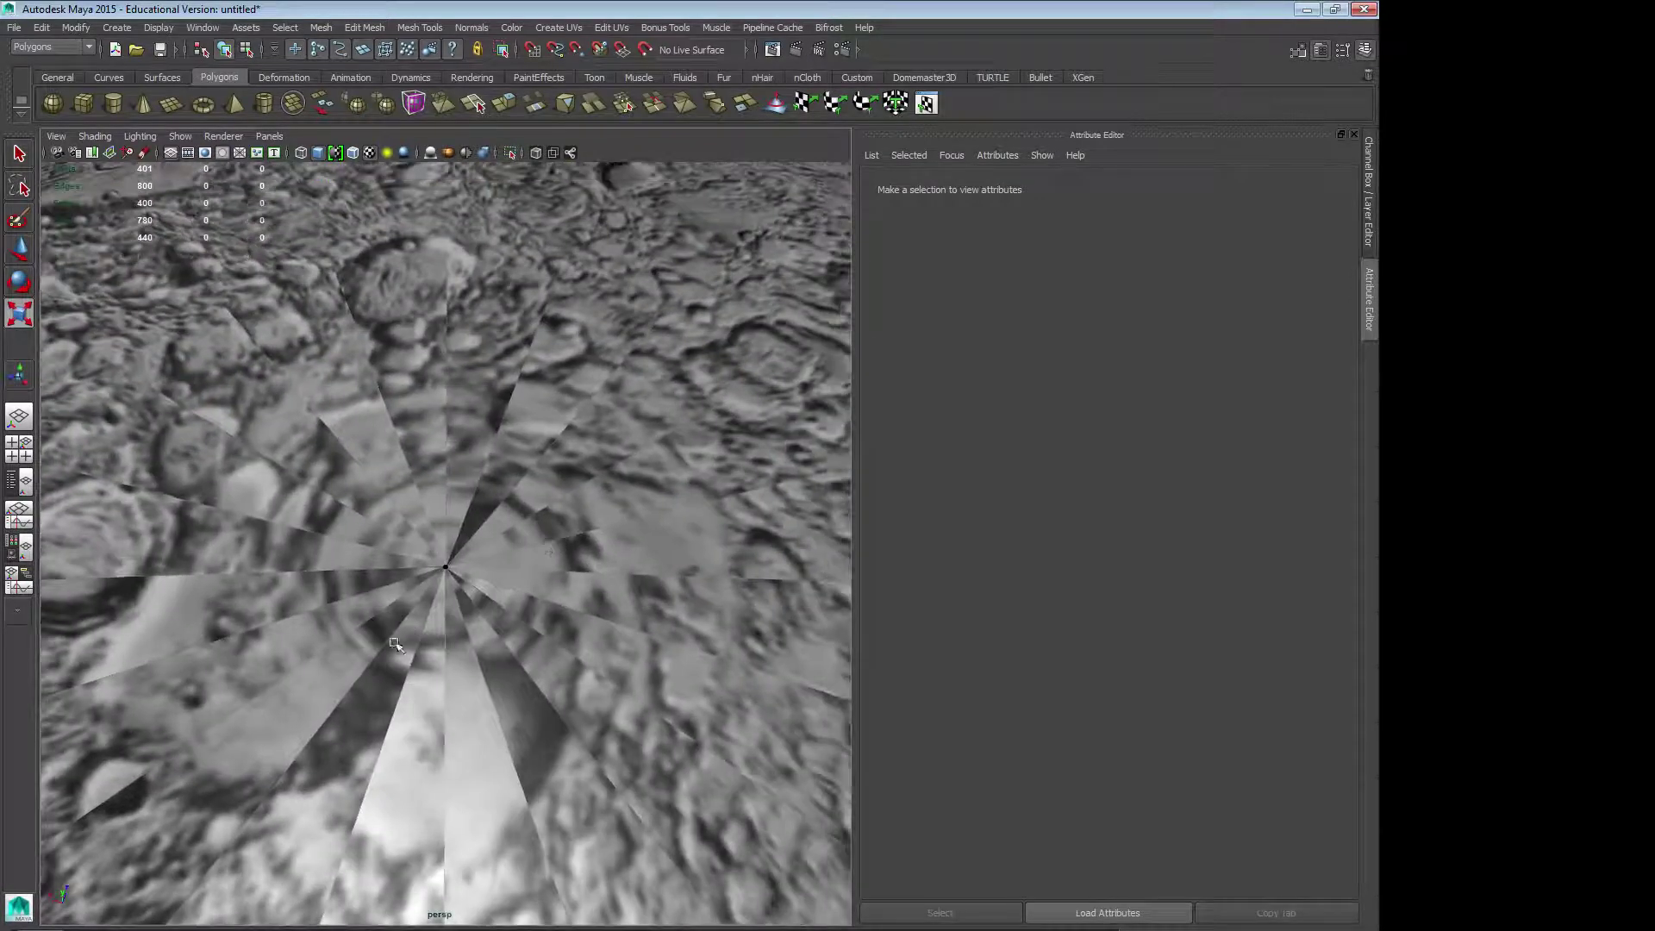
right_click_drag(674, 655, 585, 648, "alt")
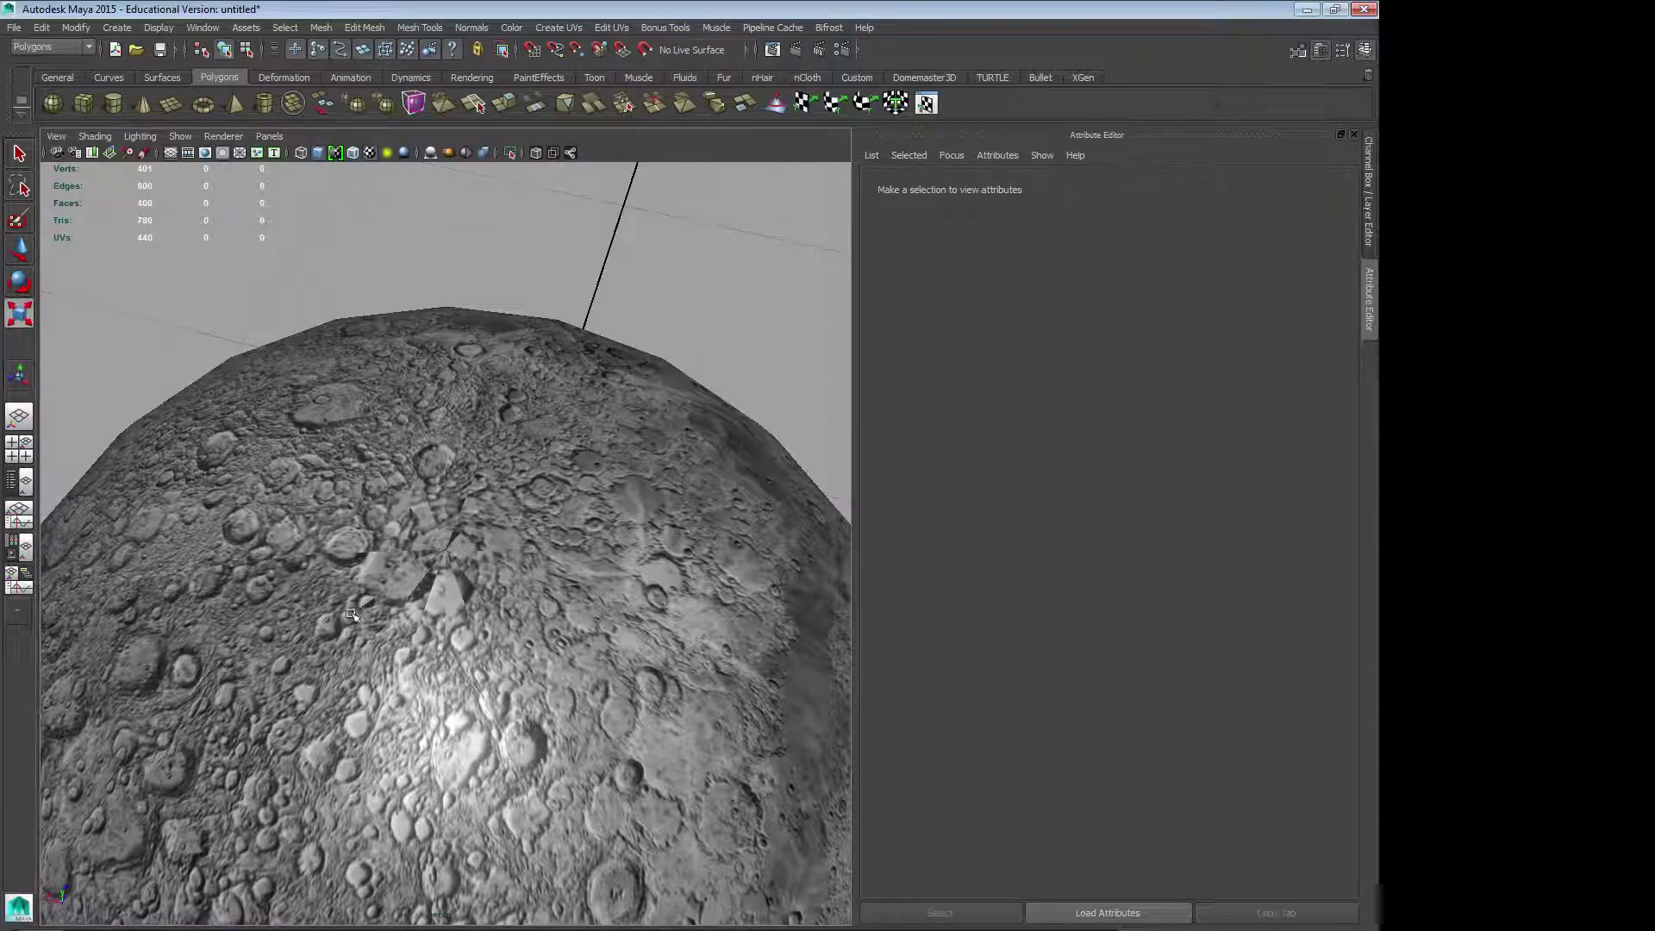
left_click_drag(487, 637, 439, 593, "alt")
right_click_drag(587, 610, 296, 541, "alt")
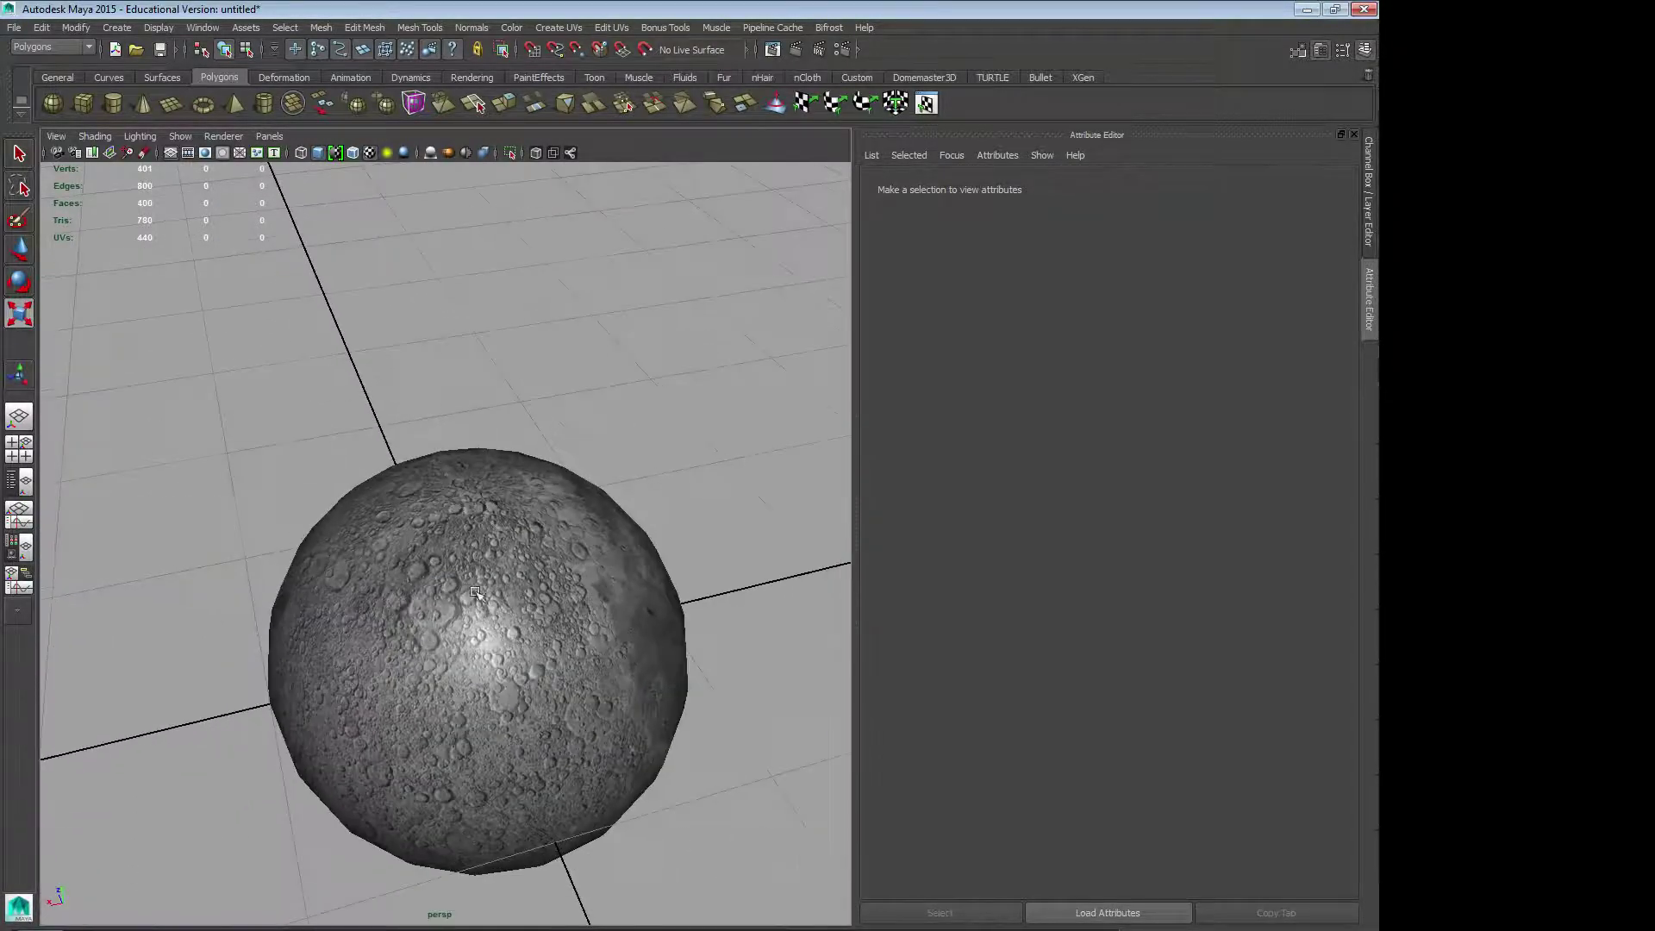
mouse_move(475, 593)
left_mouse_down("alt")
mouse_move(390, 473)
mouse_move(400, 534)
mouse_move(471, 609)
left_mouse_up("alt")
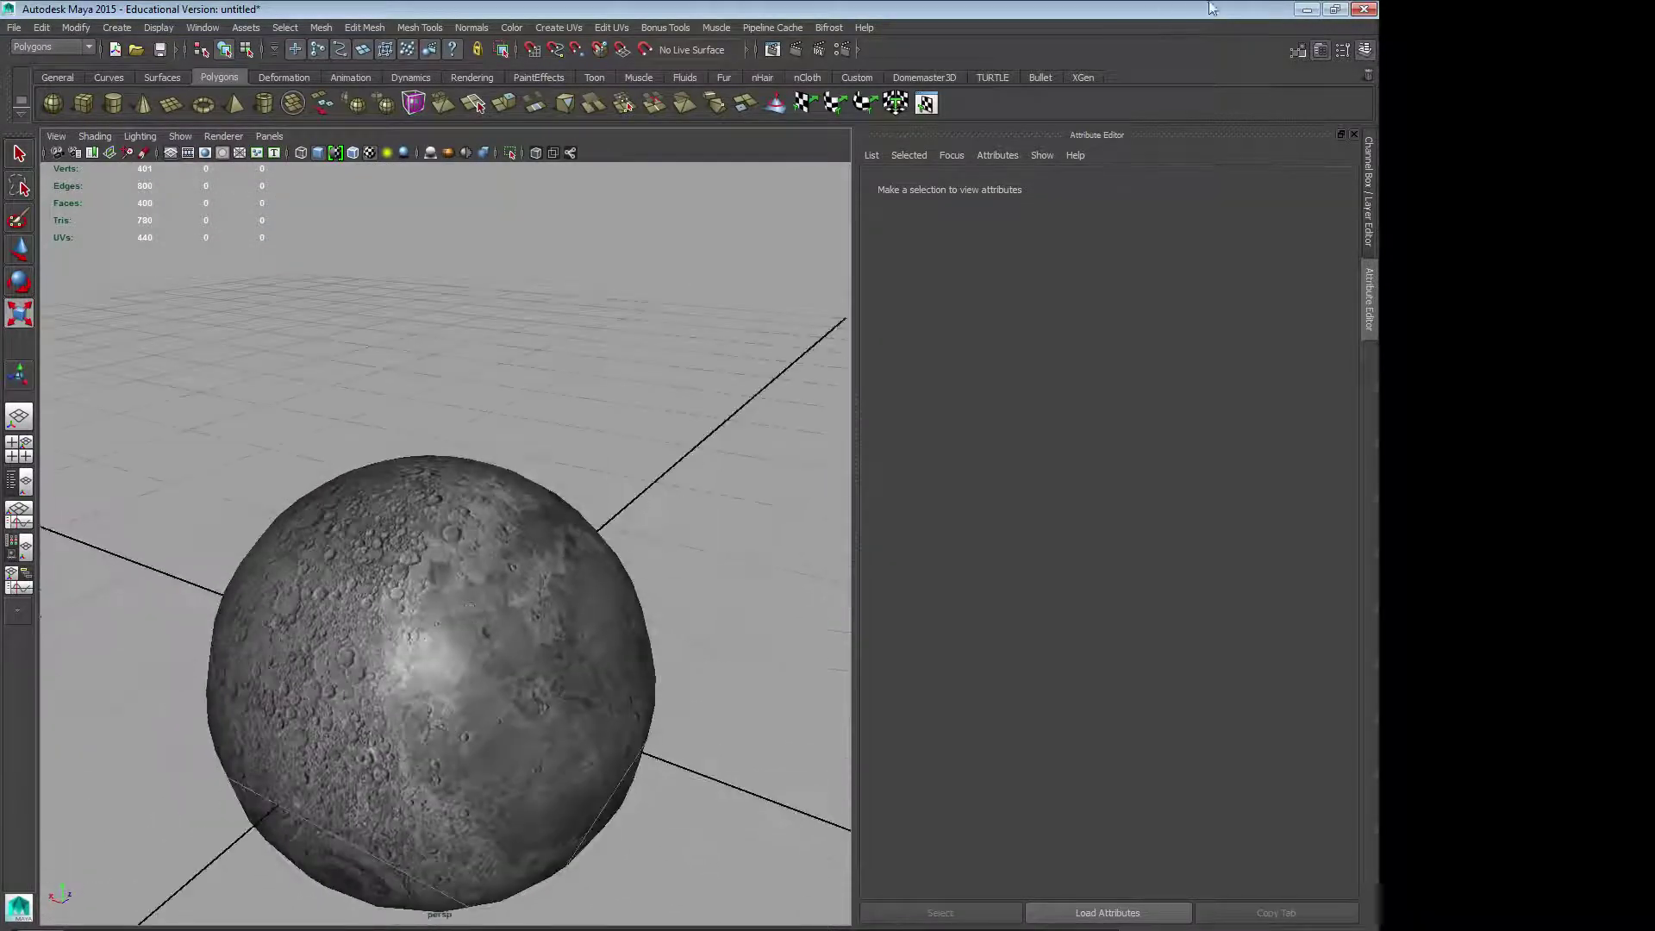
Step: Switch to Mudbox and inspect the imported sphere's texture around its marked top pole
left_click(1308, 12)
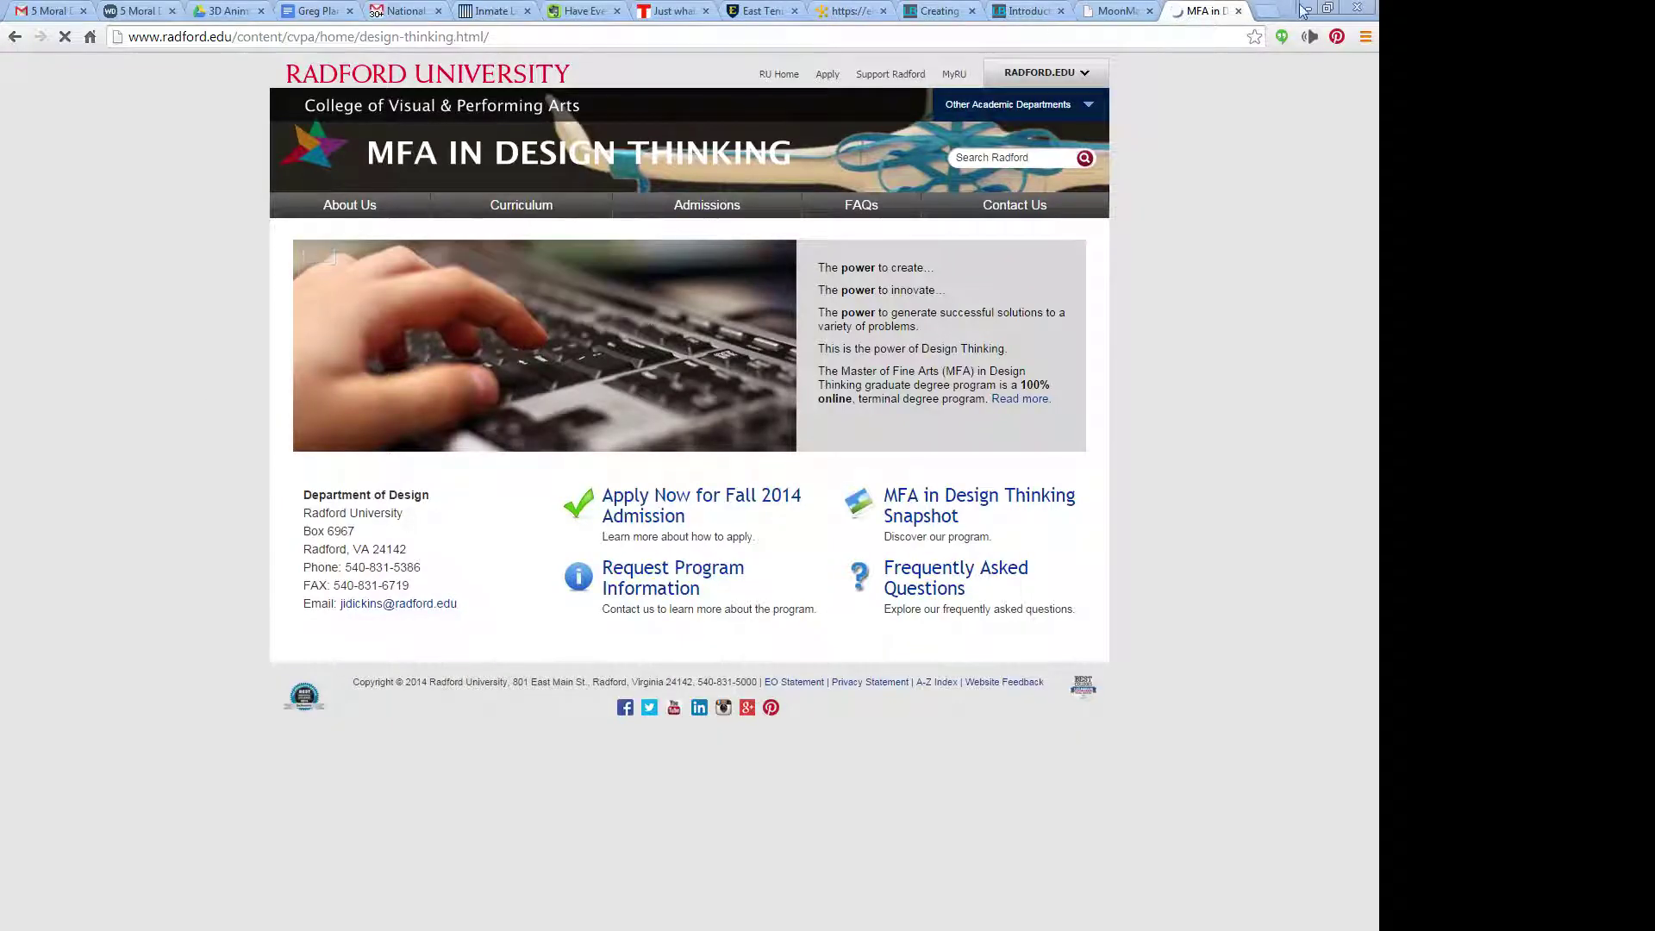
left_click(1304, 9)
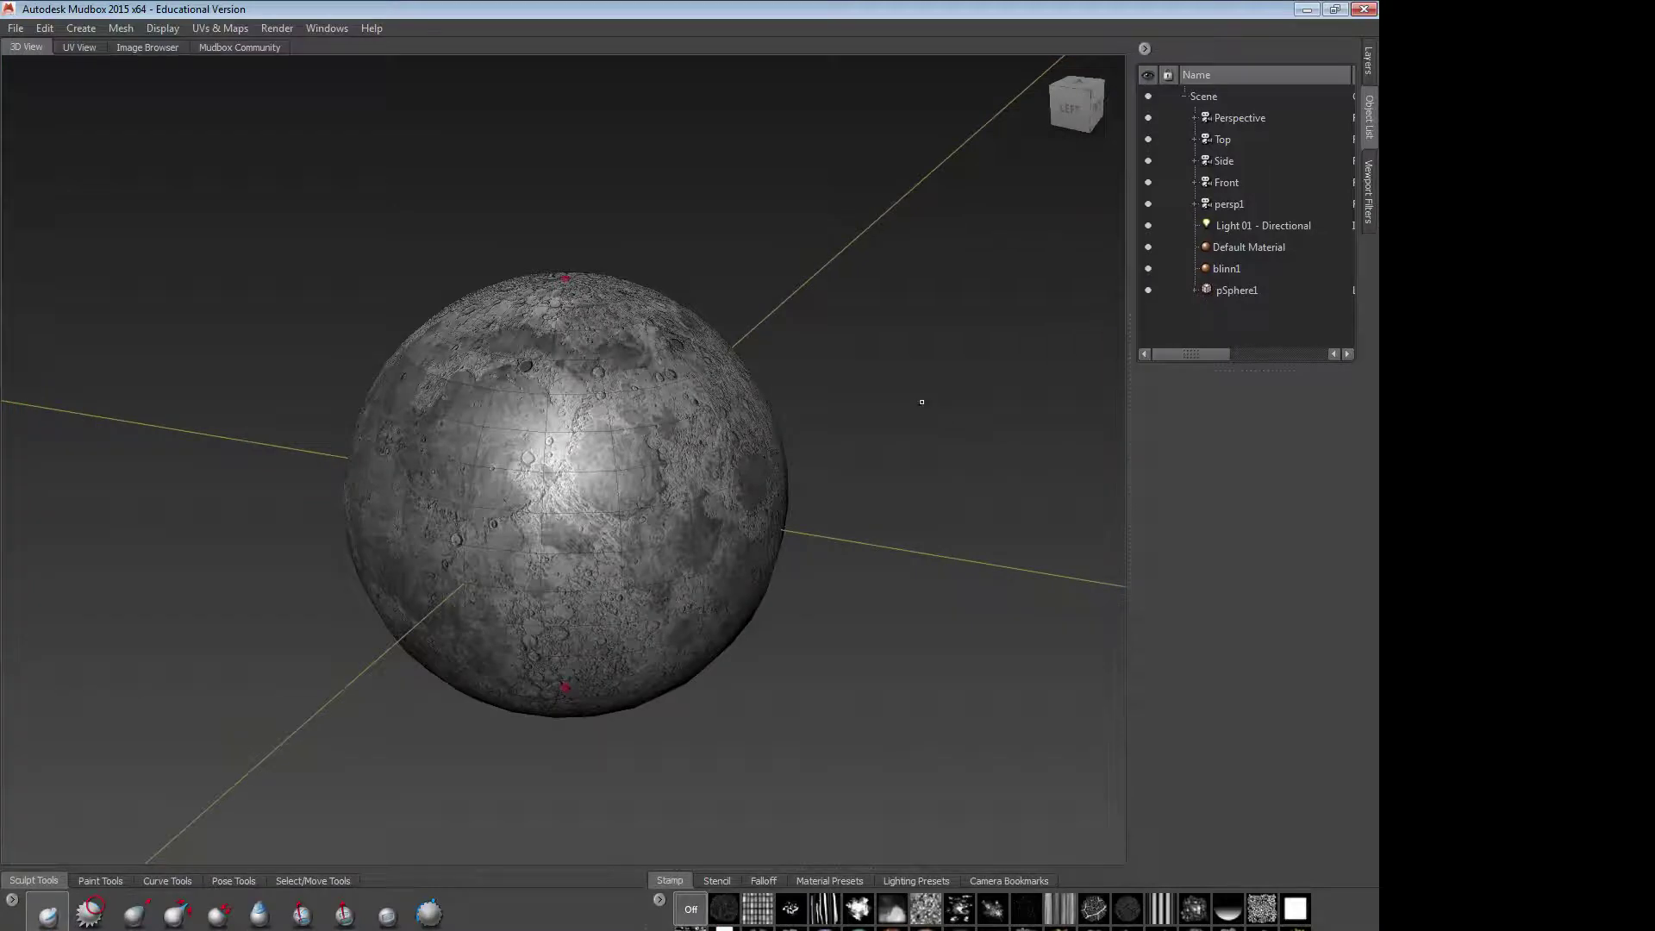
left_click_drag(919, 399, 793, 414, "alt")
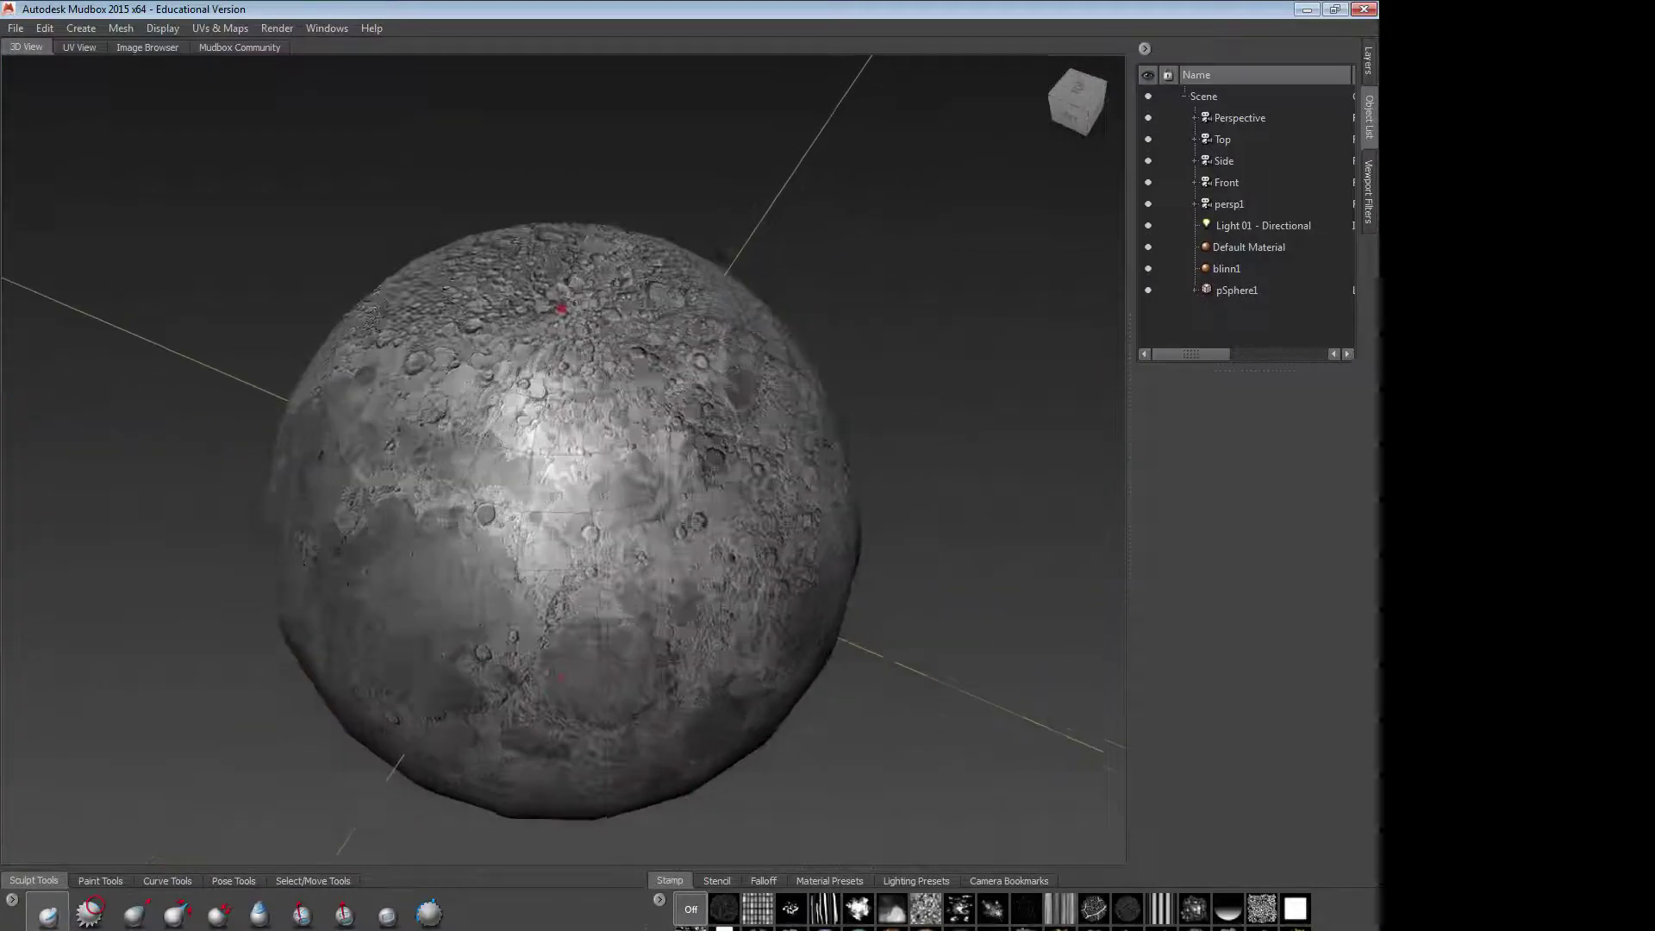
scroll(563, 460, "up", 4)
middle_click_drag(565, 414, 576, 551, "alt")
scroll(576, 552, "down", 4)
left_click_drag(576, 551, 586, 504, "alt")
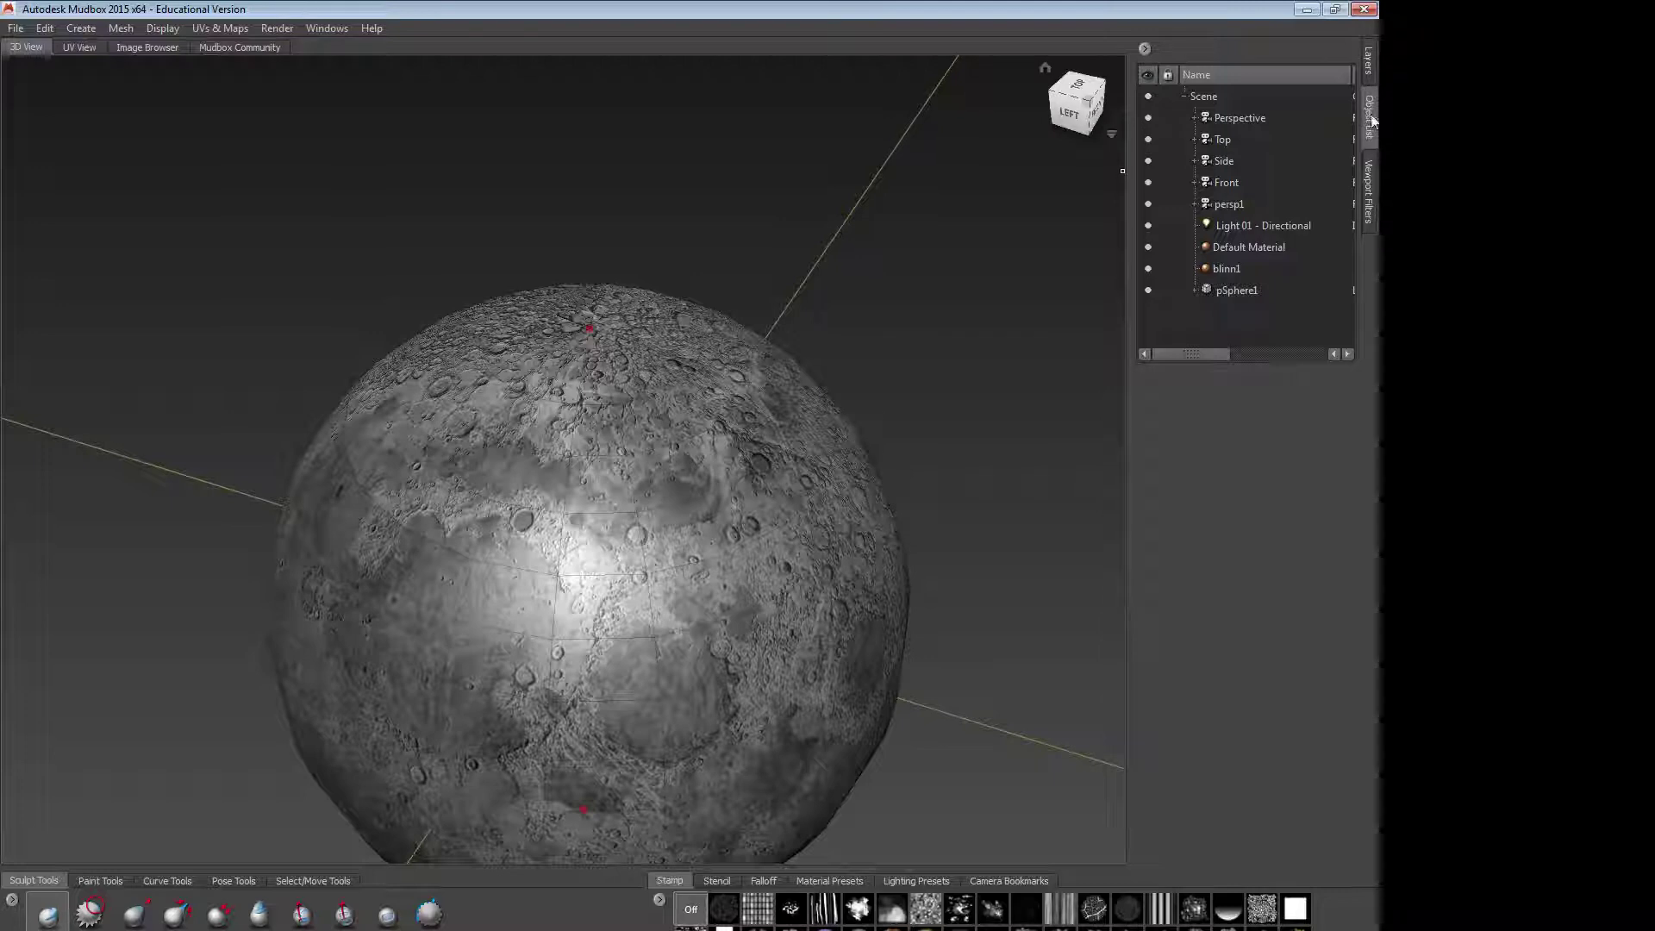
Step: Select pSphere1 and display the properties of the blinn1 material
left_click(1242, 289)
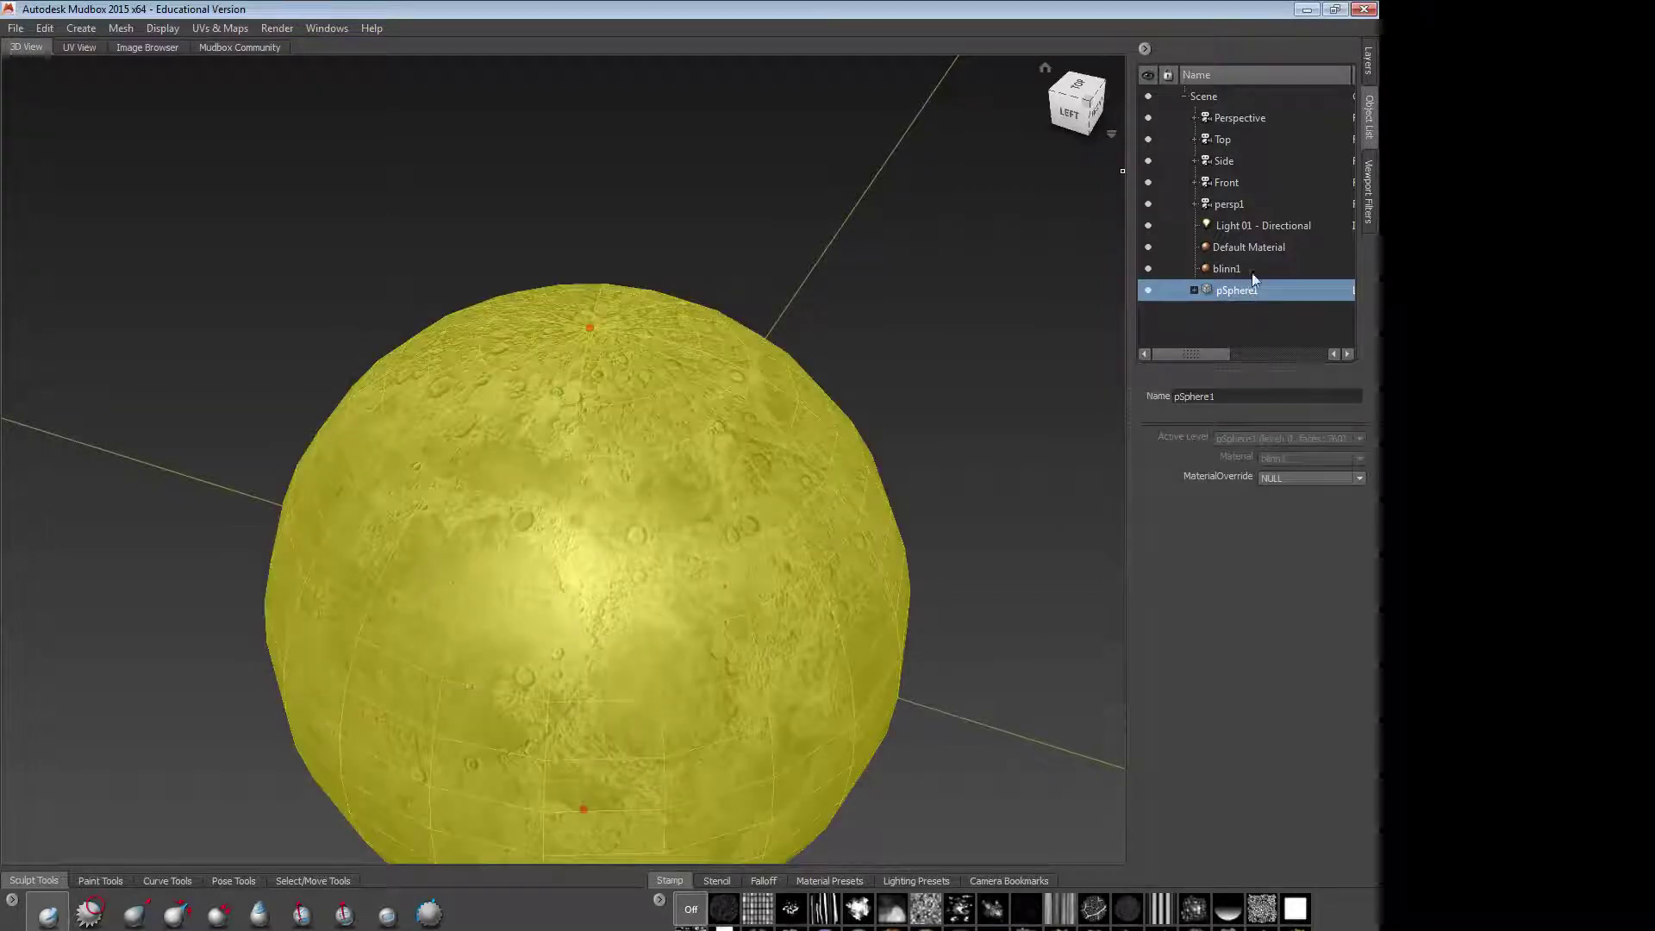
left_click(1239, 269)
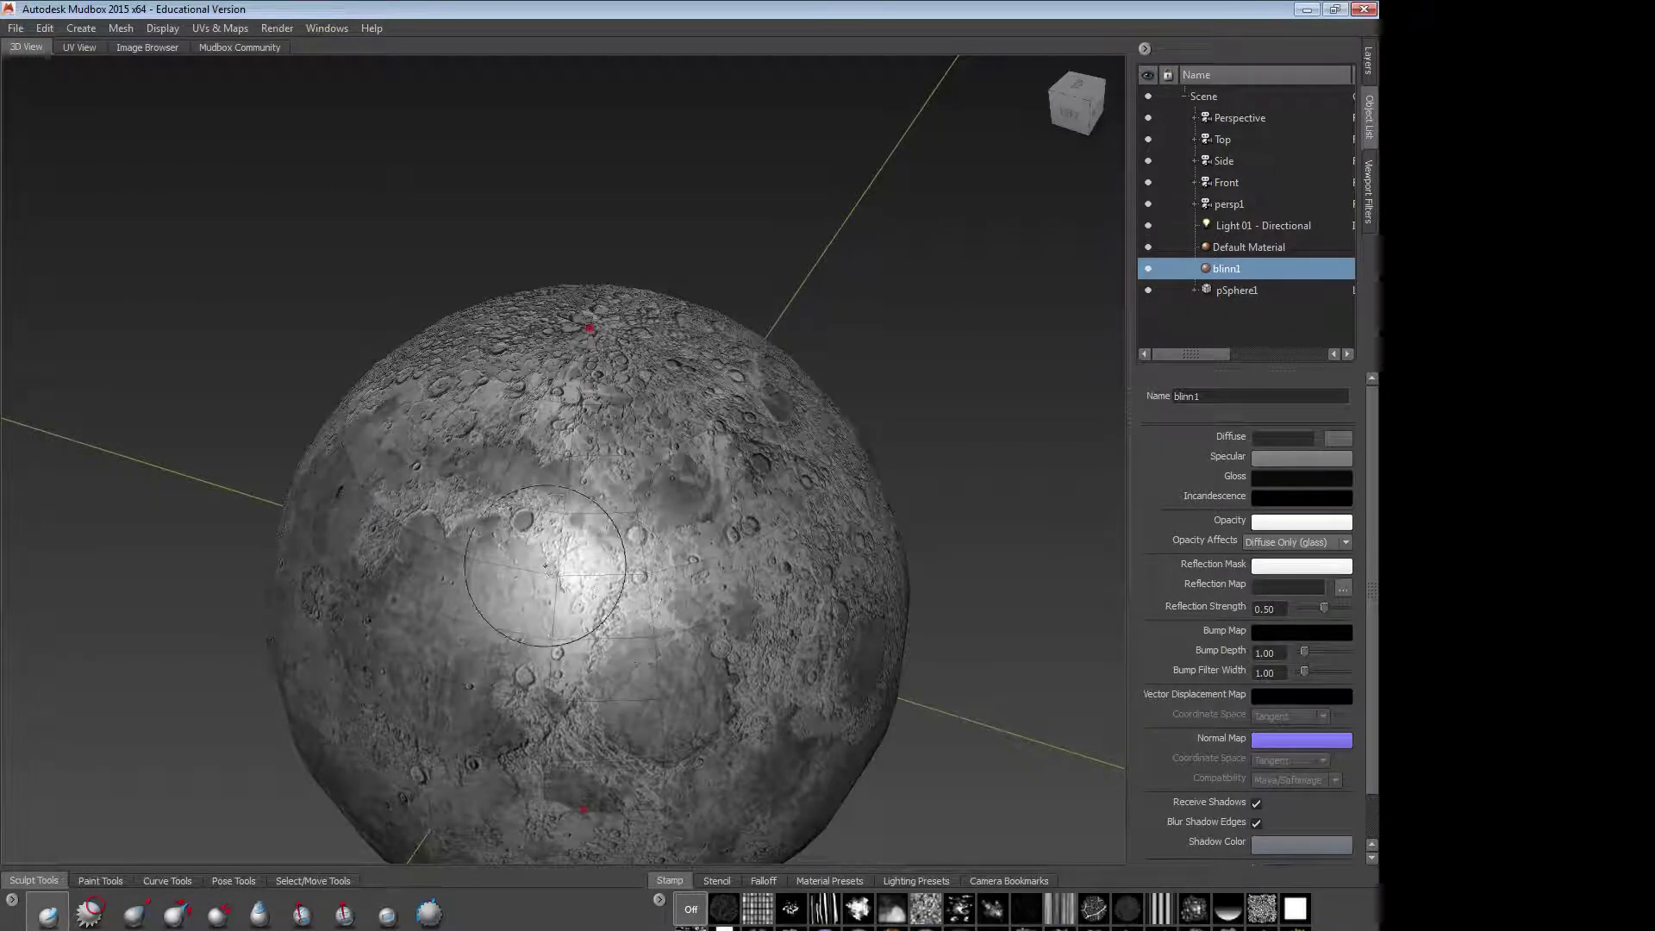
Step: Try a sculpt stroke on the front of the sphere, undo it and adjust the brush size
mouse_move(472, 603)
left_mouse_down()
mouse_move(543, 599)
mouse_move(552, 577)
mouse_move(589, 588)
left_mouse_up()
key("ctrl+z")
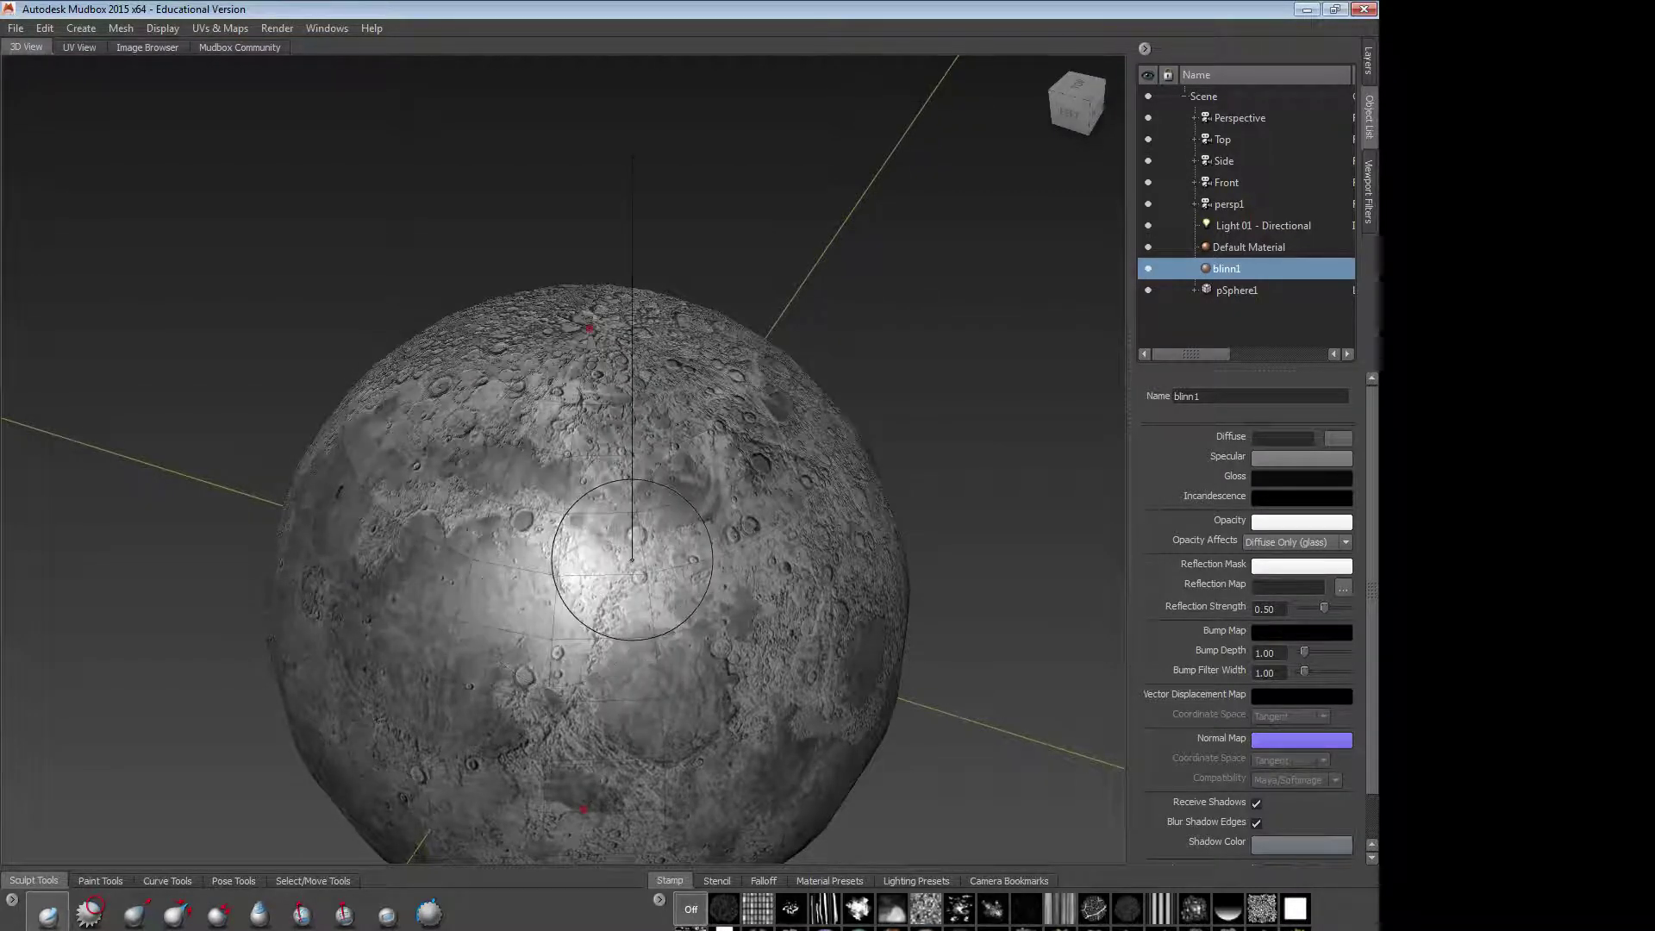
left_click_drag(631, 560, 578, 559)
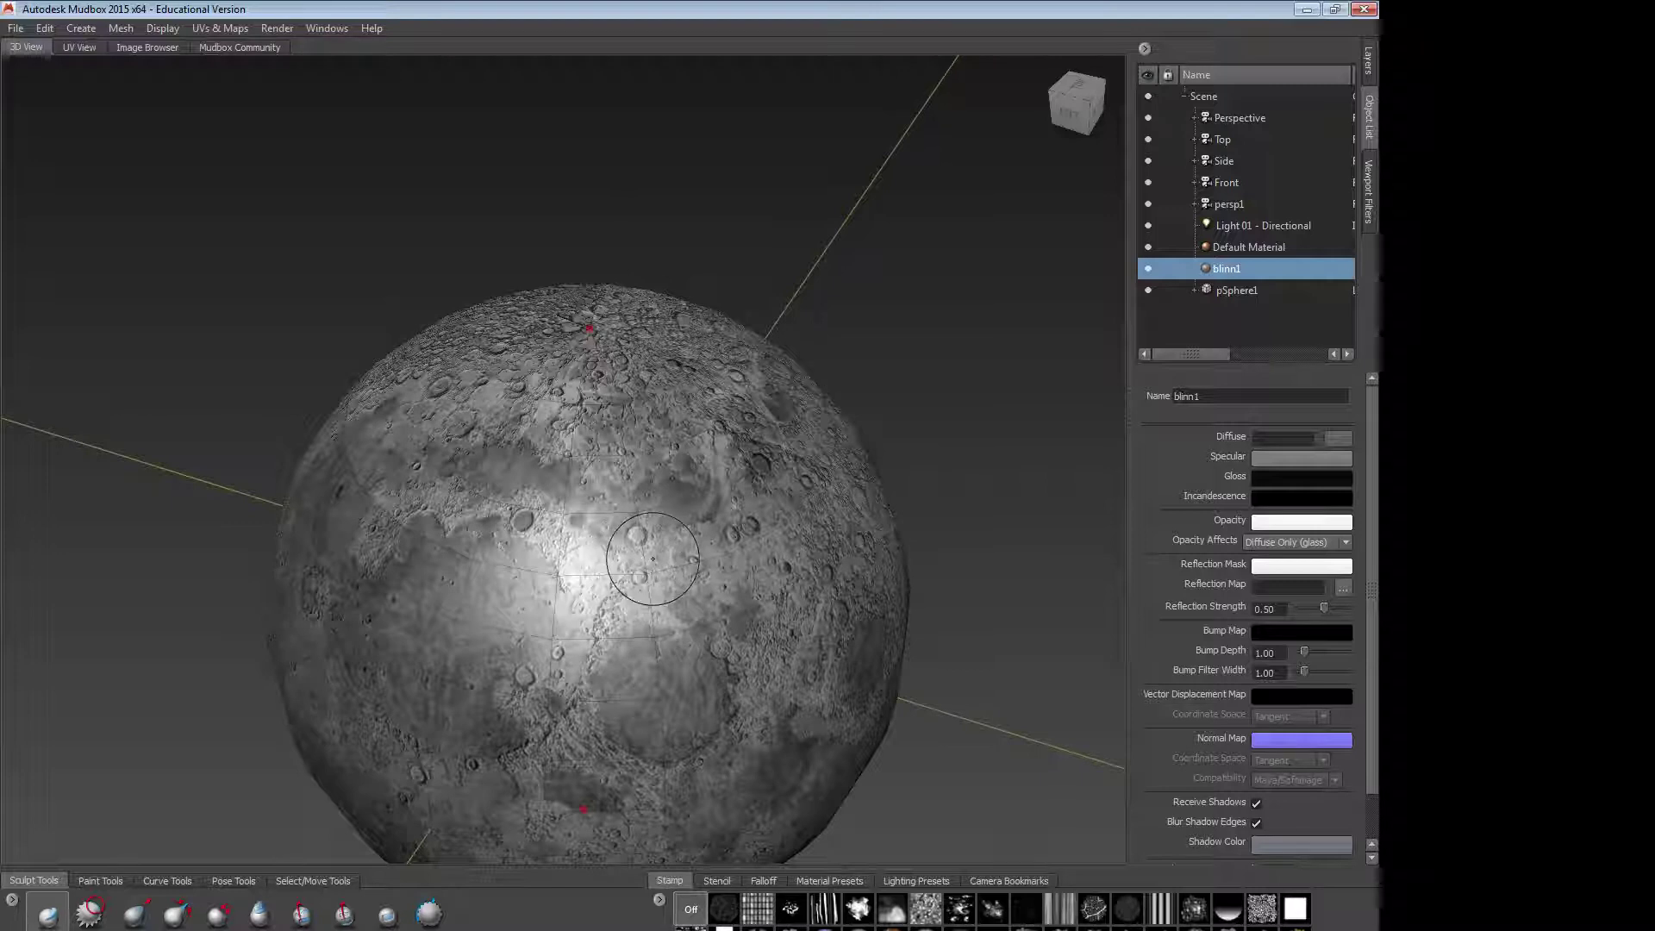
mouse_move(610, 559)
left_mouse_down()
mouse_move(610, 580)
mouse_move(620, 553)
mouse_move(677, 600)
left_mouse_up()
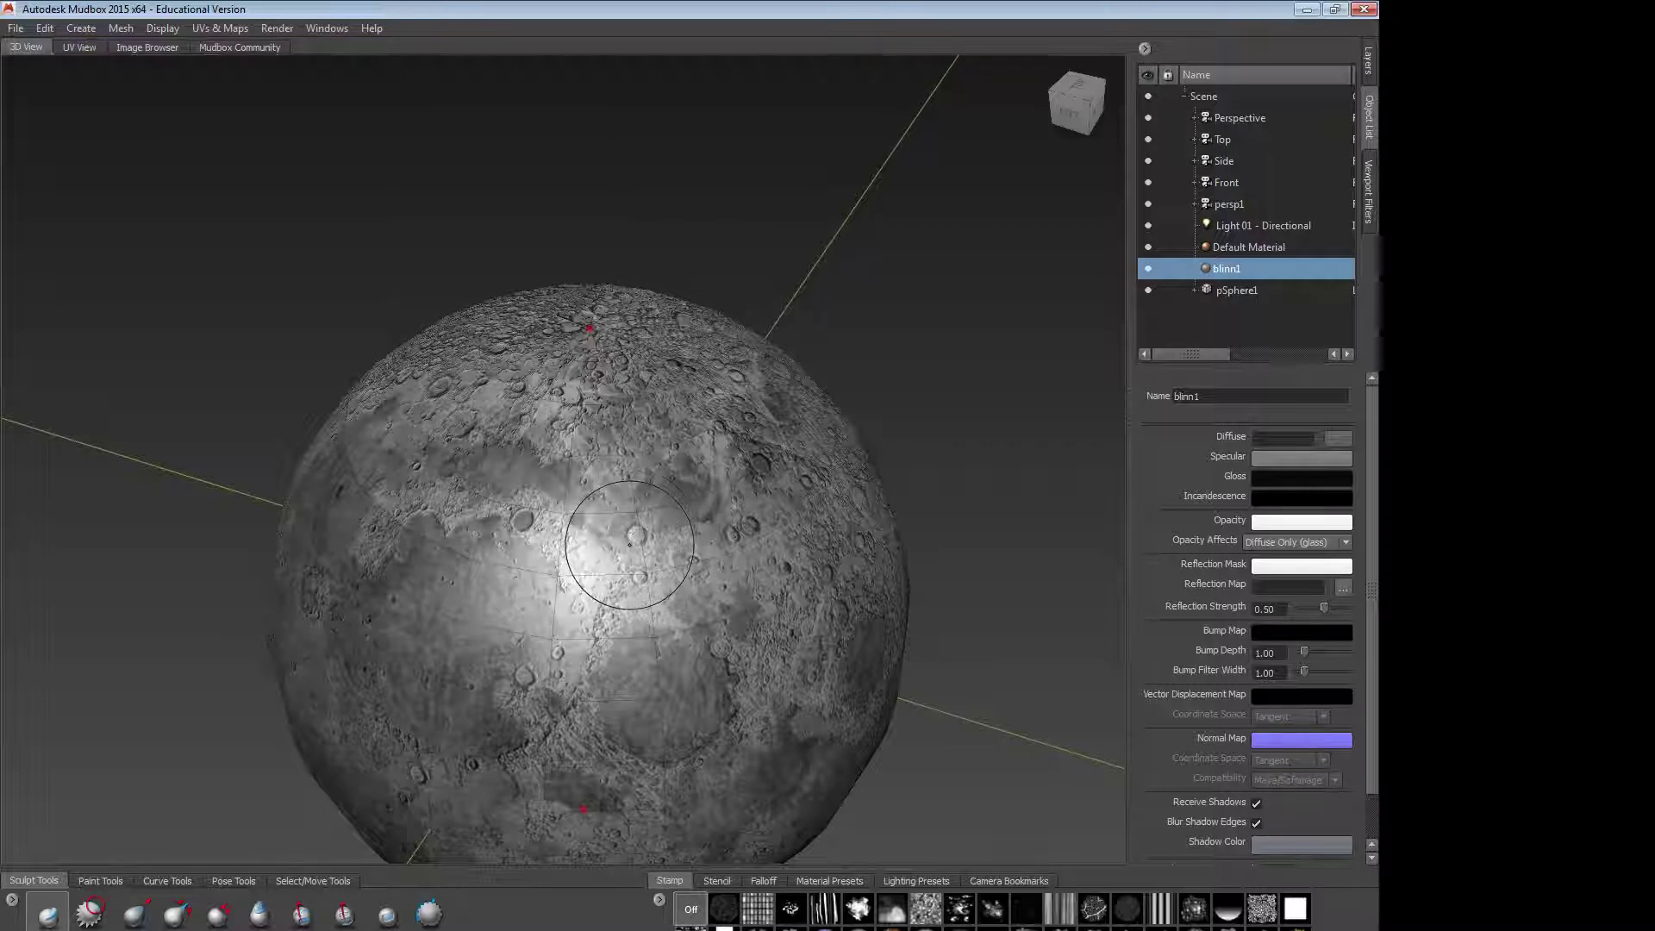
Step: Try sculpt strokes across the unsubdivided sphere's surface and undo them
mouse_move(629, 545)
left_mouse_down()
mouse_move(636, 532)
mouse_move(599, 566)
mouse_move(622, 610)
mouse_move(379, 604)
mouse_move(444, 595)
mouse_move(506, 545)
mouse_move(446, 586)
mouse_move(491, 590)
left_mouse_up()
key("ctrl+z")
left_click_drag(492, 590, 438, 543, "alt")
key("ctrl+z")
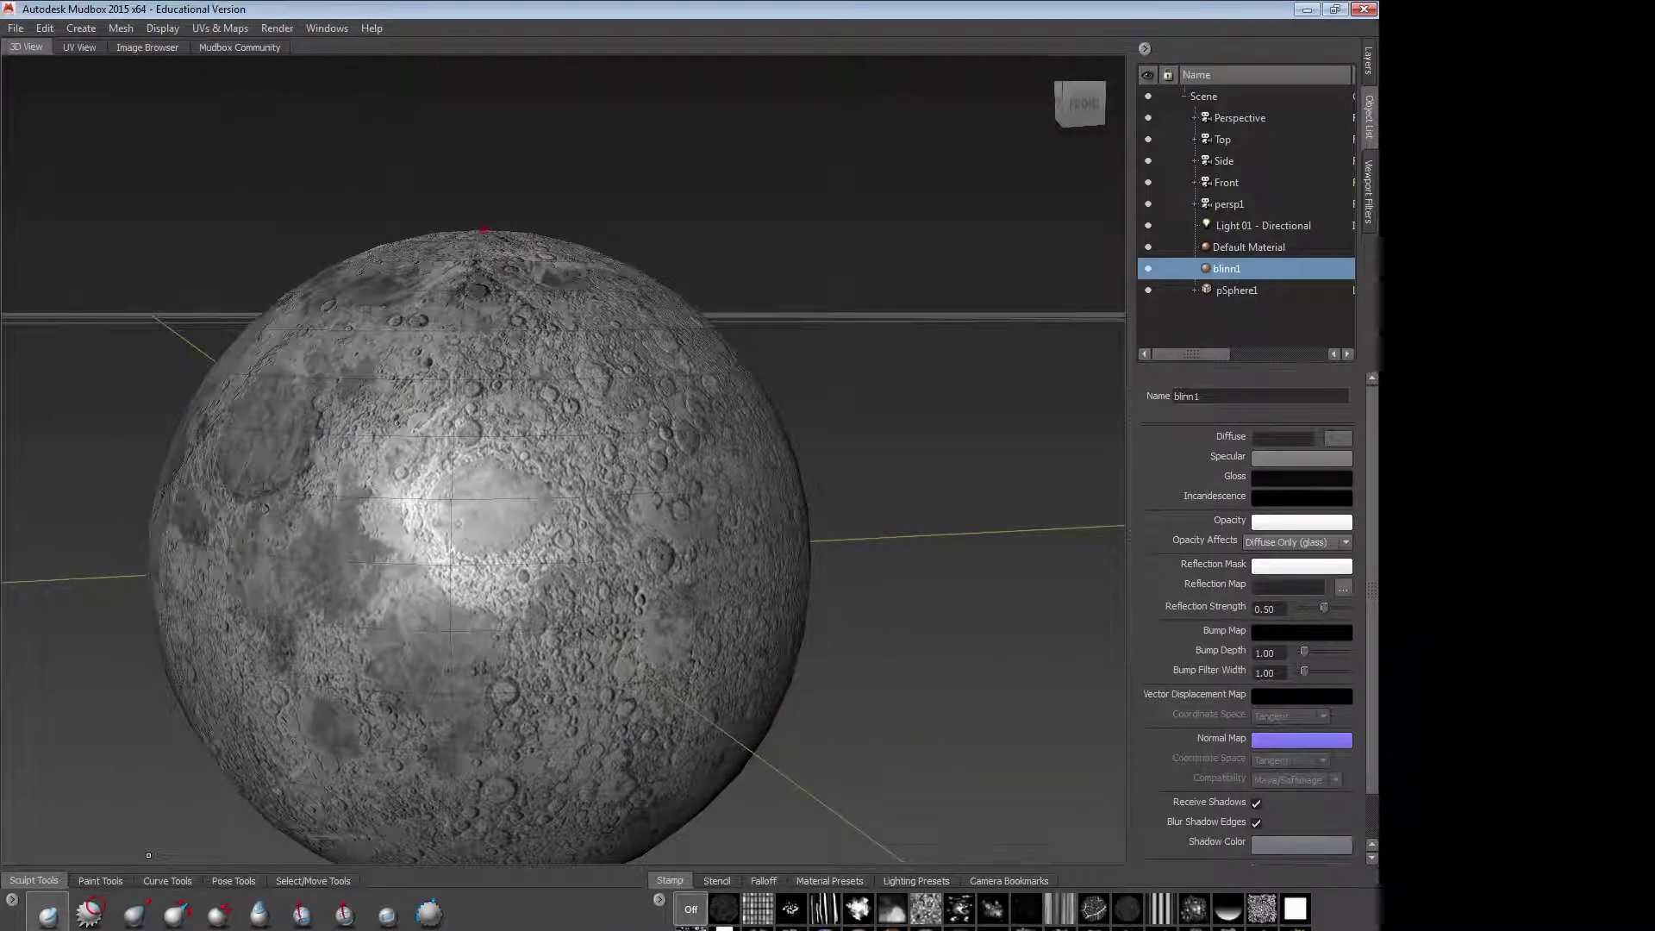
Step: Display the sculpt layers of pSphere1 and add three subdivision levels to its mesh
left_click(1369, 62)
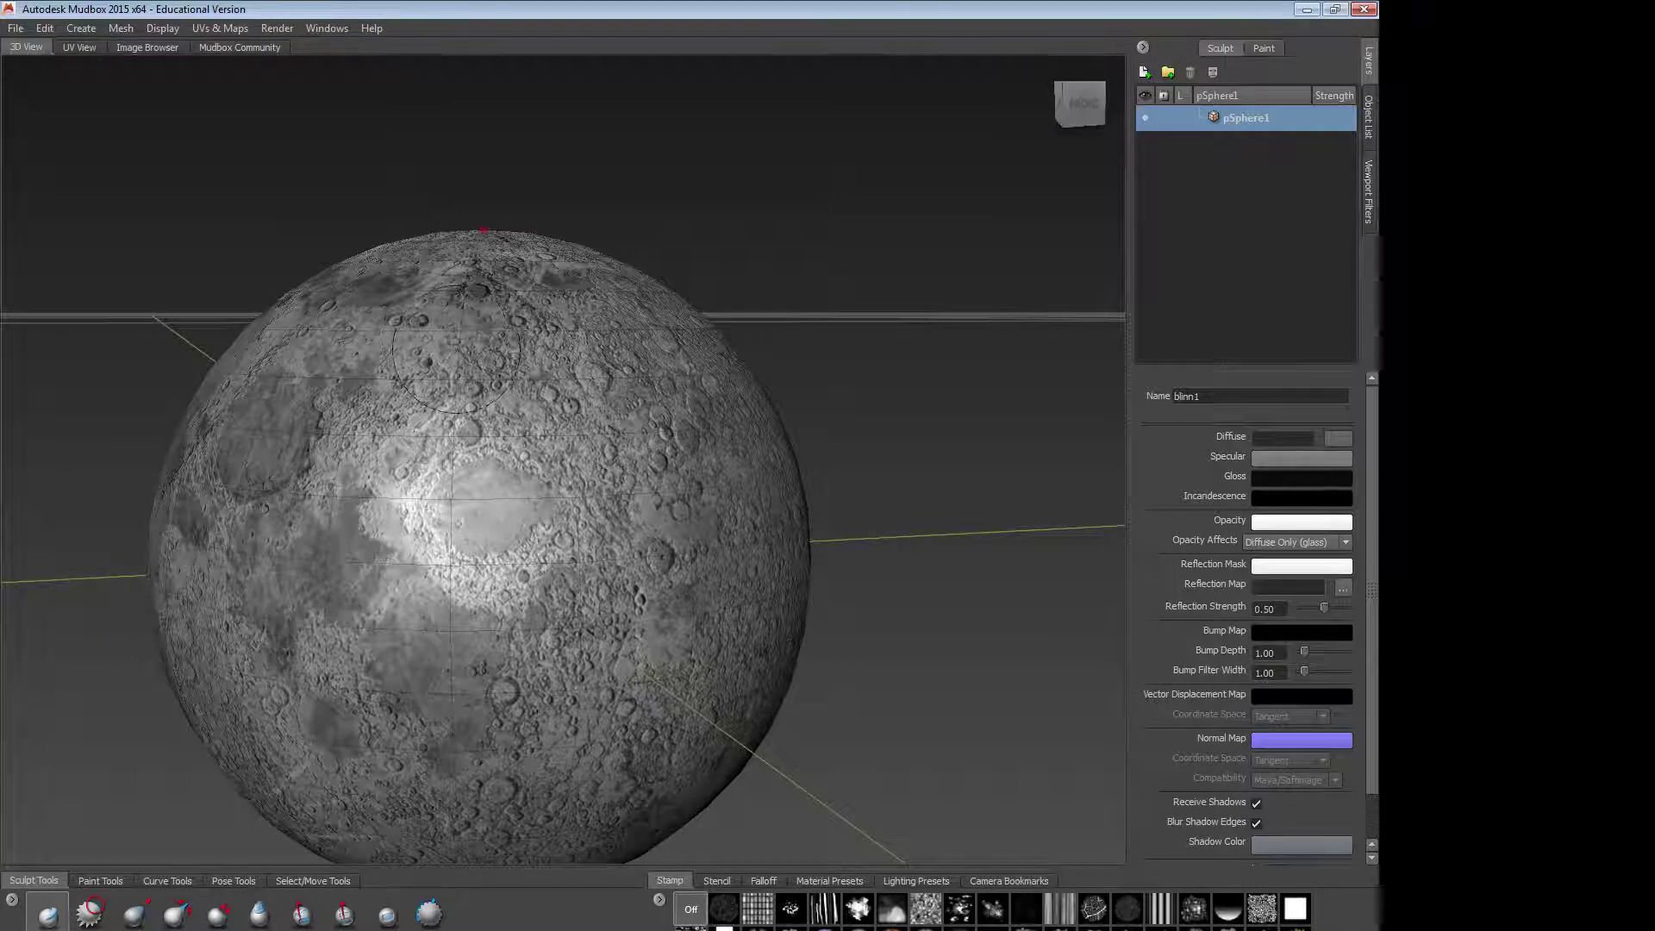
left_click_drag(456, 349, 513, 429, "alt")
scroll(483, 369, "down", 4)
scroll(512, 430, "up", 4)
scroll(488, 455, "down", 1)
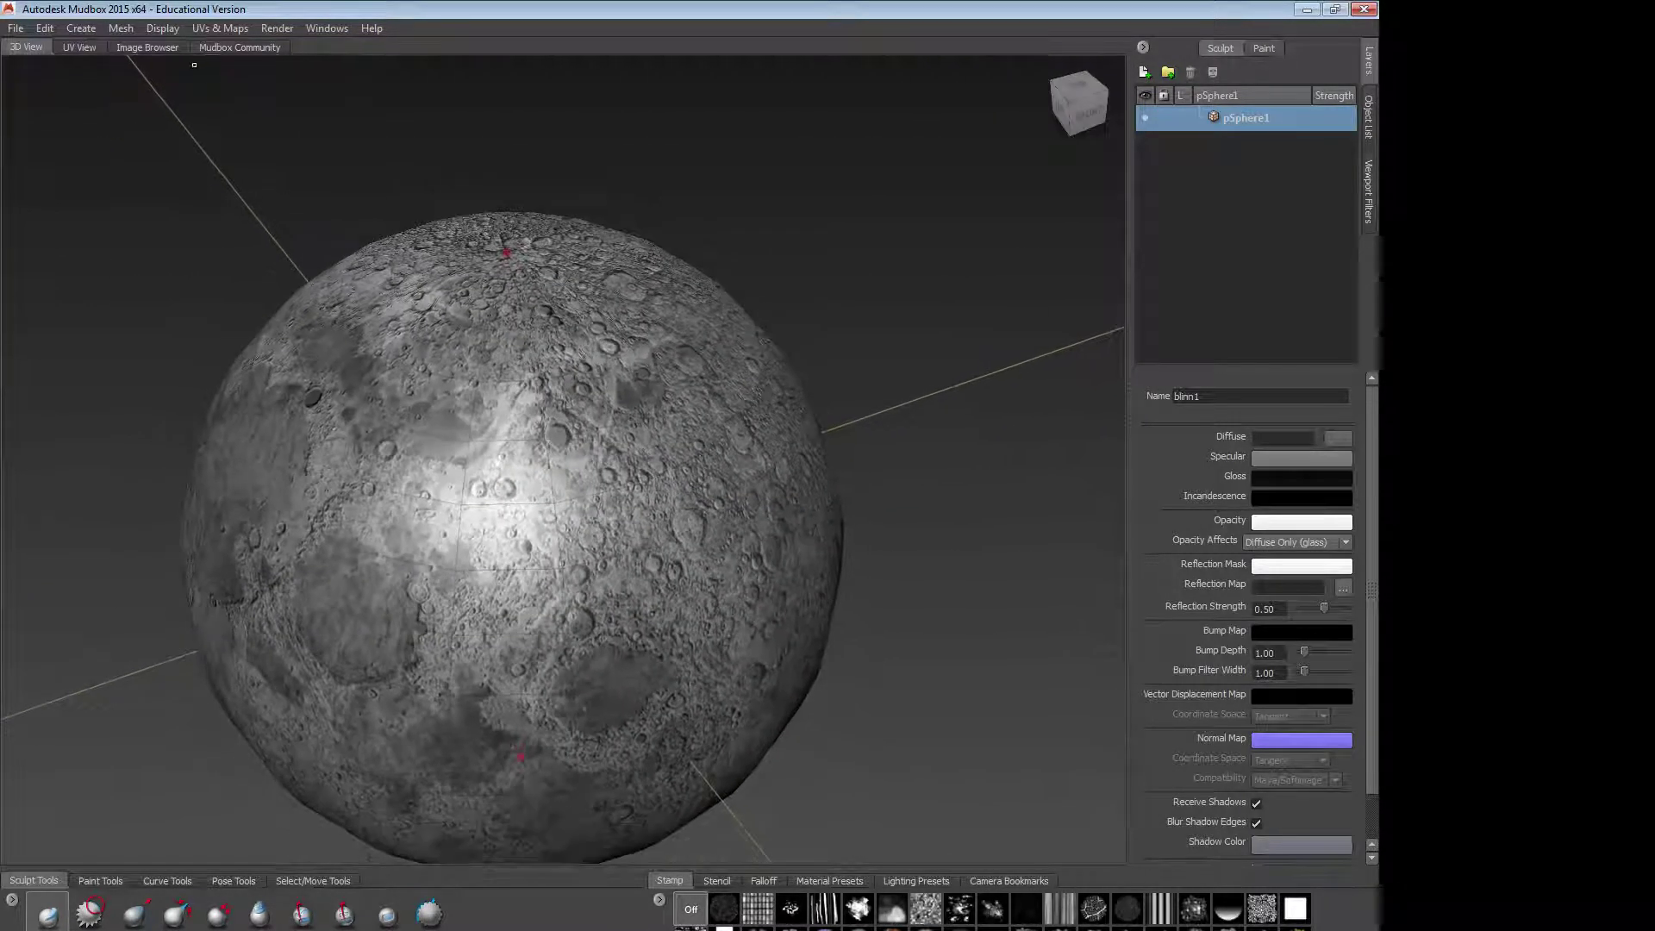
left_click(121, 29)
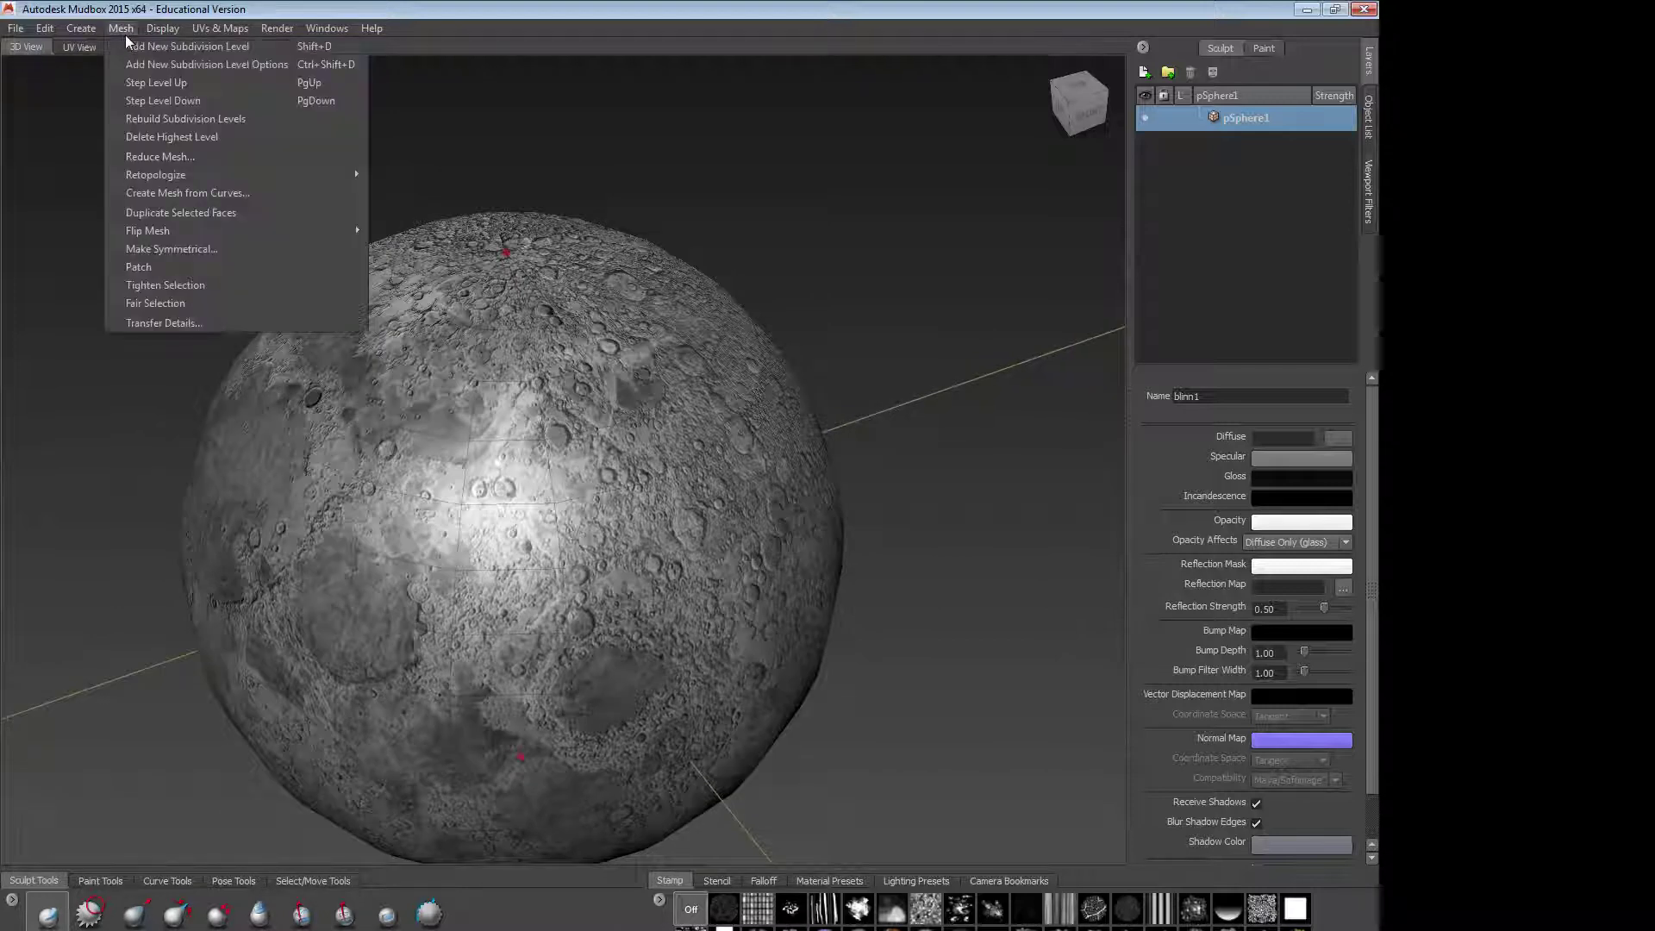
left_click(172, 45)
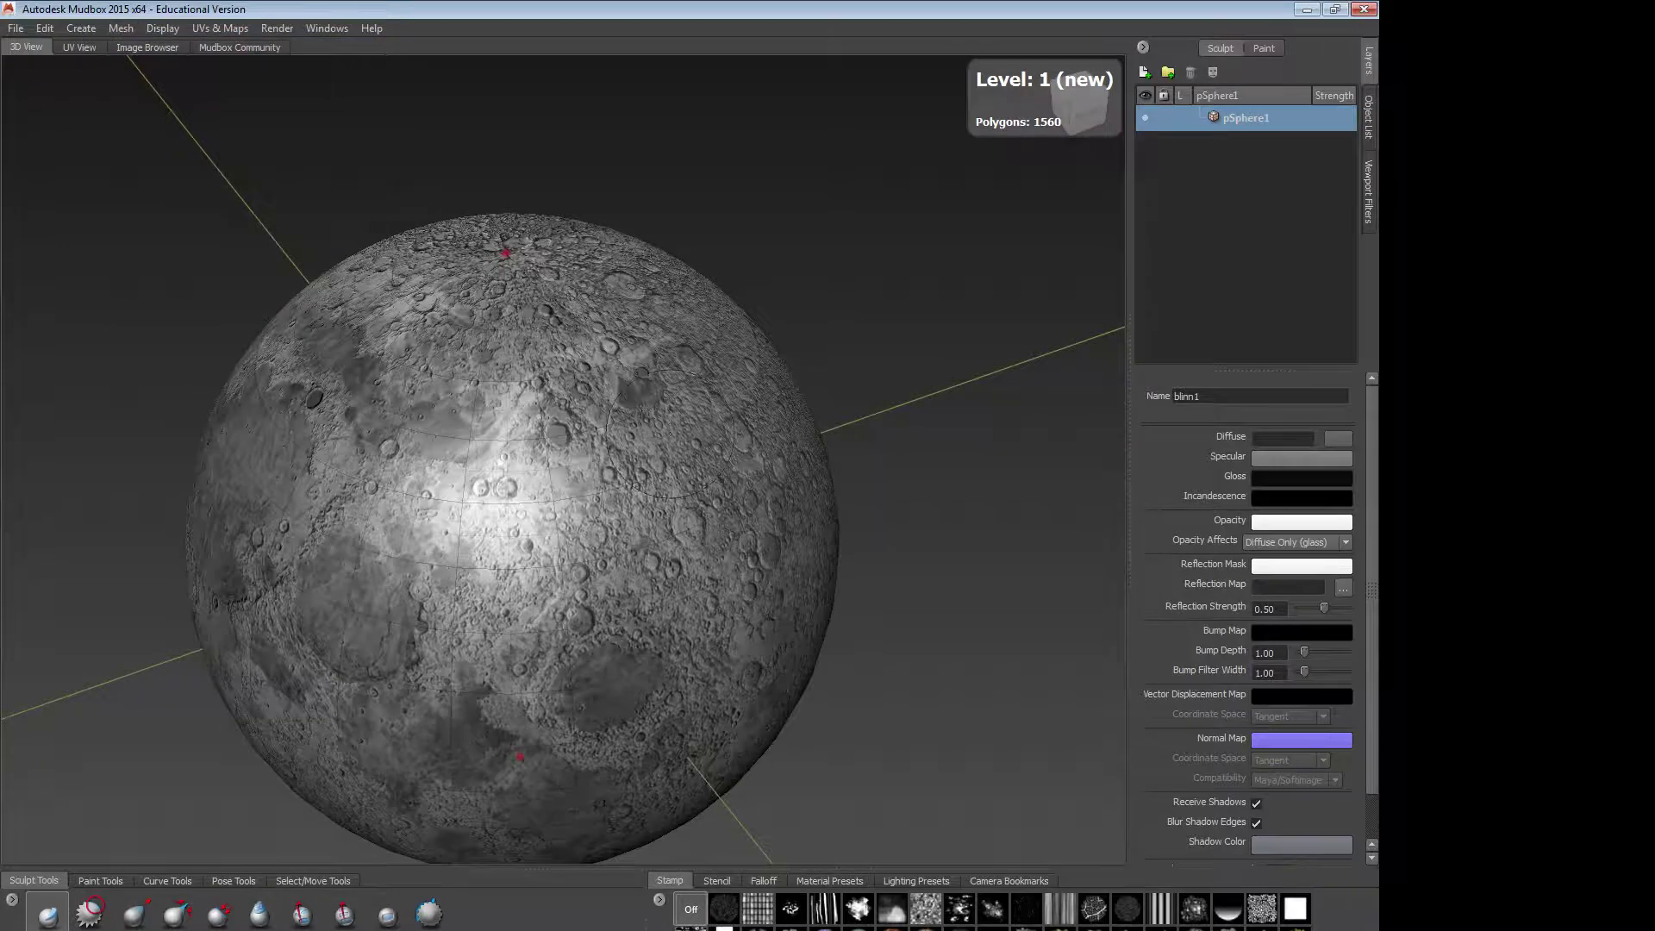
scroll(735, 482, "up", 5)
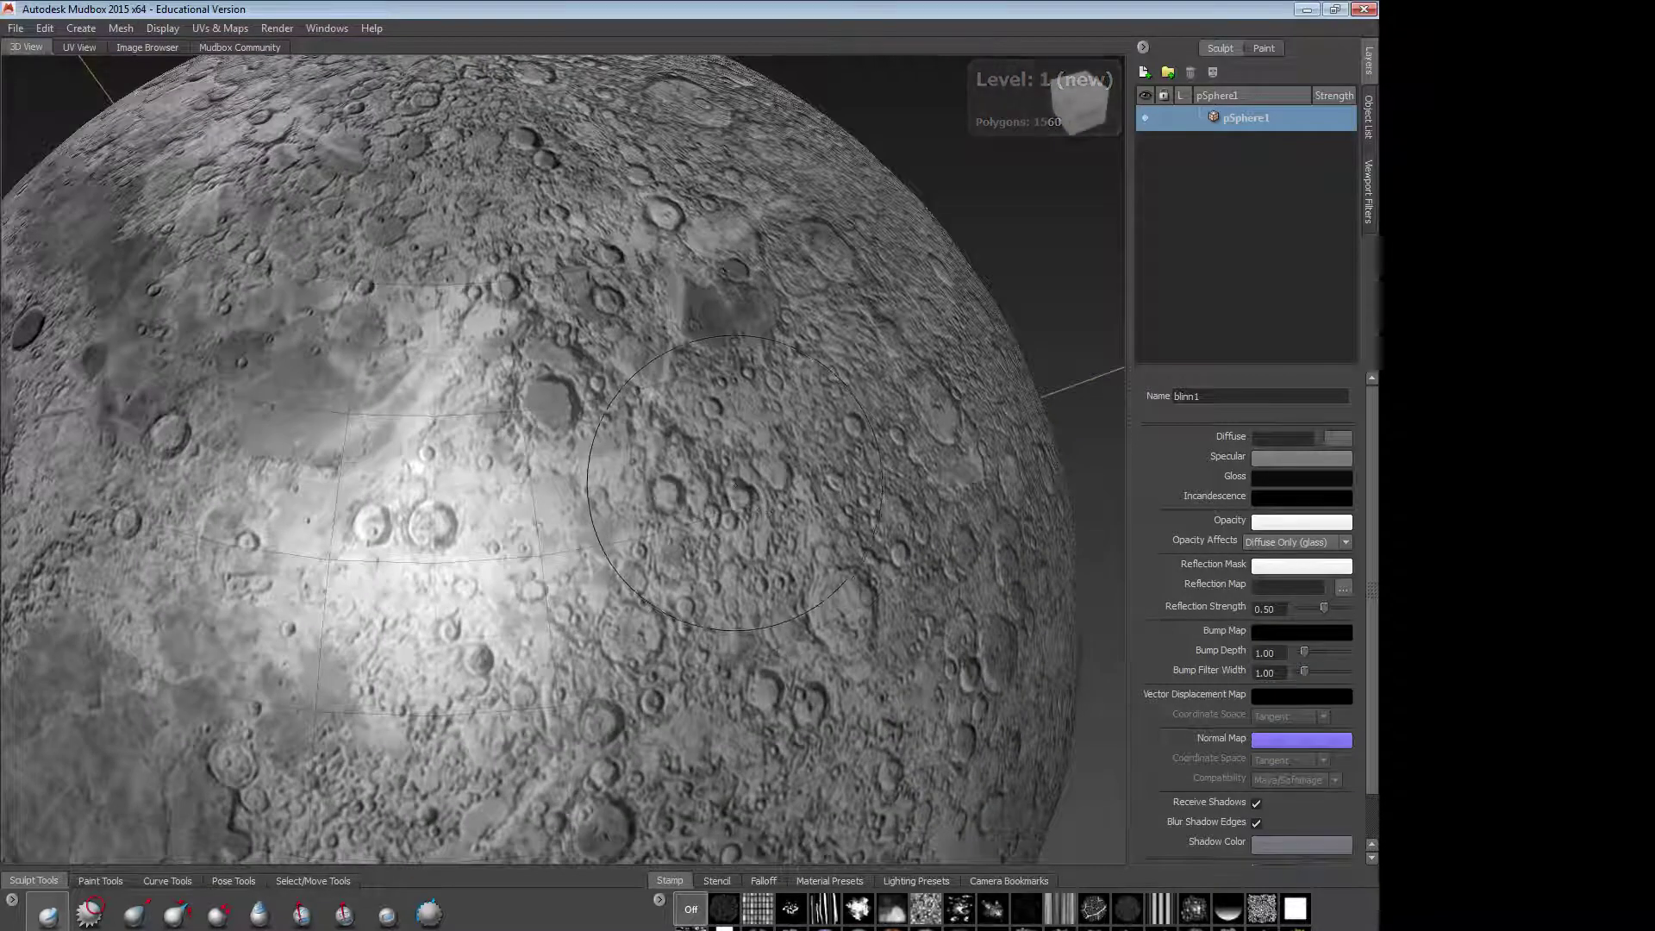
key("shift+d")
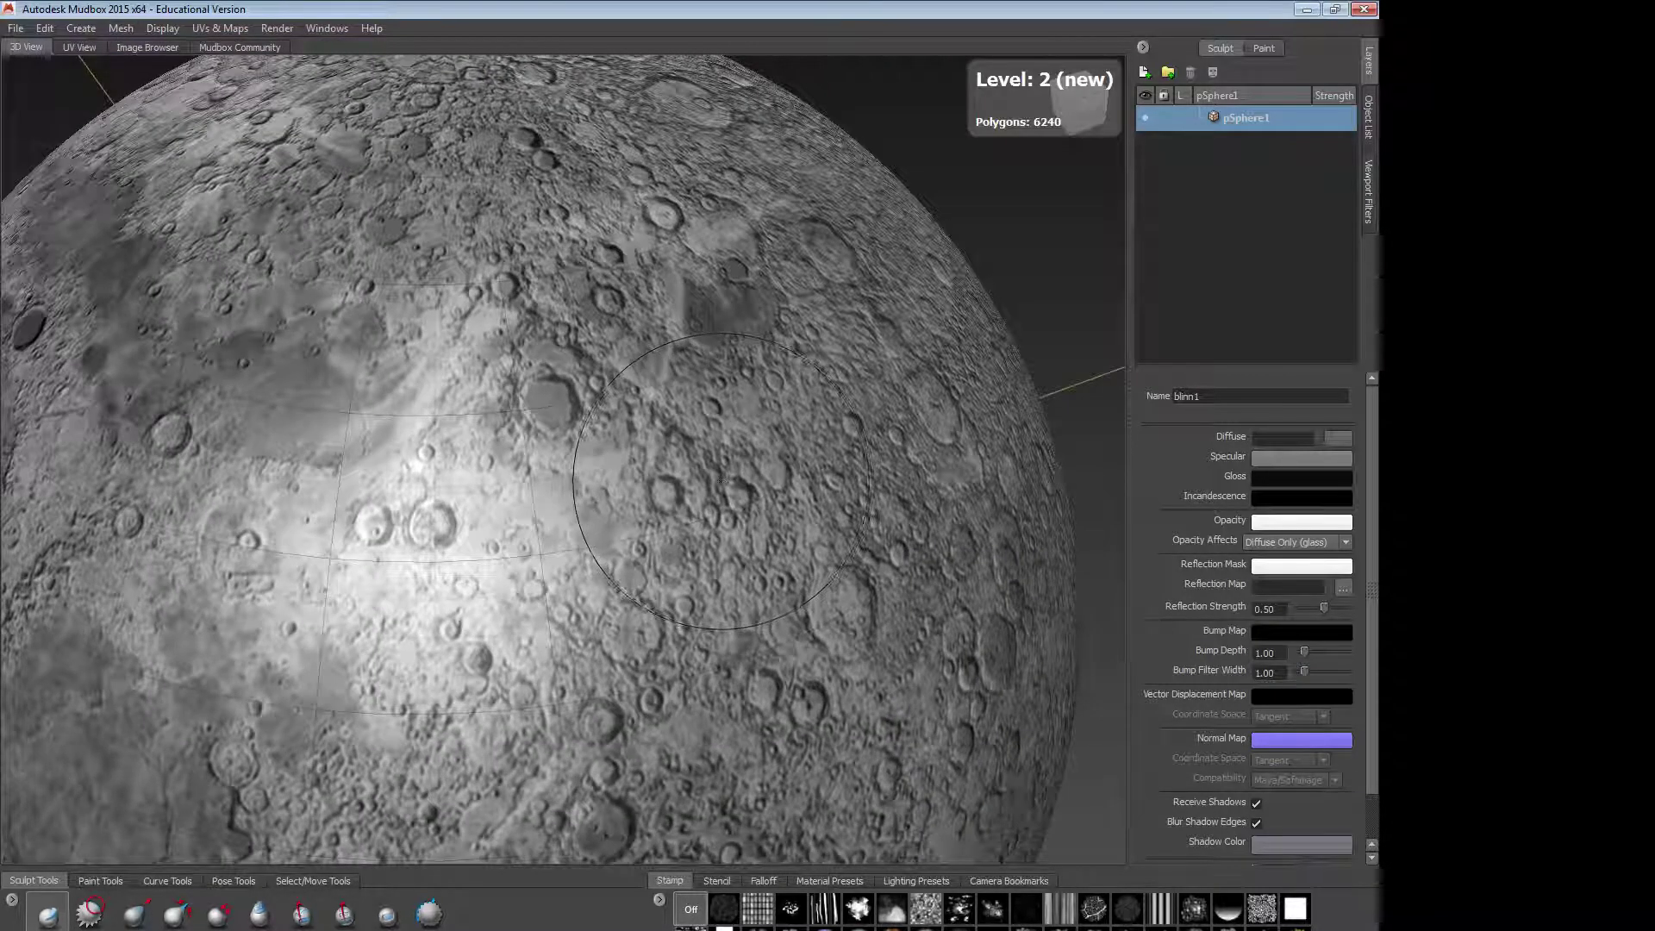
key("shift+d")
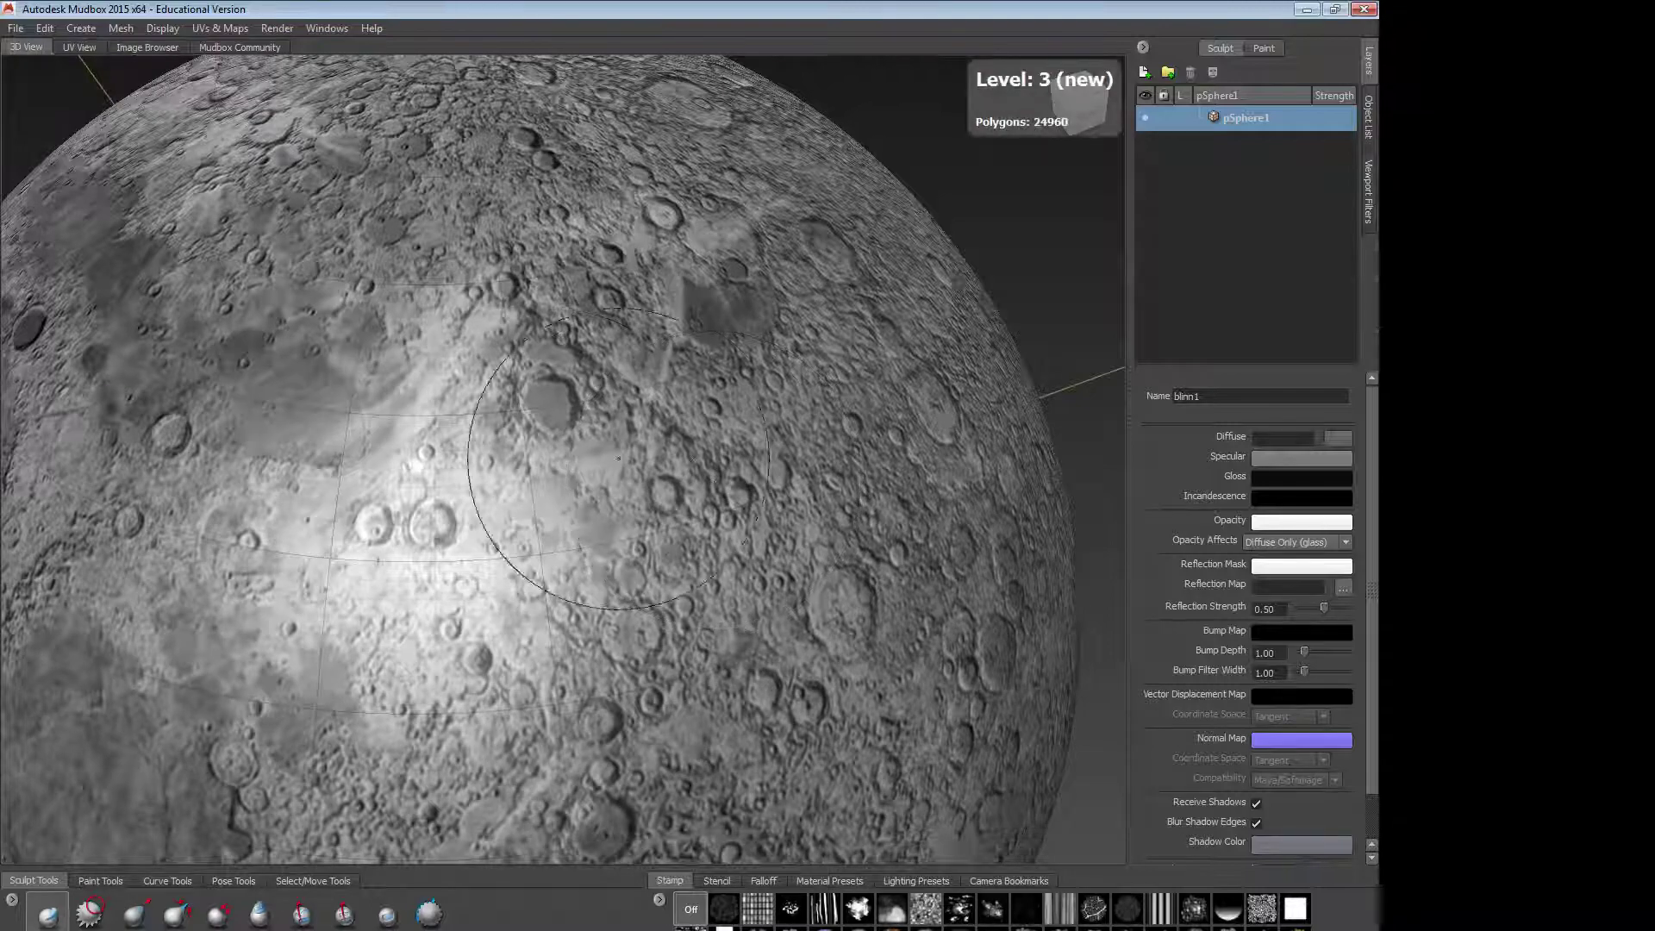
Step: Try a full-strength sculpt stroke on the front of the subdivided sphere and undo it
right_click_drag(617, 459, 461, 472, "alt")
left_click_drag(456, 481, 466, 463, "alt")
mouse_move(464, 463)
right_mouse_down("alt")
mouse_move(607, 458)
mouse_move(534, 474)
right_mouse_up("alt")
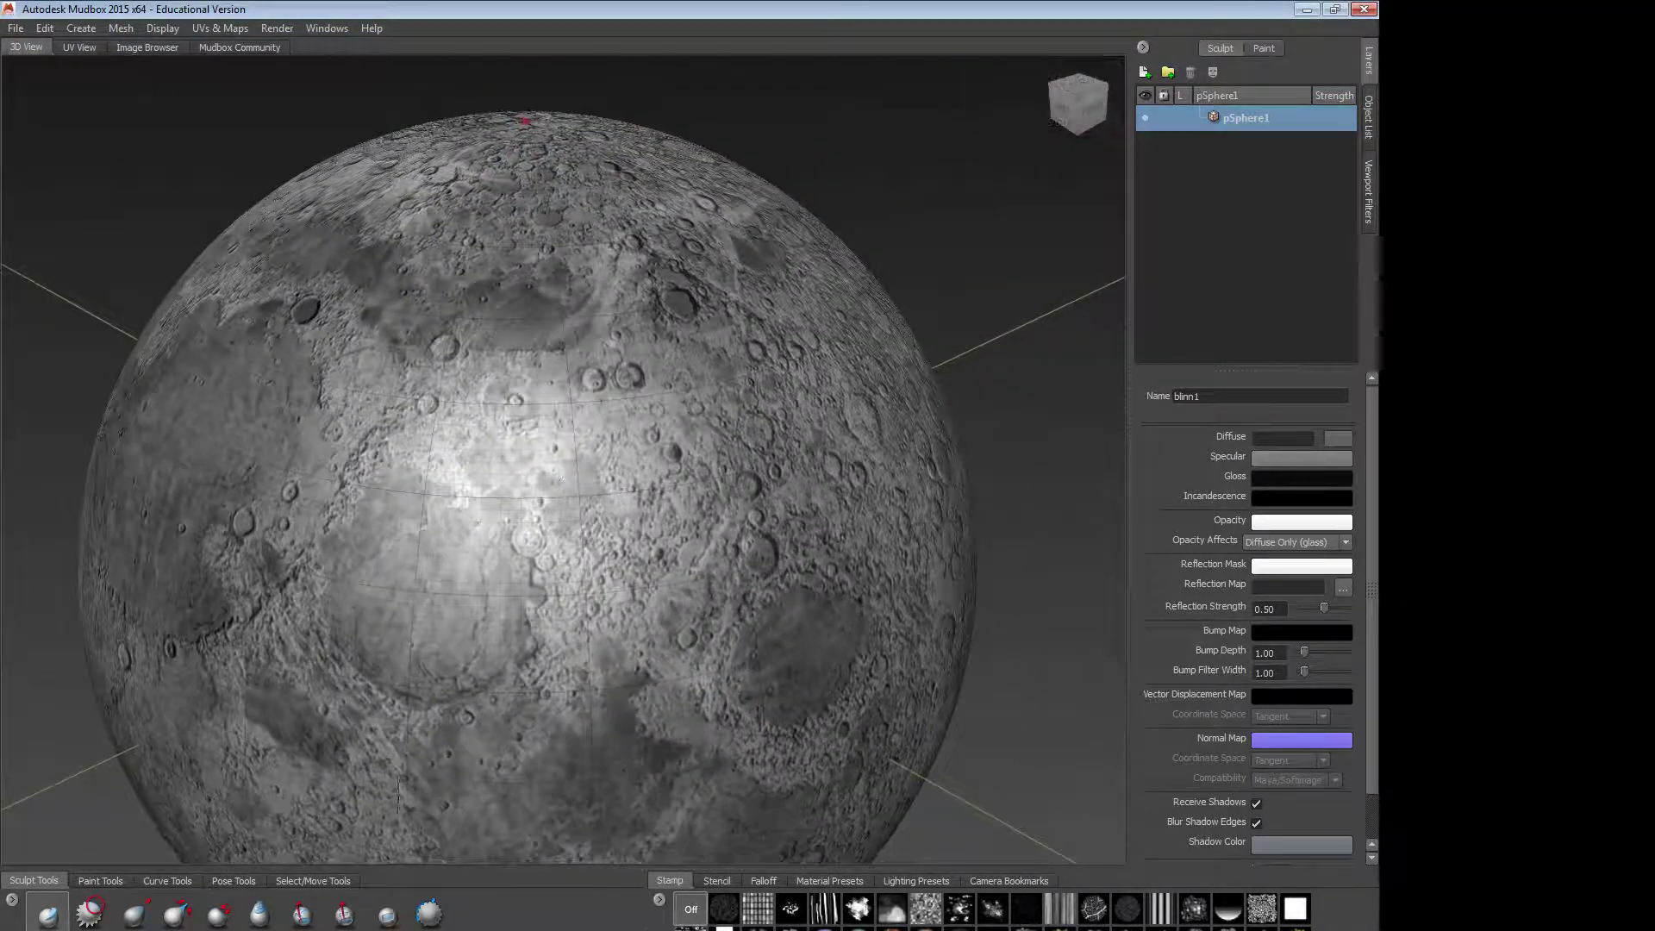
mouse_move(538, 579)
left_mouse_down()
mouse_move(598, 558)
mouse_move(483, 510)
mouse_move(603, 502)
left_mouse_up()
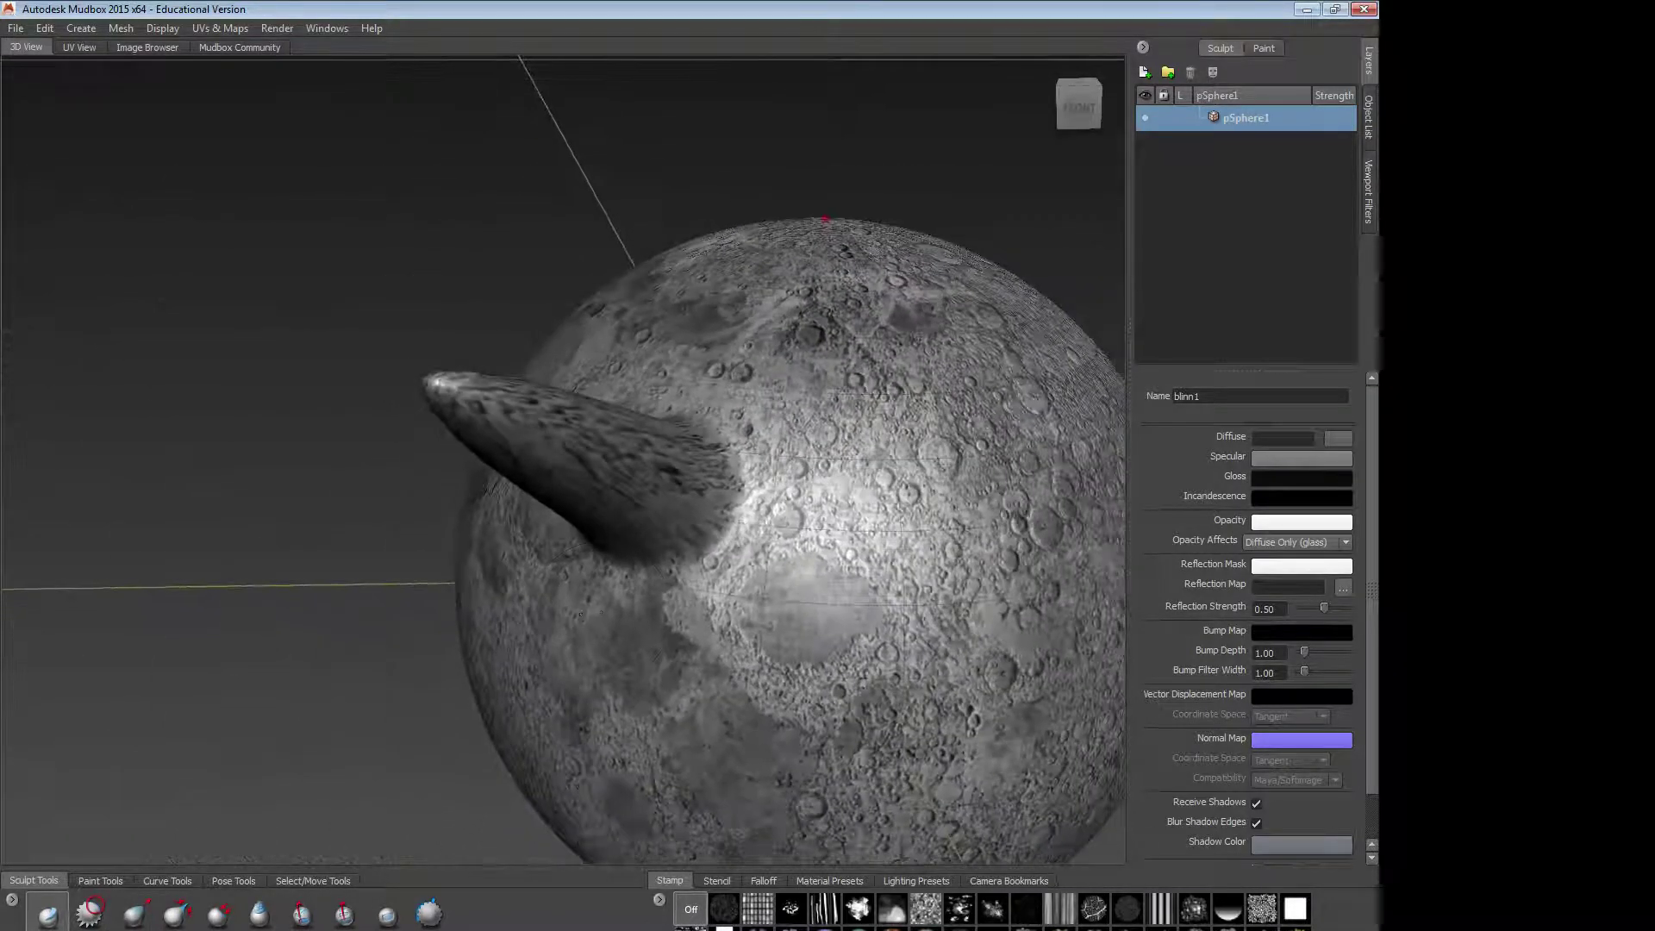
key("ctrl+z")
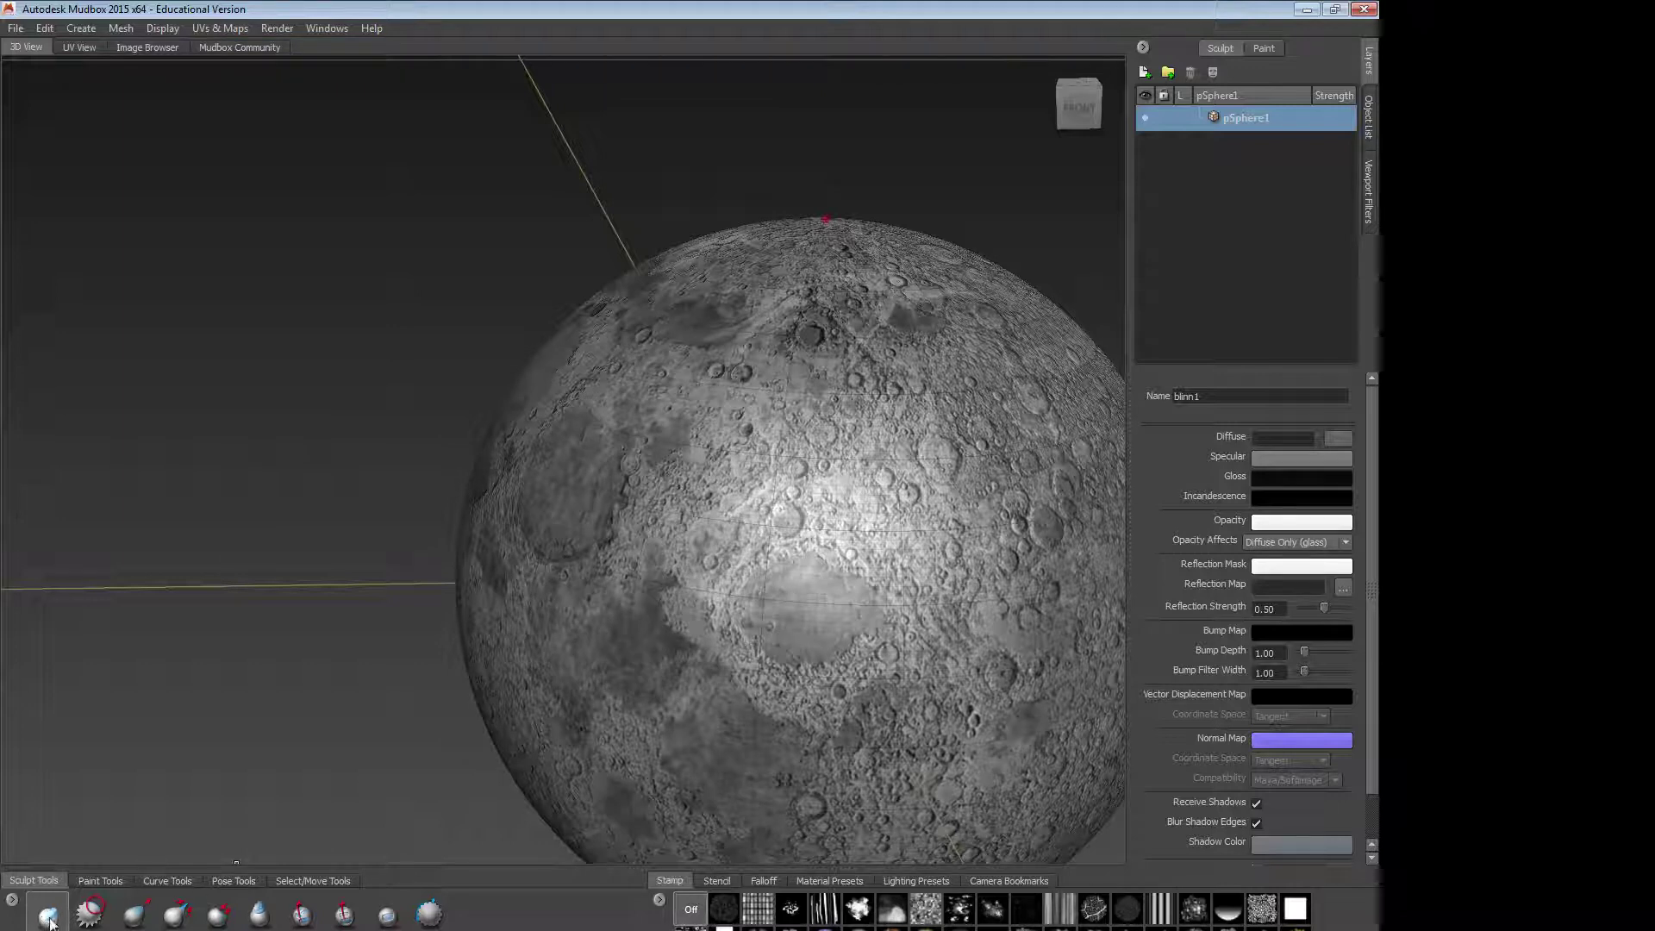
Step: Select the Sculpt tool and set its strength to 0.10
left_click_drag(733, 543, 683, 574, "alt")
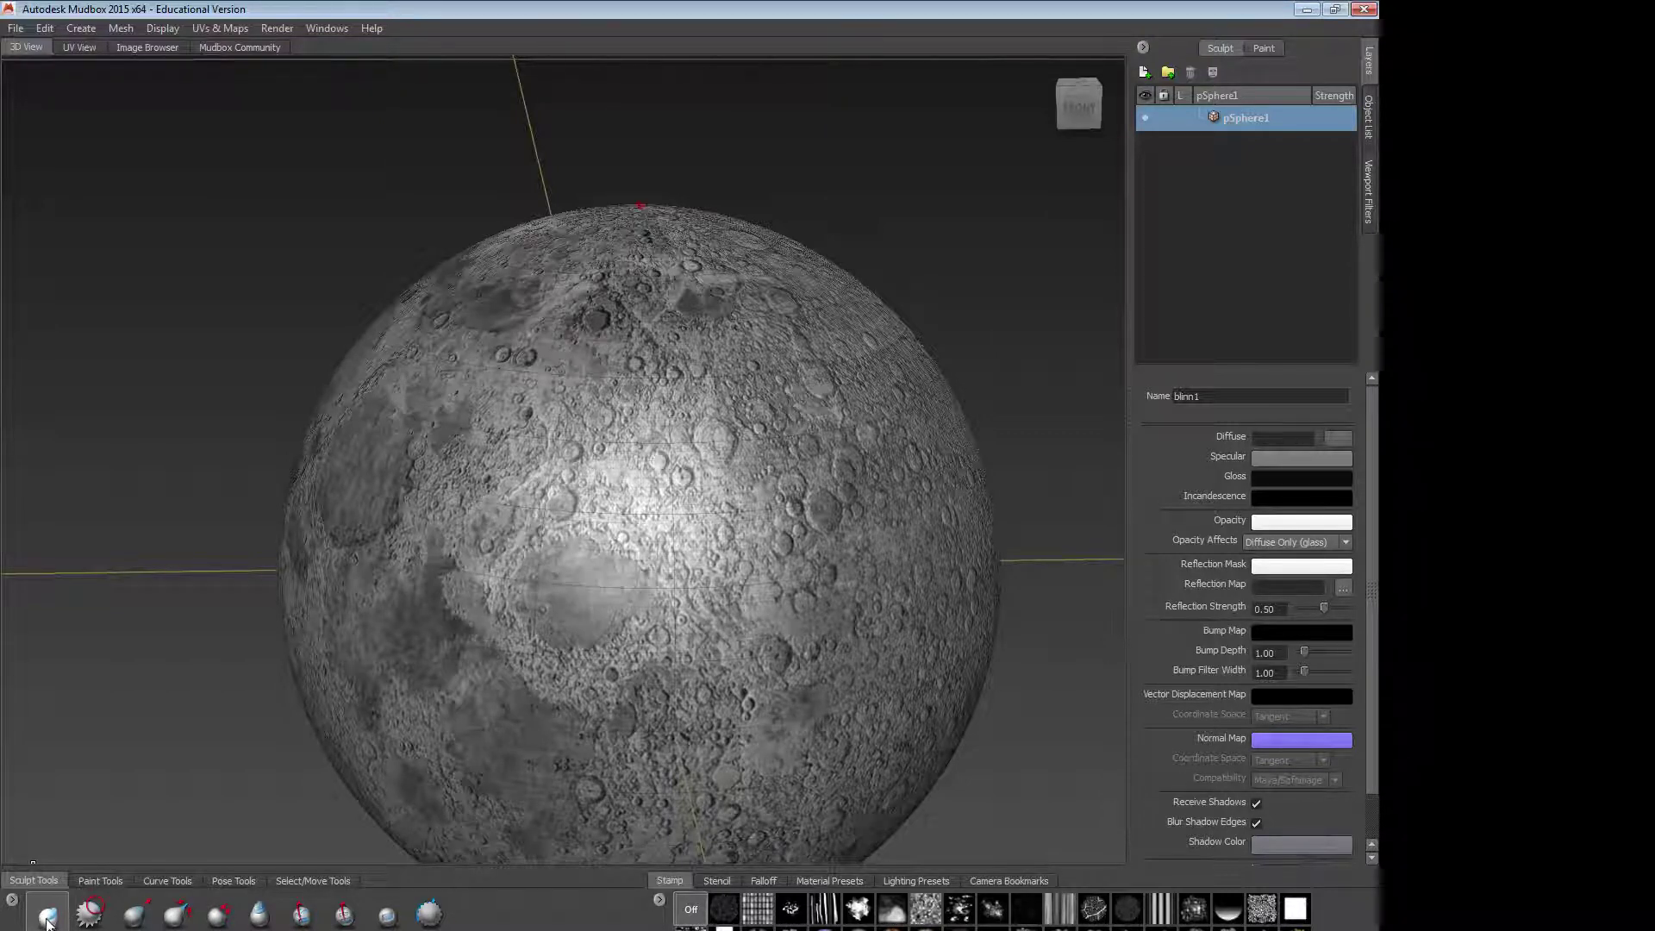
left_click(48, 915)
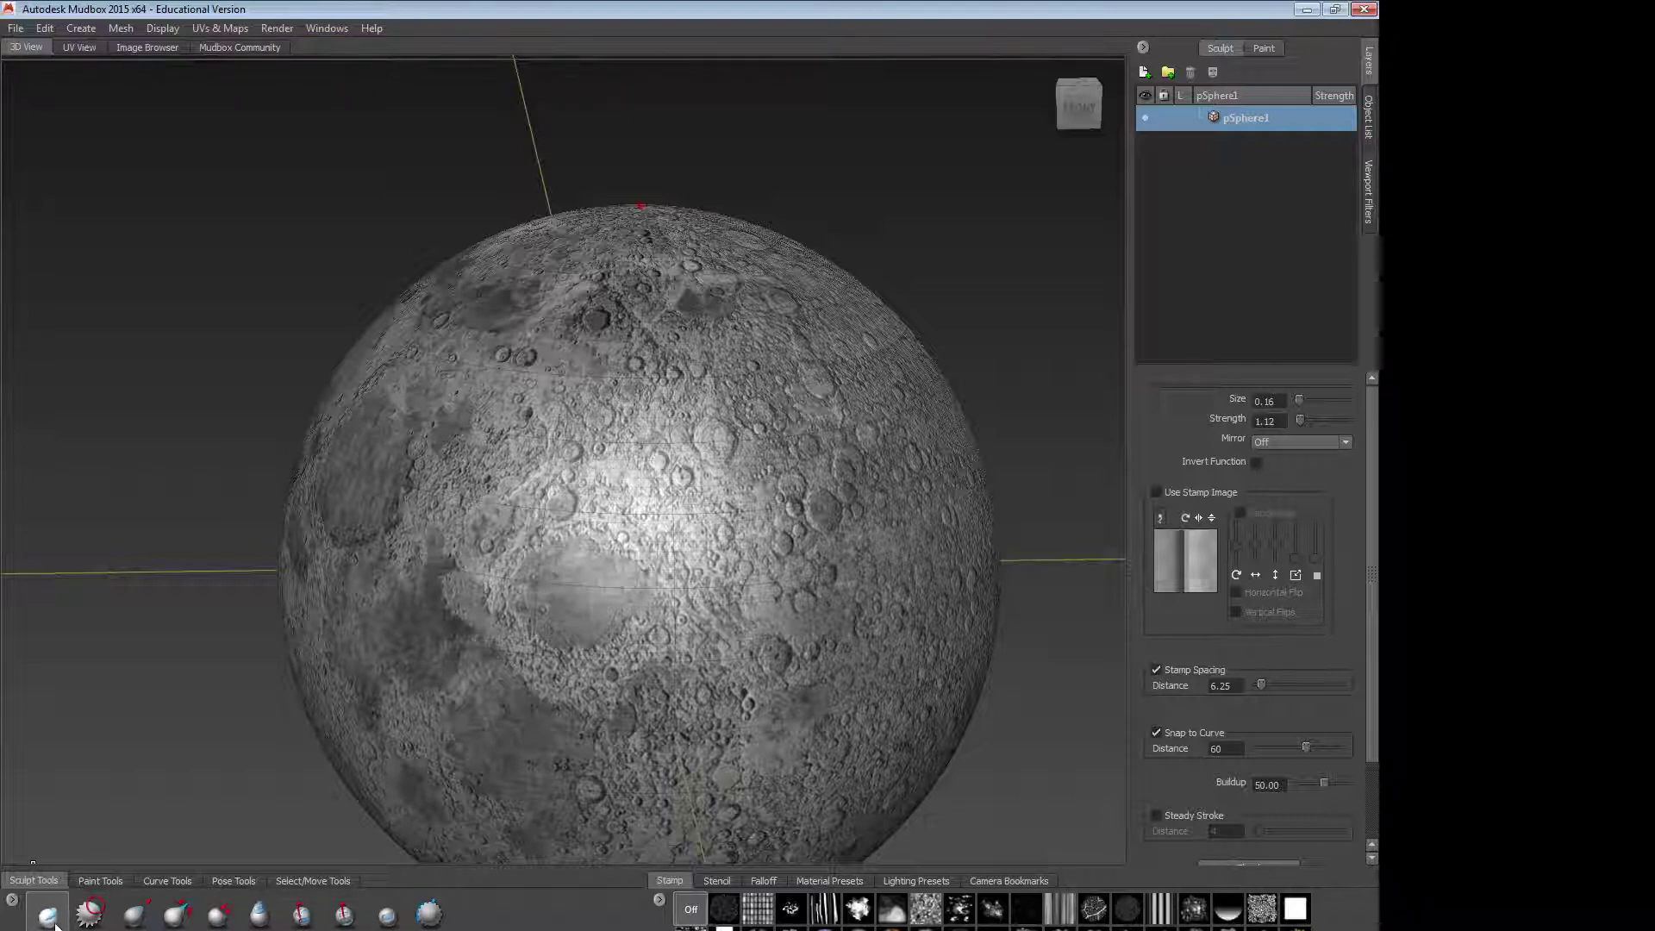
scroll(654, 557, "up", 5)
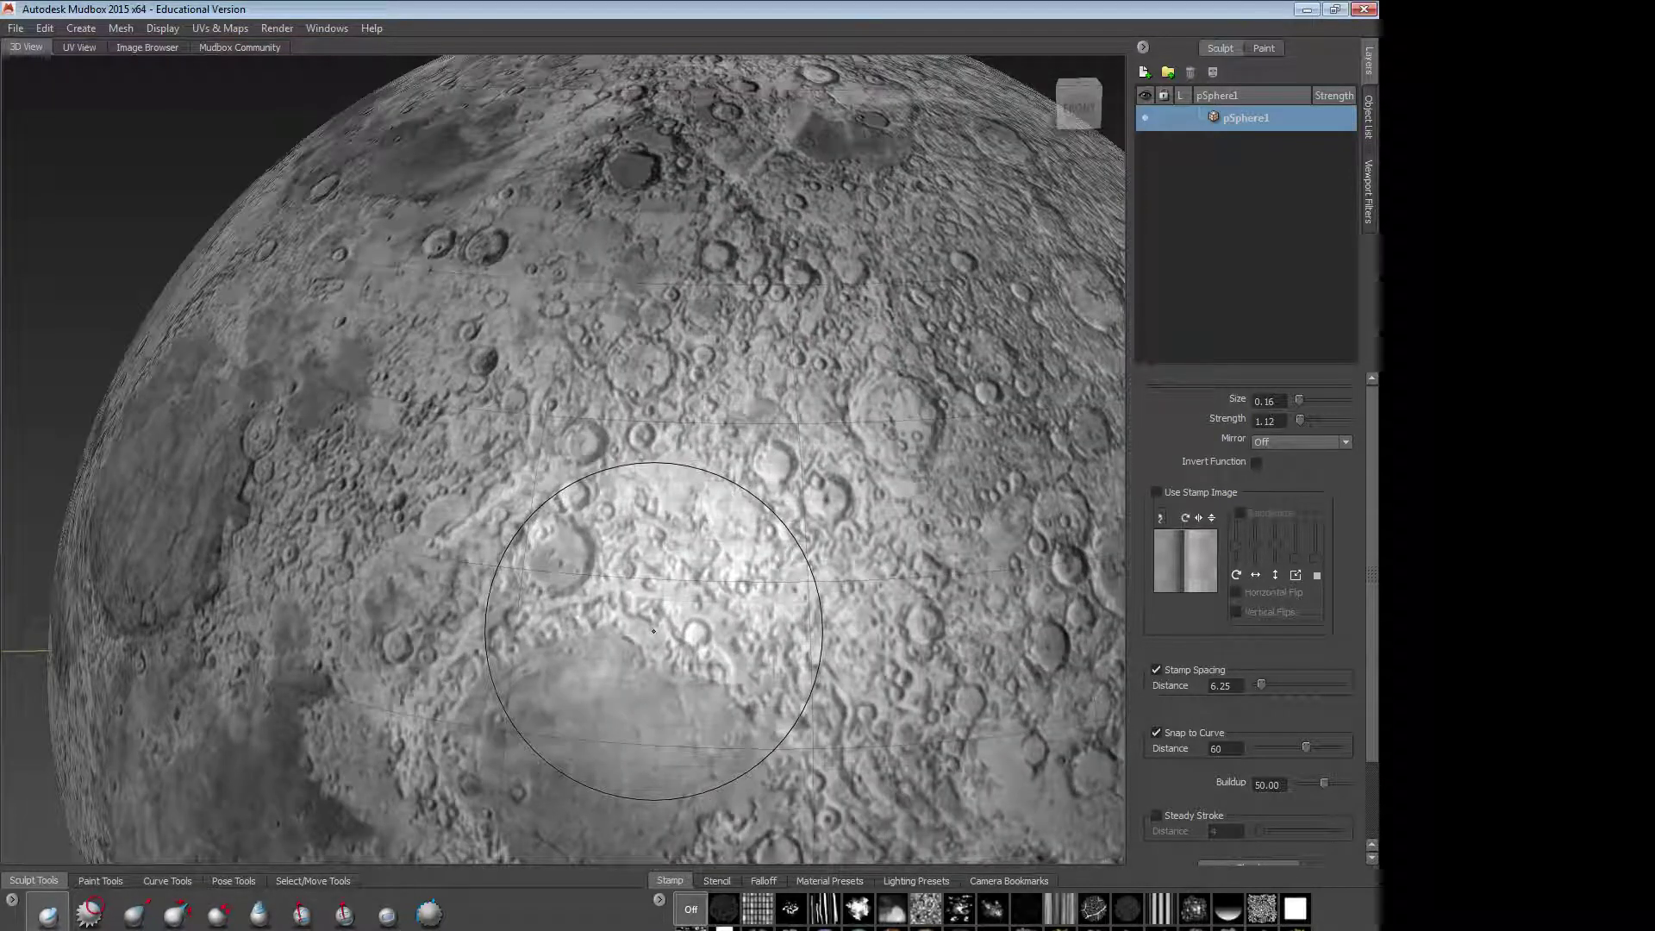
left_click(1281, 421)
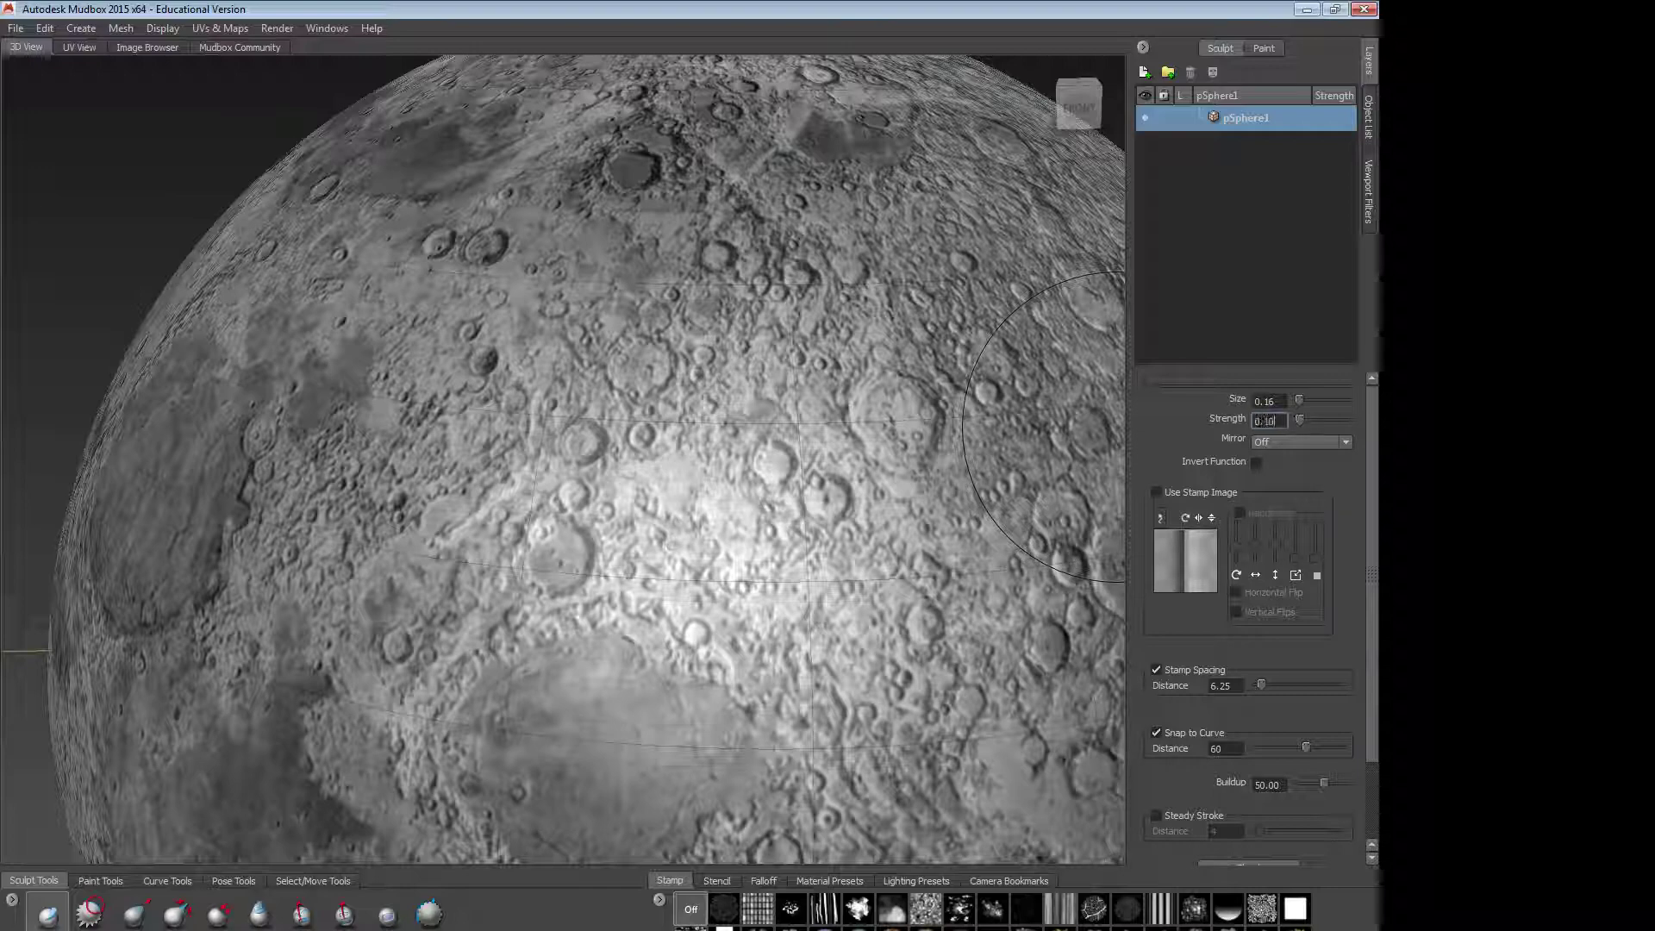
Step: Try a sculpt stroke at the reduced strength above the dark crater and undo it
mouse_move(570, 618)
left_mouse_down()
mouse_move(590, 632)
mouse_move(731, 592)
mouse_move(740, 694)
mouse_move(775, 740)
mouse_move(642, 680)
left_mouse_up()
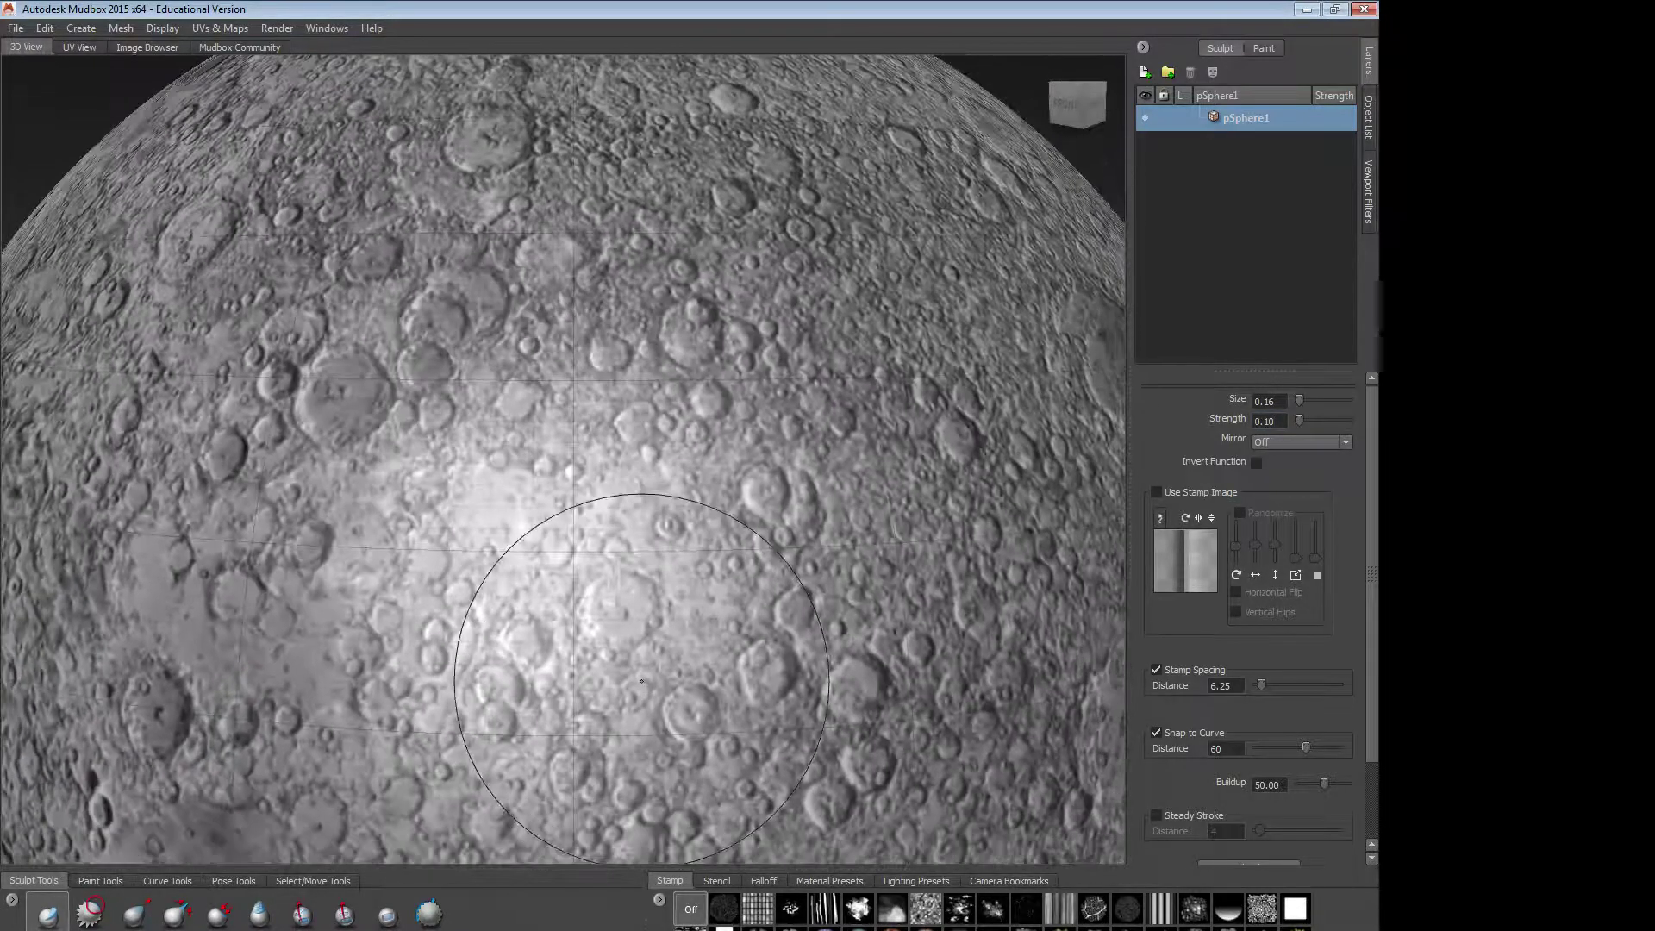
right_click_drag(622, 653, 293, 534, "alt")
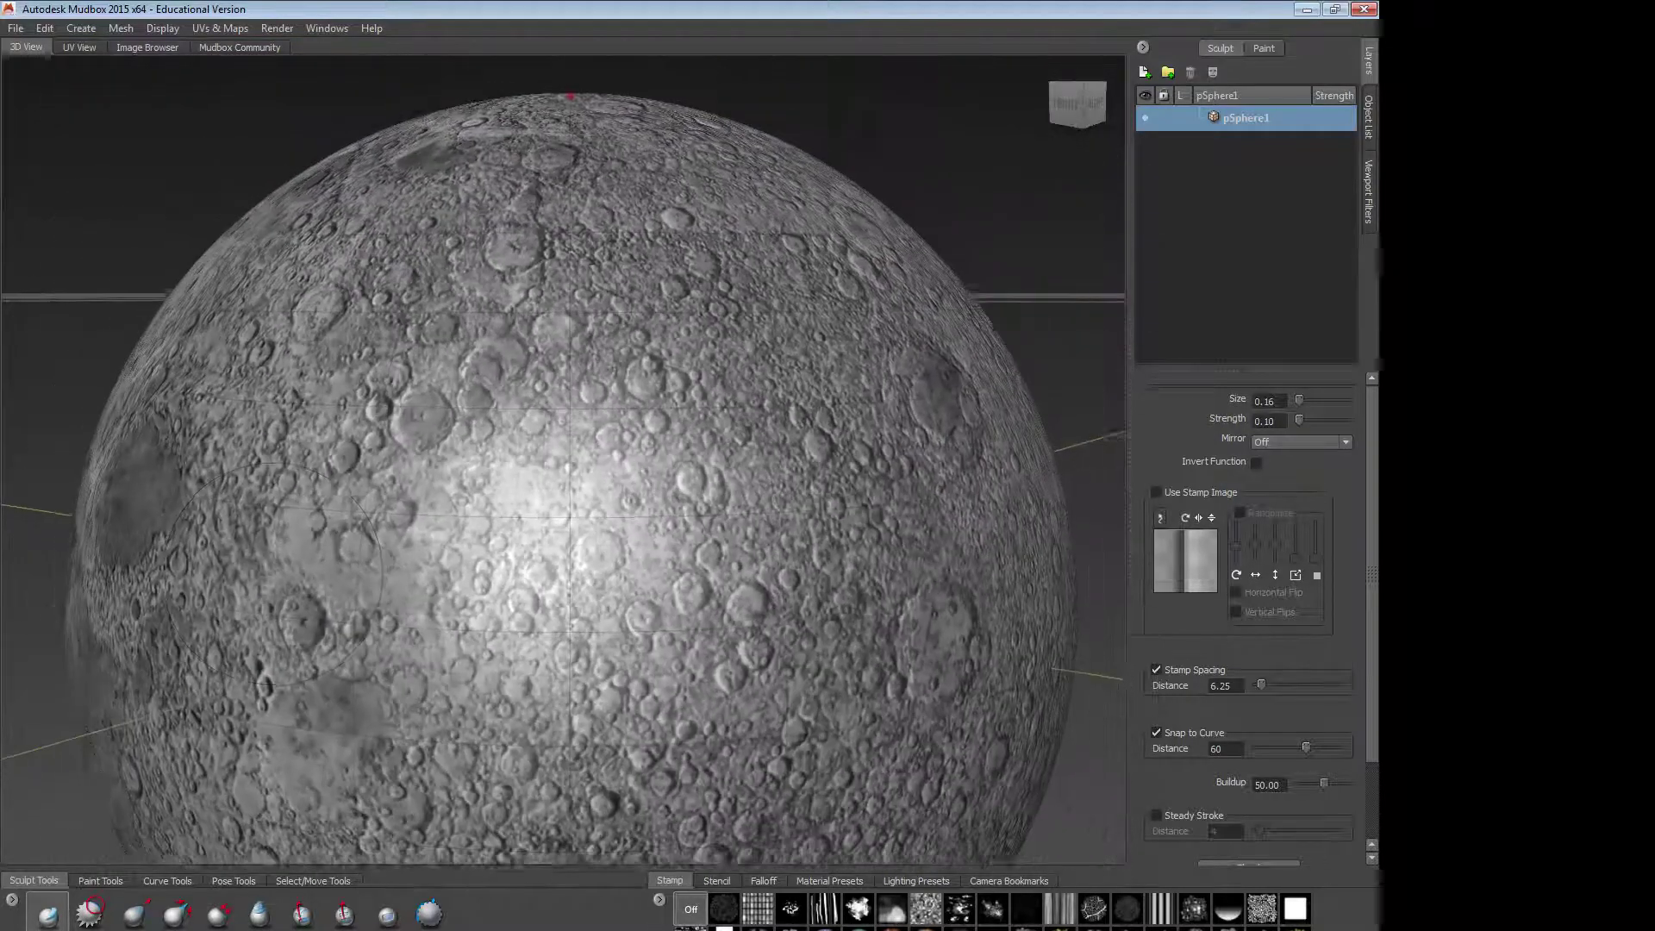
middle_click_drag(207, 509, 371, 560, "alt")
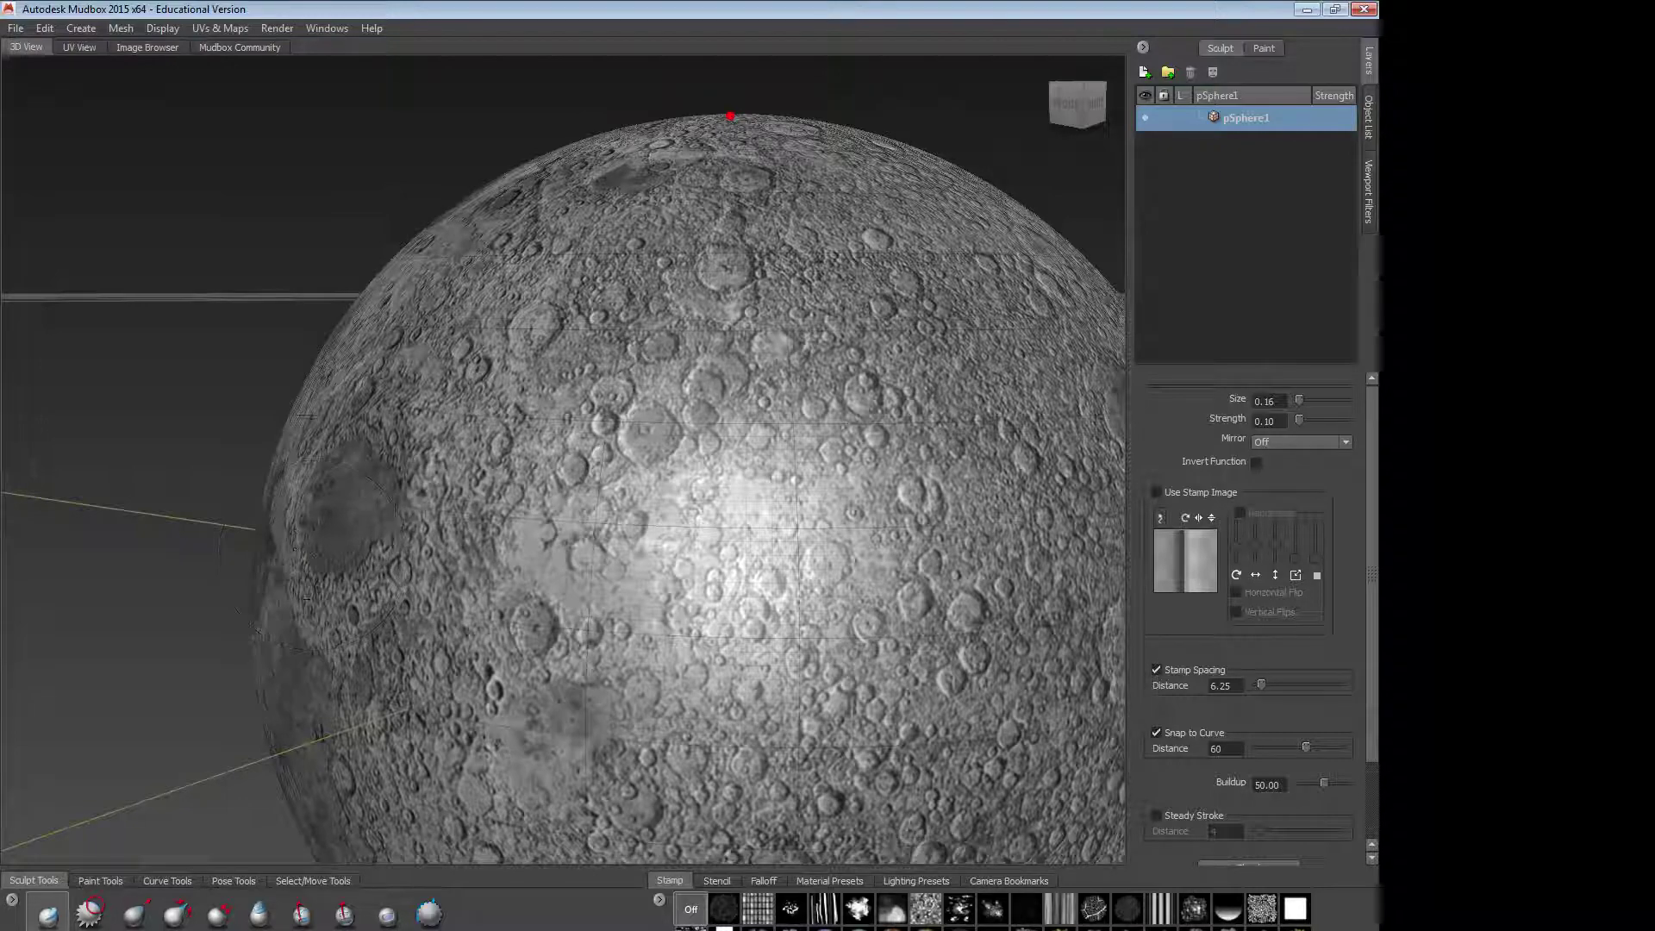
mouse_move(366, 430)
left_mouse_down("alt")
mouse_move(790, 532)
mouse_move(776, 570)
mouse_move(686, 590)
mouse_move(601, 581)
left_mouse_up("alt")
mouse_move(741, 534)
left_mouse_down()
mouse_move(827, 444)
mouse_move(733, 581)
left_mouse_up()
mouse_move(746, 603)
left_mouse_down("alt")
mouse_move(586, 607)
mouse_move(577, 576)
mouse_move(624, 558)
left_mouse_up("alt")
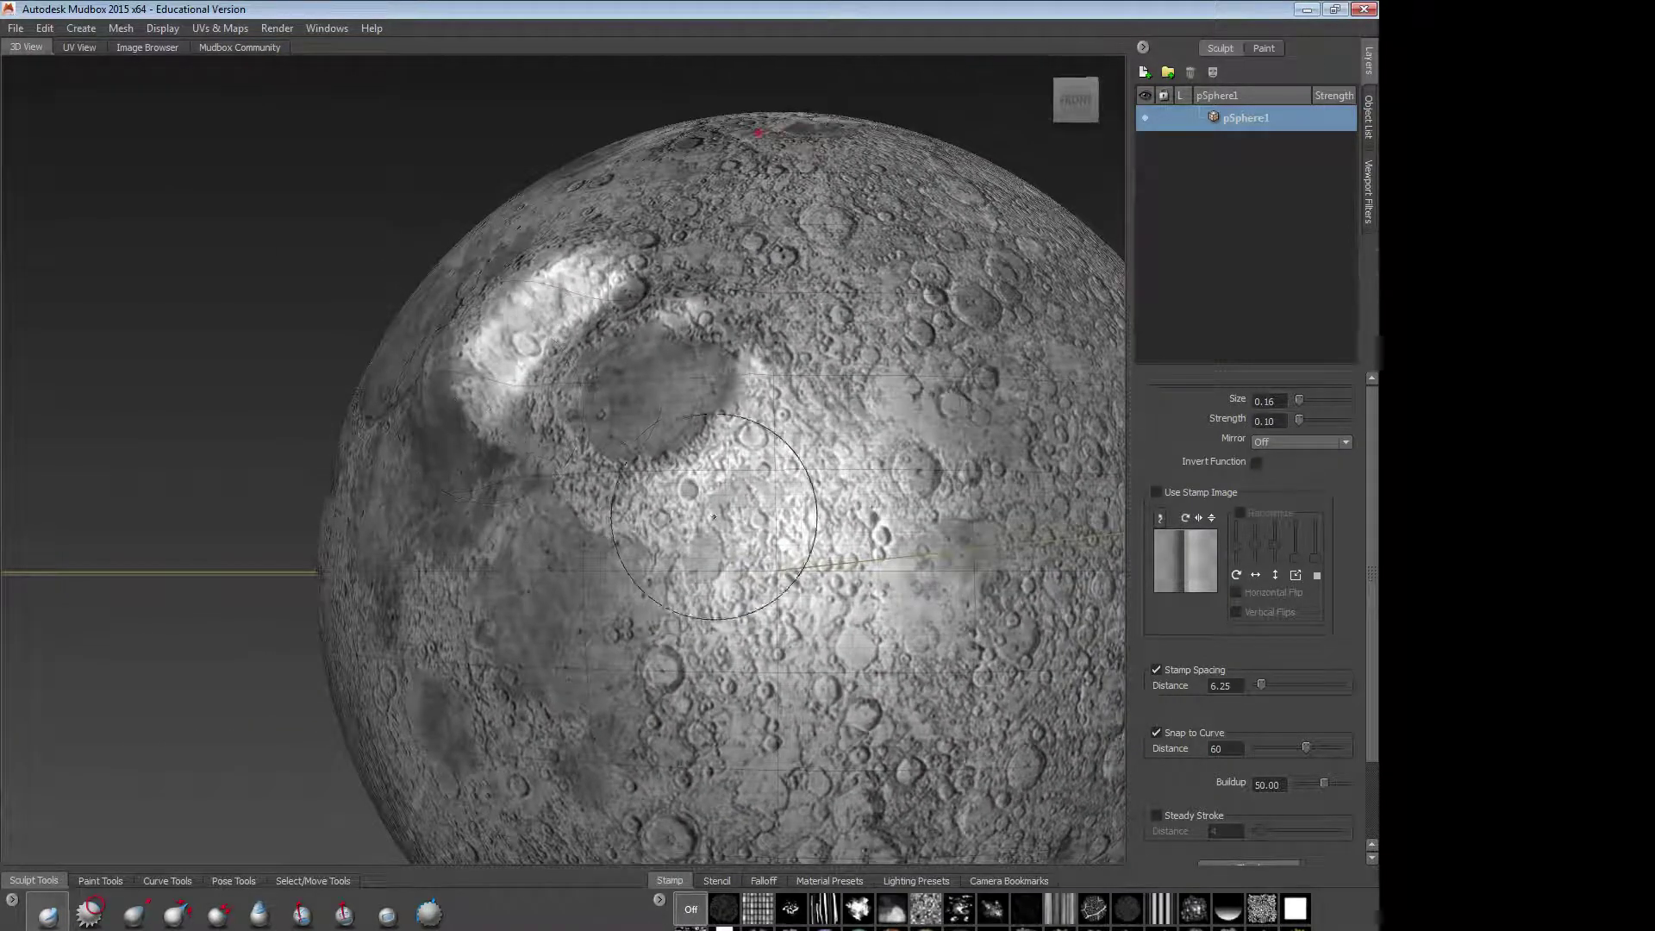
key("ctrl+z")
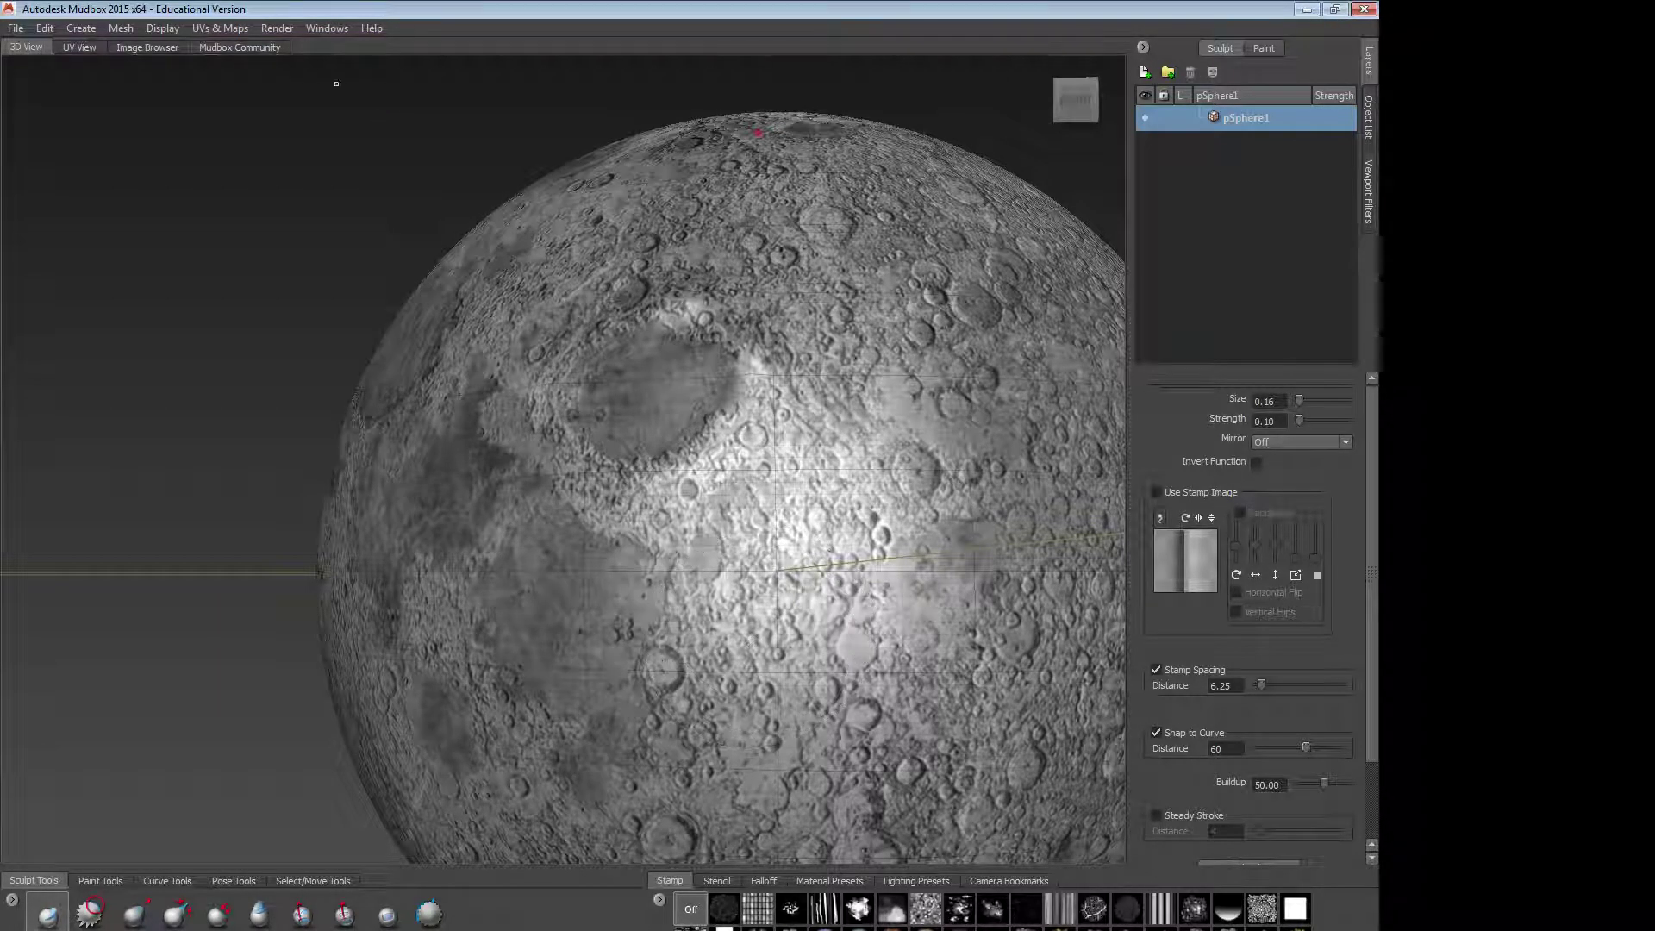
Step: Add a fourth subdivision level and sculpt a raised rim around the large dark crater with a brush size of 0.06
key("shift+d")
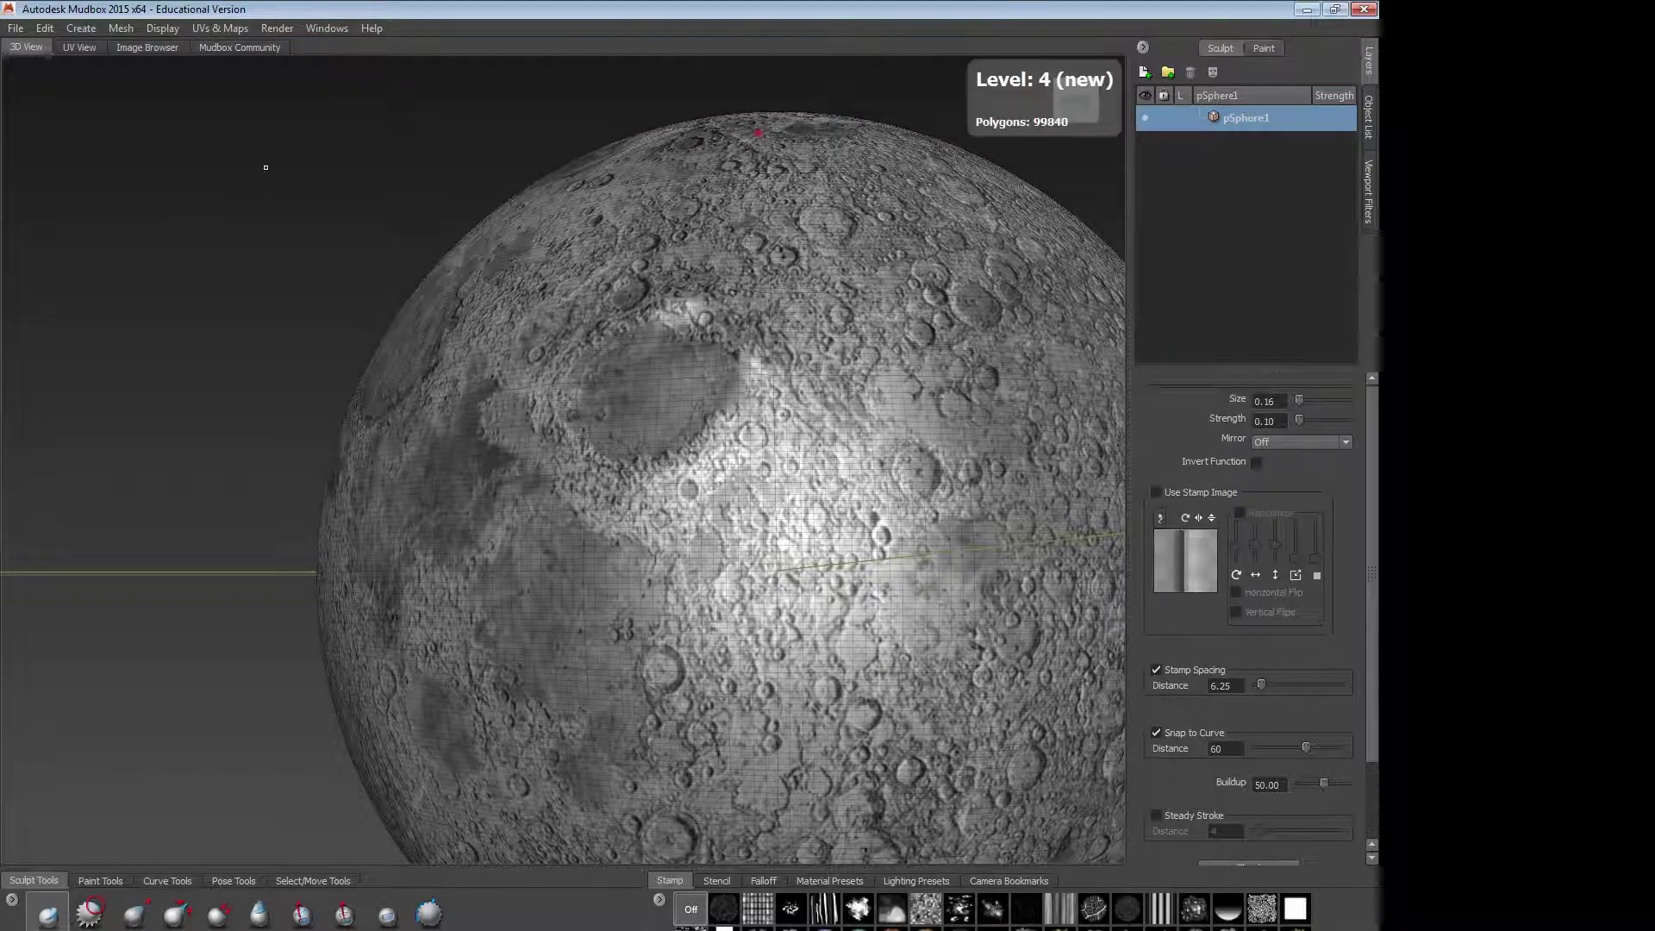
left_click_drag(731, 467, 812, 523, "alt")
right_click_drag(813, 523, 954, 562, "alt")
middle_click_drag(954, 562, 720, 547, "alt")
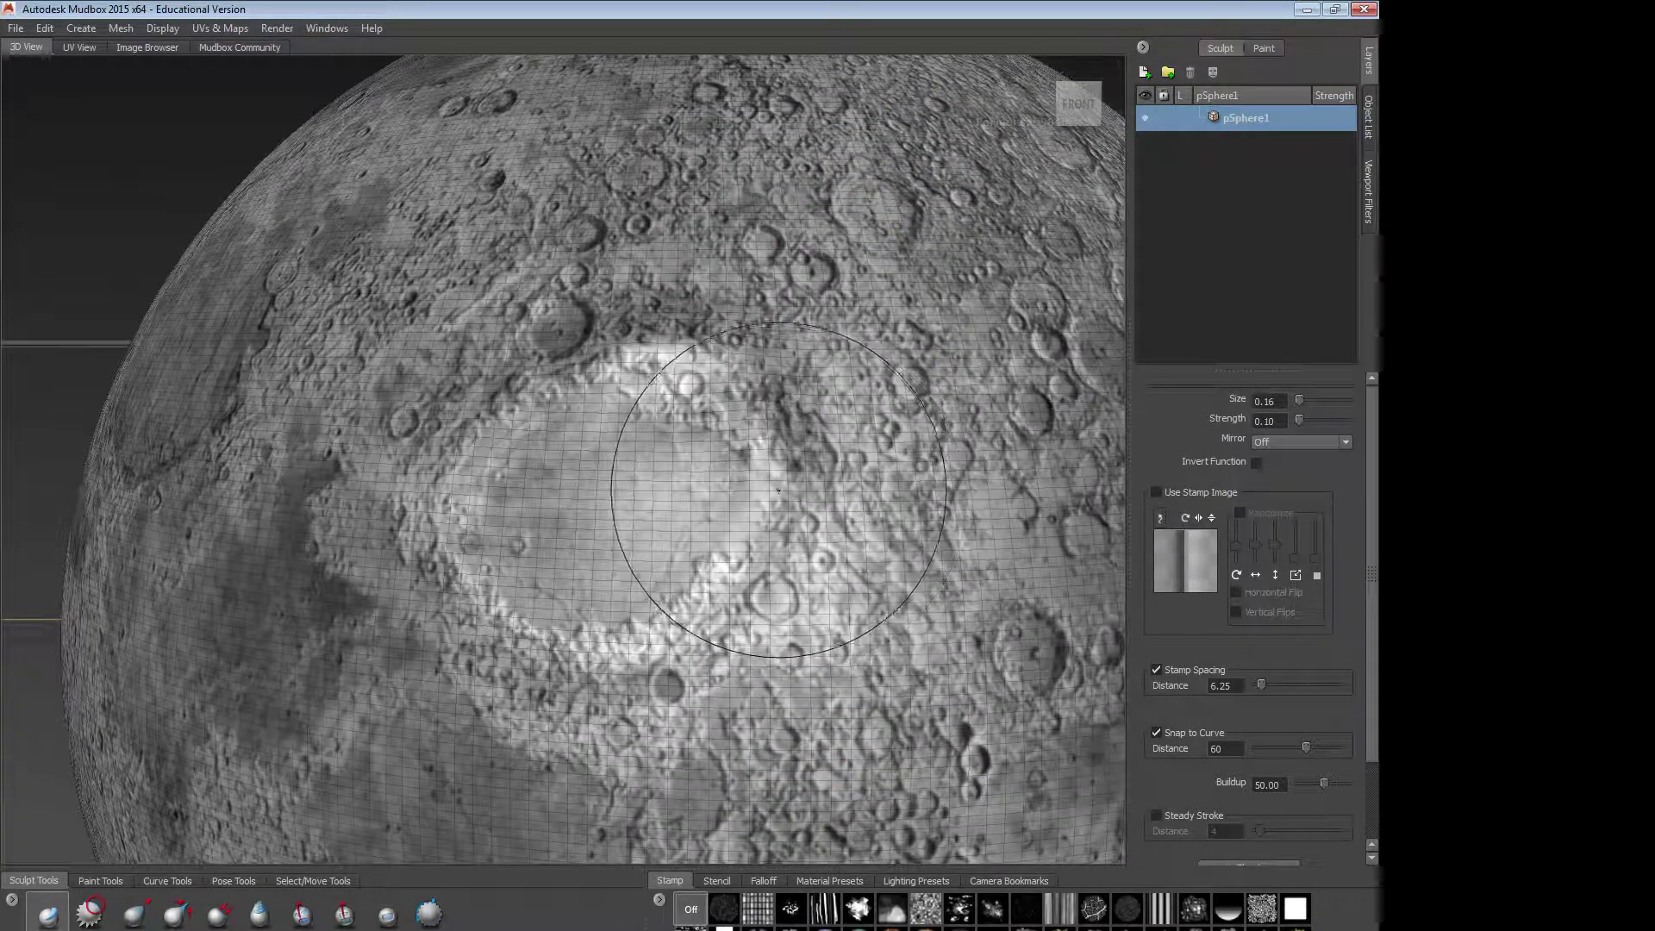
key("b")
mouse_move(791, 493)
left_mouse_down()
mouse_move(706, 492)
mouse_move(719, 576)
mouse_move(608, 661)
mouse_move(515, 643)
mouse_move(462, 591)
mouse_move(441, 522)
mouse_move(485, 433)
mouse_move(534, 392)
mouse_move(612, 366)
mouse_move(724, 388)
mouse_move(765, 452)
mouse_move(775, 515)
left_mouse_up()
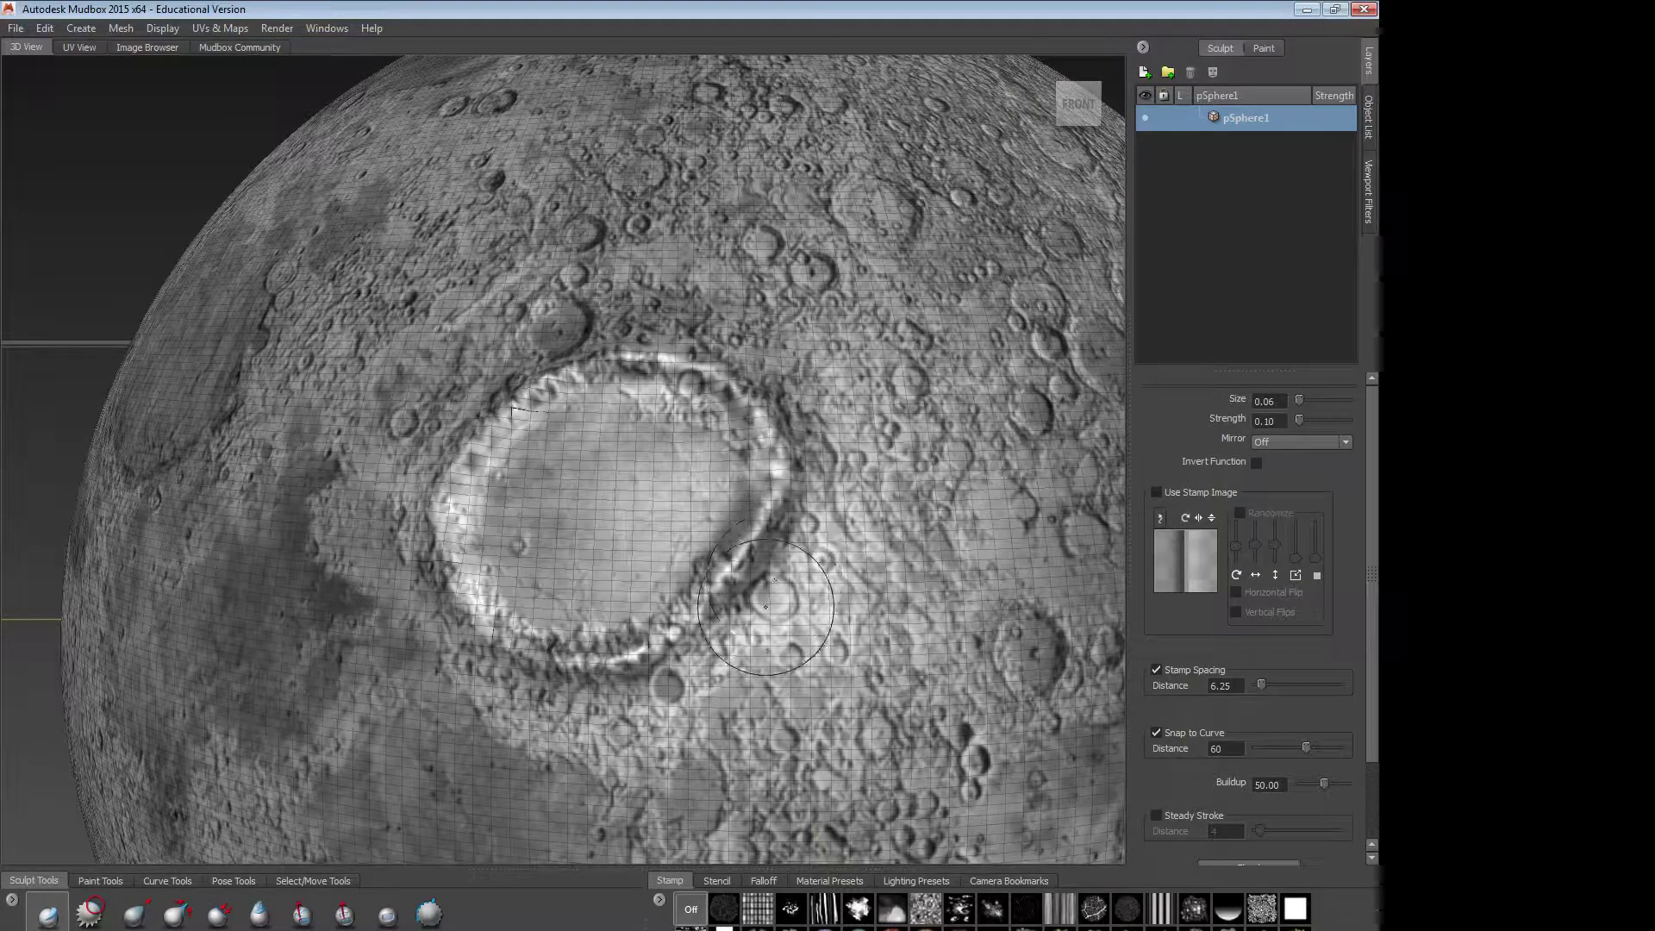
Step: Smooth the raised crater rim and turn off the wireframe display
mouse_move(775, 614)
left_mouse_down("alt")
mouse_move(668, 586)
mouse_move(562, 594)
mouse_move(757, 604)
mouse_move(743, 555)
mouse_move(676, 652)
left_mouse_up("alt")
left_click_drag(458, 534, 514, 436, "shift")
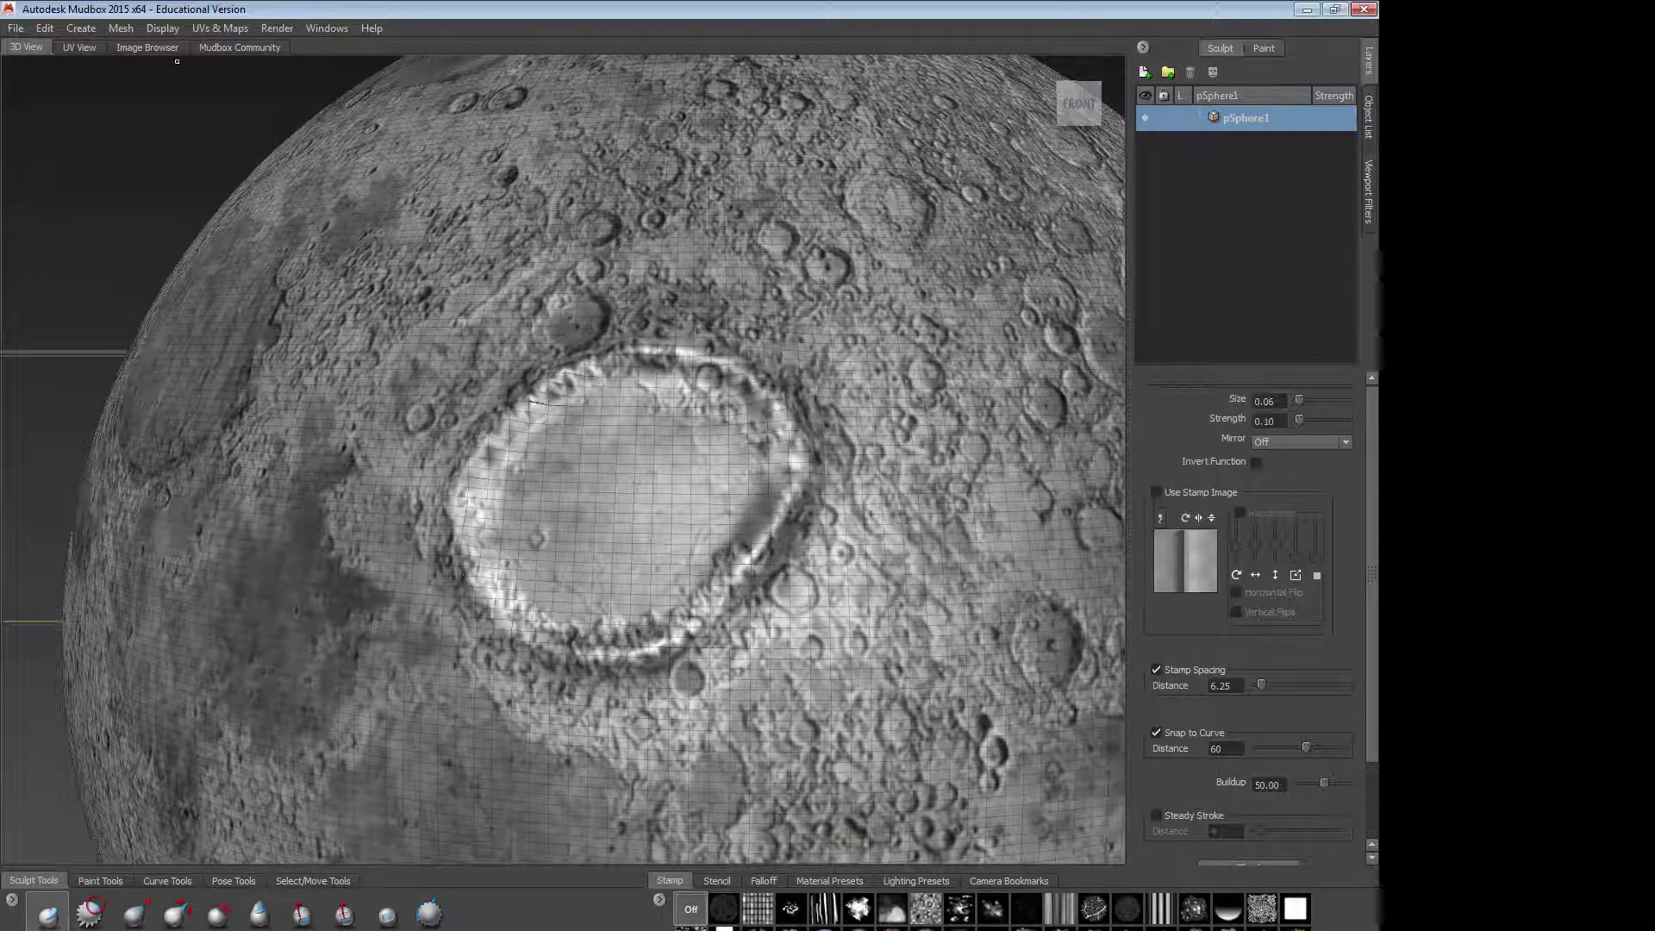
left_click(127, 35)
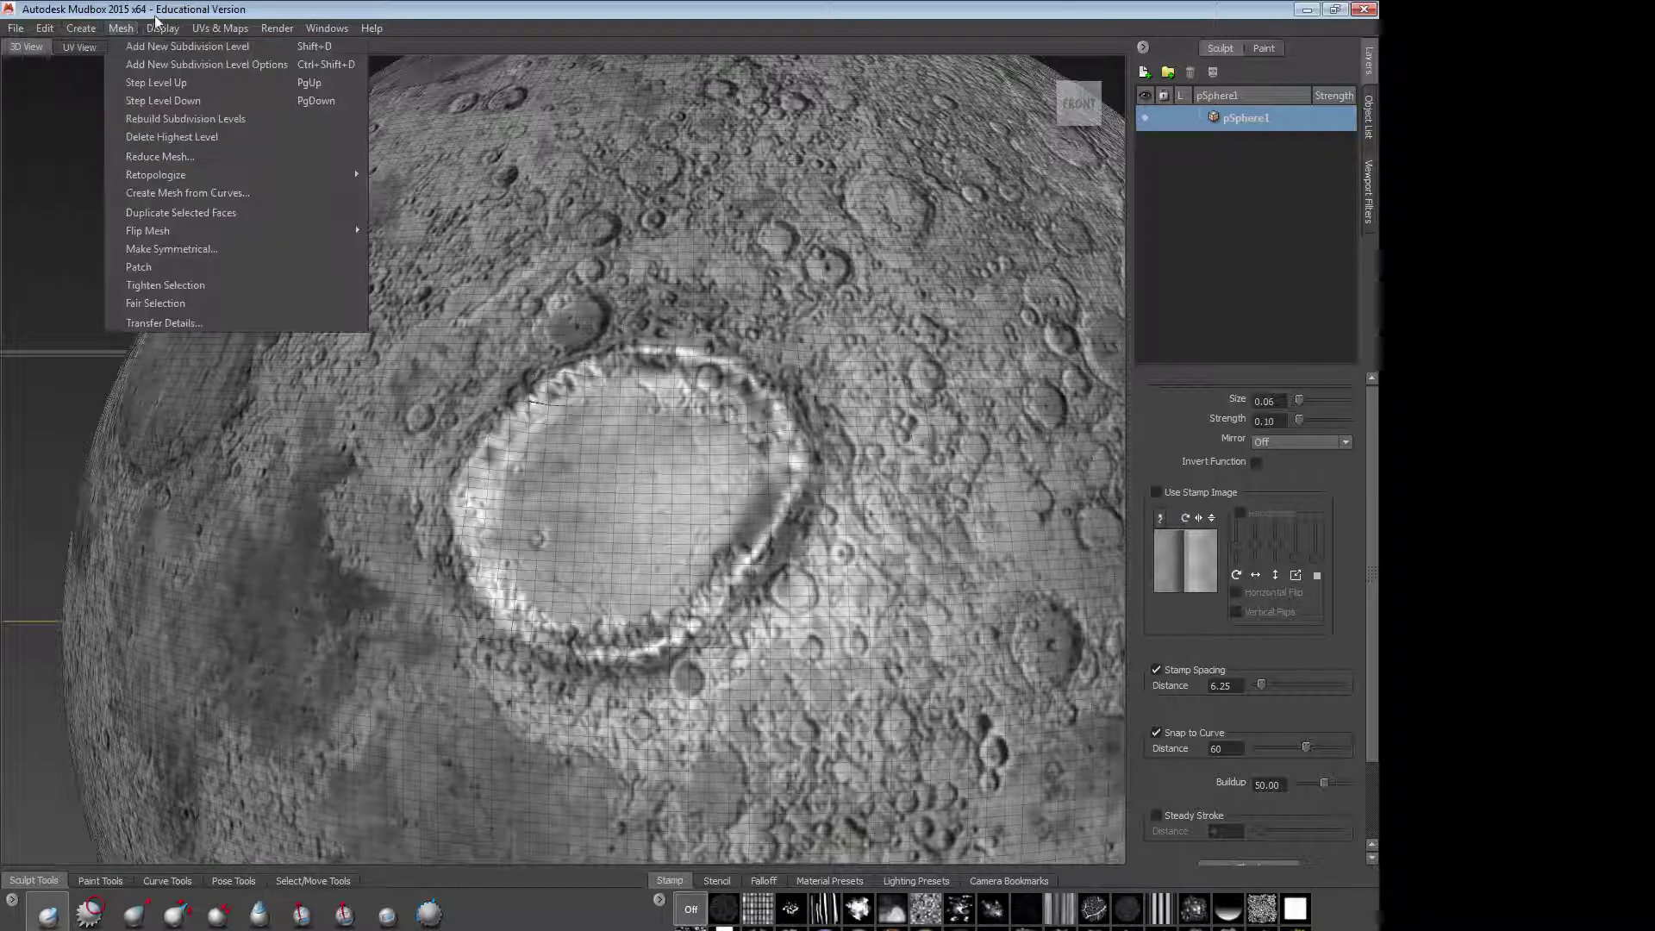
mouse_move(171, 32)
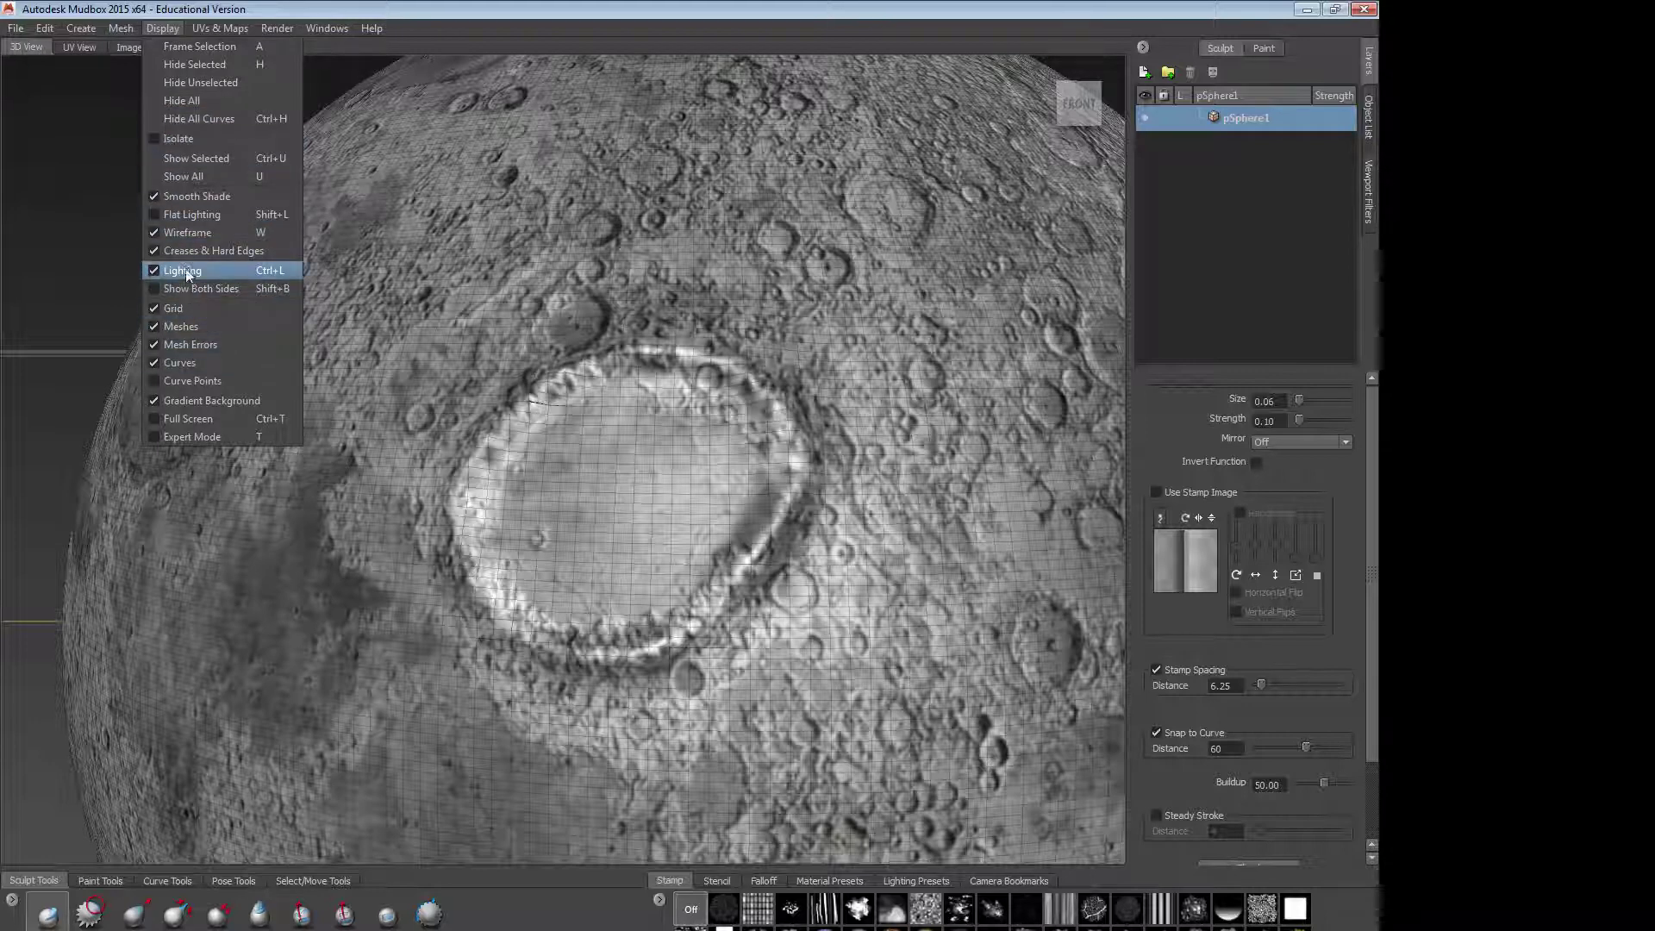
left_click(186, 234)
mouse_move(502, 507)
left_mouse_down("shift")
mouse_move(547, 405)
mouse_move(458, 564)
left_mouse_up("shift")
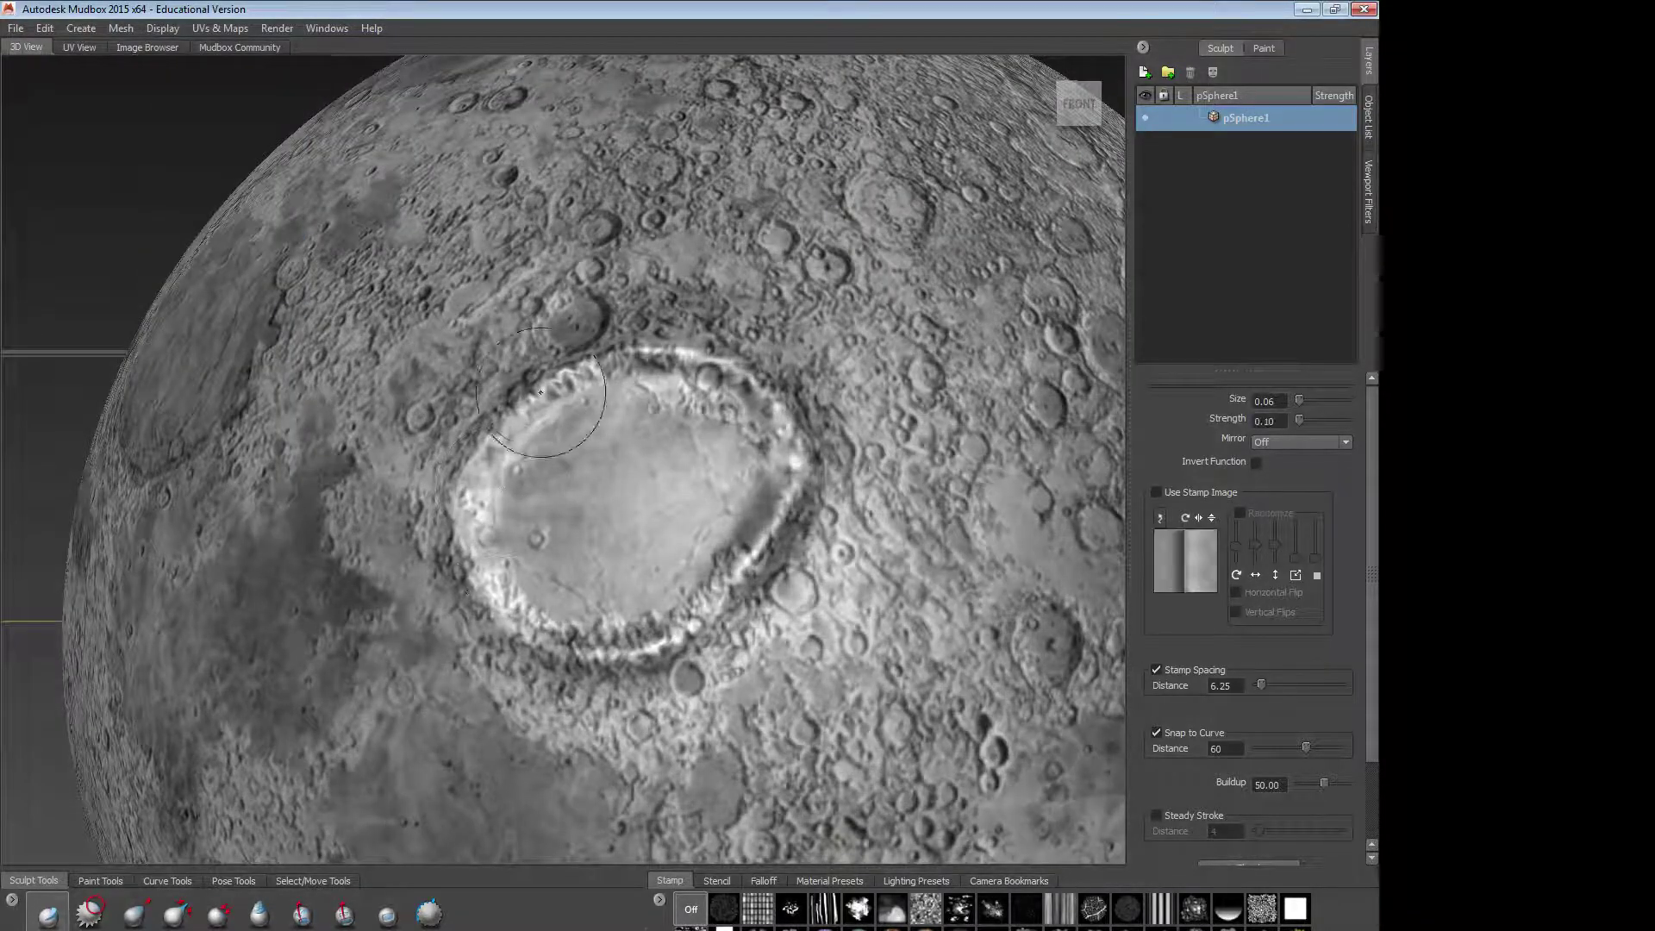
Step: Try sculpting and smoothing a raised ridge on the surface beside the crater, and undo both
left_click_drag(376, 320, 273, 534)
mouse_move(260, 473)
left_mouse_down("shift")
mouse_move(278, 366)
mouse_move(343, 345)
mouse_move(317, 337)
mouse_move(291, 373)
mouse_move(233, 500)
mouse_move(295, 502)
left_mouse_up("shift")
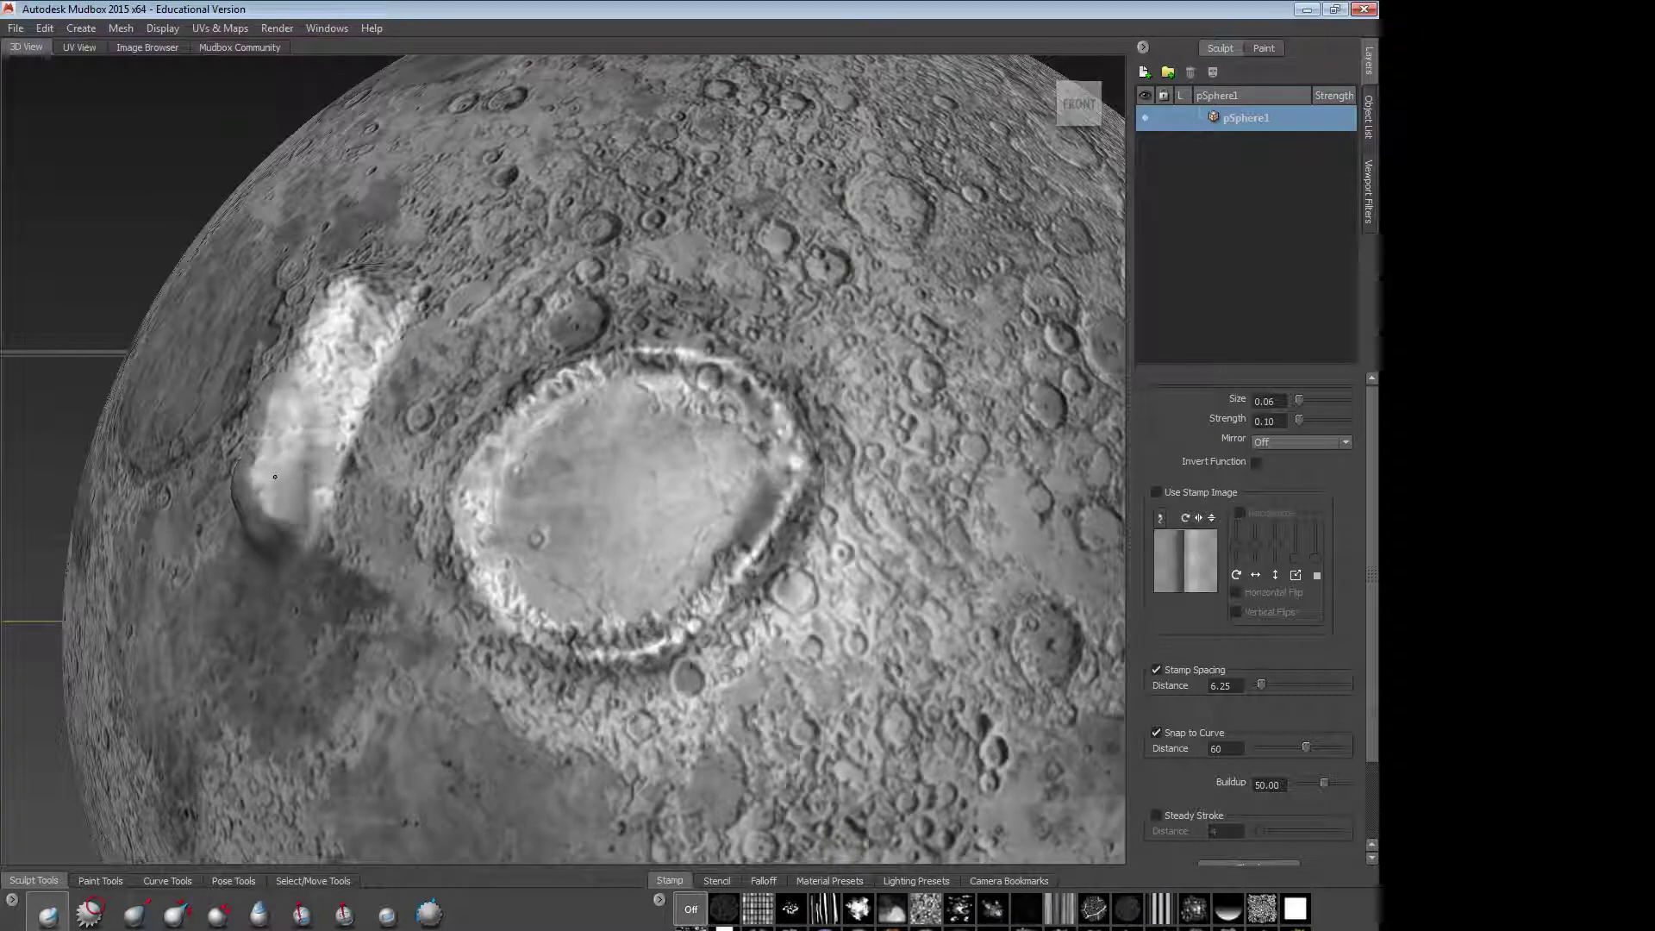
key("ctrl+z")
key("ctrl+z")
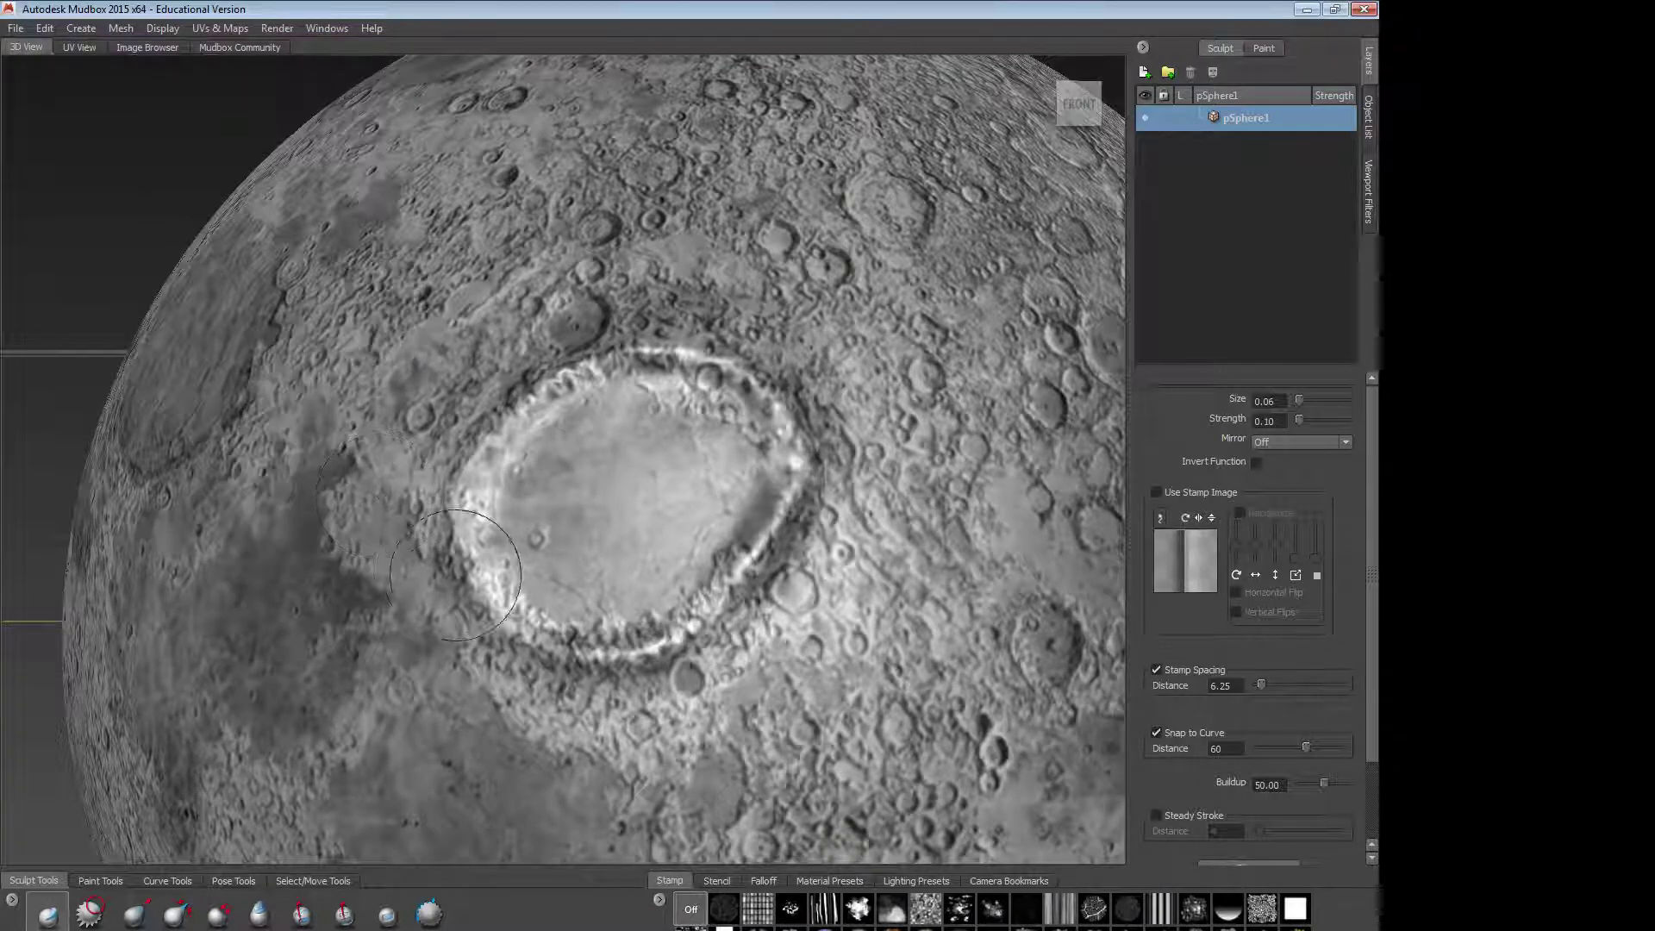
Step: Try sculpt strokes on the crater floor and undo them
mouse_move(556, 488)
left_mouse_down()
mouse_move(559, 515)
mouse_move(636, 547)
mouse_move(543, 574)
mouse_move(560, 550)
mouse_move(721, 561)
mouse_move(662, 572)
mouse_move(668, 644)
mouse_move(655, 580)
left_mouse_up()
key("ctrl+z")
key("ctrl+z")
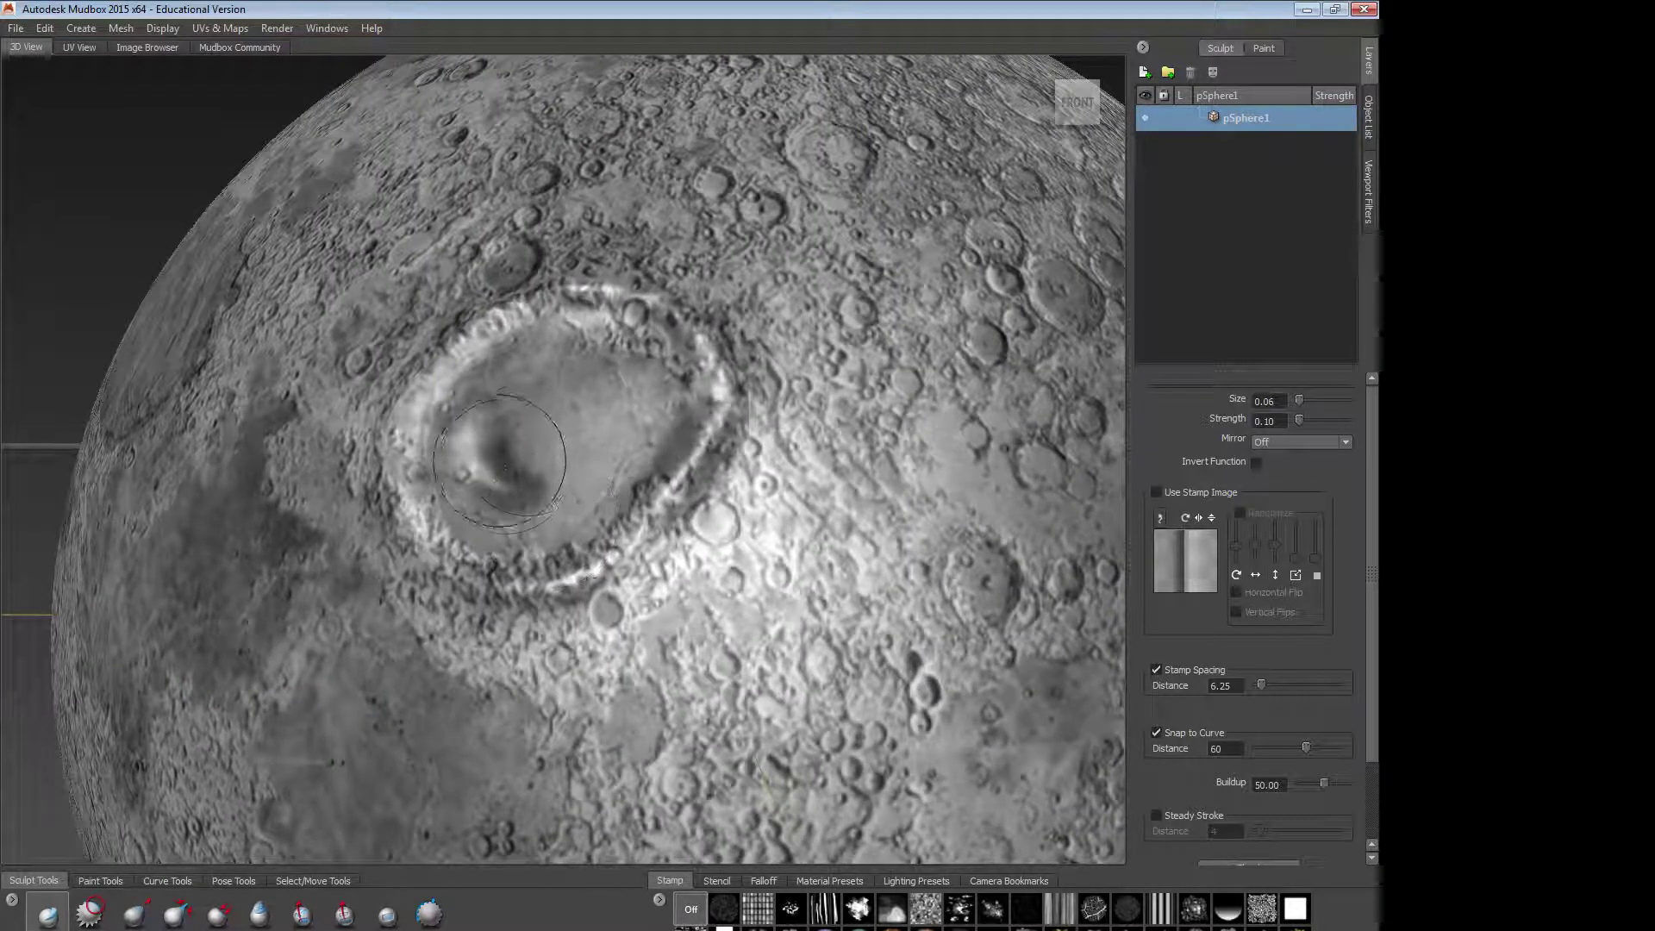
key("ctrl+z")
key("shift")
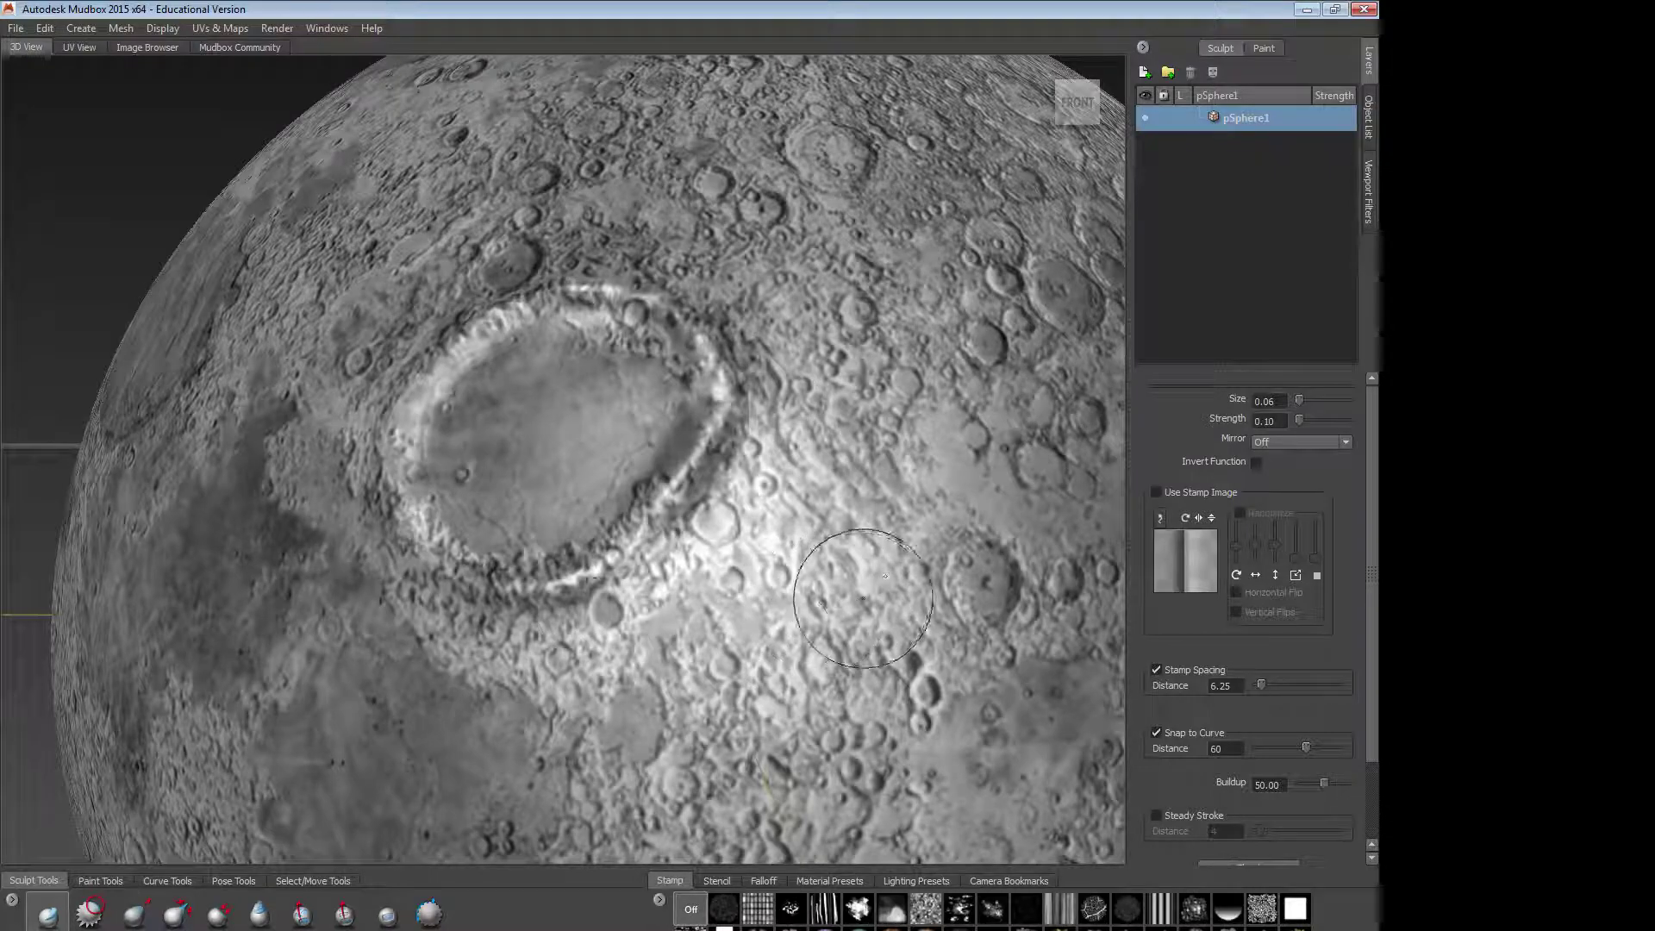
Step: Sculpt the crater's floor with a brush size of 0.14 and smooth it, checking the result on the whole sphere
right_click_drag(928, 568, 767, 577, "alt")
mouse_move(767, 577)
left_mouse_down("alt")
mouse_move(854, 422)
mouse_move(913, 612)
mouse_move(823, 636)
left_mouse_up("alt")
right_click_drag(823, 636, 1026, 691, "alt")
middle_click_drag(1026, 690, 776, 657, "alt")
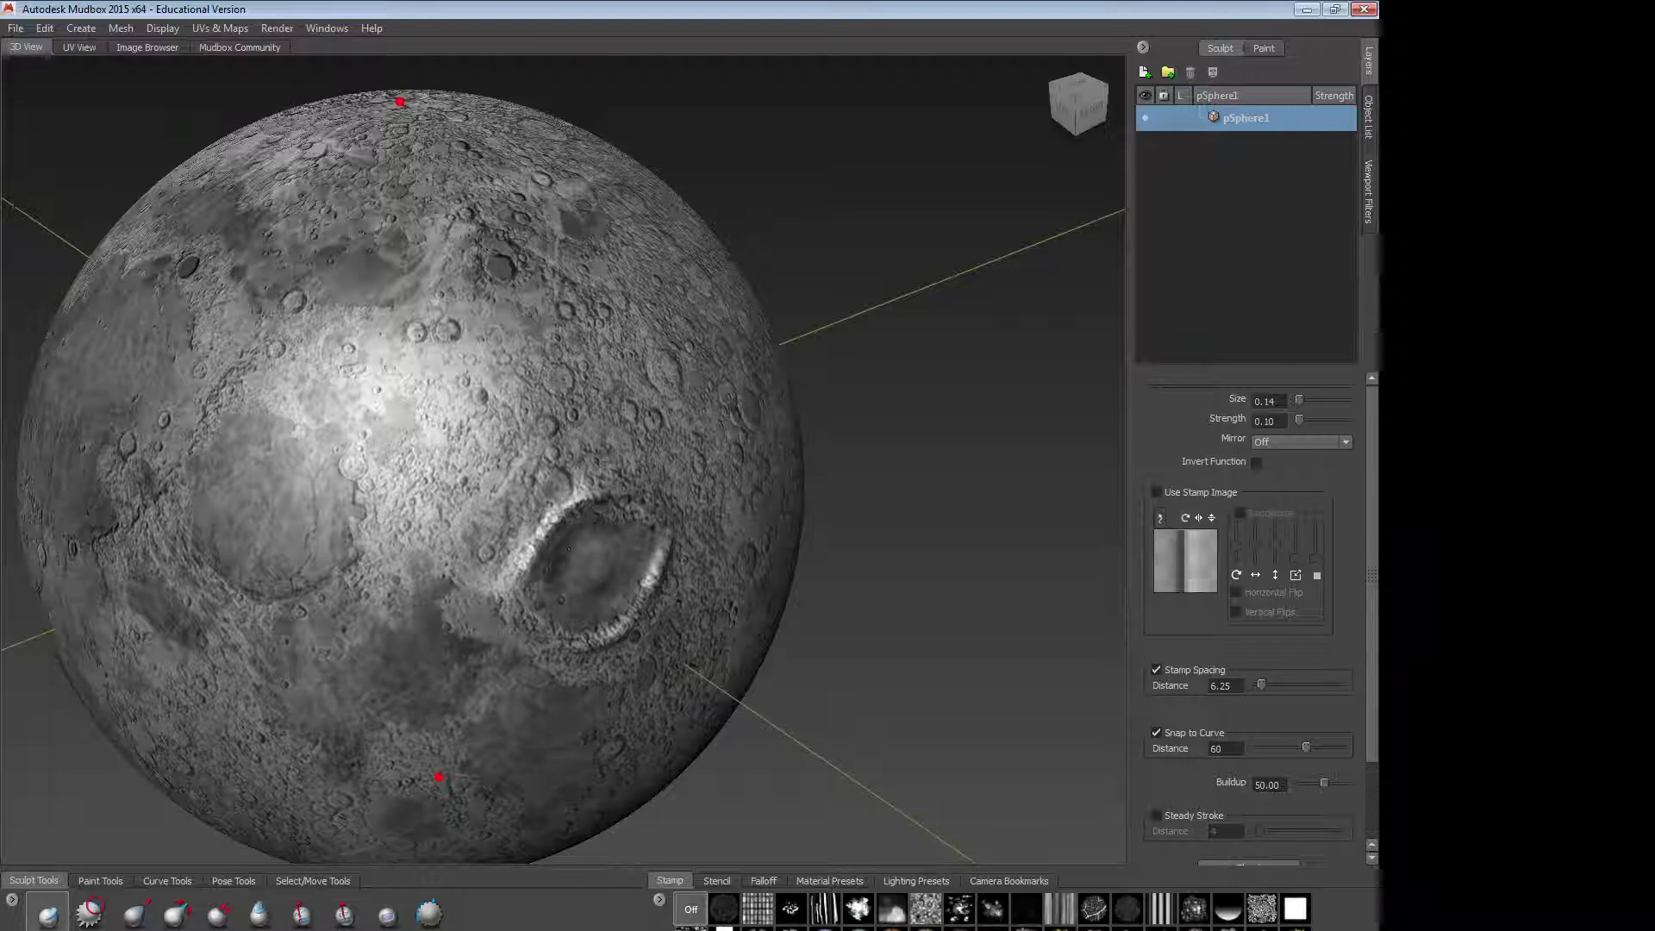
key("shift")
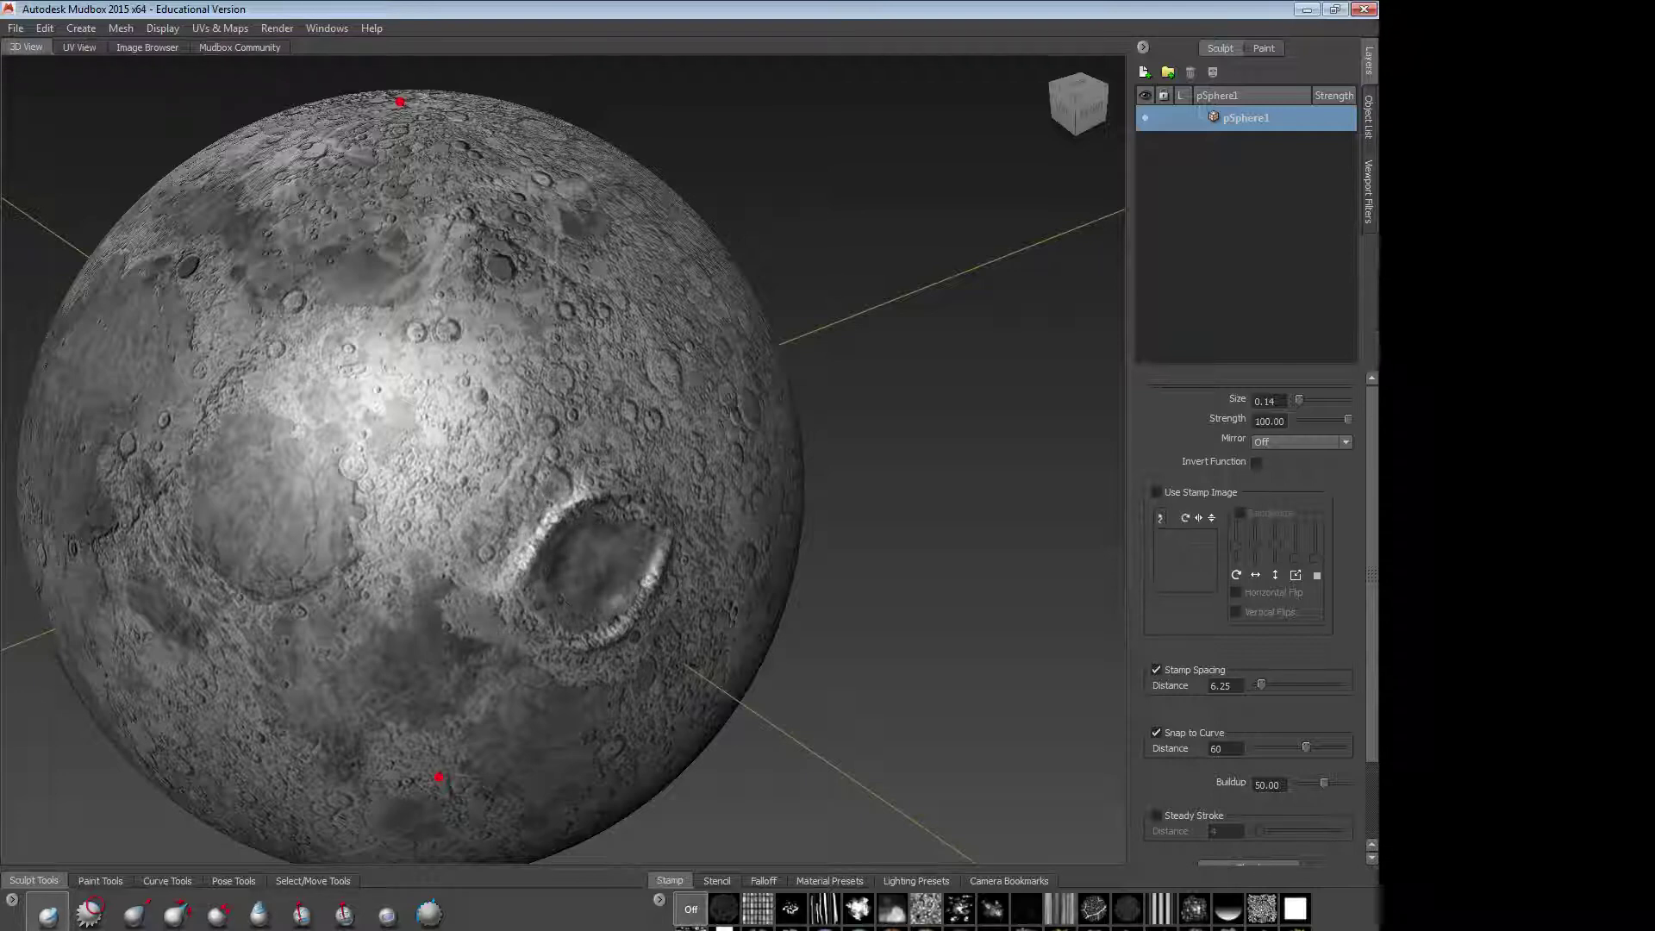
mouse_move(602, 542)
left_mouse_down("alt")
mouse_move(610, 516)
mouse_move(561, 422)
mouse_move(387, 405)
mouse_move(343, 369)
mouse_move(552, 526)
mouse_move(609, 644)
left_mouse_up("alt")
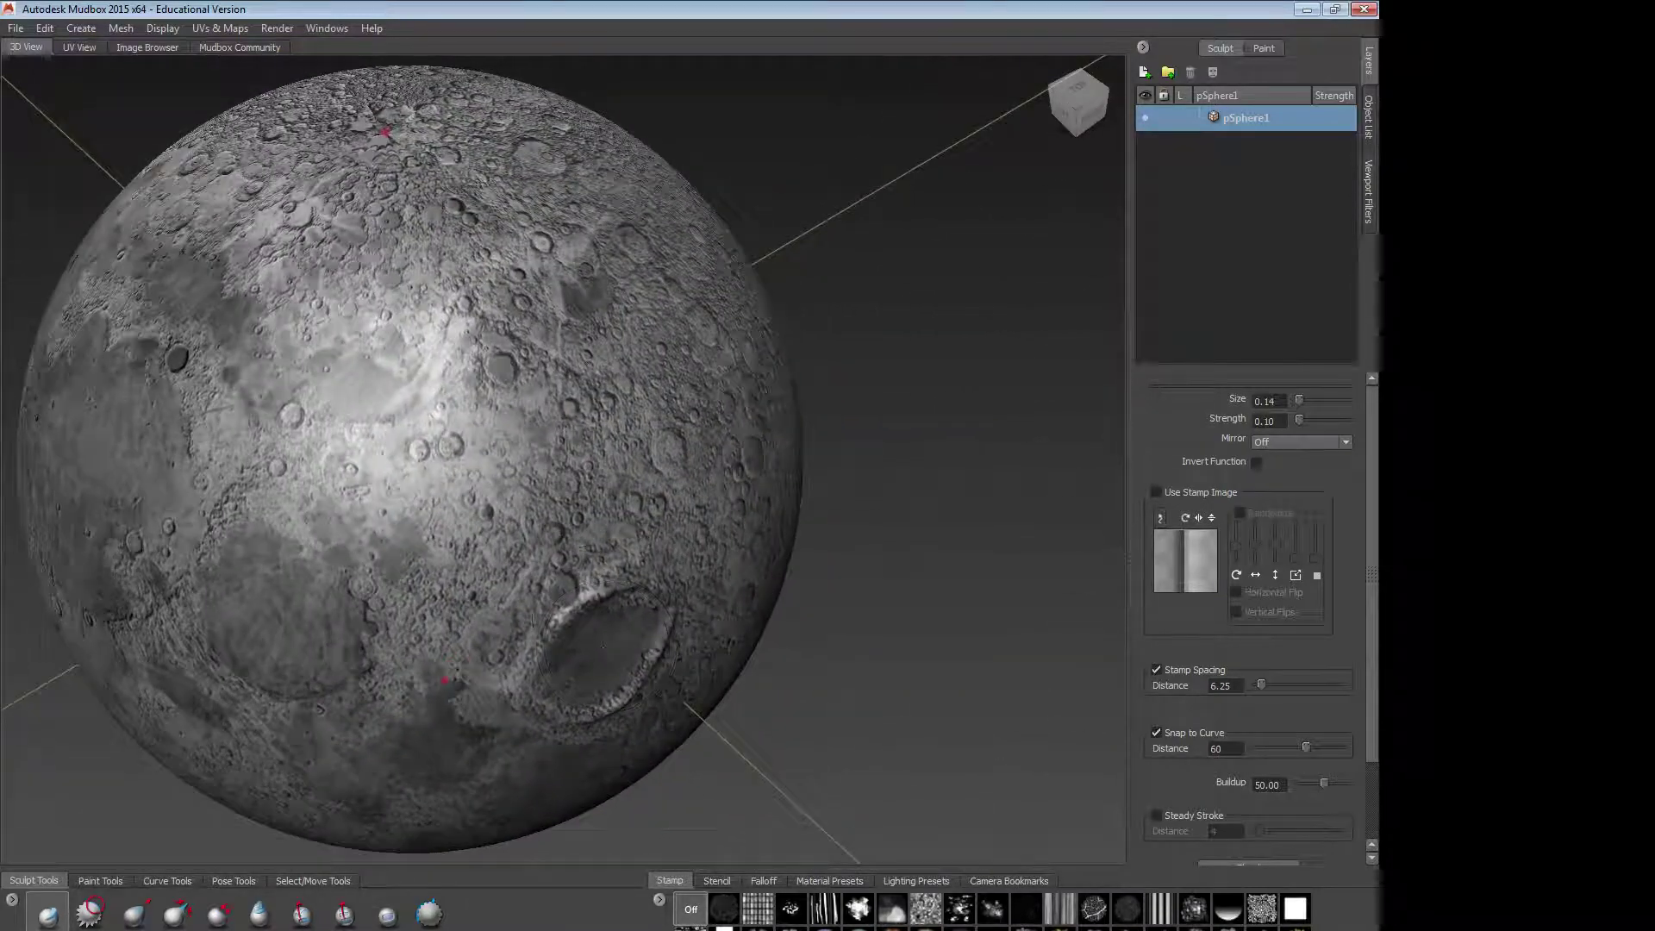
left_click_drag(401, 550, 504, 509, "alt")
right_click_drag(504, 508, 457, 616, "alt")
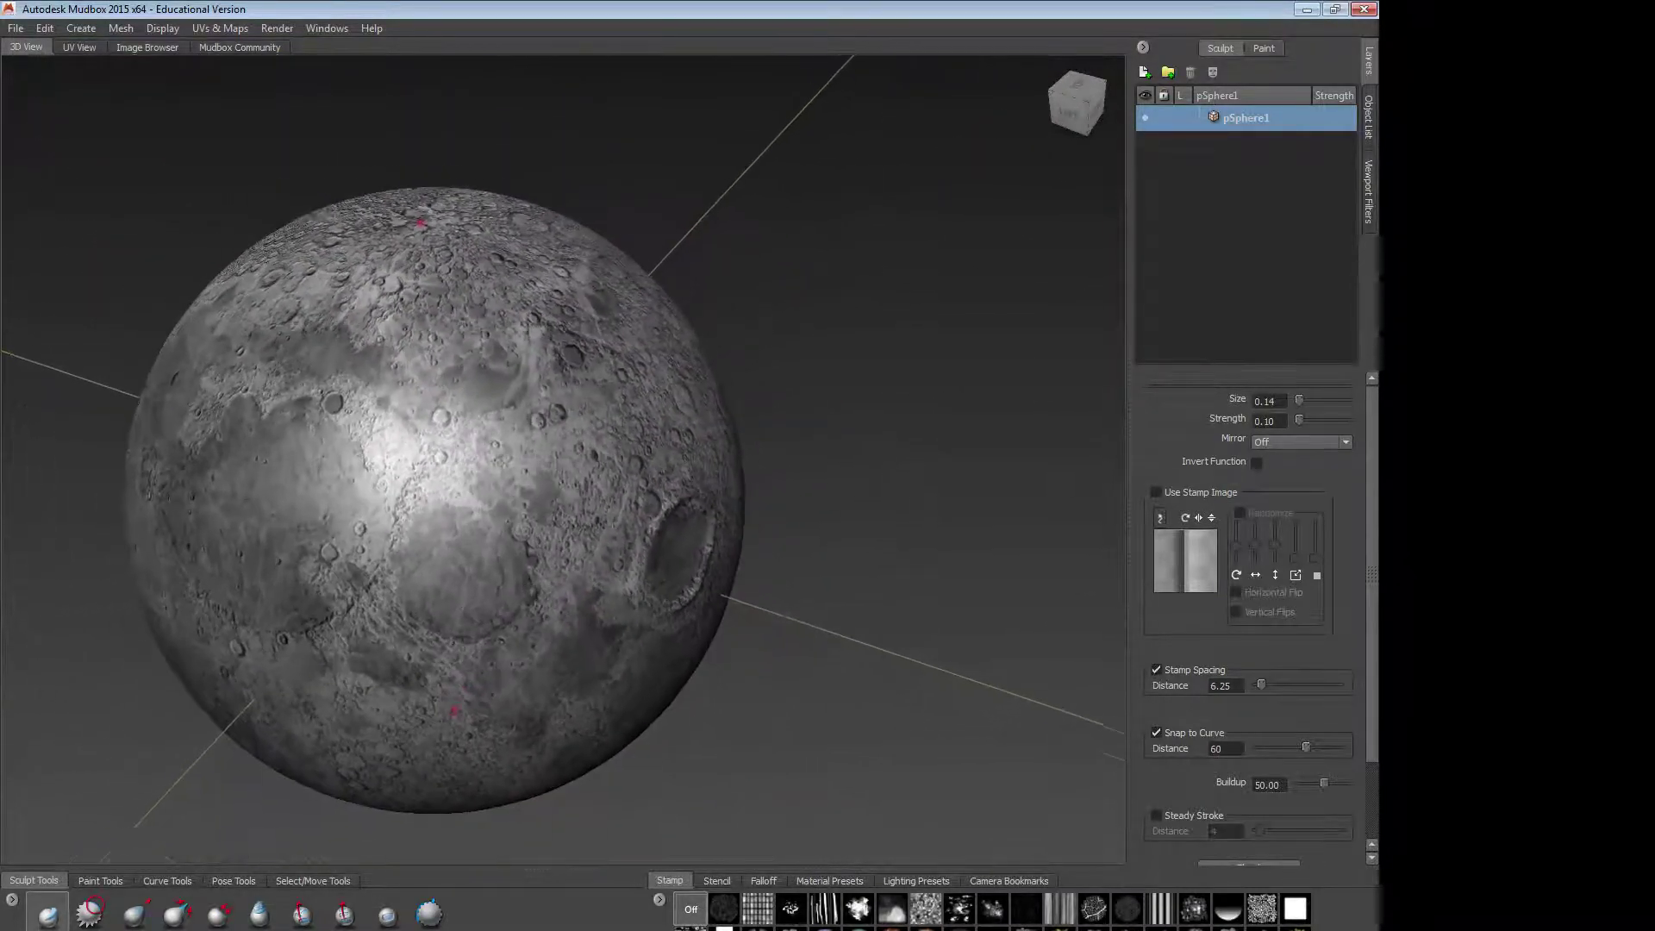
Step: Try pulling the surface outward with the Grab tool near the top of the sphere, and undo it
mouse_move(457, 616)
left_mouse_down("alt")
mouse_move(586, 596)
mouse_move(582, 520)
left_mouse_up("alt")
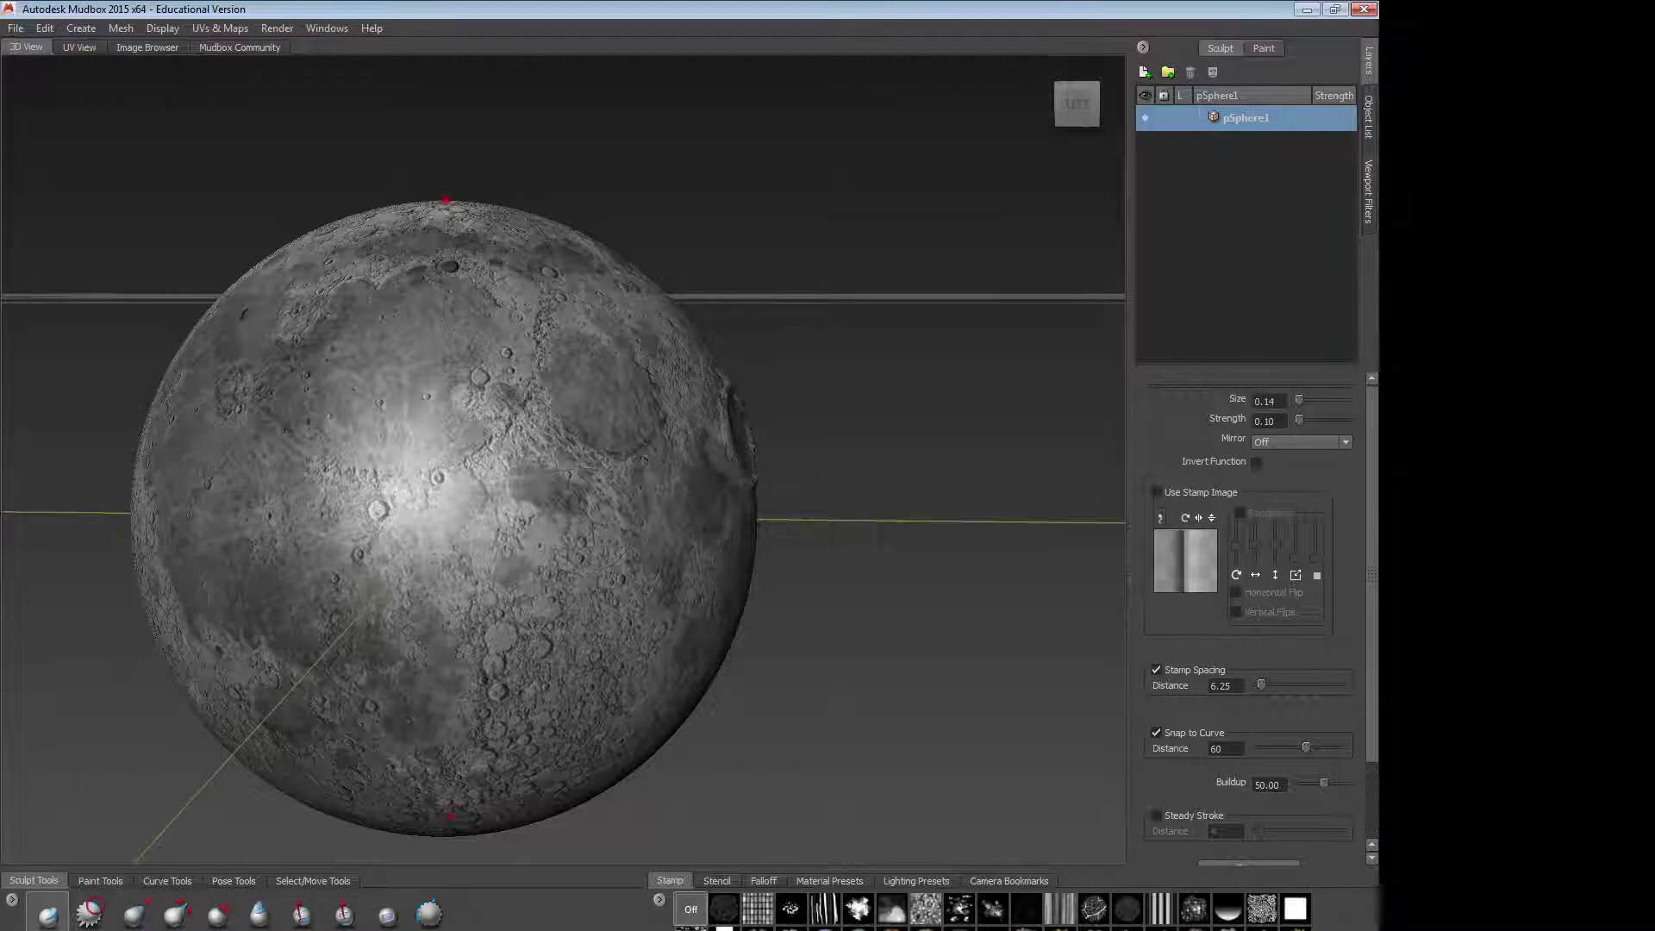
left_click(93, 910)
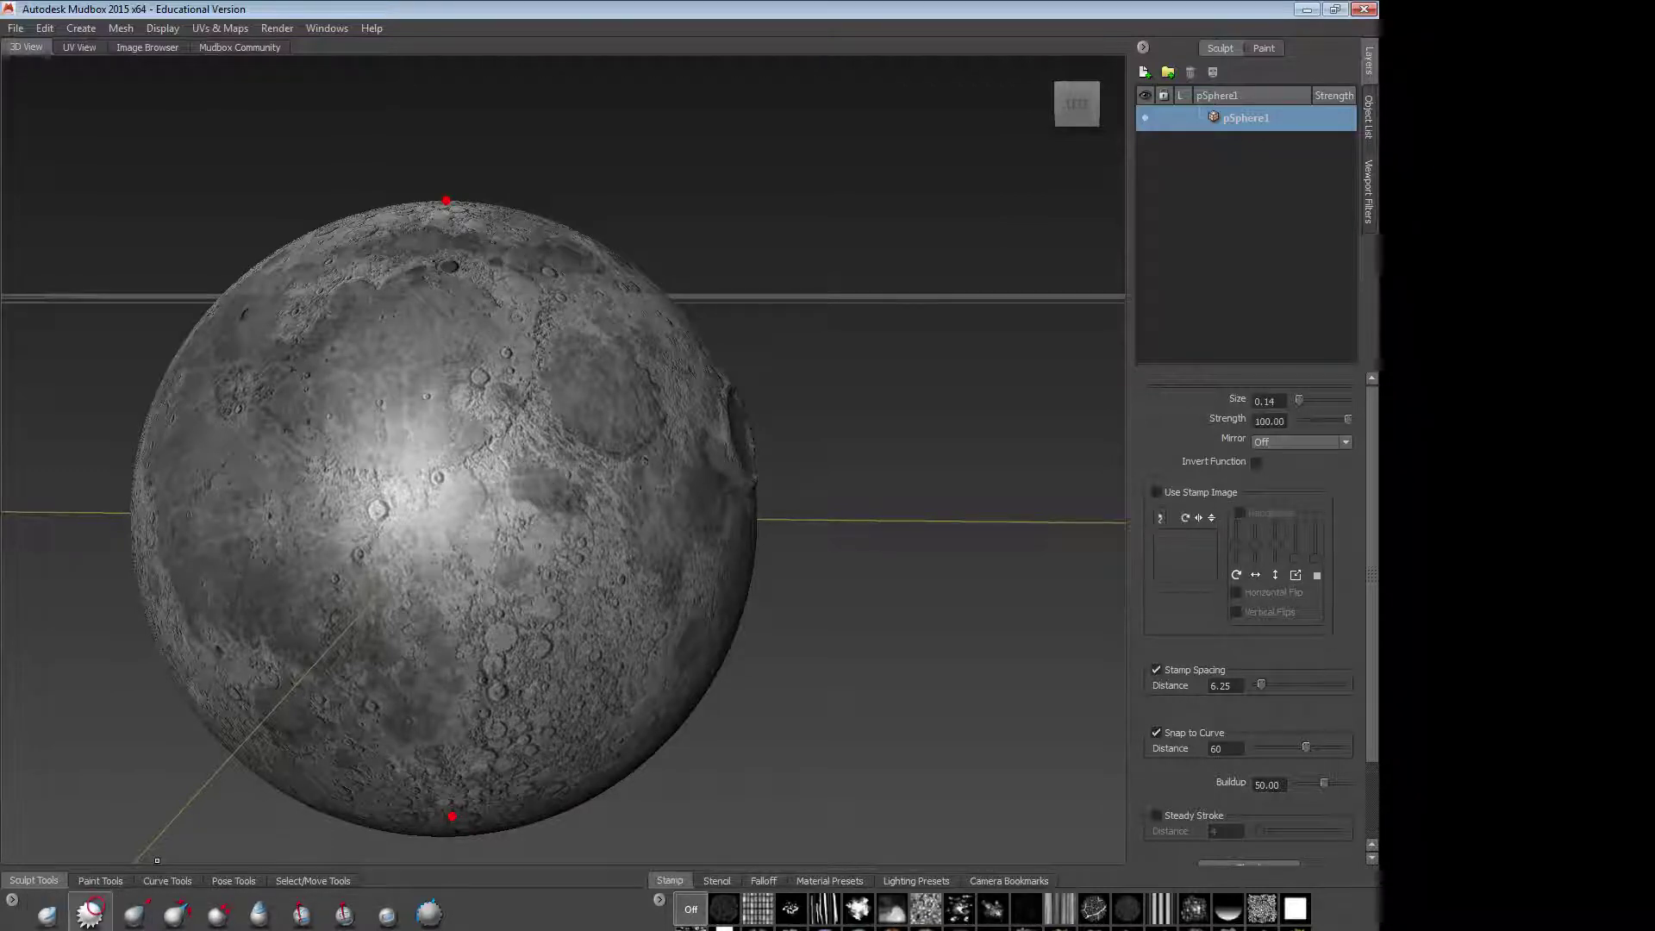
left_click(133, 913)
mouse_move(589, 279)
left_mouse_down()
mouse_move(677, 149)
mouse_move(592, 278)
mouse_move(887, 171)
left_mouse_up()
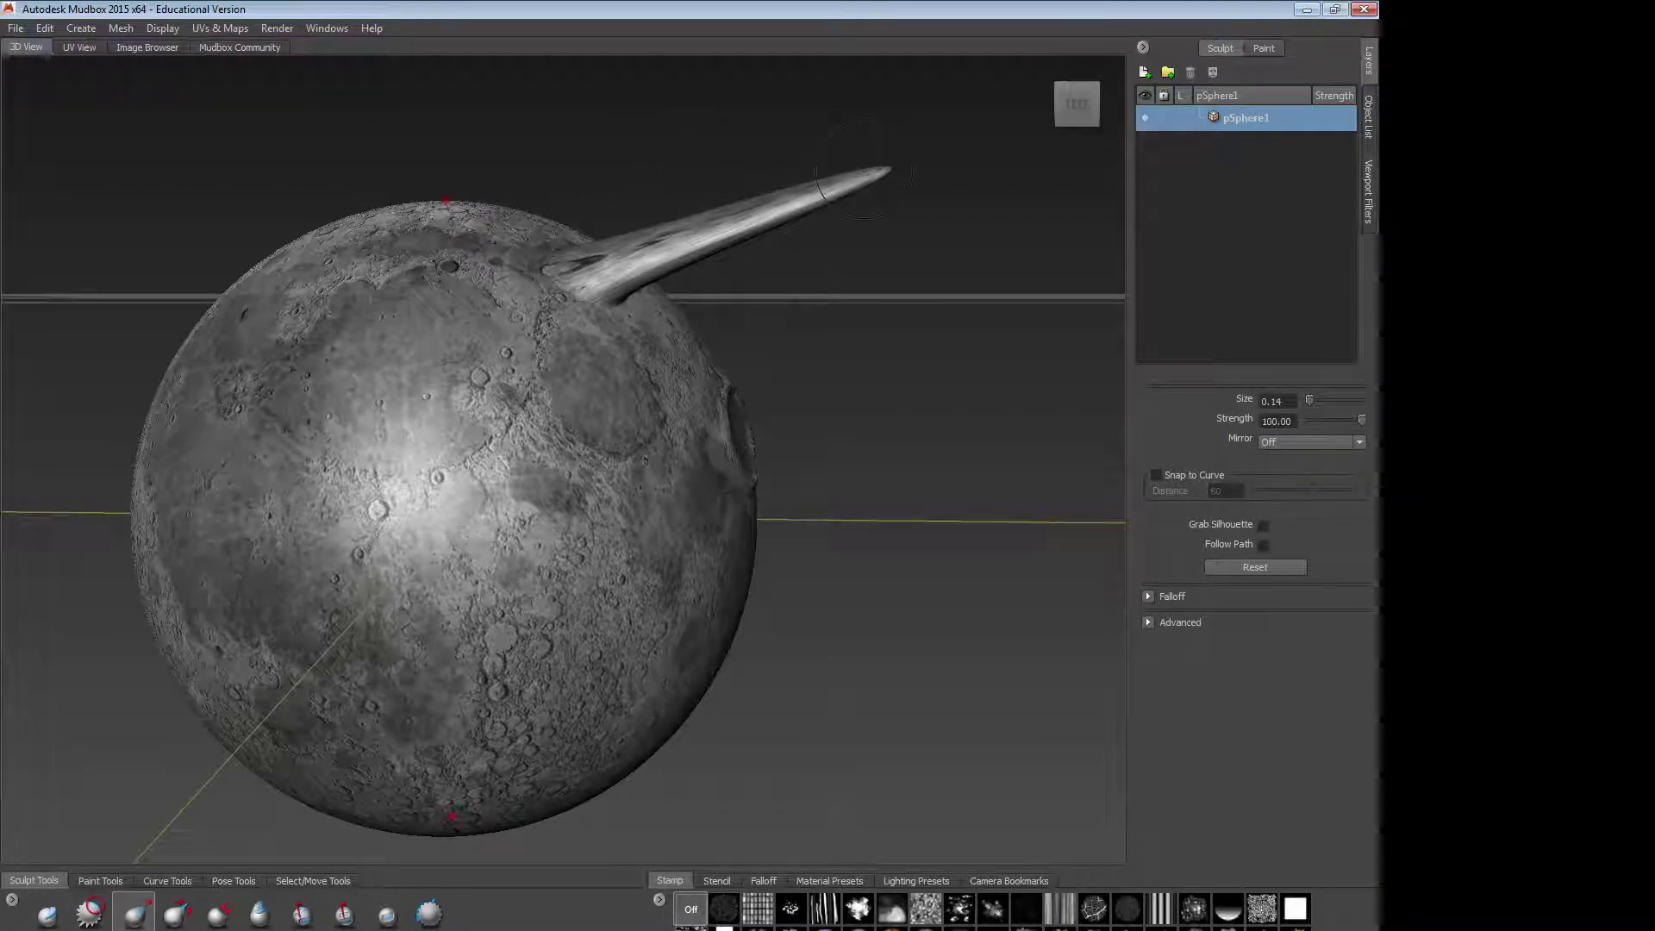
key("ctrl+z")
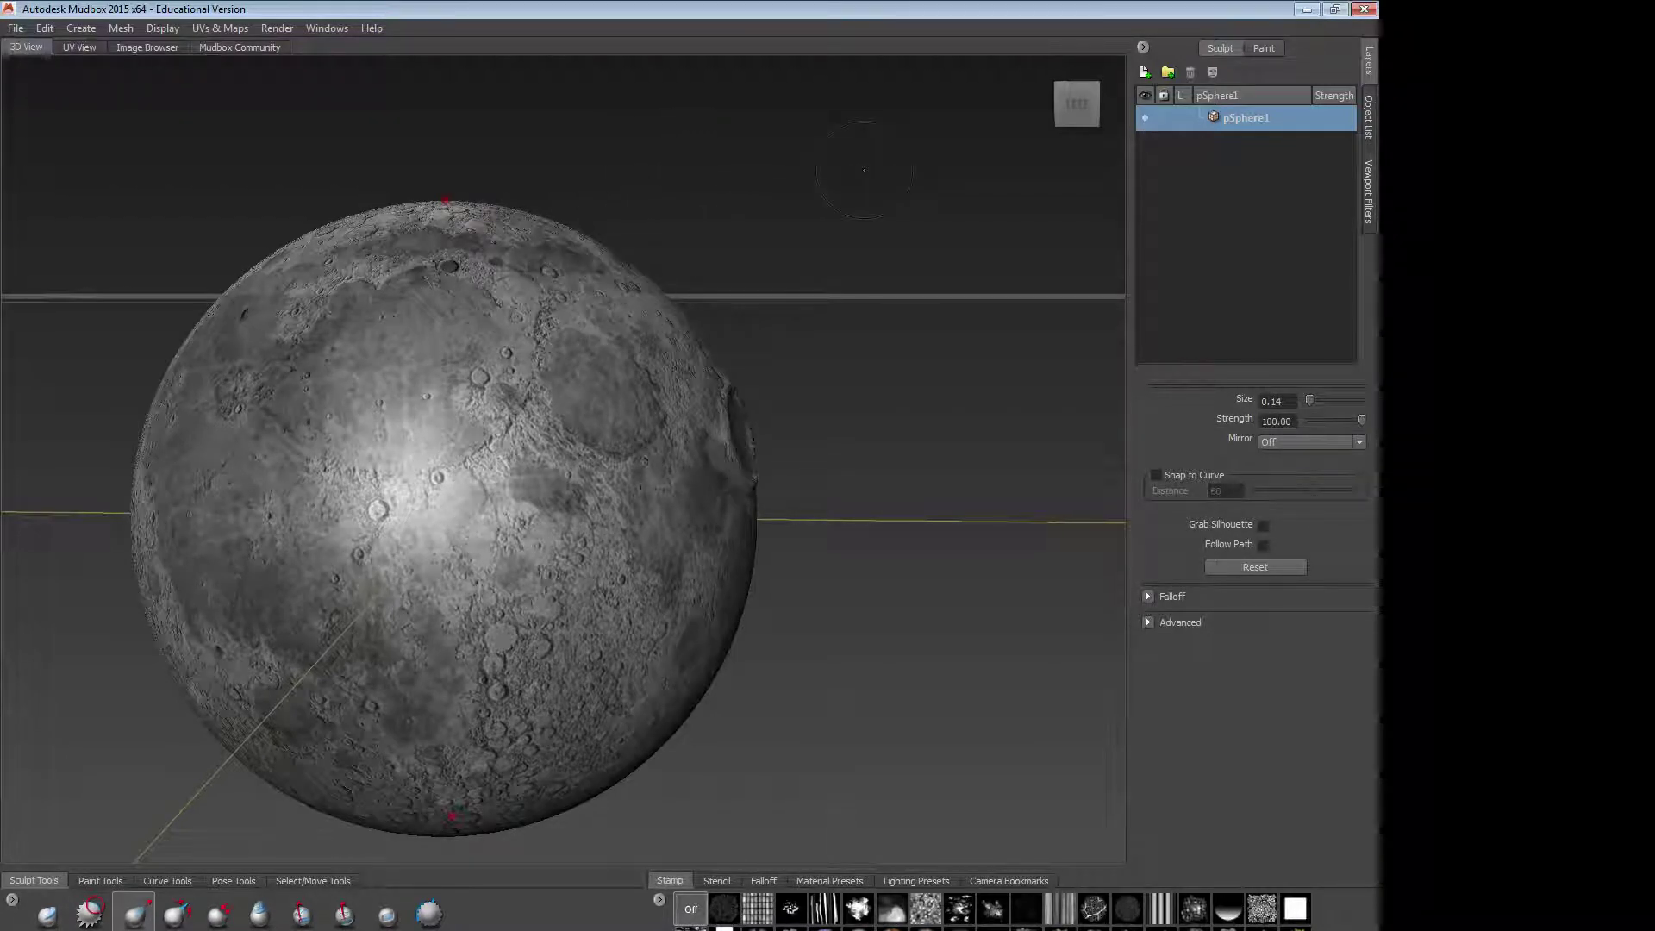
Step: Try a Pinch stroke on the large crater and undo it
left_click(173, 915)
left_click_drag(672, 495, 506, 515, "alt")
right_click_drag(507, 515, 675, 576, "alt")
left_click_drag(562, 550, 620, 507)
key("ctrl+z")
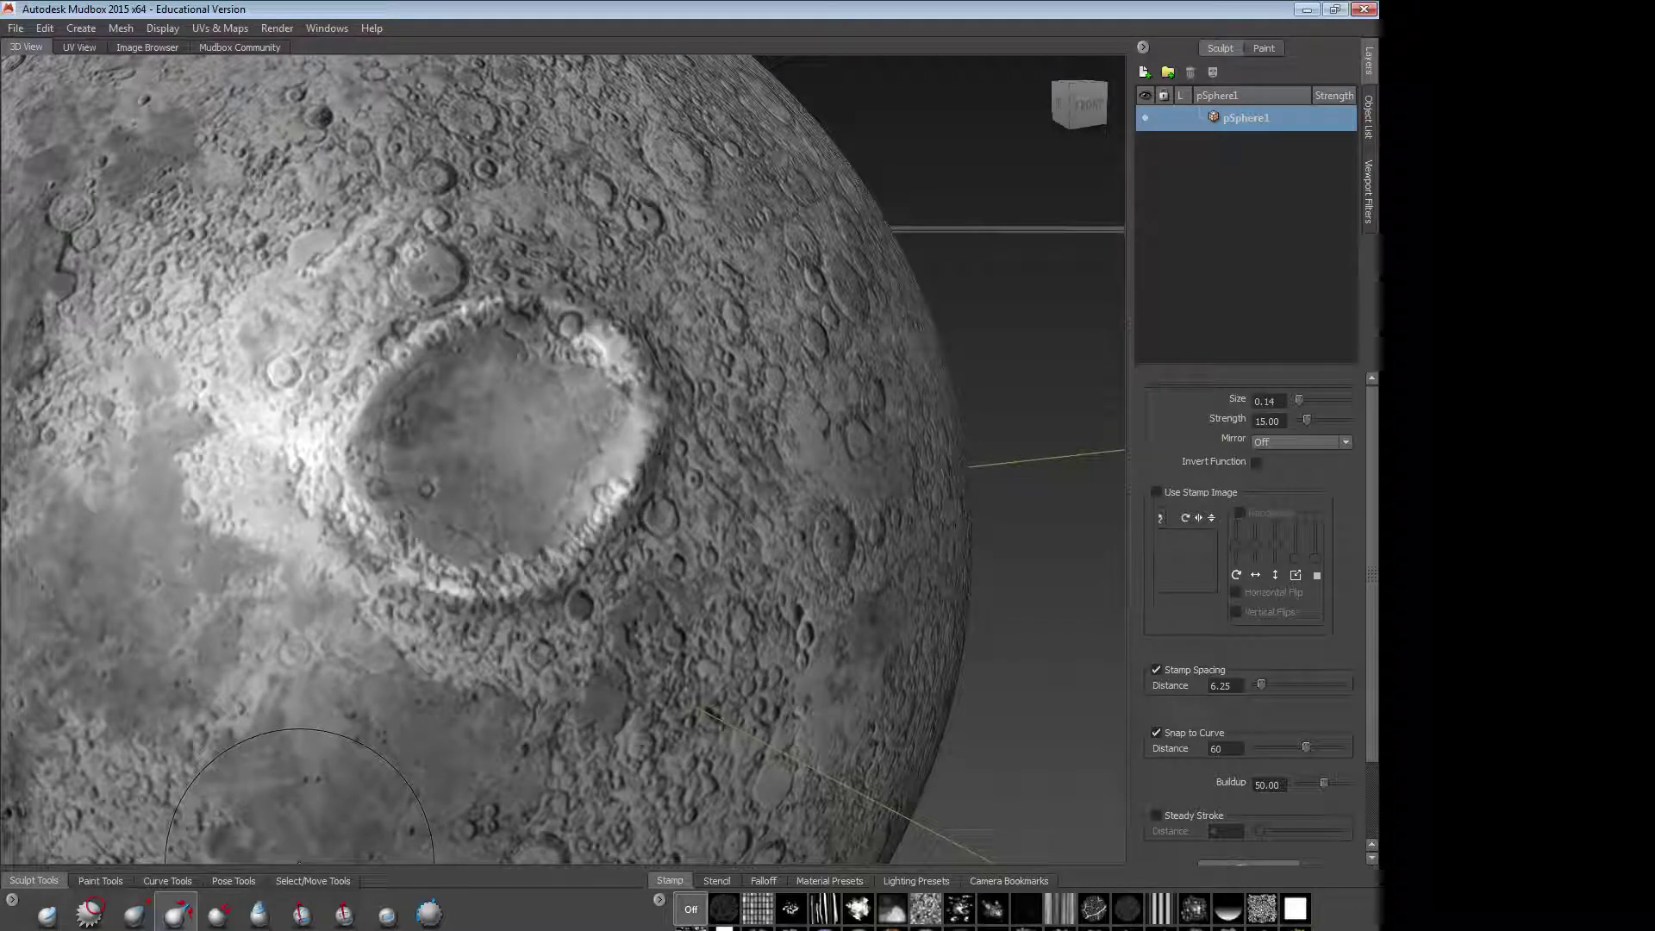
Step: Try Foamy strokes on the surface beside the crater, lowering the strength to 0.10 for the second, and undo them
left_click(261, 923)
left_click_drag(687, 670, 668, 689)
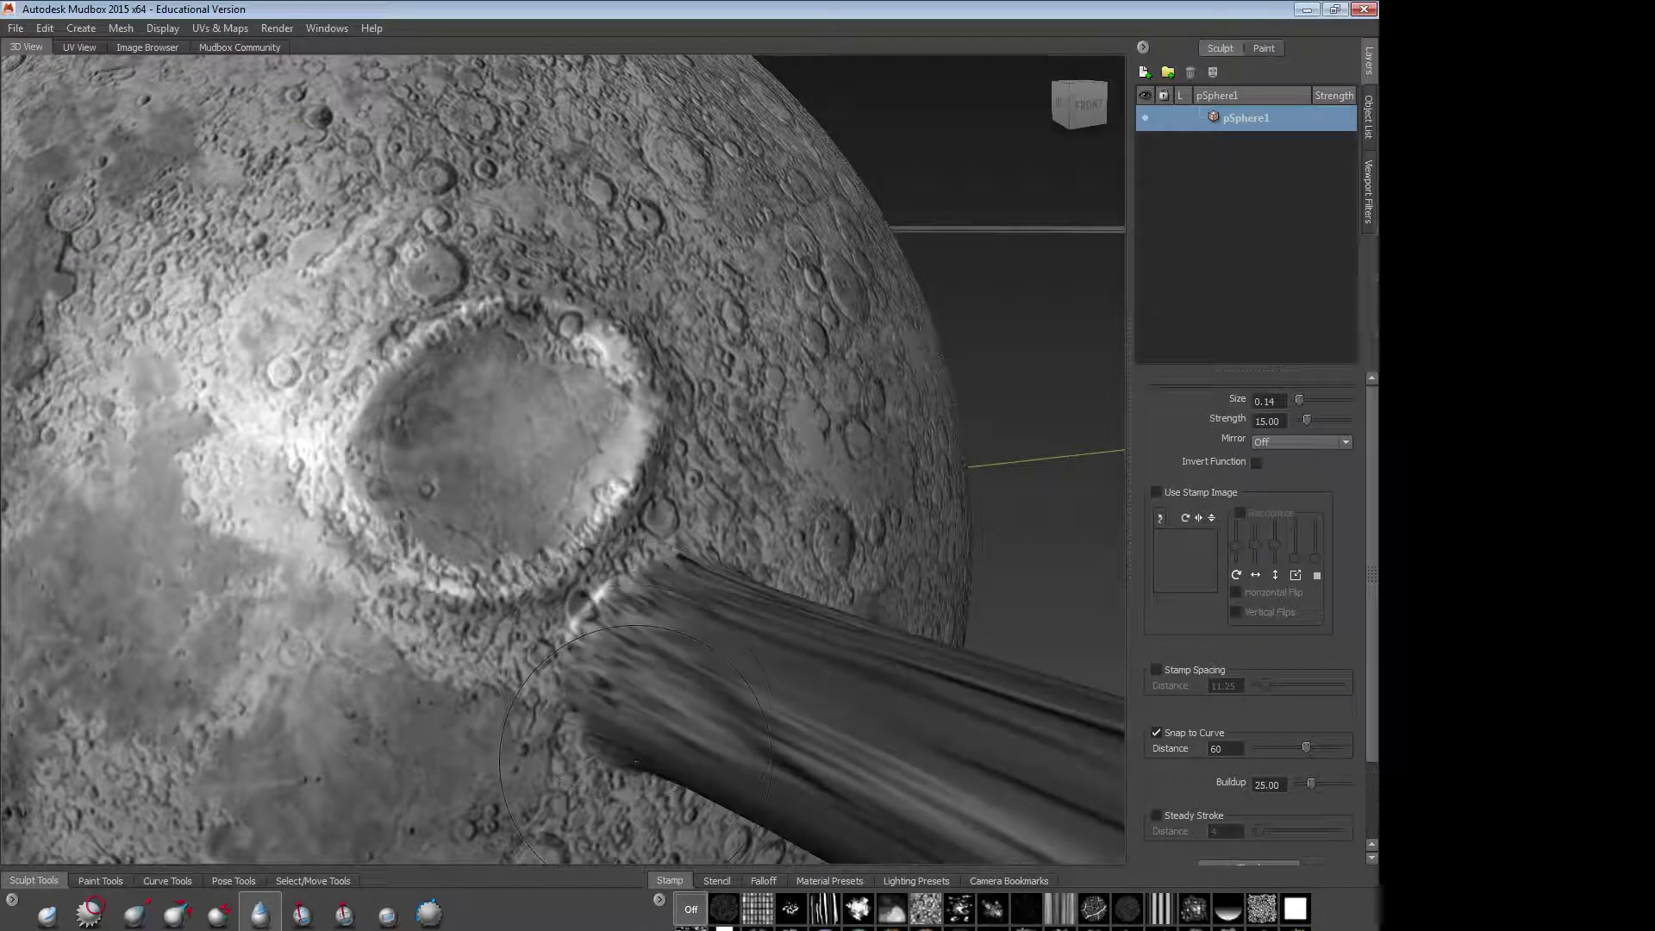
key("ctrl+z")
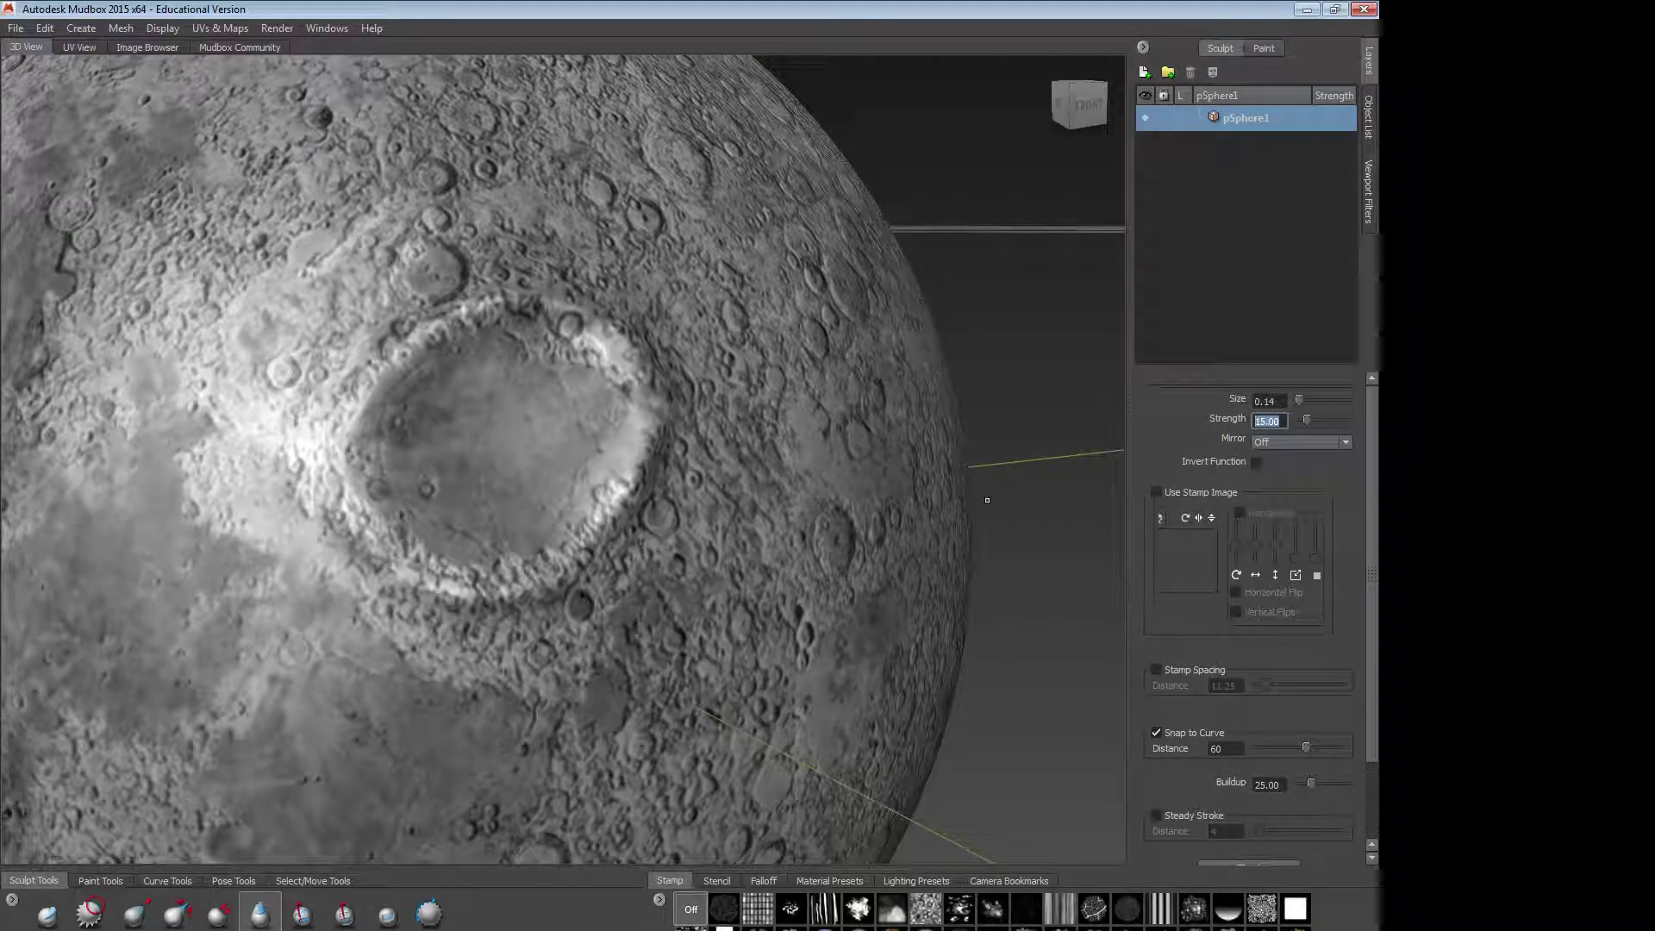
mouse_move(687, 608)
left_mouse_down()
mouse_move(714, 607)
mouse_move(700, 609)
mouse_move(710, 676)
left_mouse_up()
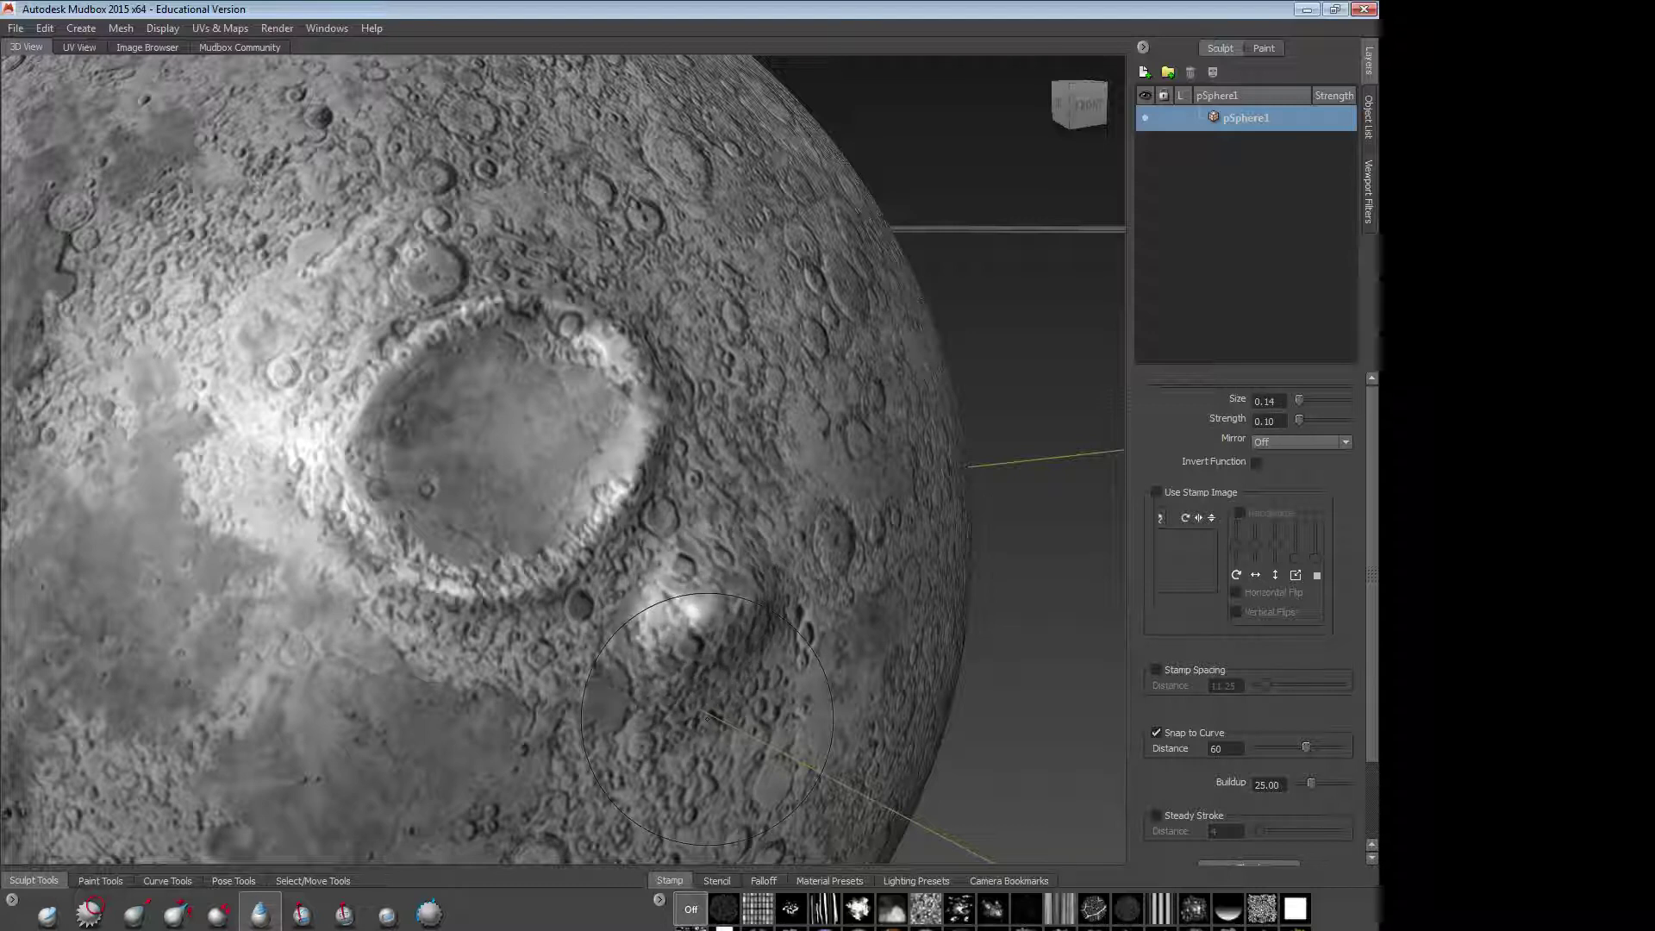
key("ctrl+z")
key("ctrl+z")
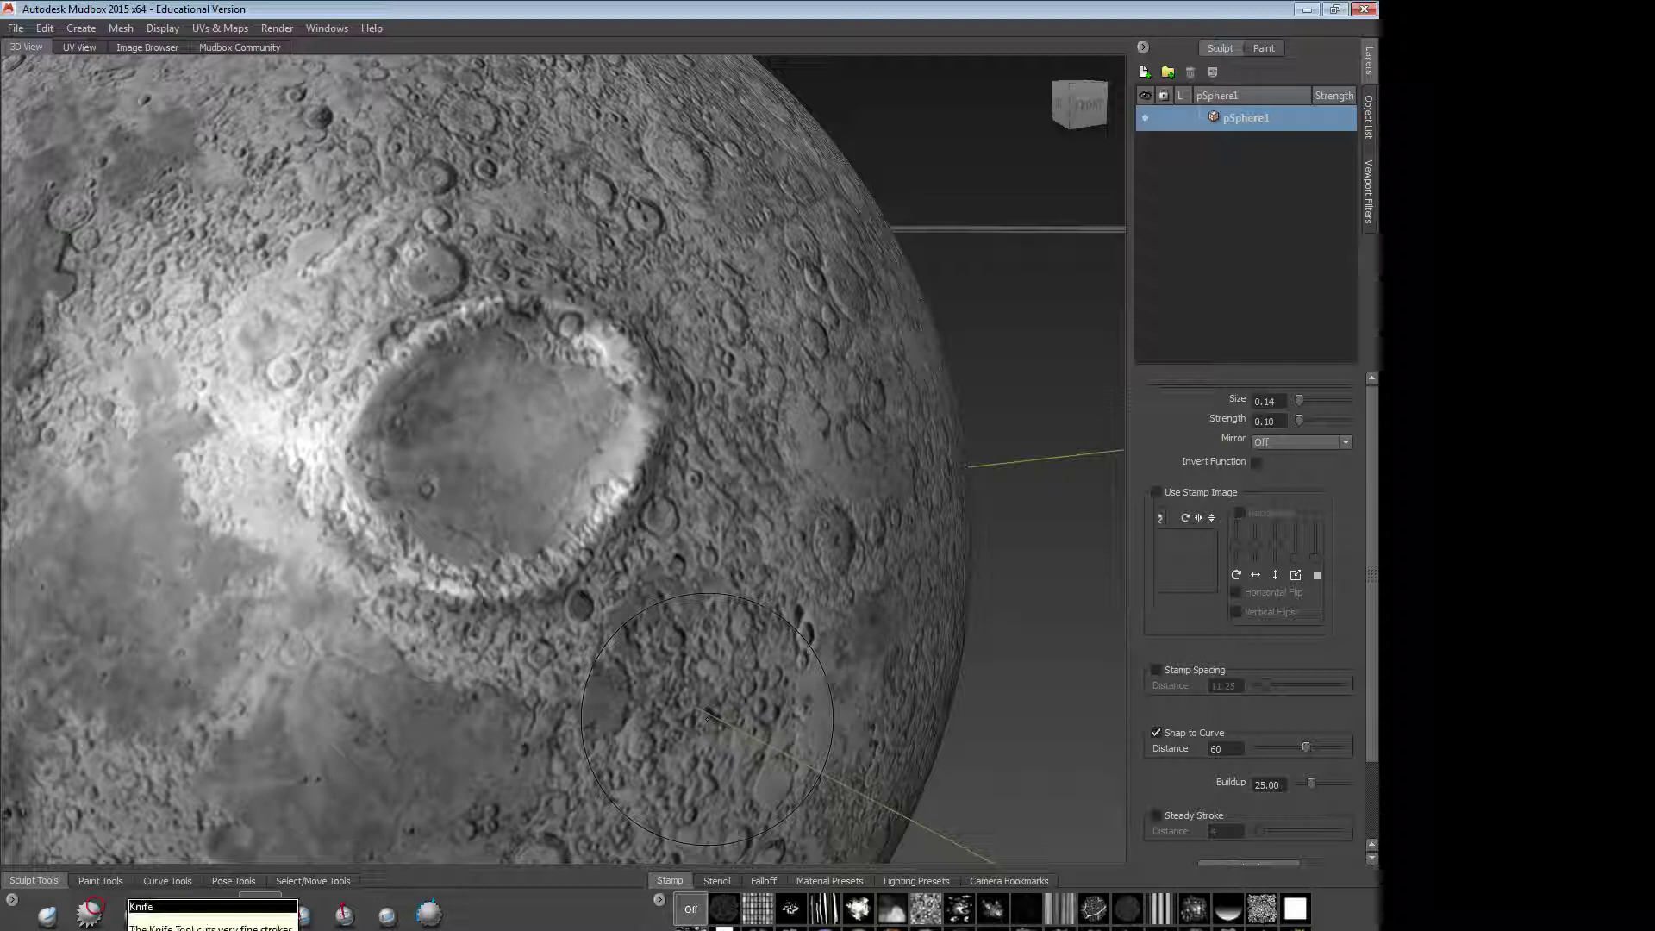
Step: Try a Knife stroke along the large crater's edge and undo it
left_click(127, 929)
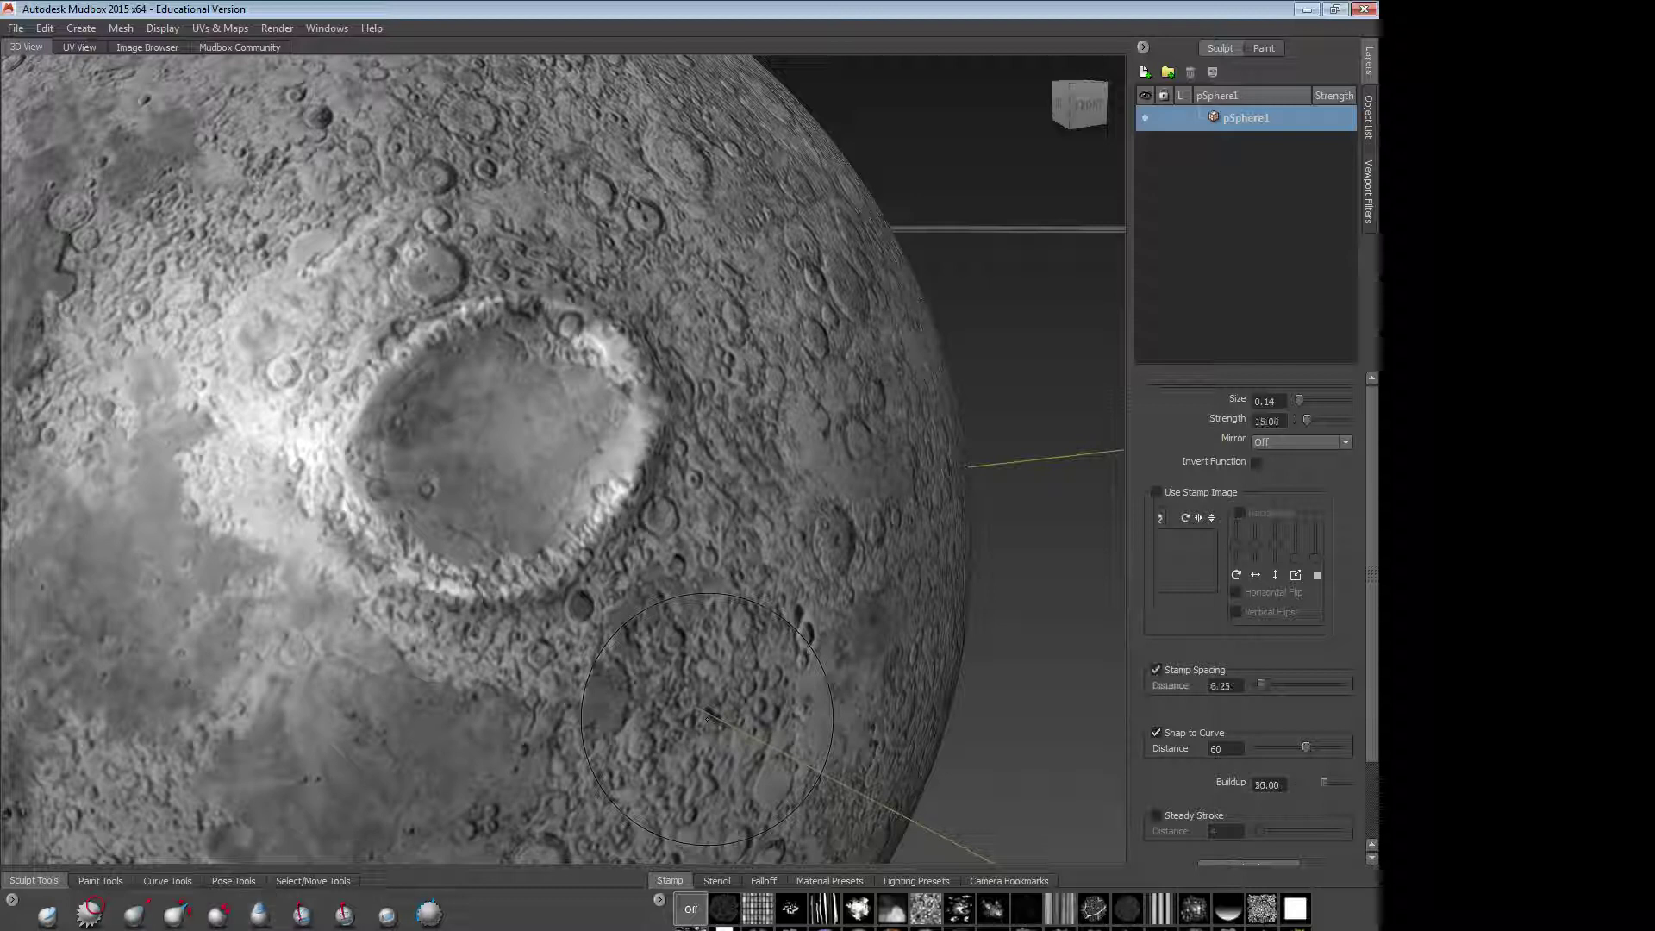
left_click(133, 917)
mouse_move(309, 305)
left_mouse_down()
mouse_move(224, 557)
mouse_move(222, 681)
left_mouse_up()
key("ctrl+z")
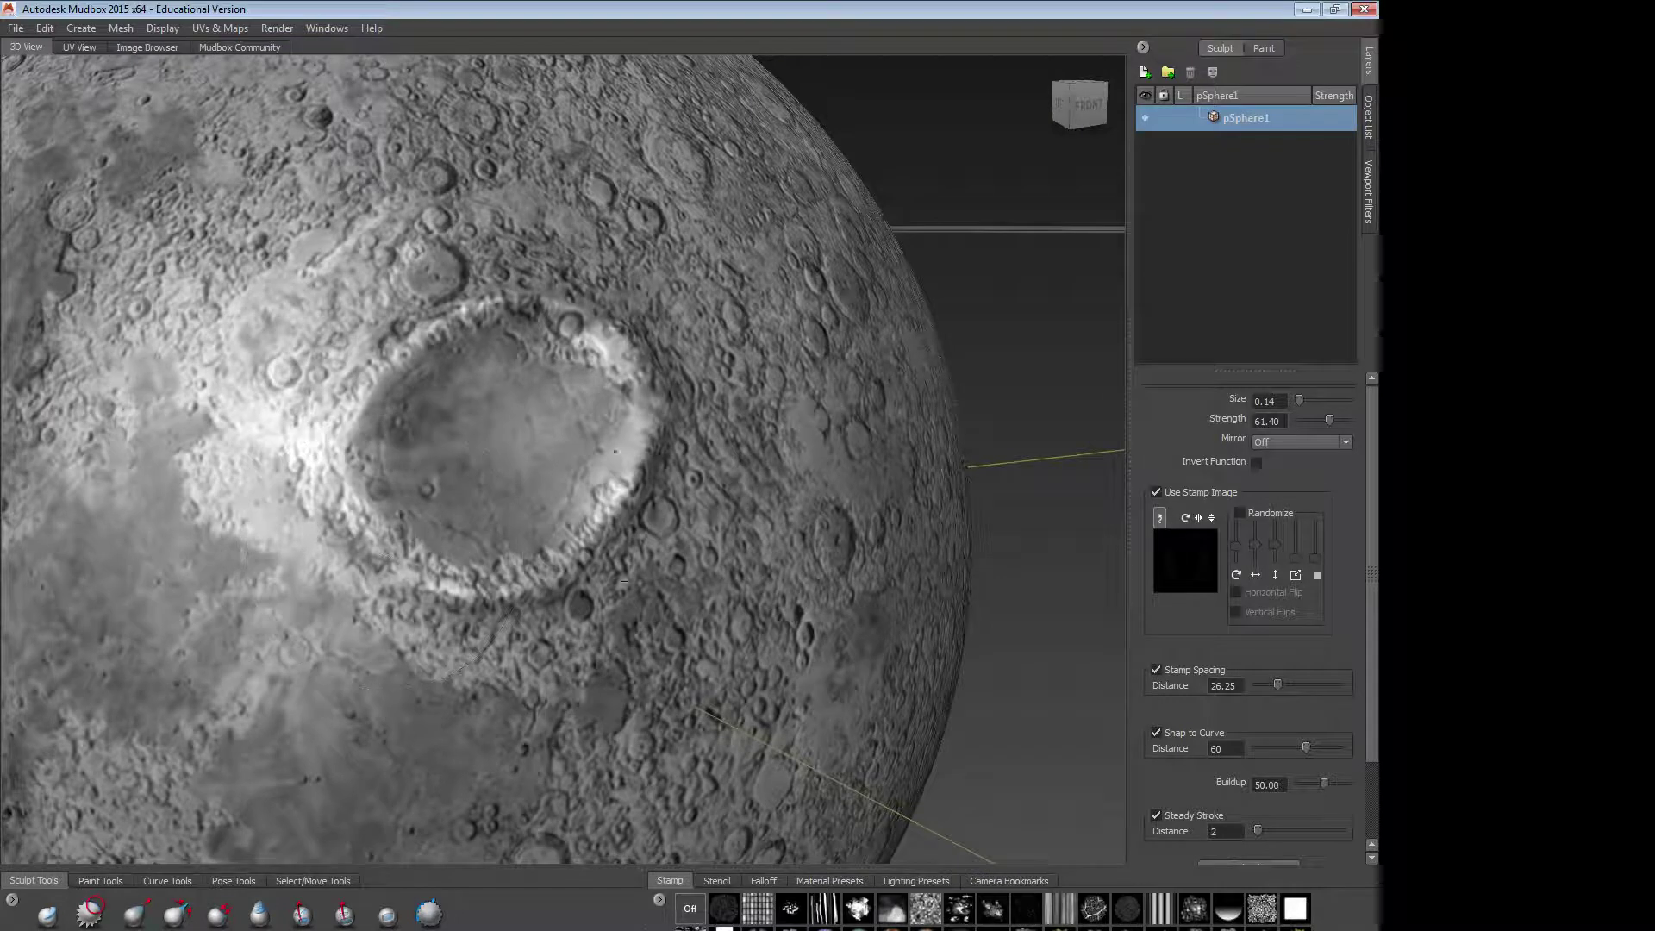
Step: Carve around the large crater's edge with the Knife at strength 0.20, and smooth away the excess mark beside it
double_click(1276, 420)
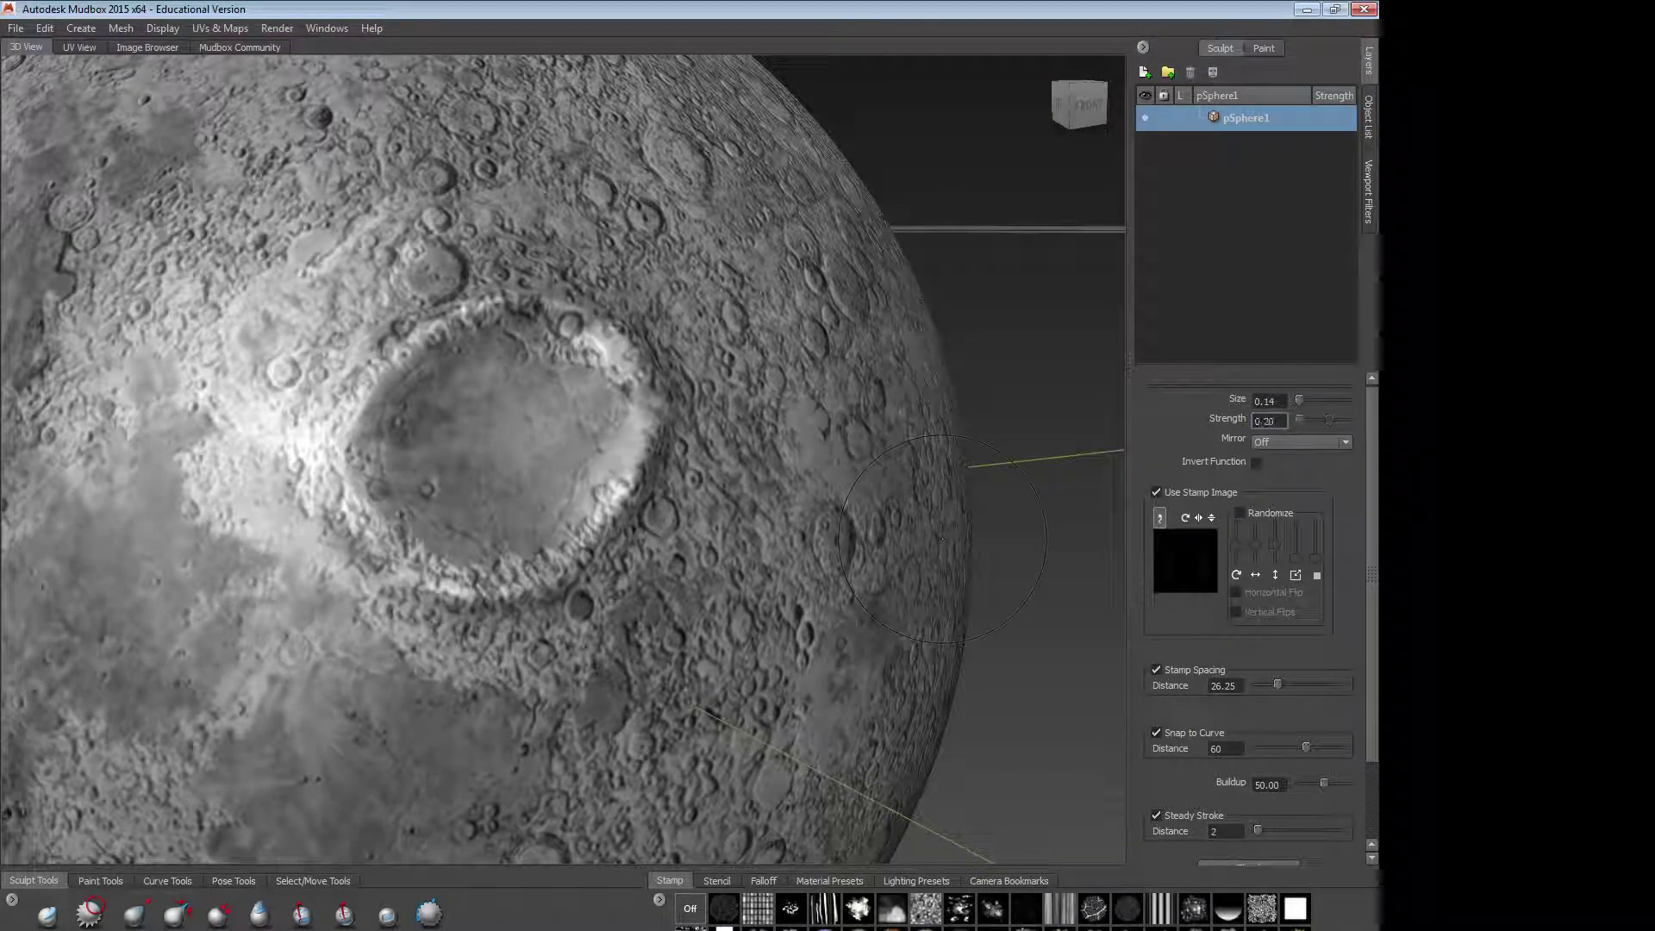
mouse_move(263, 367)
left_mouse_down()
mouse_move(239, 594)
mouse_move(262, 561)
mouse_move(259, 594)
mouse_move(211, 617)
left_mouse_up()
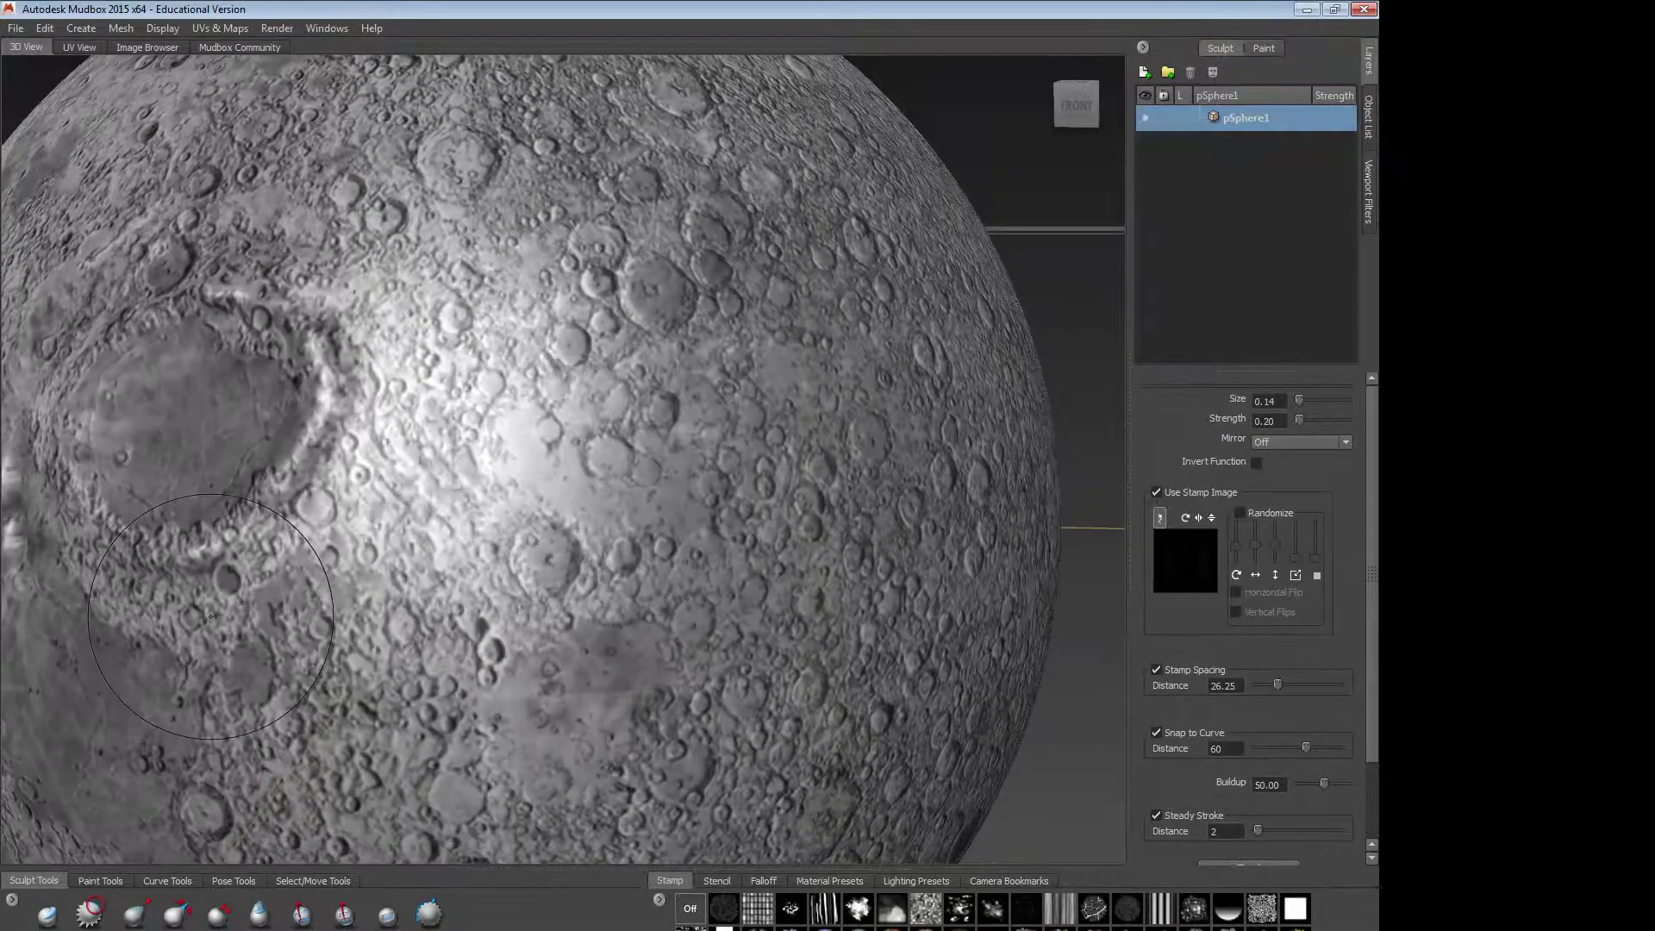
right_click_drag(210, 617, 155, 614, "alt")
middle_click_drag(155, 614, 409, 624, "alt")
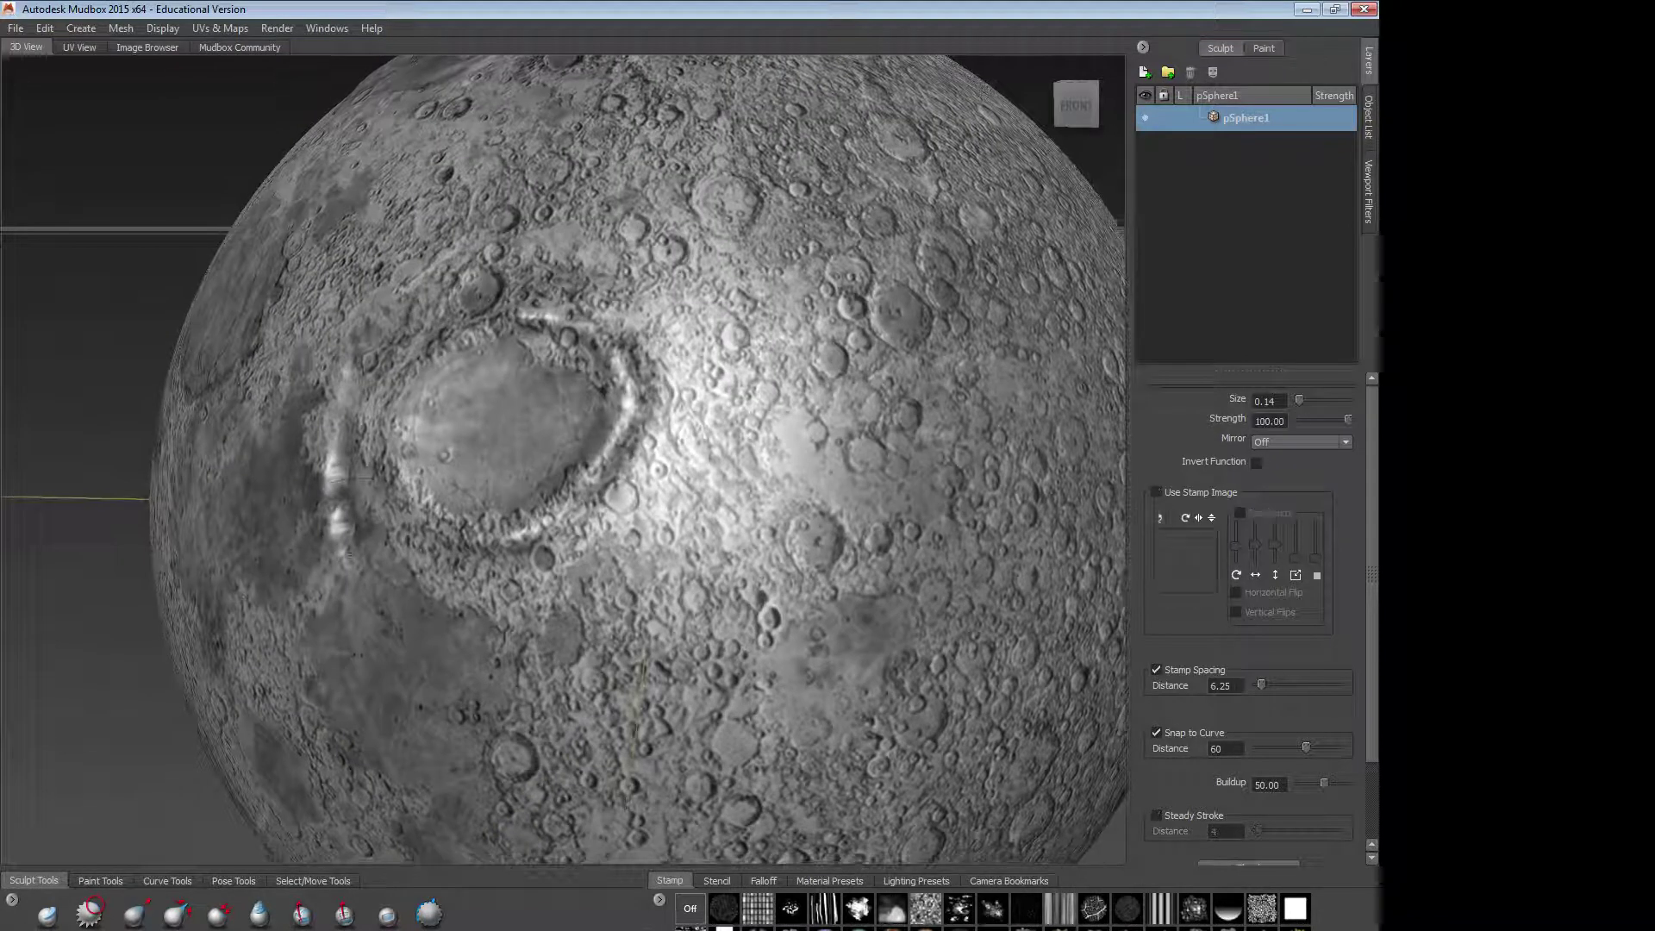
left_click_drag(348, 553, 342, 402, "shift")
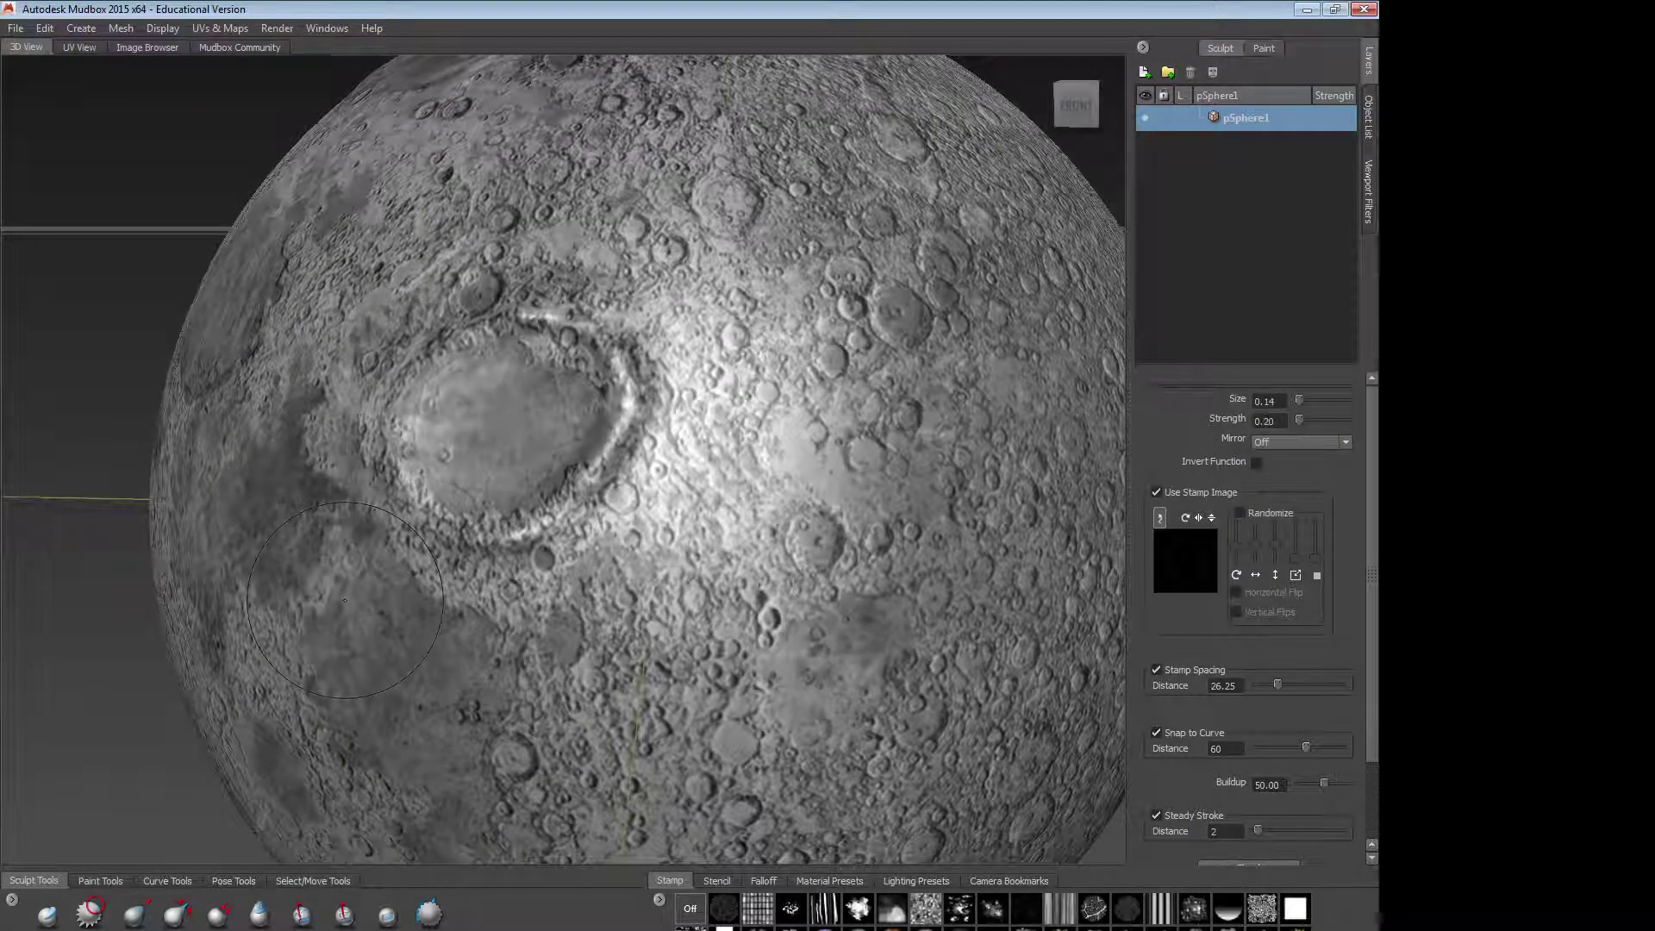
key("ctrl+z")
key("ctrl+y")
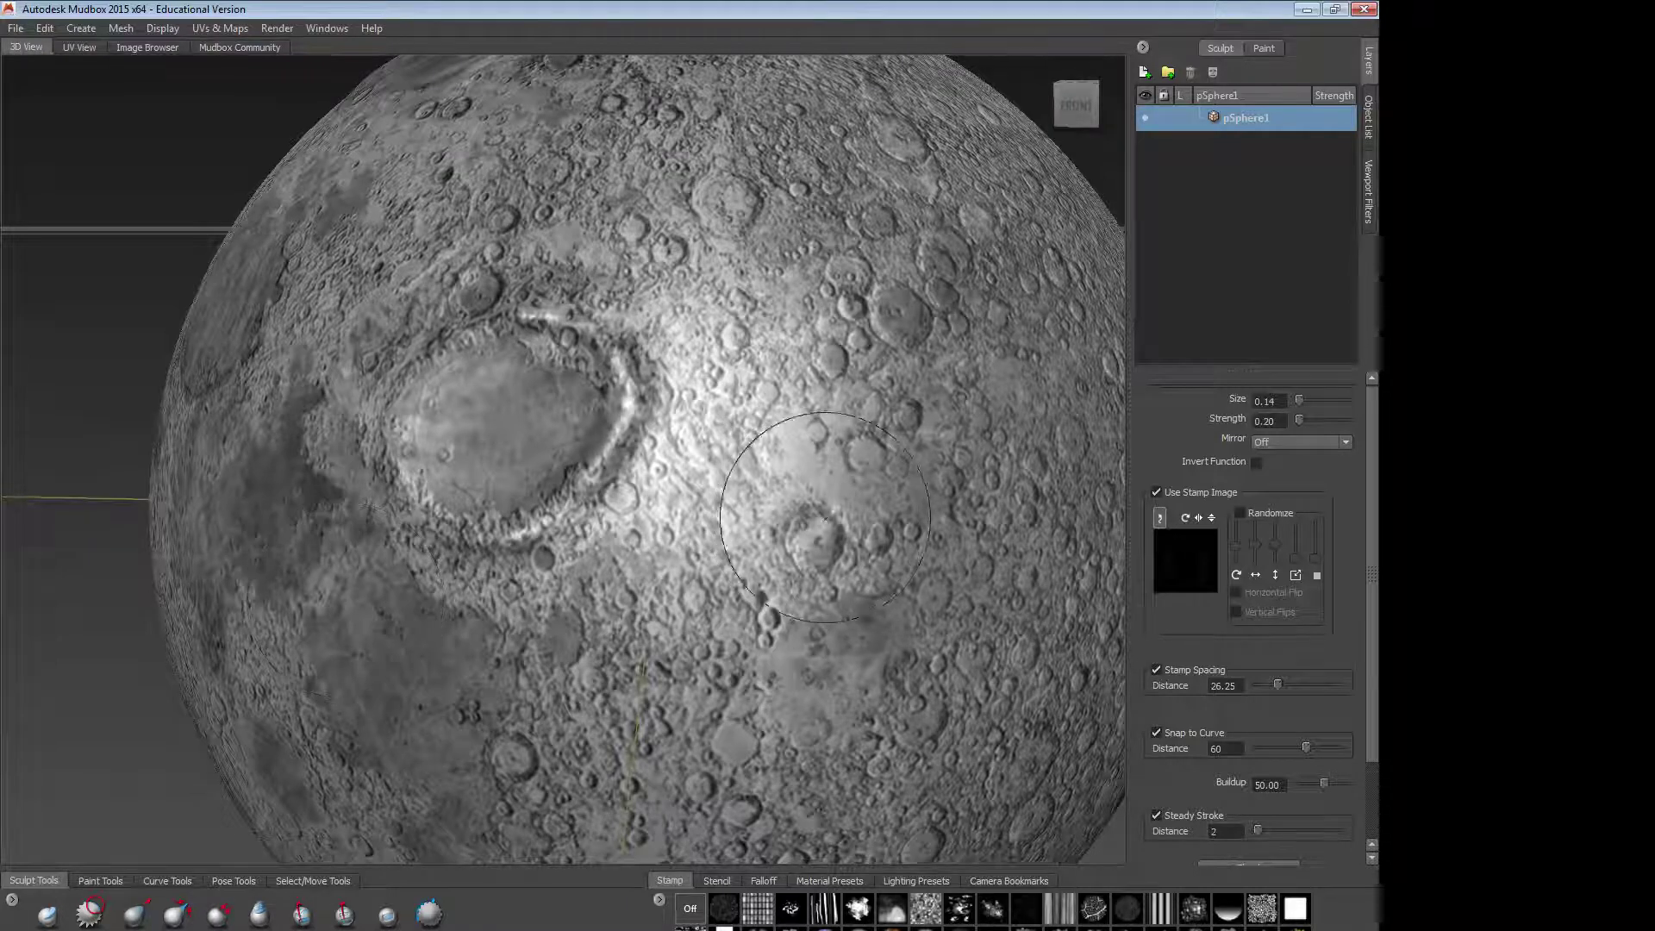
Step: Try carving a small crater on the textured surface with the Knife and undo it
left_click(812, 534)
left_click_drag(845, 509, 810, 543)
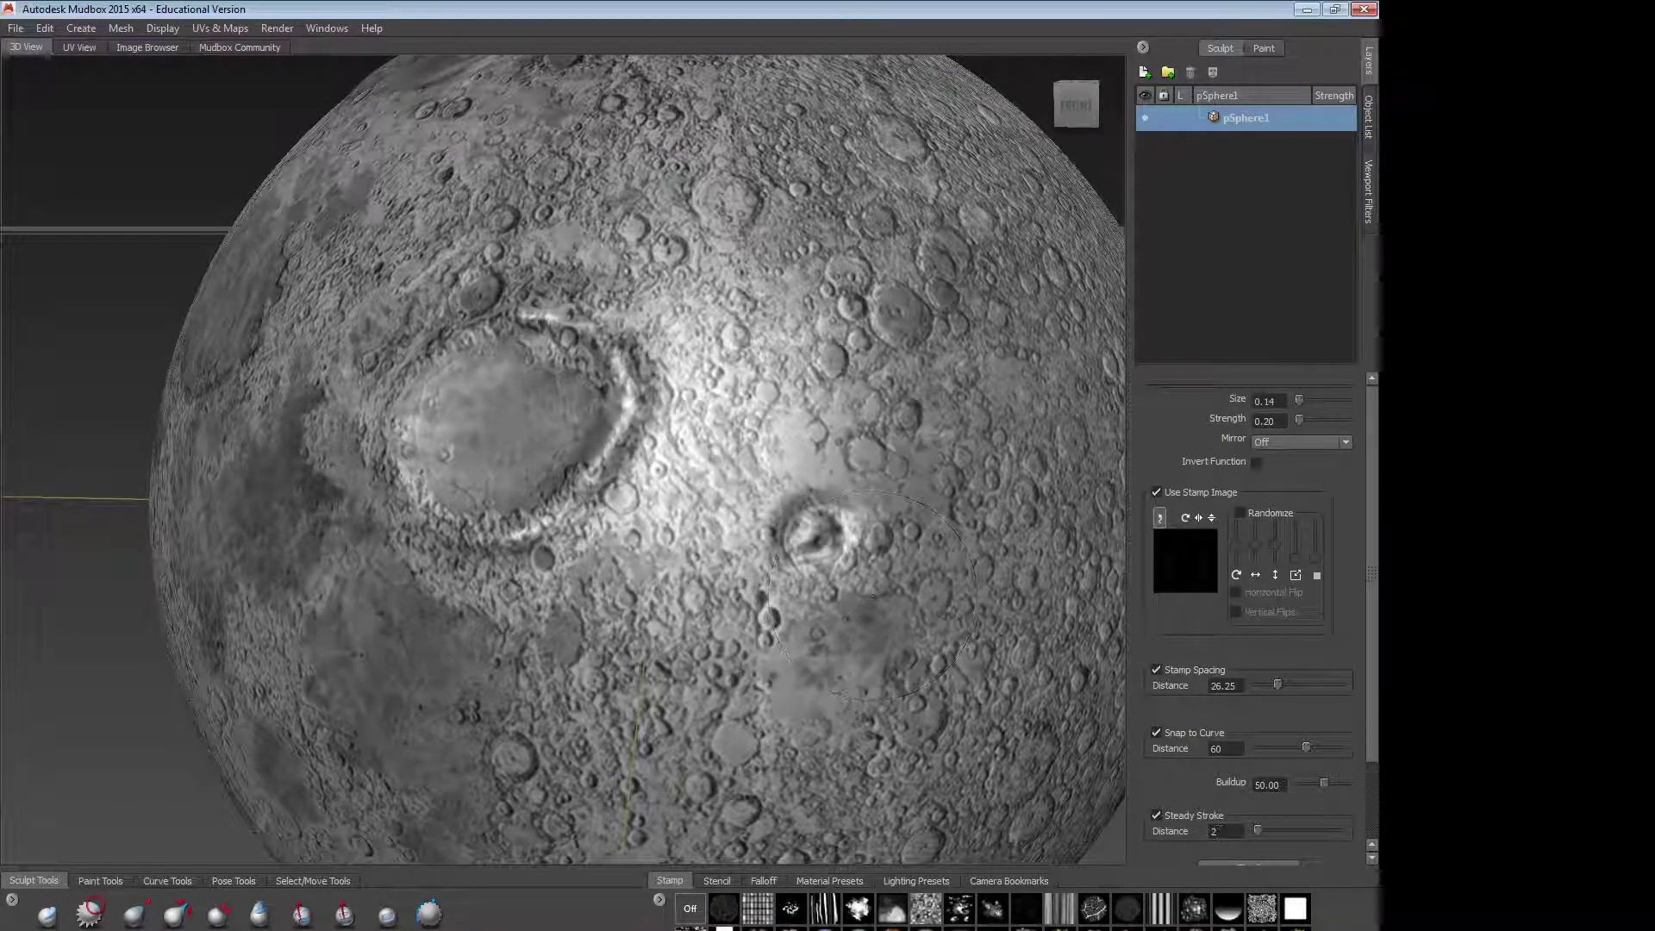
key("ctrl+z")
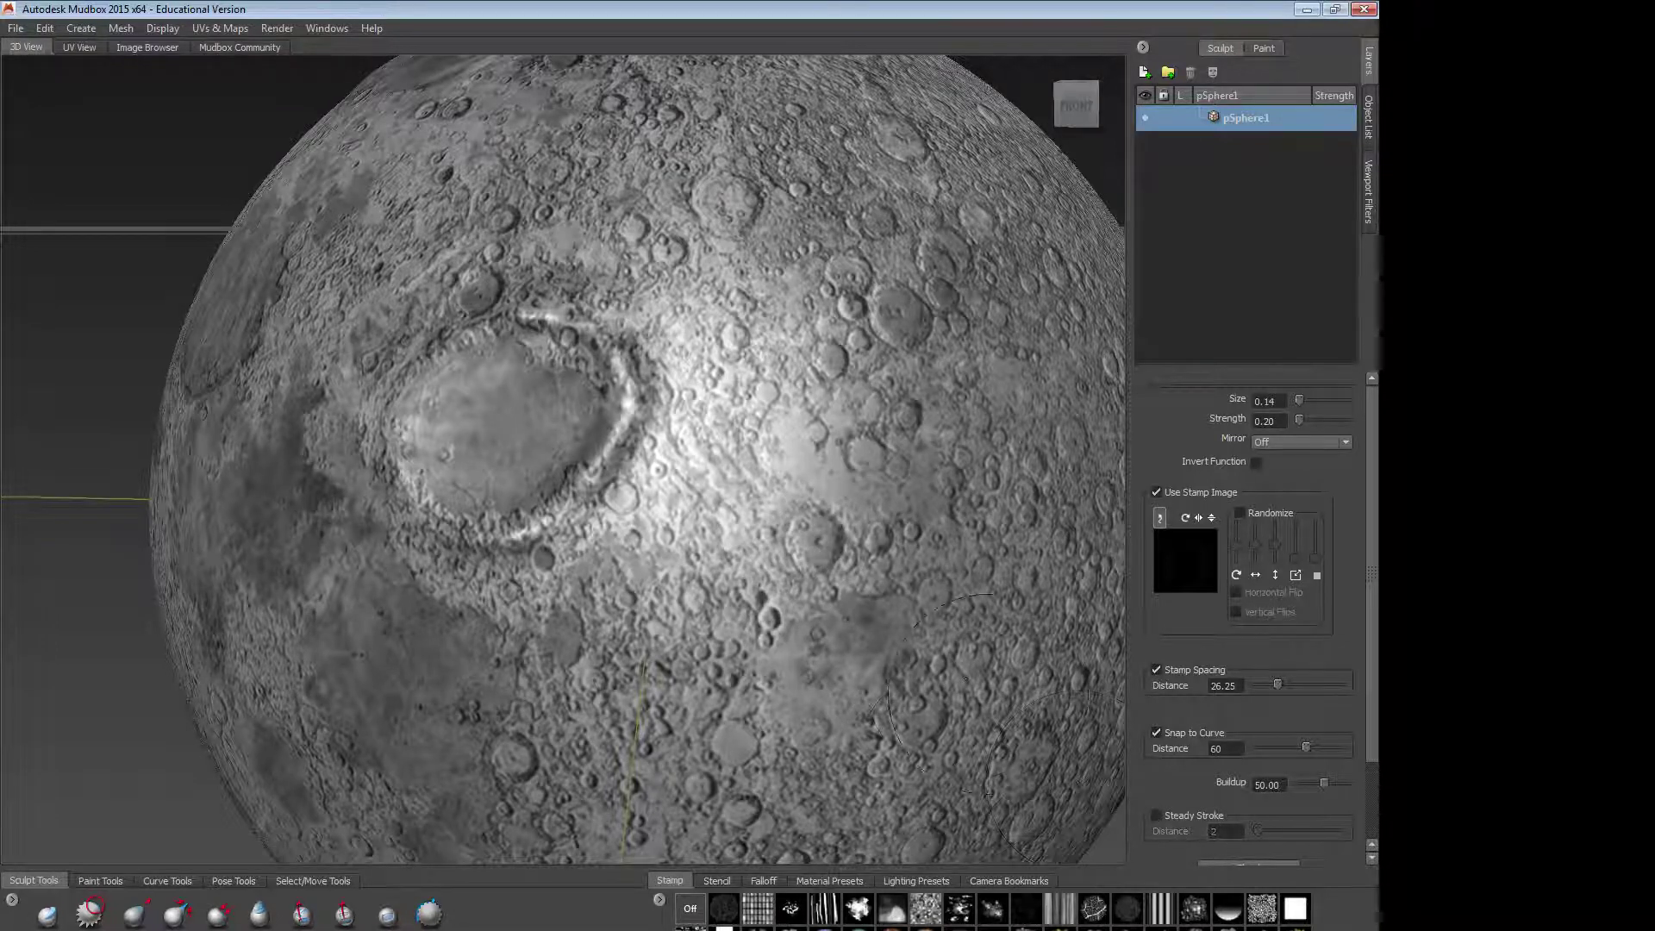
Step: Try long Knife strokes across the surface with Steady Stroke on and off, and undo them
left_click(1155, 815)
mouse_move(801, 400)
left_mouse_down()
mouse_move(732, 470)
mouse_move(715, 517)
mouse_move(823, 552)
mouse_move(853, 604)
mouse_move(763, 667)
mouse_move(621, 689)
mouse_move(453, 759)
mouse_move(622, 780)
mouse_move(871, 732)
mouse_move(1026, 797)
mouse_move(1073, 759)
left_mouse_up()
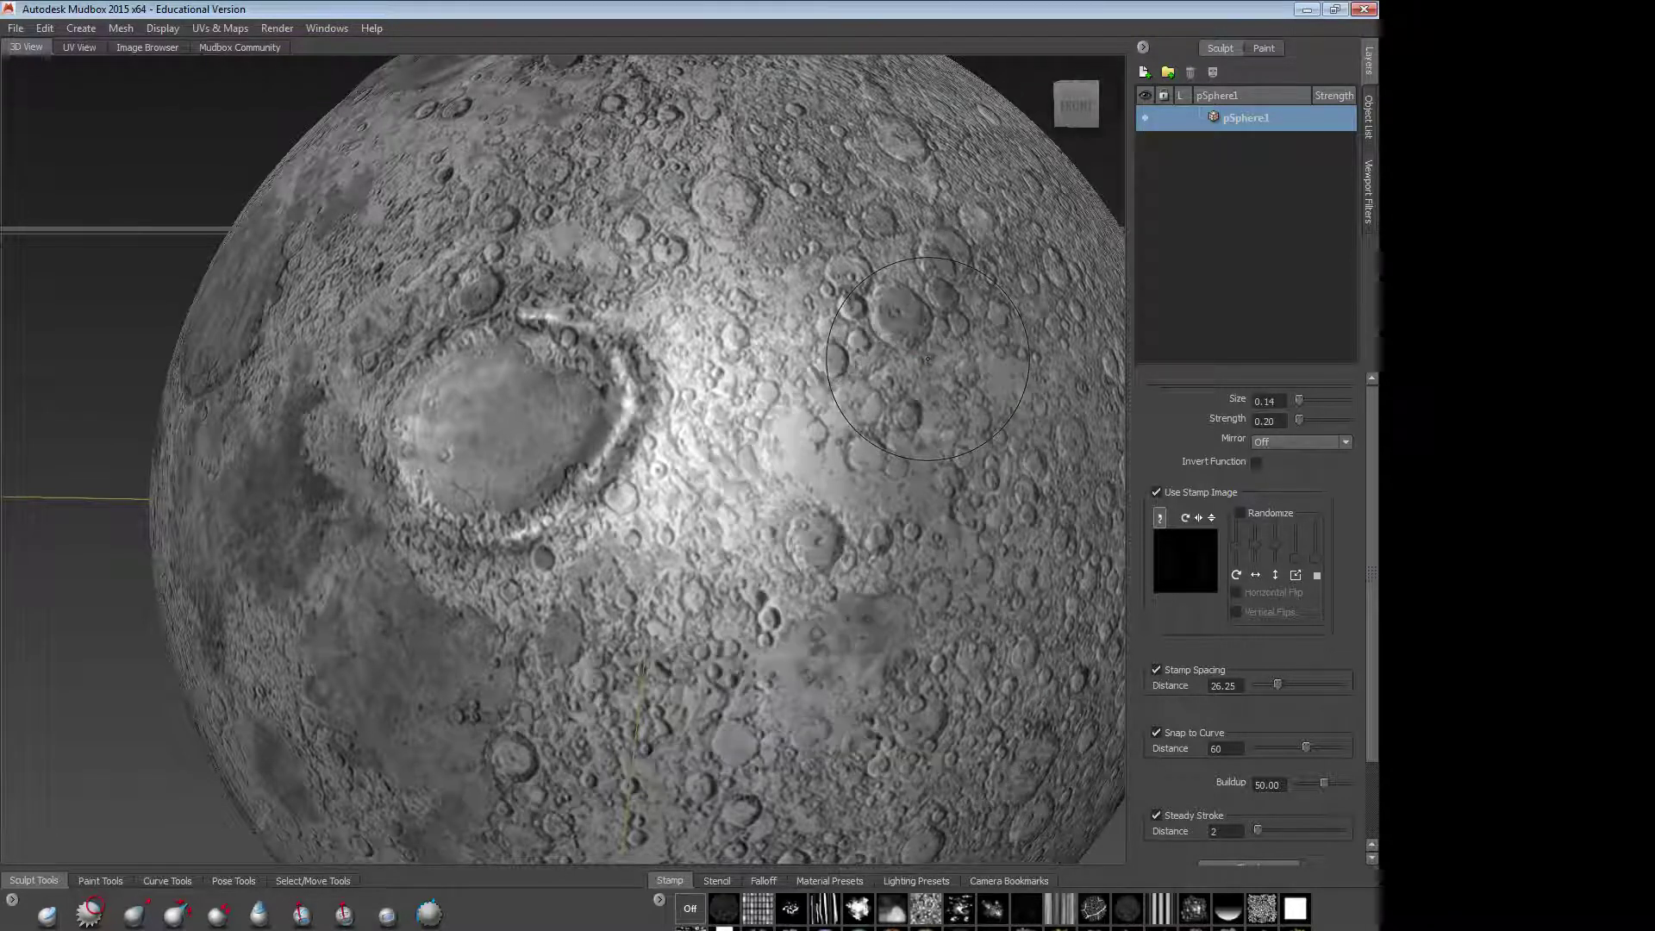
key("ctrl+z")
left_click(1156, 815)
mouse_move(888, 377)
left_mouse_down()
mouse_move(707, 546)
mouse_move(551, 655)
mouse_move(620, 689)
mouse_move(899, 687)
mouse_move(1021, 560)
mouse_move(1024, 509)
left_mouse_up()
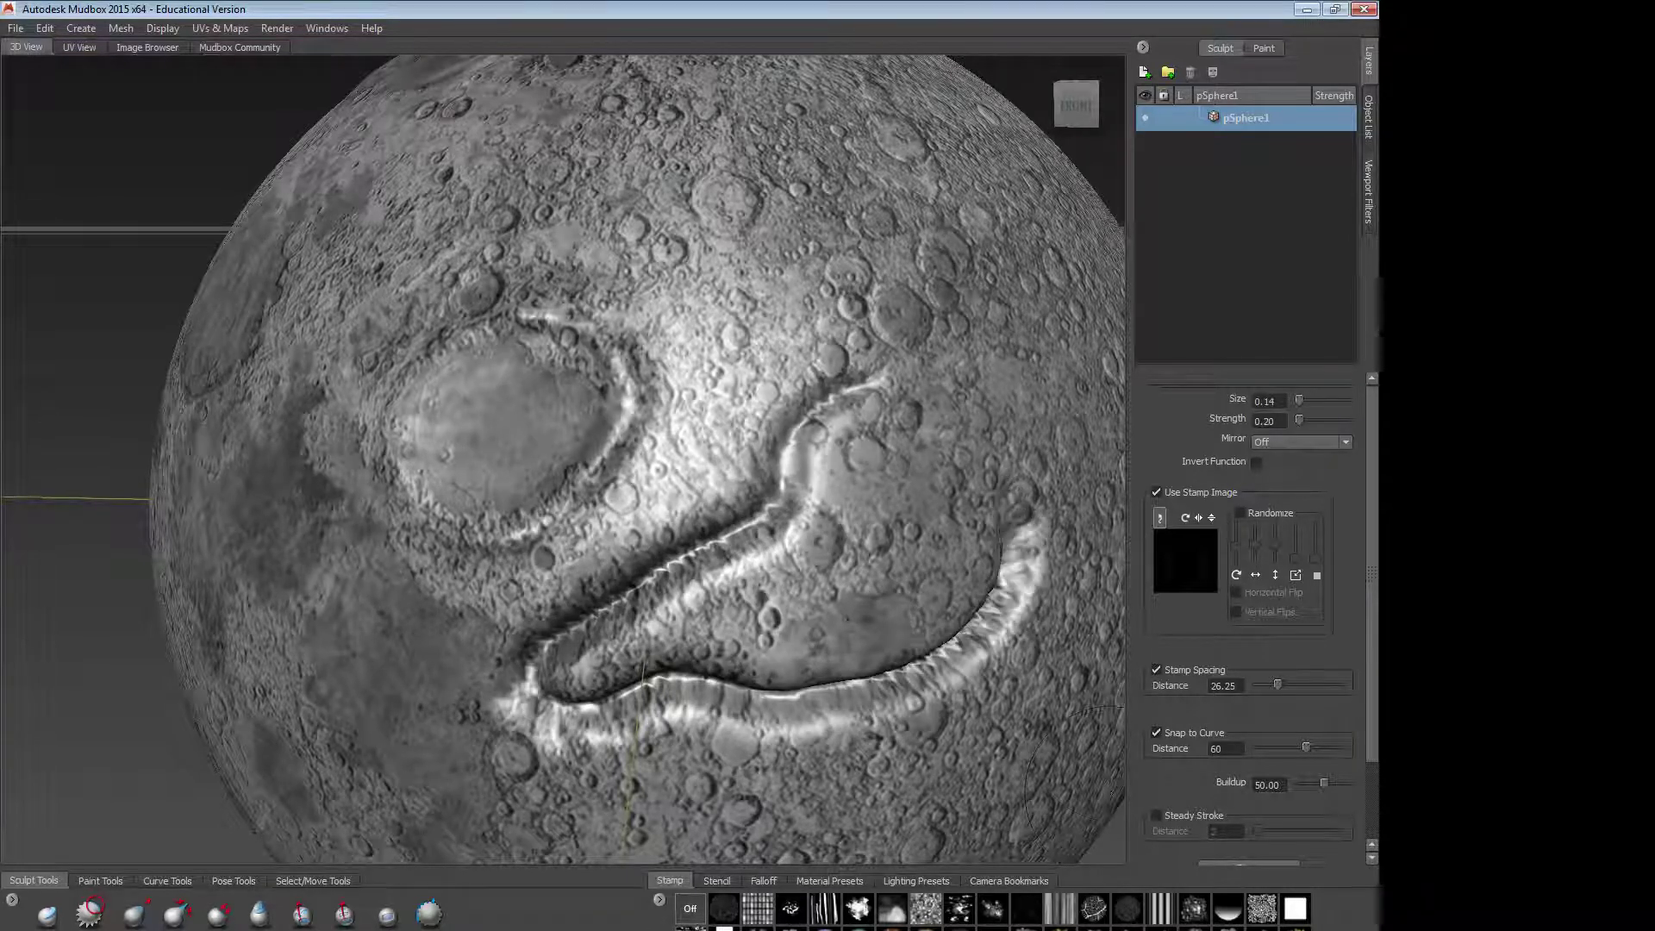
key("ctrl+z")
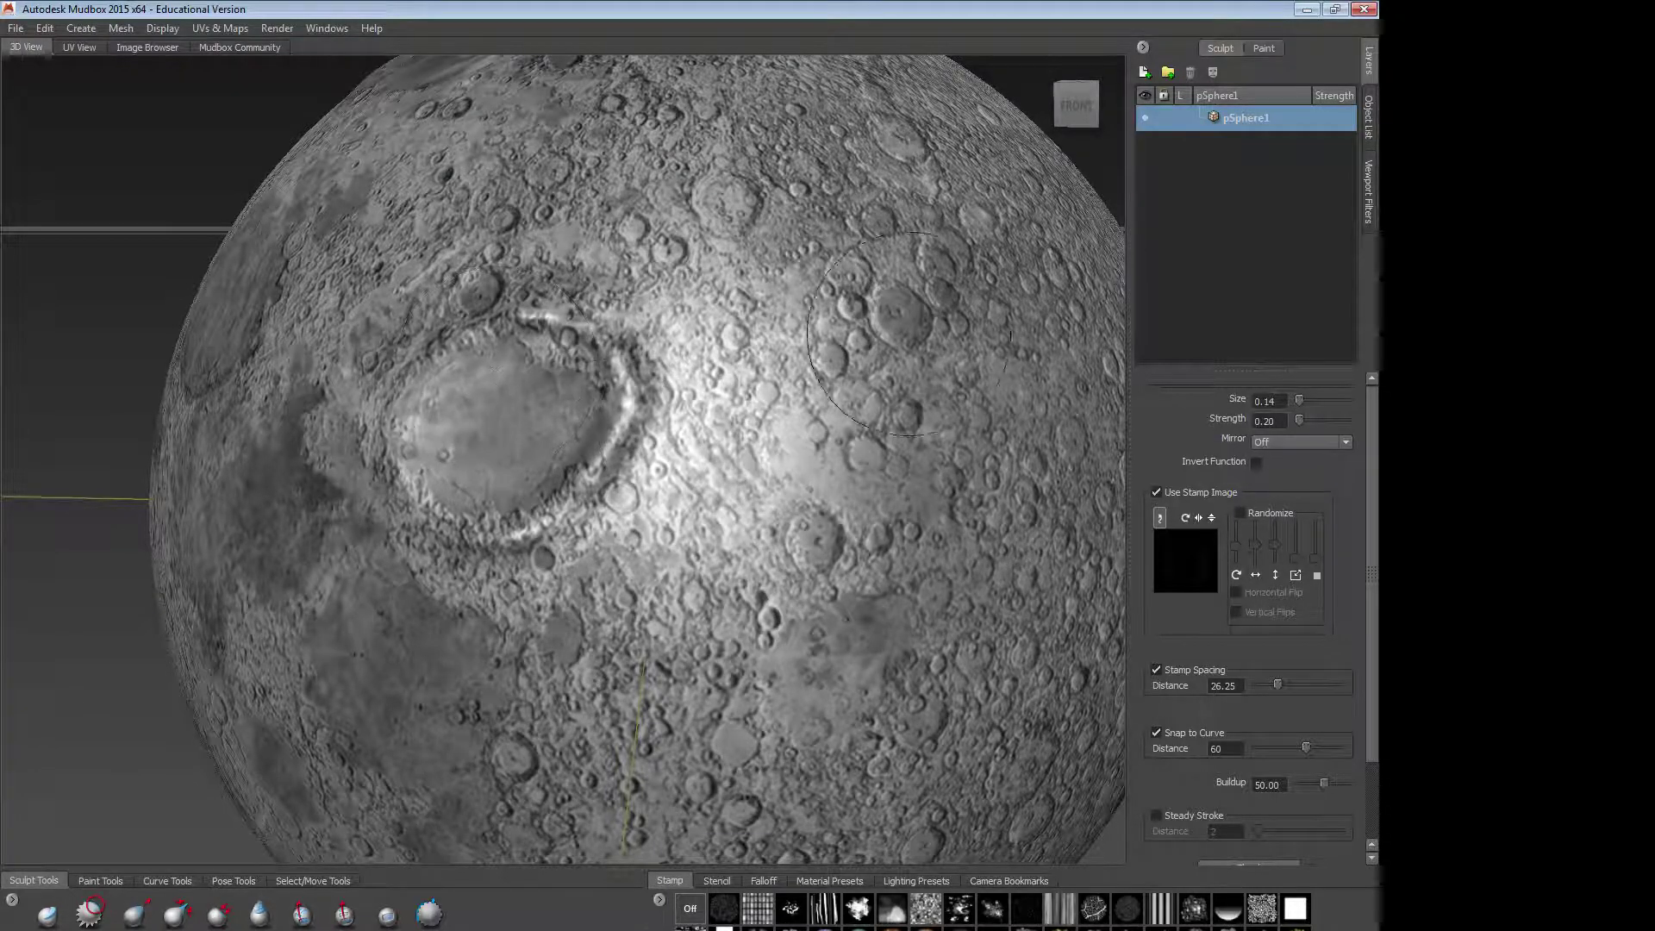
Step: Add a new sculpt layer and sculpt a raised diagonal ridge beside the large crater with the Sculpt tool
left_click(1145, 72)
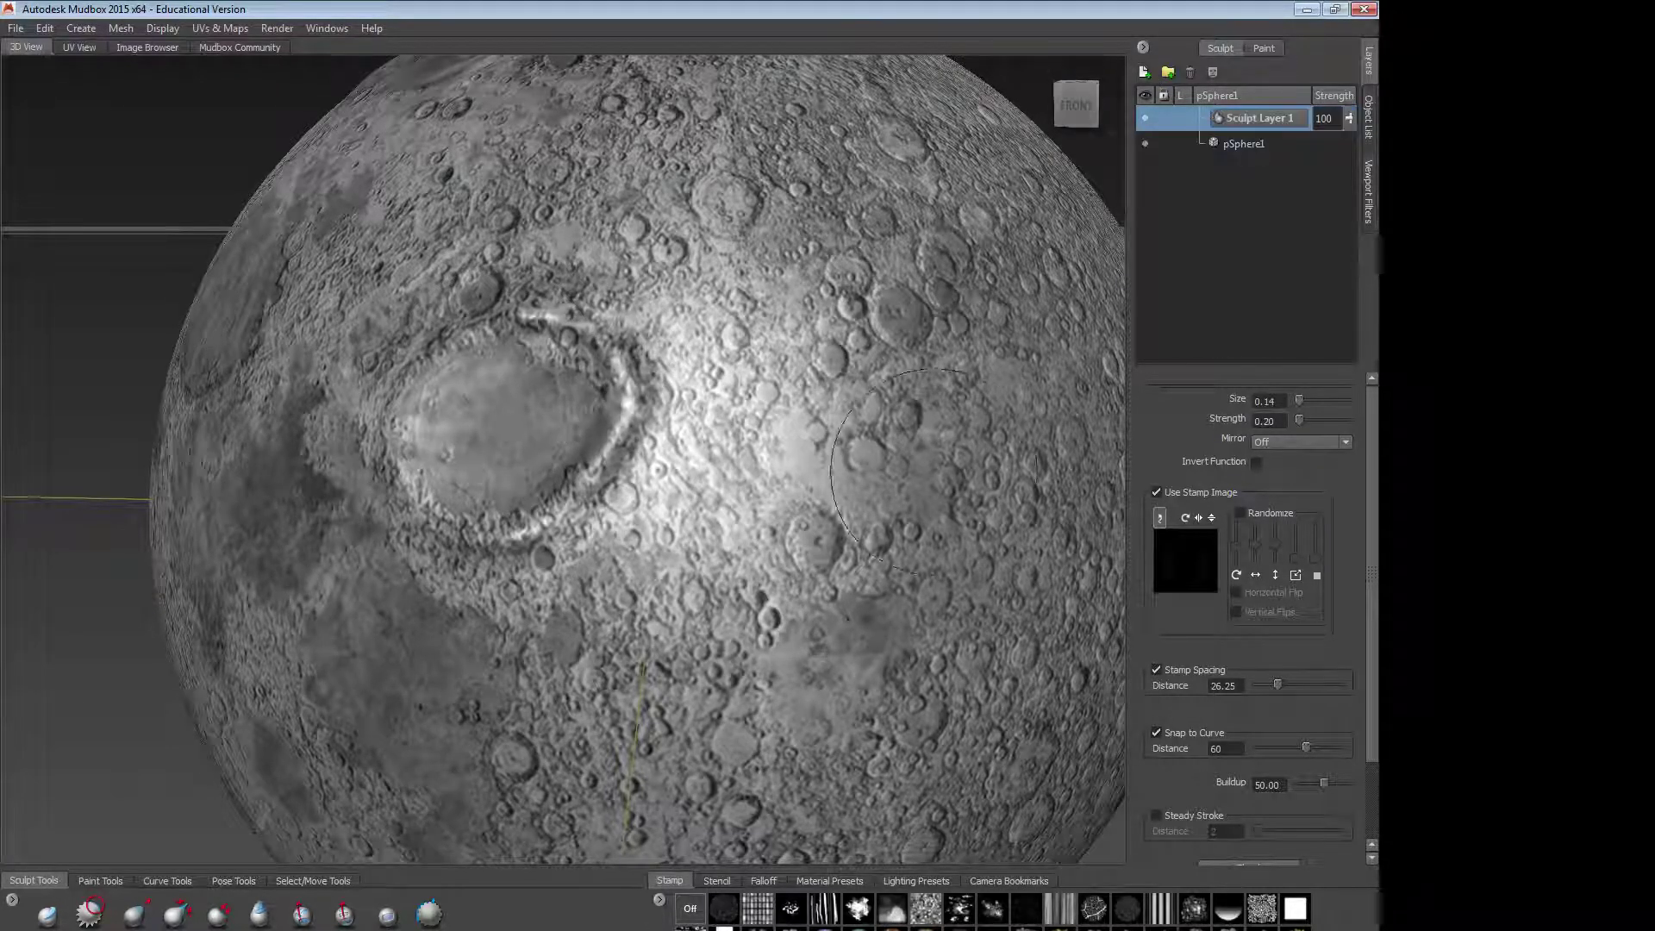
left_click(48, 912)
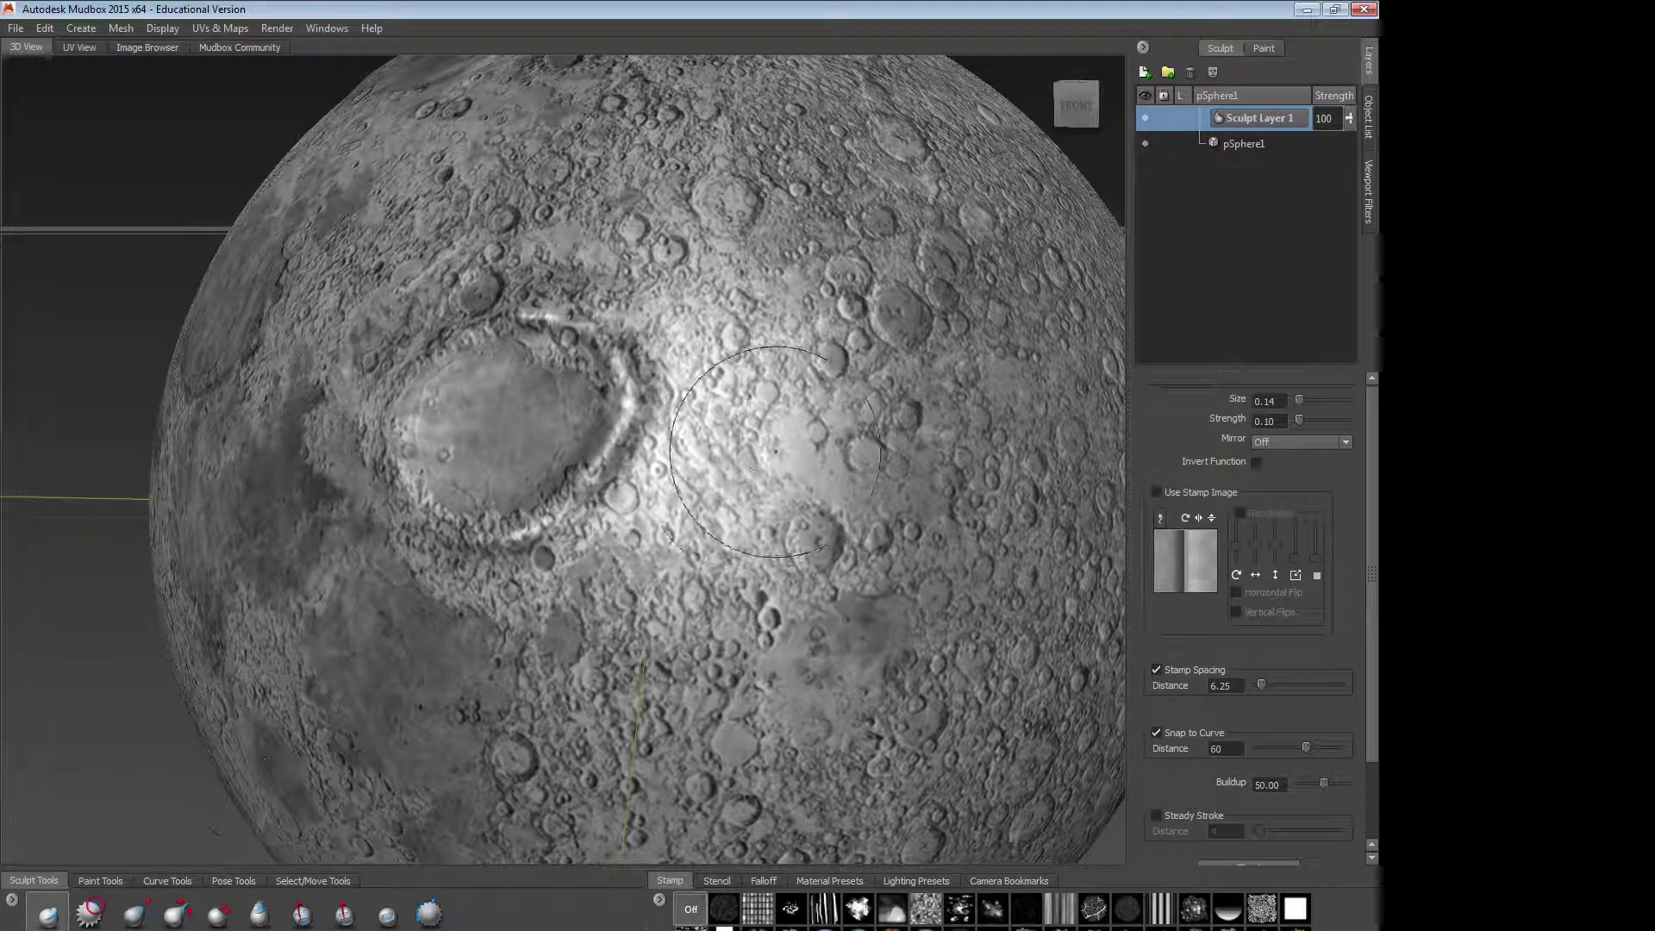
left_click_drag(788, 472, 714, 621)
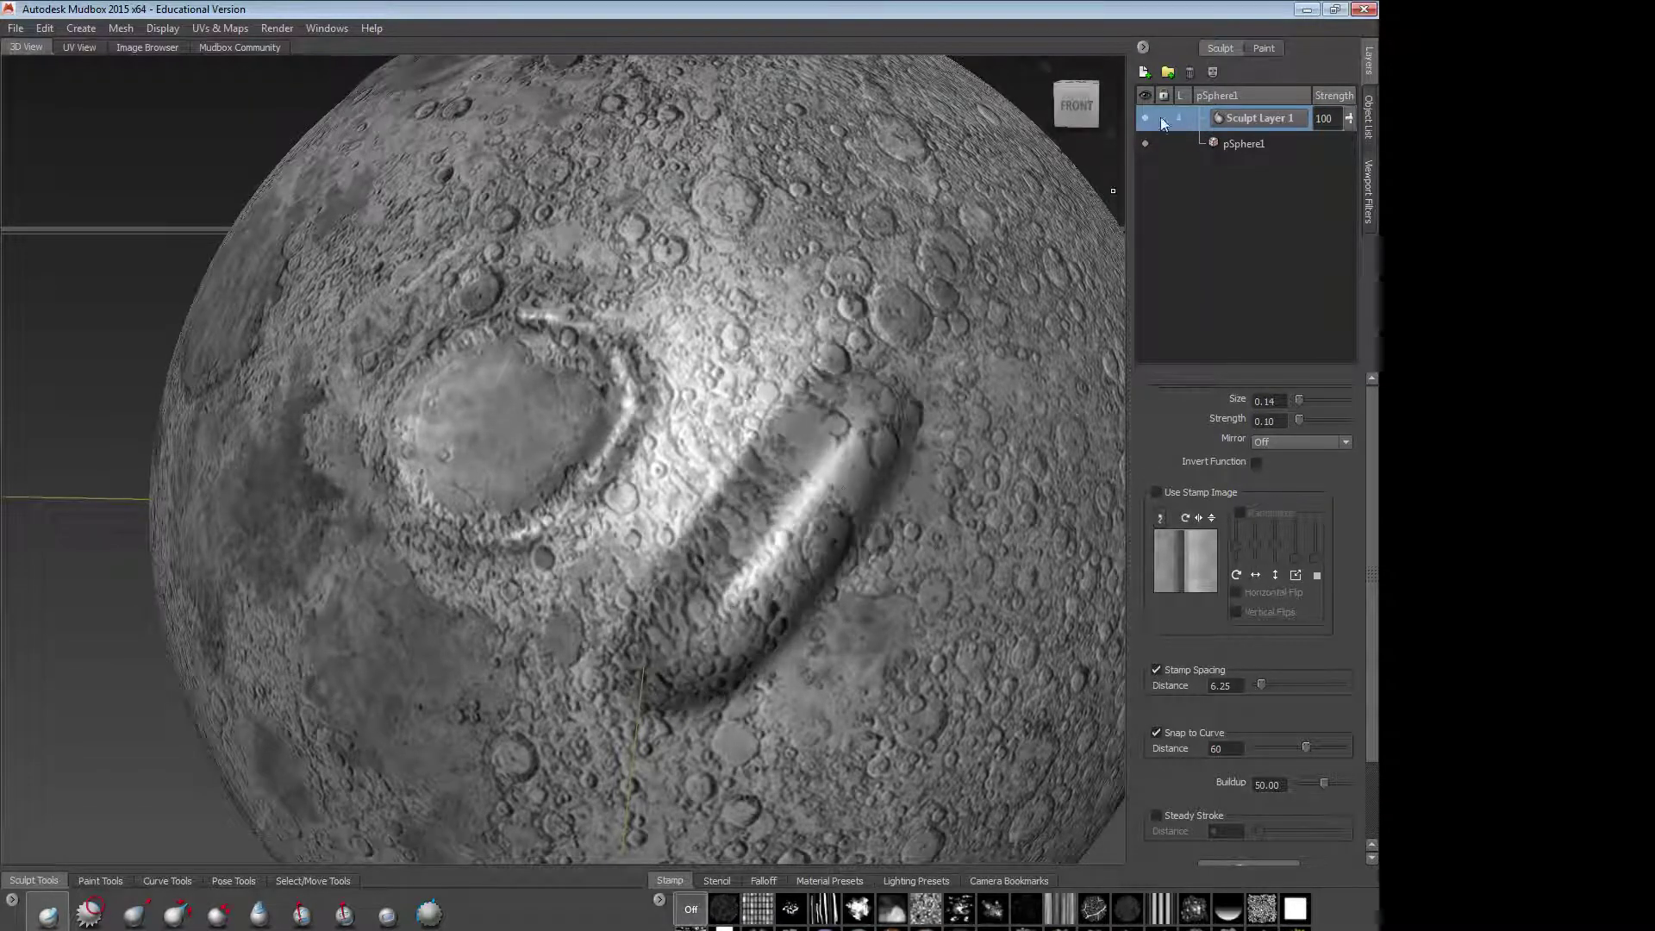
Step: Toggle the new sculpt layer's visibility repeatedly to compare the surface with and without the ridge
left_click(1145, 118)
left_click(1144, 117)
left_click(1145, 115)
left_click(1145, 115)
left_click(1146, 115)
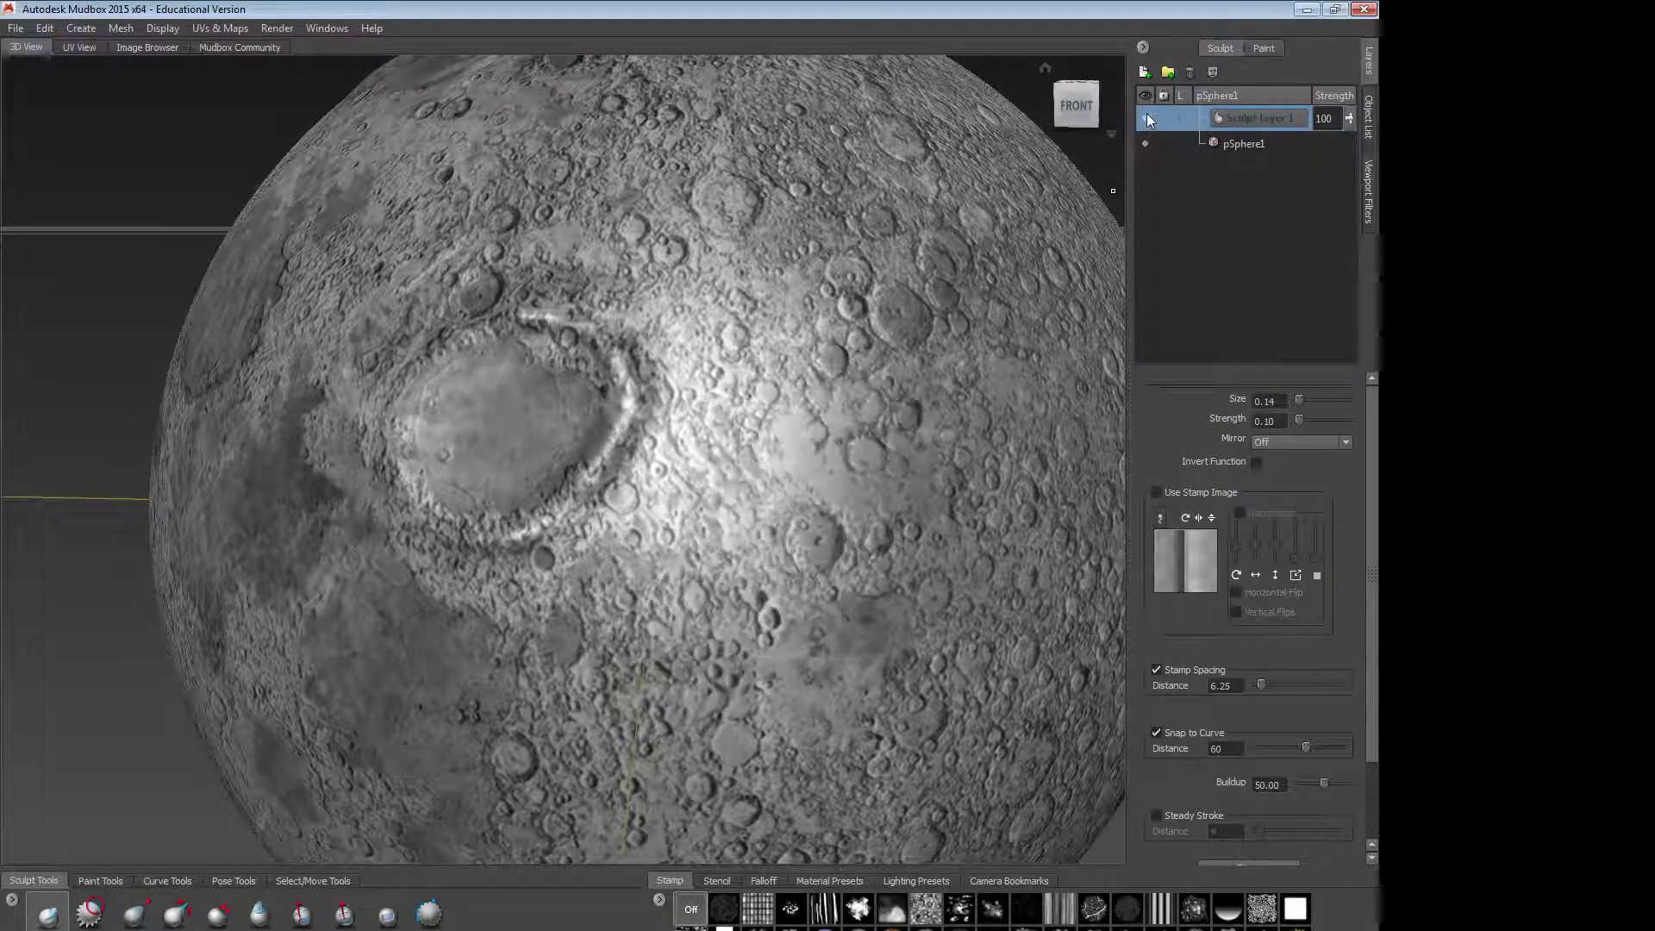
left_click(1146, 117)
left_click(1145, 117)
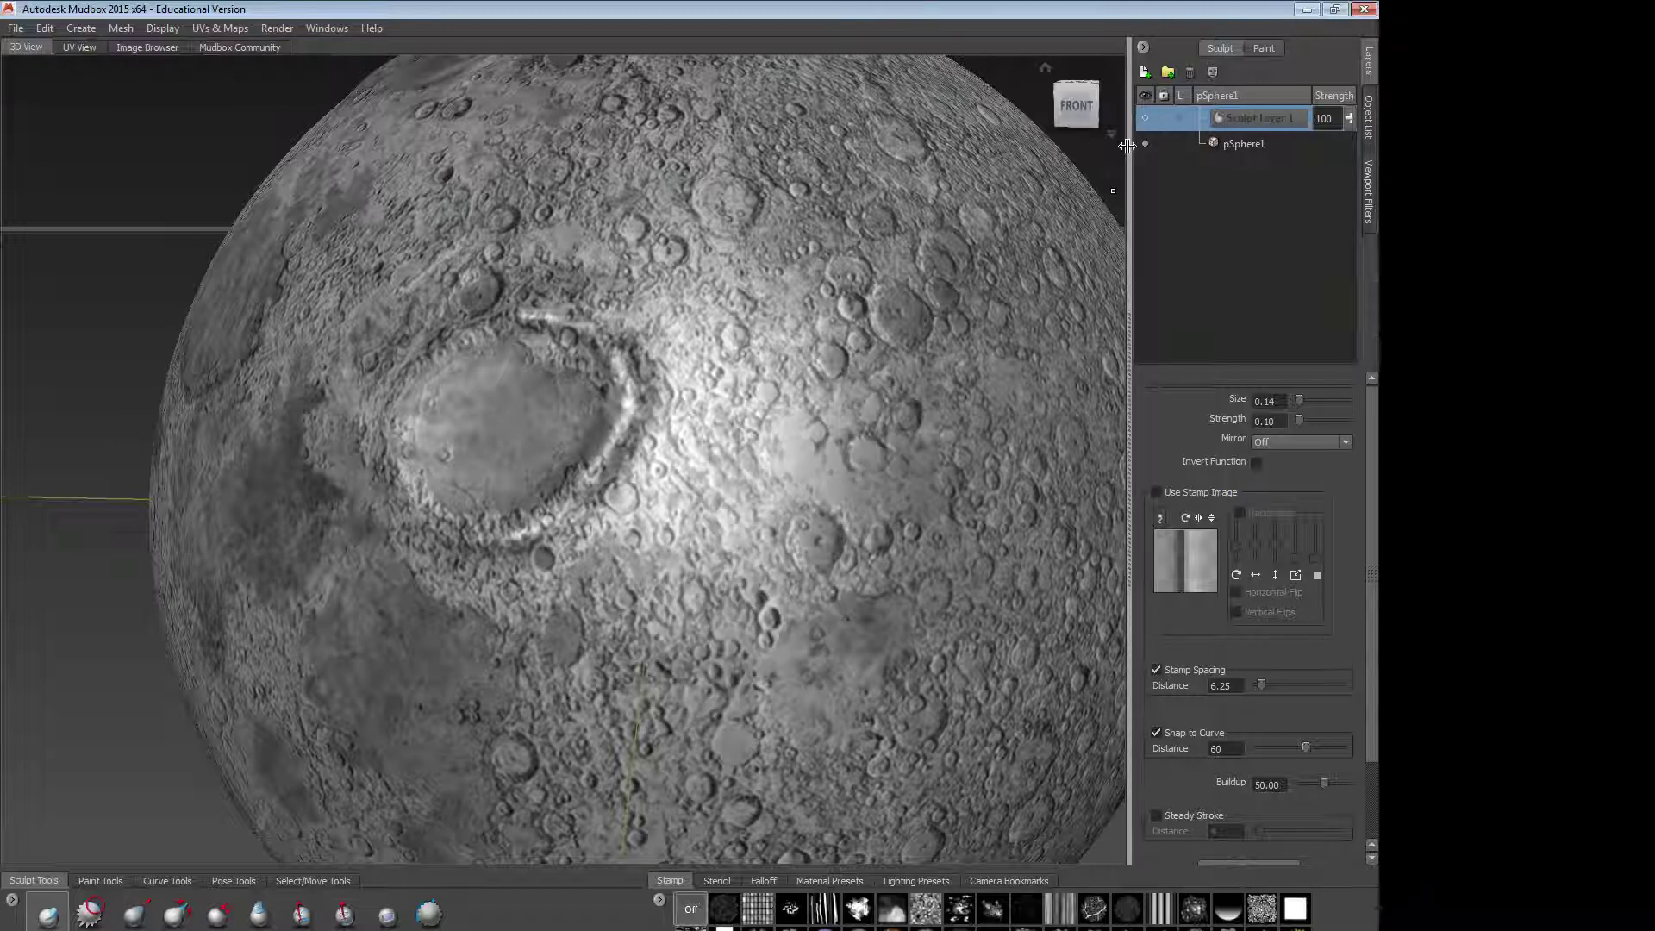
left_click(1146, 118)
left_click(1145, 117)
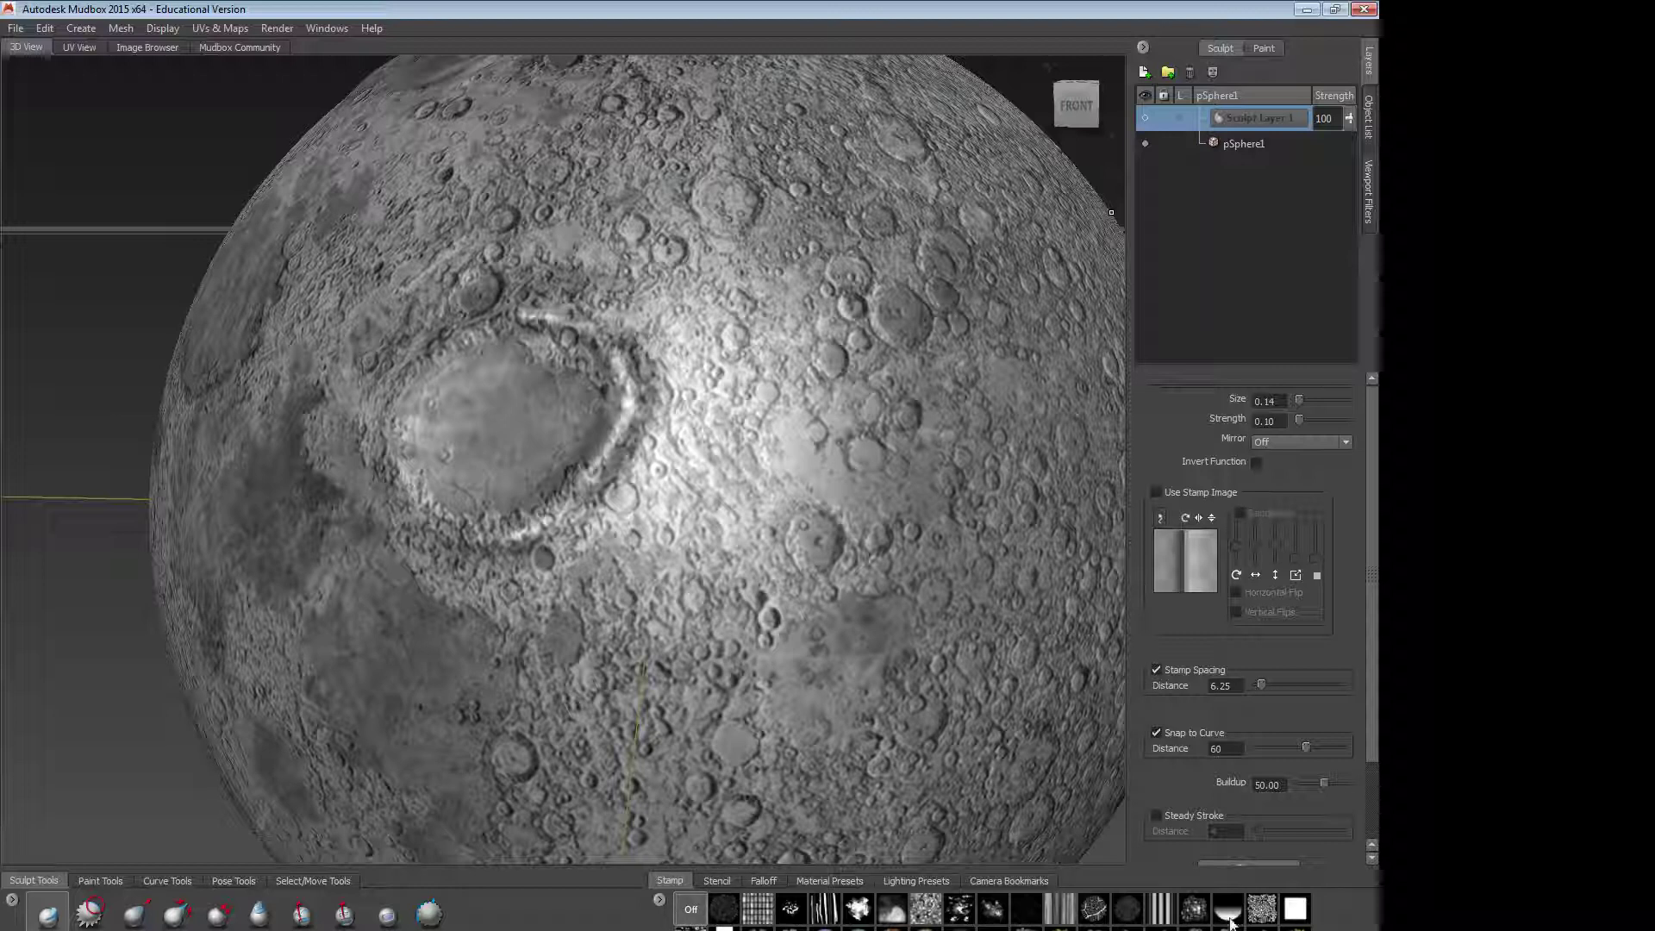
Step: Choose the white-speckled stamp image, show the sculpt layer again and sculpt stamped detail over the ridge
left_click(1261, 907)
left_click(681, 610)
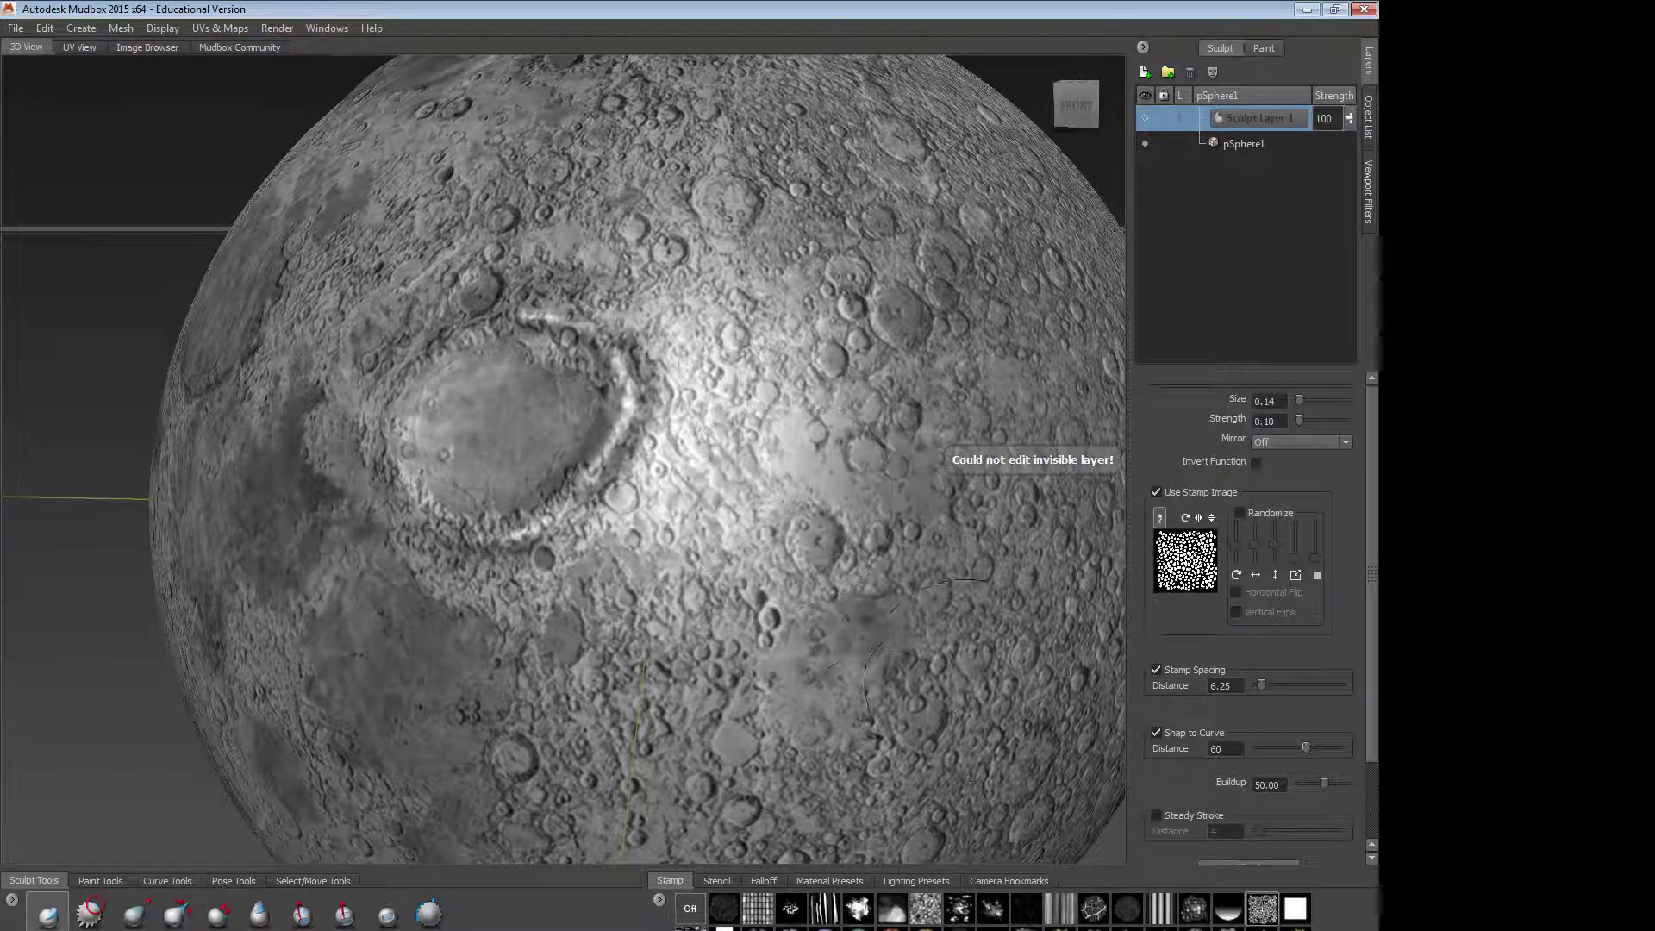
left_click(1145, 117)
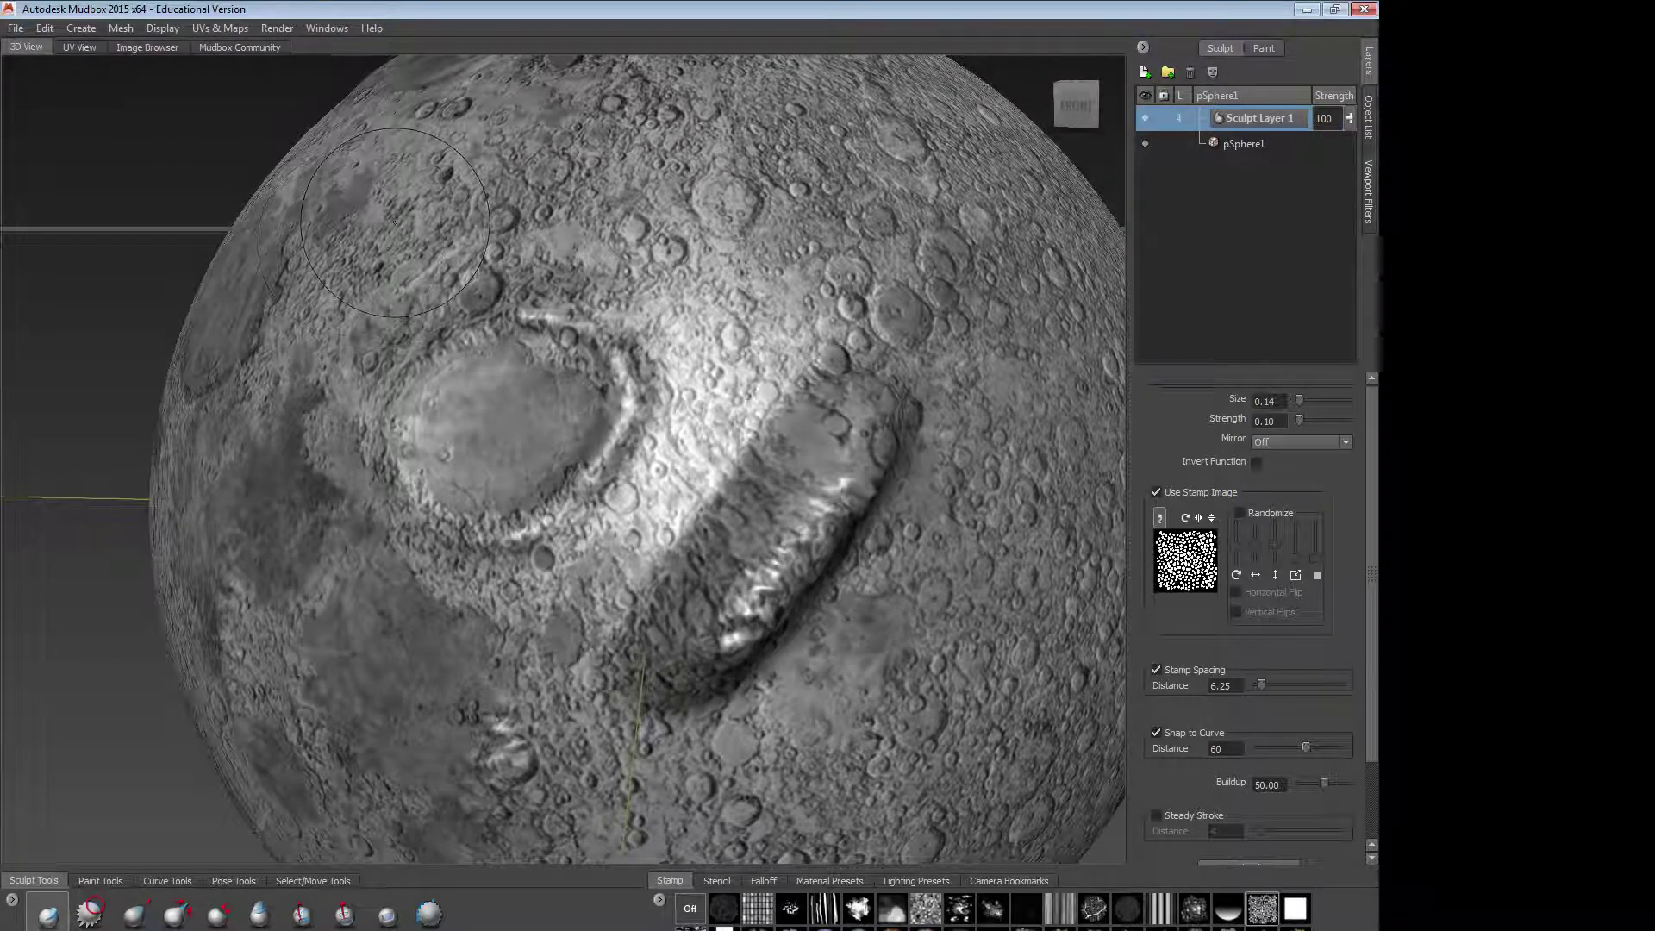
Step: Subdivide the moon to level 6, step down and back up through the levels, and try sculpting on the first sculpt layer
key("shift+d")
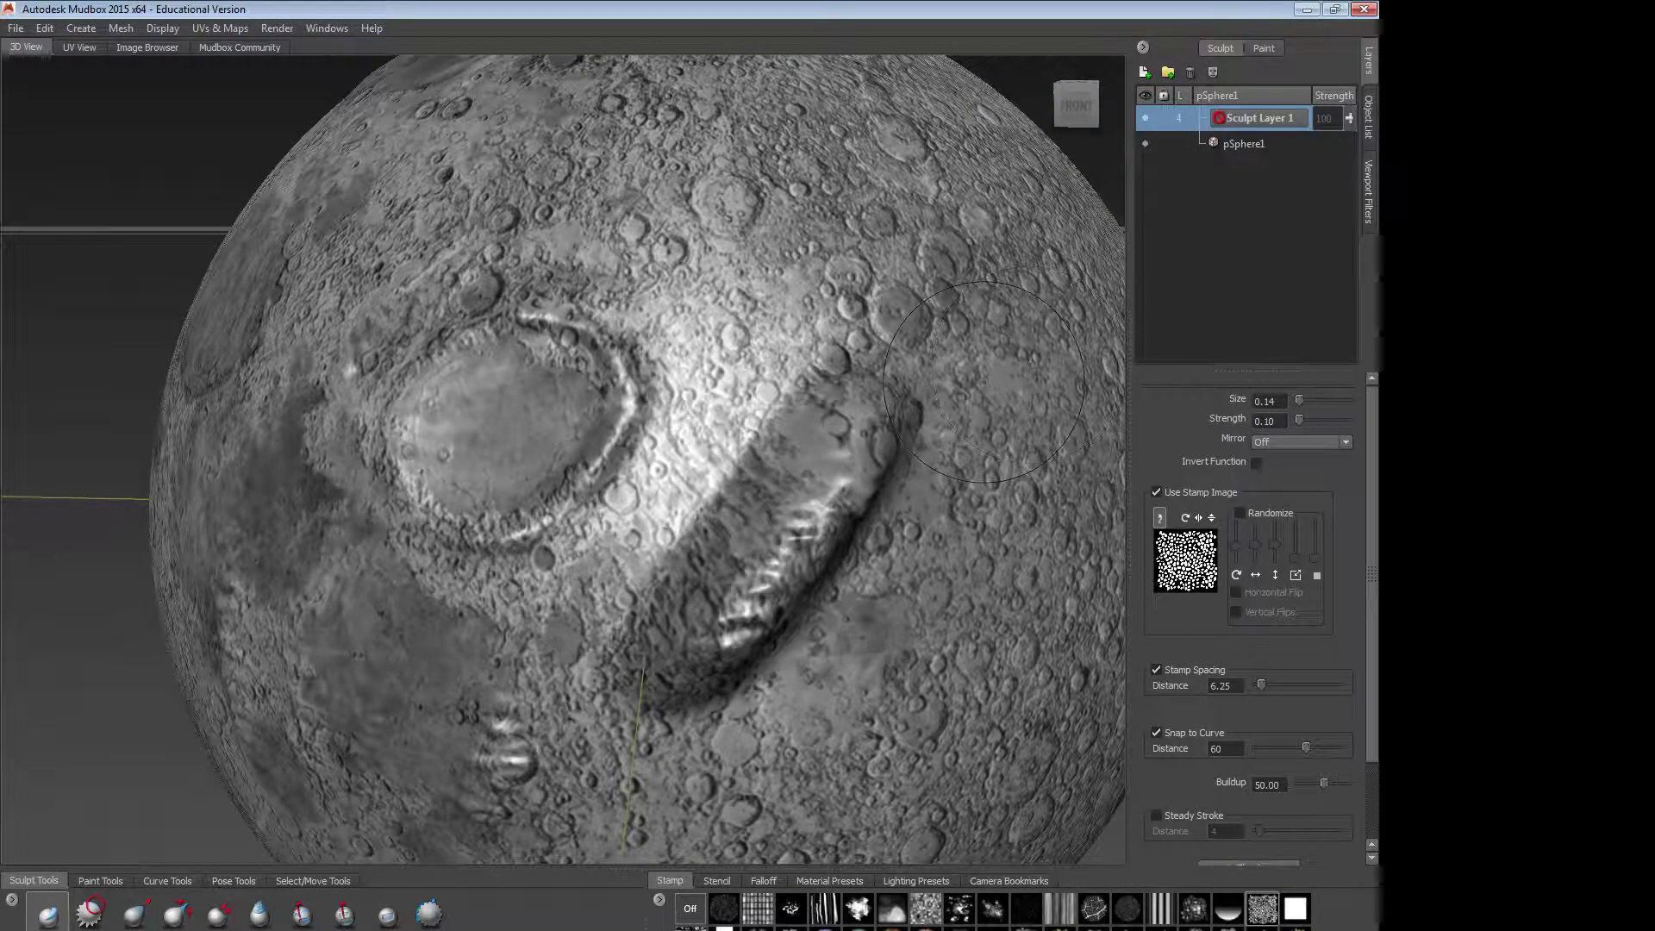
key("Page_Down")
key("Page_Up")
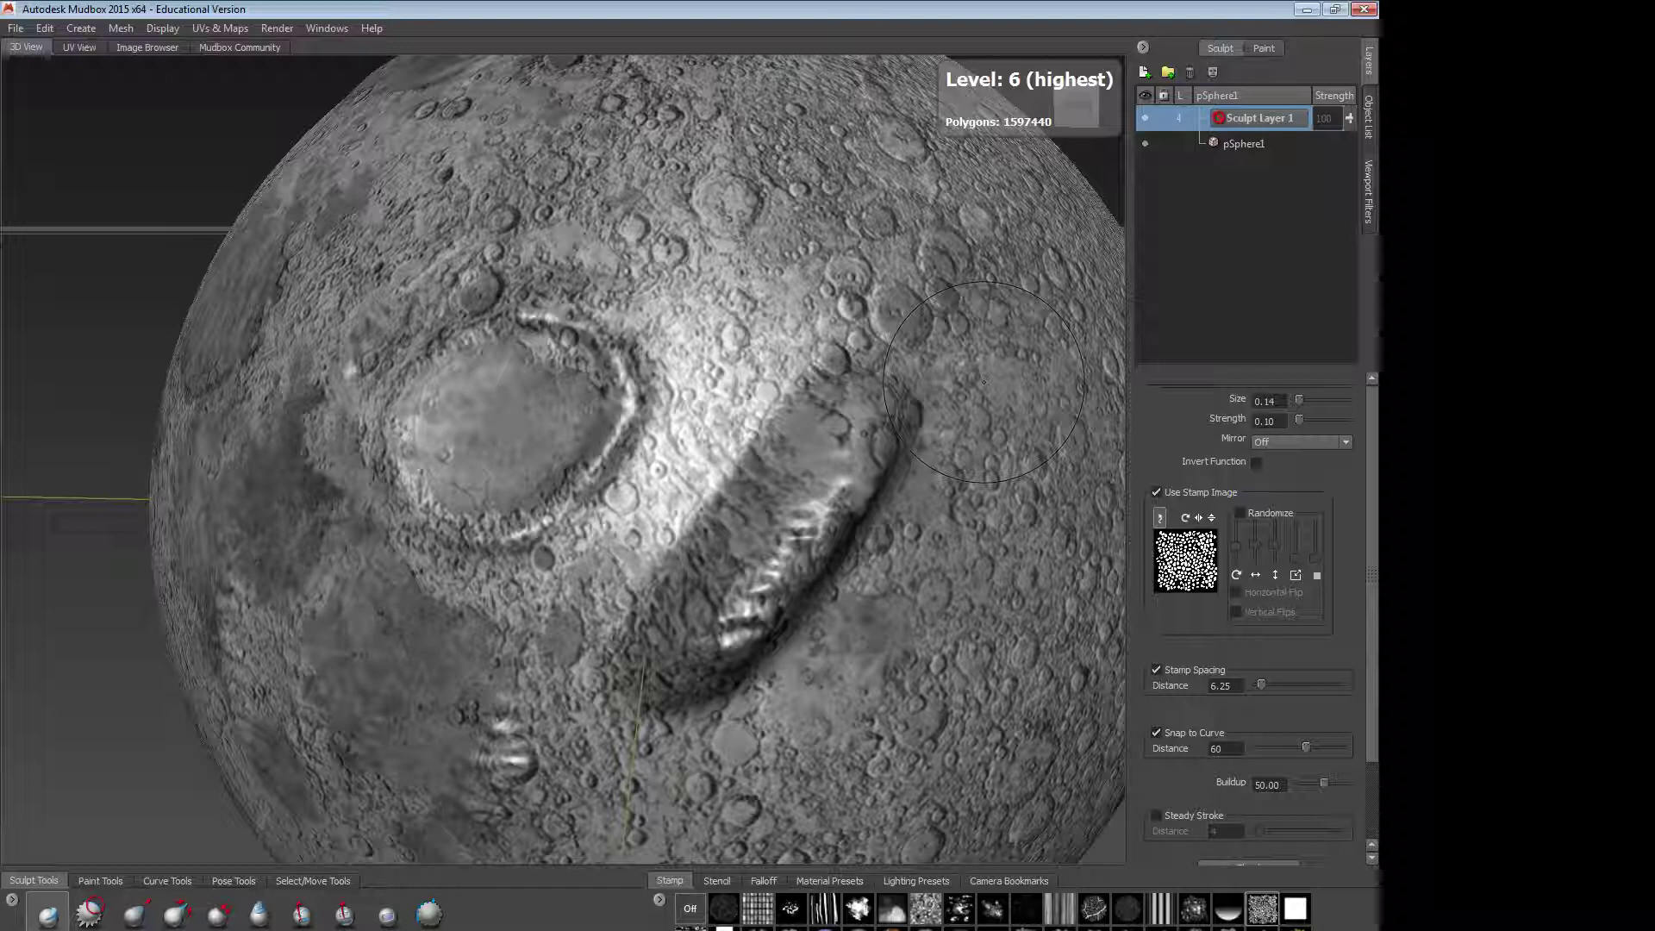
left_click(984, 381)
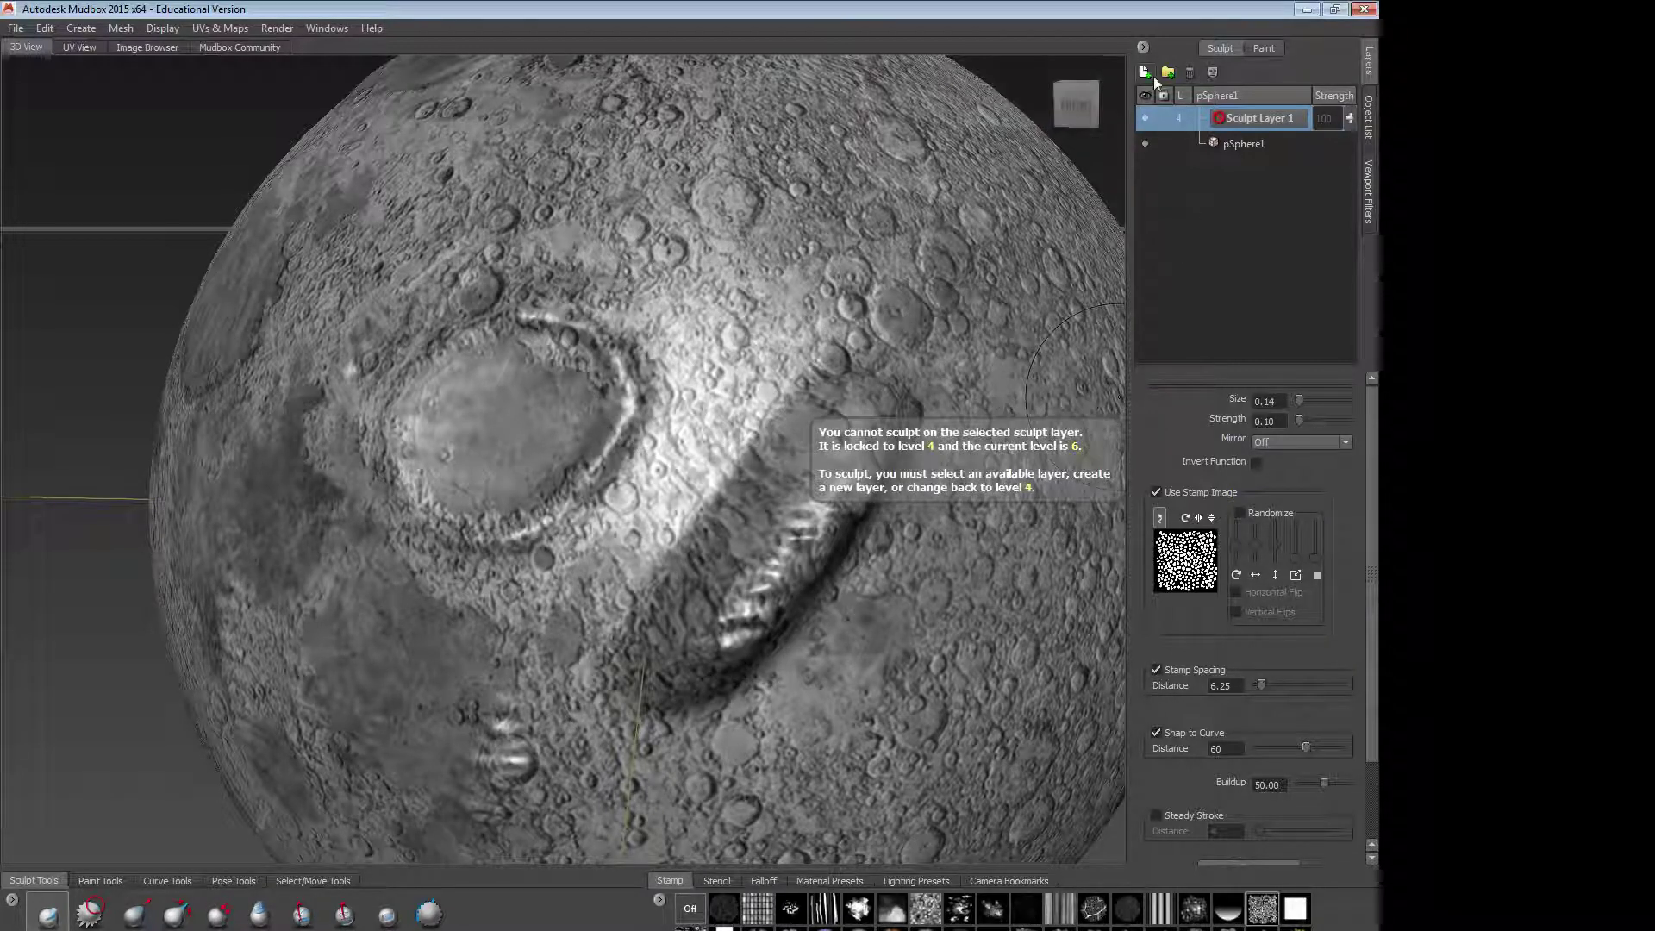
Step: Add a second sculpt layer, sculpt a stamped bumpy stroke above the ridge and smooth it
left_click(1144, 73)
mouse_move(779, 210)
left_mouse_down()
mouse_move(756, 250)
mouse_move(818, 250)
mouse_move(775, 315)
mouse_move(743, 274)
mouse_move(700, 379)
left_mouse_up()
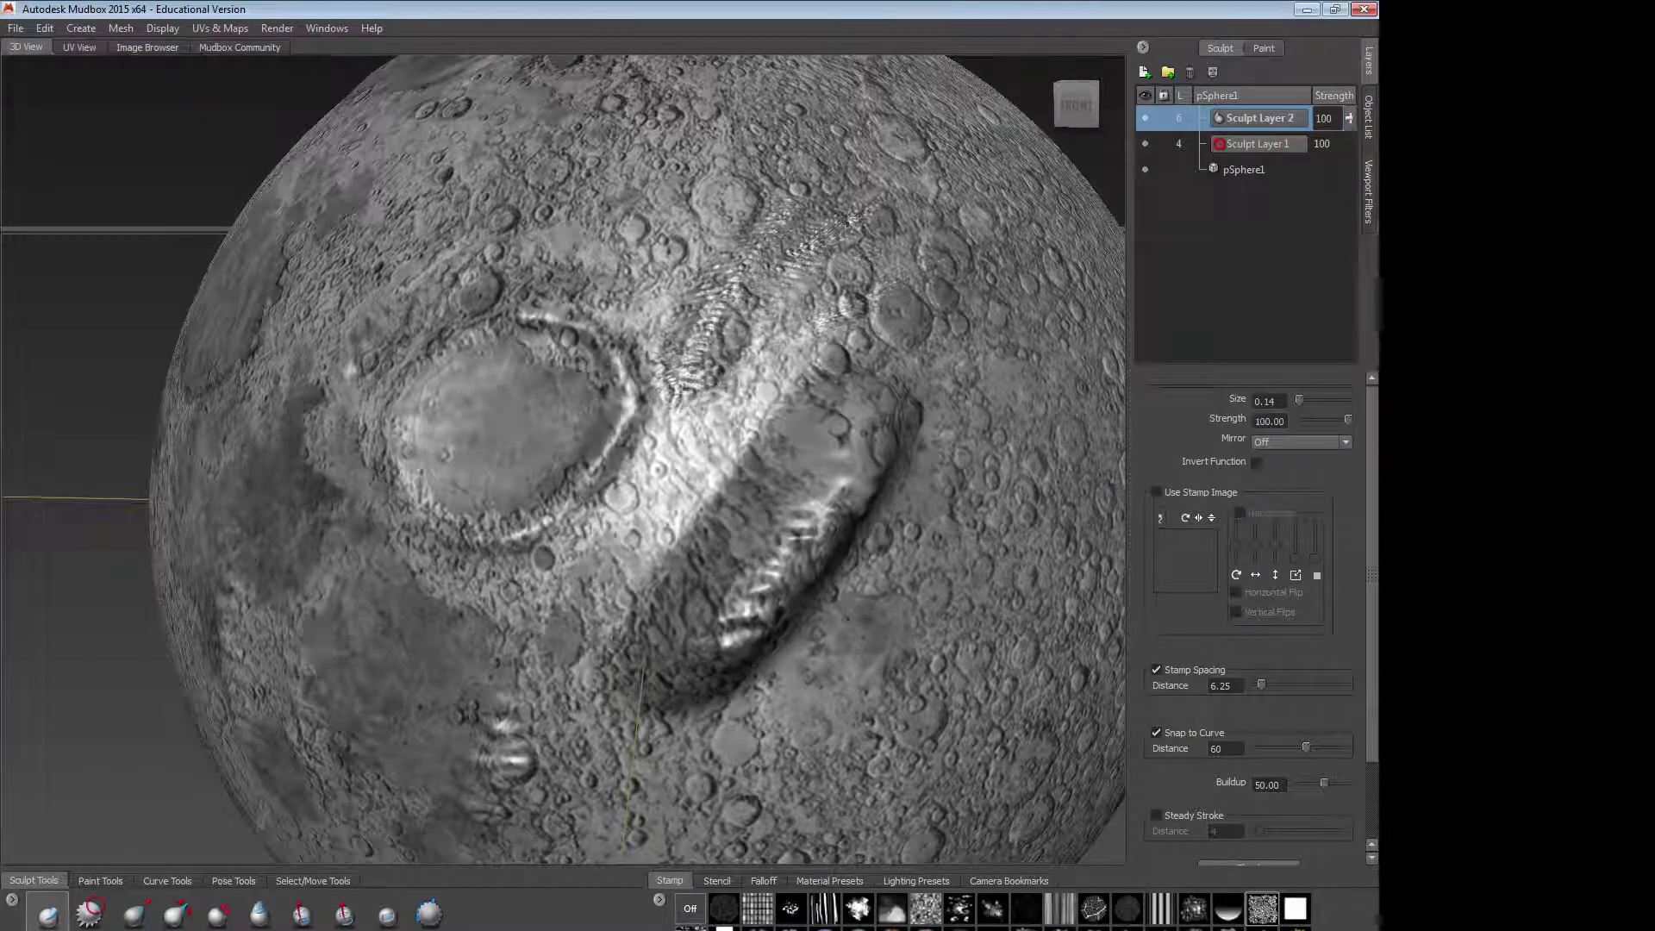
mouse_move(823, 317)
left_mouse_down("shift")
mouse_move(691, 362)
mouse_move(722, 332)
left_mouse_up("shift")
Step: Sculpt more stamped strokes on the surface below the ridge and smooth the lowest one
mouse_move(910, 590)
left_mouse_down()
mouse_move(767, 743)
mouse_move(900, 596)
mouse_move(769, 726)
mouse_move(862, 668)
mouse_move(918, 591)
left_mouse_up()
left_click_drag(943, 757, 836, 827)
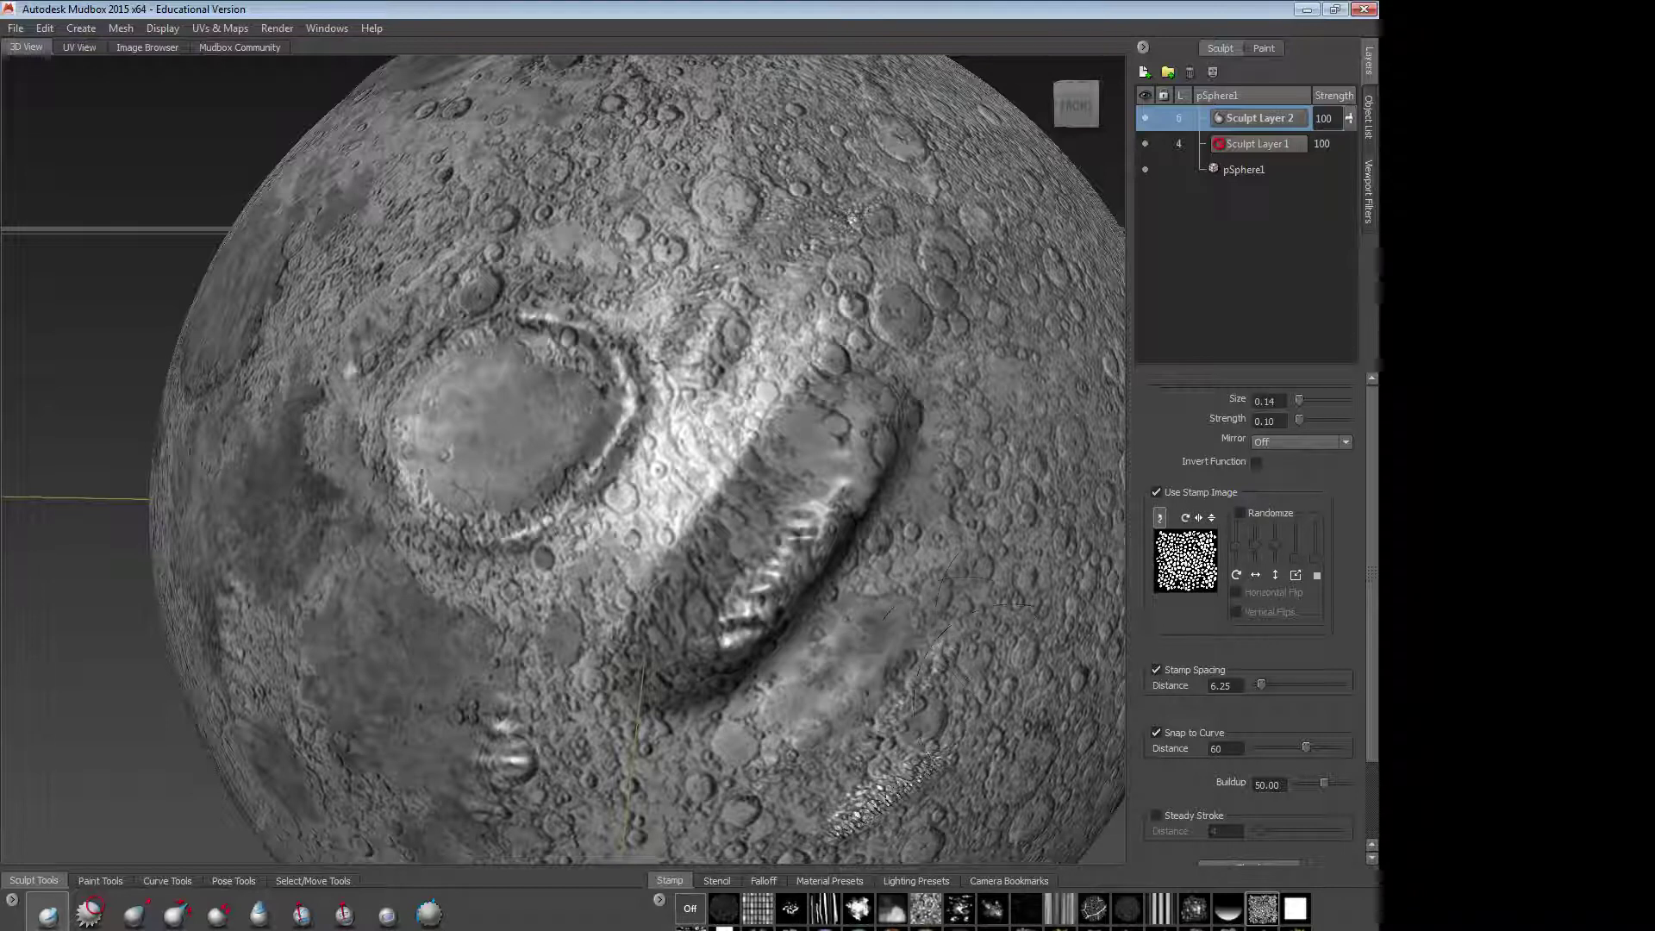
key("shift")
key("shift")
left_click_drag(873, 815, 929, 767, "shift")
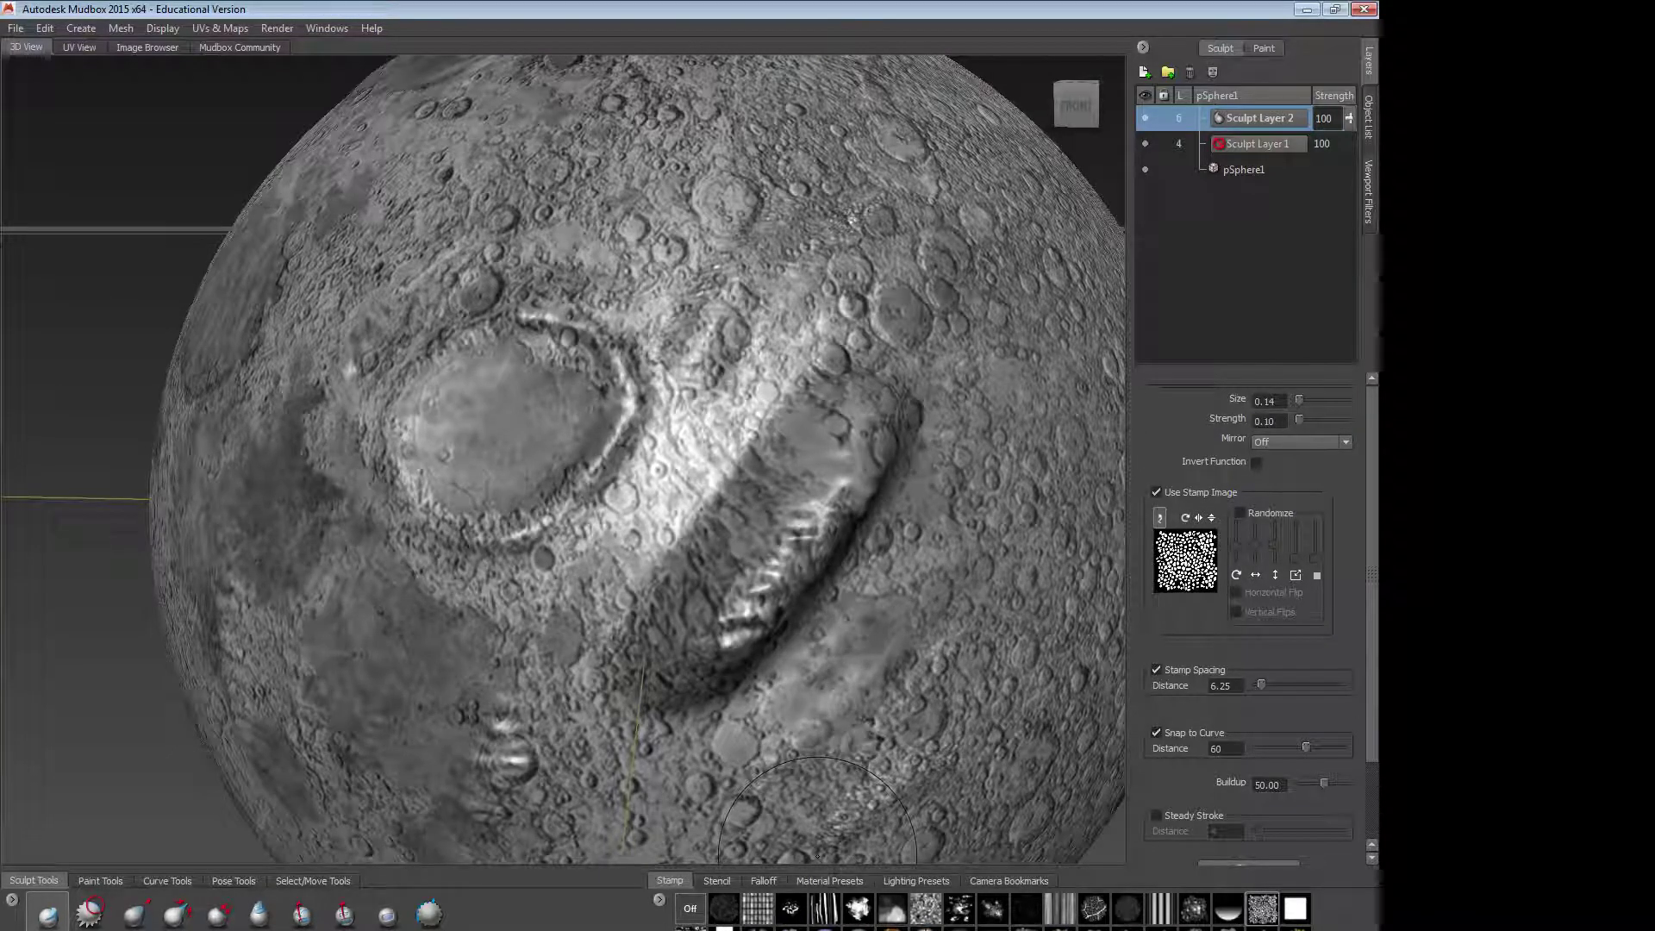
Step: Undo a first stroke beside the ridge and sculpt another stroke running parallel to the ridge's lower-right side
left_click_drag(1000, 517, 720, 783)
key("ctrl+z")
key("Return")
mouse_move(812, 726)
left_mouse_down()
mouse_move(996, 591)
mouse_move(806, 689)
mouse_move(1000, 495)
left_mouse_up()
Step: Turn off the stamp image and choose the stencil with the square-celled skin pattern
left_click(716, 879)
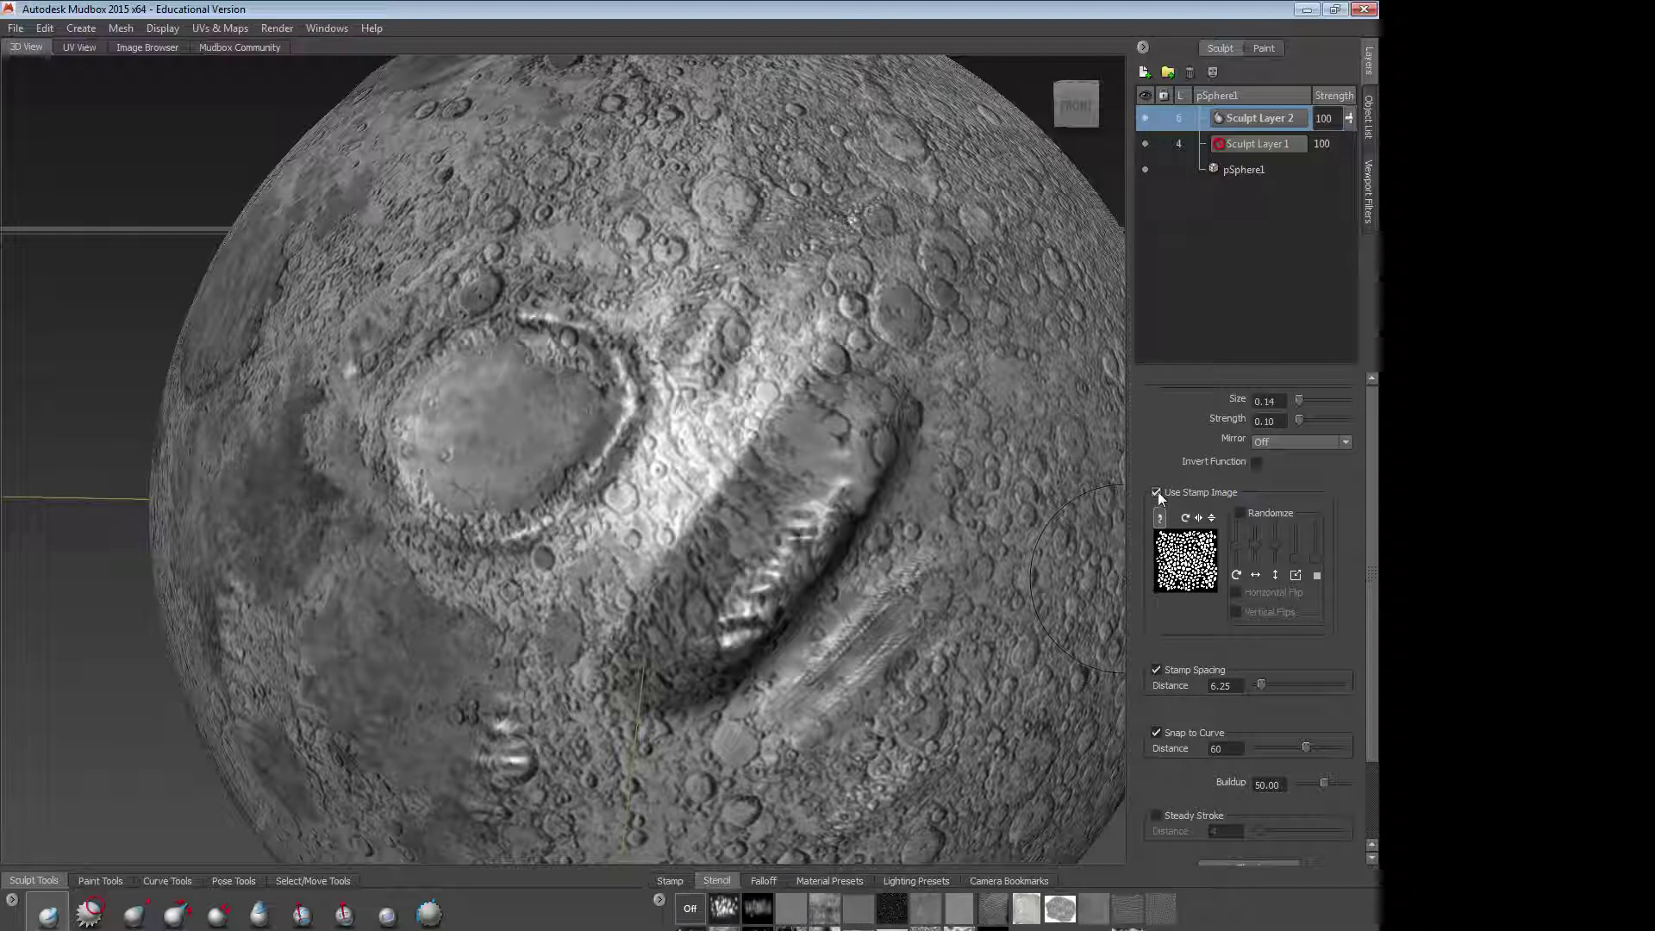
left_click(678, 884)
left_click(689, 908)
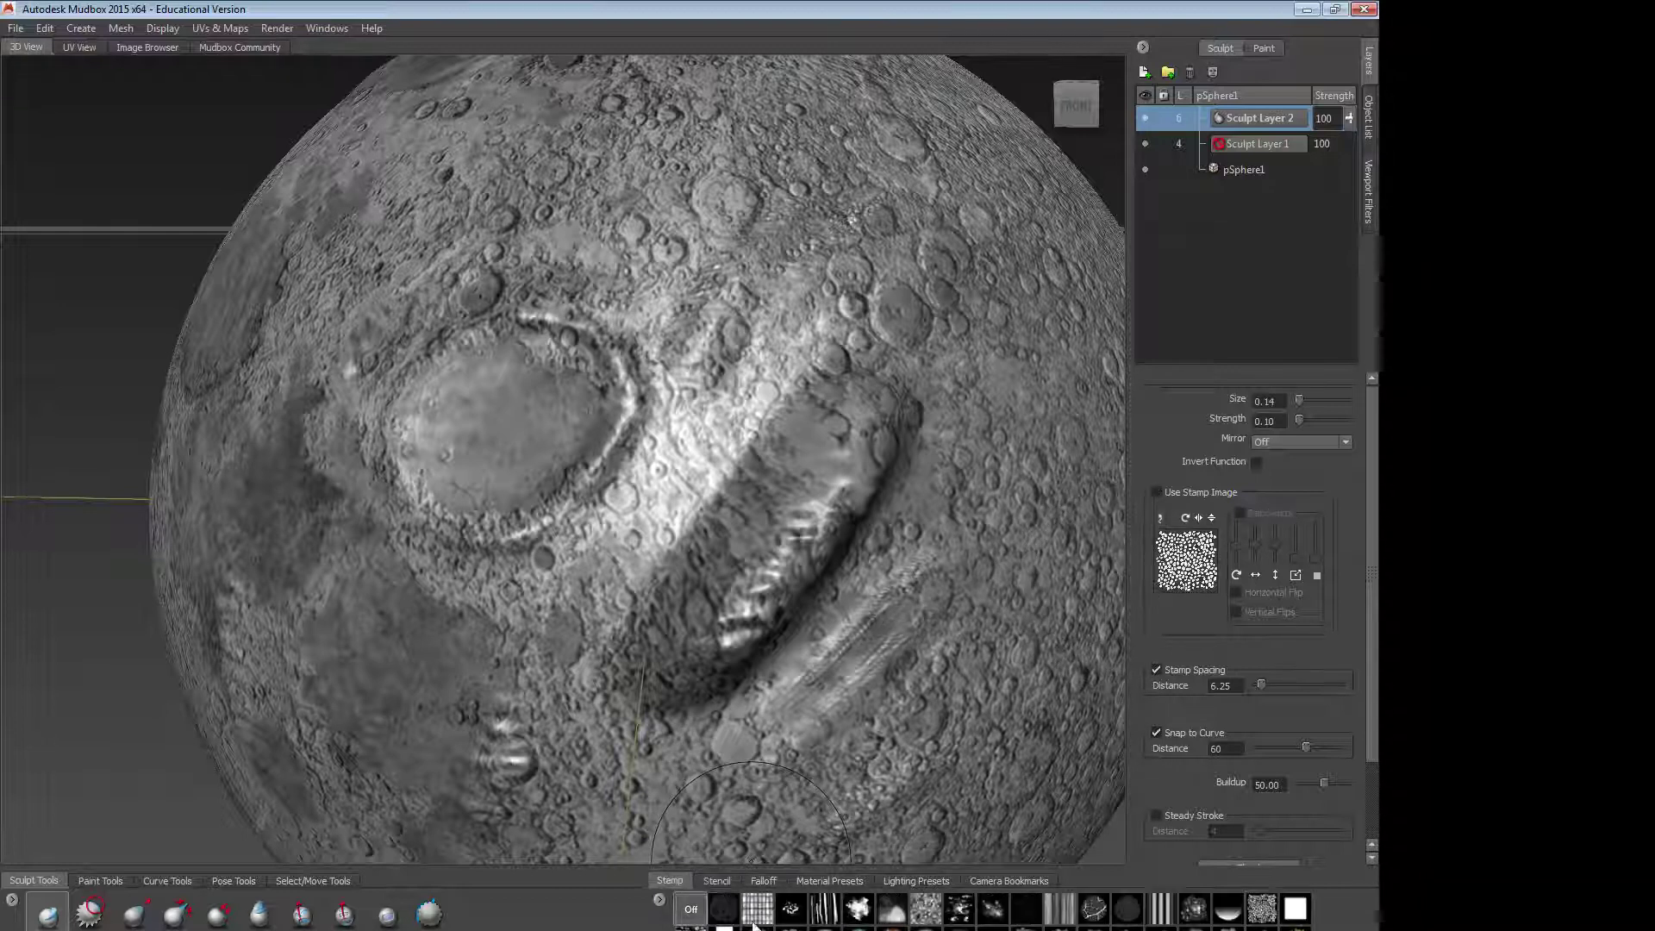
left_click(722, 883)
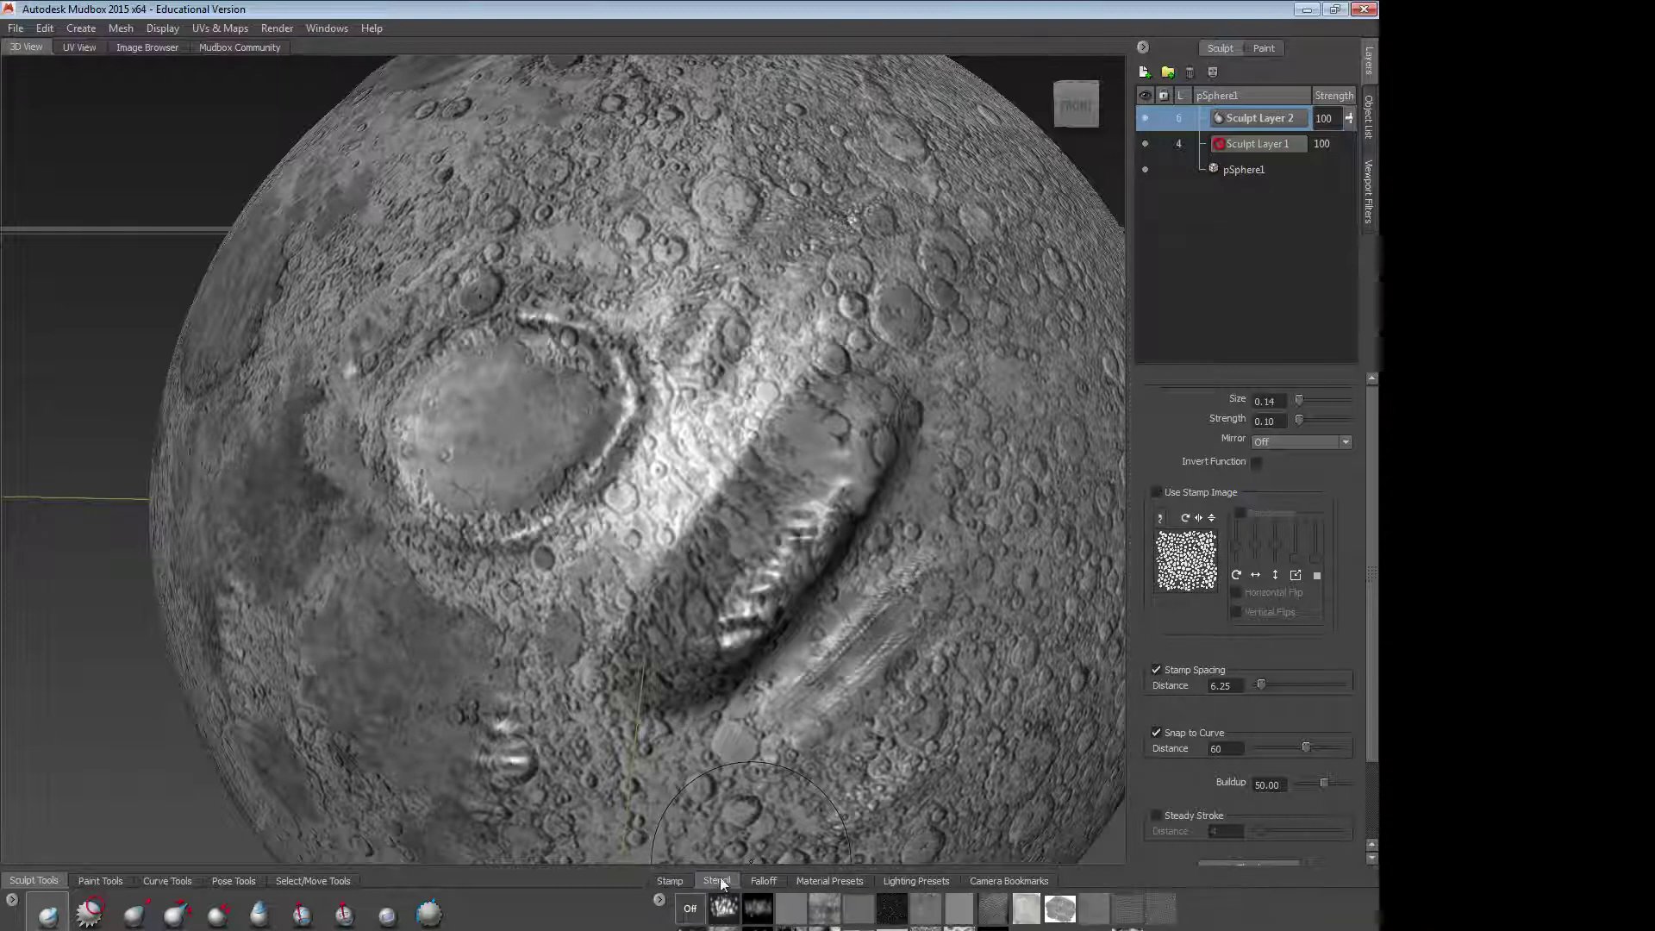
left_click(1129, 908)
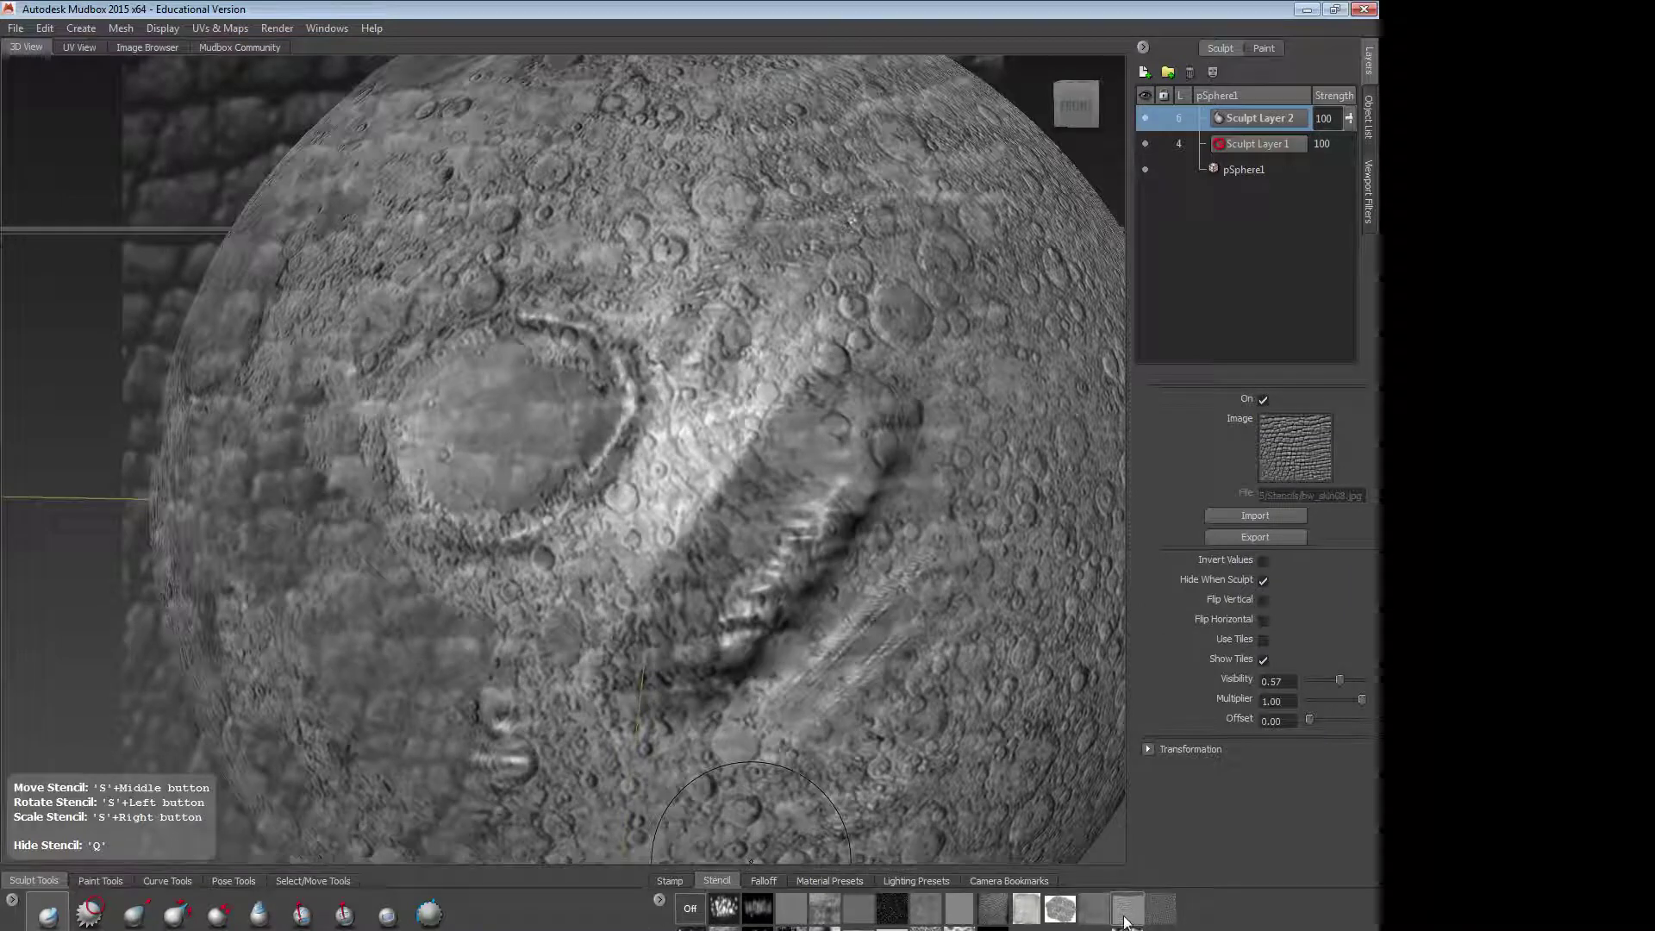
left_click(1161, 908)
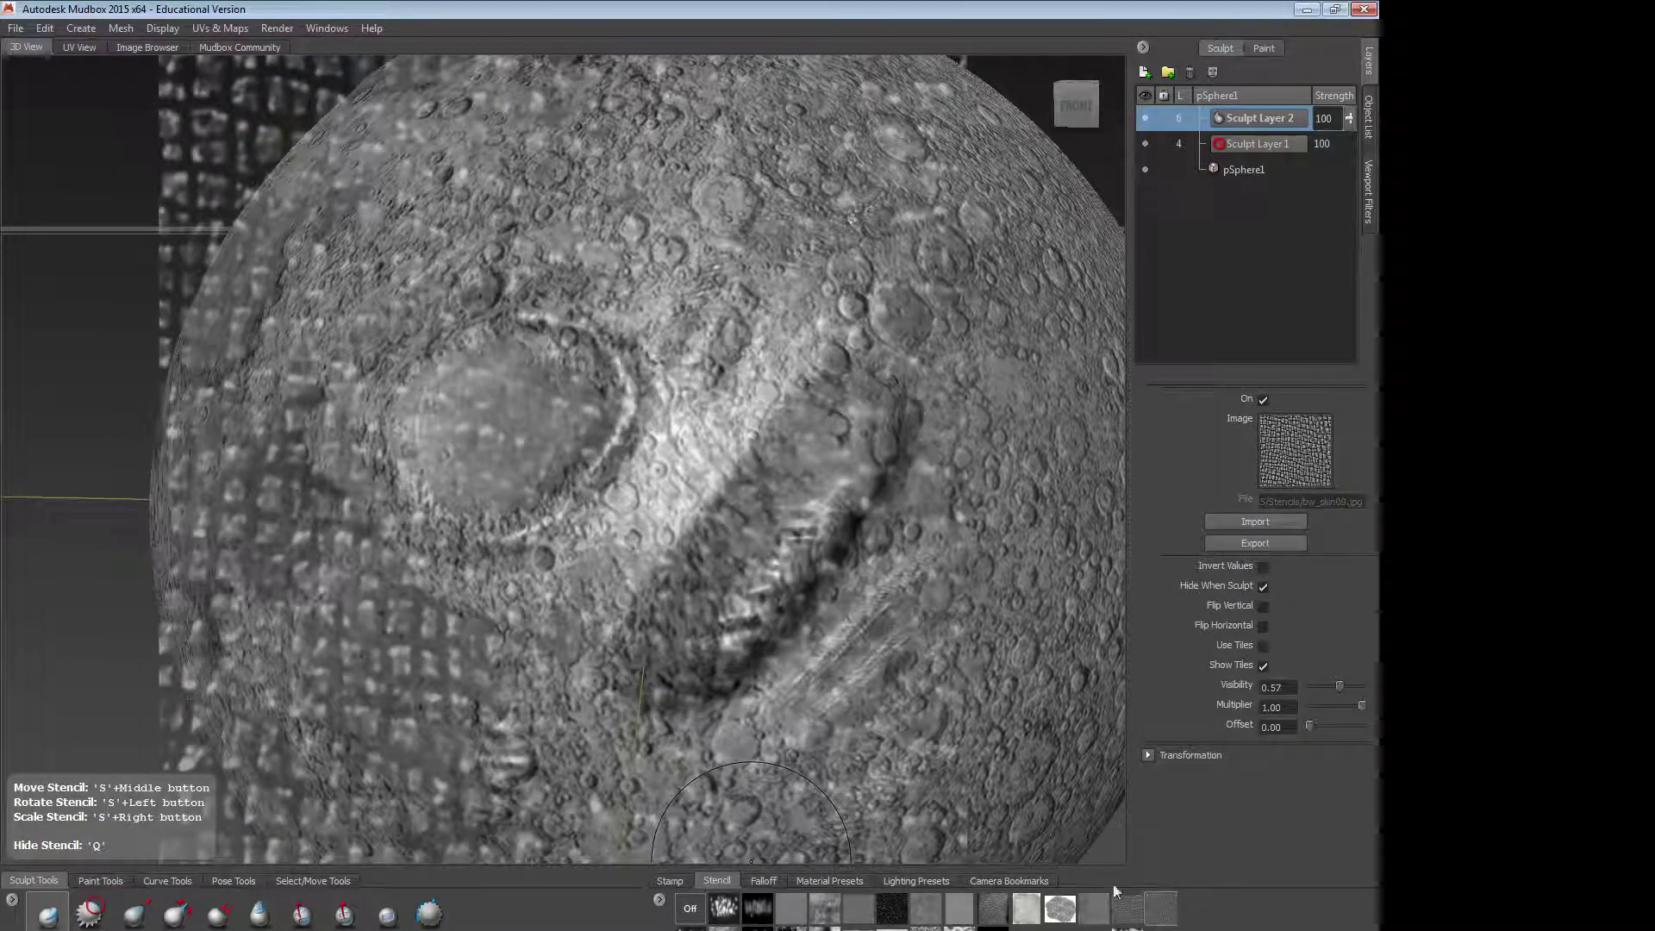
Step: Sculpt bumpy detail through the stencil in strokes circling the large crater and the ridge
middle_click_drag(922, 692, 547, 685, "alt")
right_click_drag(547, 685, 525, 405, "alt")
middle_click_drag(524, 406, 676, 466, "alt")
mouse_move(675, 467)
left_mouse_down()
mouse_move(620, 422)
mouse_move(551, 422)
mouse_move(487, 483)
left_mouse_up()
left_click_drag(573, 632, 548, 589)
mouse_move(731, 520)
left_mouse_down()
mouse_move(776, 509)
mouse_move(793, 638)
mouse_move(780, 685)
mouse_move(711, 650)
mouse_move(595, 661)
mouse_move(484, 560)
left_mouse_up()
left_click_drag(485, 497, 536, 411)
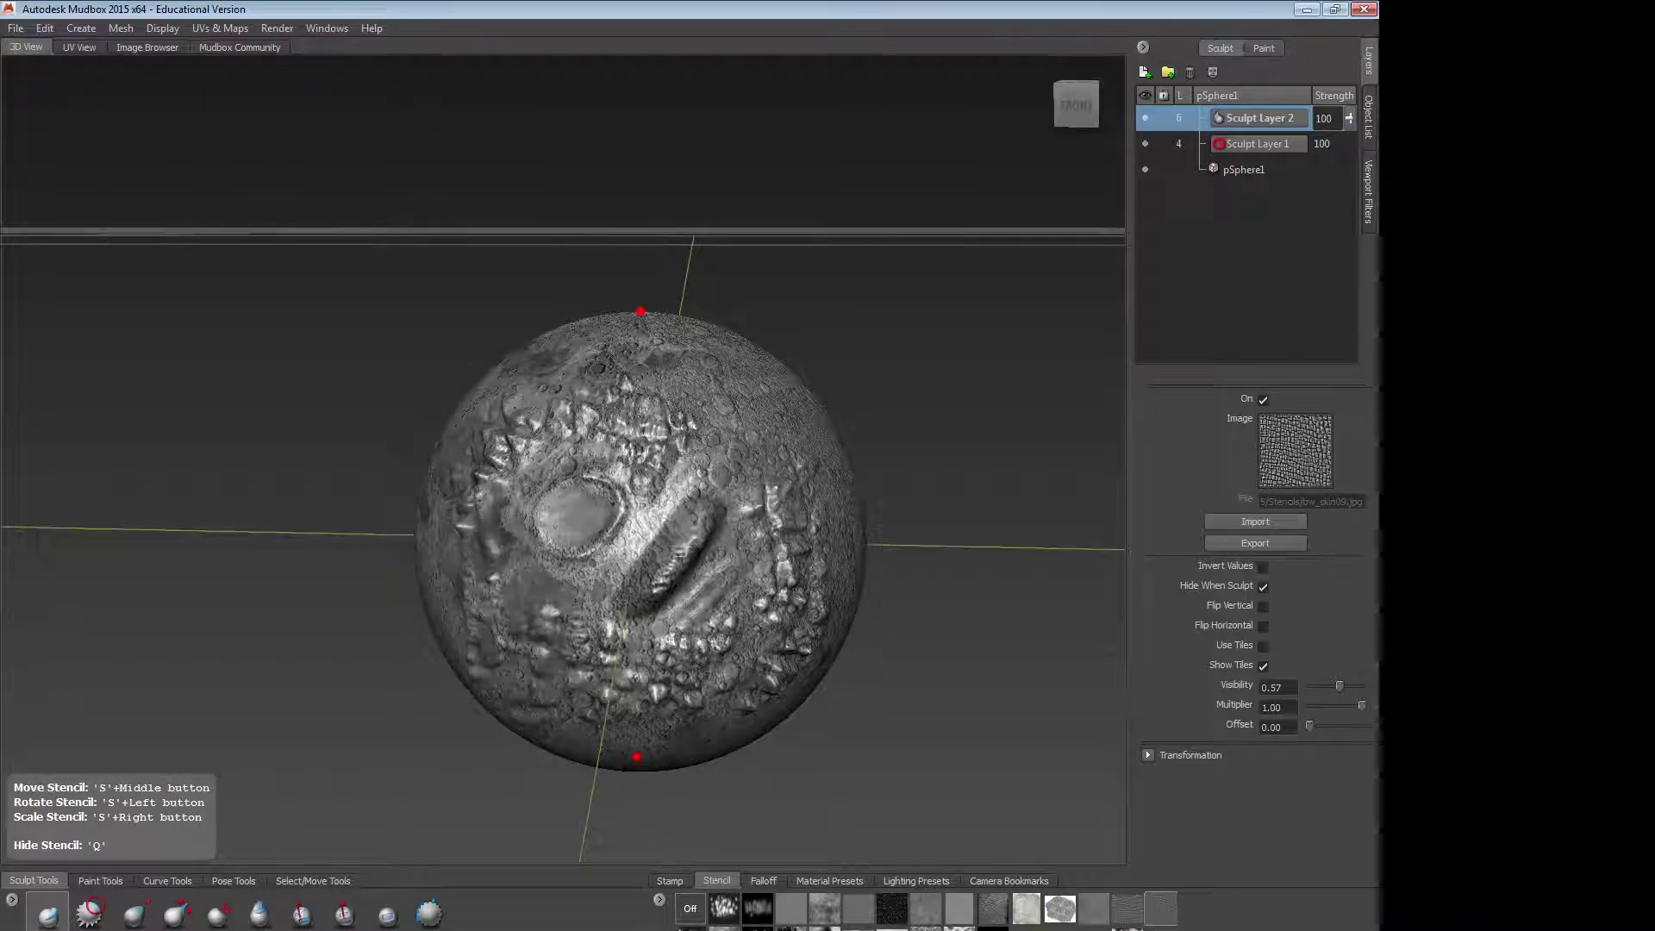
left_click_drag(896, 508, 1067, 476, "alt")
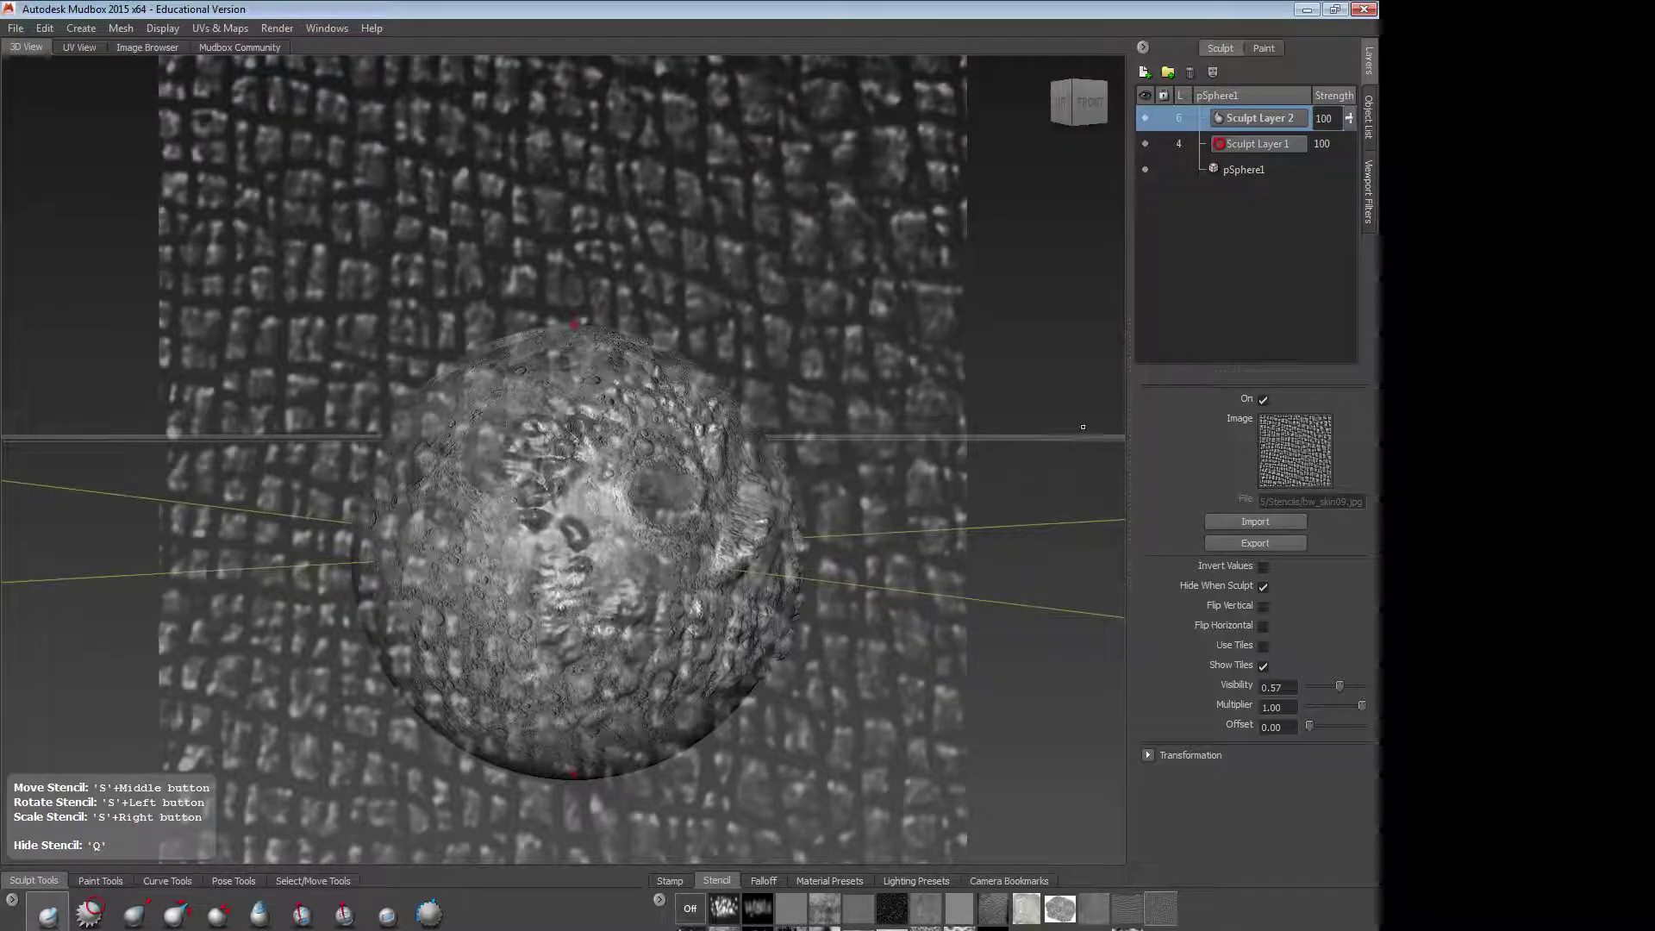
Step: Turn off the stencil and add a 2048 Diffuse paint layer named Paint Layer 1 above the moon texture
left_click(1264, 49)
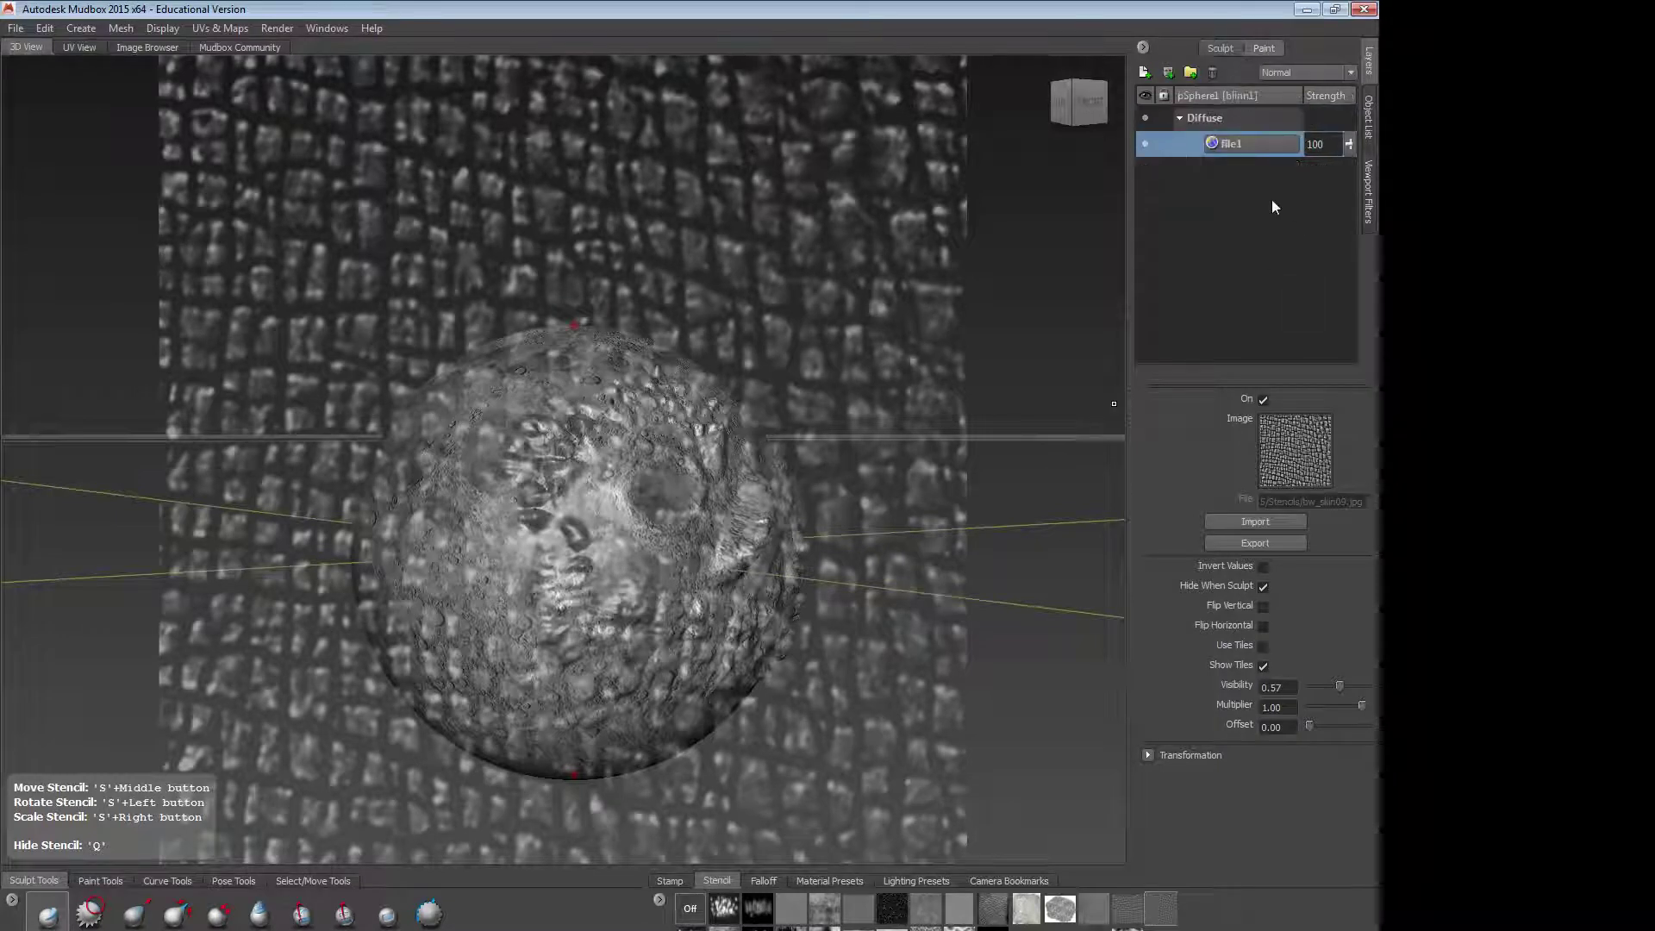
left_click(1232, 49)
left_click(1263, 49)
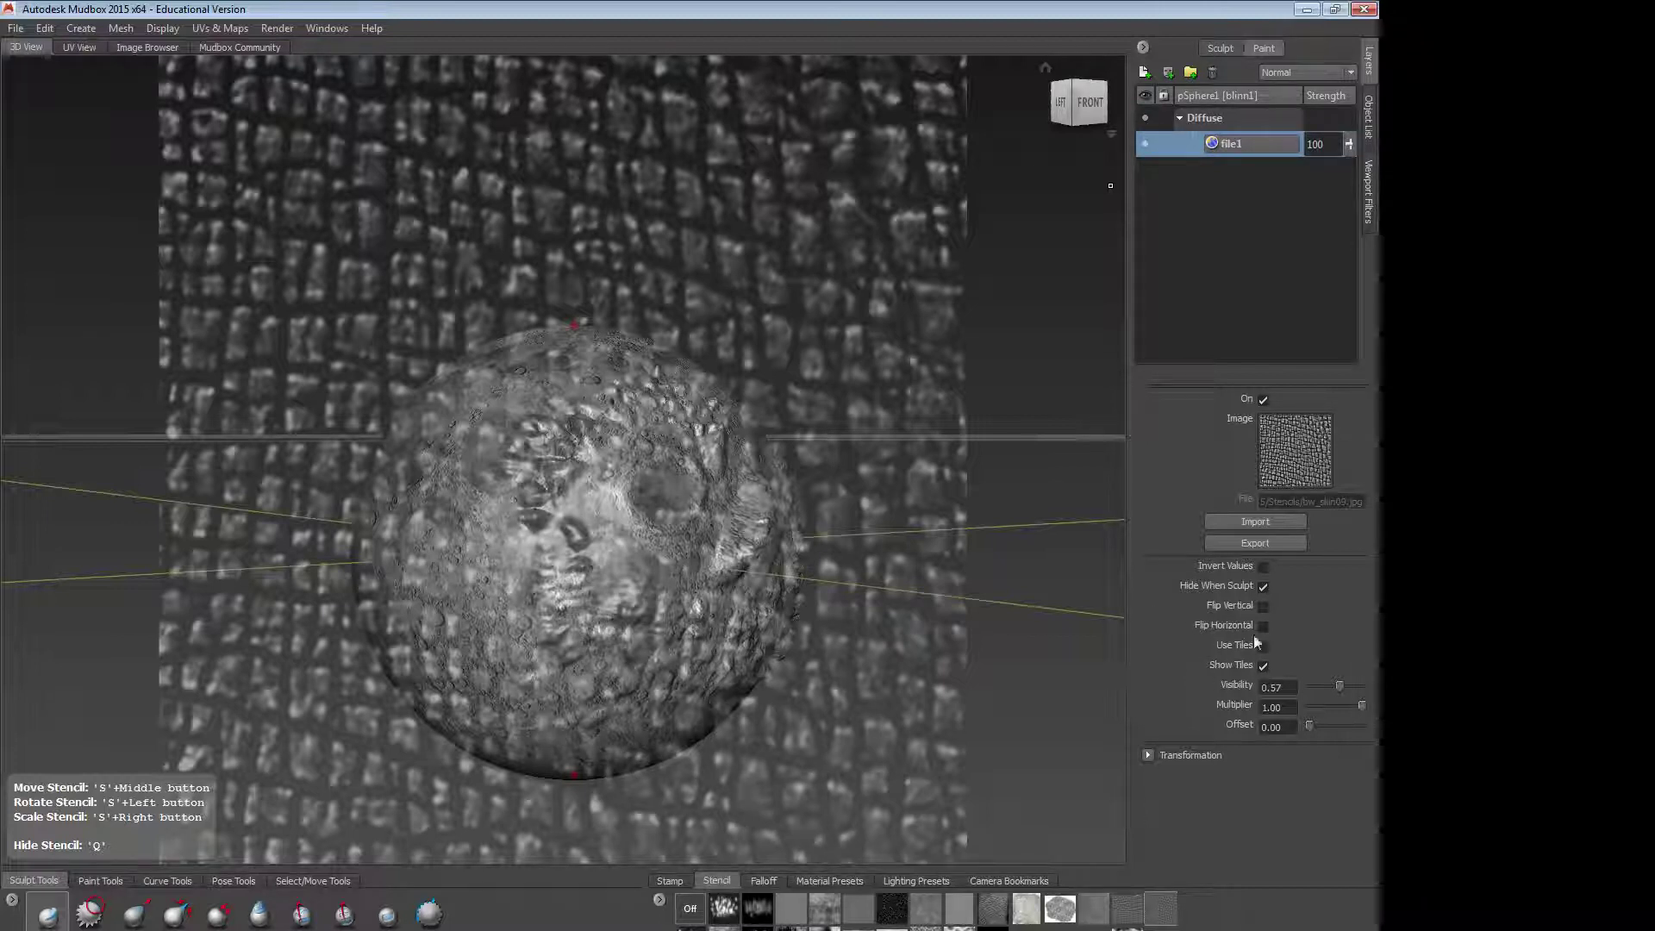
left_click(100, 881)
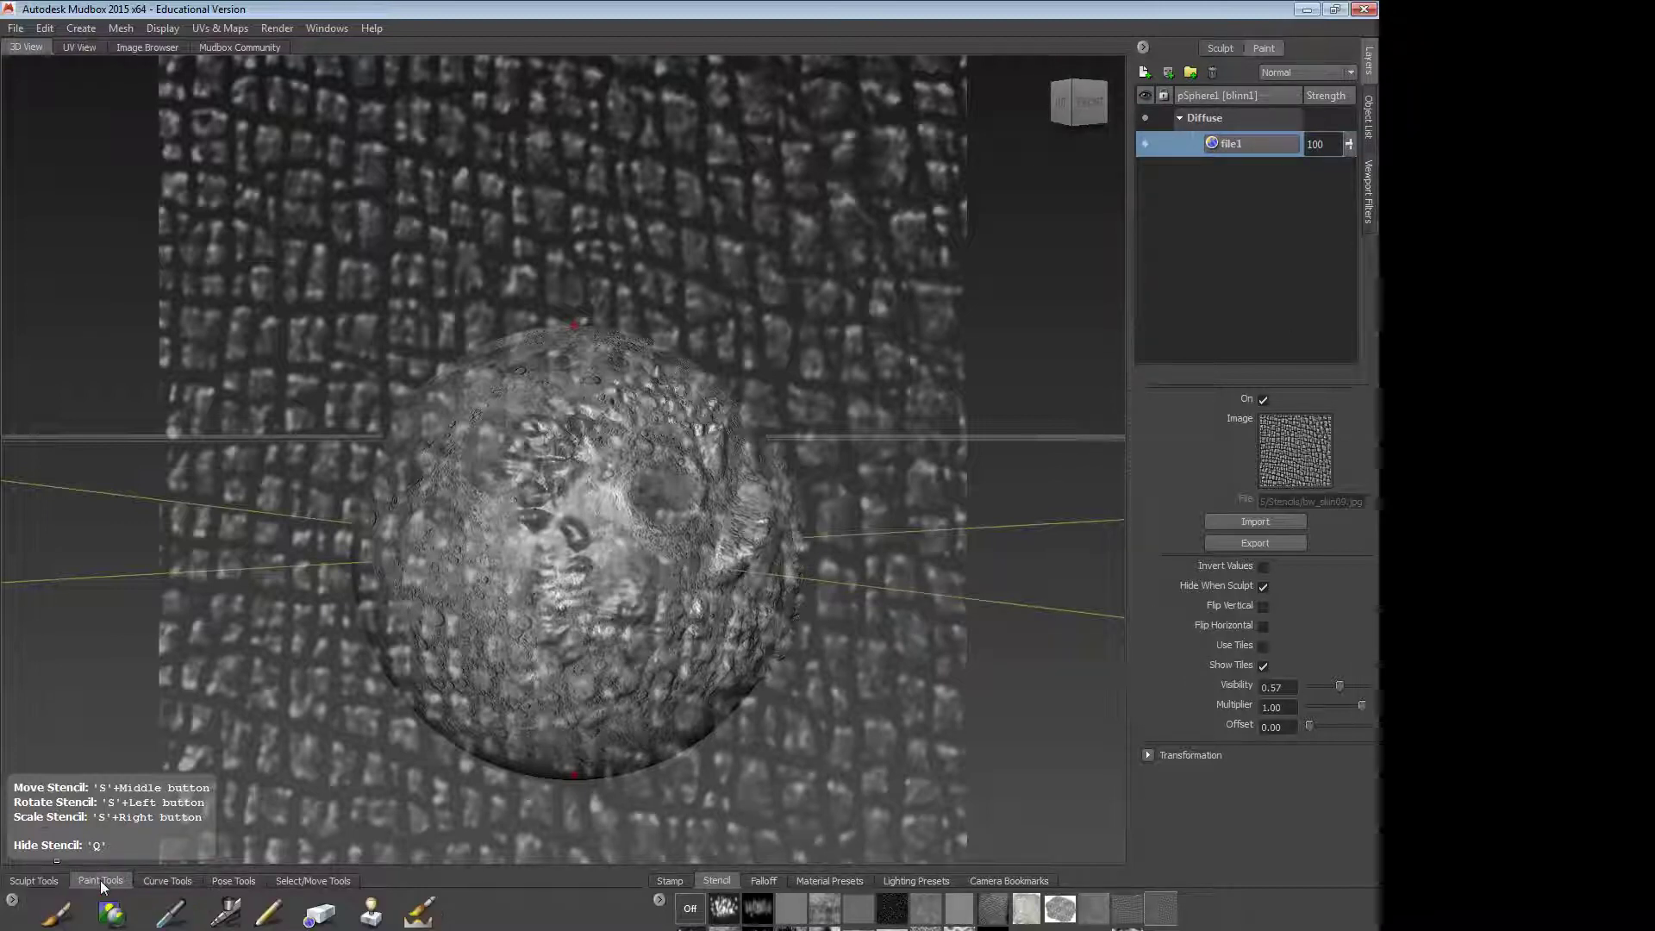
left_click(691, 908)
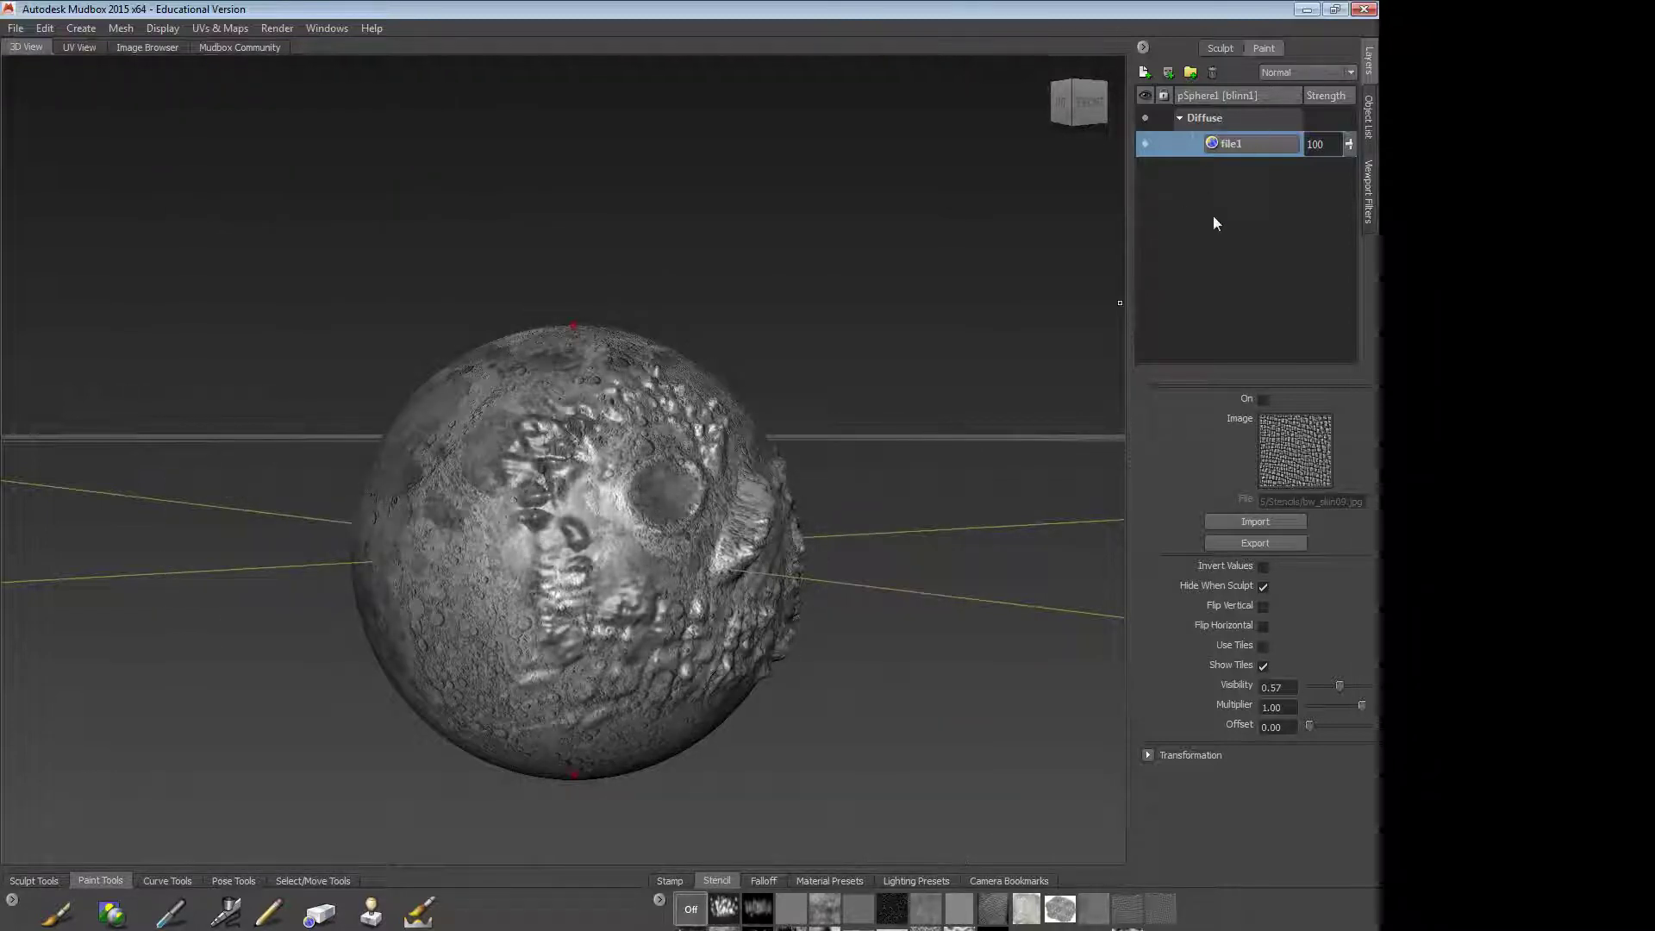
left_click(1144, 73)
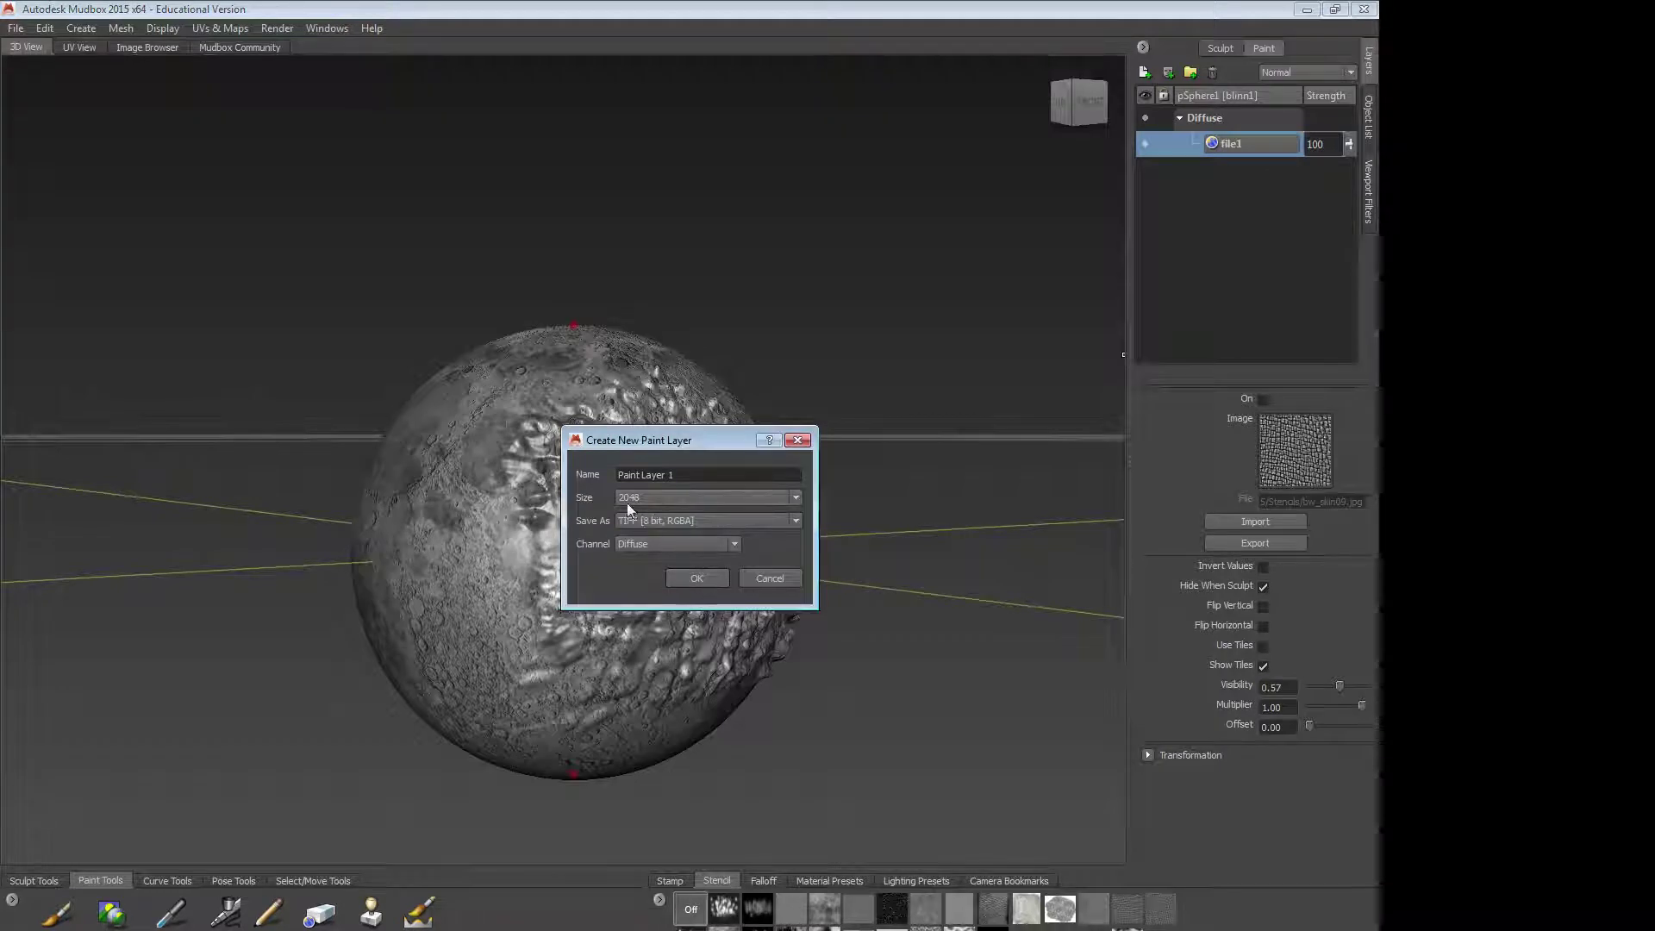
left_click(699, 580)
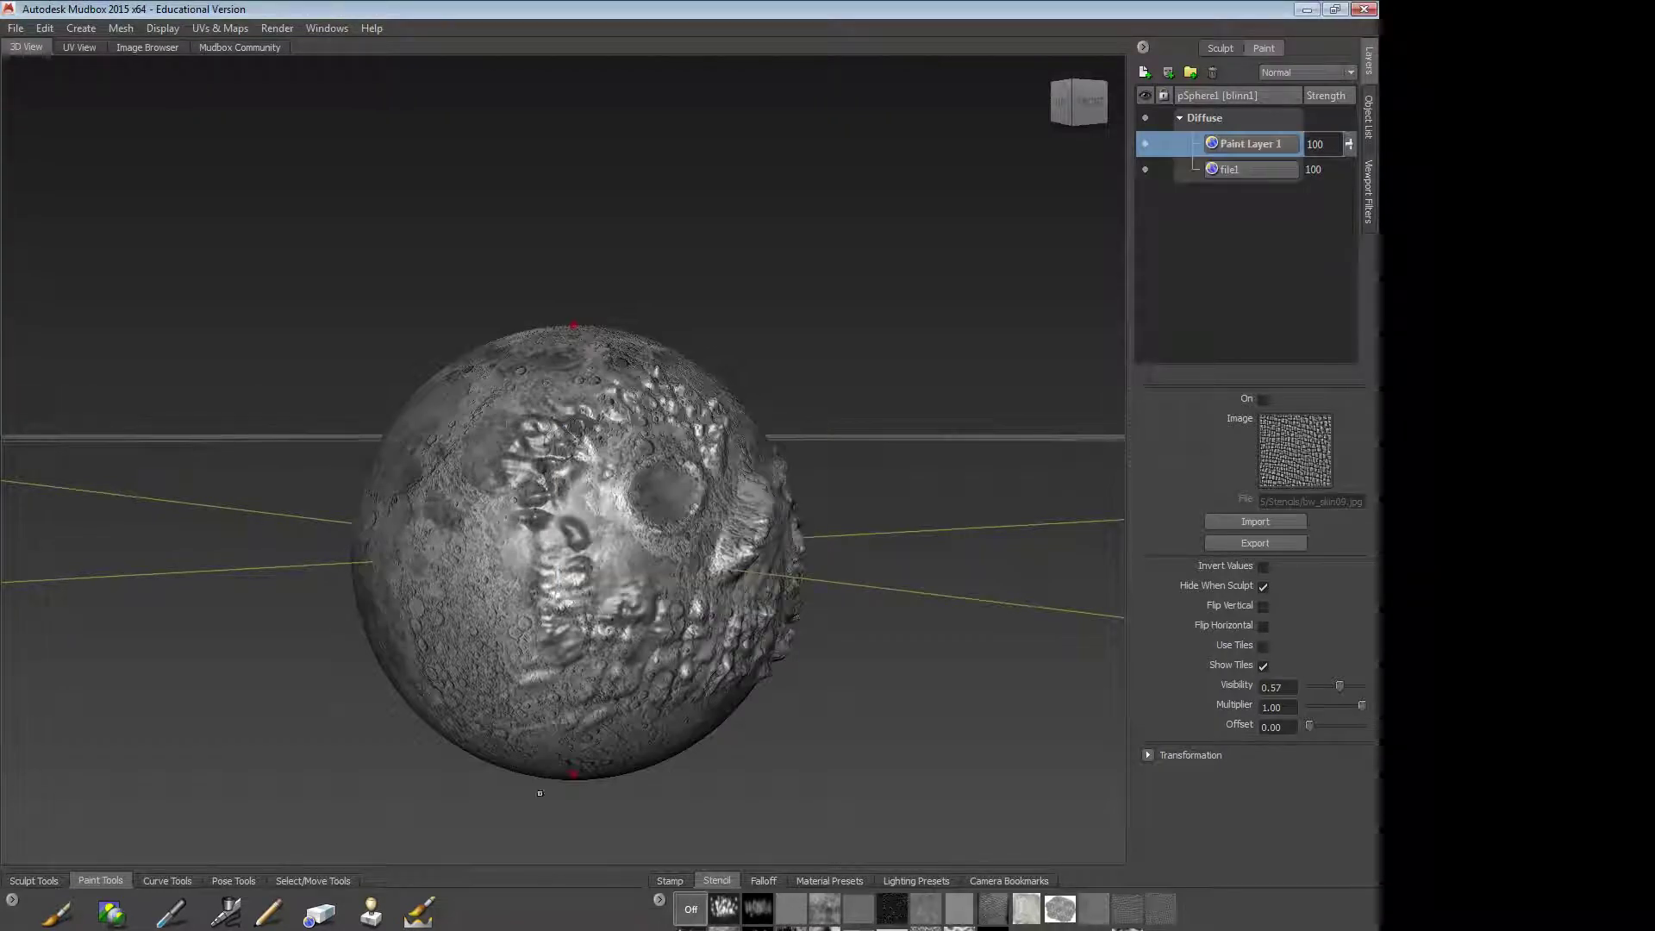
Step: Paint tan strokes on the moon with the Paint Brush and flood Paint Layer 1 with that color
left_click(62, 917)
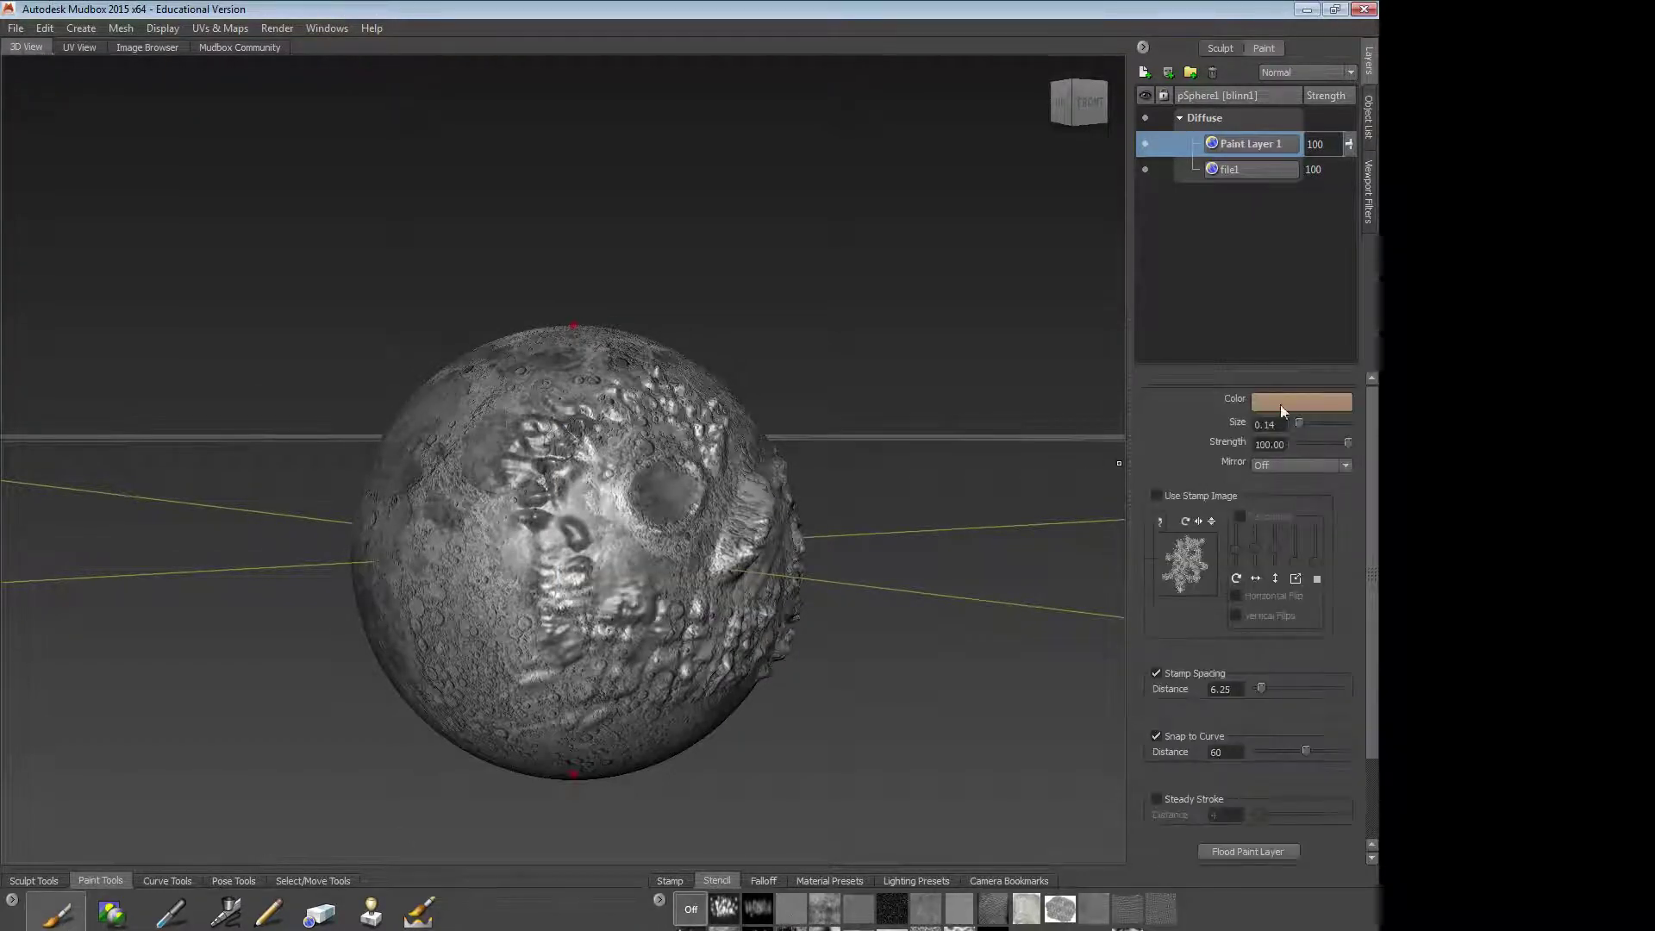
mouse_move(510, 567)
left_mouse_down()
mouse_move(543, 455)
mouse_move(479, 462)
mouse_move(436, 523)
mouse_move(474, 400)
mouse_move(419, 452)
left_mouse_up()
mouse_move(498, 413)
left_mouse_down()
mouse_move(545, 421)
mouse_move(575, 517)
mouse_move(624, 490)
mouse_move(633, 517)
left_mouse_up()
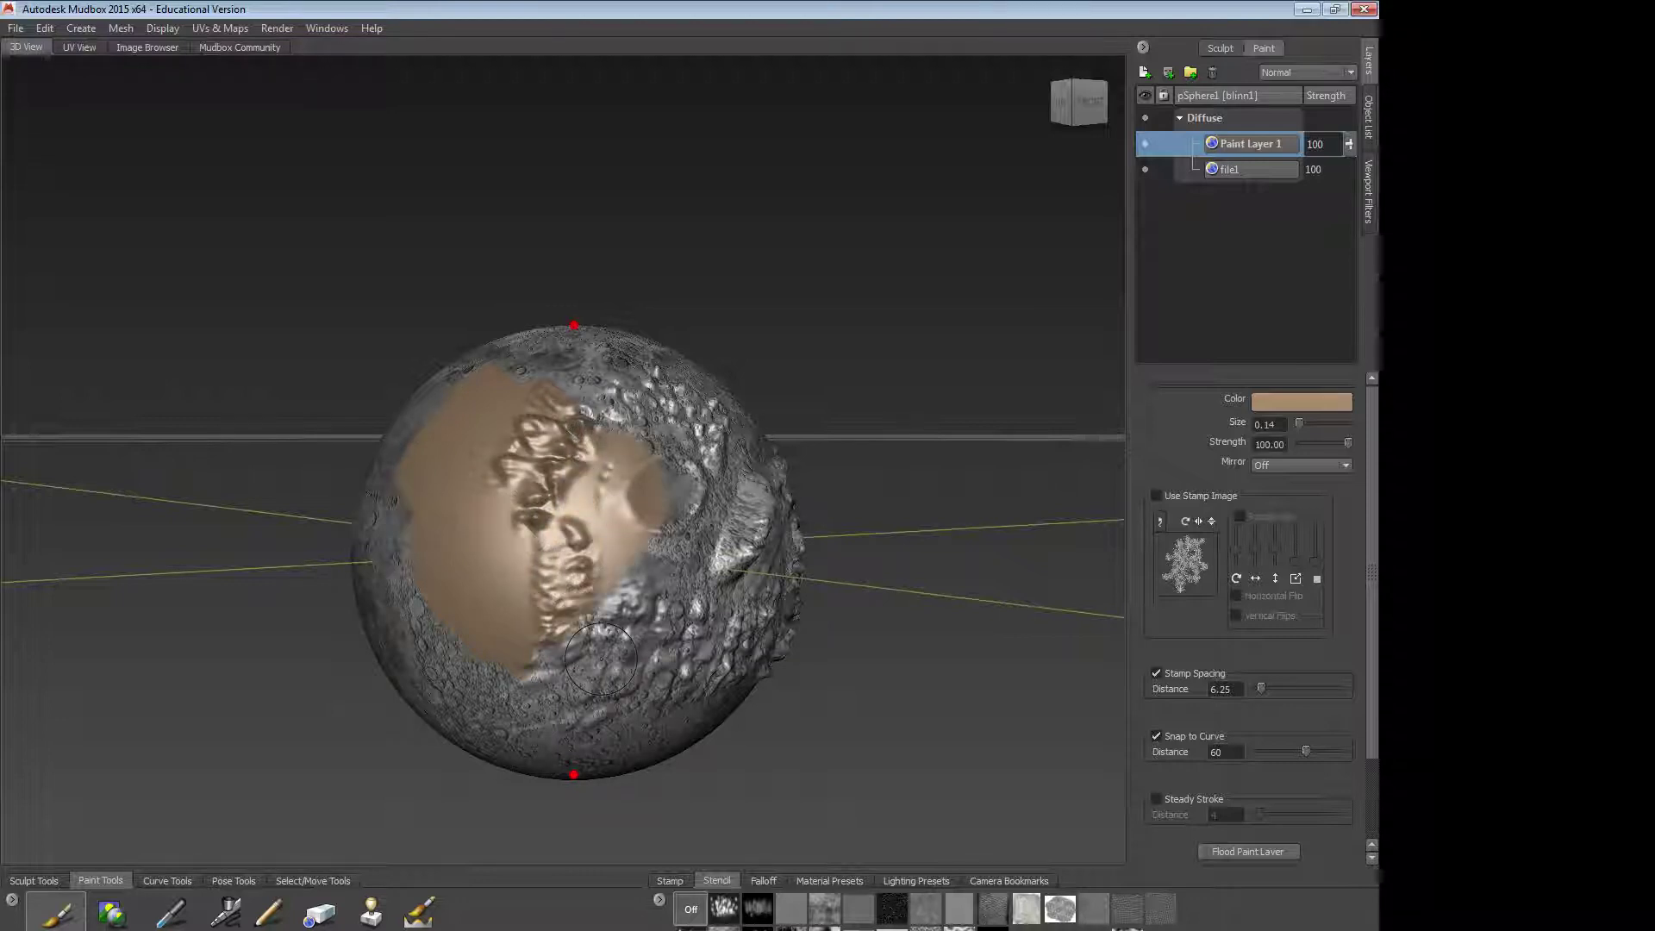
left_click(1233, 847)
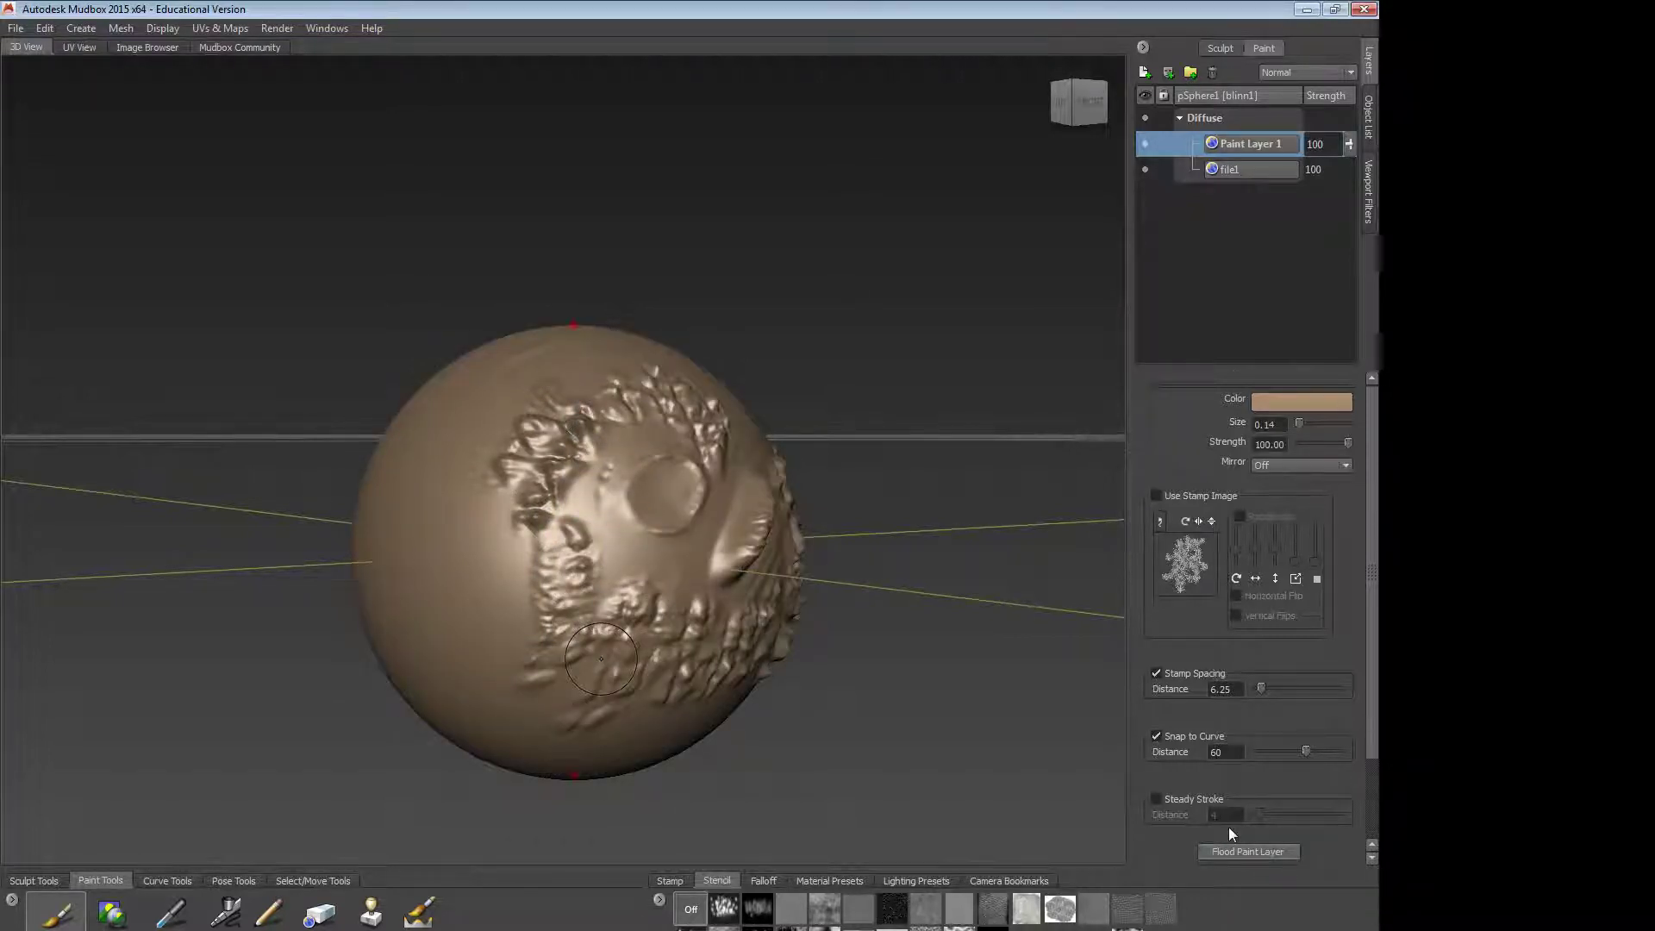
Step: Set Paint Layer 1 to the Multiply blend mode and lower its strength to 45
left_click(1348, 73)
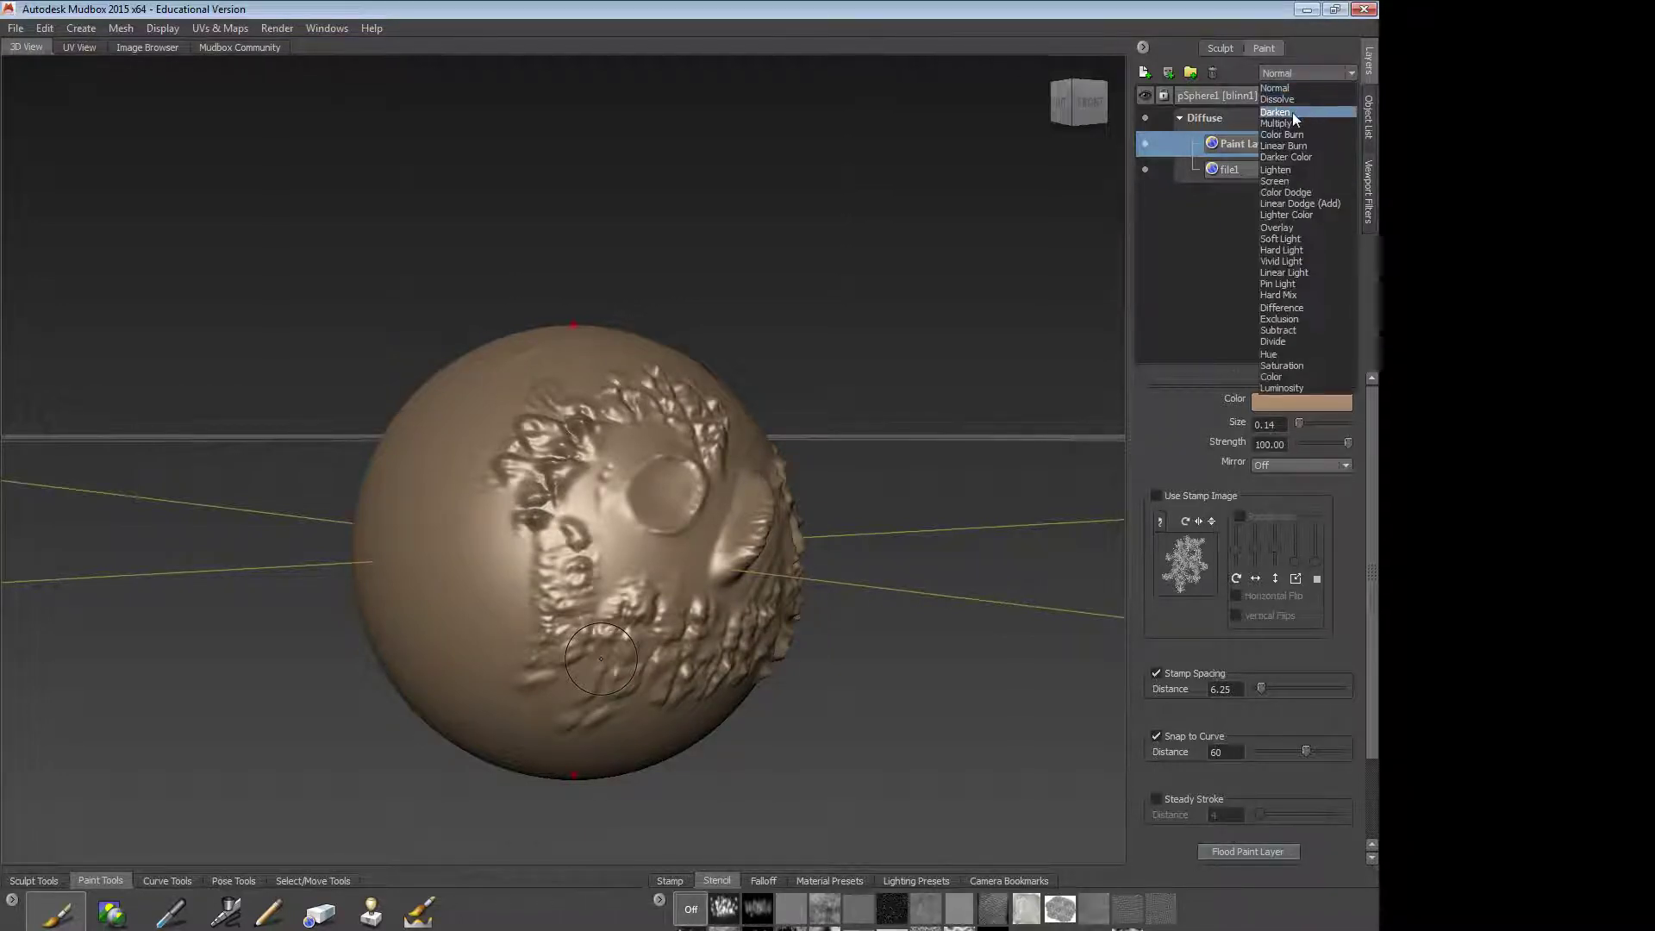
left_click(1287, 122)
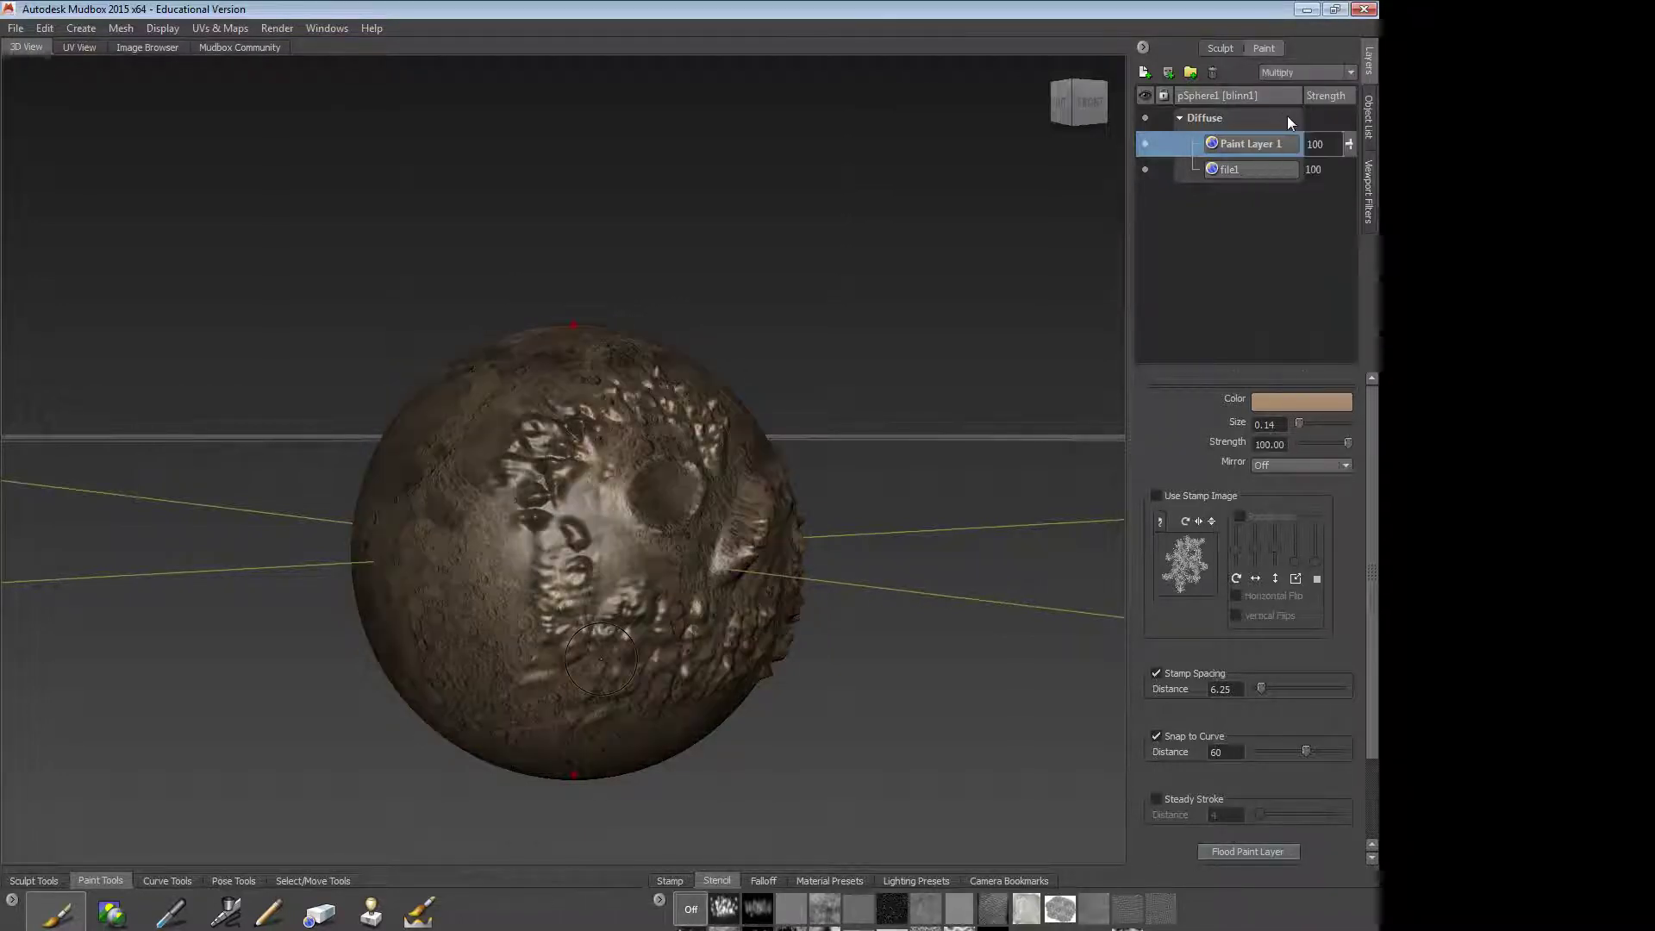
mouse_move(838, 458)
left_mouse_down("alt")
mouse_move(965, 424)
mouse_move(1004, 508)
mouse_move(957, 560)
mouse_move(802, 465)
left_mouse_up("alt")
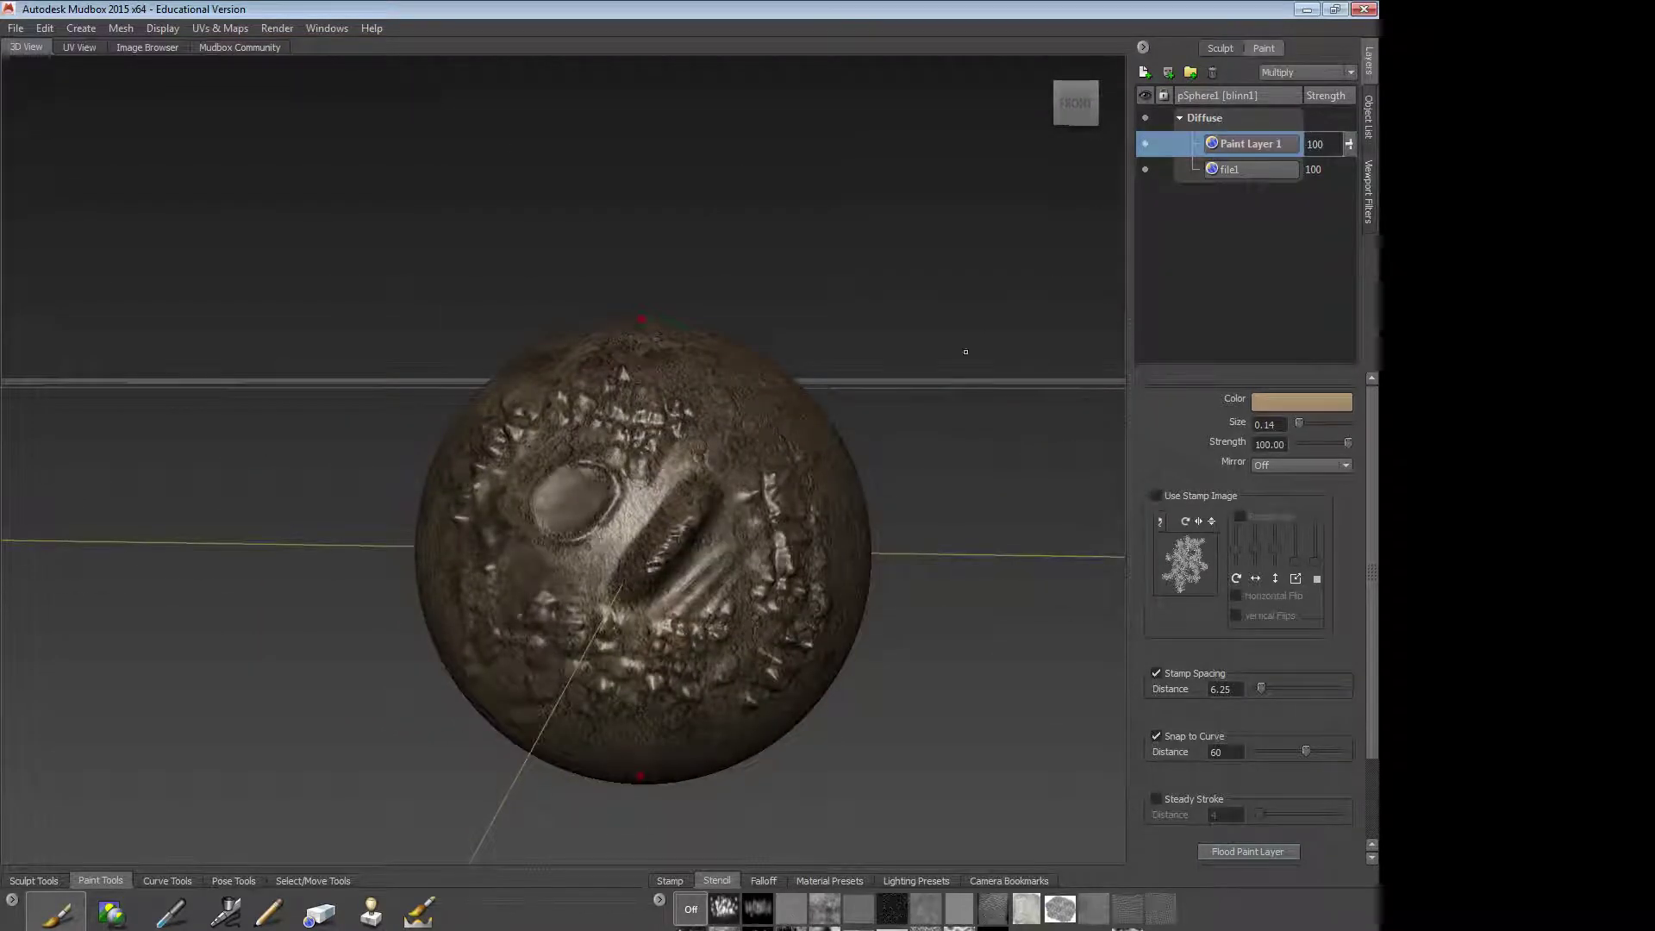
left_click_drag(1348, 144, 1348, 200)
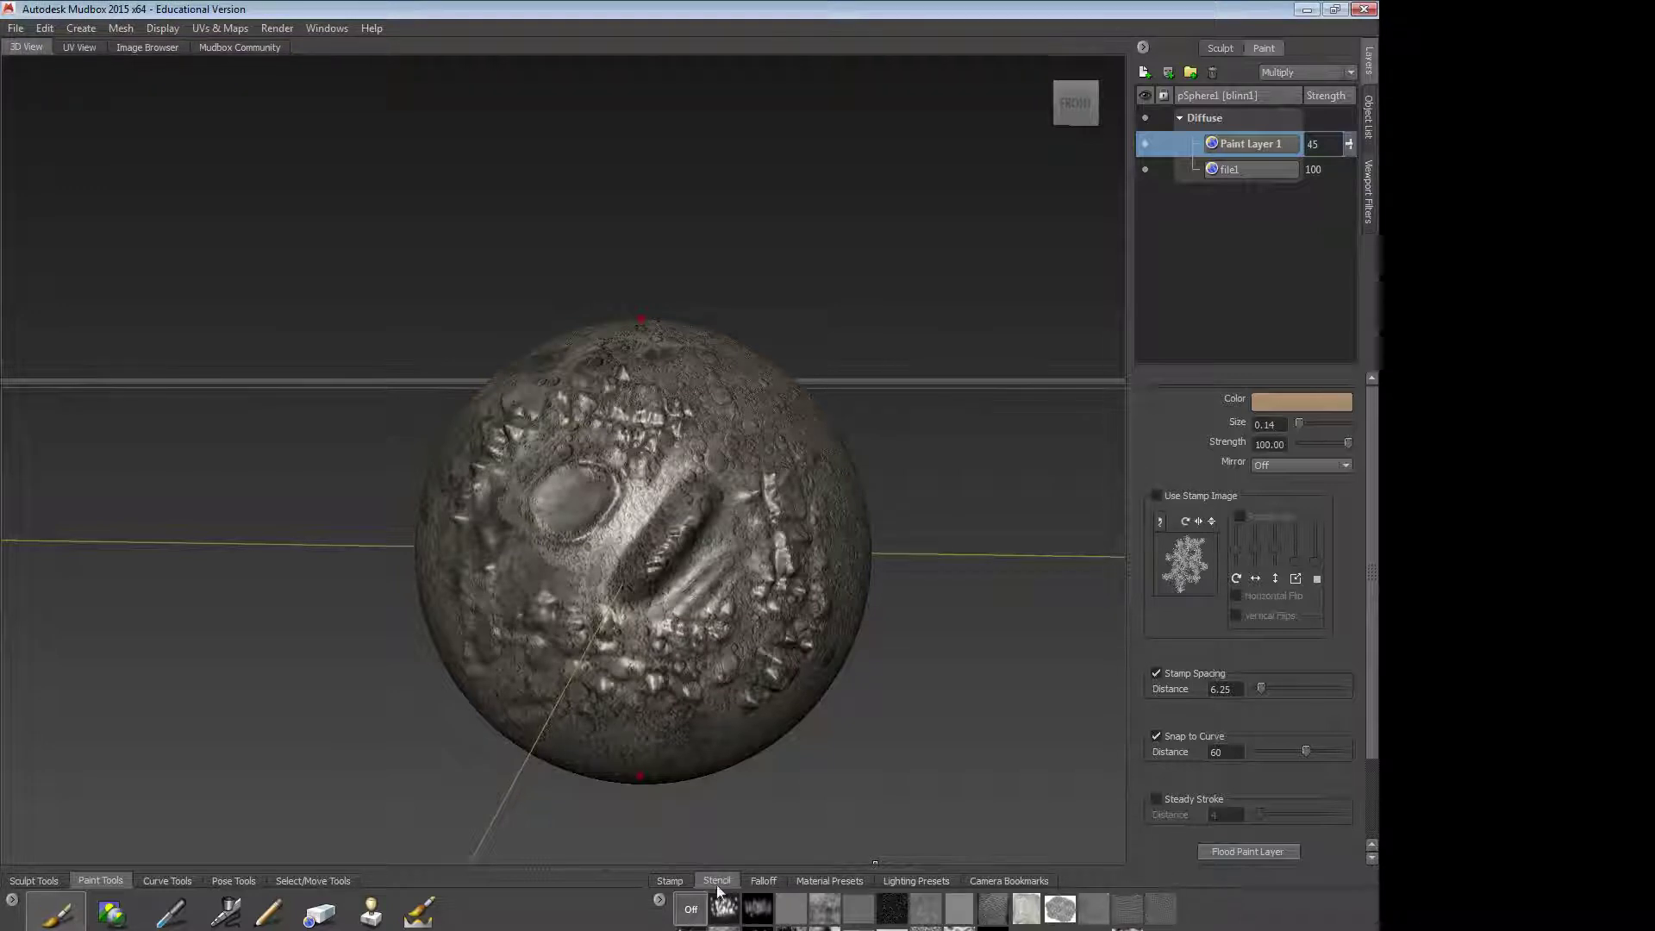
Step: Choose the vertically striped stamp image for the paint brush and set the brush color to bright red
left_click(671, 881)
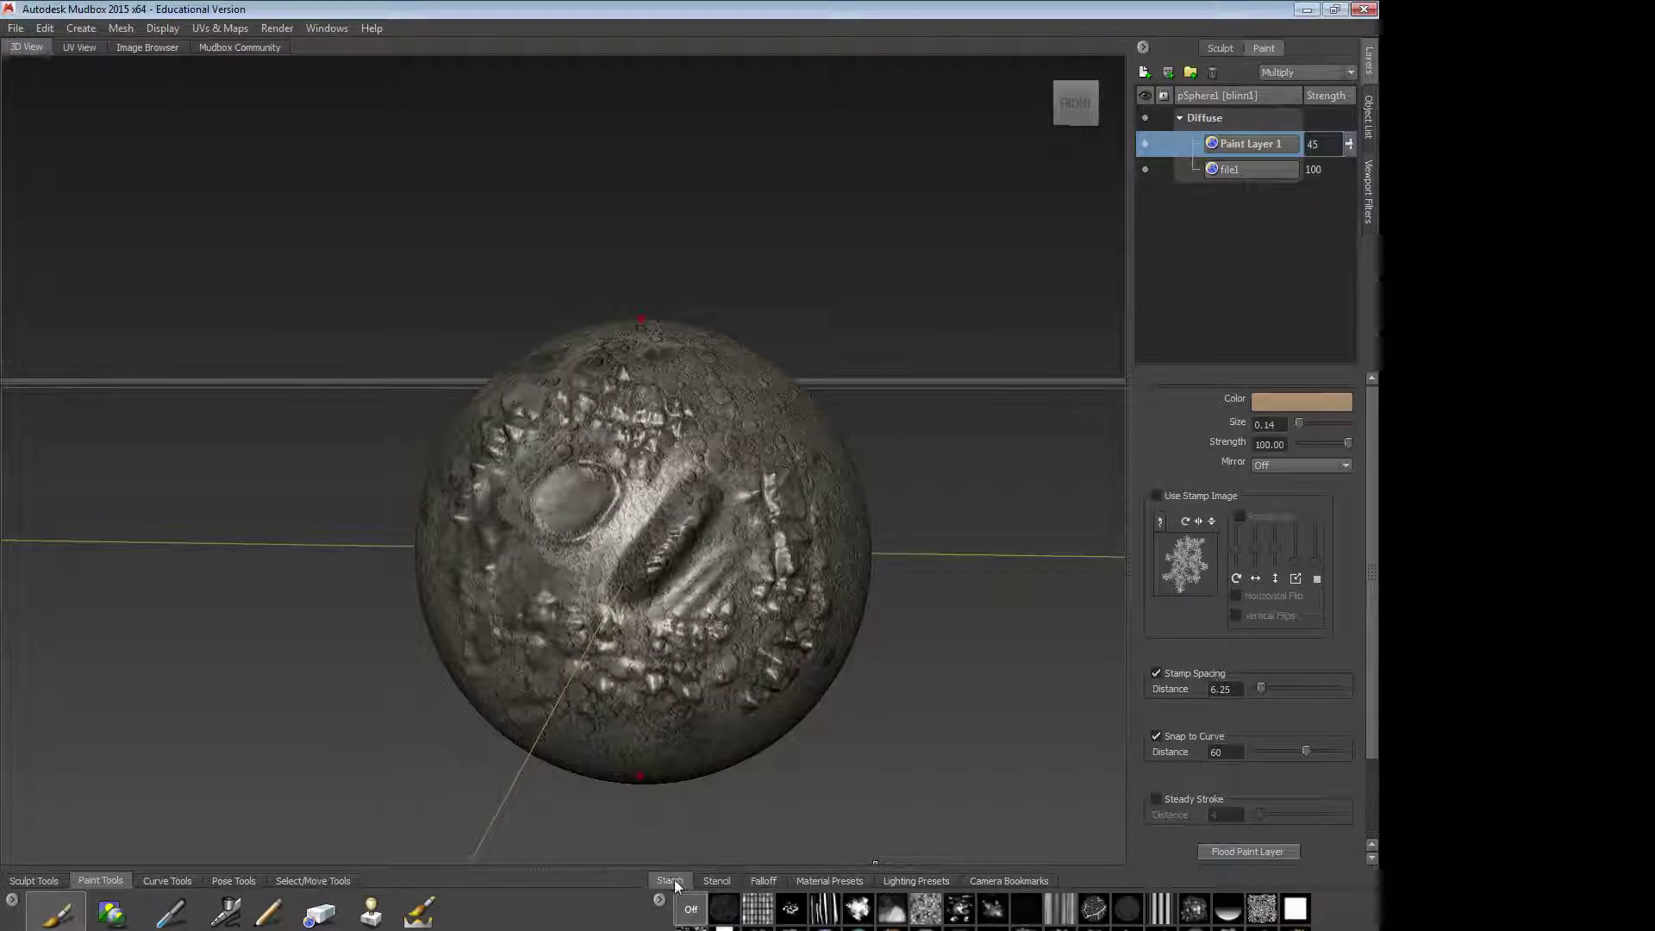
left_click(1060, 908)
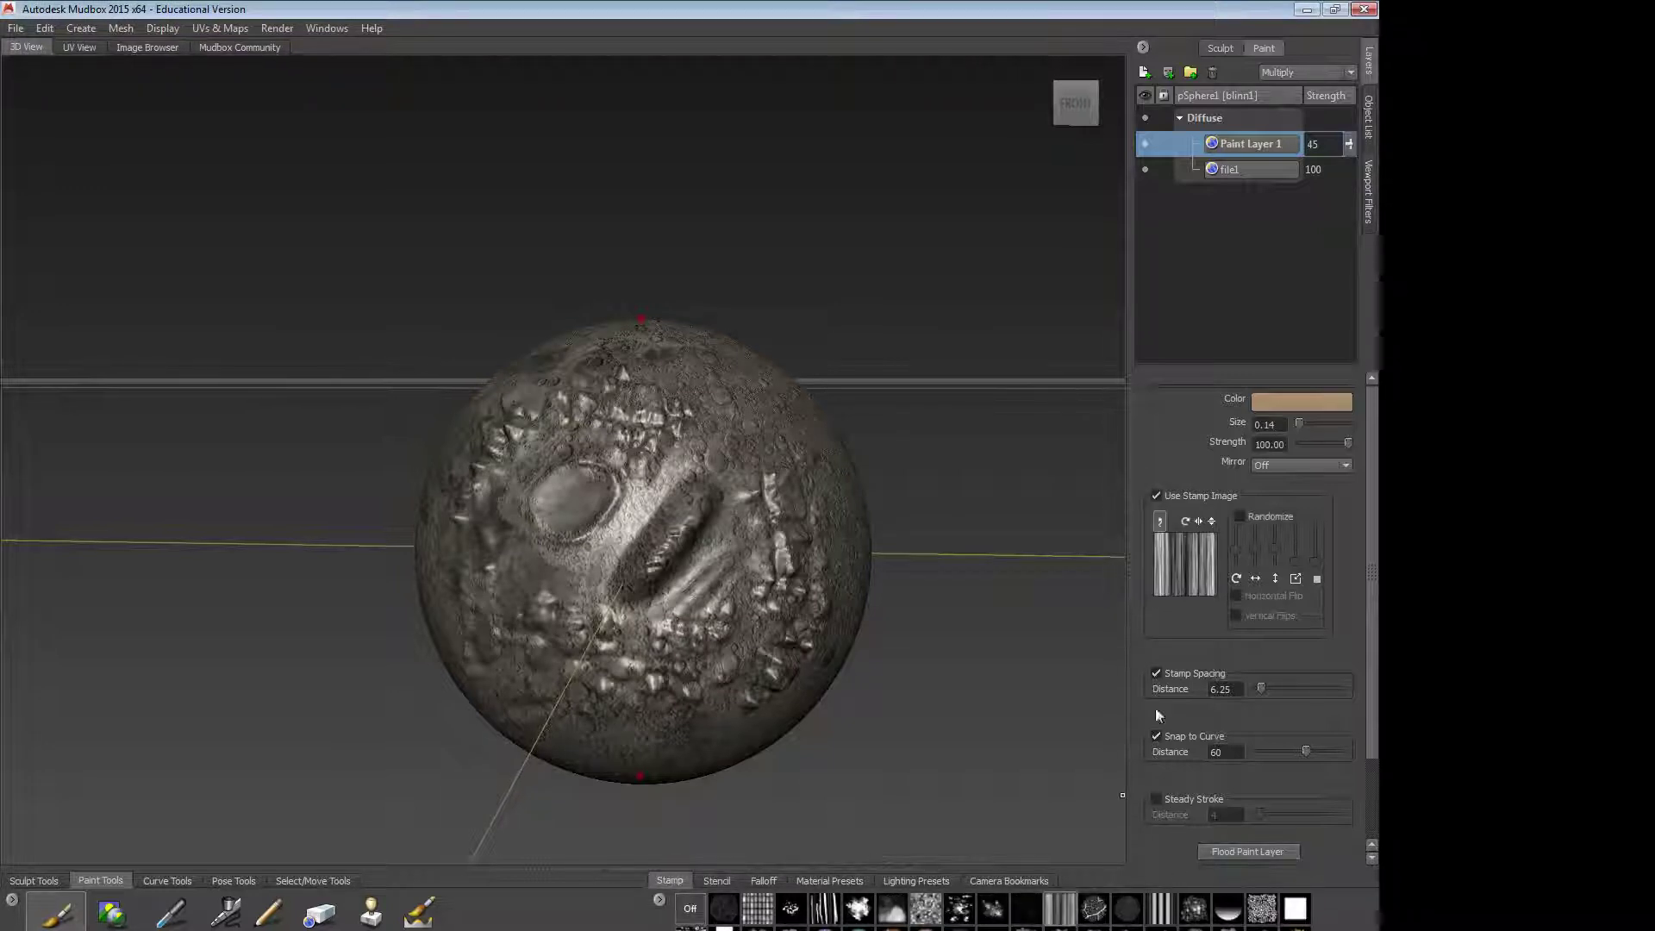
left_click(1300, 401)
left_click(986, 341)
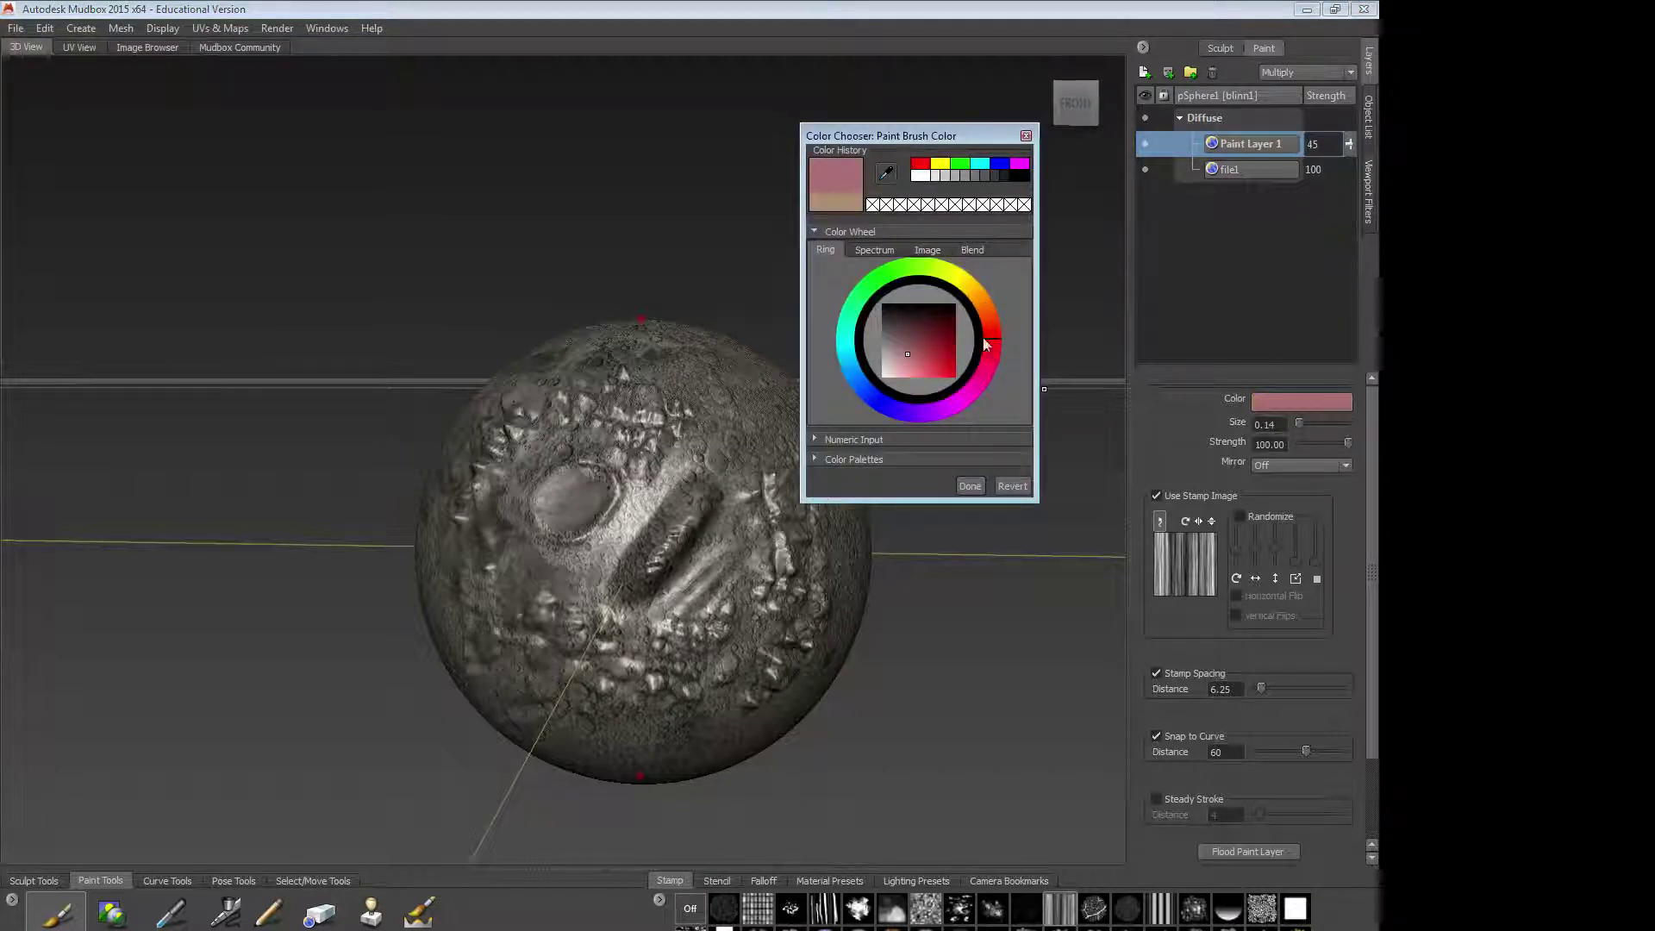
left_click(953, 375)
left_click(969, 486)
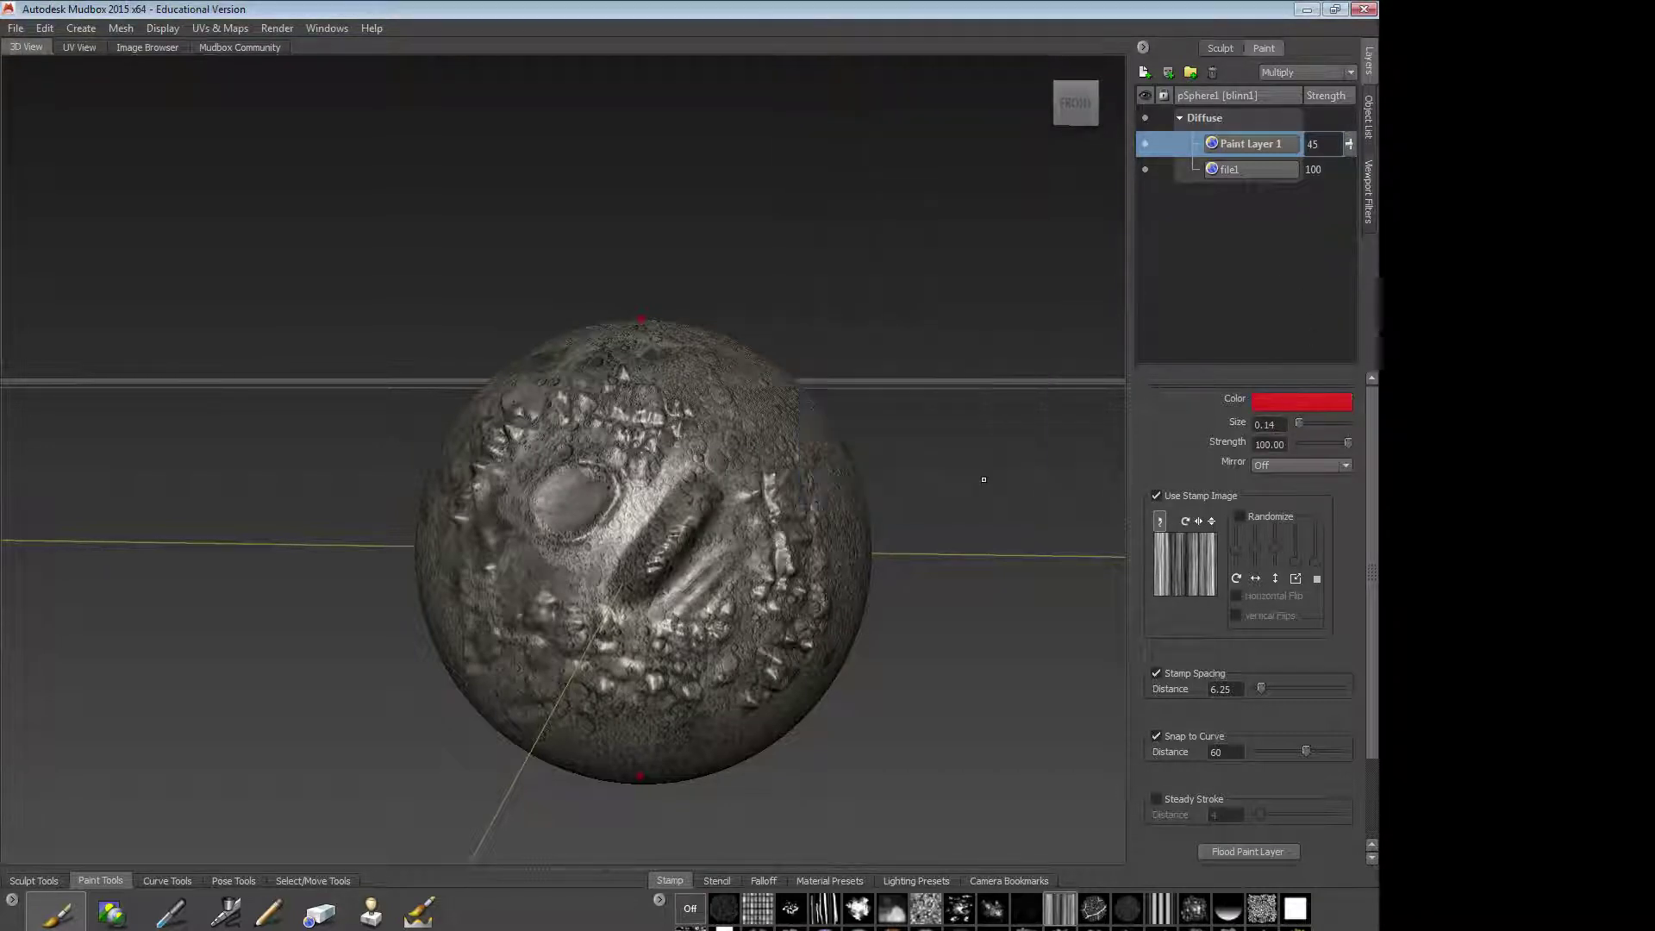
Step: Add a 2048 Diffuse layer named Paint Layer 2 and paint red striped strokes across the moon's side
left_click(1144, 72)
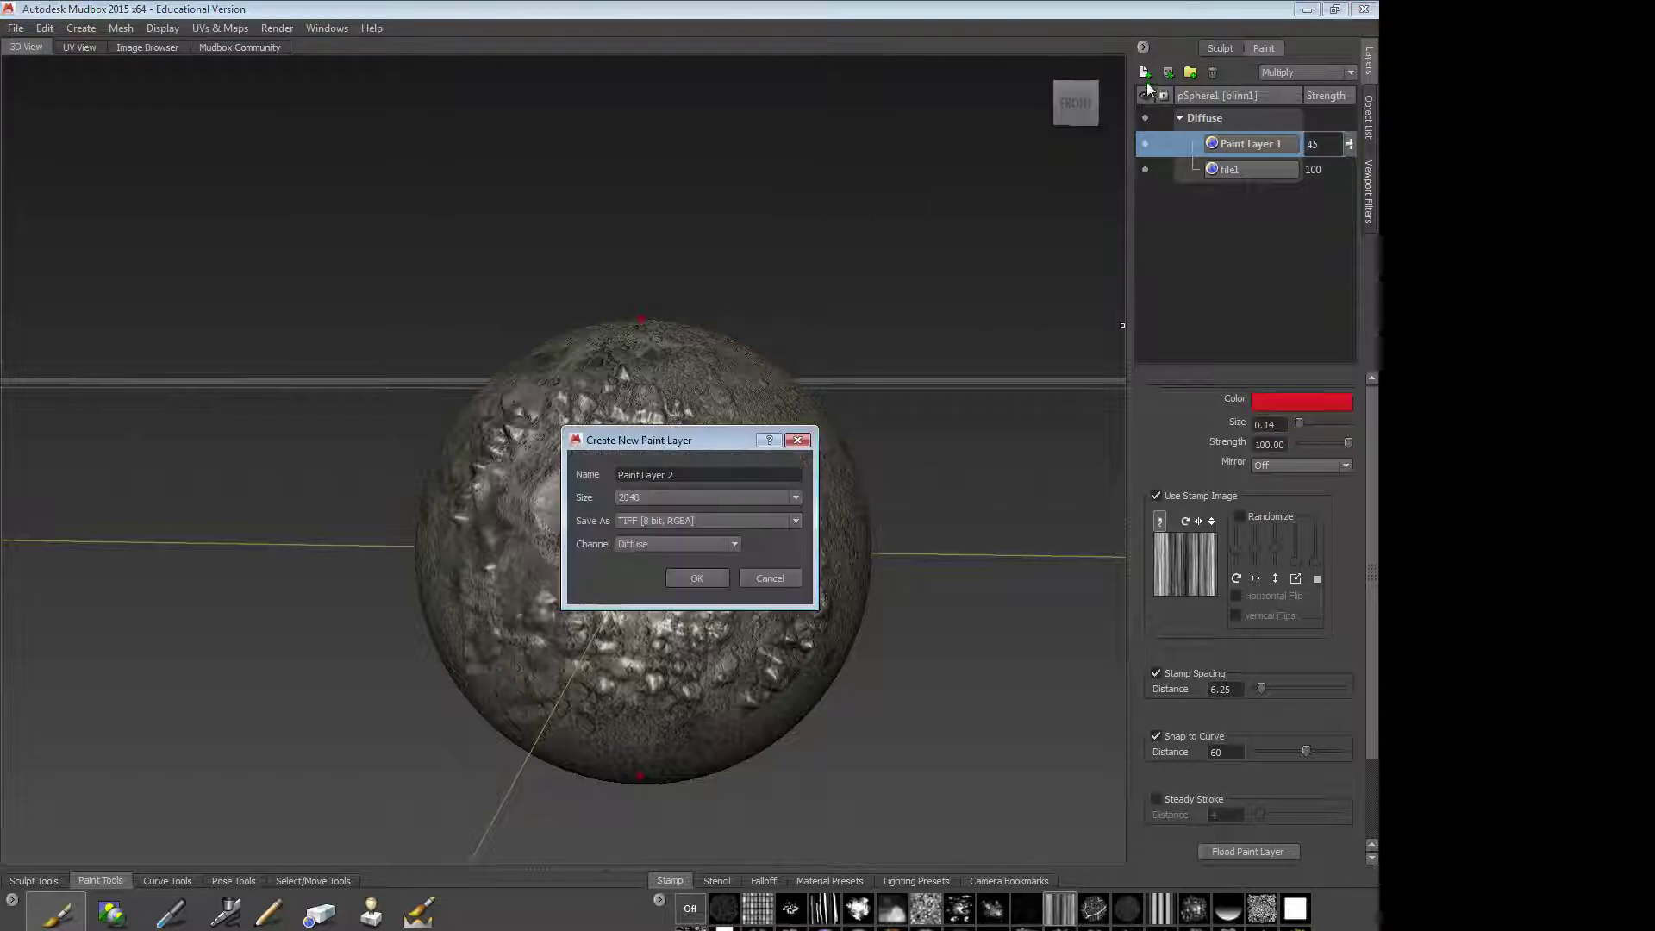
left_click(697, 577)
left_click_drag(698, 603, 810, 602, "alt")
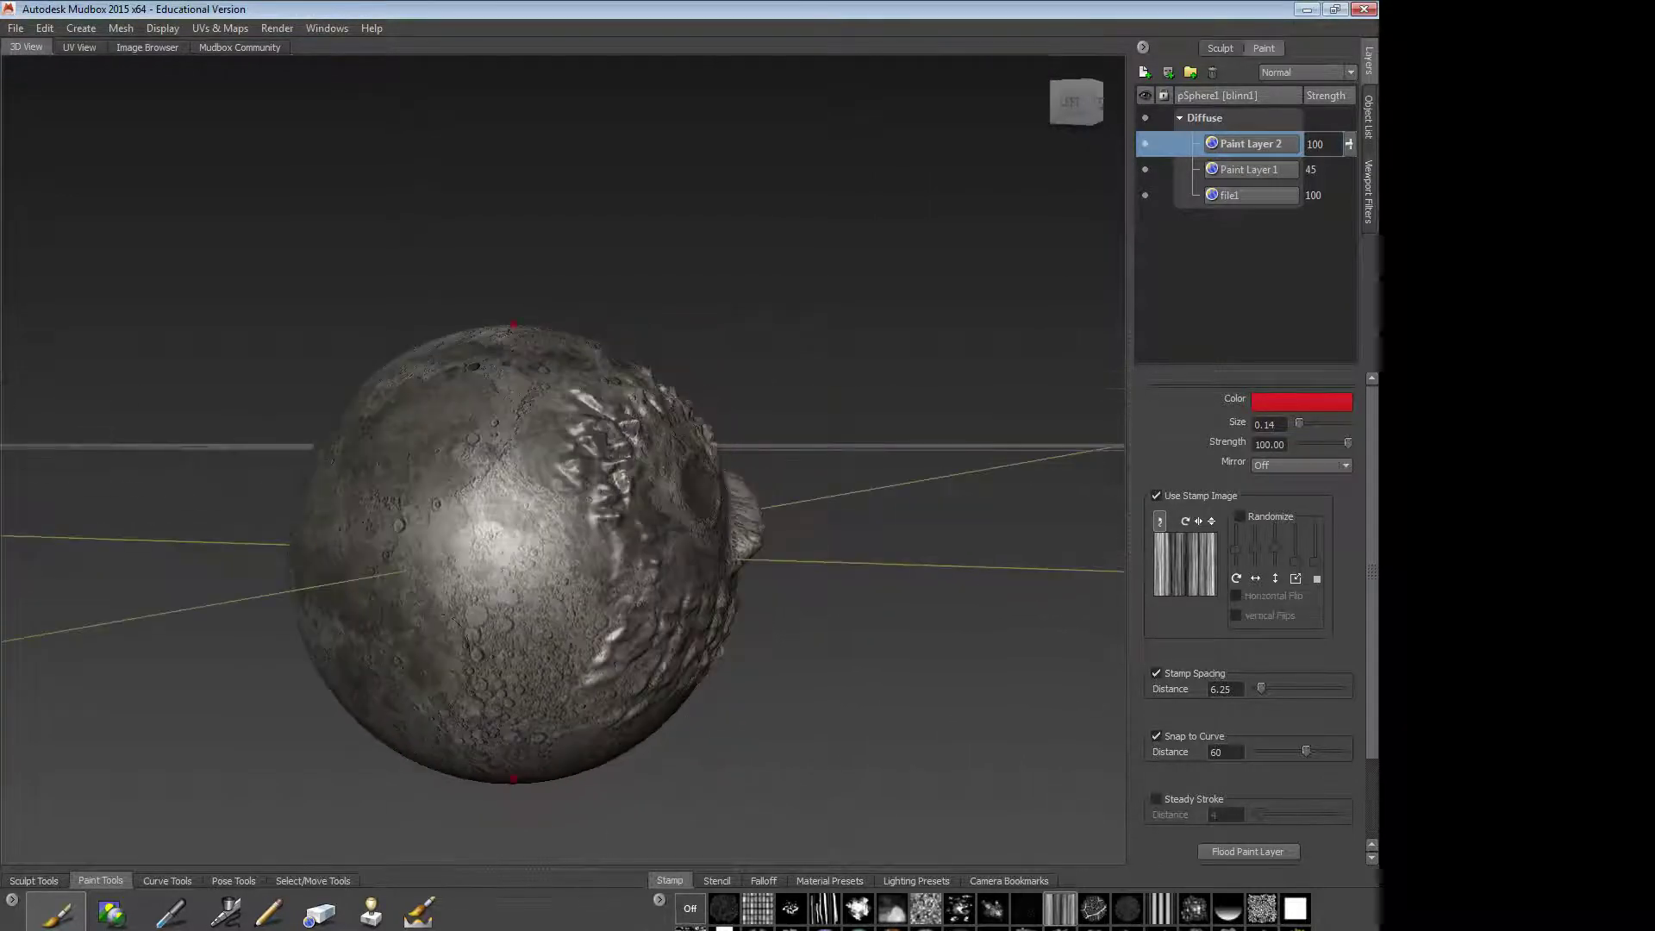
left_click_drag(450, 622, 642, 515)
left_click_drag(406, 595, 642, 504)
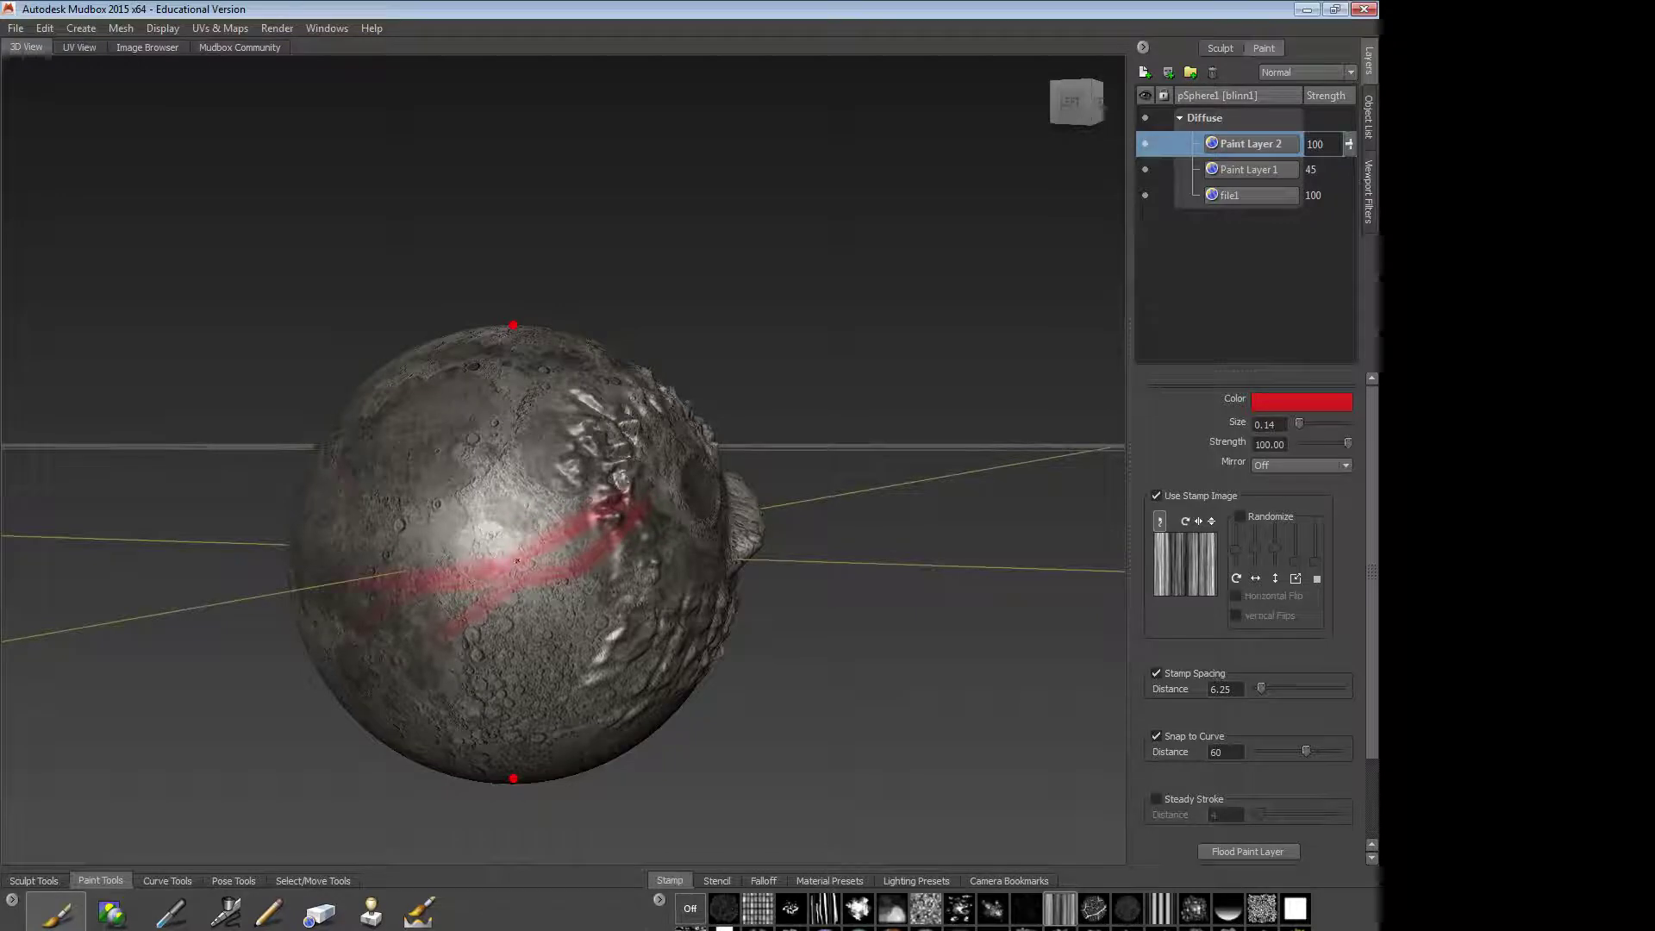
mouse_move(499, 636)
left_mouse_down()
mouse_move(638, 588)
mouse_move(444, 618)
mouse_move(629, 530)
left_mouse_up()
left_click_drag(427, 552, 586, 586)
Step: Extend the red strokes into a wide band around the moon, using a brush size of 0.69
left_click_drag(465, 595, 612, 502, "alt")
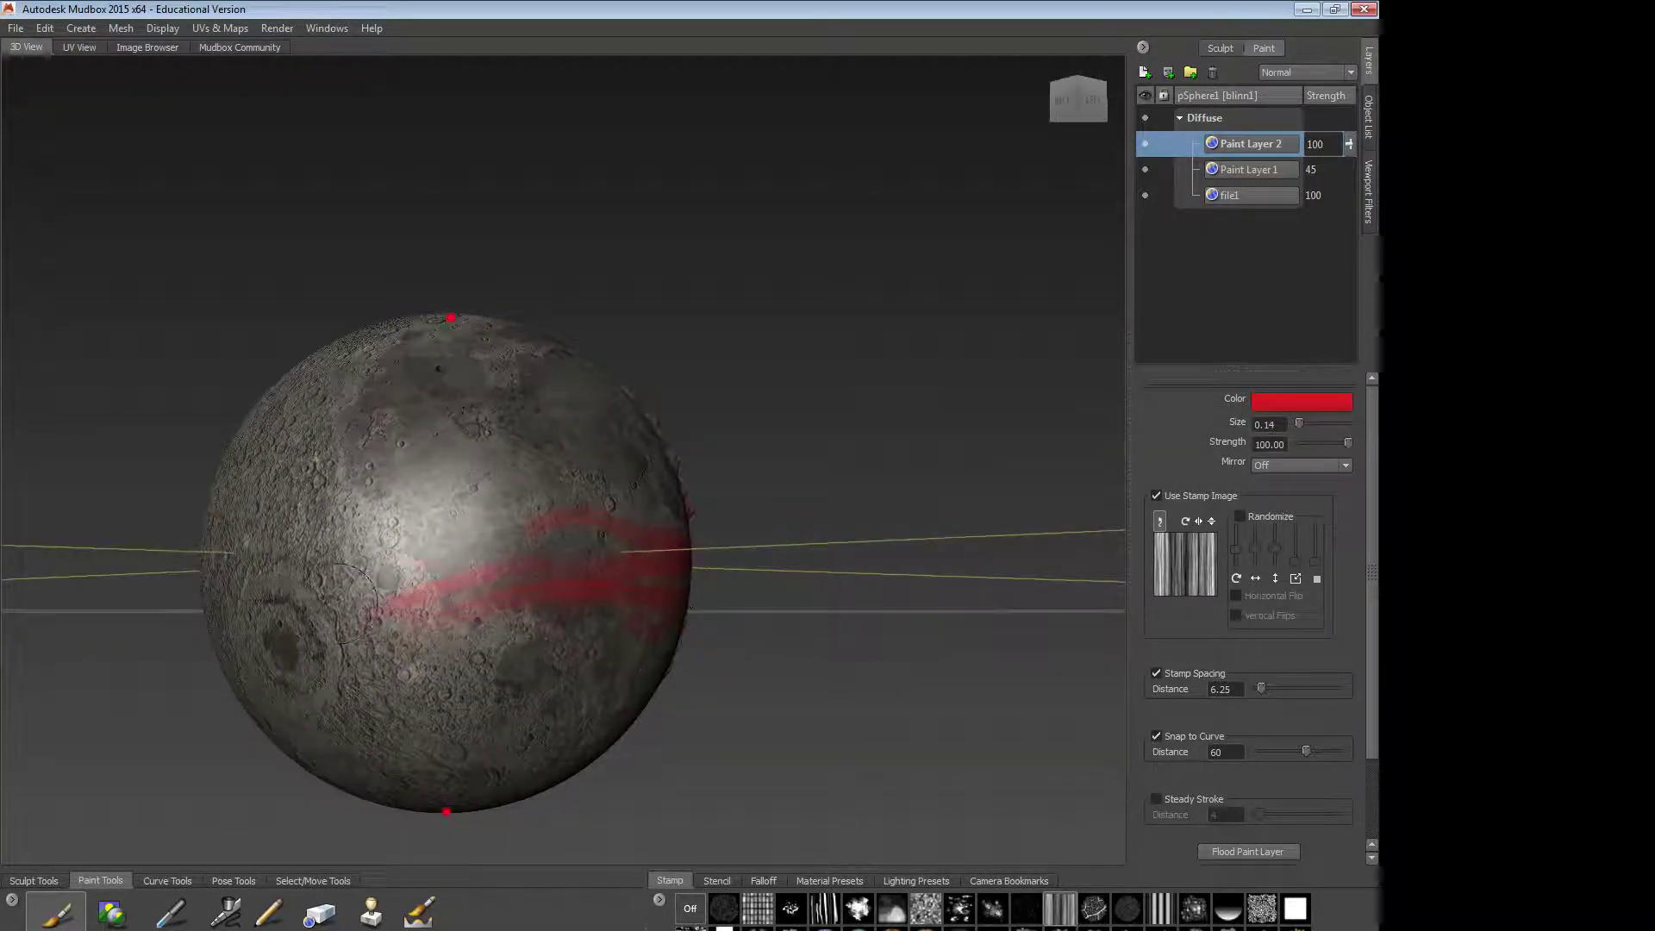
mouse_move(535, 539)
left_mouse_down()
mouse_move(379, 609)
mouse_move(468, 568)
mouse_move(388, 524)
left_mouse_up()
left_click_drag(569, 552, 563, 579)
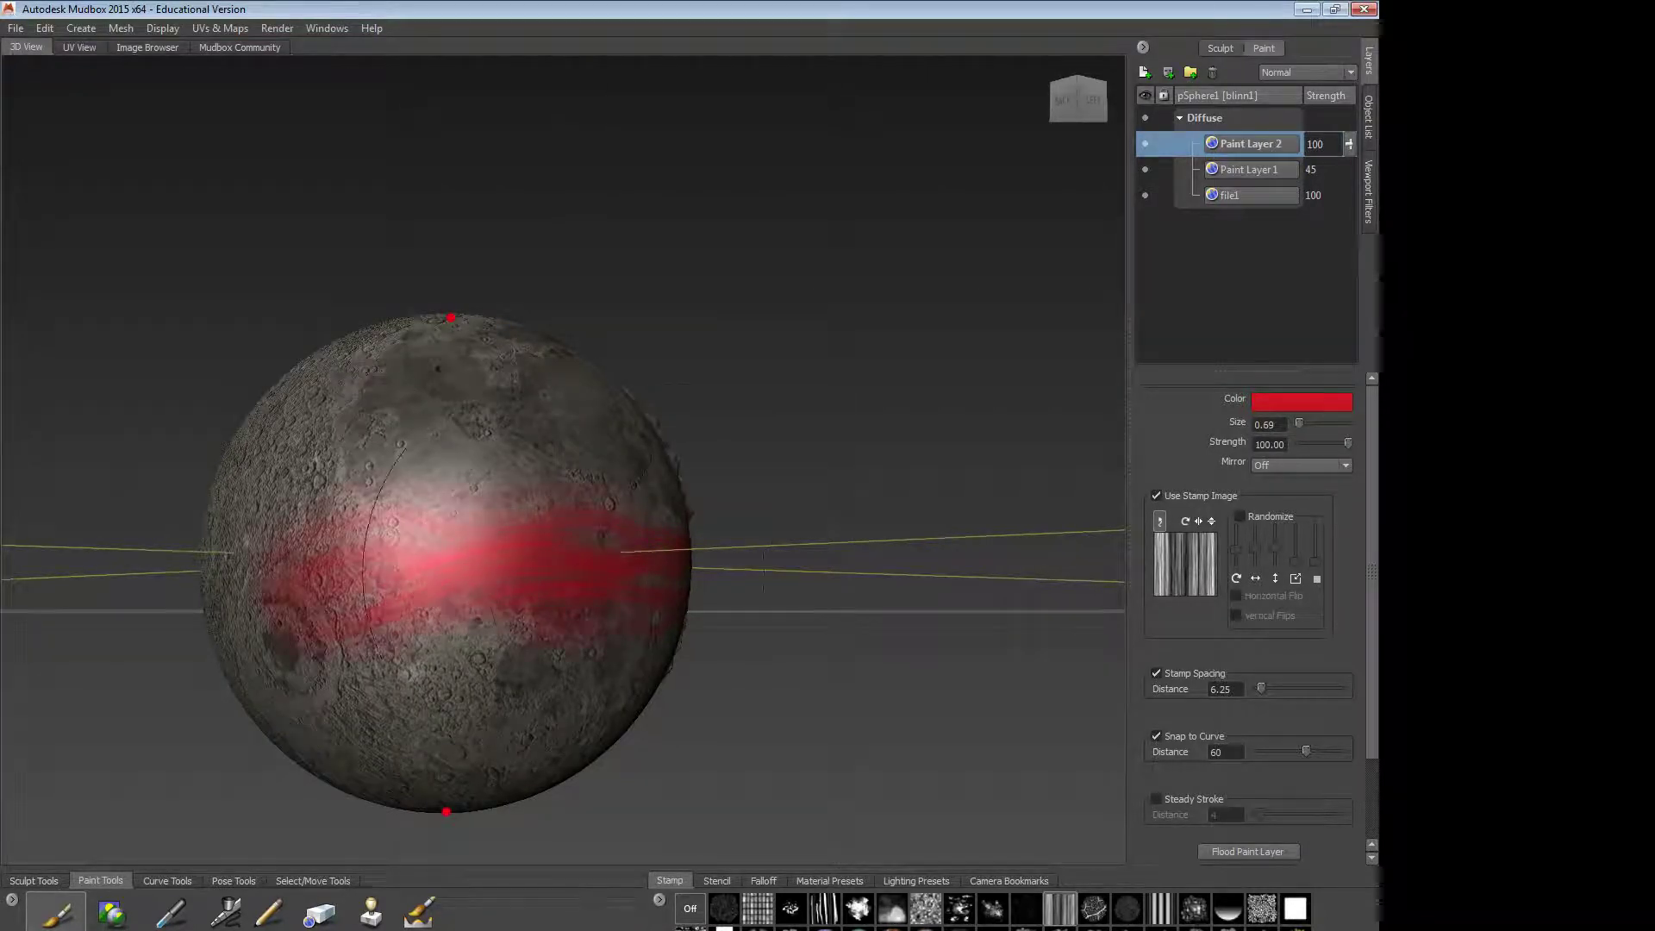
left_click_drag(178, 634, 552, 620, "alt")
mouse_move(759, 560)
left_mouse_down()
mouse_move(388, 569)
mouse_move(651, 603)
mouse_move(806, 595)
mouse_move(595, 611)
mouse_move(483, 594)
left_mouse_up()
left_click_drag(482, 595, 818, 652, "alt")
mouse_move(748, 595)
left_mouse_down()
mouse_move(482, 599)
mouse_move(577, 551)
mouse_move(624, 659)
mouse_move(737, 701)
left_mouse_up()
Step: Try the Screen and Linear Light blend modes on Paint Layer 2
left_click(1343, 76)
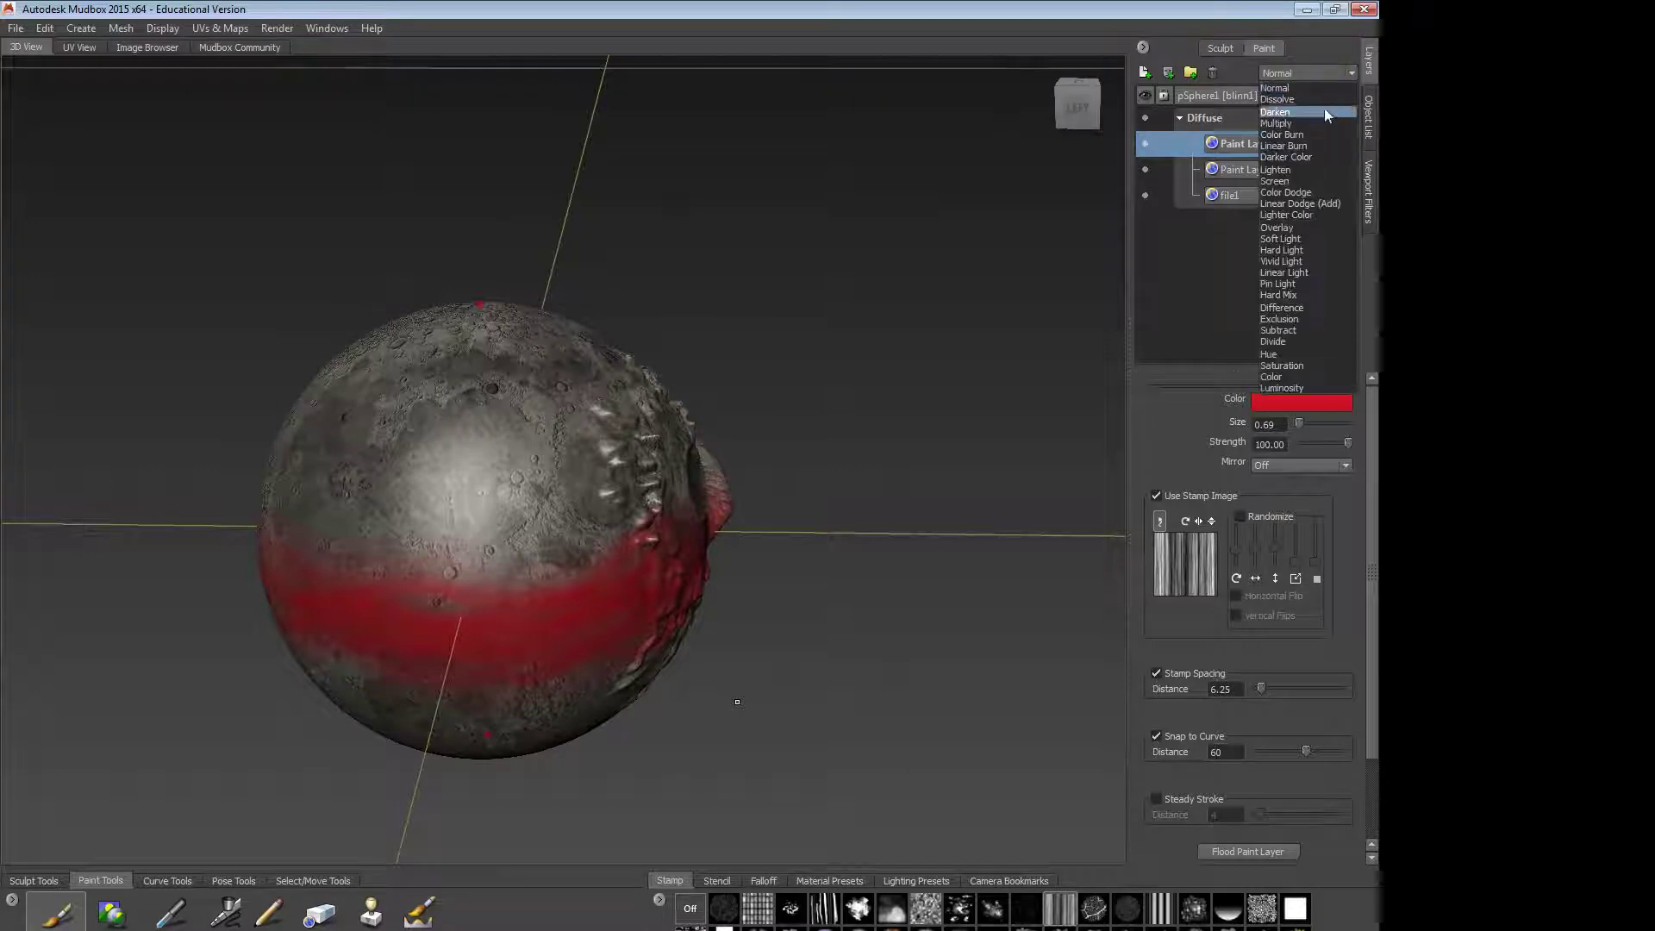
left_click(1291, 180)
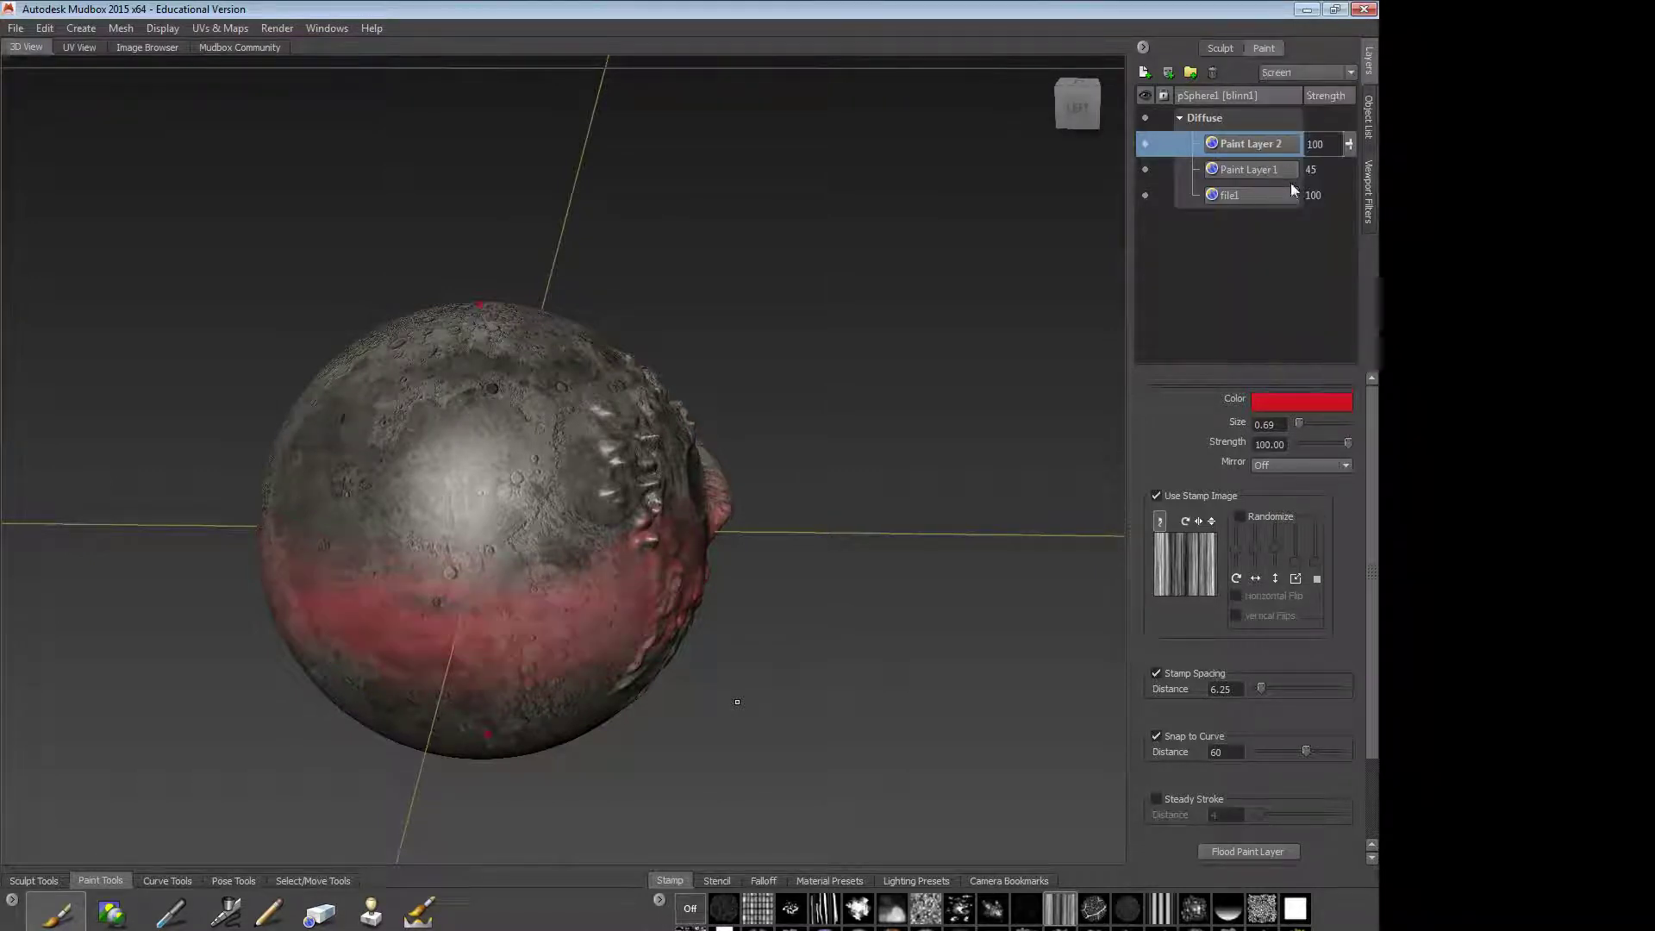
left_click(1346, 76)
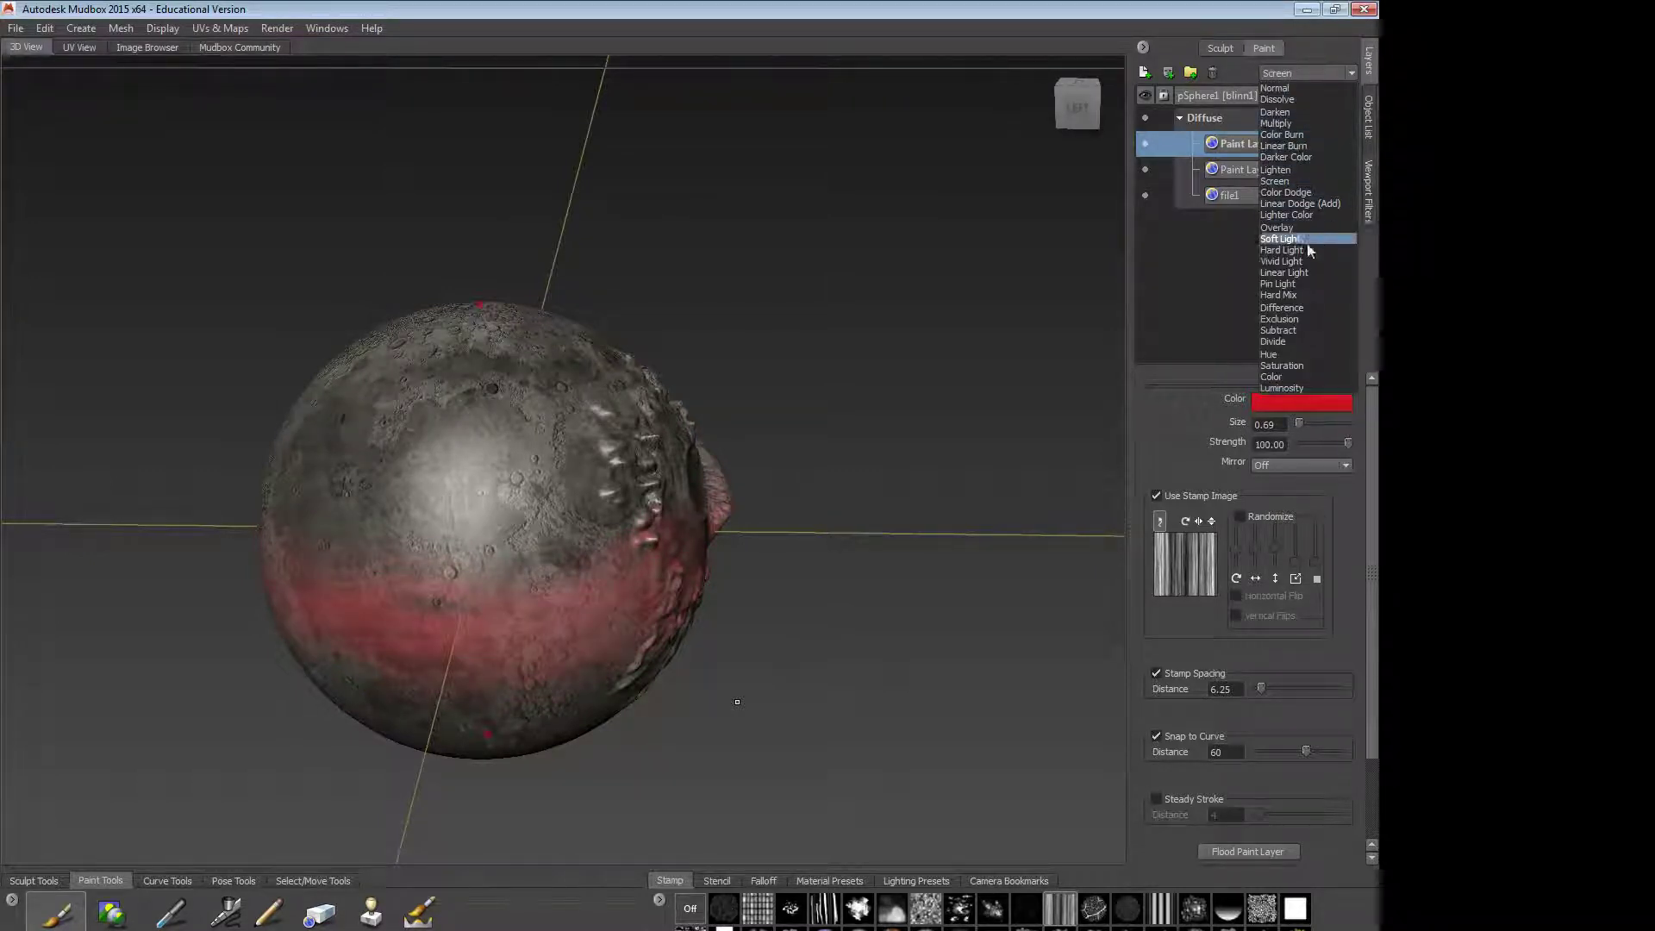
left_click(1292, 272)
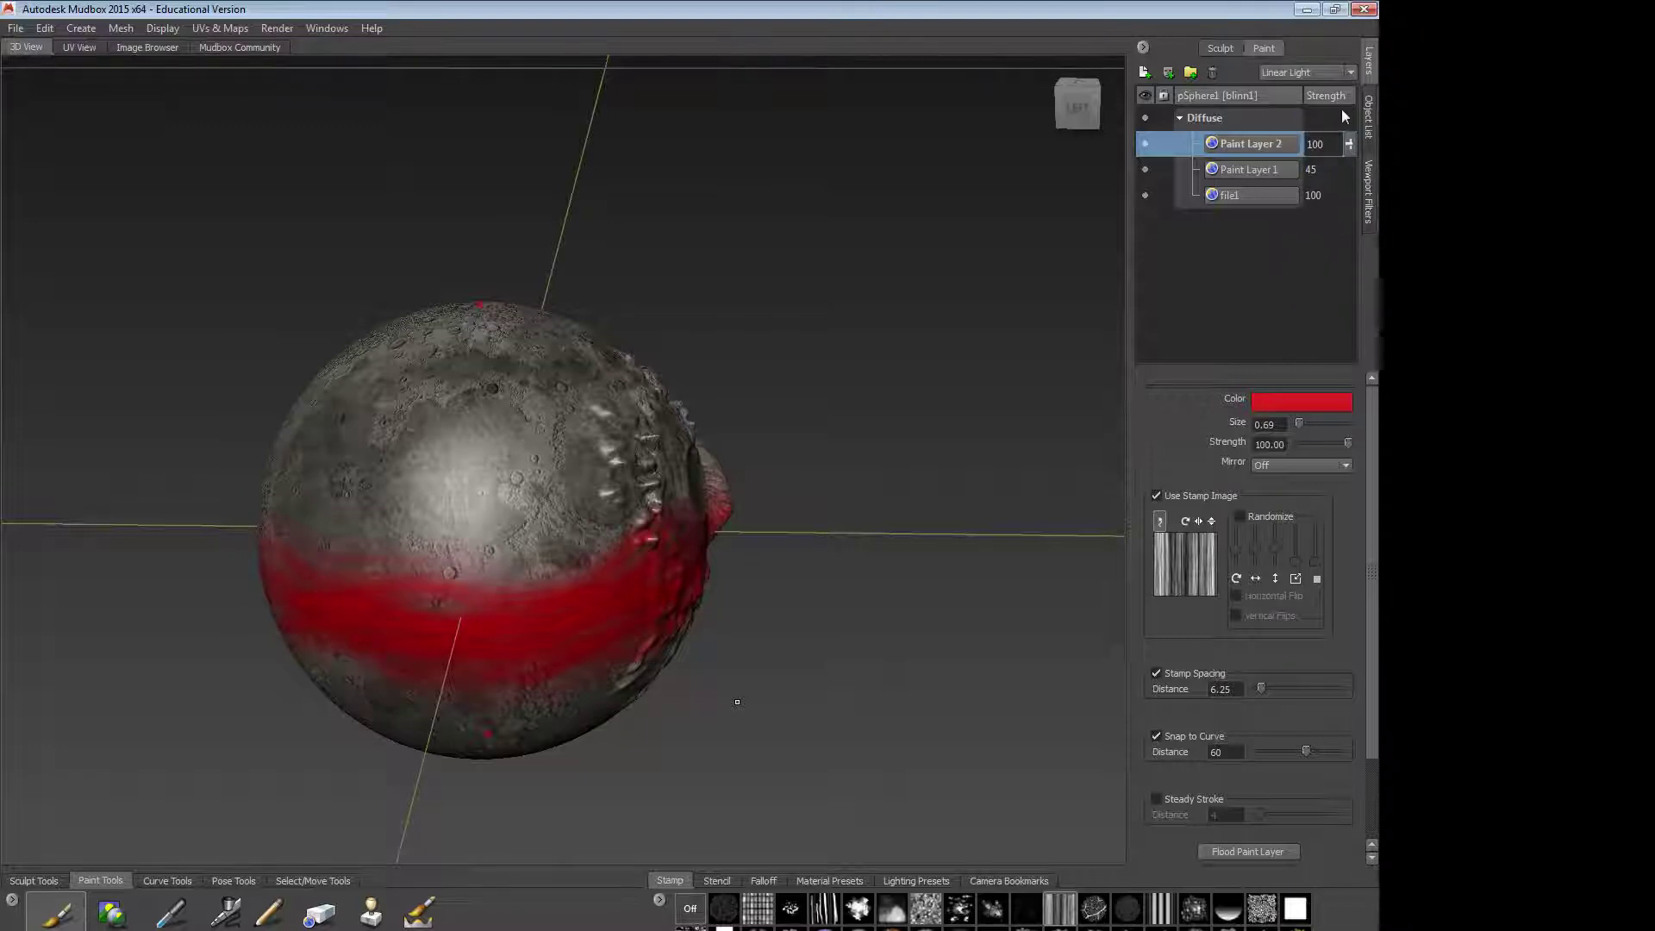
Step: Lower Paint Layer 2's strength to 42, set its blend mode to Color Burn and inspect the band around the moon
left_click_drag(1349, 144, 1349, 202)
left_click(1350, 76)
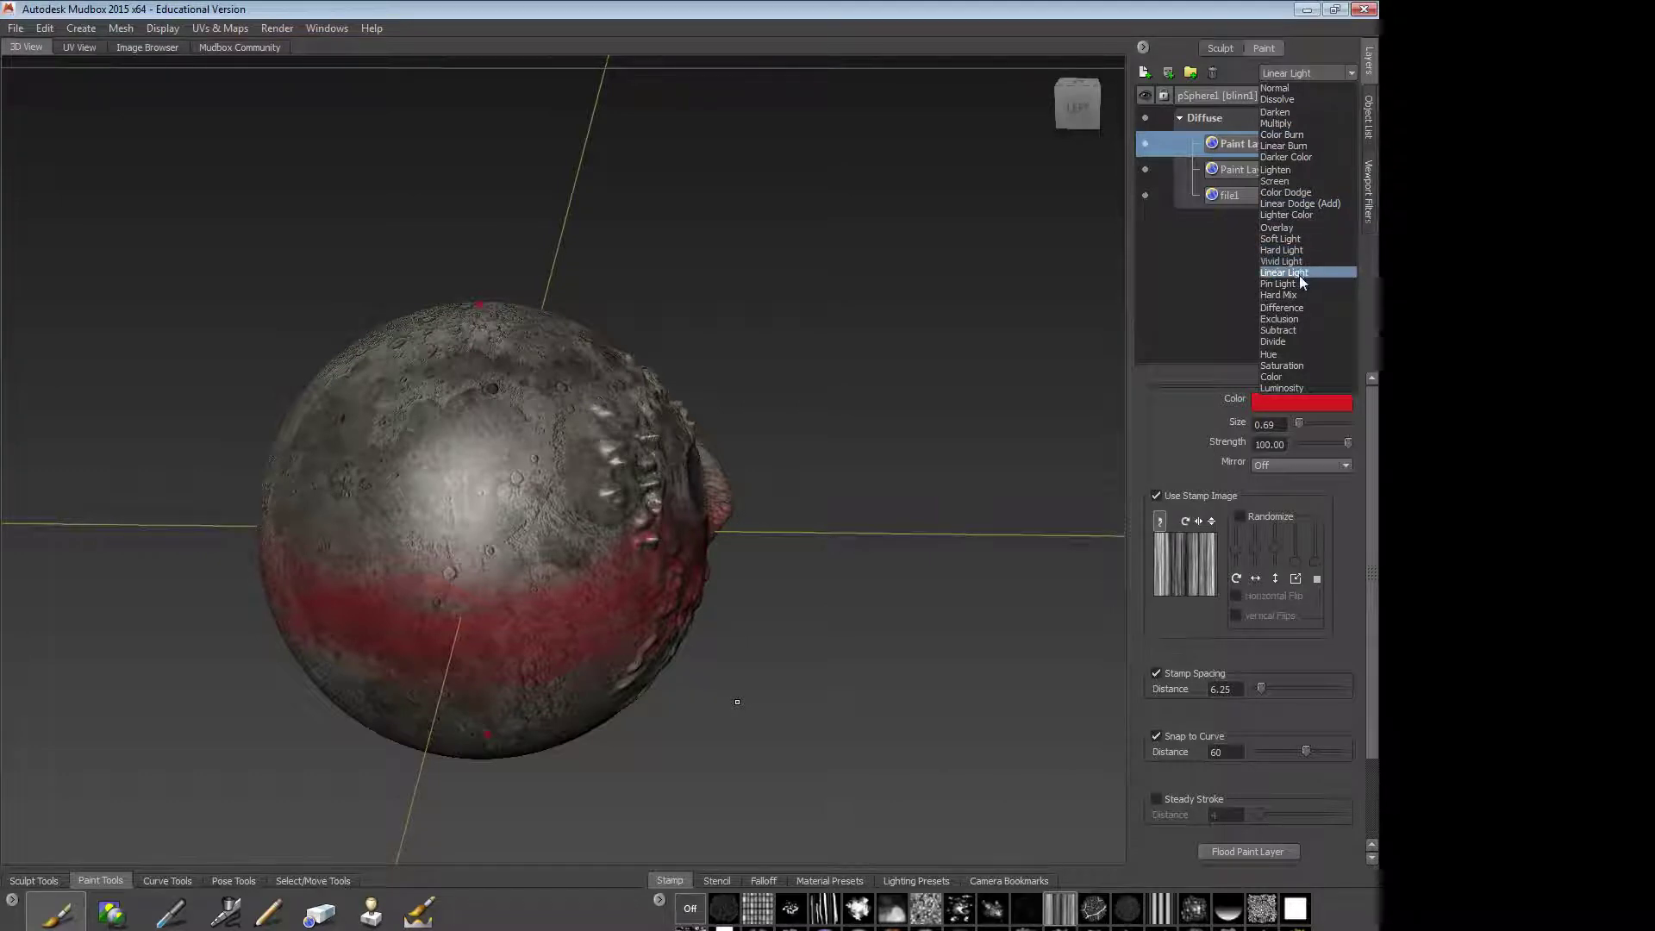
left_click(1303, 135)
mouse_move(666, 636)
left_mouse_down("alt")
mouse_move(801, 625)
mouse_move(922, 579)
left_mouse_up("alt")
left_click_drag(247, 592, 517, 607, "alt")
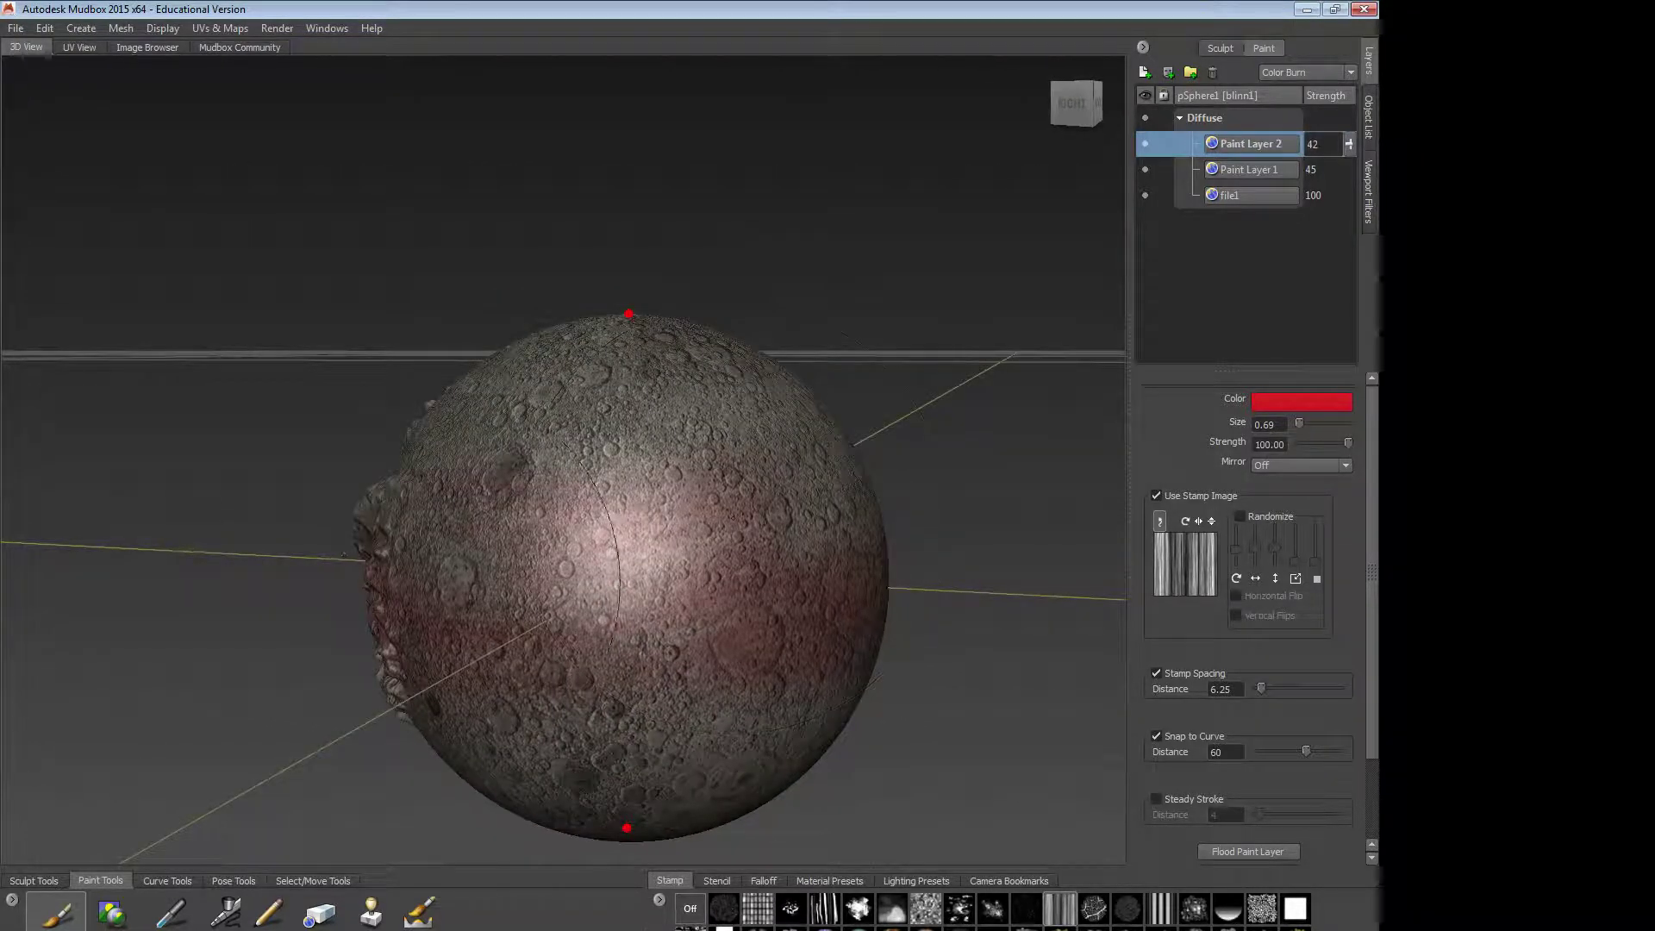
Step: Add a 2048 paint layer named Paint Layer 3 in the Specular channel
left_click_drag(444, 500, 654, 547, "alt")
mouse_move(431, 483)
left_mouse_down("alt")
mouse_move(560, 543)
mouse_move(642, 506)
left_mouse_up("alt")
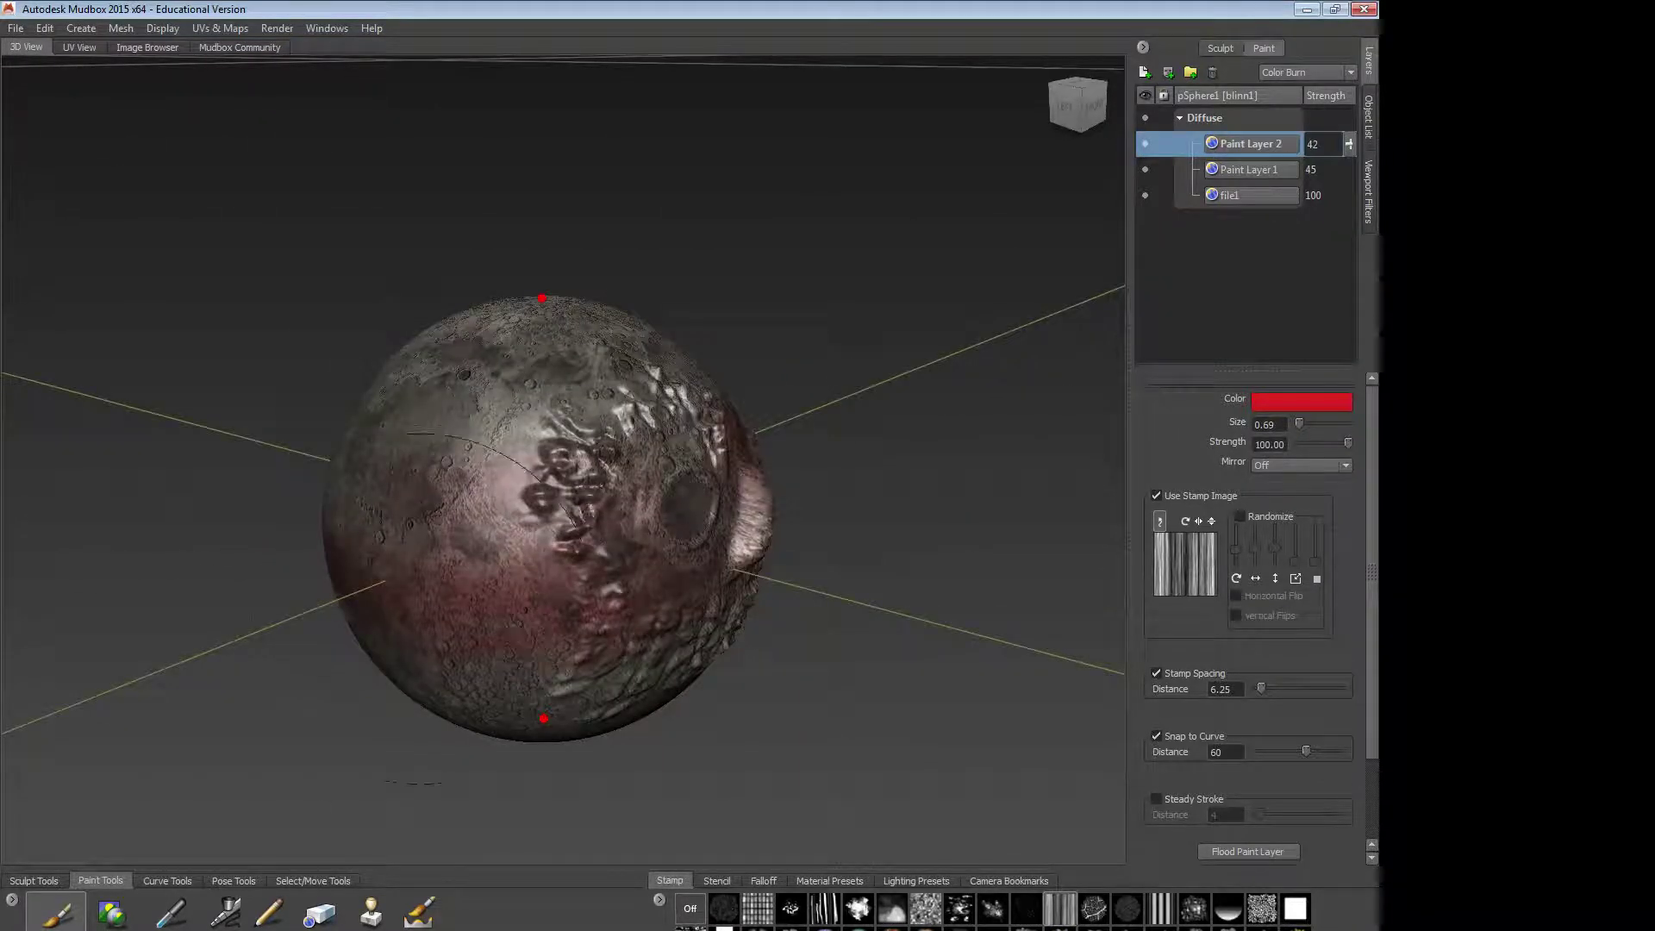
left_click_drag(465, 513, 565, 530, "alt")
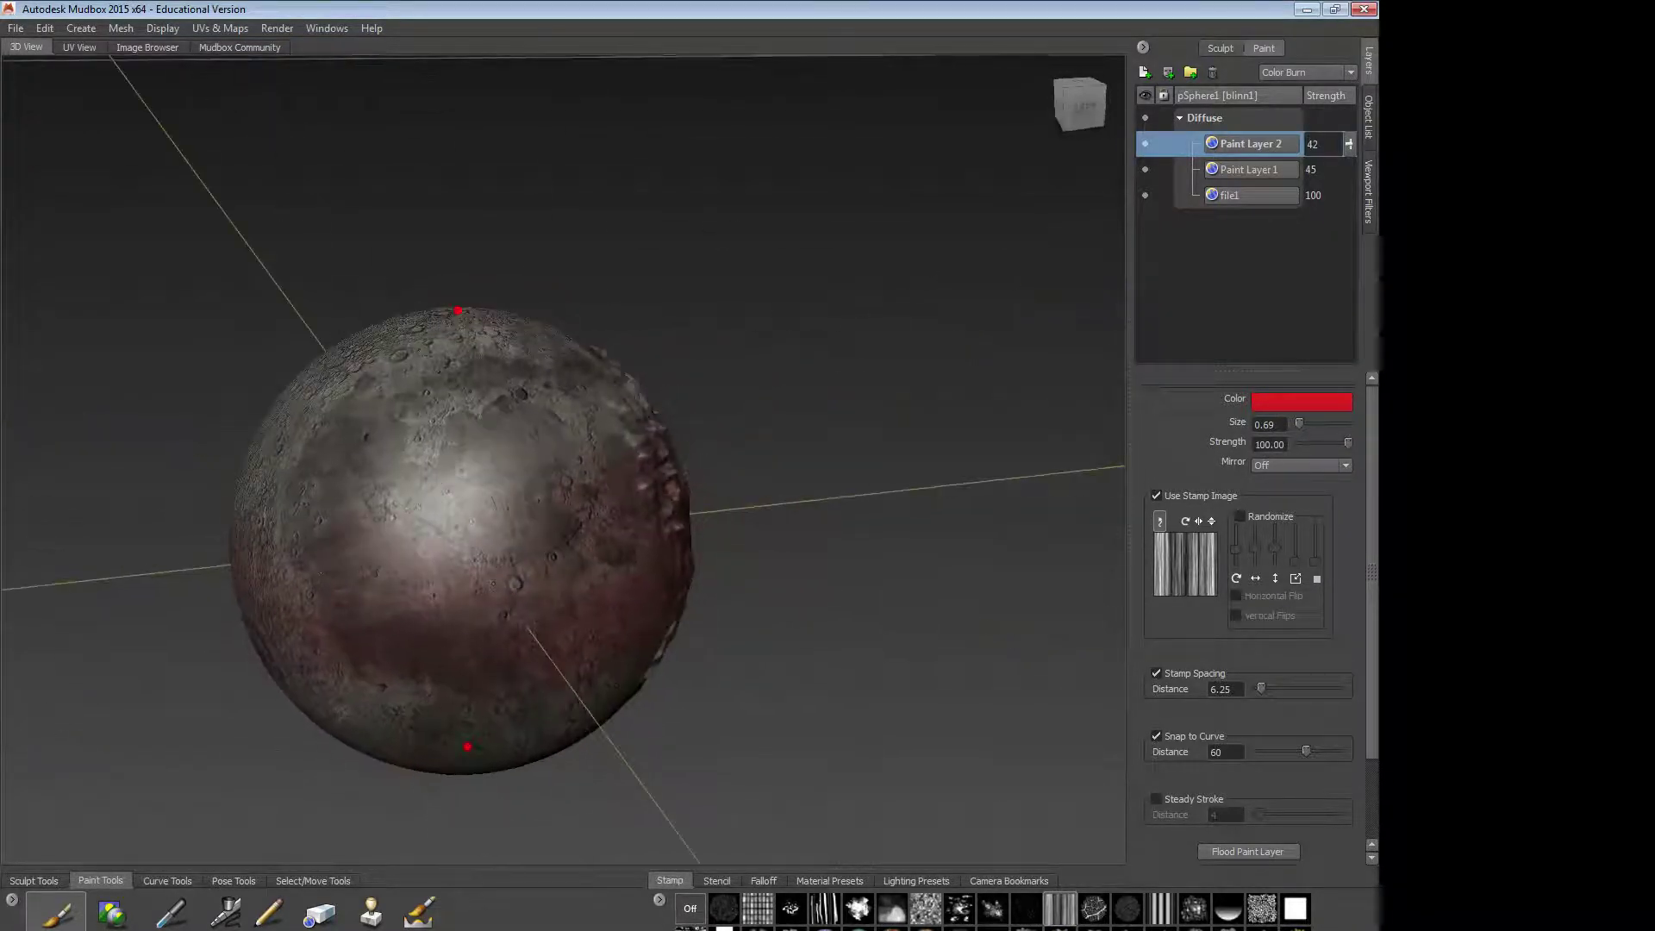
mouse_move(375, 507)
left_mouse_down("alt")
mouse_move(535, 480)
mouse_move(469, 560)
mouse_move(487, 544)
mouse_move(379, 576)
left_mouse_up("alt")
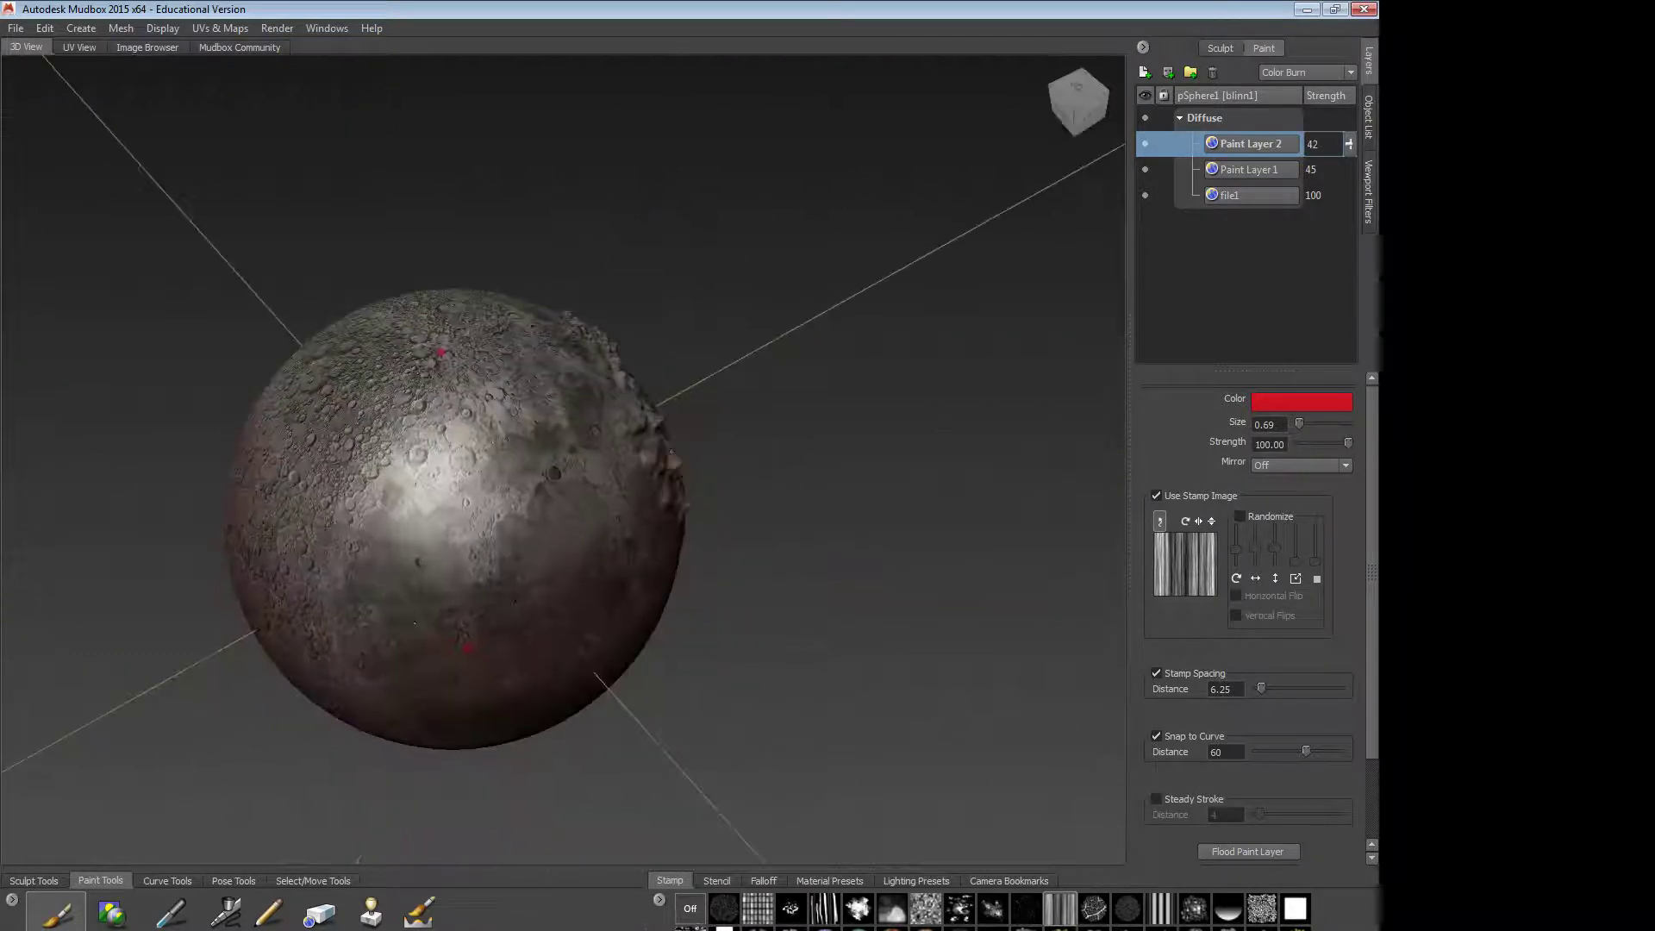
left_click_drag(729, 499, 525, 531, "alt")
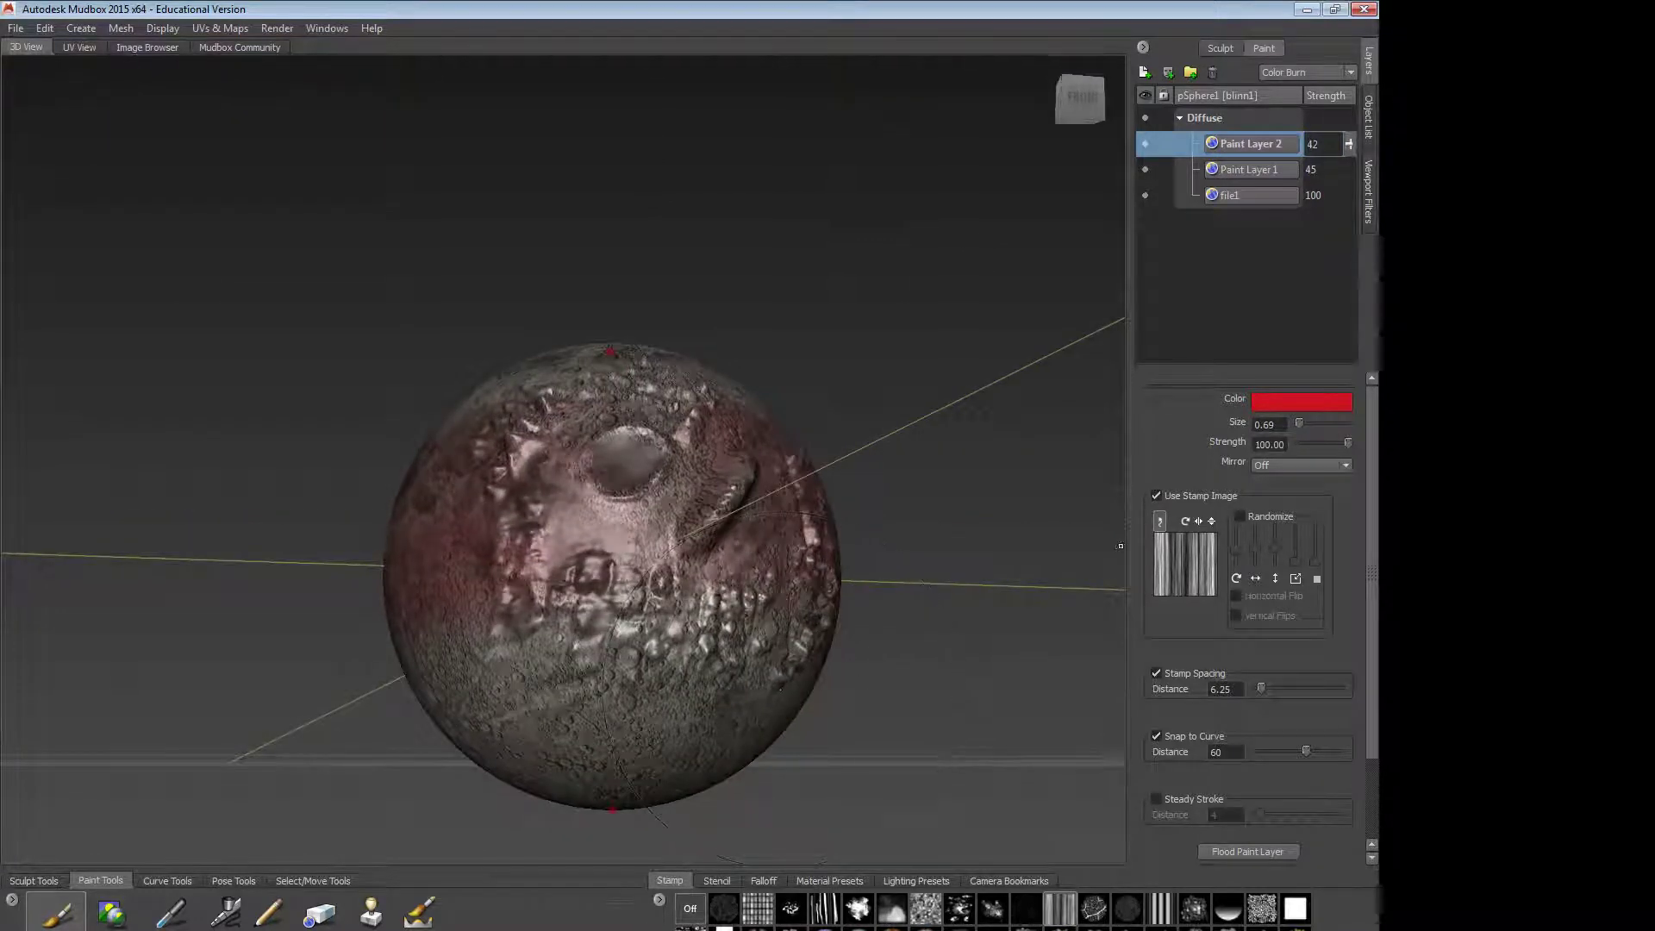
left_click(1147, 74)
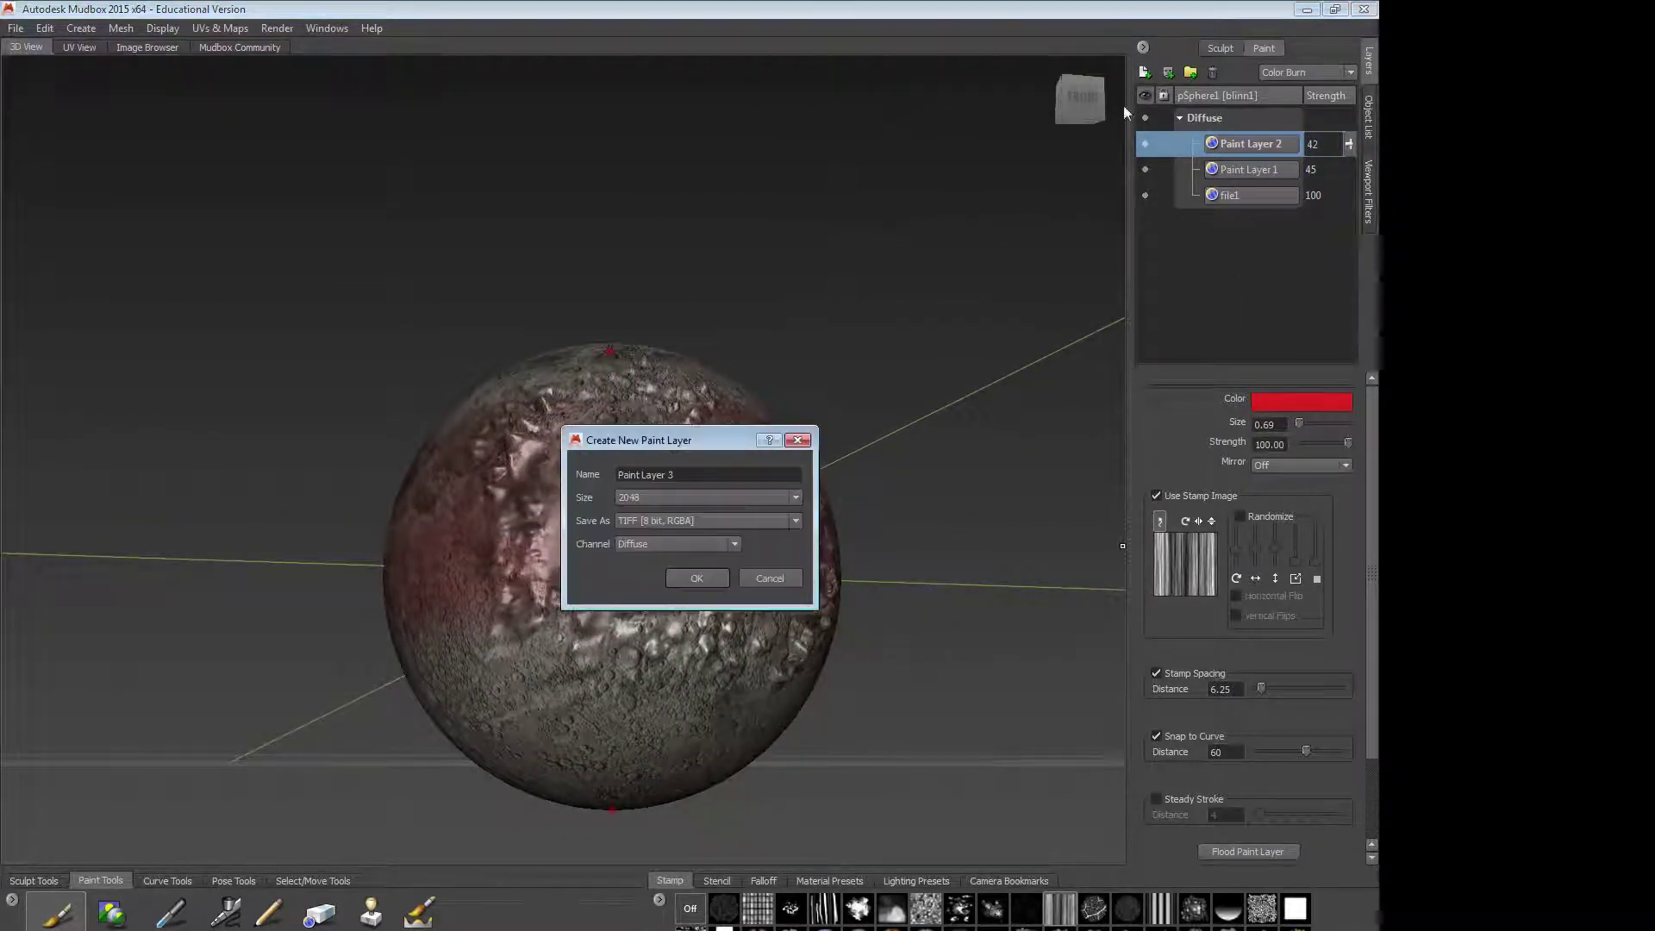
left_click(732, 544)
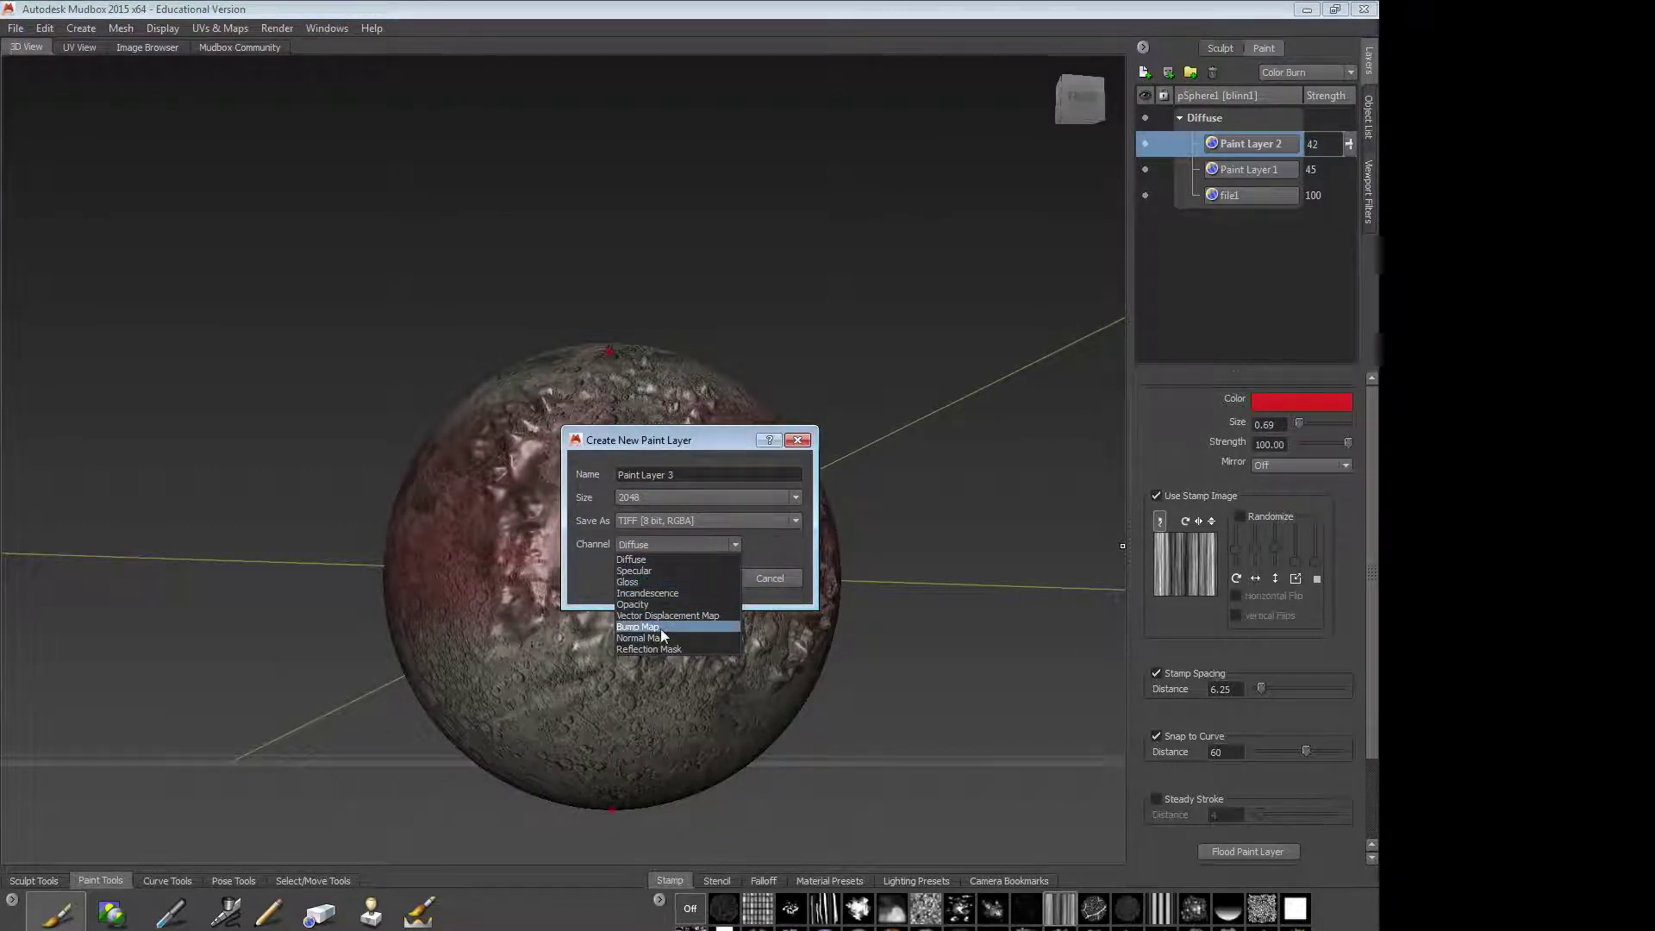
left_click(653, 572)
left_click(695, 577)
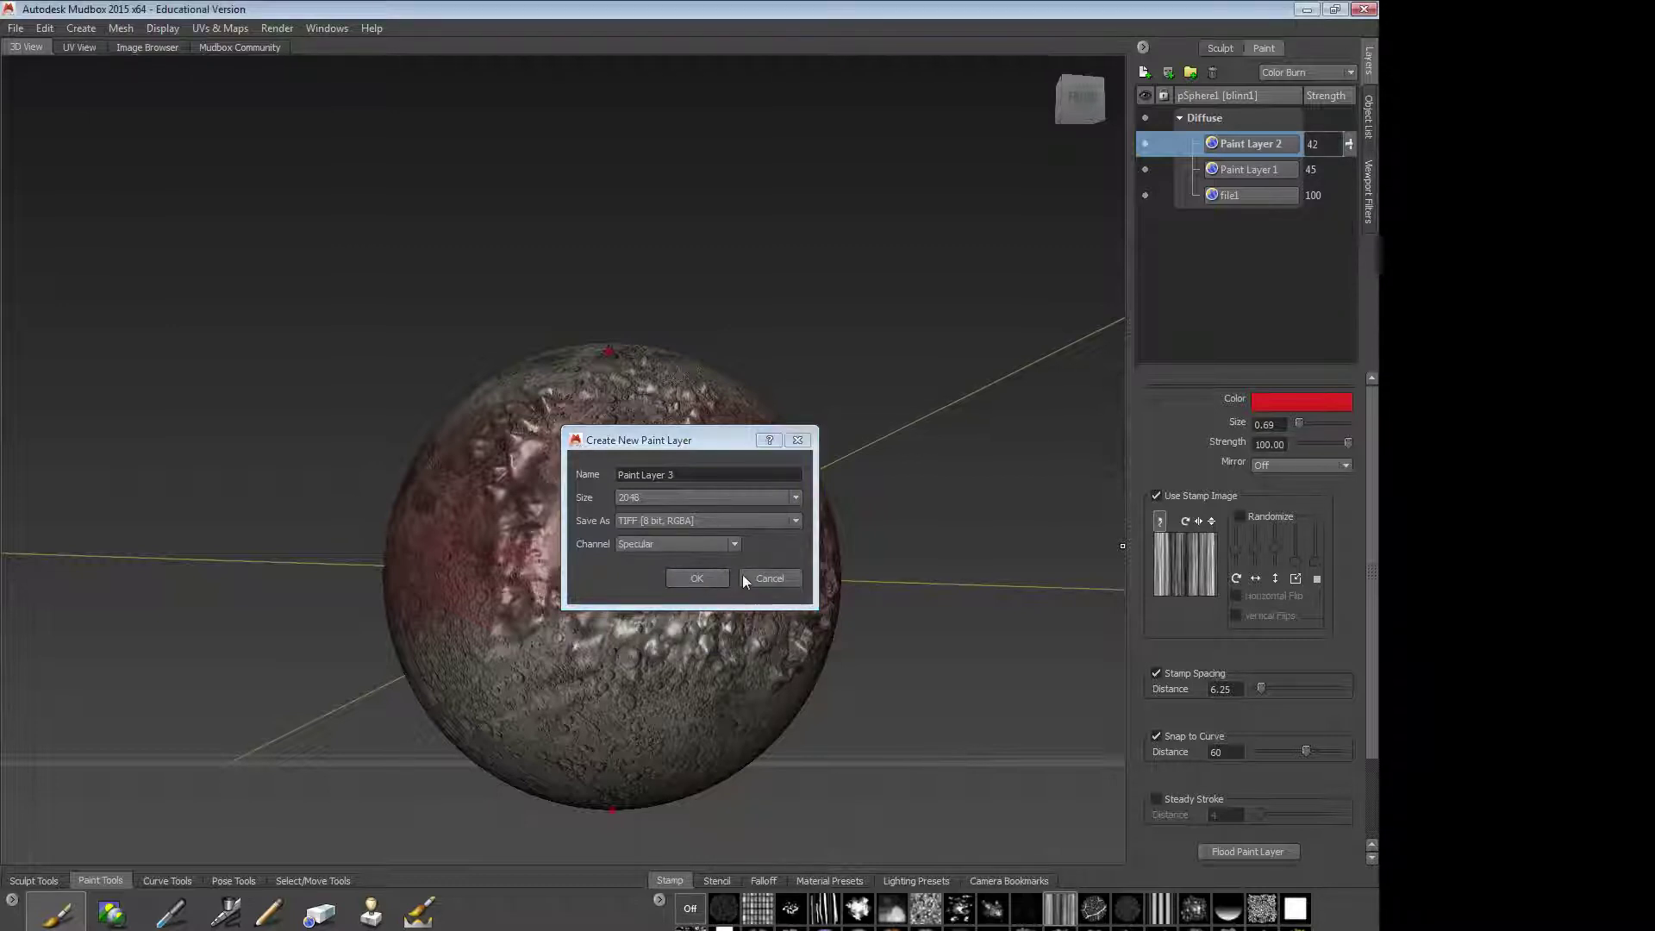
Step: Set the paint color to black and flood the specular Paint Layer 3 with it
left_click_drag(609, 412, 721, 556, "alt")
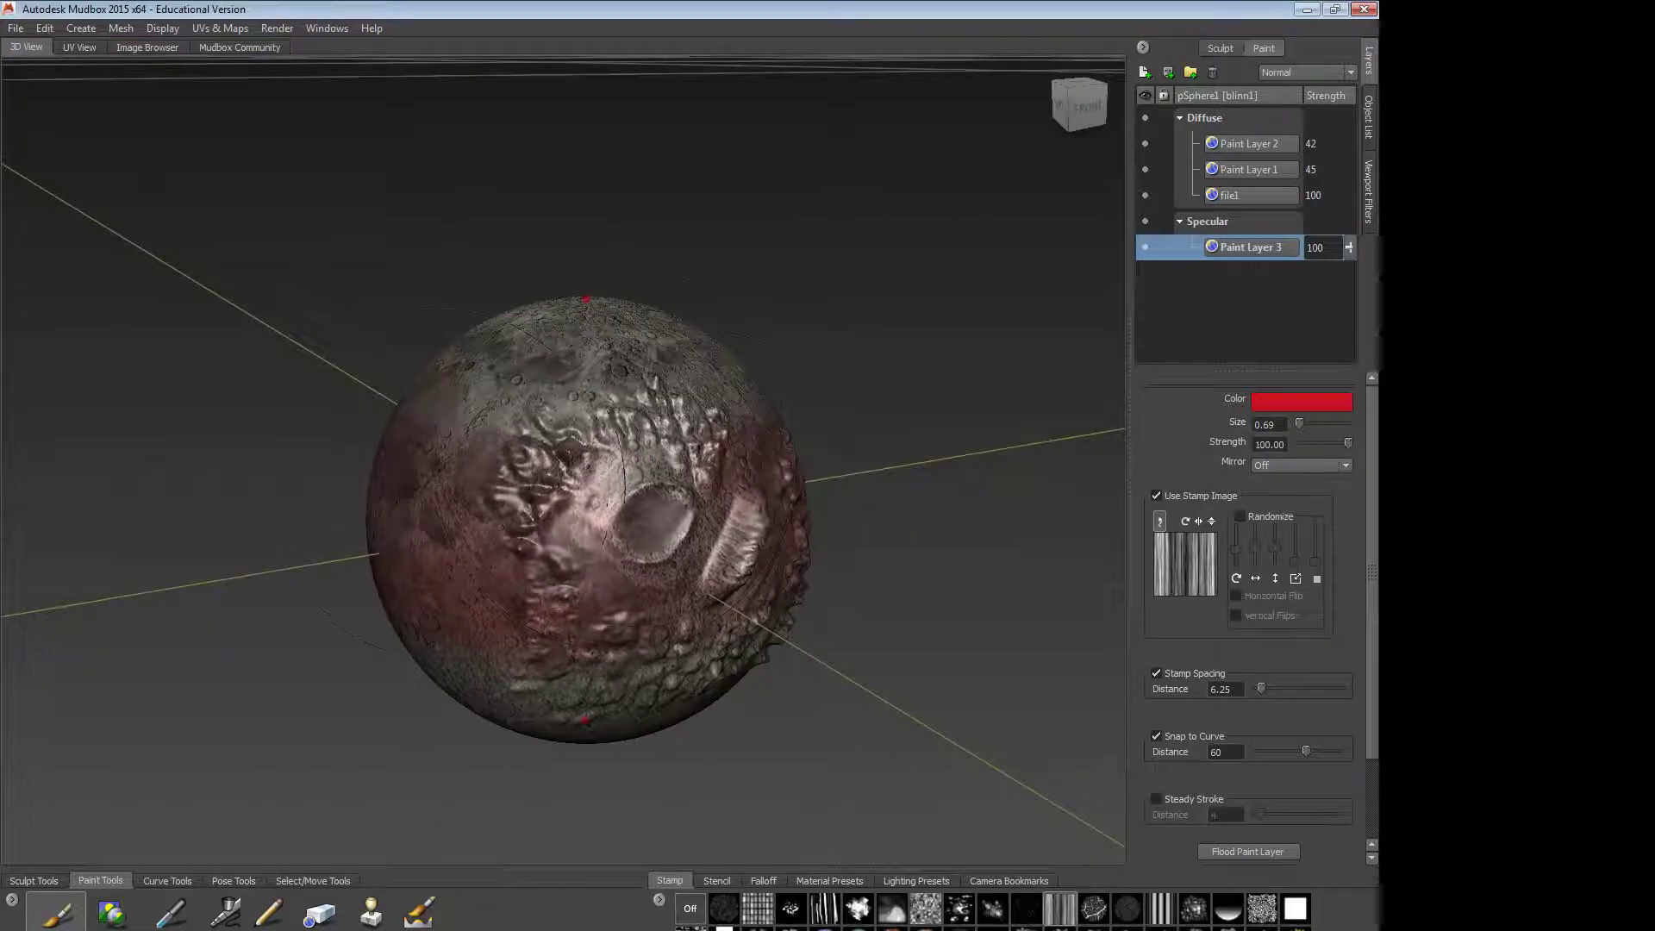
left_click_drag(845, 578, 908, 591, "alt")
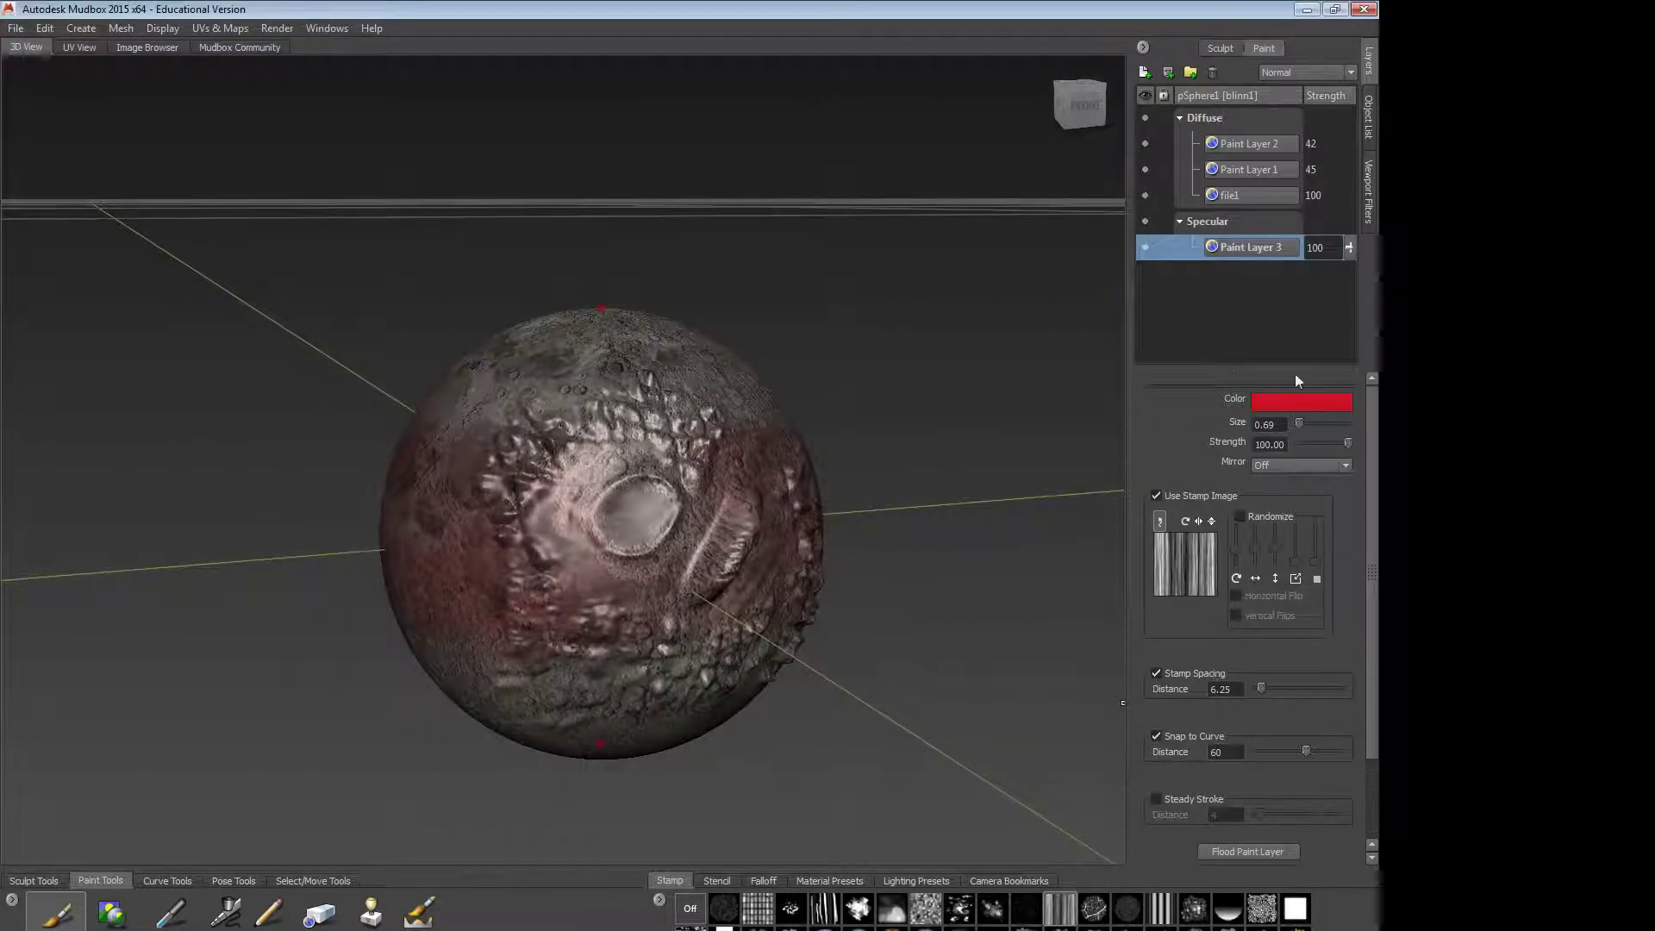
left_click(1298, 402)
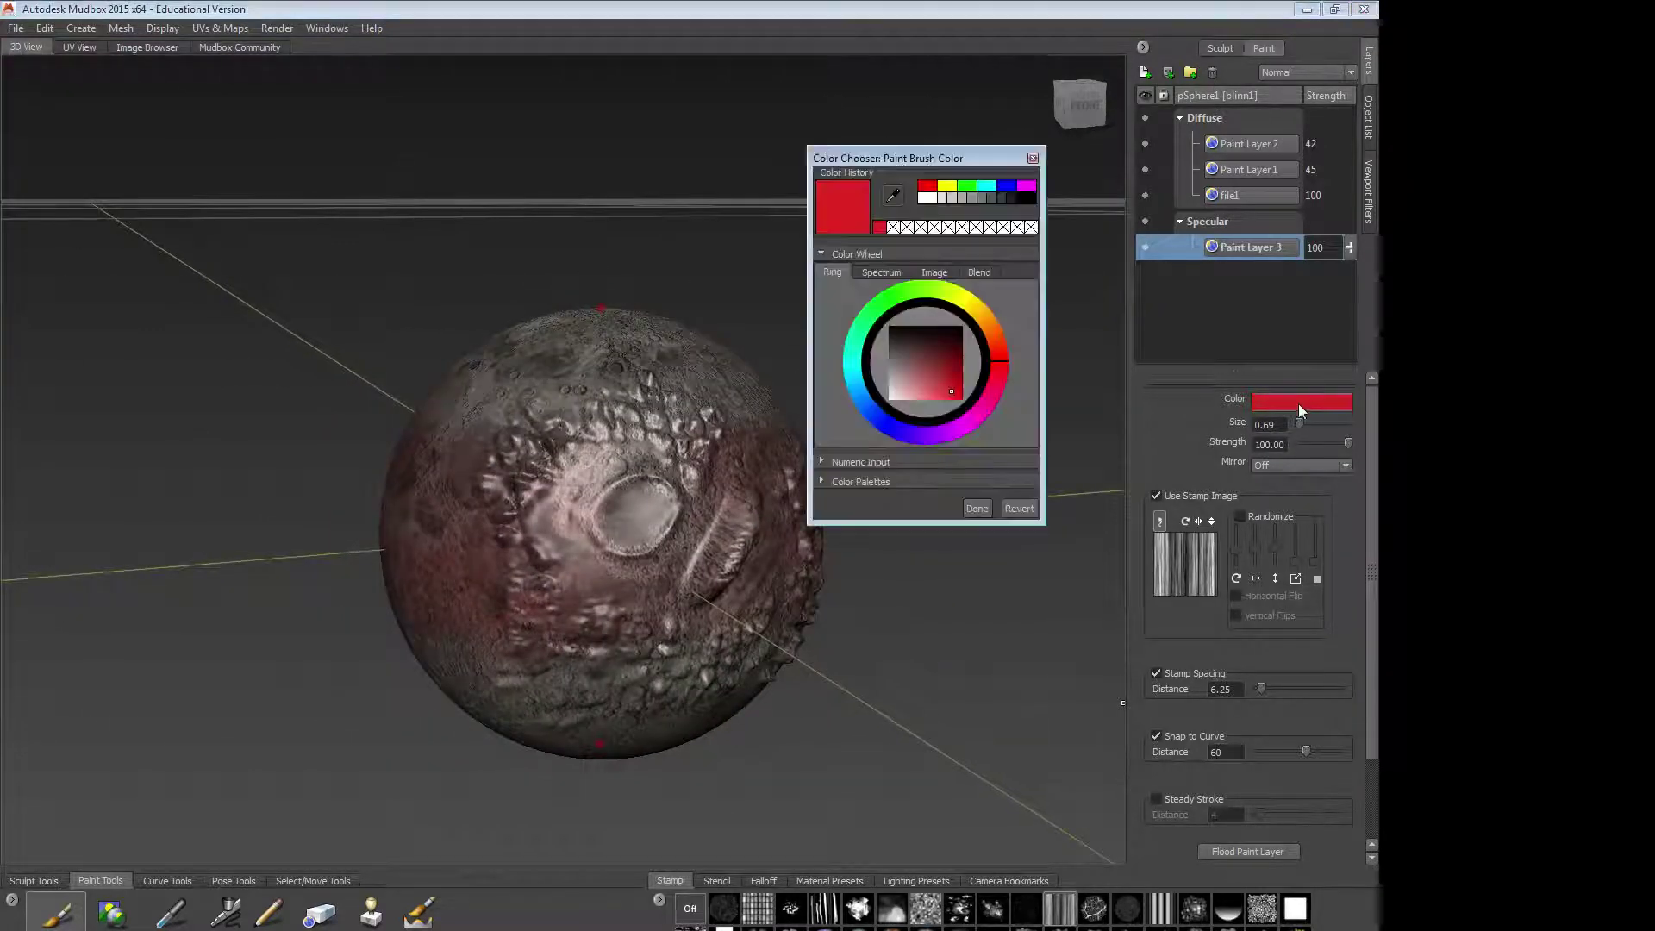
left_click(1026, 199)
left_click(976, 508)
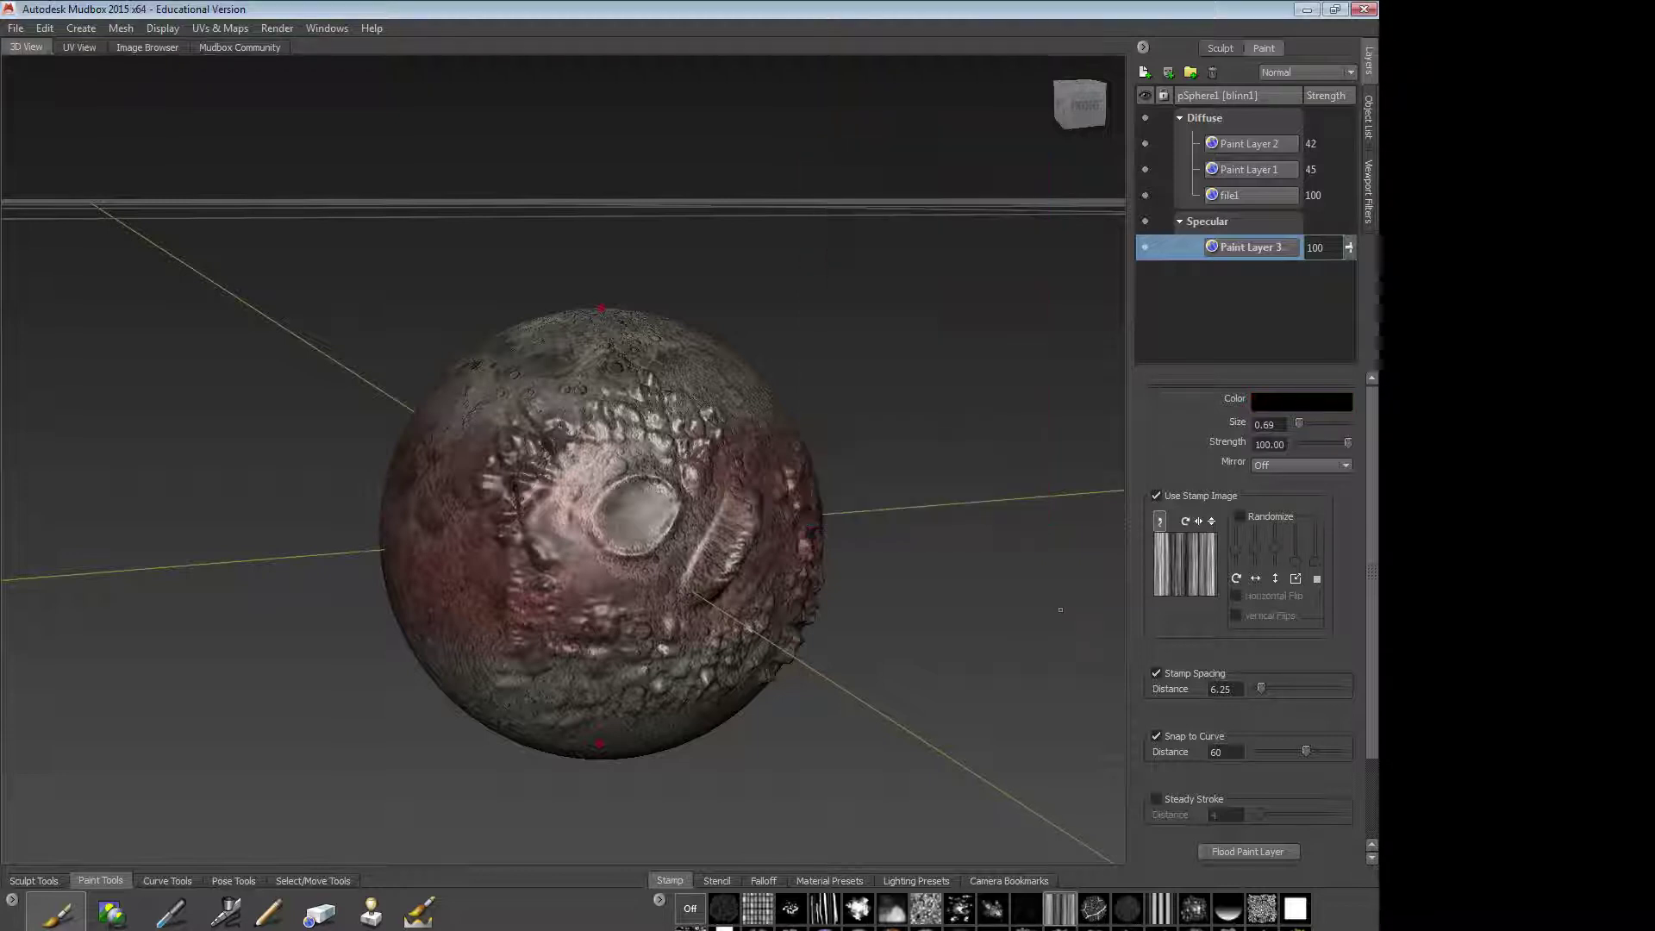
left_click(1267, 855)
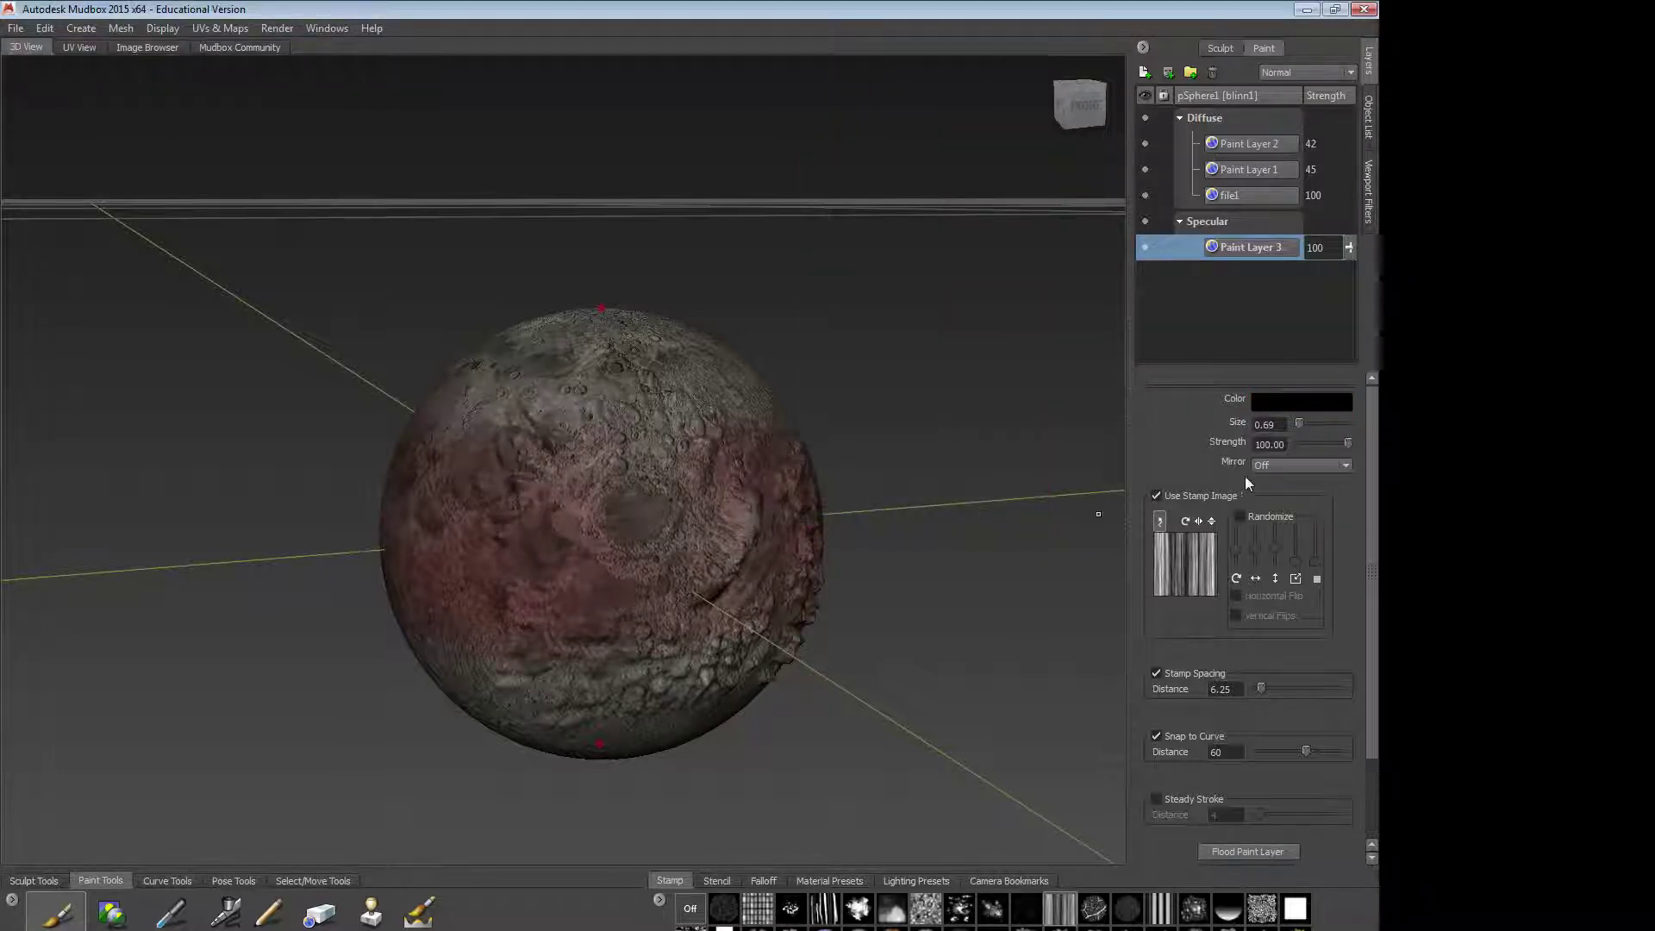
Step: Paint white strokes on Paint Layer 3 over the sculpted craters and ridges to make that area shiny
left_click(1312, 402)
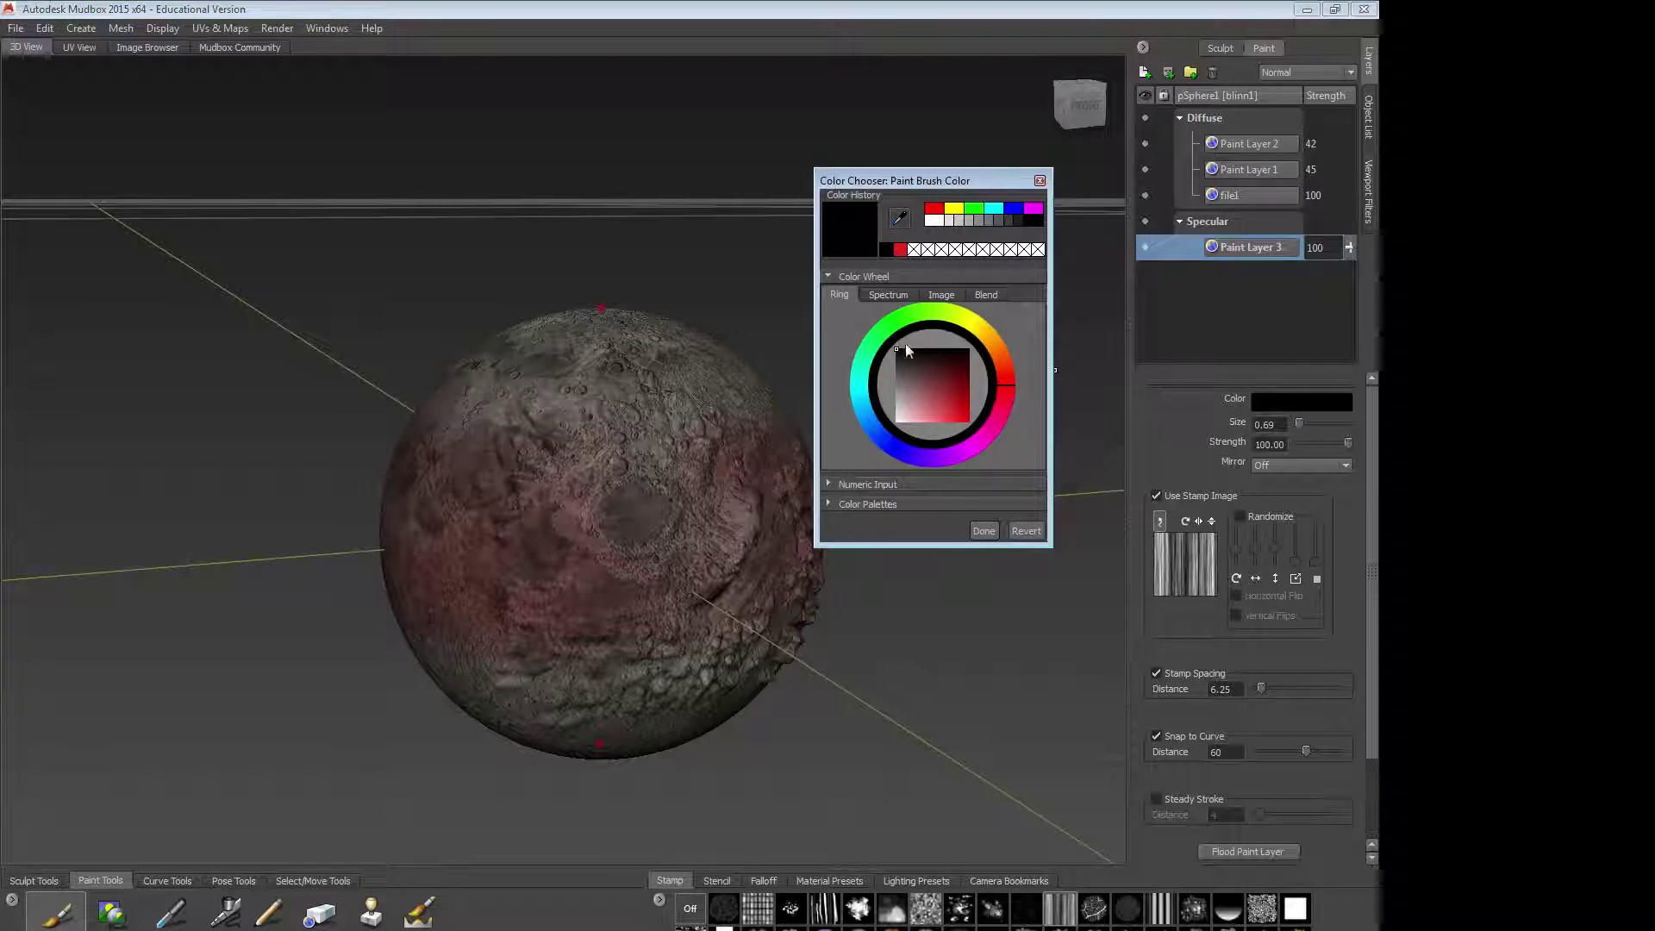
left_click(934, 222)
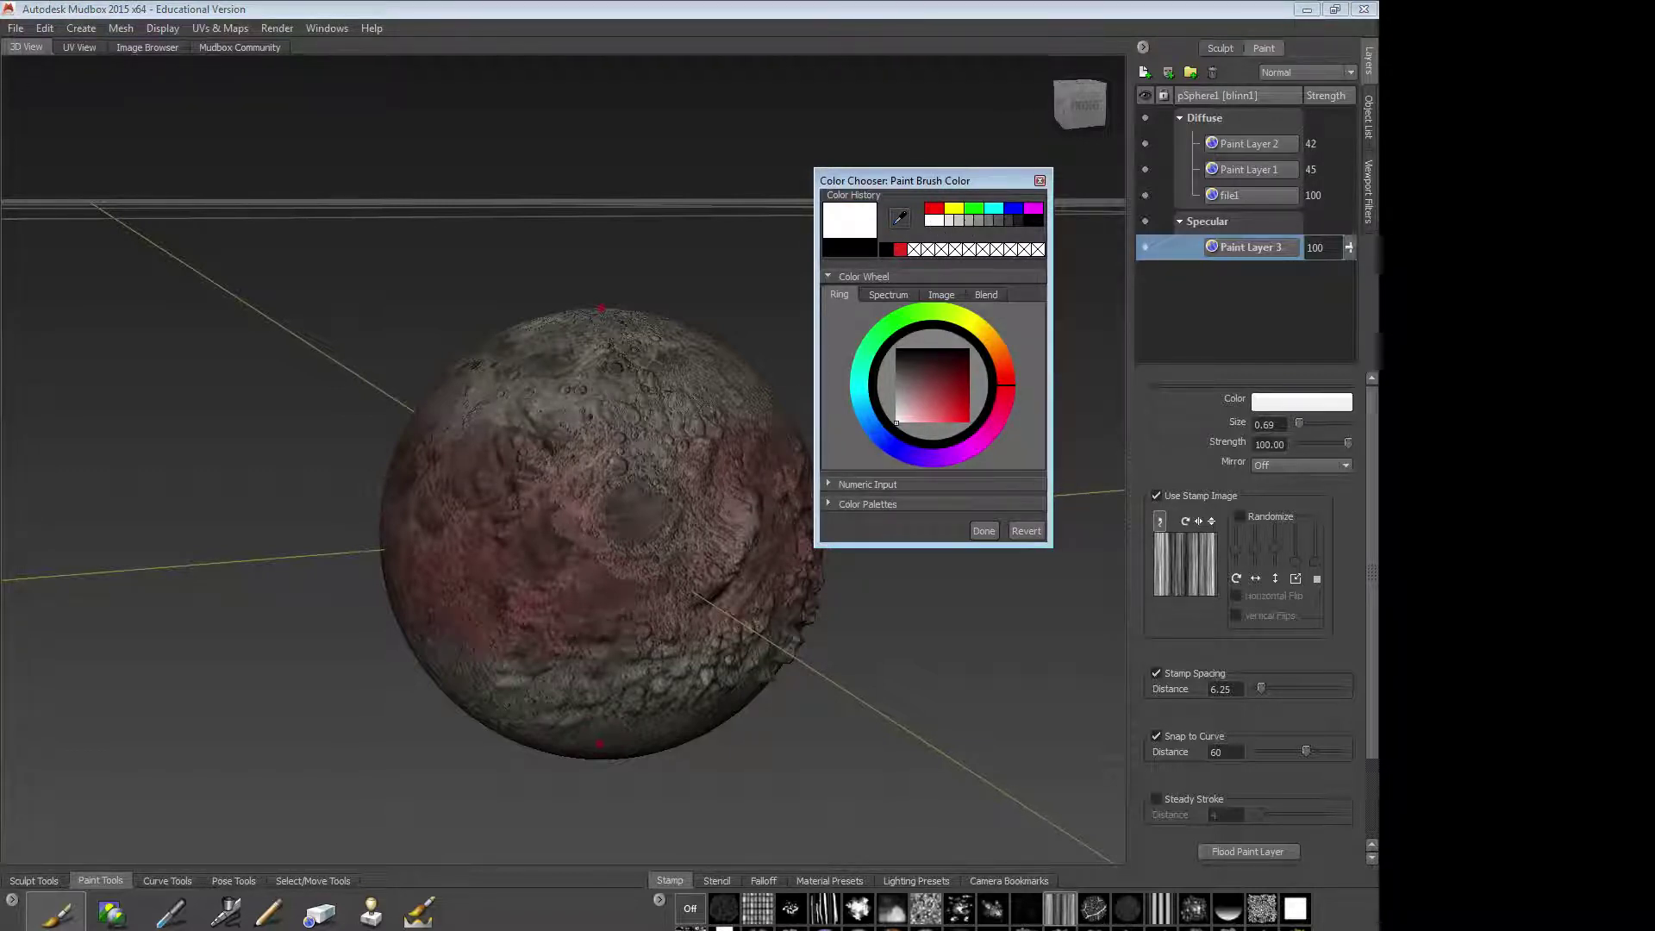
mouse_move(566, 555)
left_mouse_down()
mouse_move(579, 543)
mouse_move(576, 564)
mouse_move(624, 399)
mouse_move(594, 491)
mouse_move(659, 534)
mouse_move(638, 457)
mouse_move(677, 531)
left_mouse_up()
mouse_move(526, 470)
left_mouse_down()
mouse_move(647, 595)
mouse_move(535, 578)
left_mouse_up()
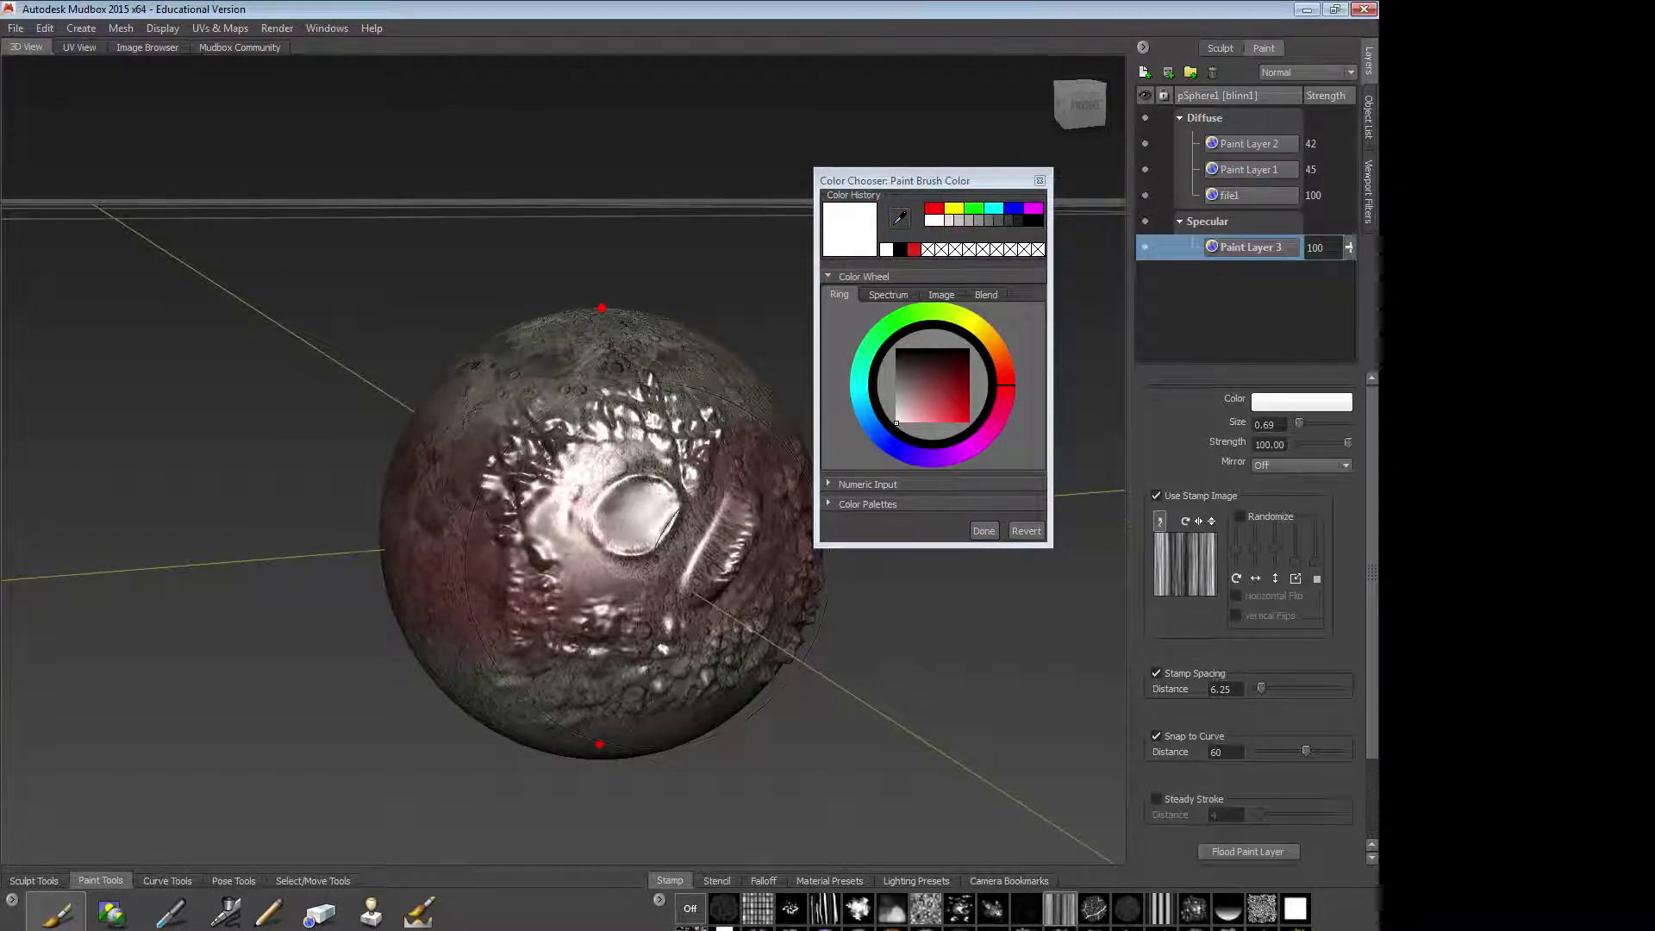
left_click(985, 531)
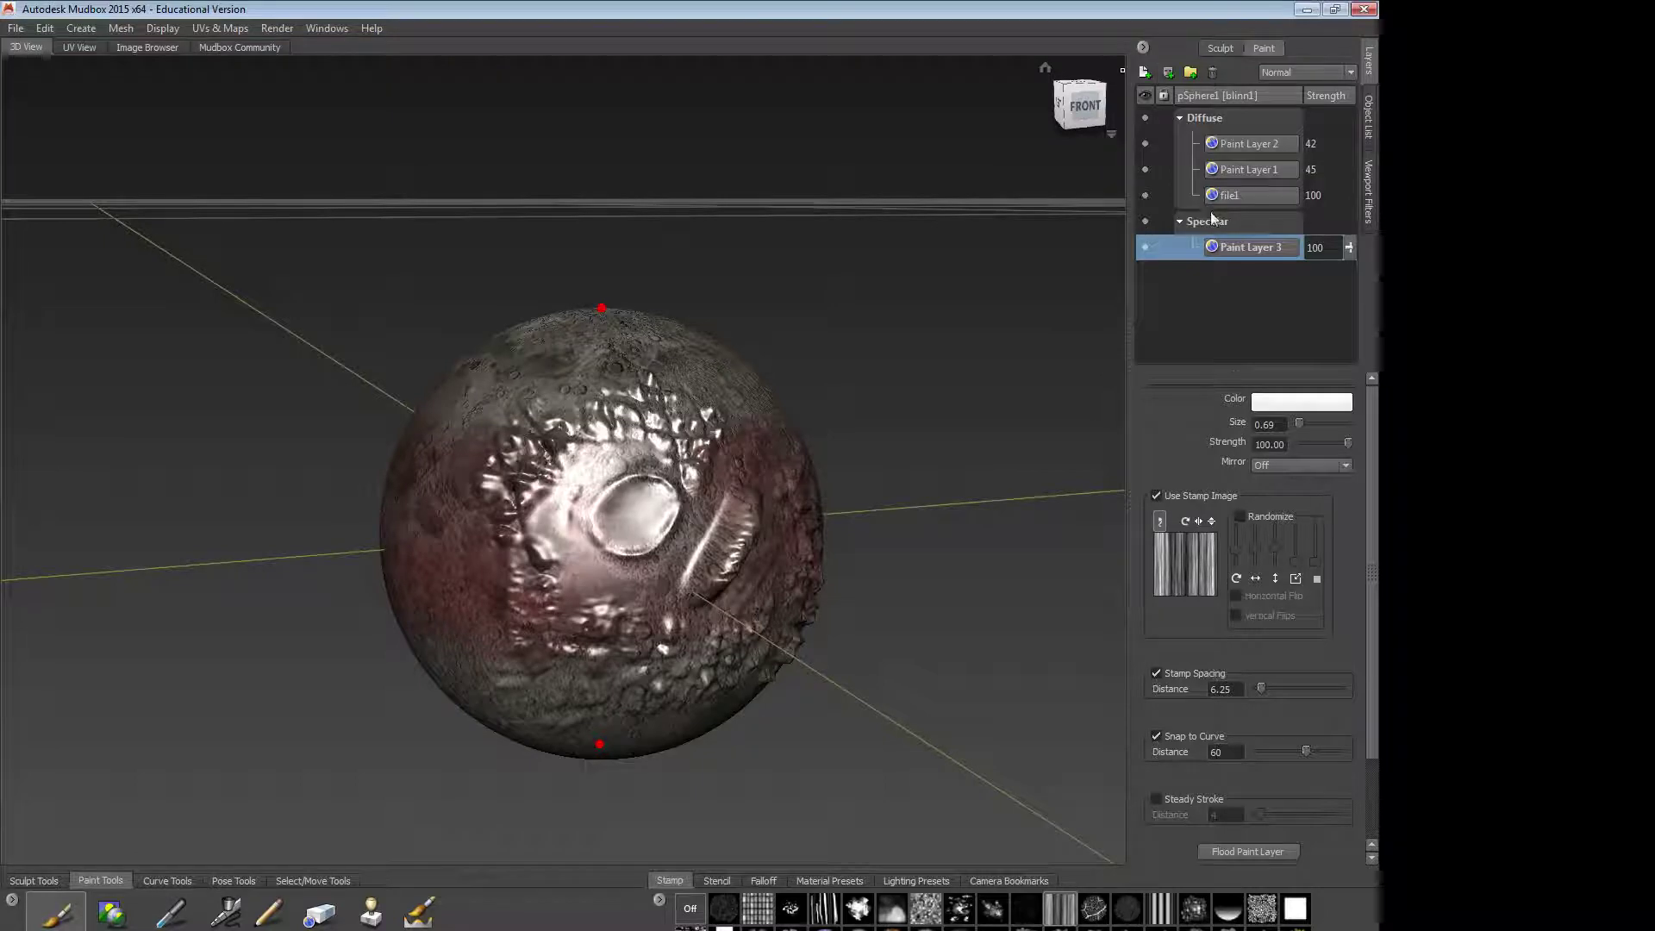
mouse_move(596, 517)
left_mouse_down("alt")
mouse_move(733, 560)
mouse_move(853, 483)
mouse_move(784, 388)
mouse_move(655, 466)
mouse_move(715, 578)
mouse_move(659, 469)
mouse_move(659, 392)
mouse_move(651, 426)
mouse_move(689, 428)
left_mouse_up("alt")
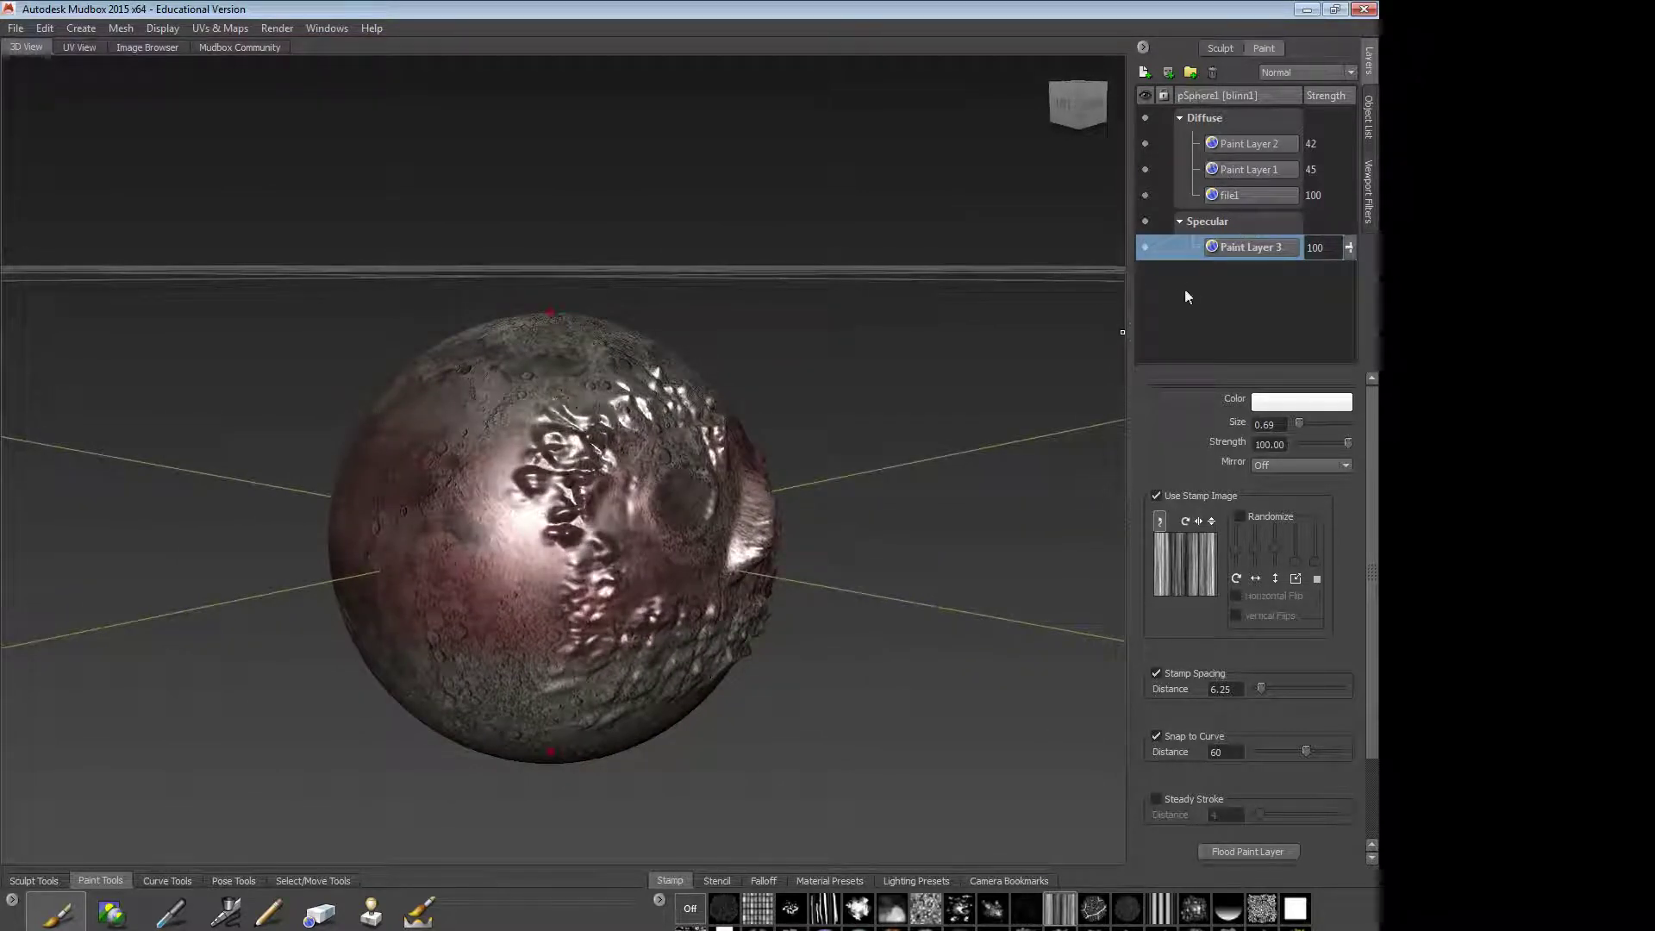
right_click(1207, 120)
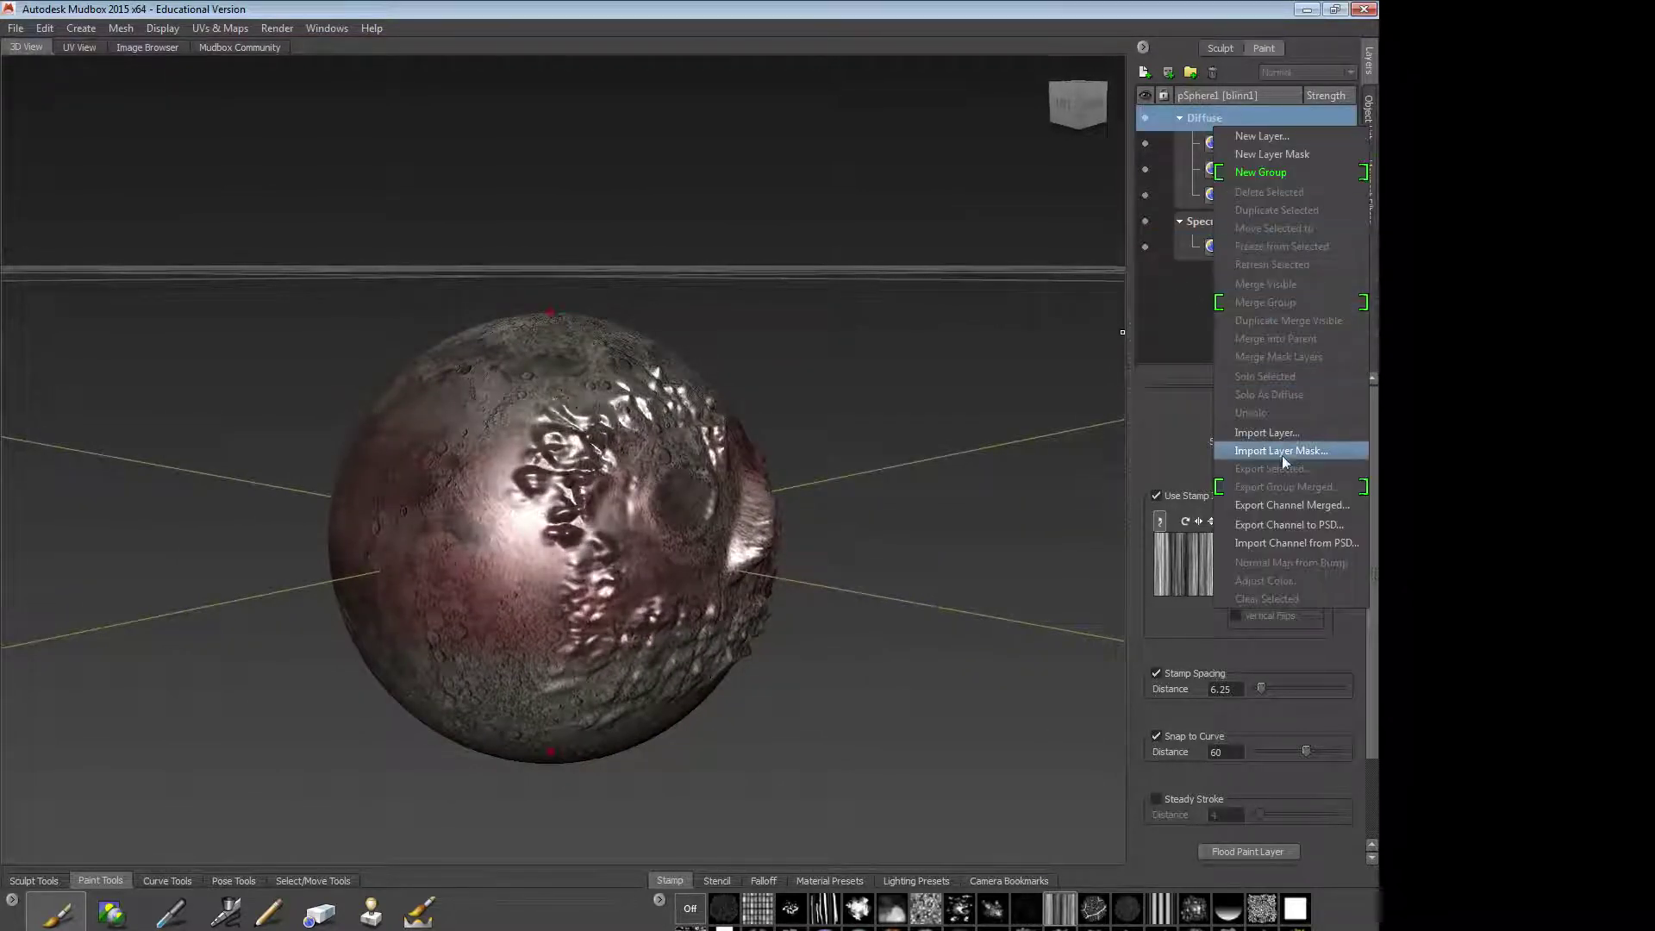
left_click(1295, 506)
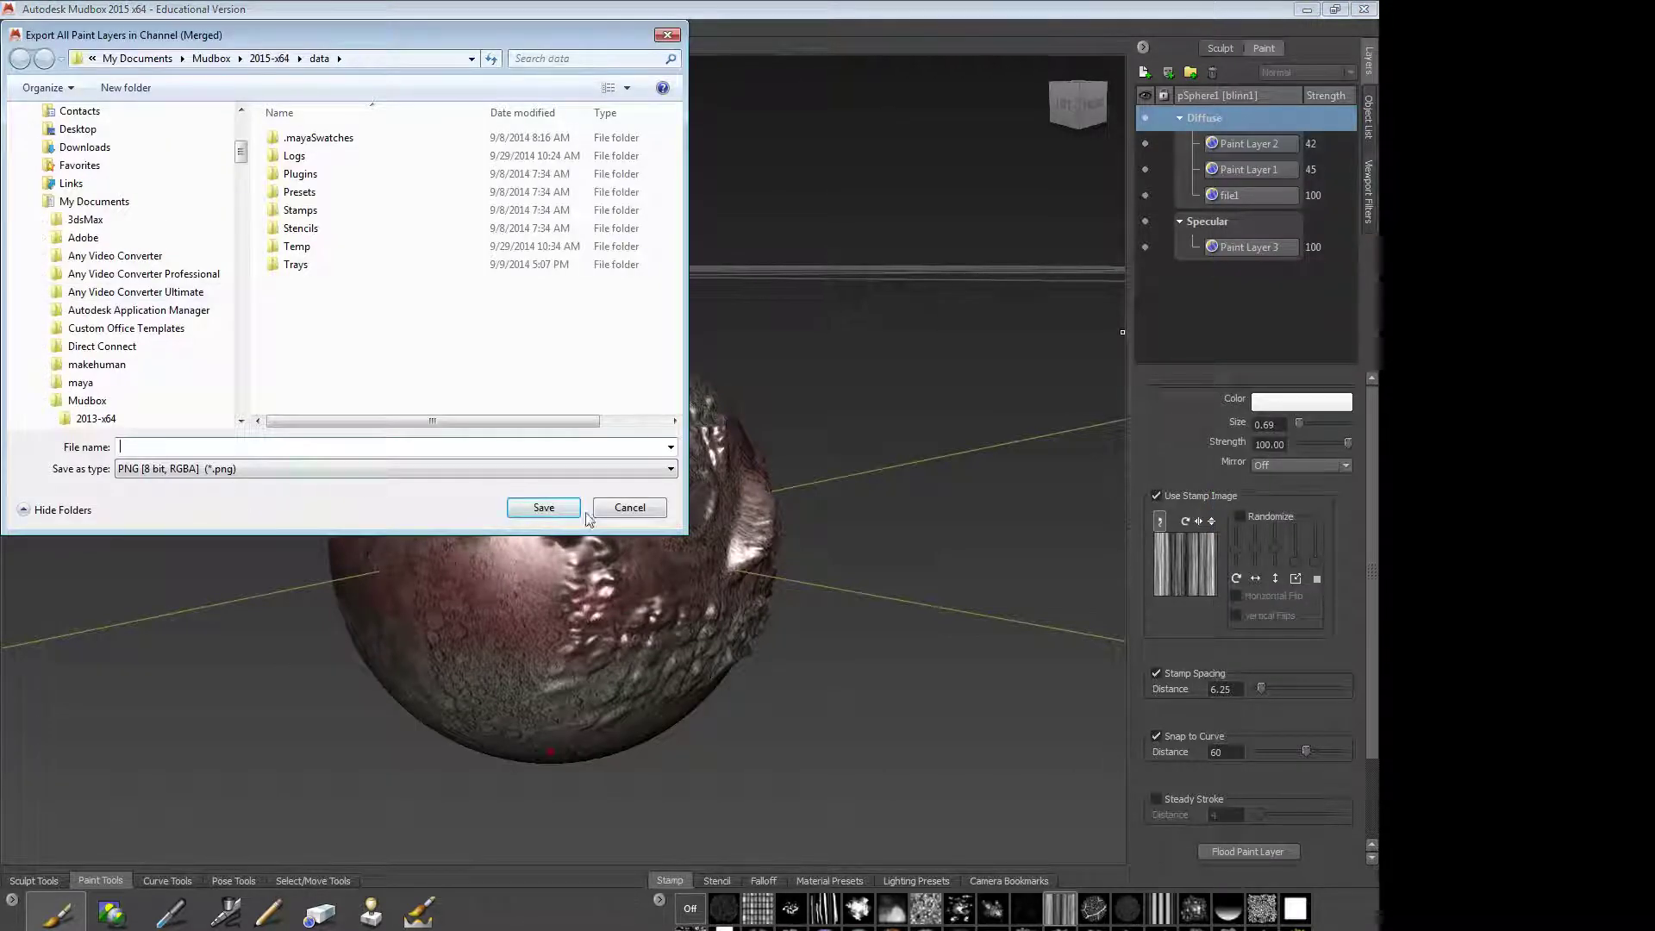
left_click(629, 507)
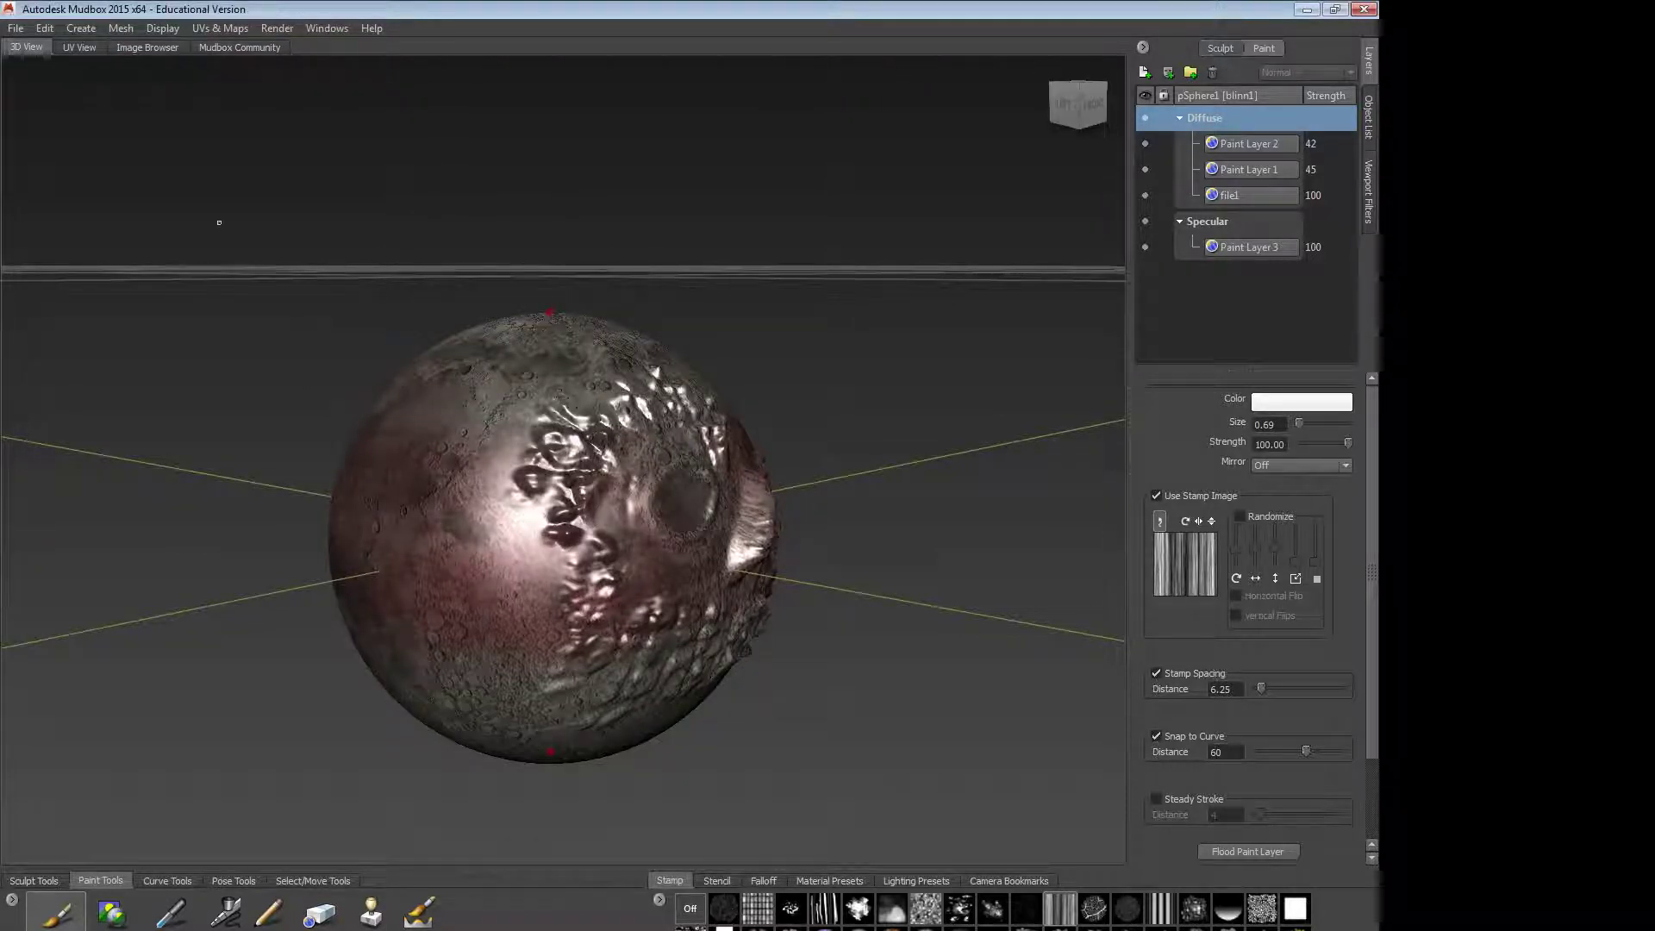
Step: Send the entire scene to the current Maya scene with meshes at their current level, accepting the Maya Path 1 texture paths
mouse_move(661, 526)
left_mouse_down("alt")
mouse_move(487, 500)
mouse_move(560, 469)
mouse_move(534, 517)
mouse_move(621, 483)
left_mouse_up("alt")
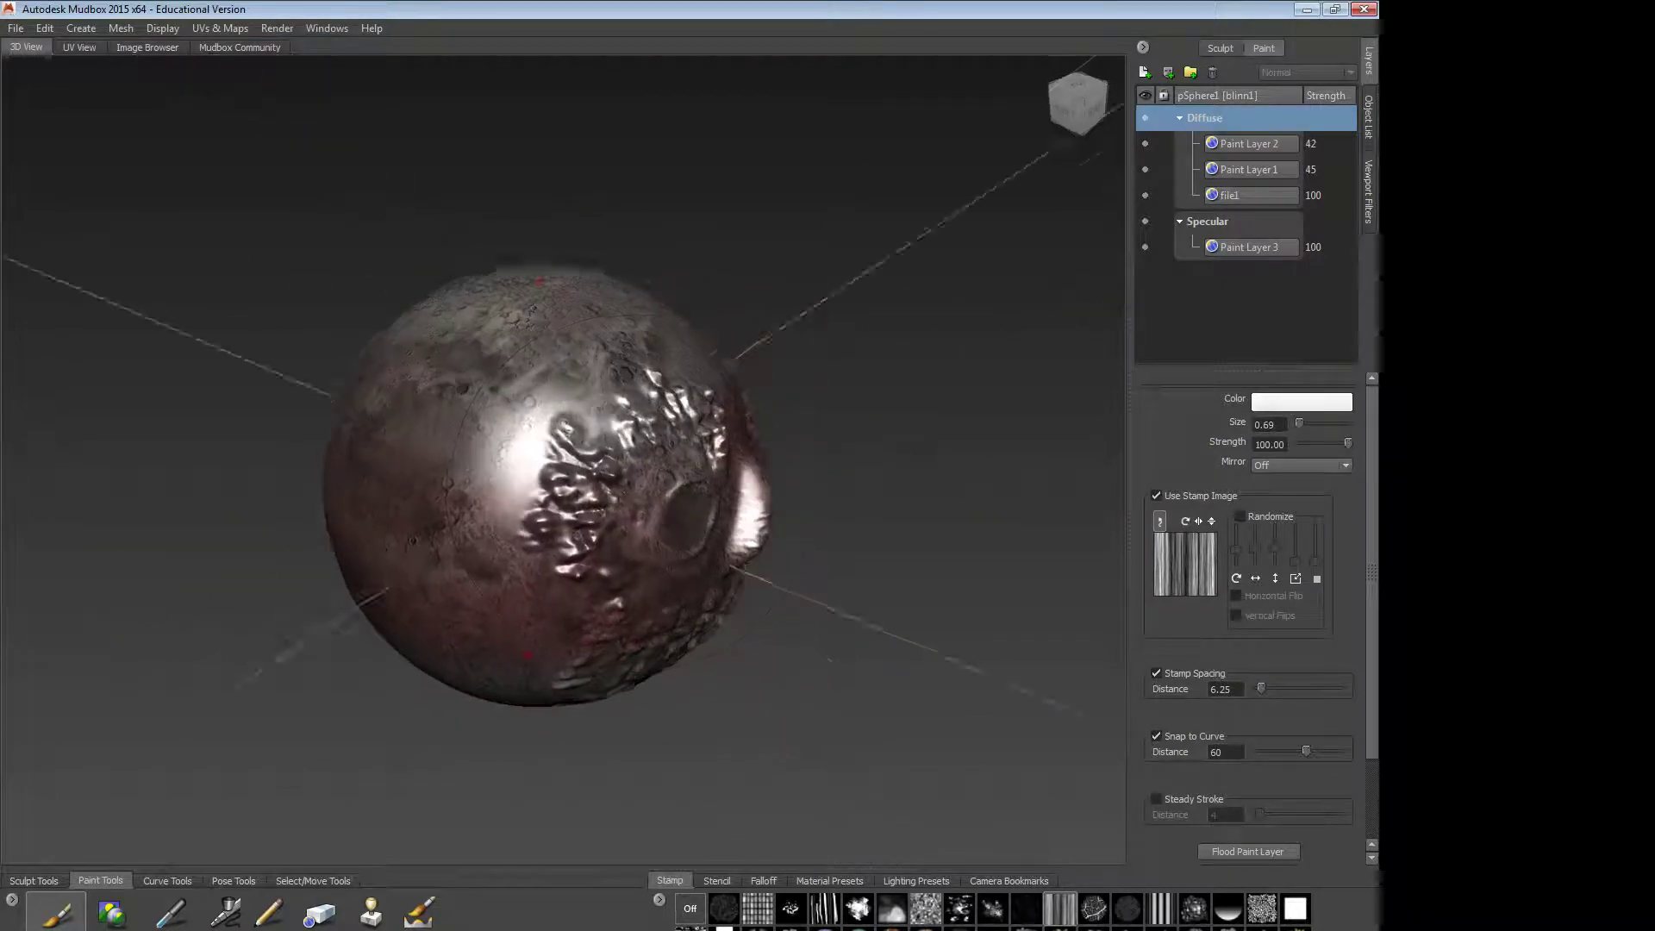
mouse_move(621, 482)
middle_mouse_down("alt")
mouse_move(778, 492)
mouse_move(783, 520)
mouse_move(623, 448)
middle_mouse_up("alt")
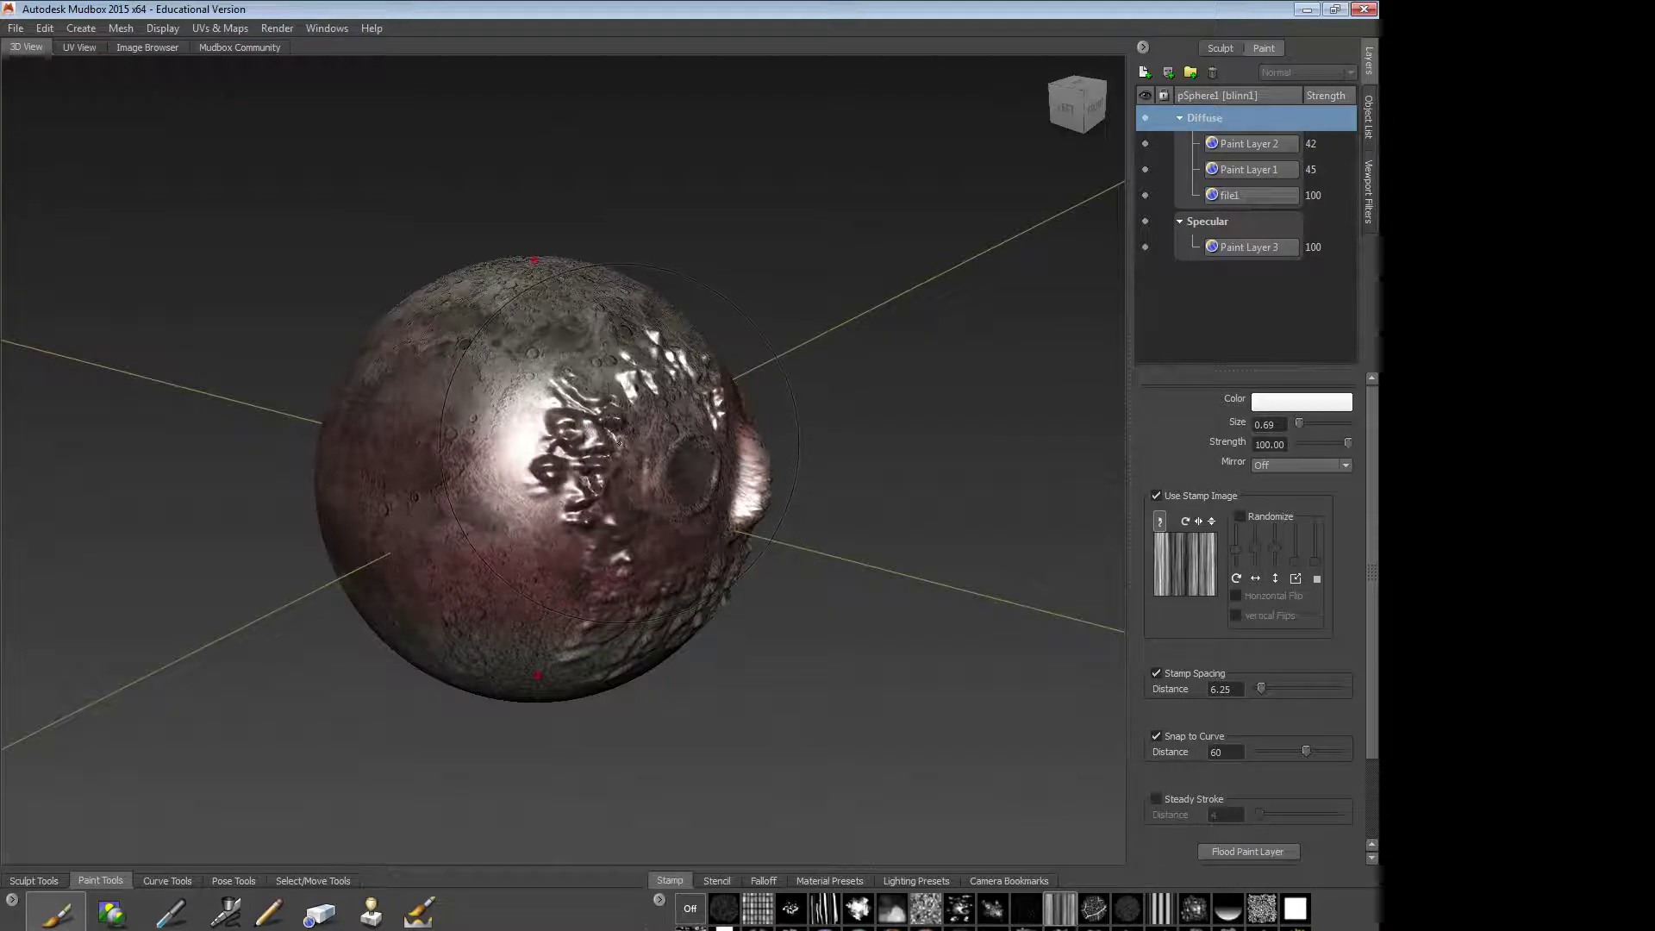
left_click(15, 27)
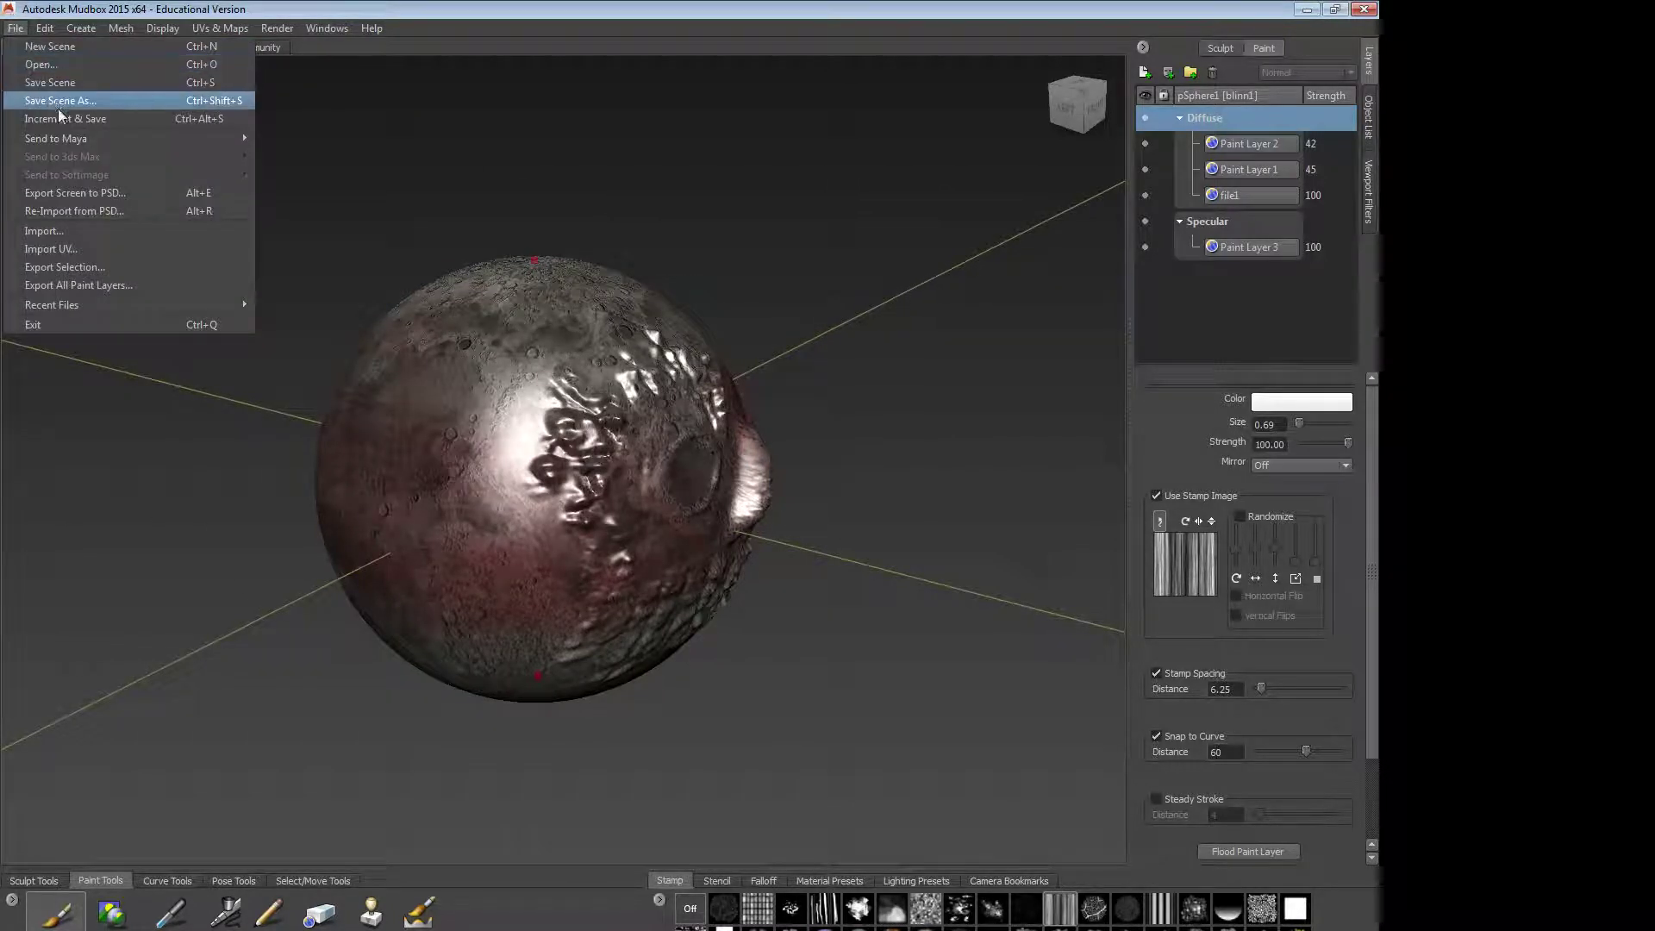
mouse_move(74, 139)
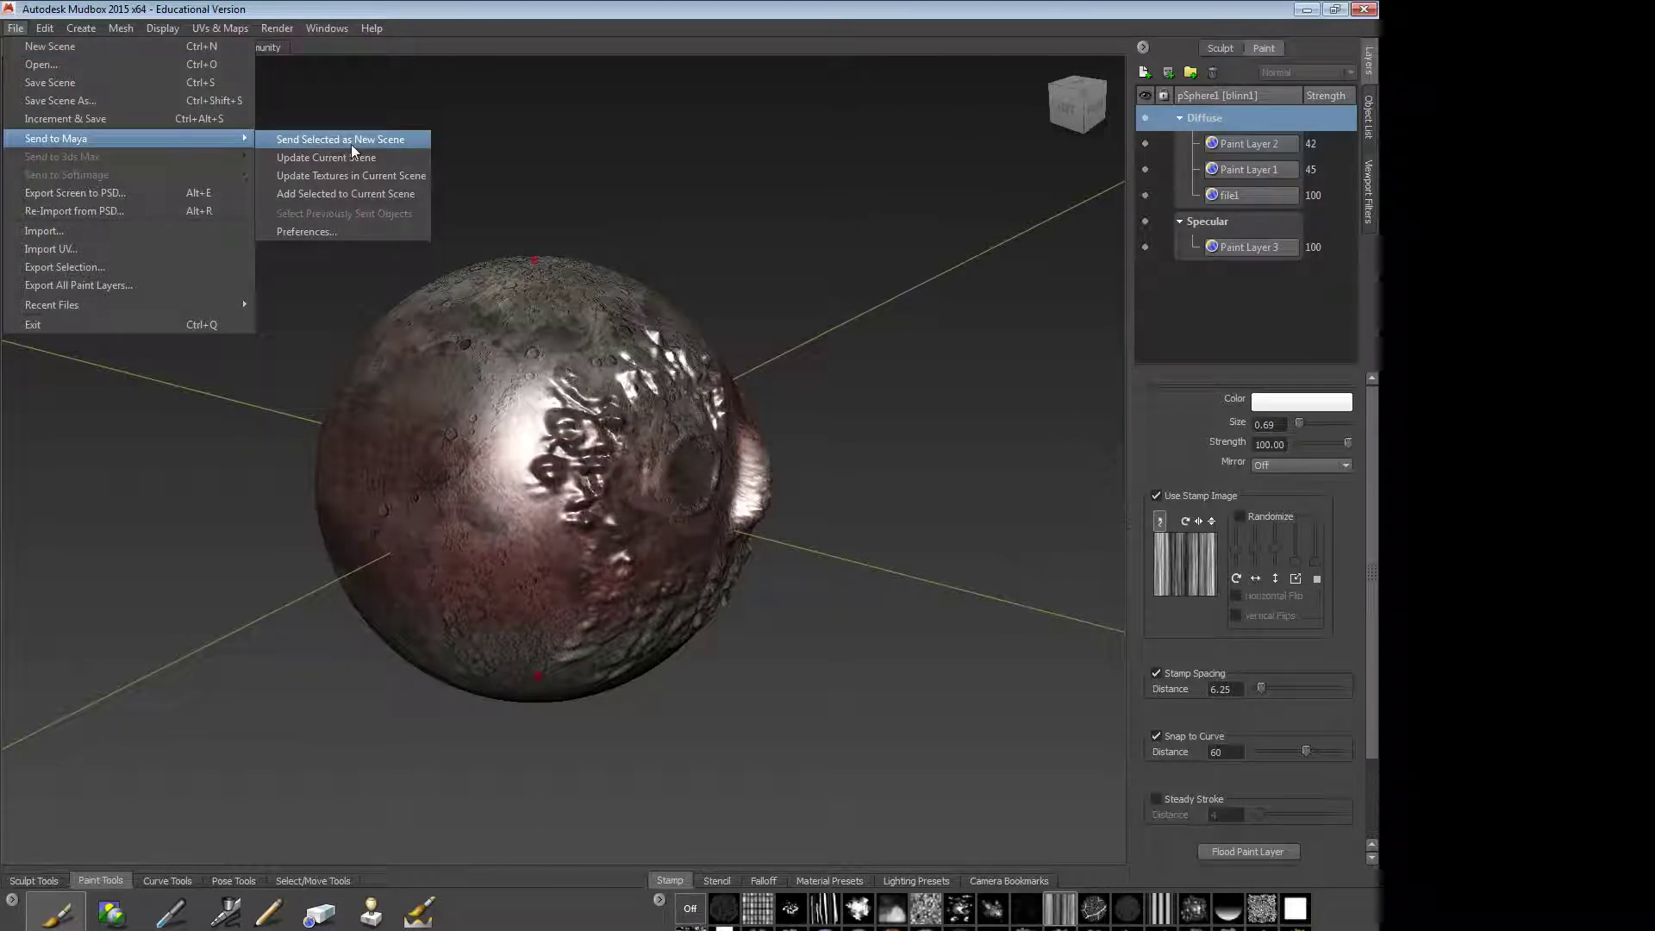
left_click(346, 194)
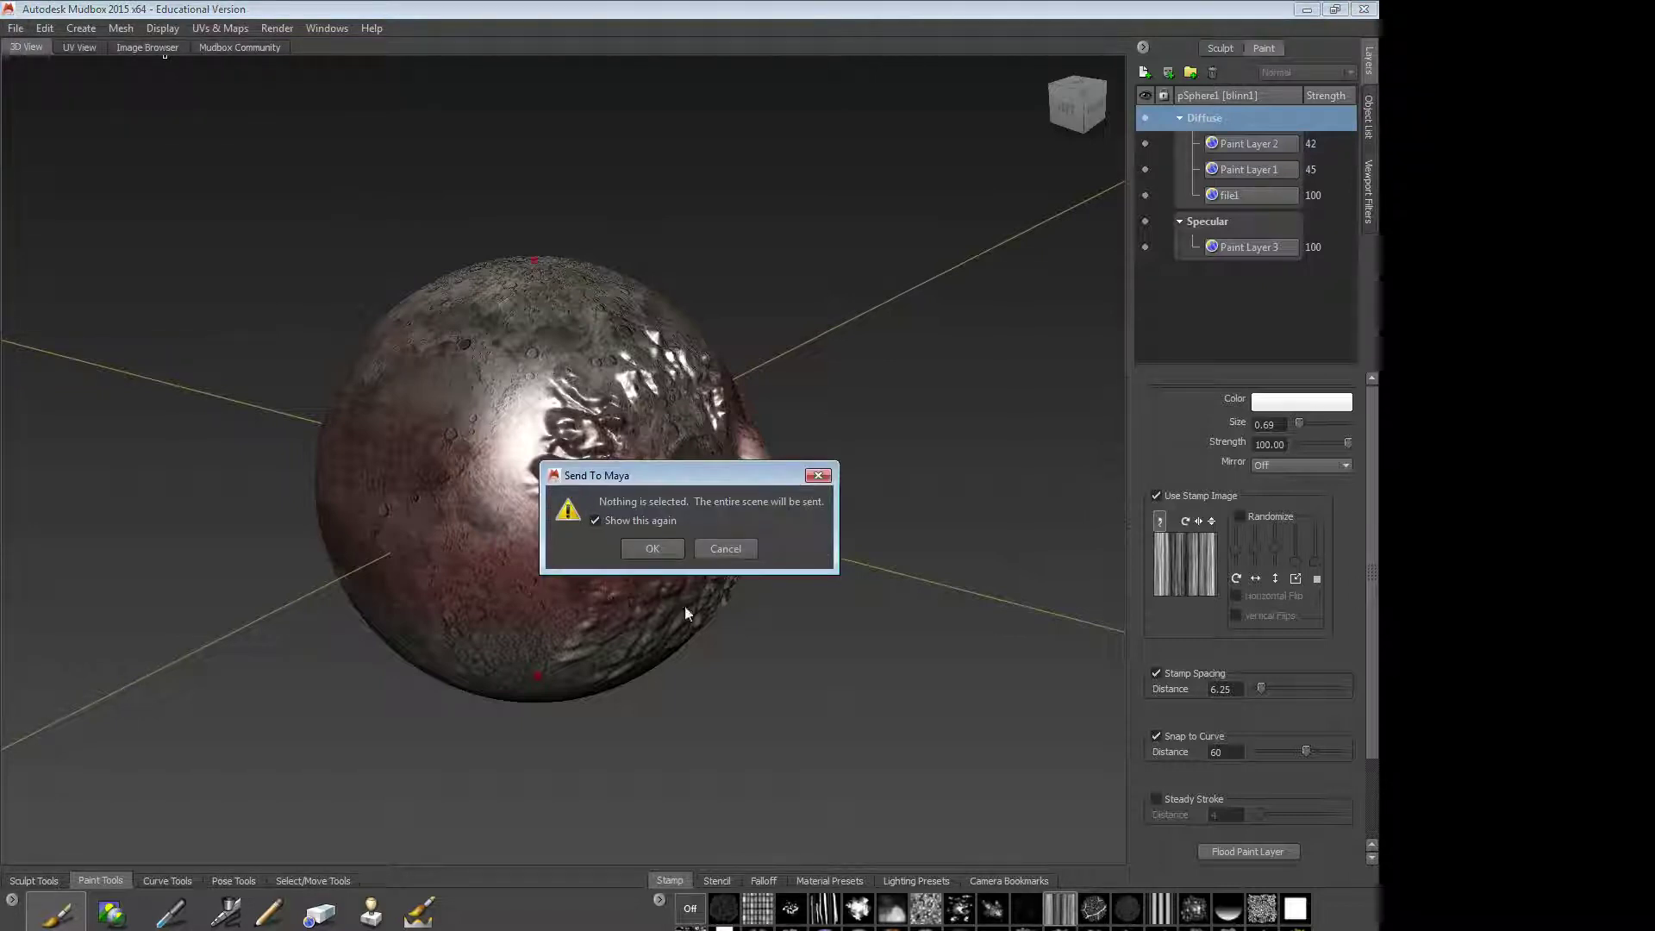
left_click(652, 549)
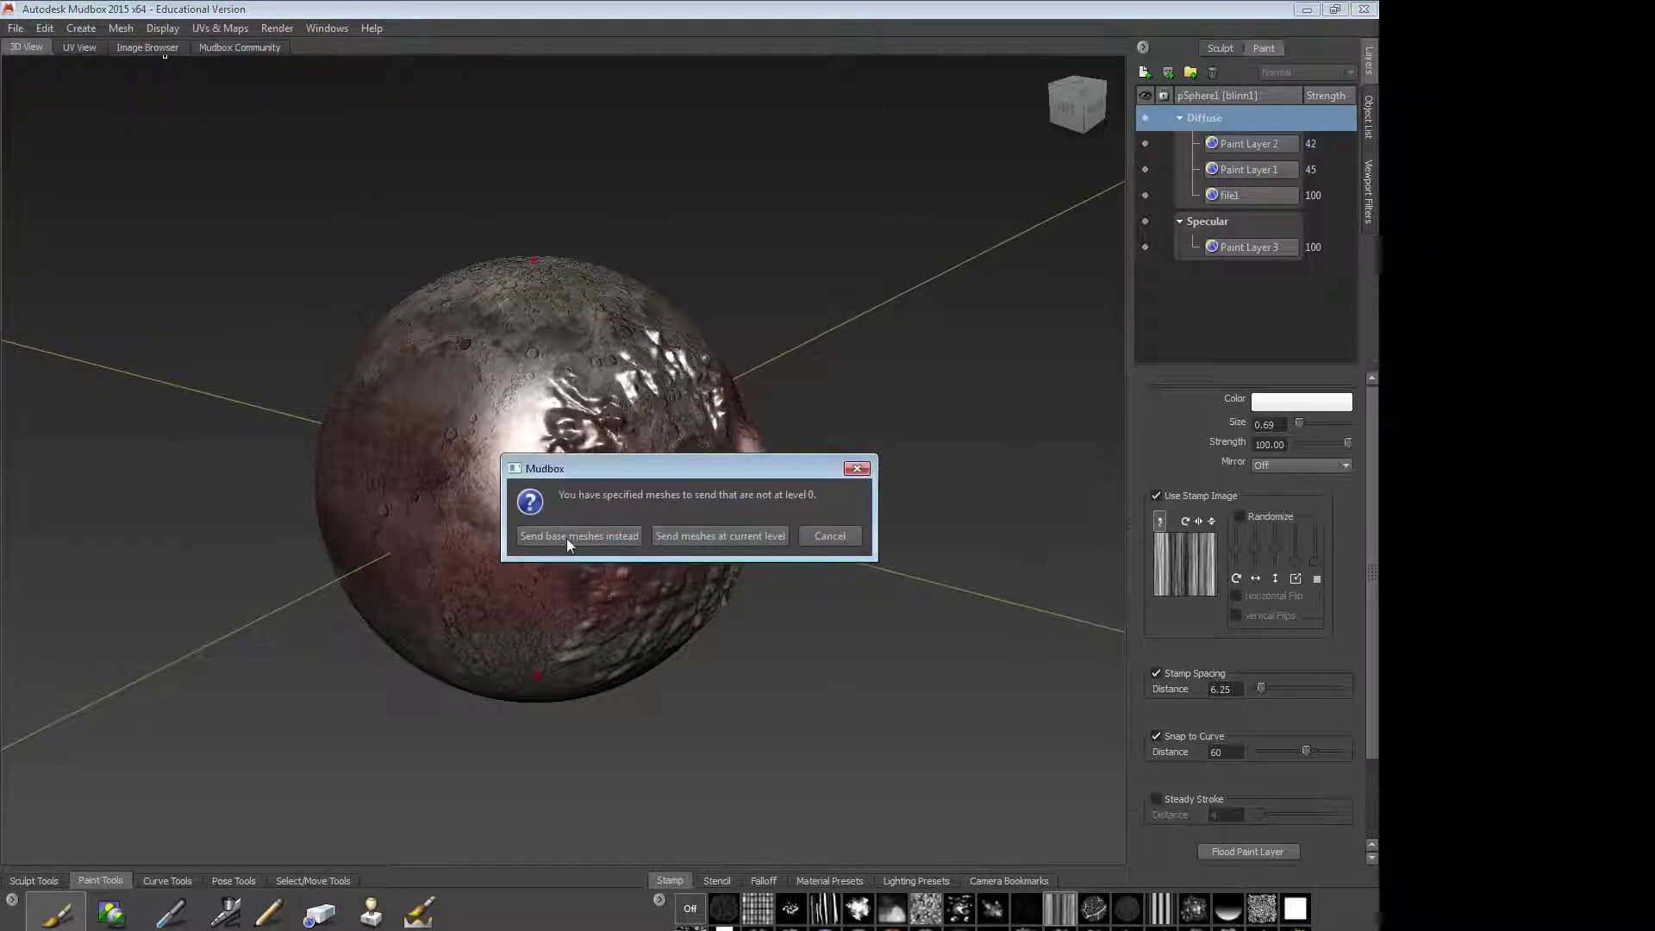
left_click(736, 536)
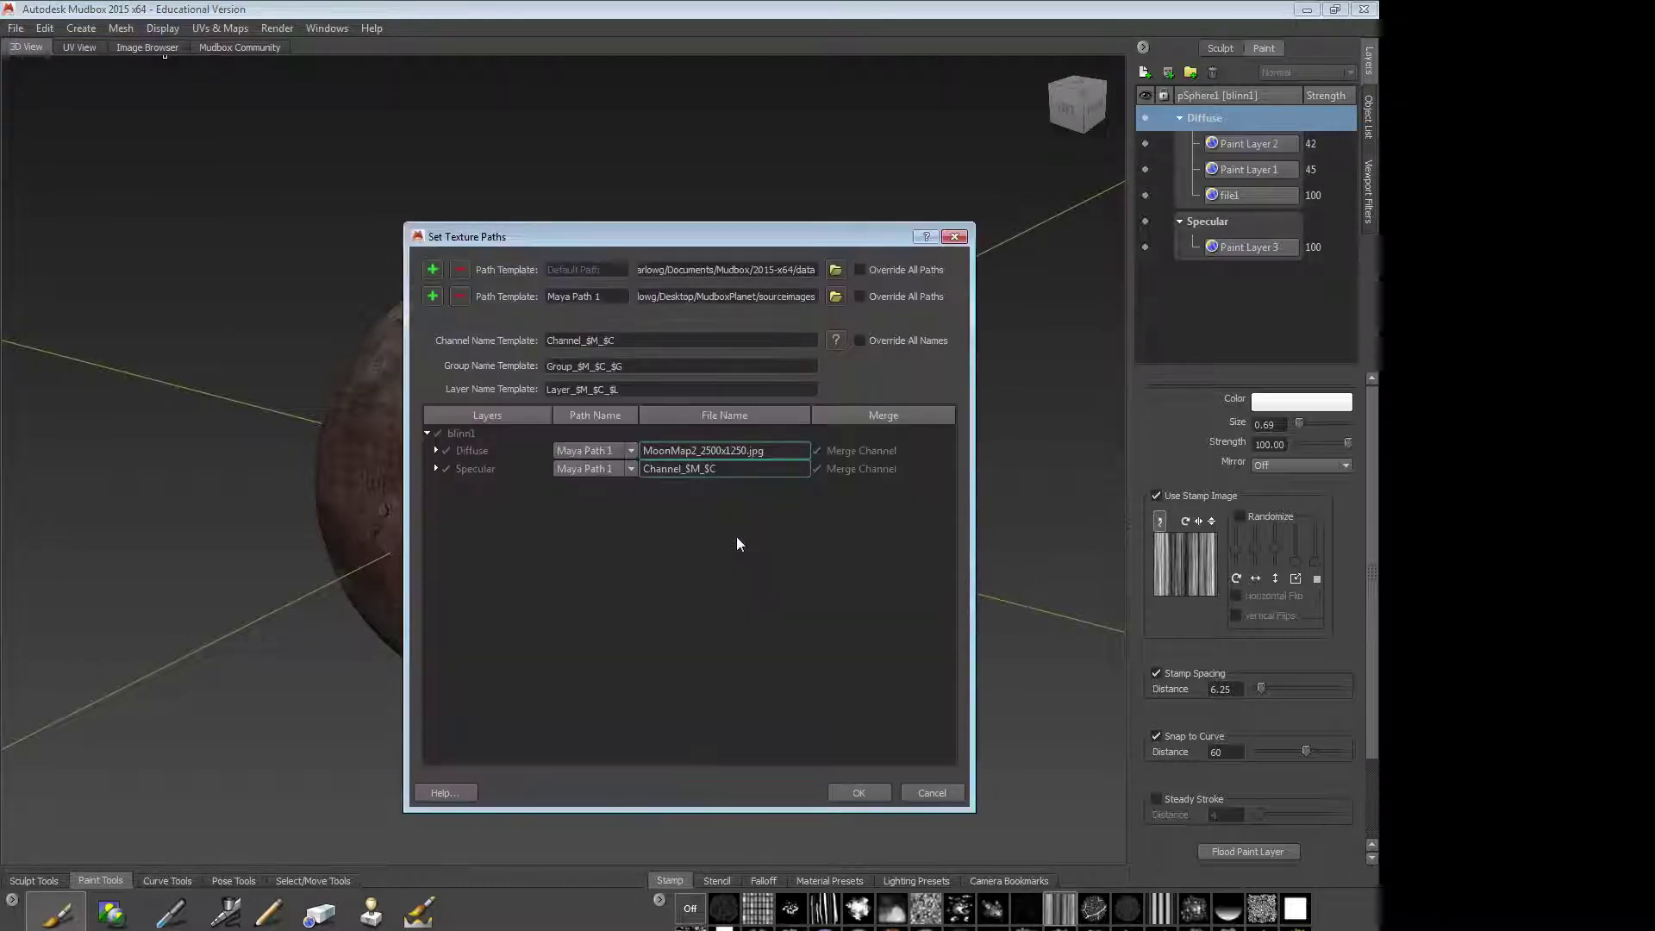
left_click(859, 792)
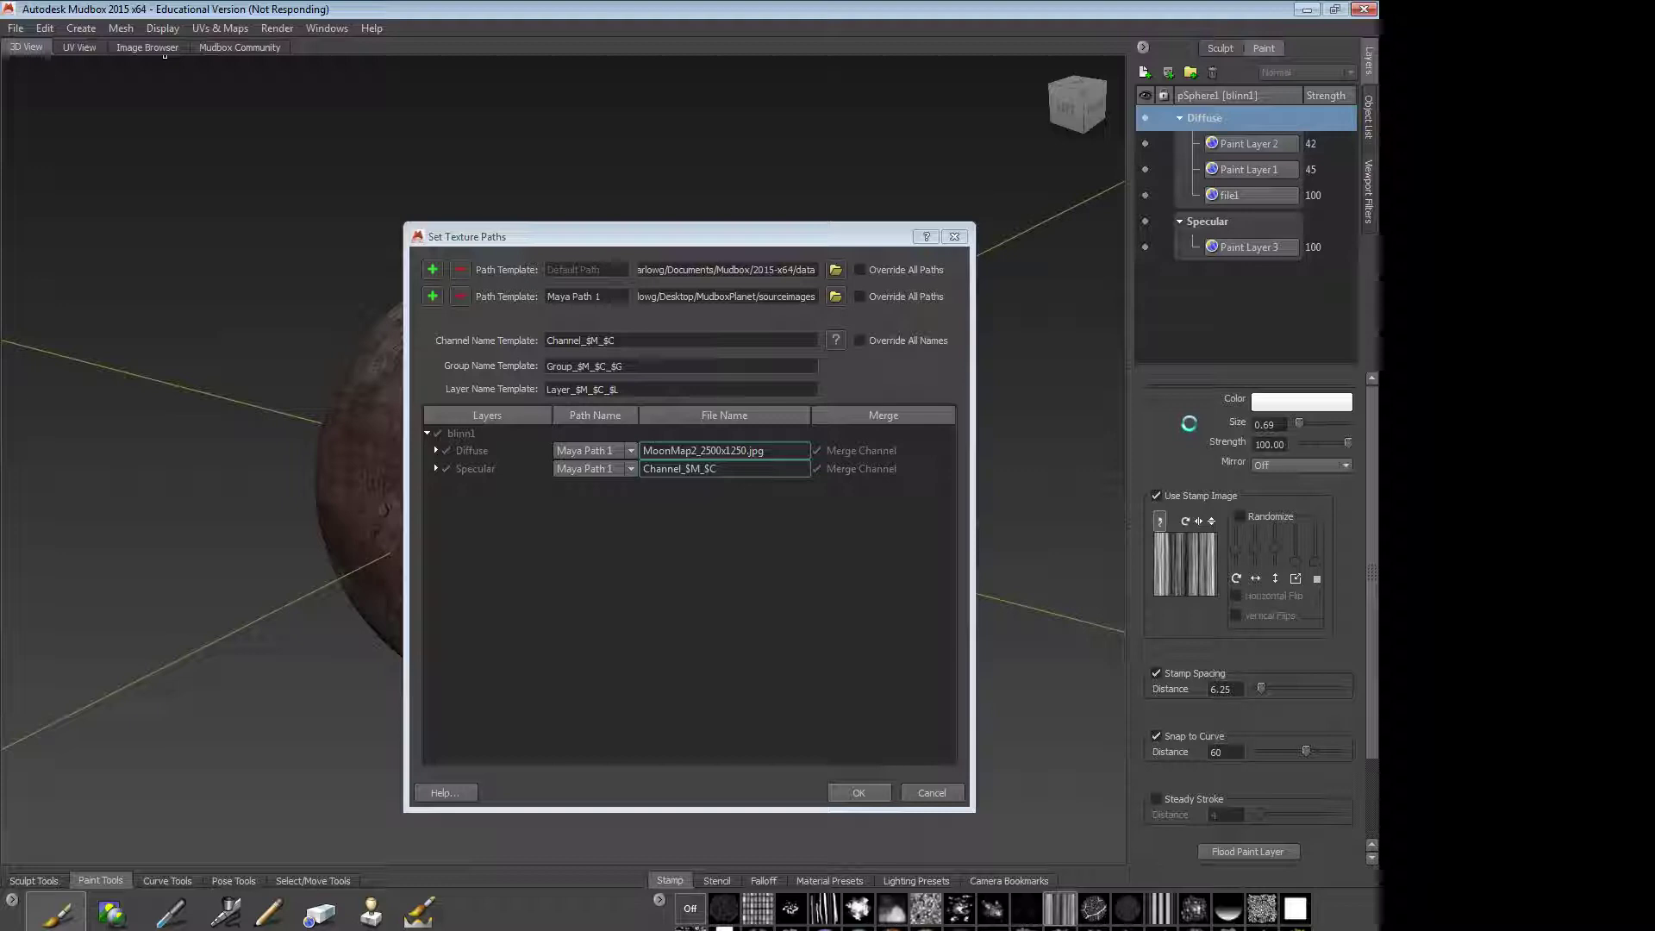
Step: Switch to Maya, maximize its window and inspect the sculpted and painted moon from the front
left_click(1306, 10)
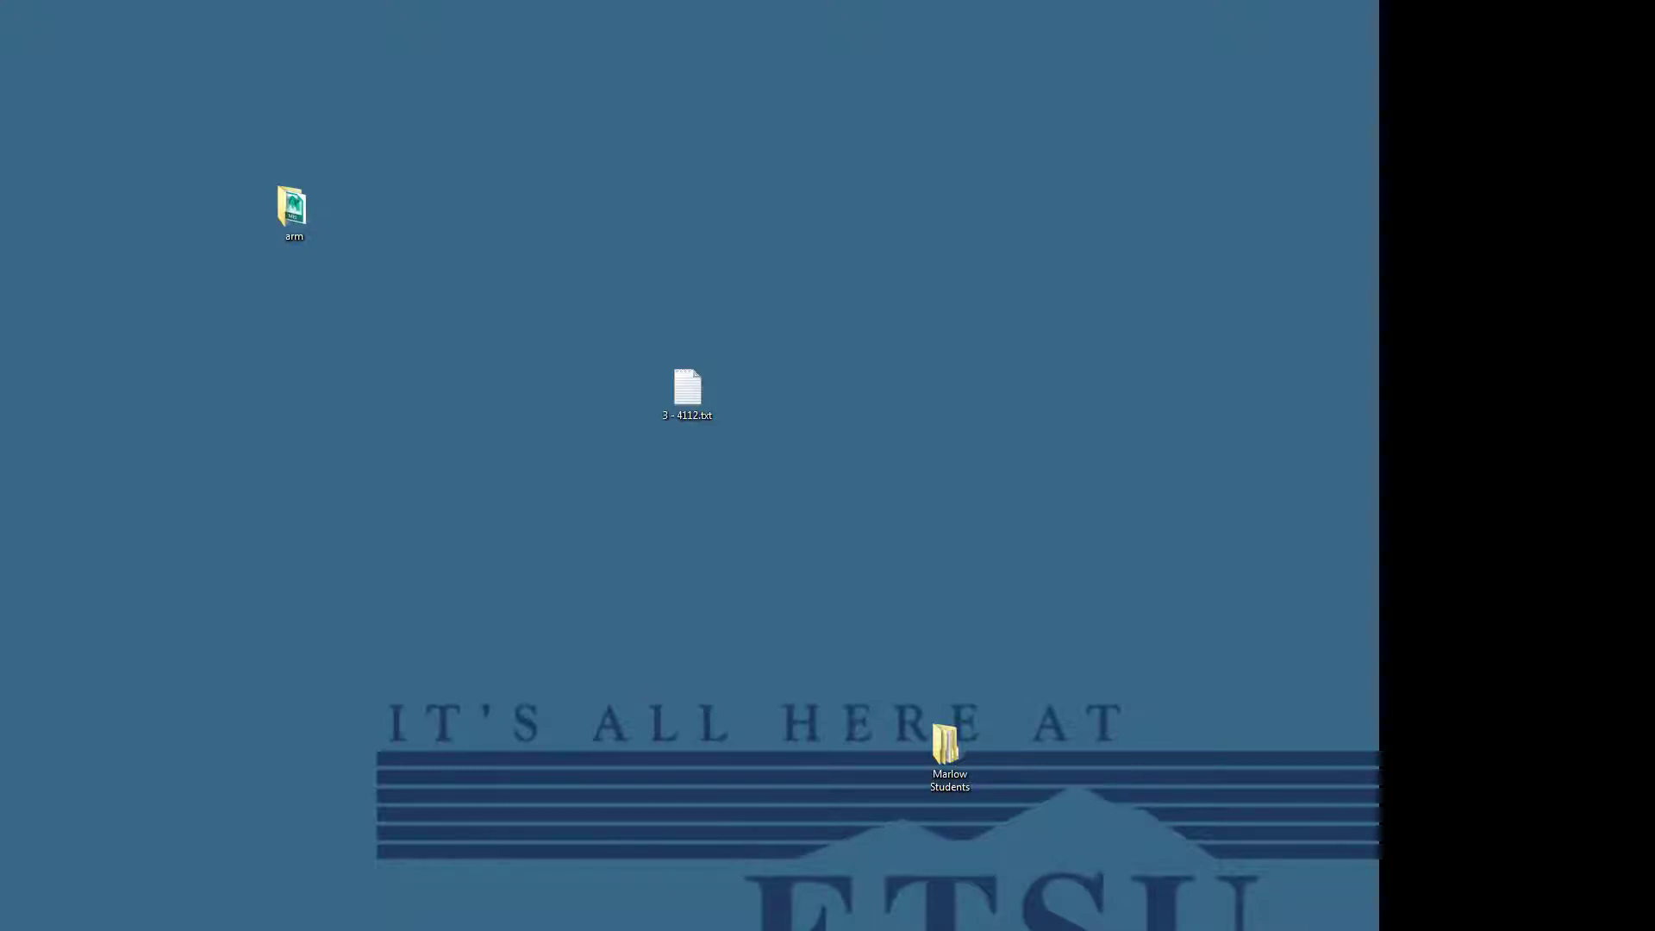
key("alt+Tab")
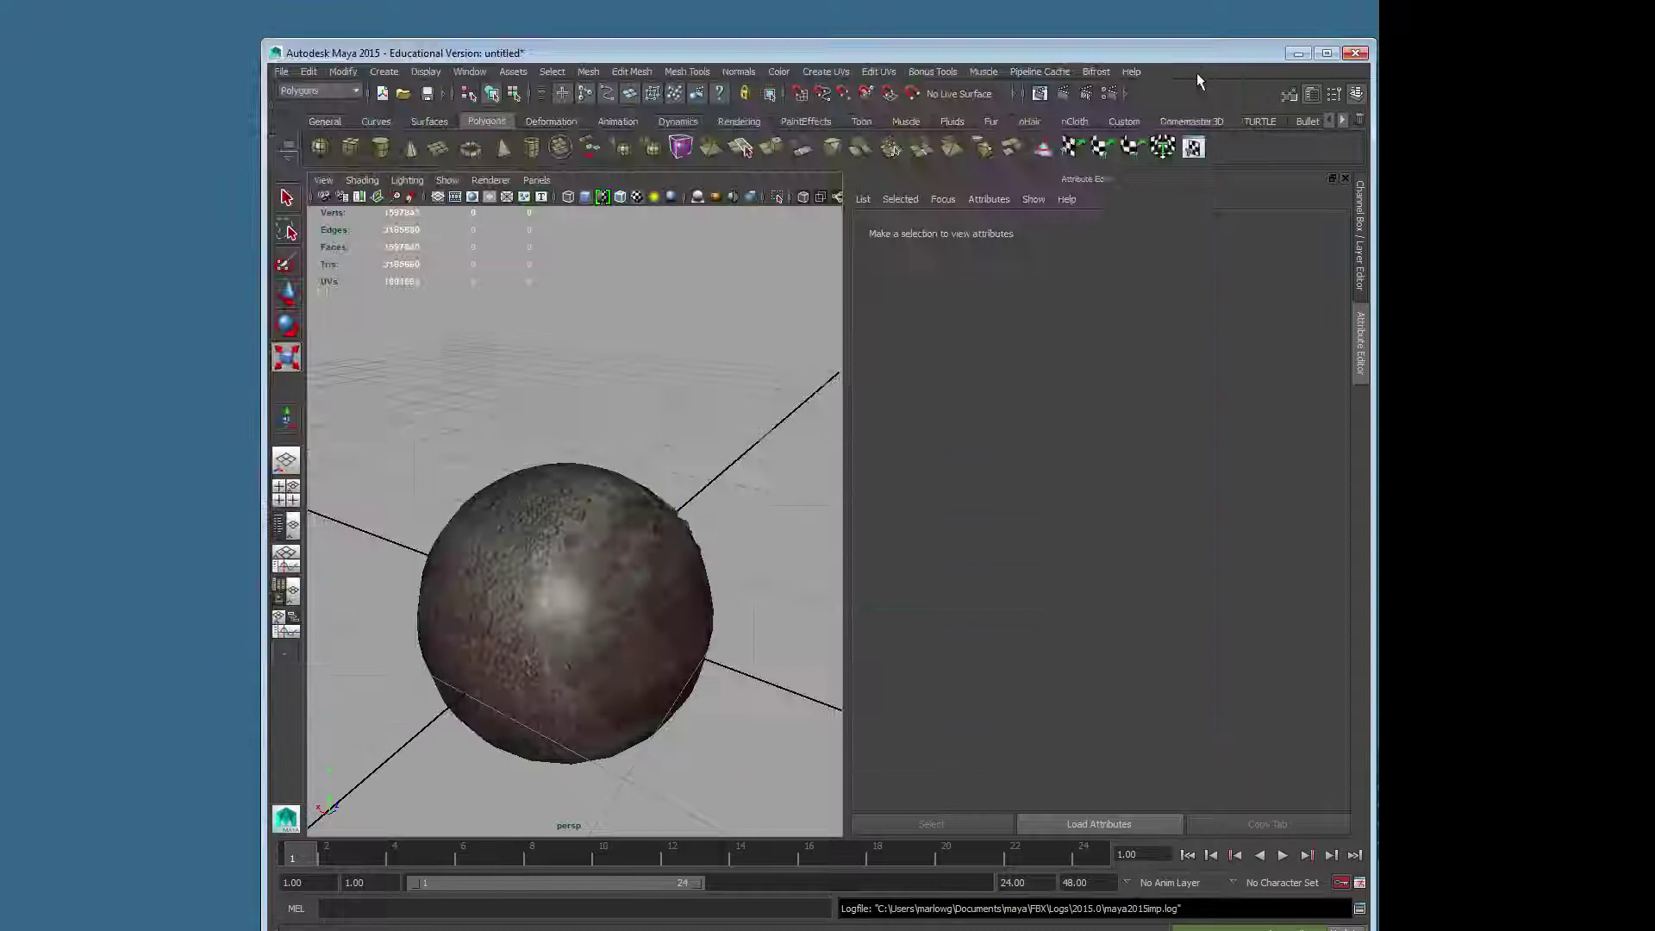
left_click(1170, 64)
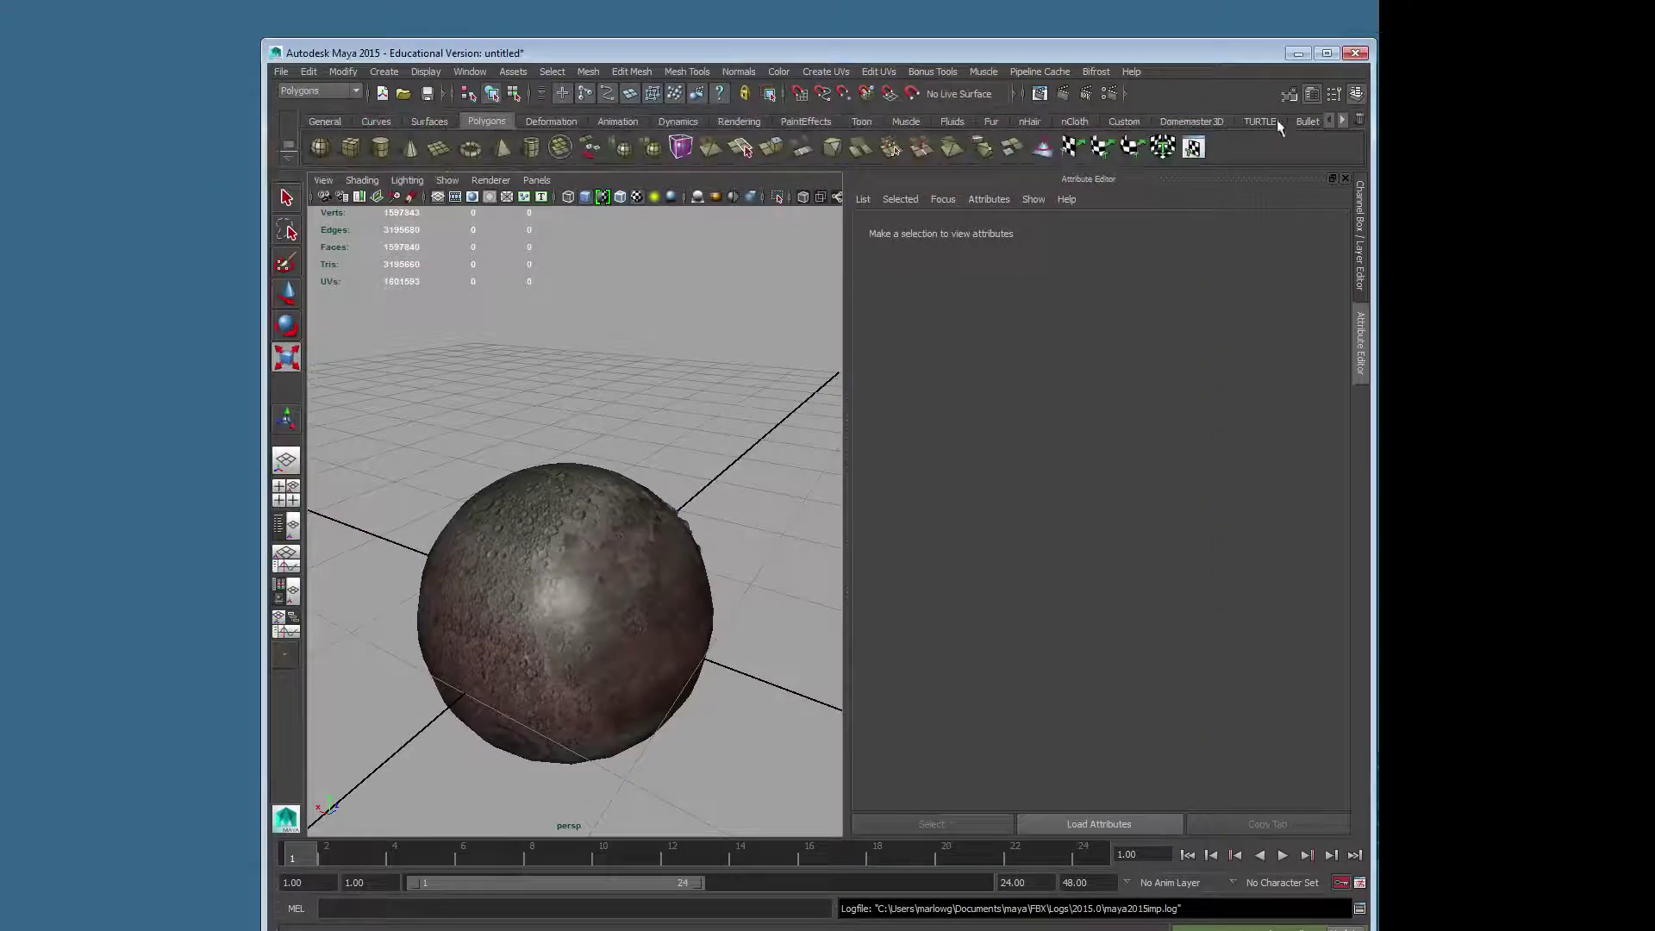
left_click(1326, 53)
left_click_drag(527, 624, 371, 609, "alt")
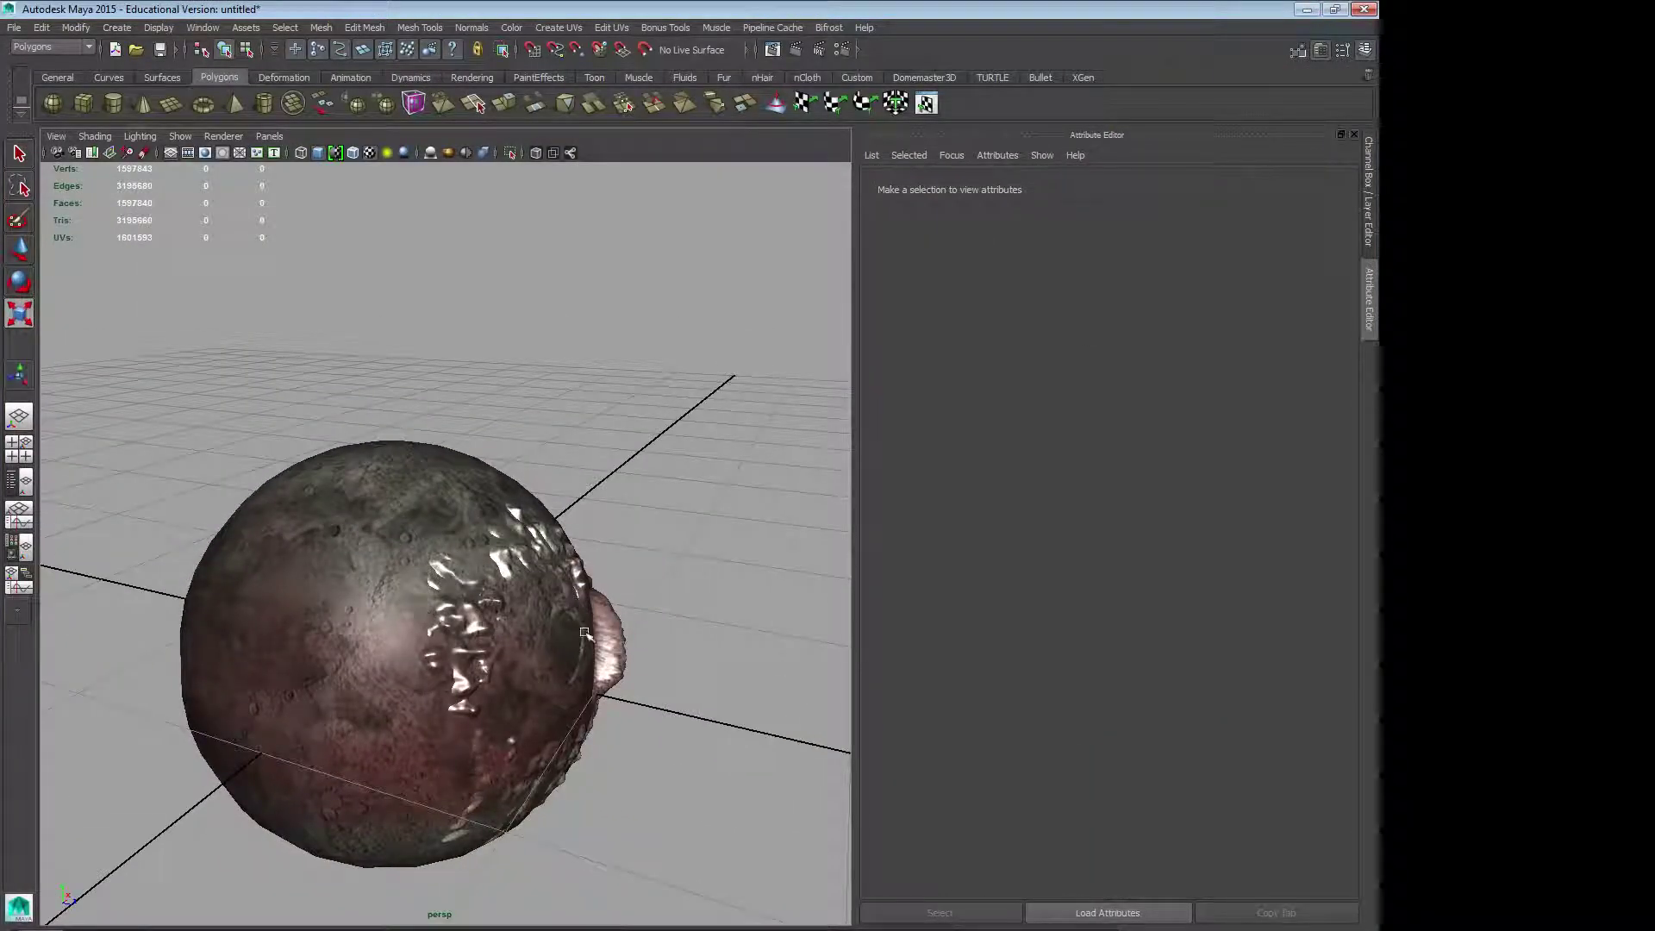
Step: Display the spheres shaded without textures and select both the sculpted pSphere2 and the low-poly pSphere1
left_click(633, 582)
scroll(634, 583, "up", 3)
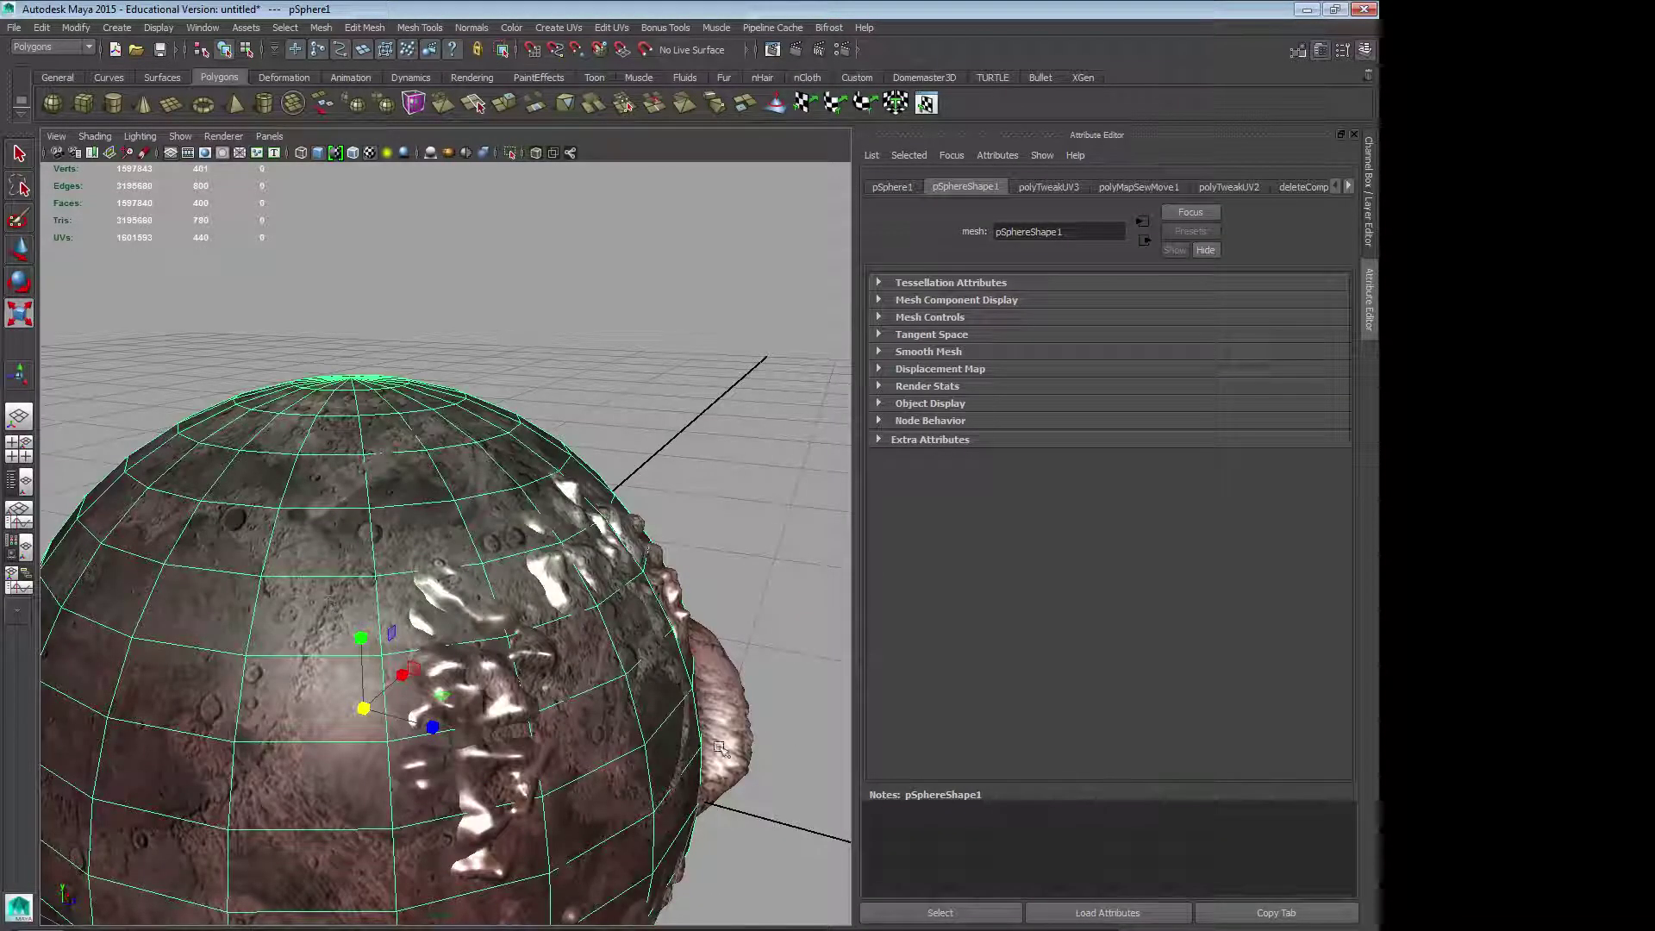
key("5")
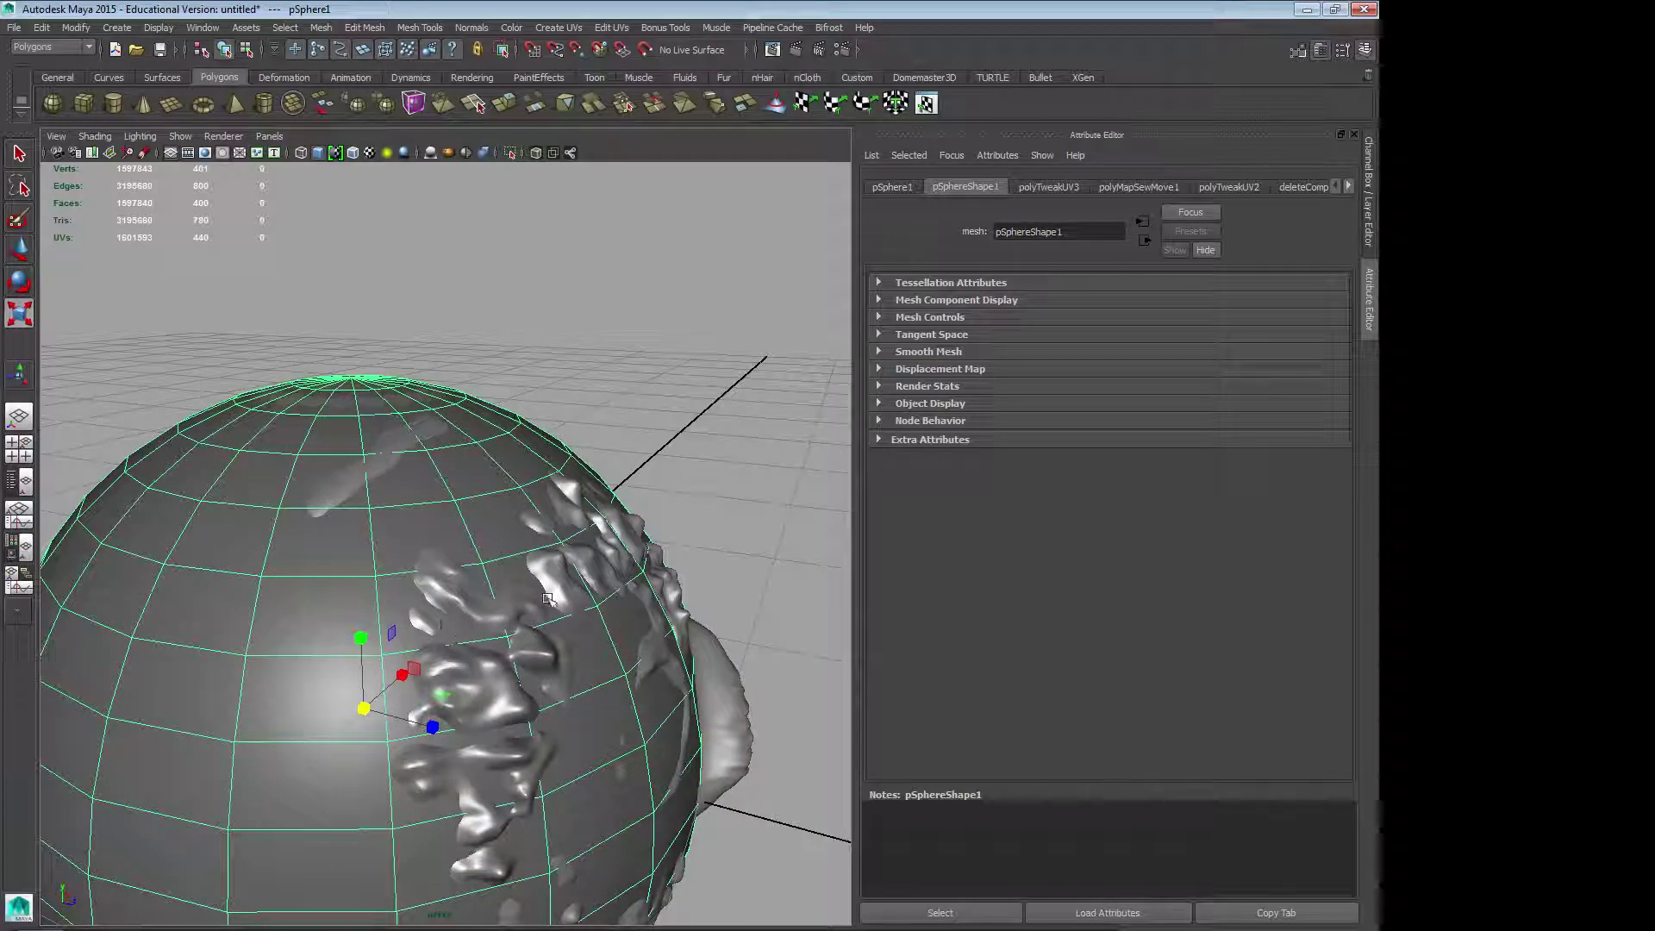
left_click(558, 571)
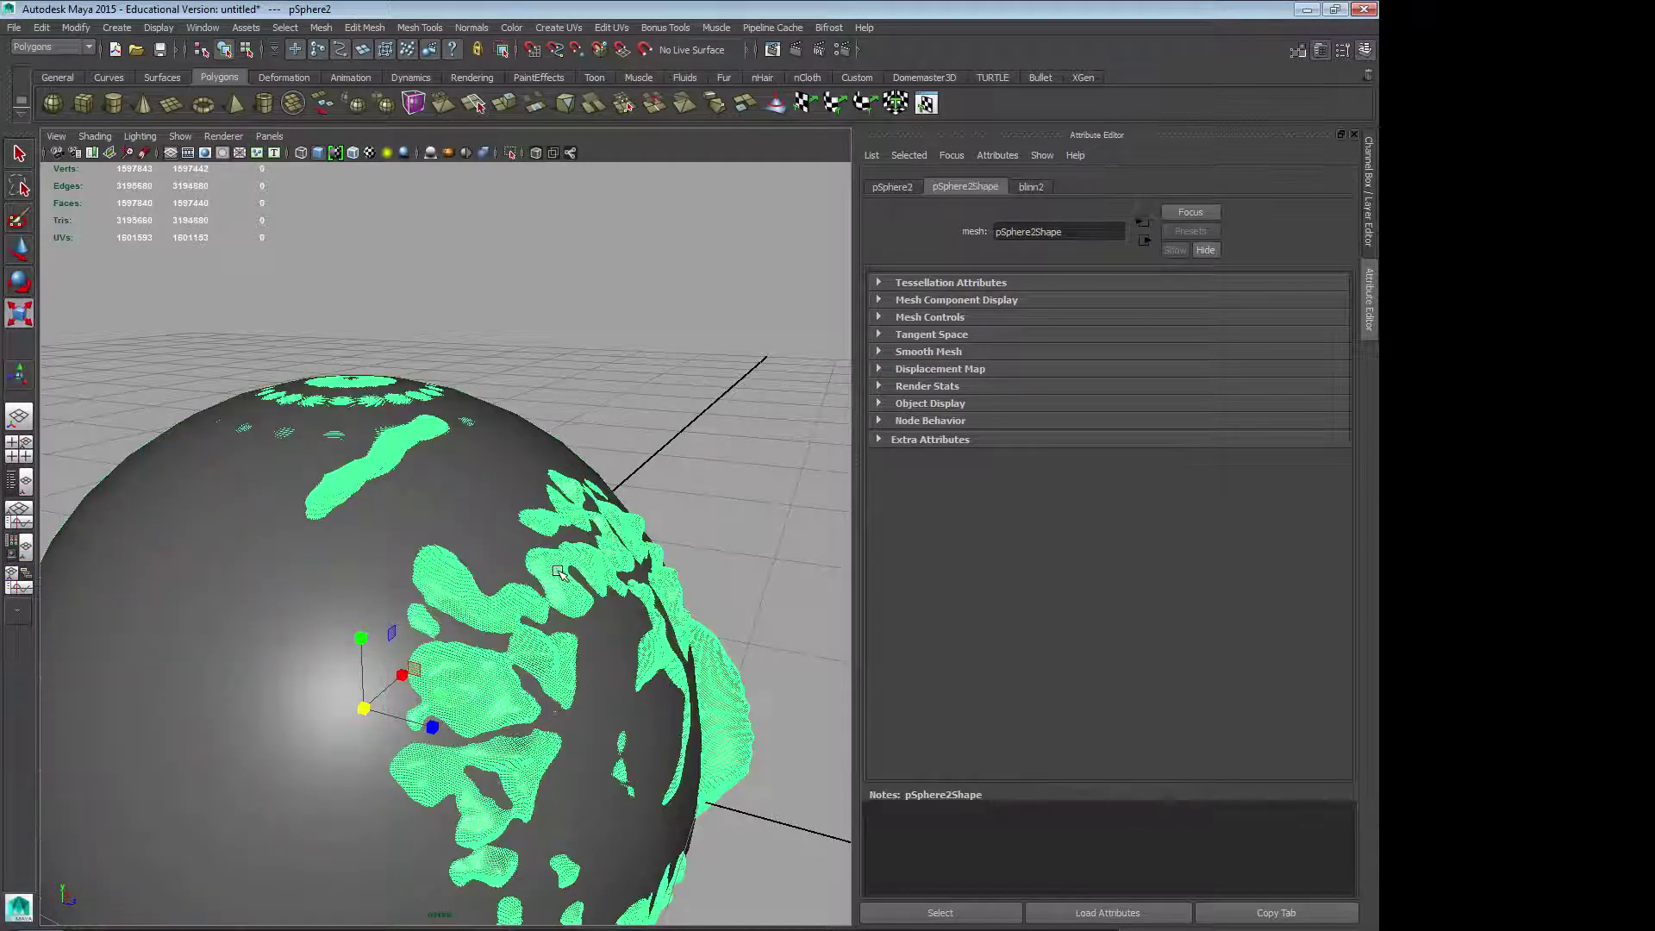
left_click(305, 580, "shift")
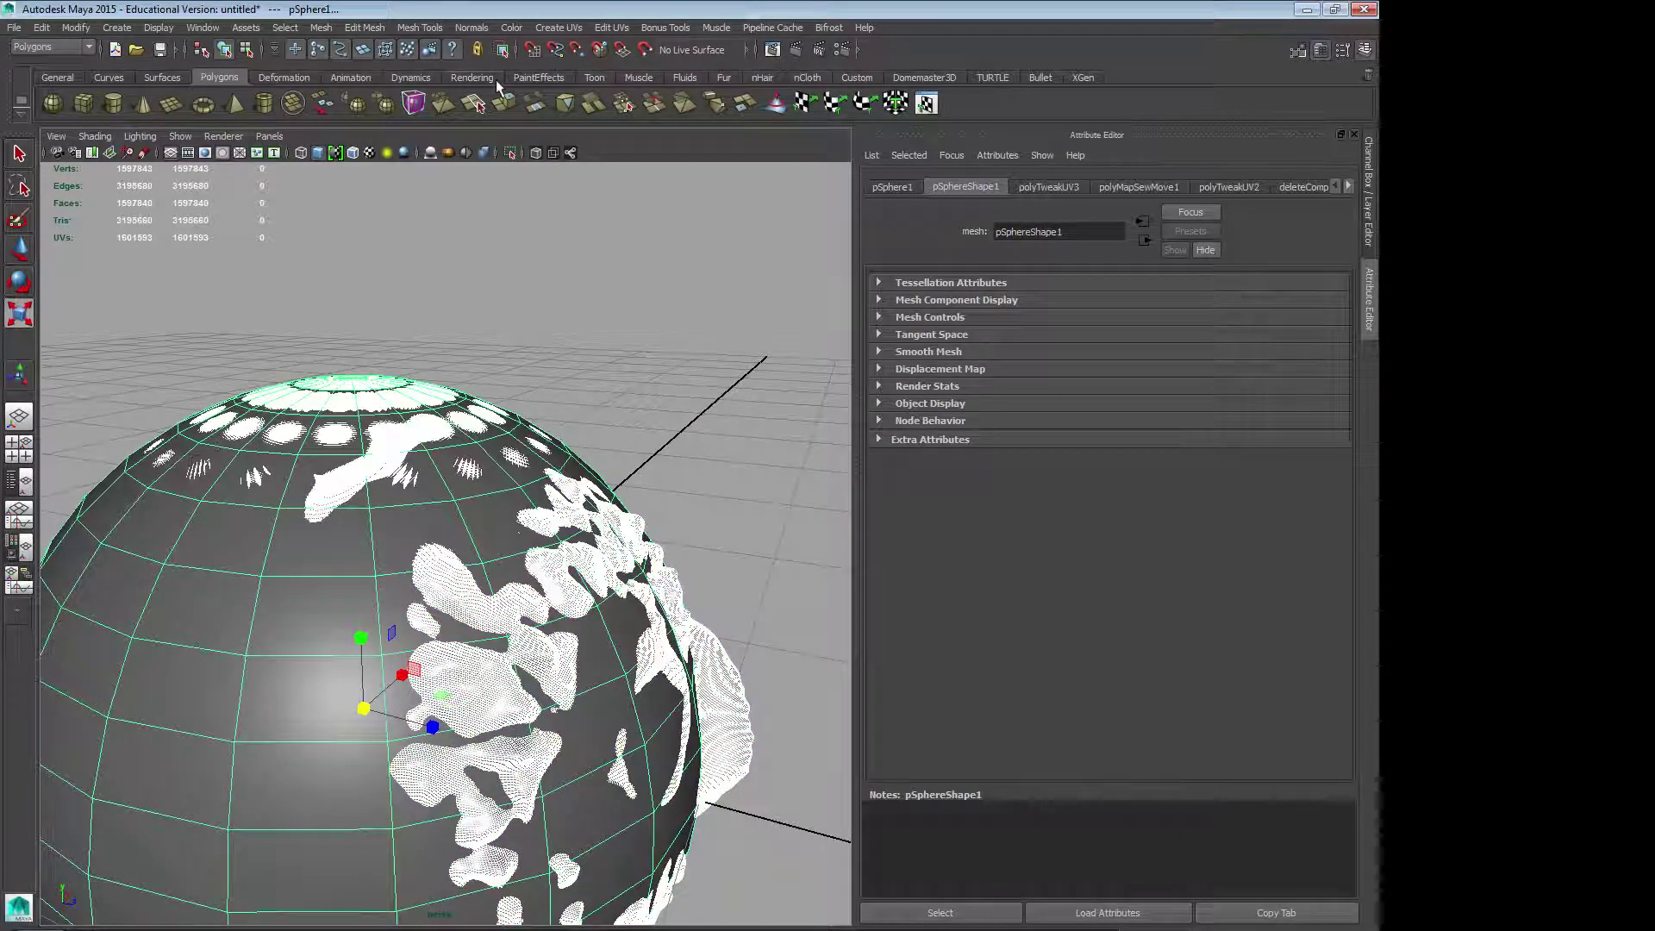
Step: Switch to the Rendering feature set and open Transfer Maps for the two selected spheres
left_click(471, 28)
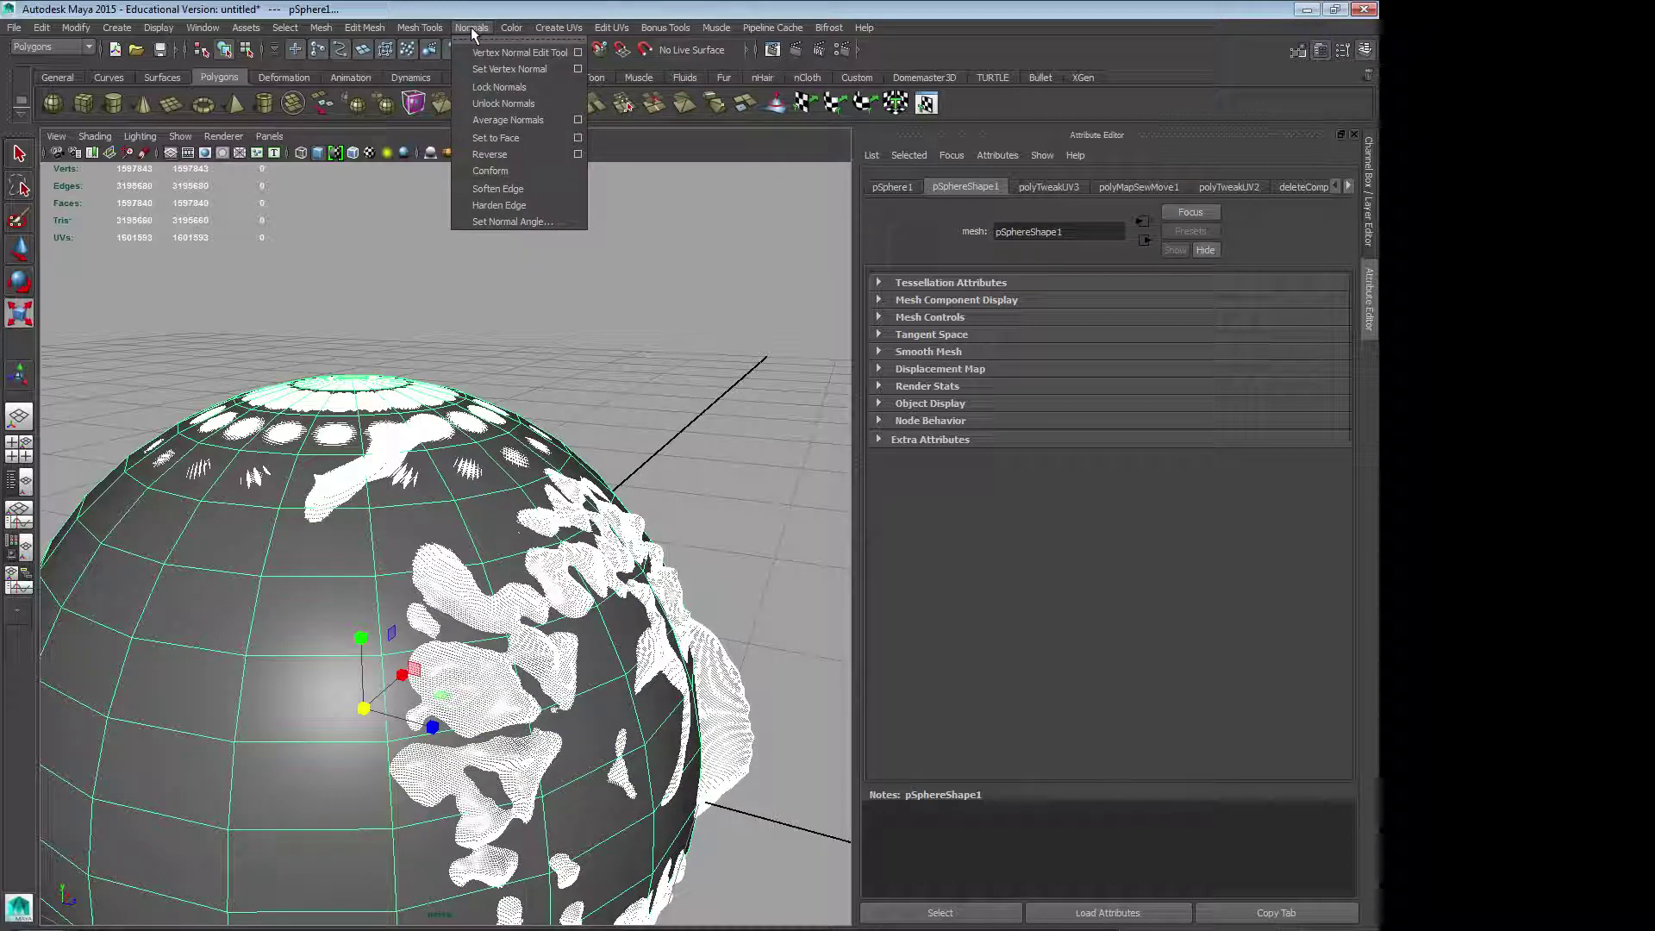
left_click(69, 48)
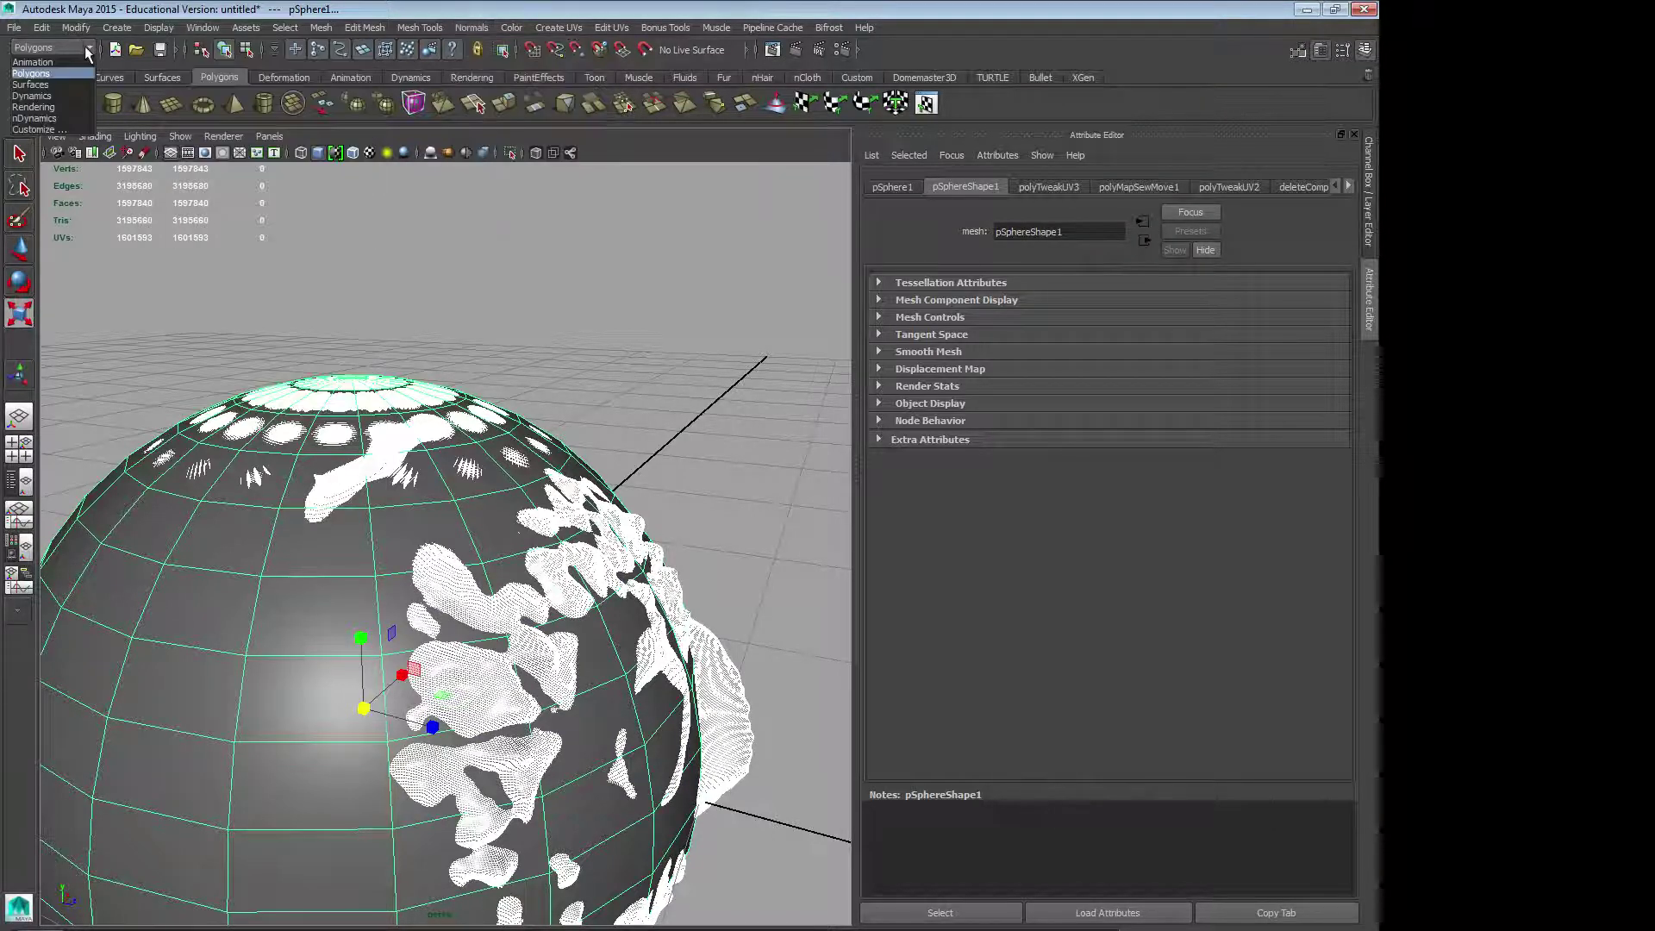
left_click(67, 107)
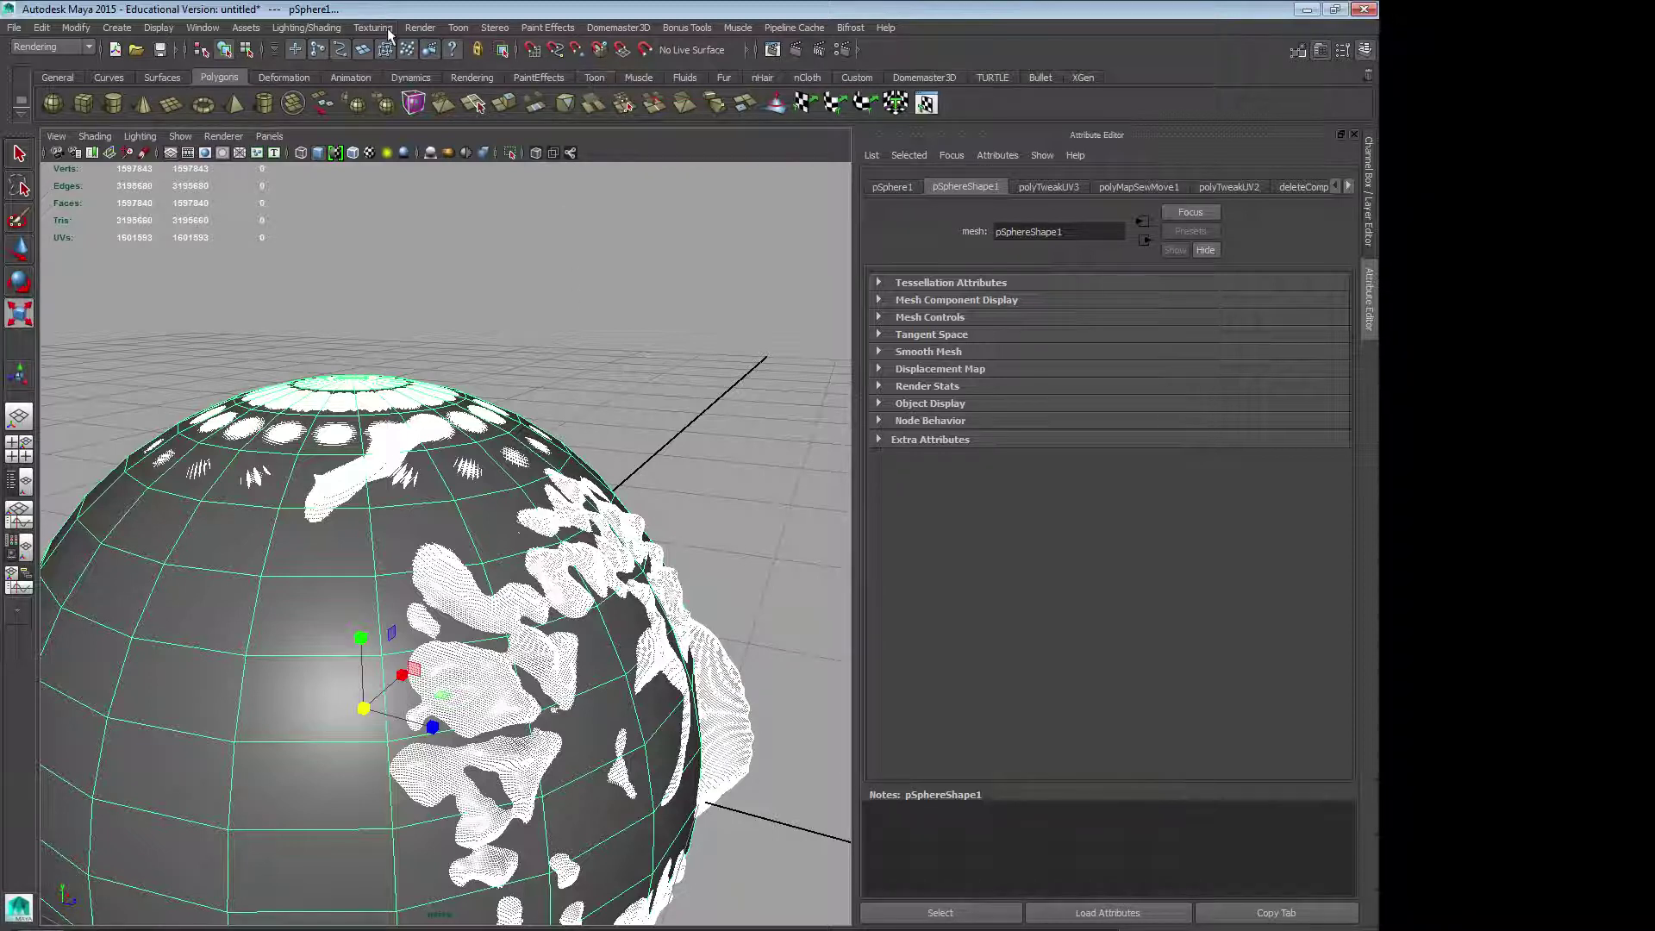
left_click(420, 27)
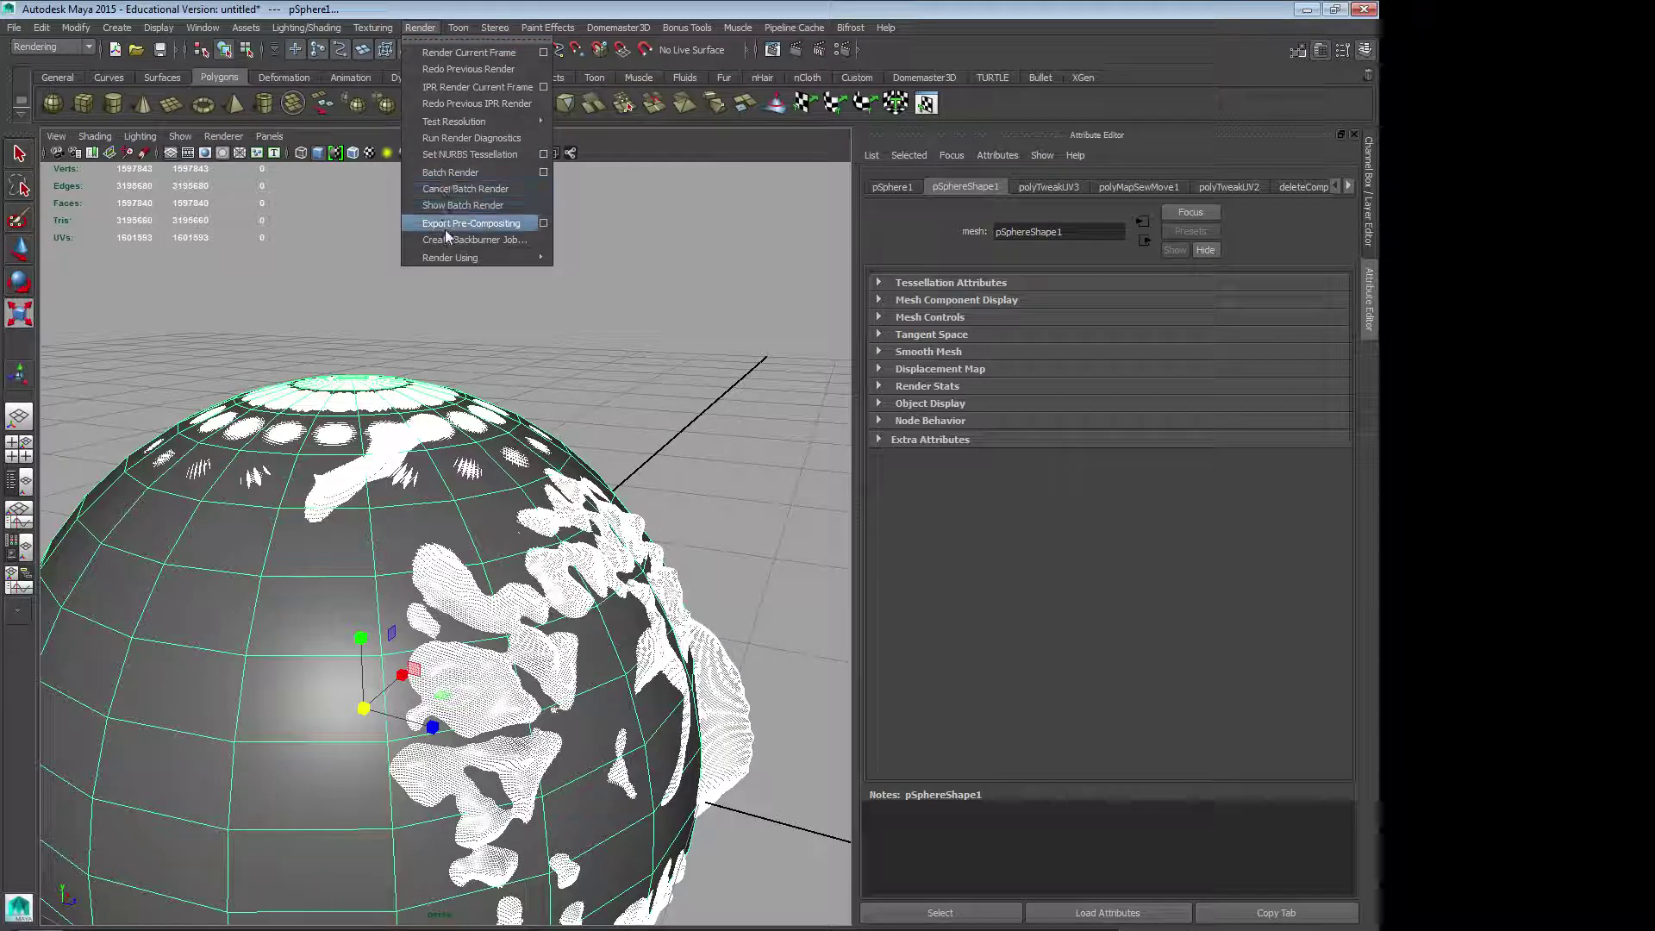
mouse_move(368, 31)
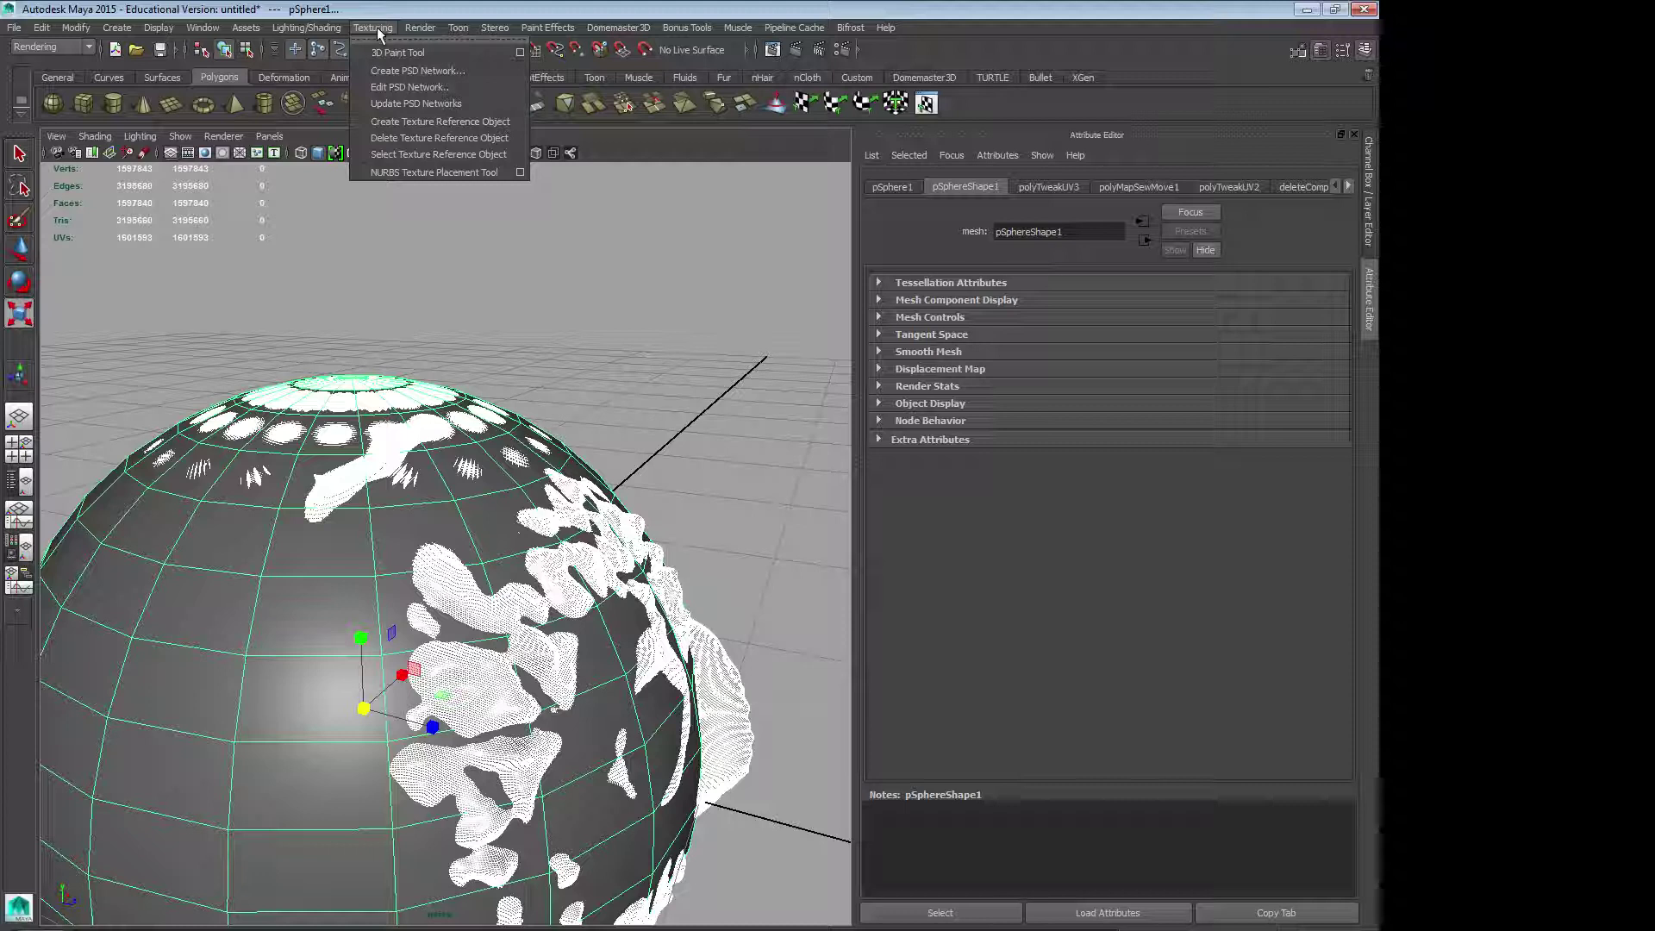
mouse_move(317, 31)
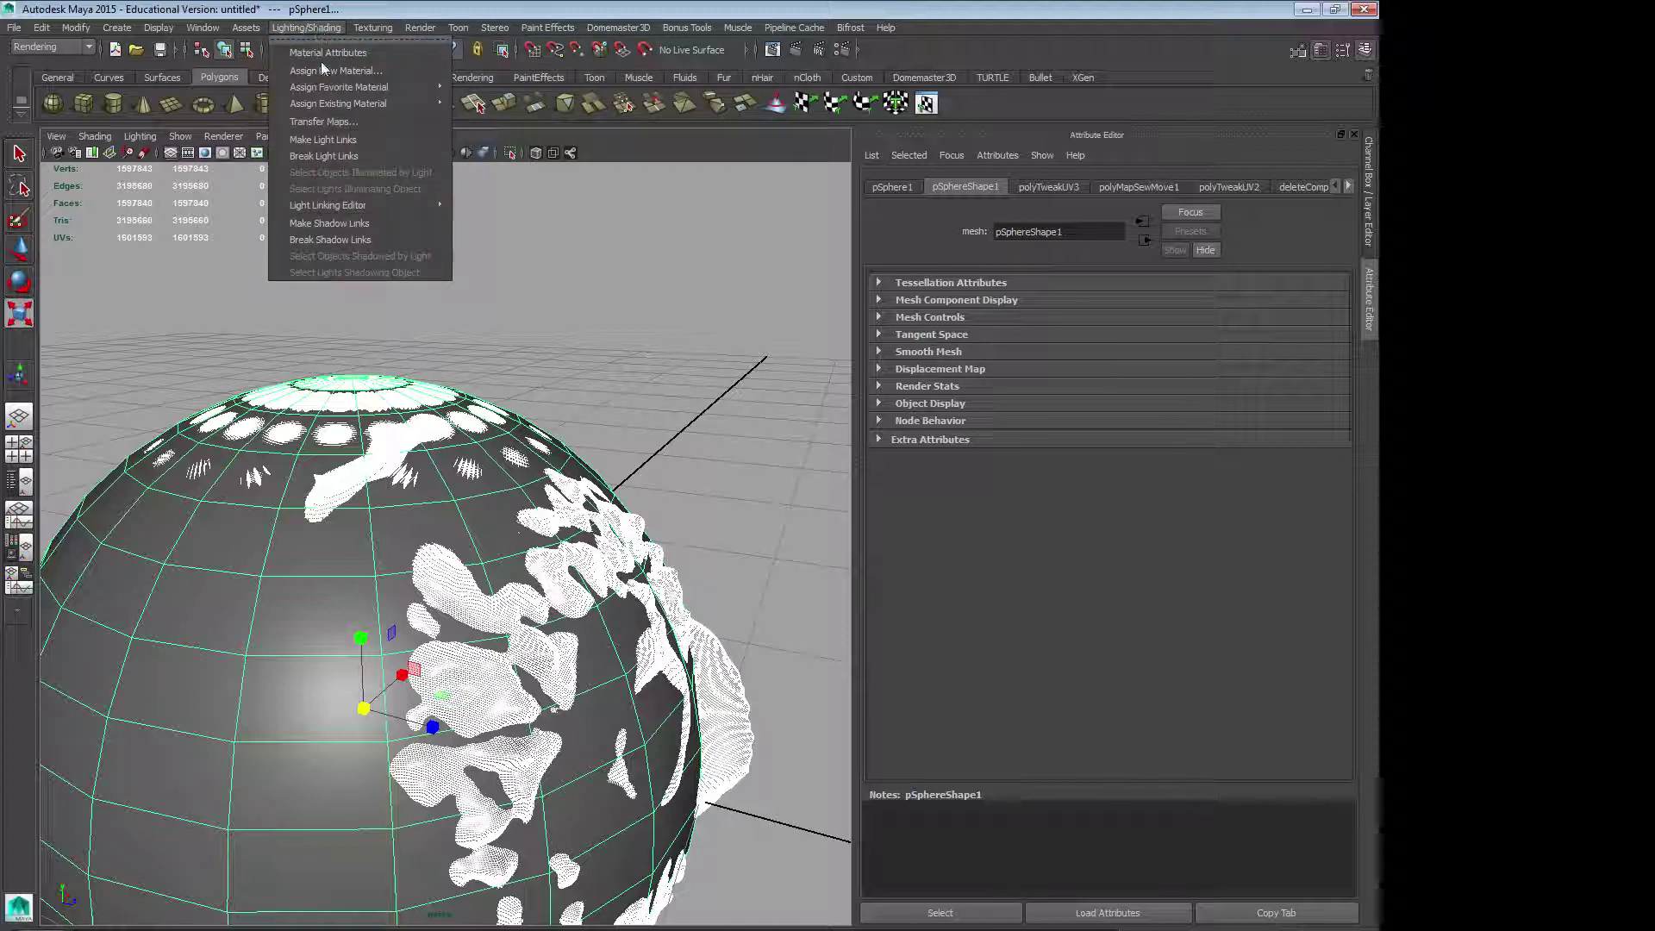
left_click(319, 122)
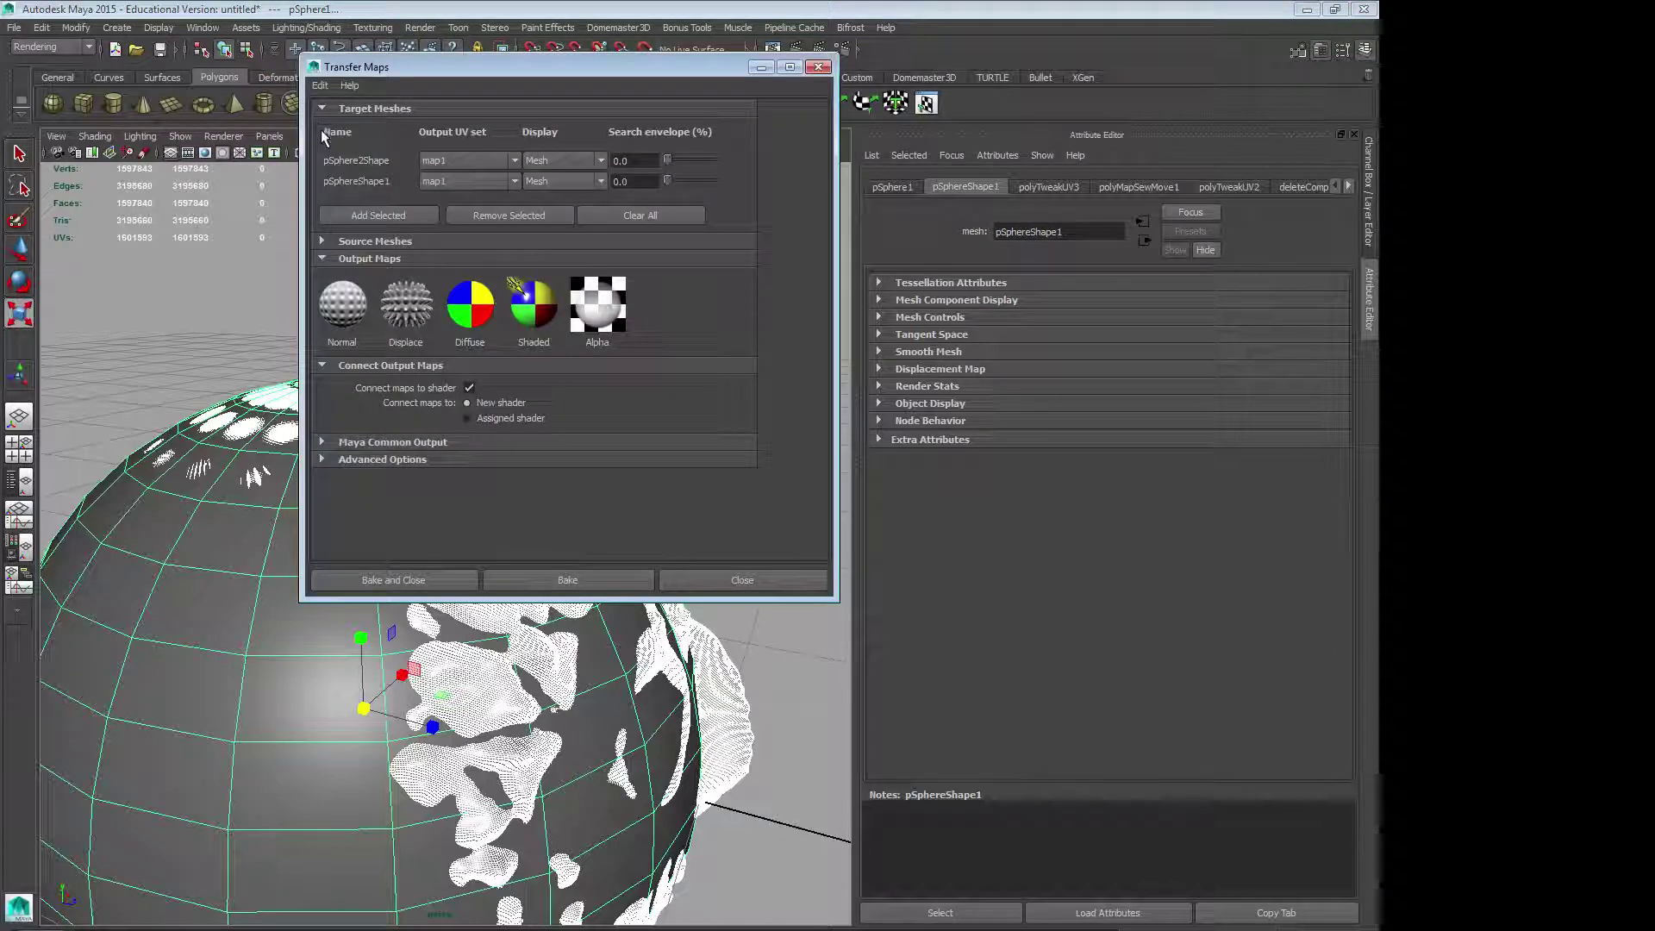
Step: Select each sphere in turn to check which listed mesh is low-poly and which is sculpted, keeping Transfer Maps clear of the model
left_click_drag(487, 69, 938, 28)
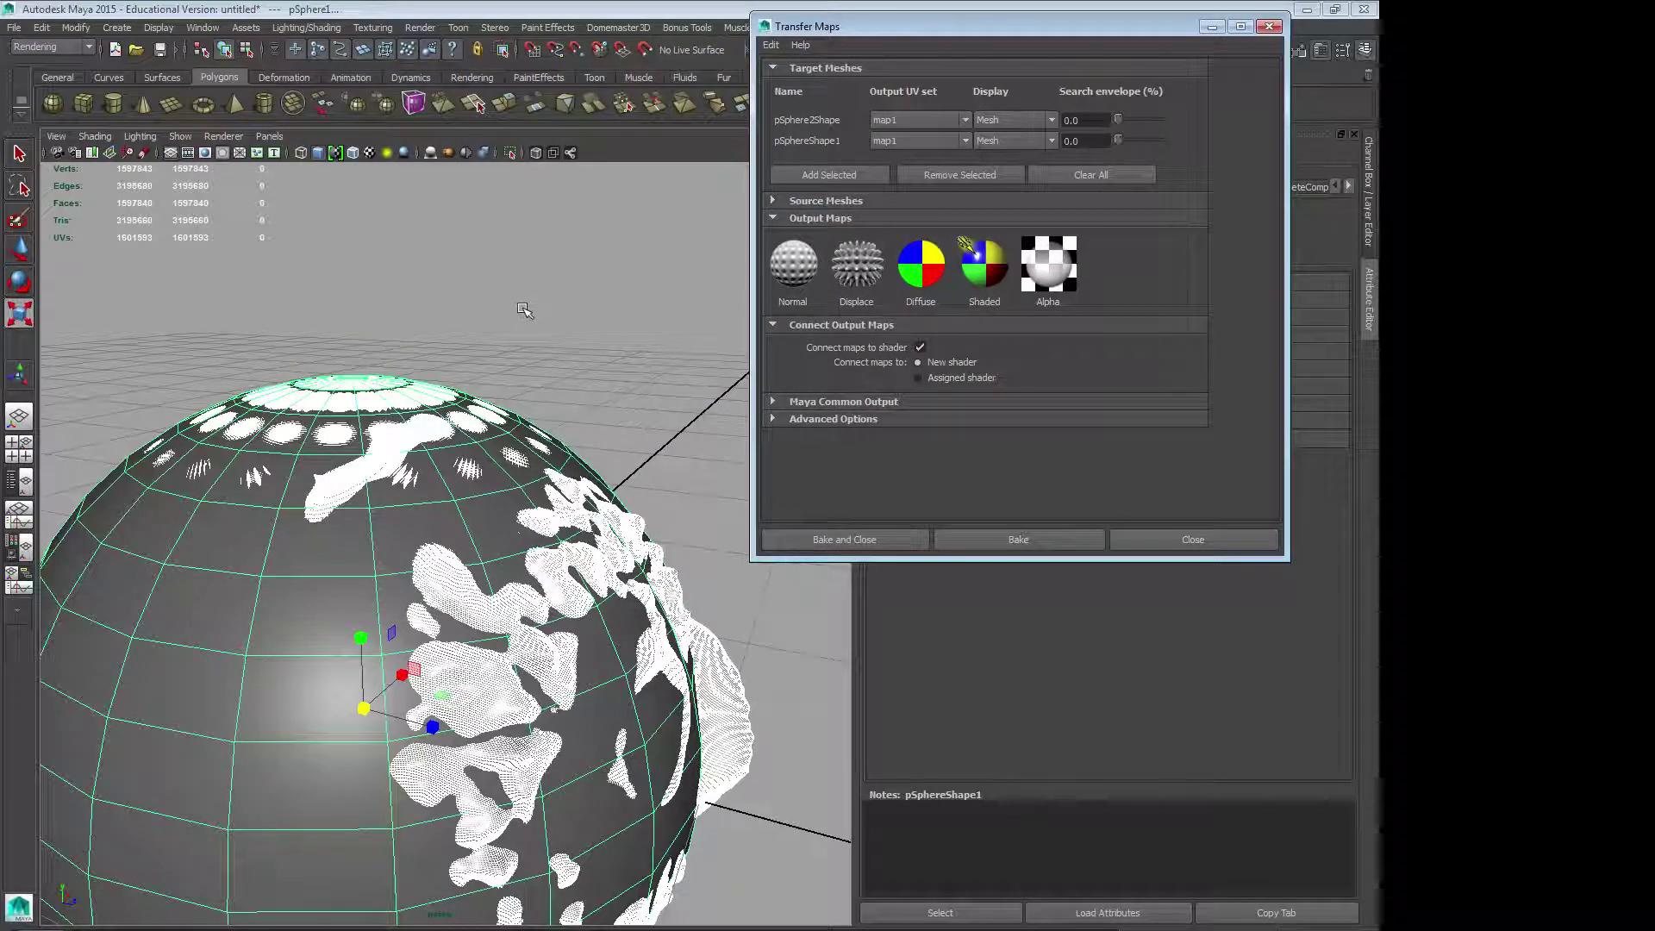
left_click(534, 302)
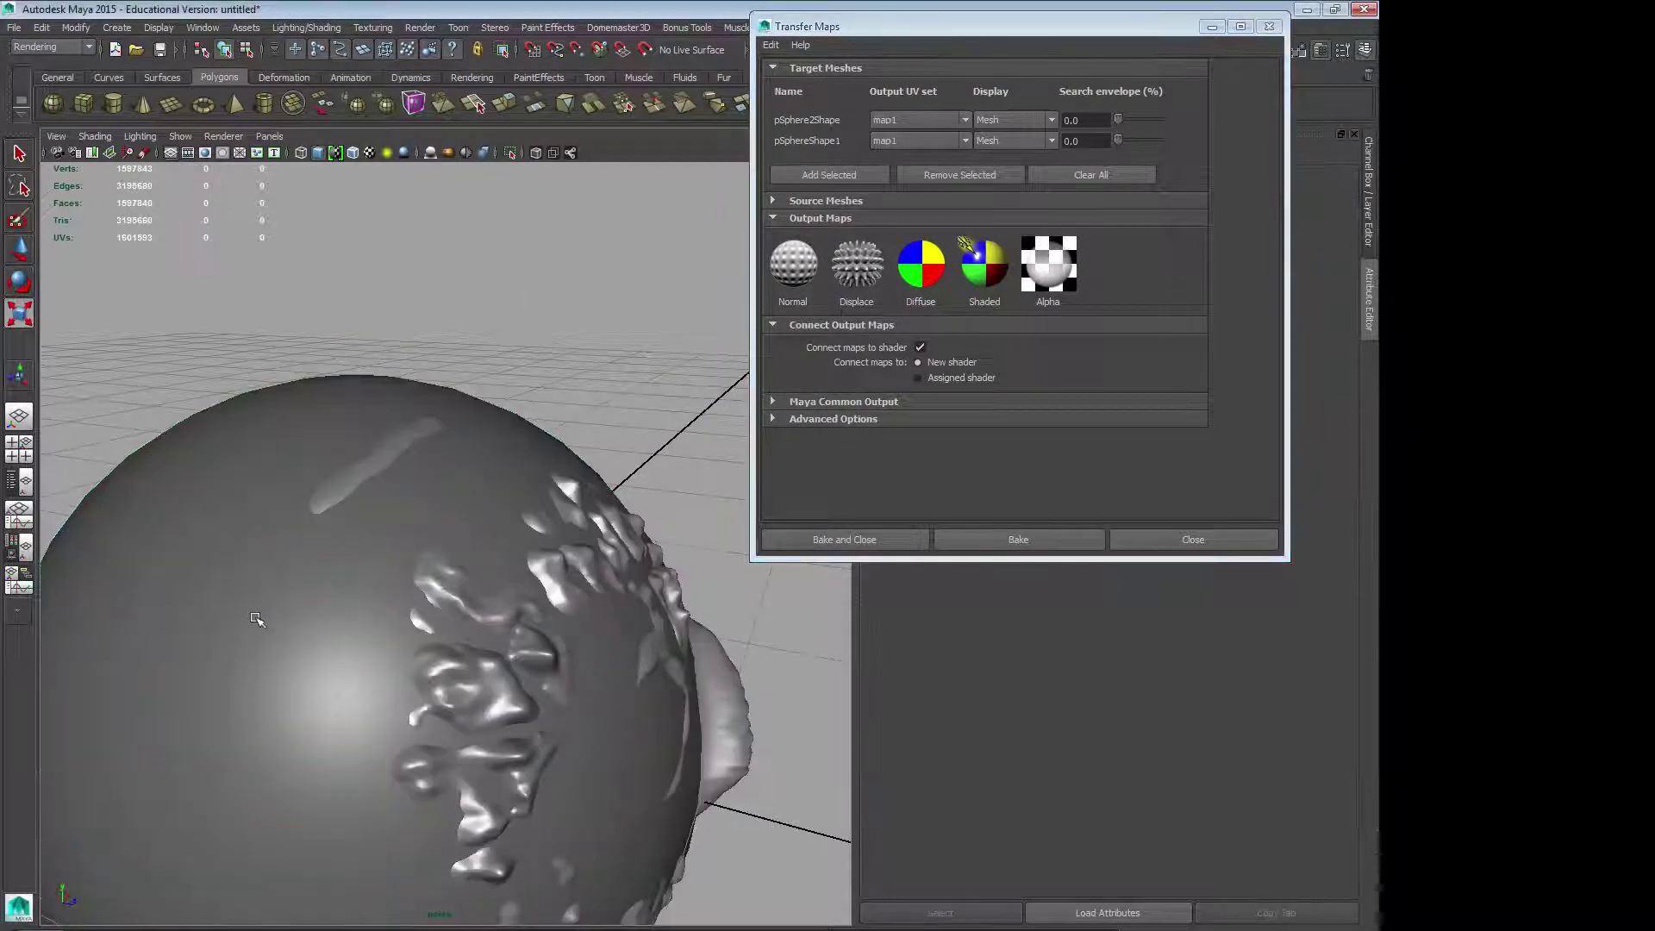
left_click(256, 617)
left_click_drag(1150, 34, 571, 137)
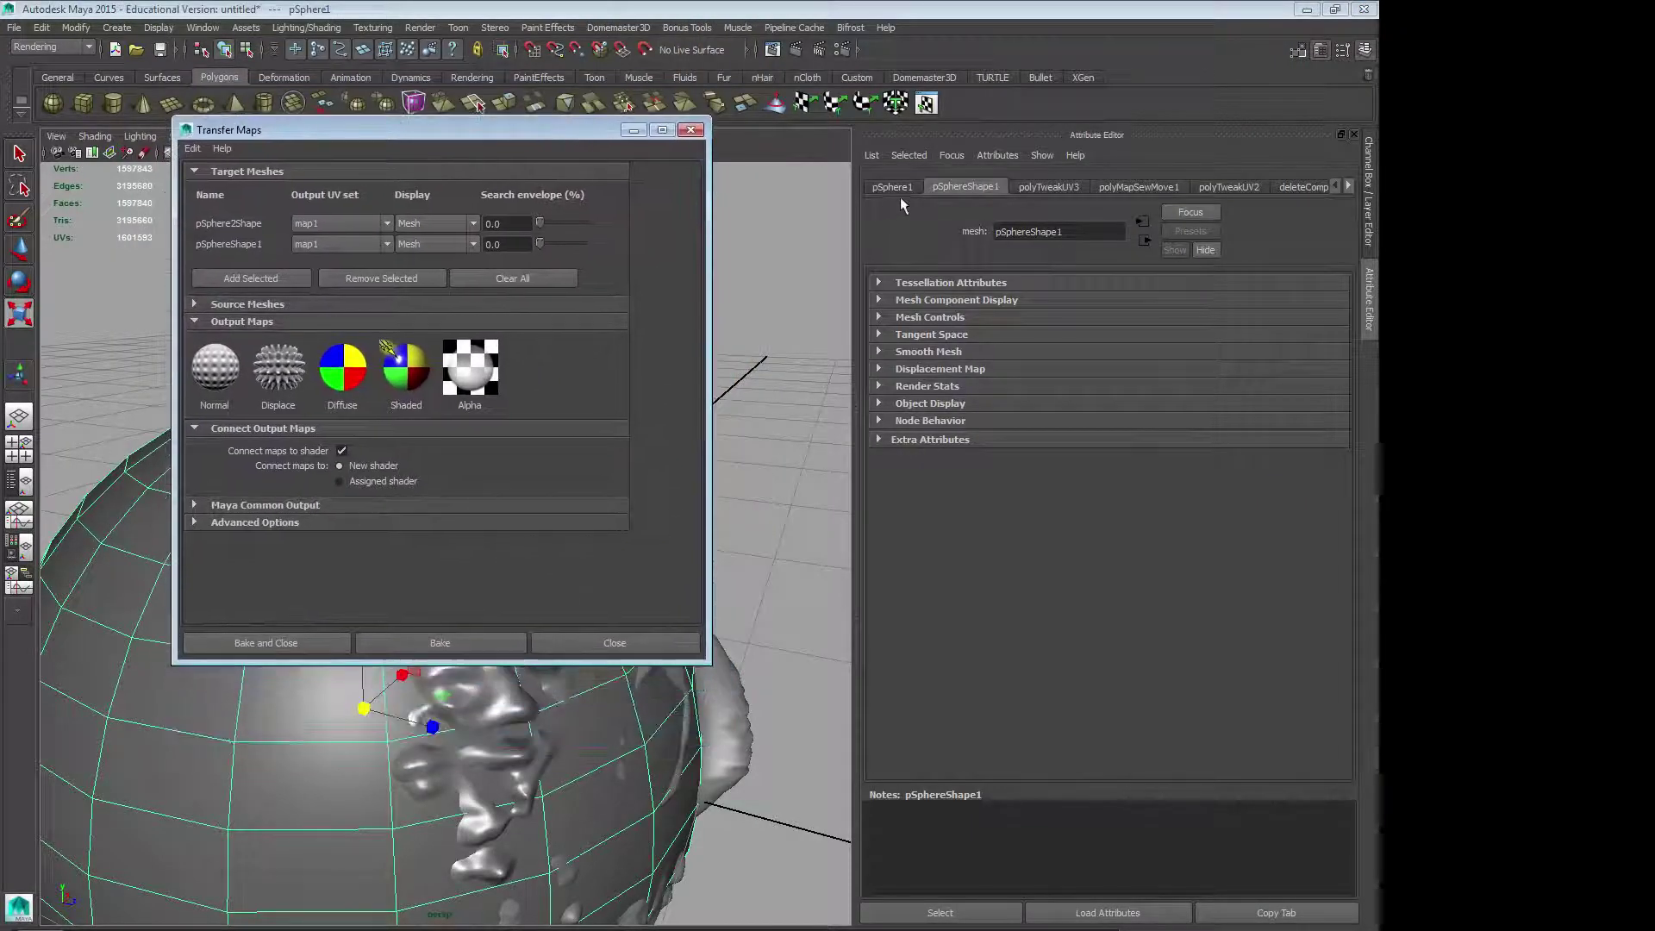
left_click(724, 730)
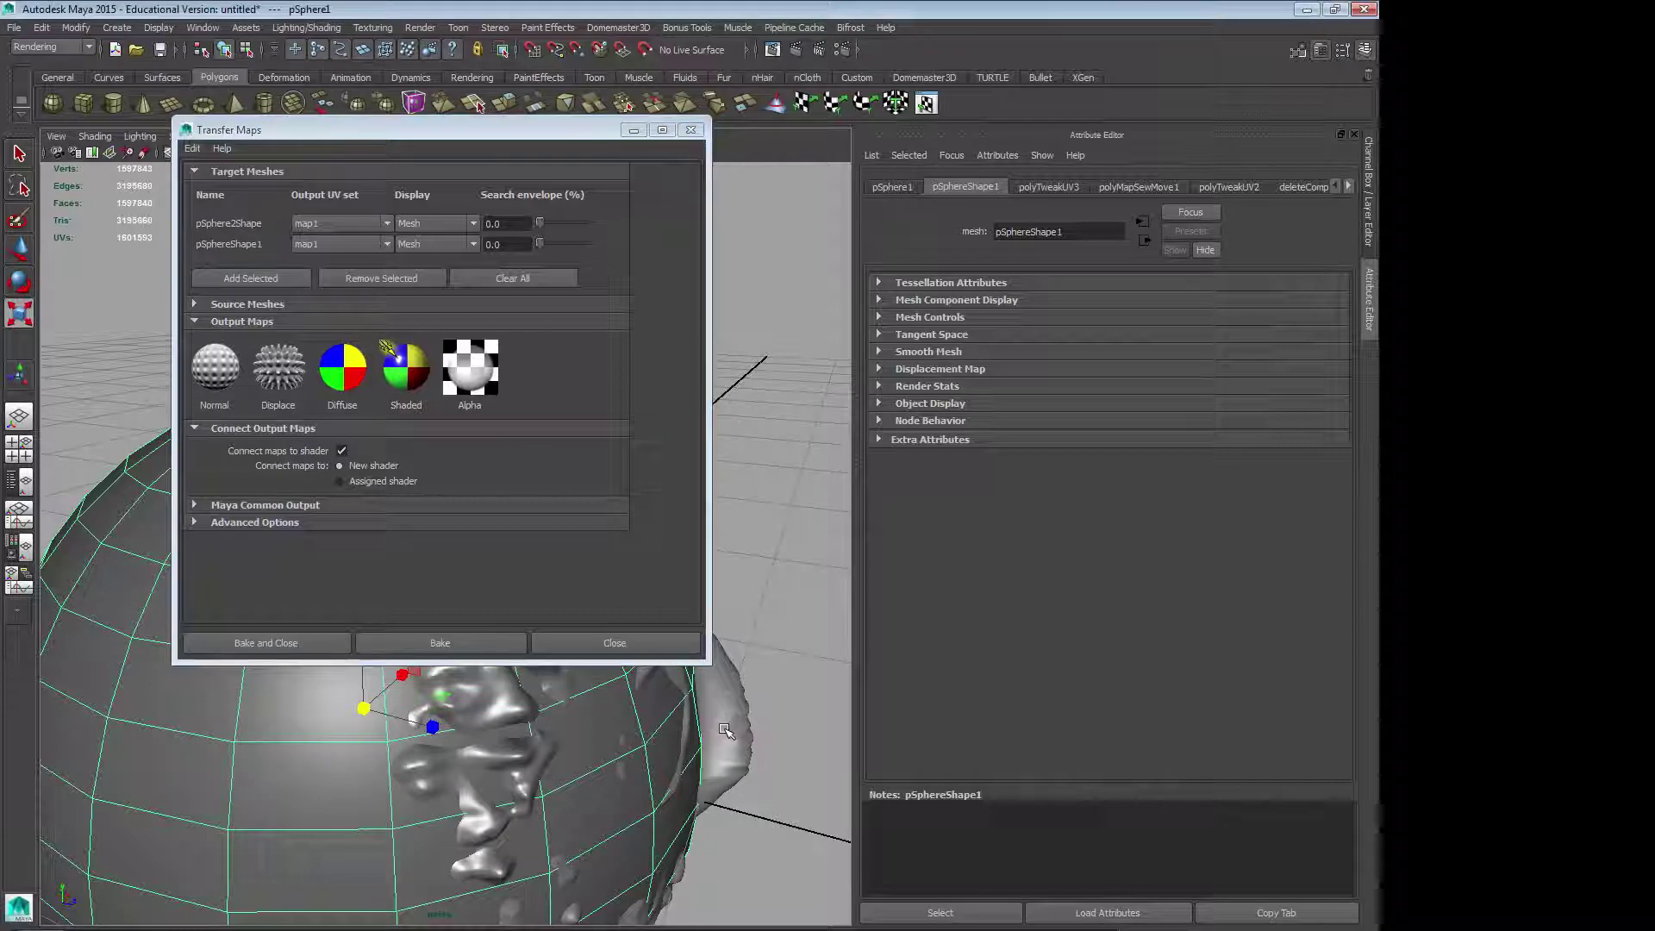
left_click(724, 730)
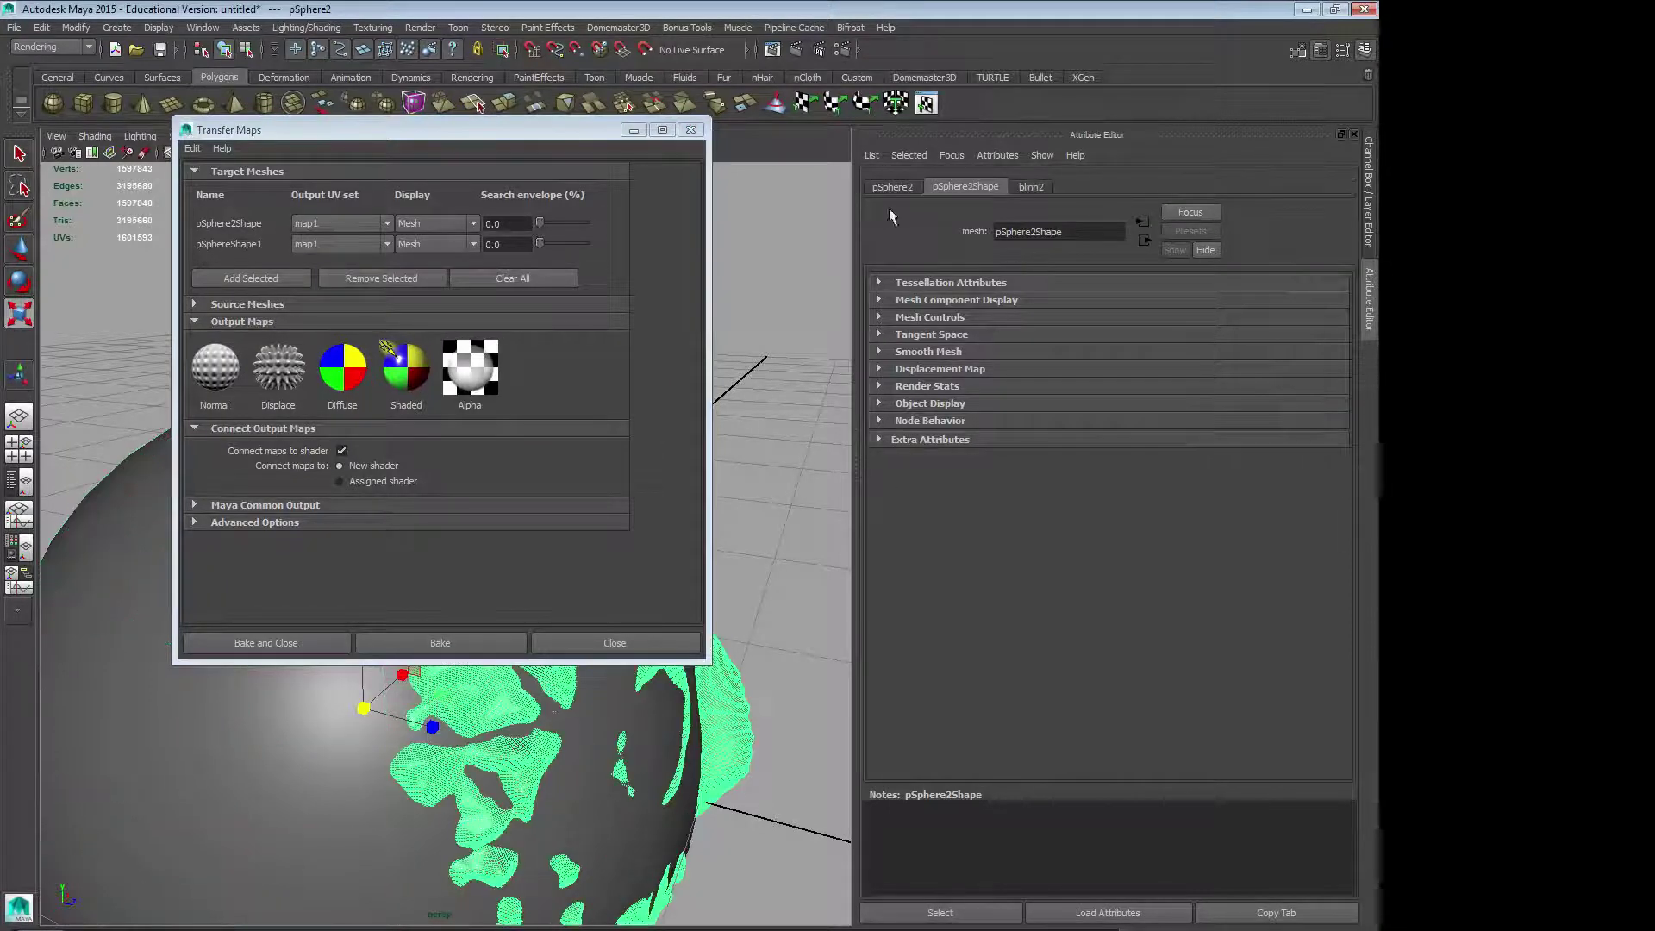
left_click_drag(382, 129, 1004, 78)
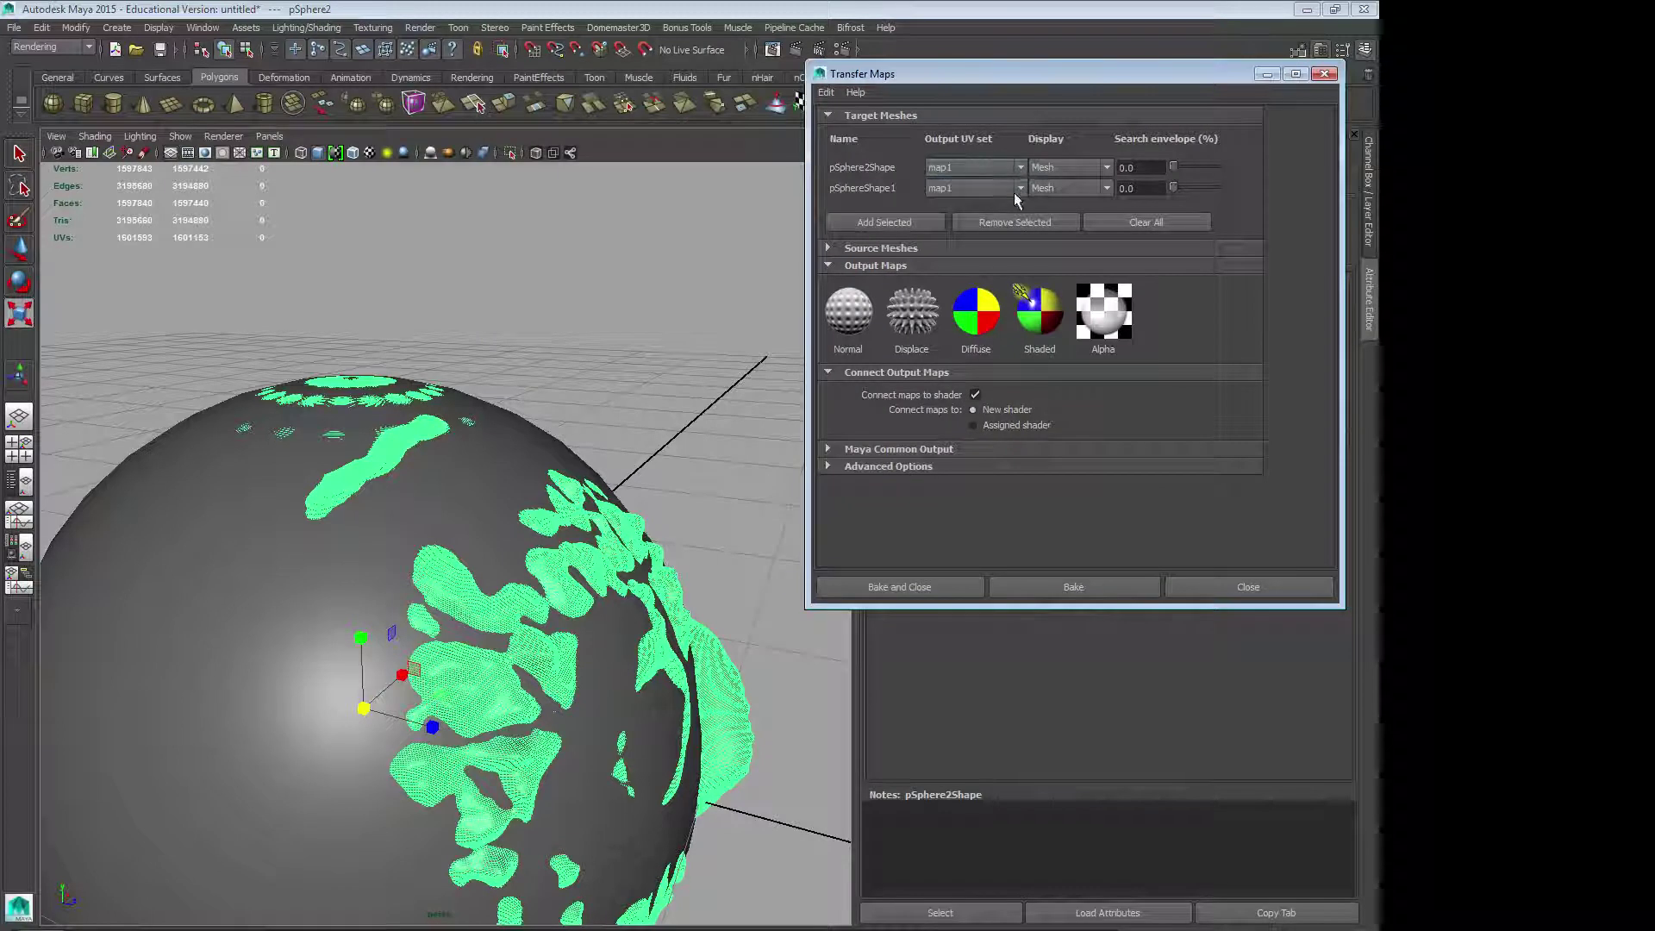
left_click(1014, 189)
left_click(1014, 194)
left_click(1092, 167)
left_click(1092, 176)
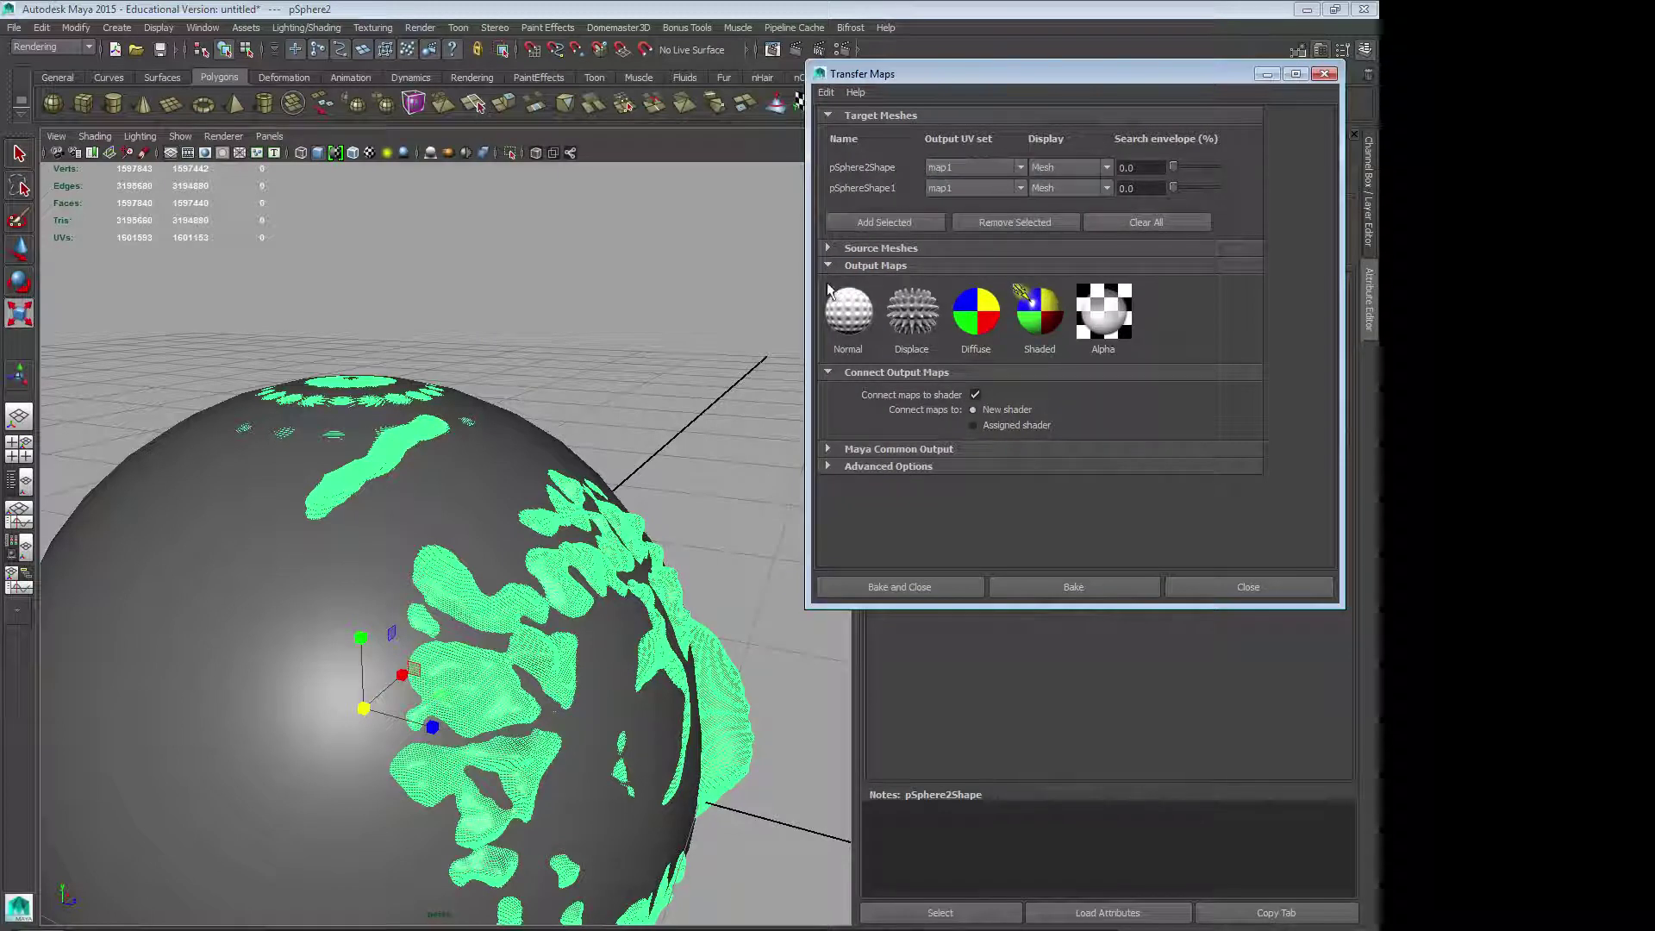
left_click(828, 249)
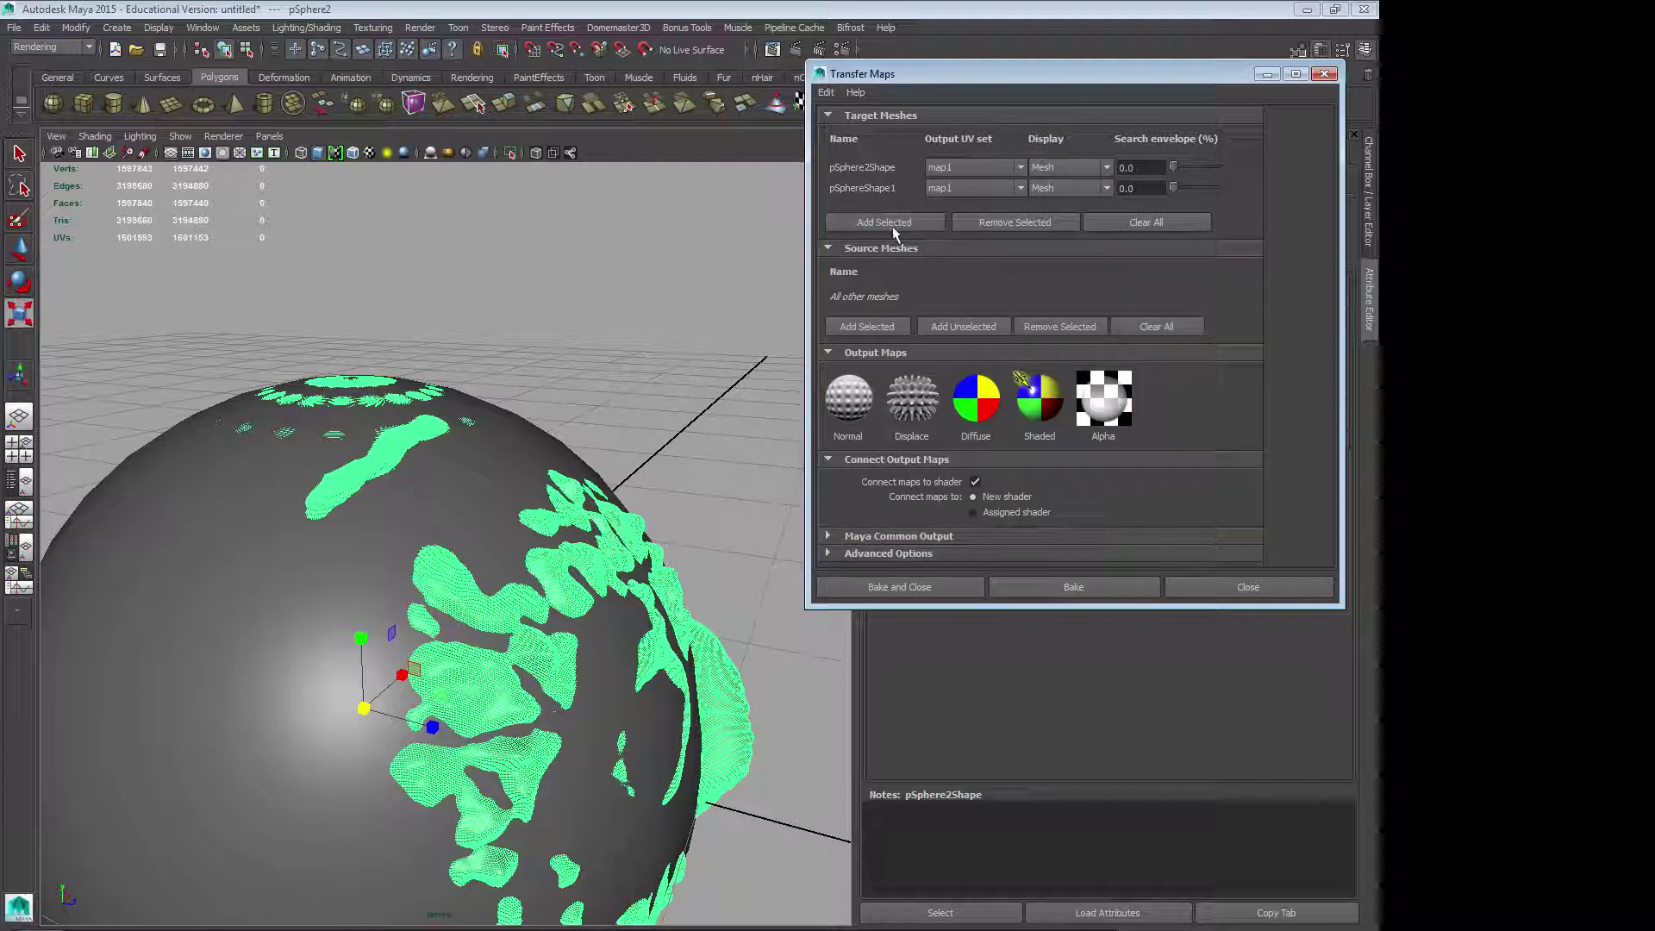
left_click(317, 590)
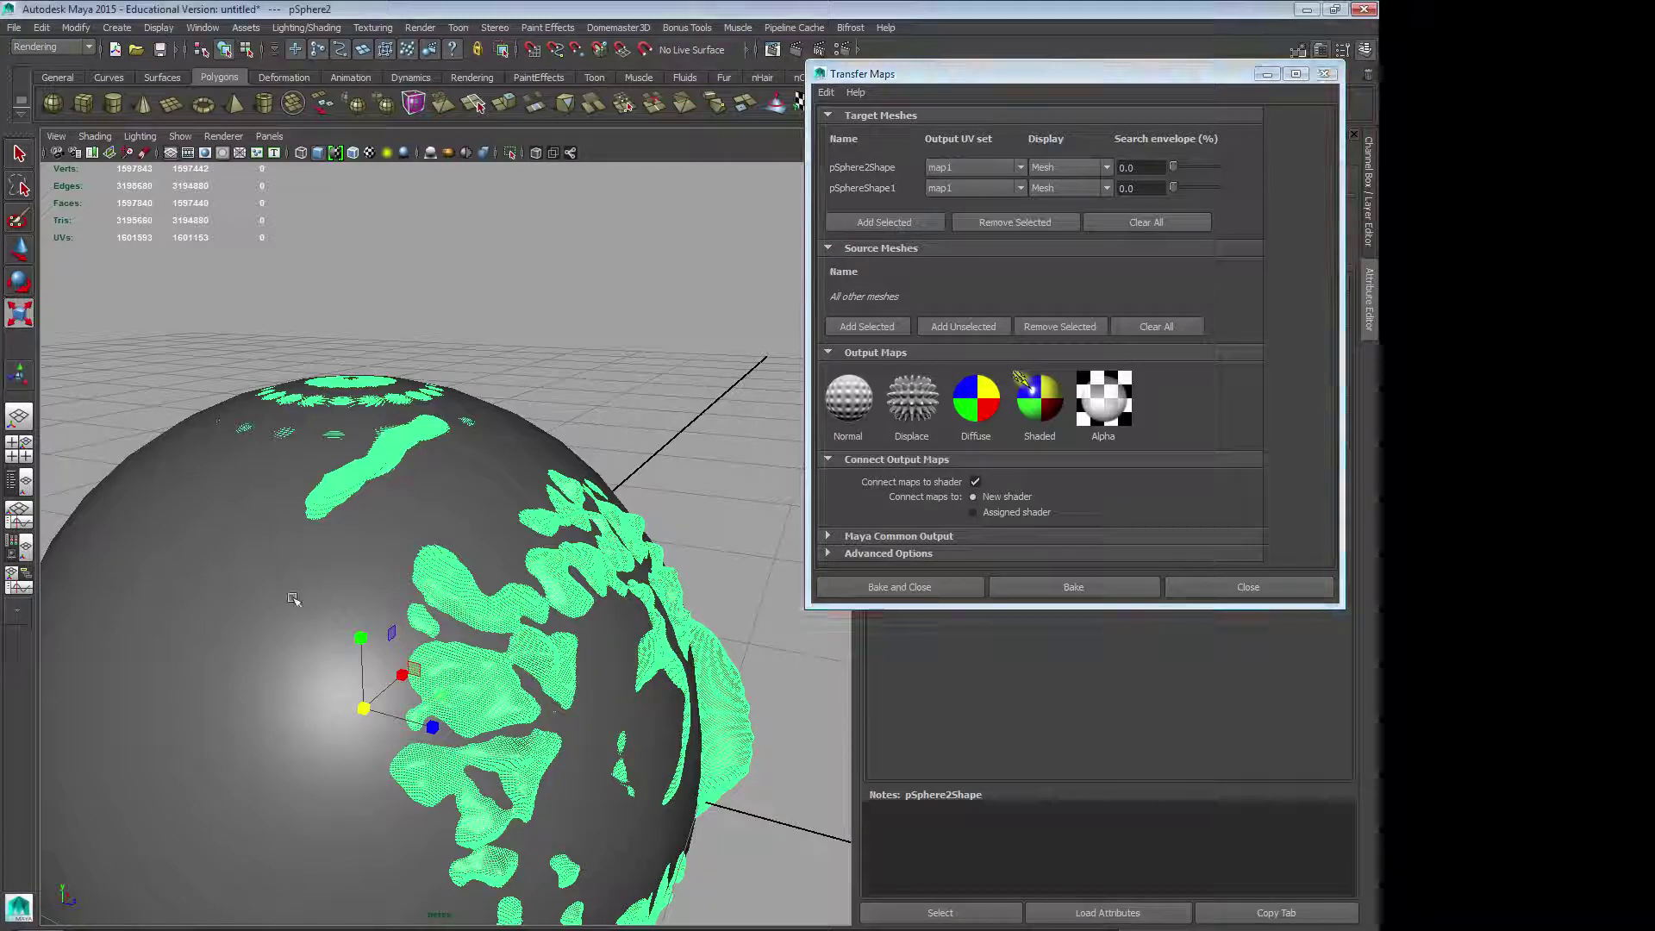
left_click(903, 222)
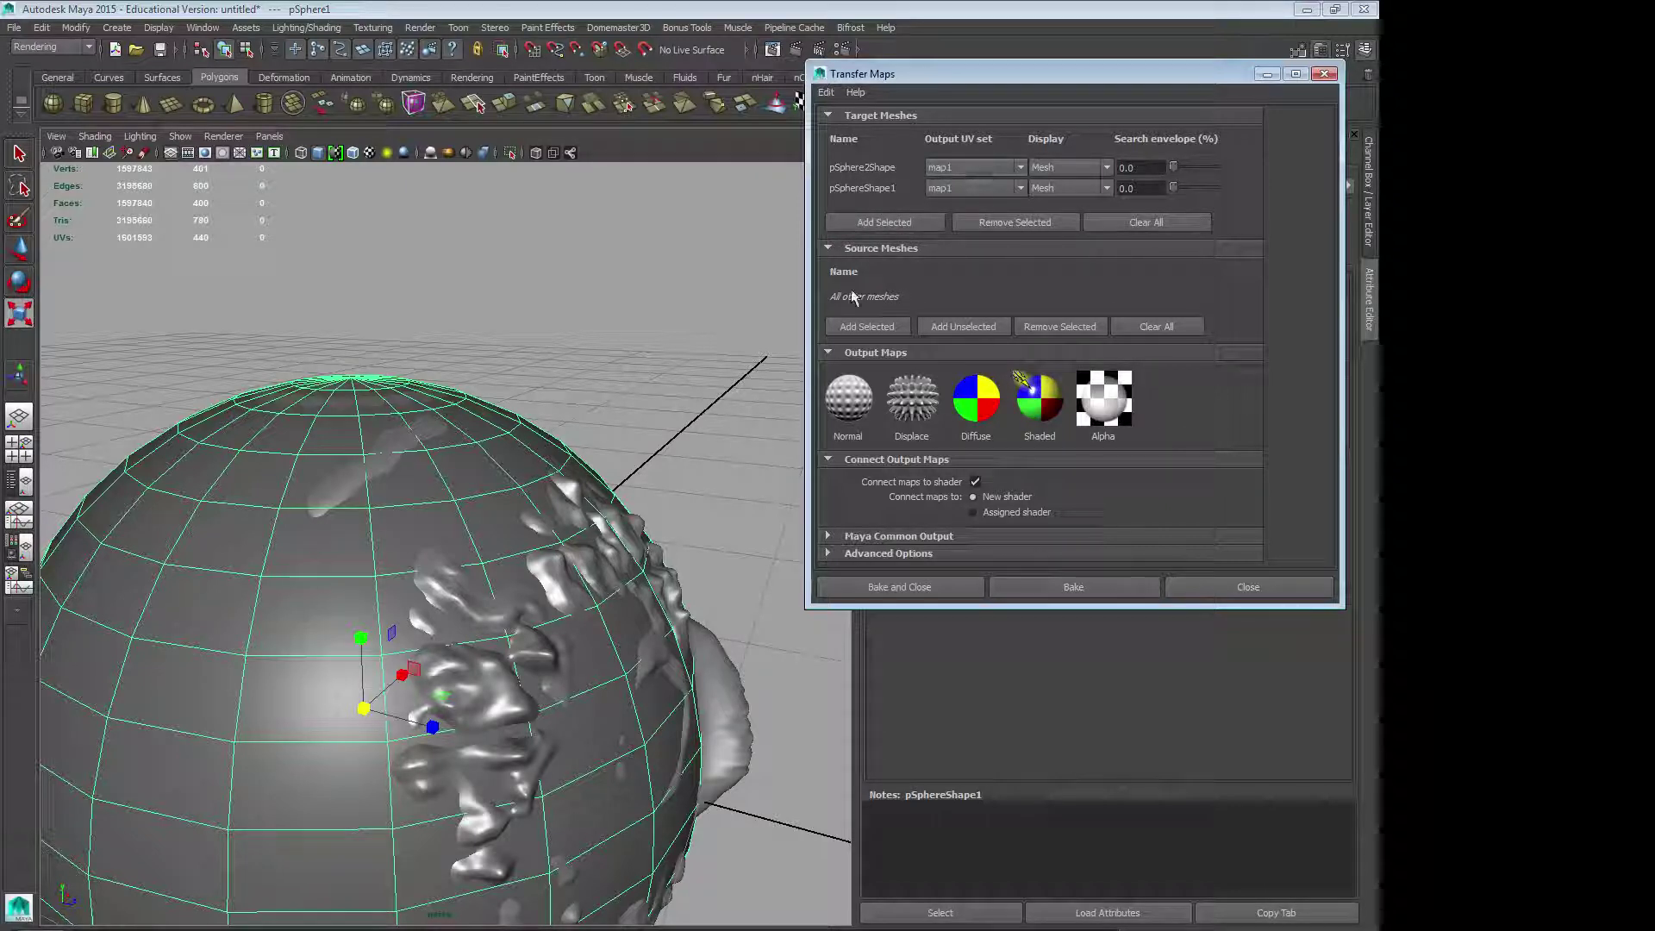
left_click(1268, 595)
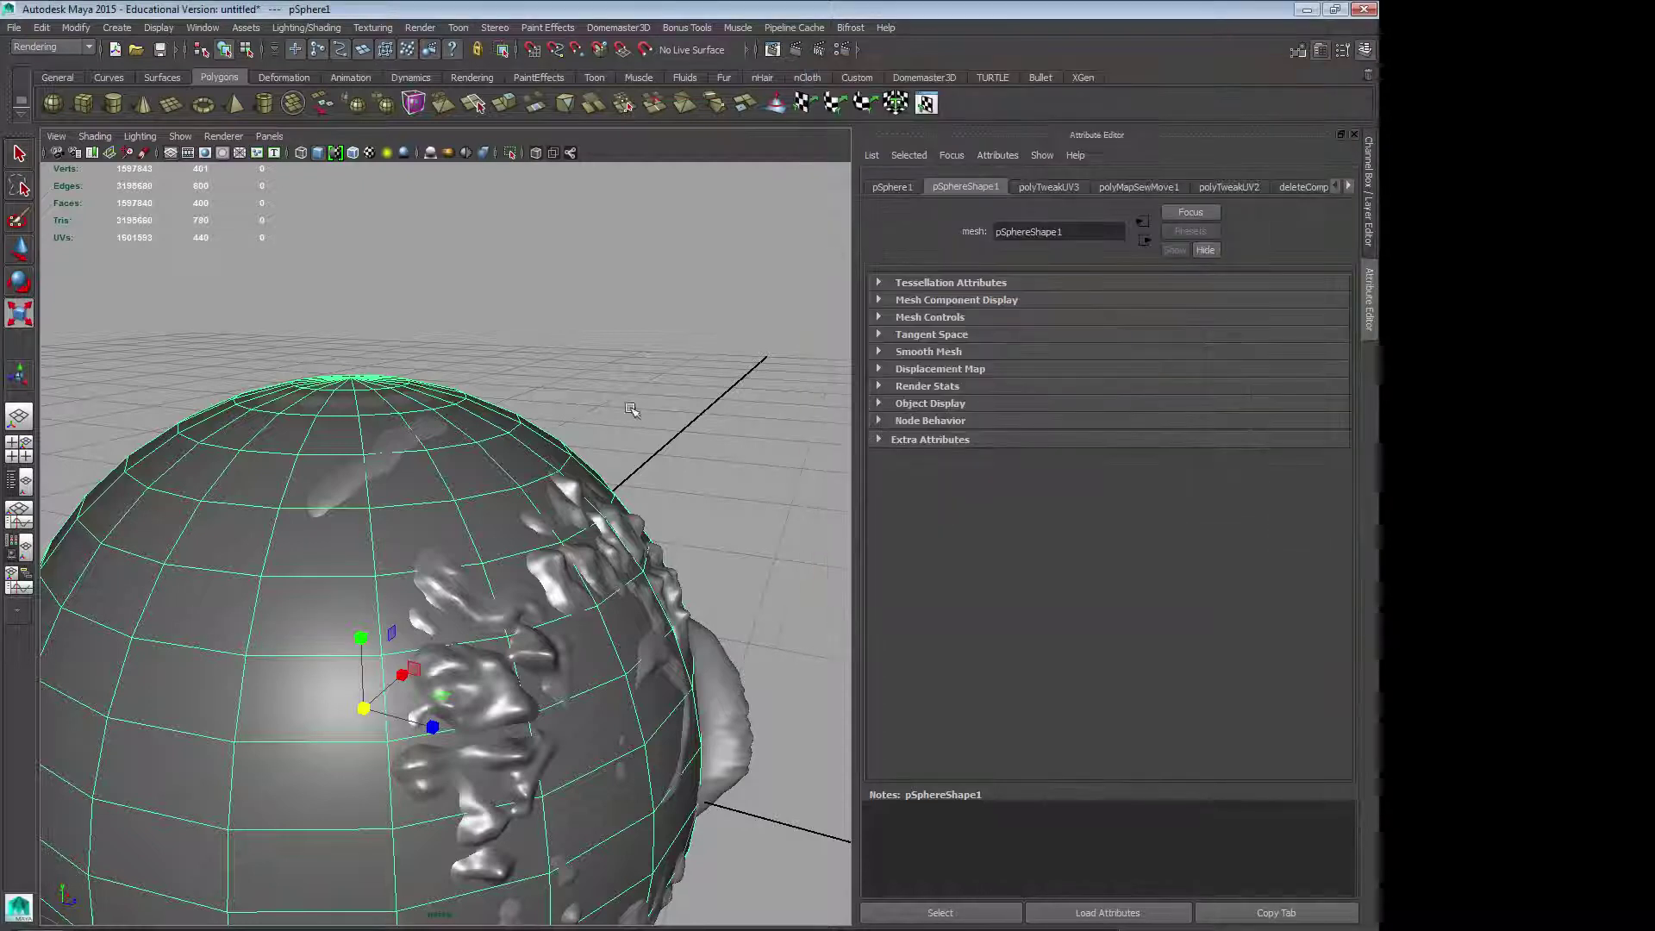
Step: Deselect everything and reopen Transfer Maps
left_click(612, 377)
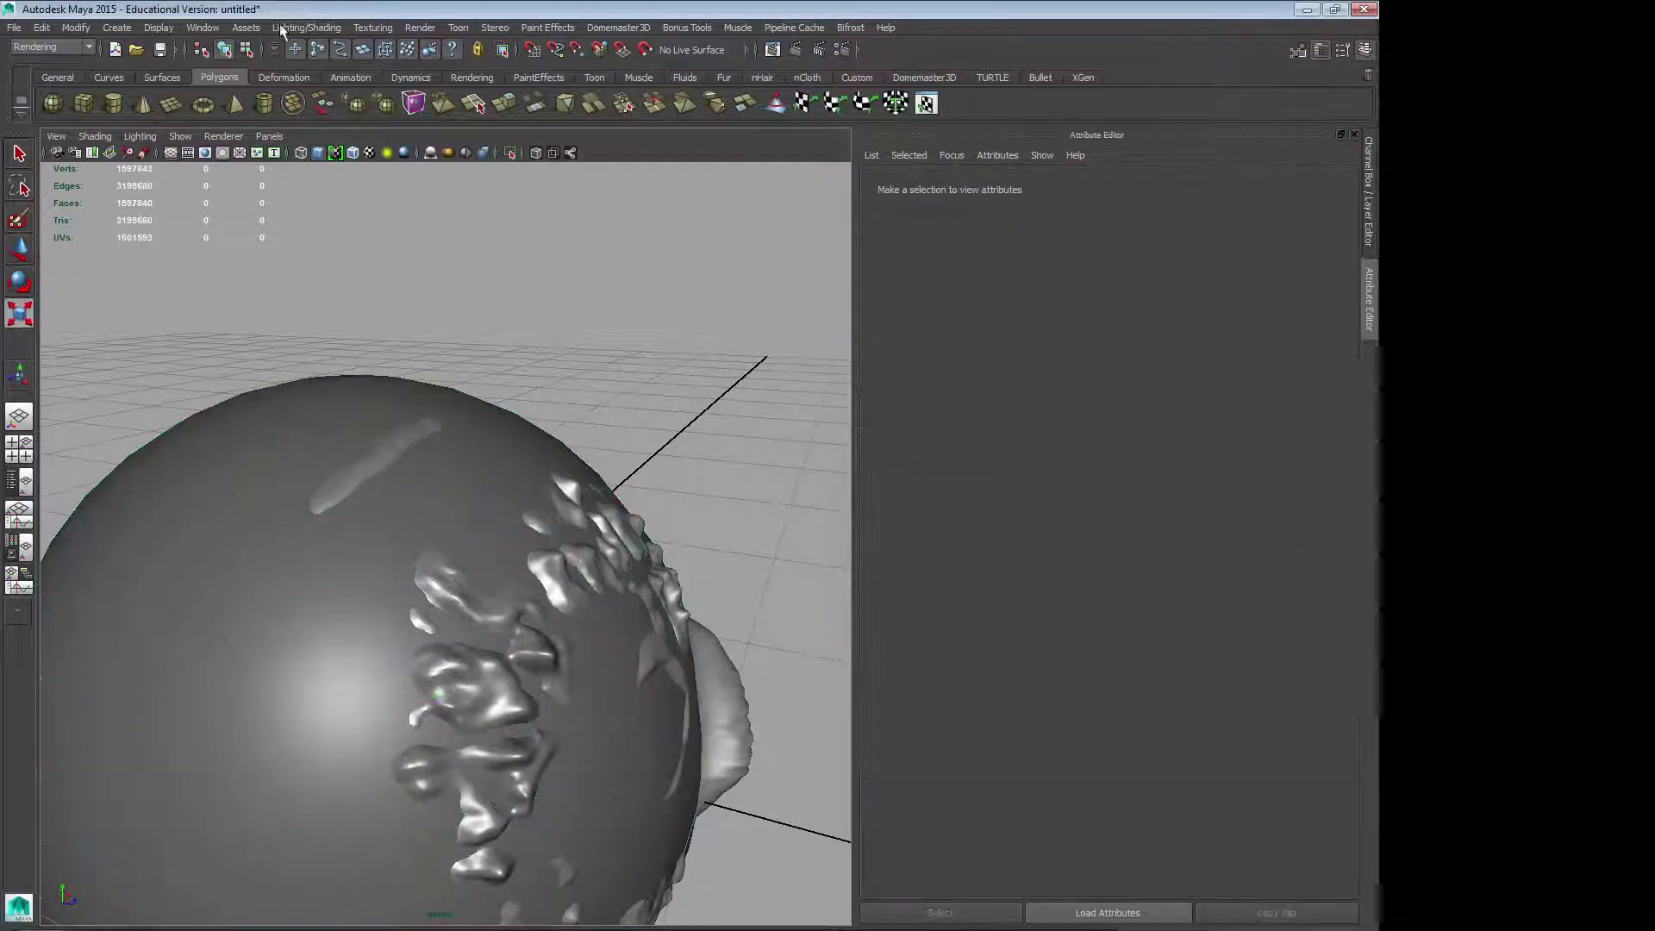
left_click(325, 29)
mouse_move(372, 31)
mouse_move(323, 31)
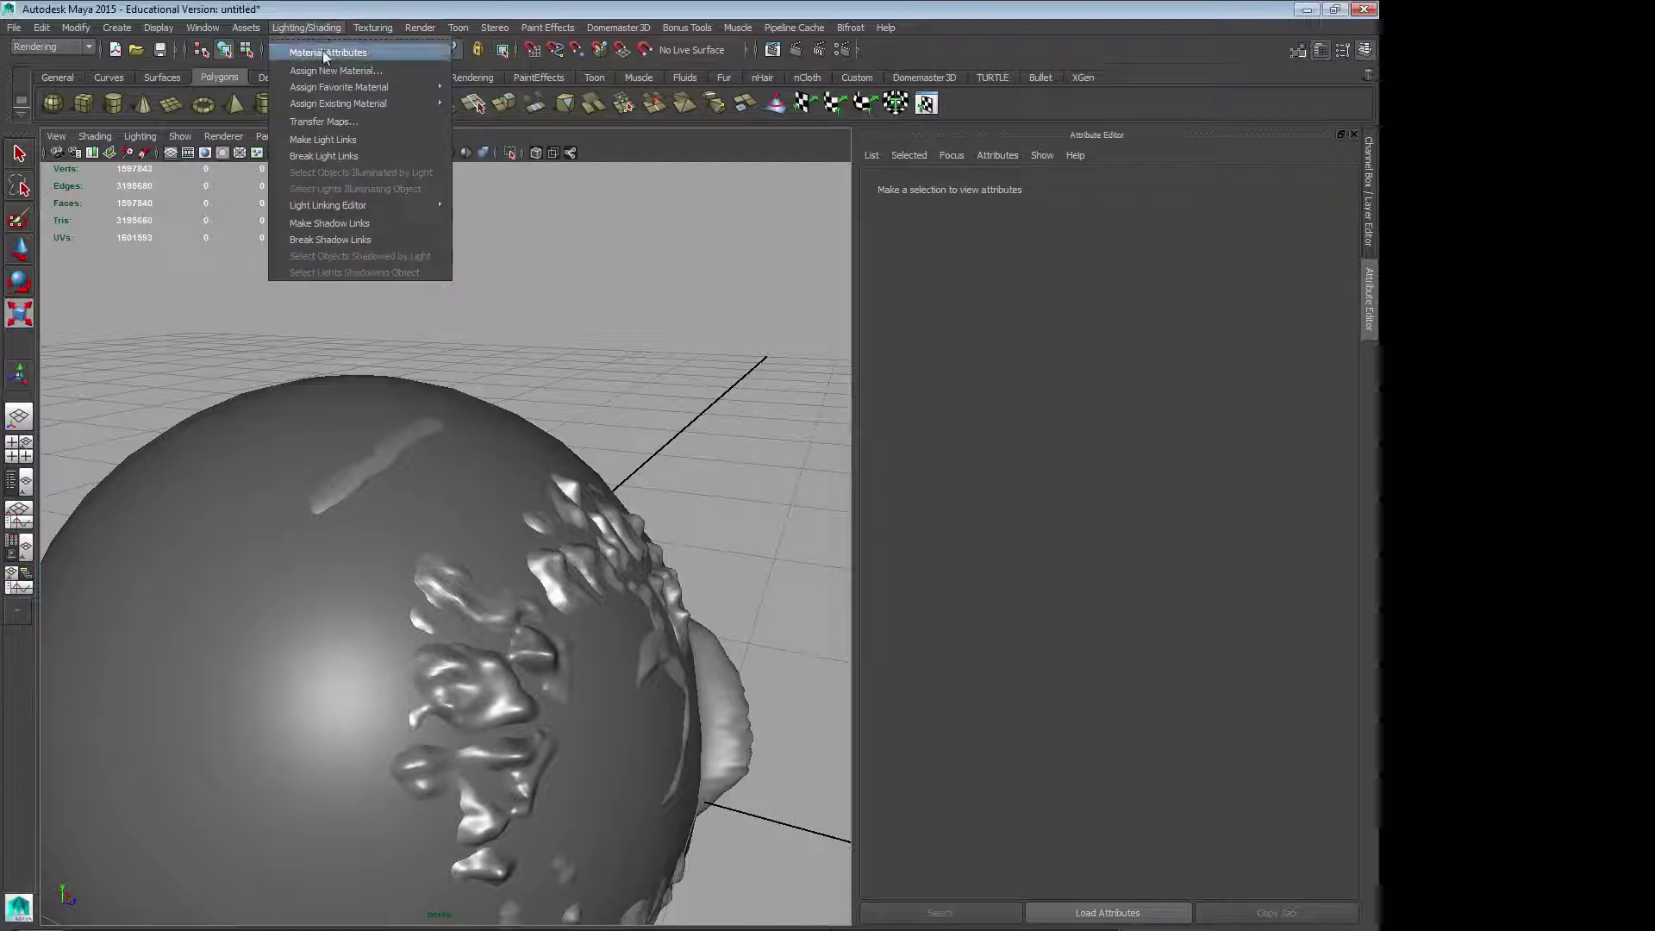
left_click(345, 124)
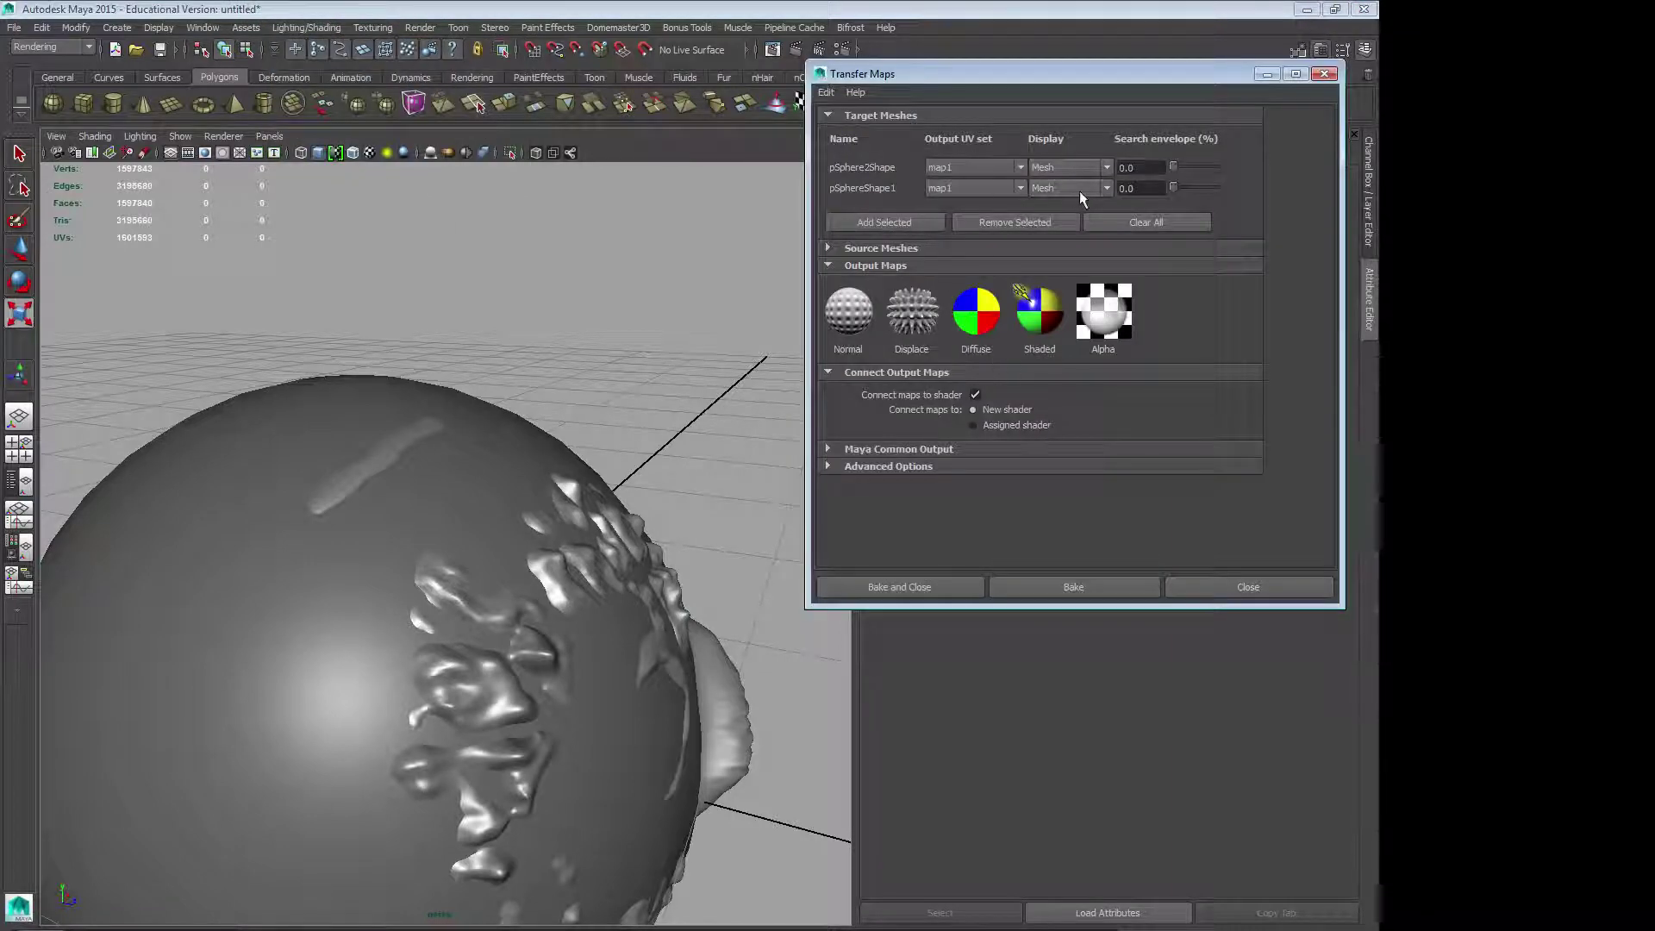
Step: Set up the transfer with the low-poly pSphere1 as target mesh and the sculpted pSphere2 as source mesh
left_click(204, 555)
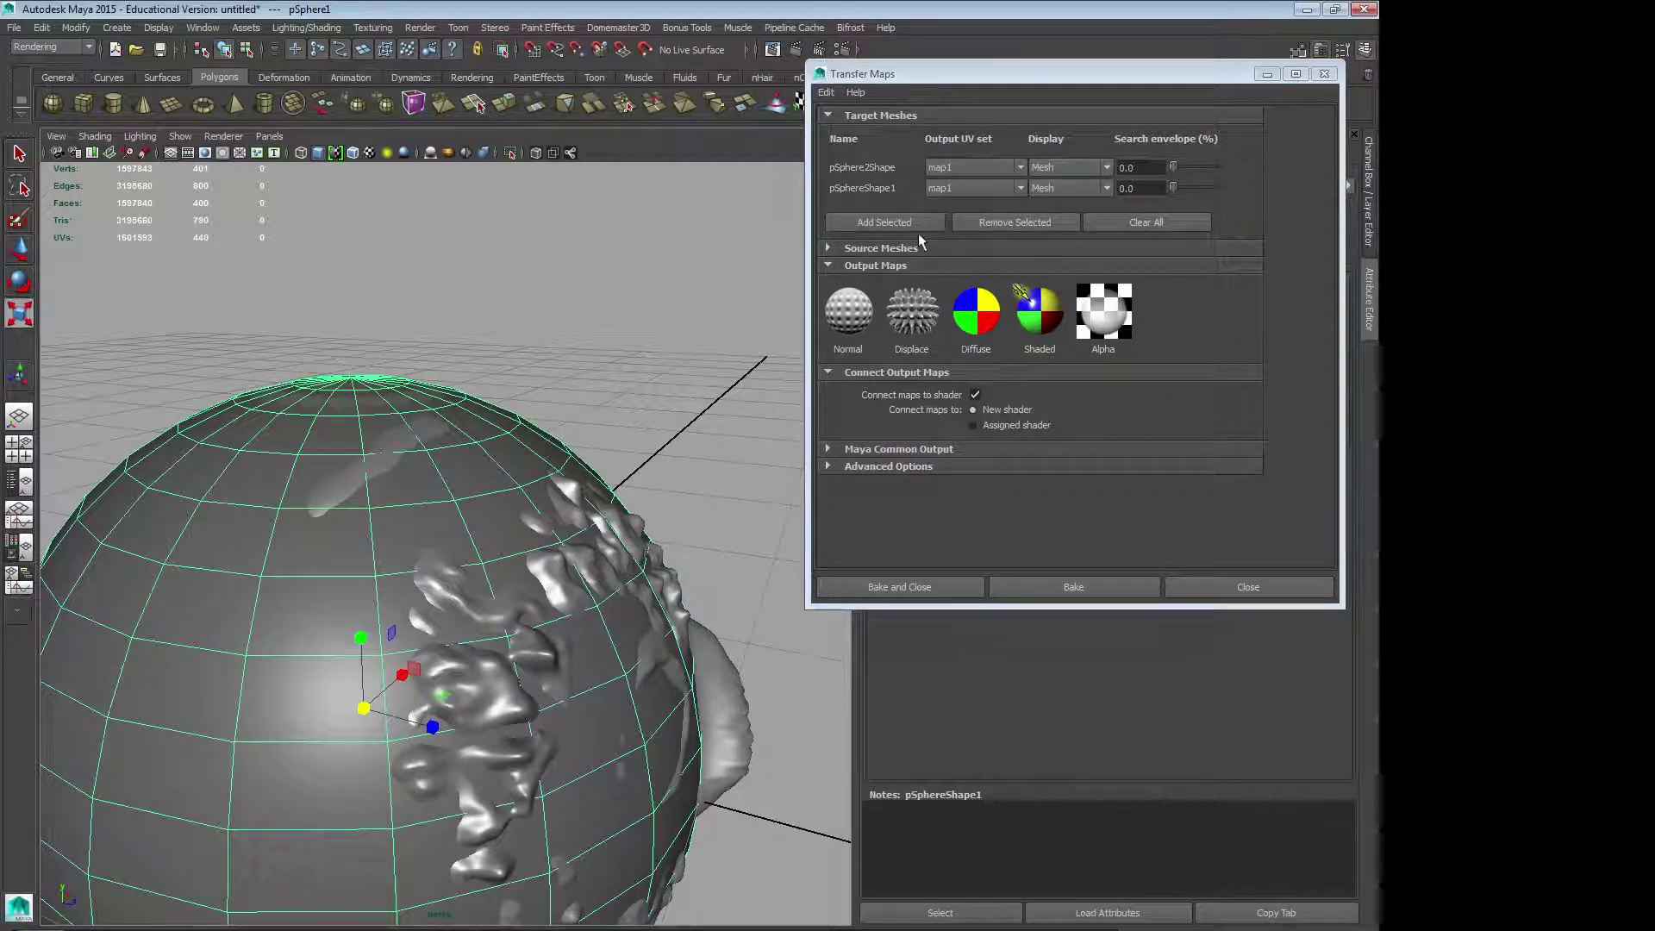
left_click(889, 228)
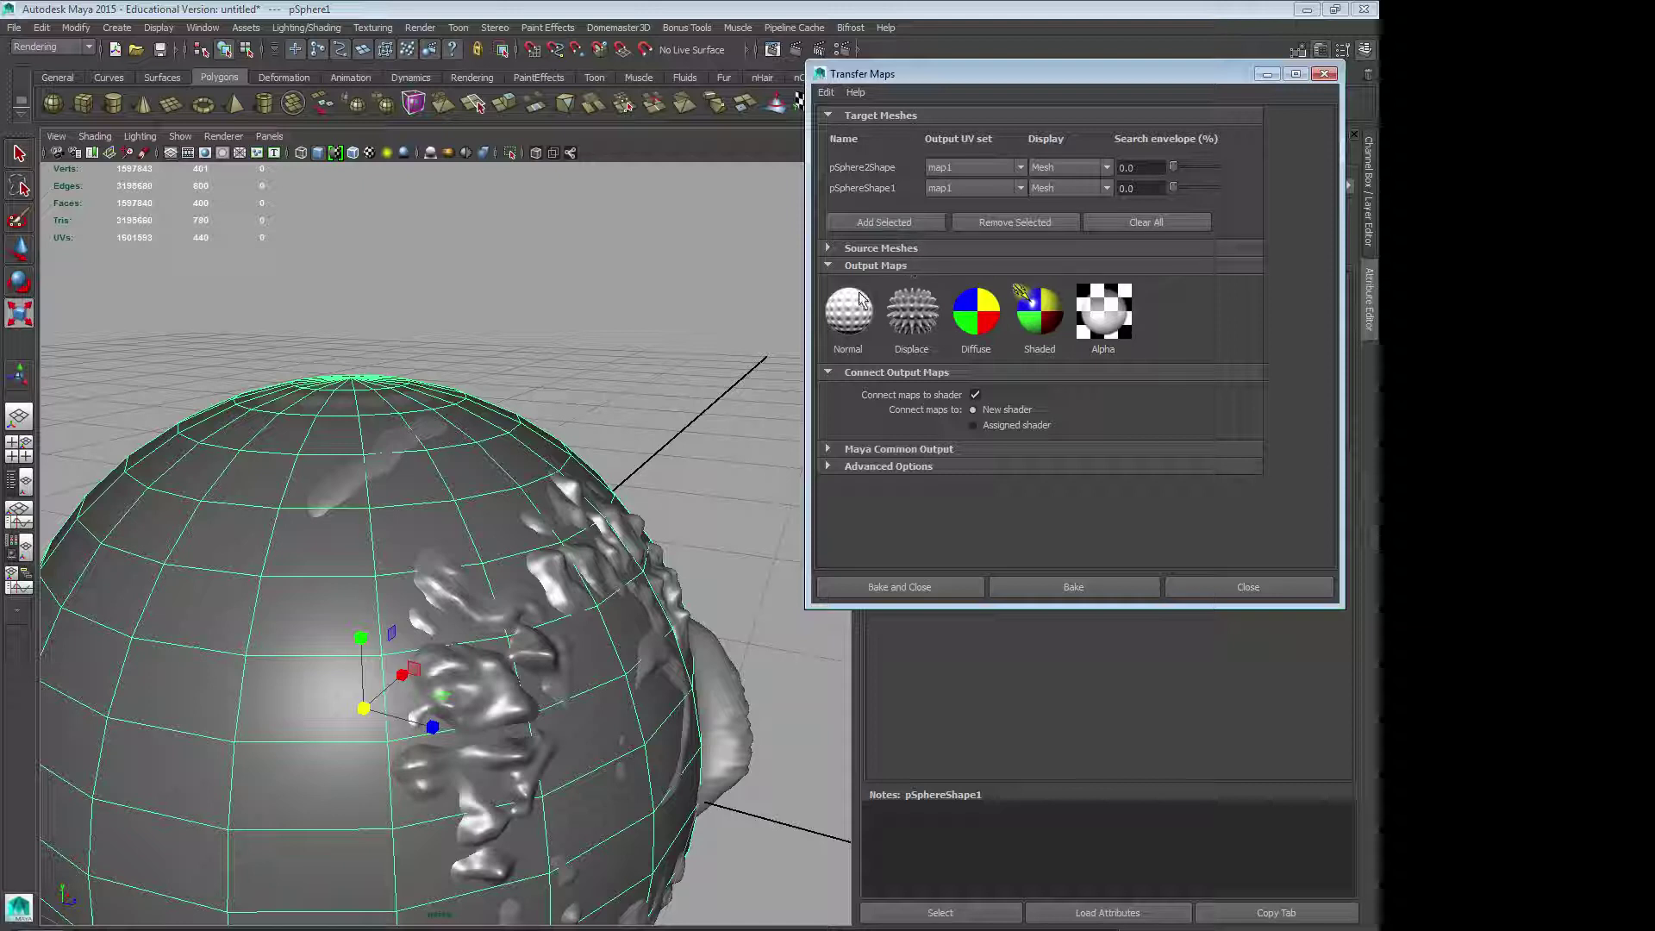
left_click(828, 250)
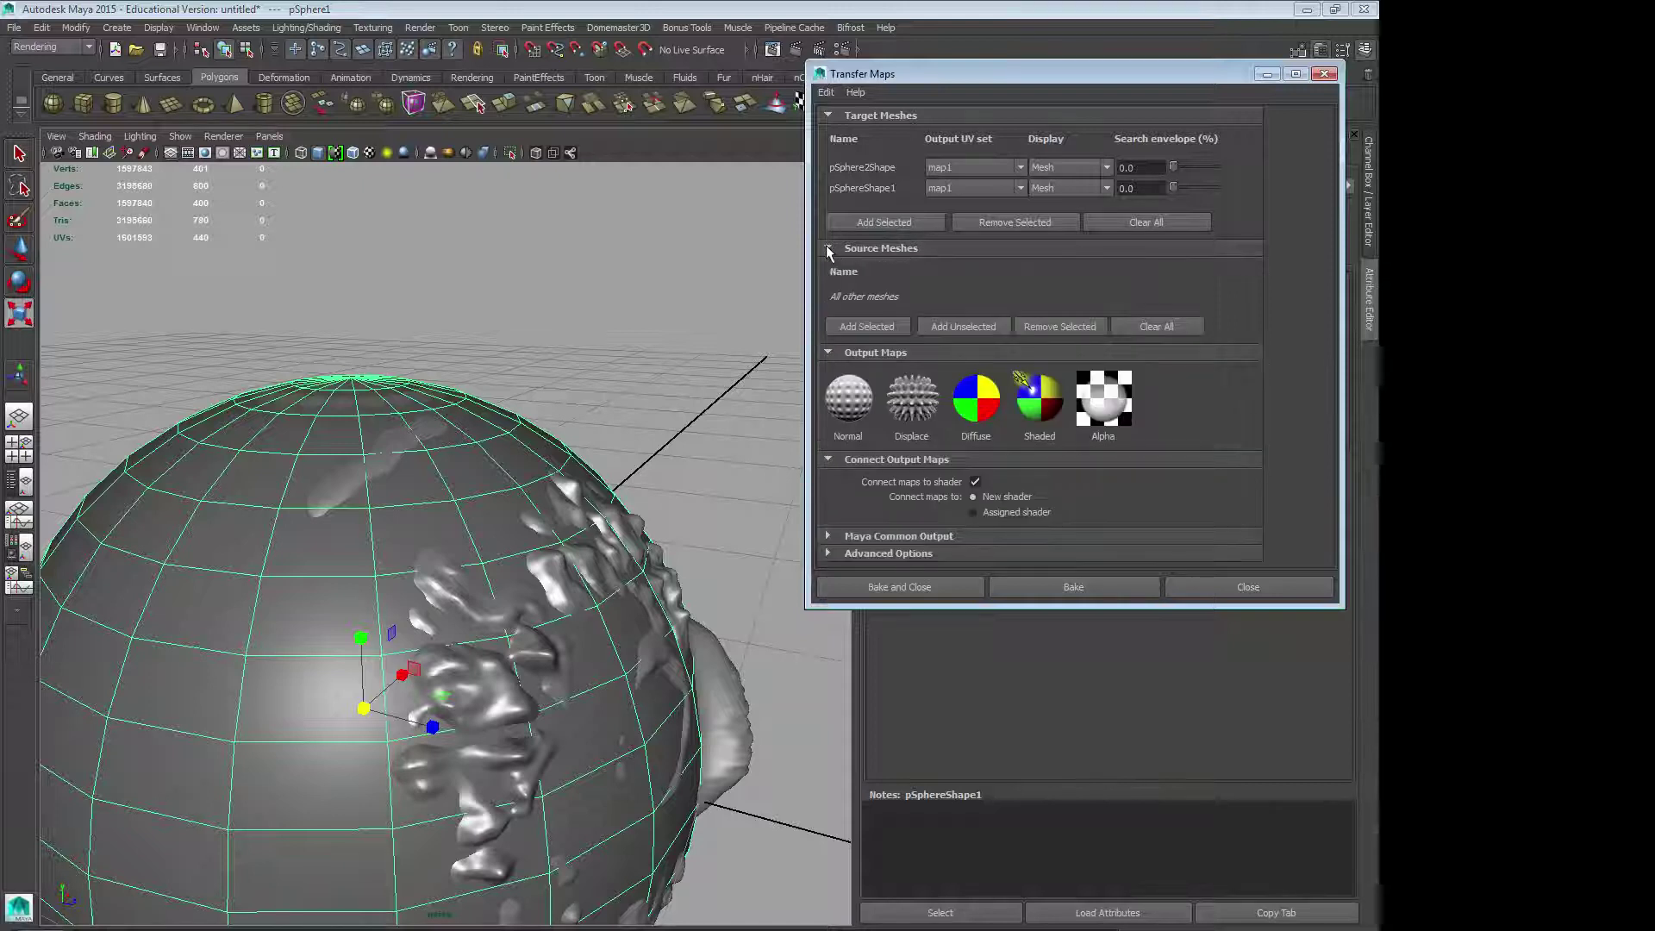
left_click(716, 683)
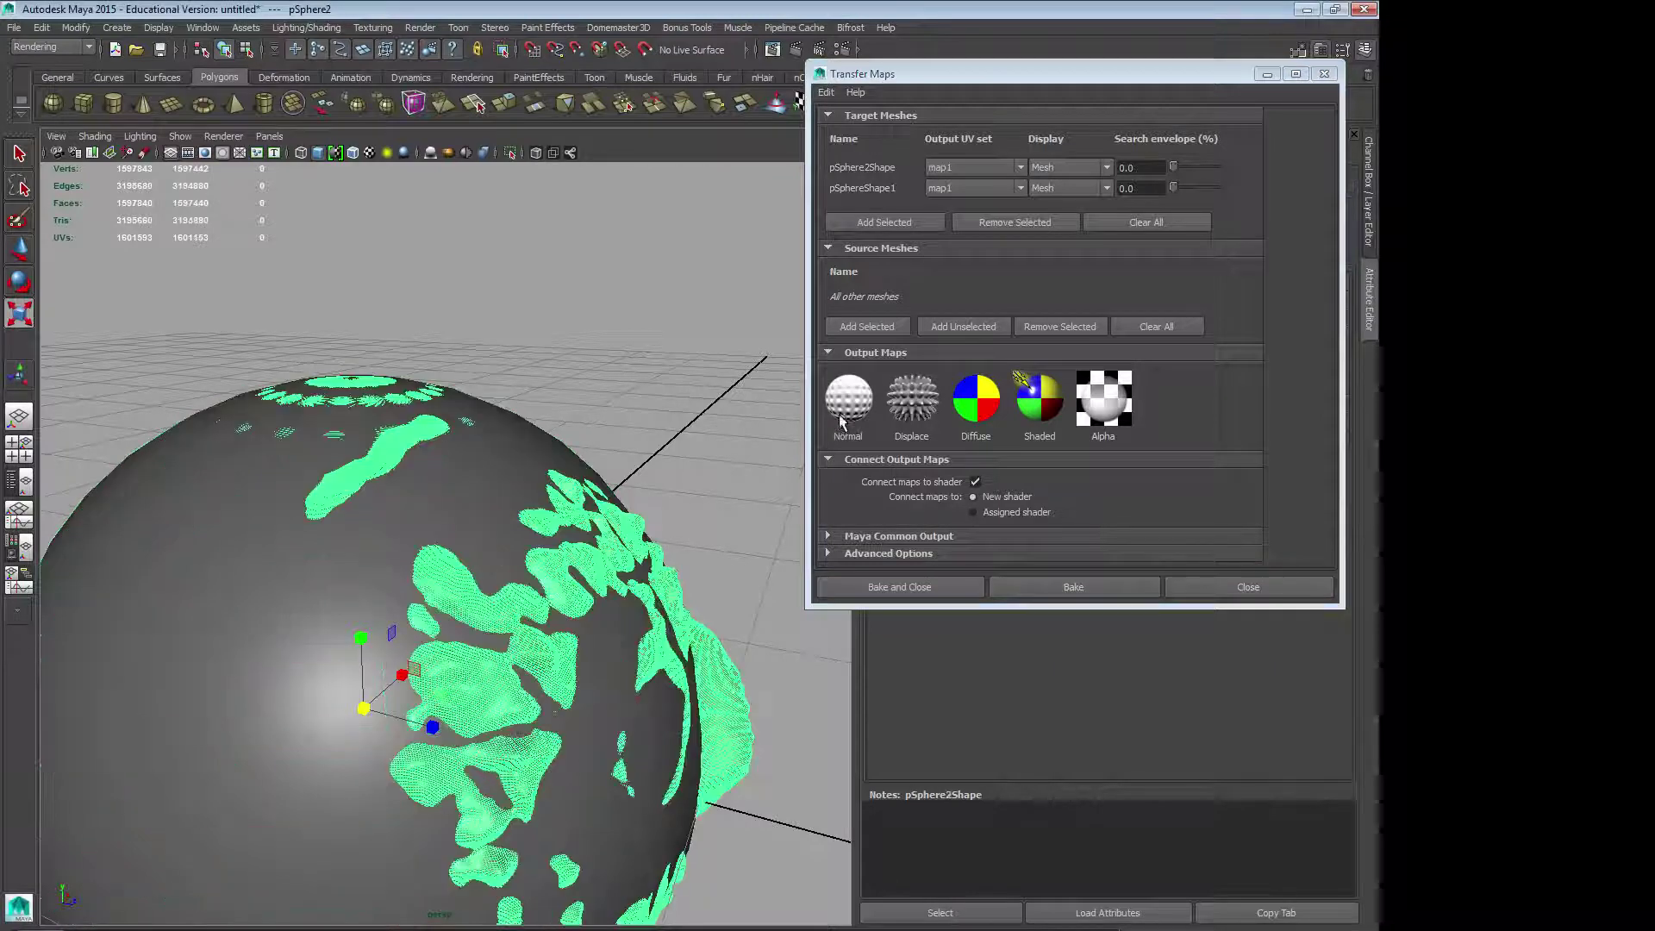
left_click(866, 329)
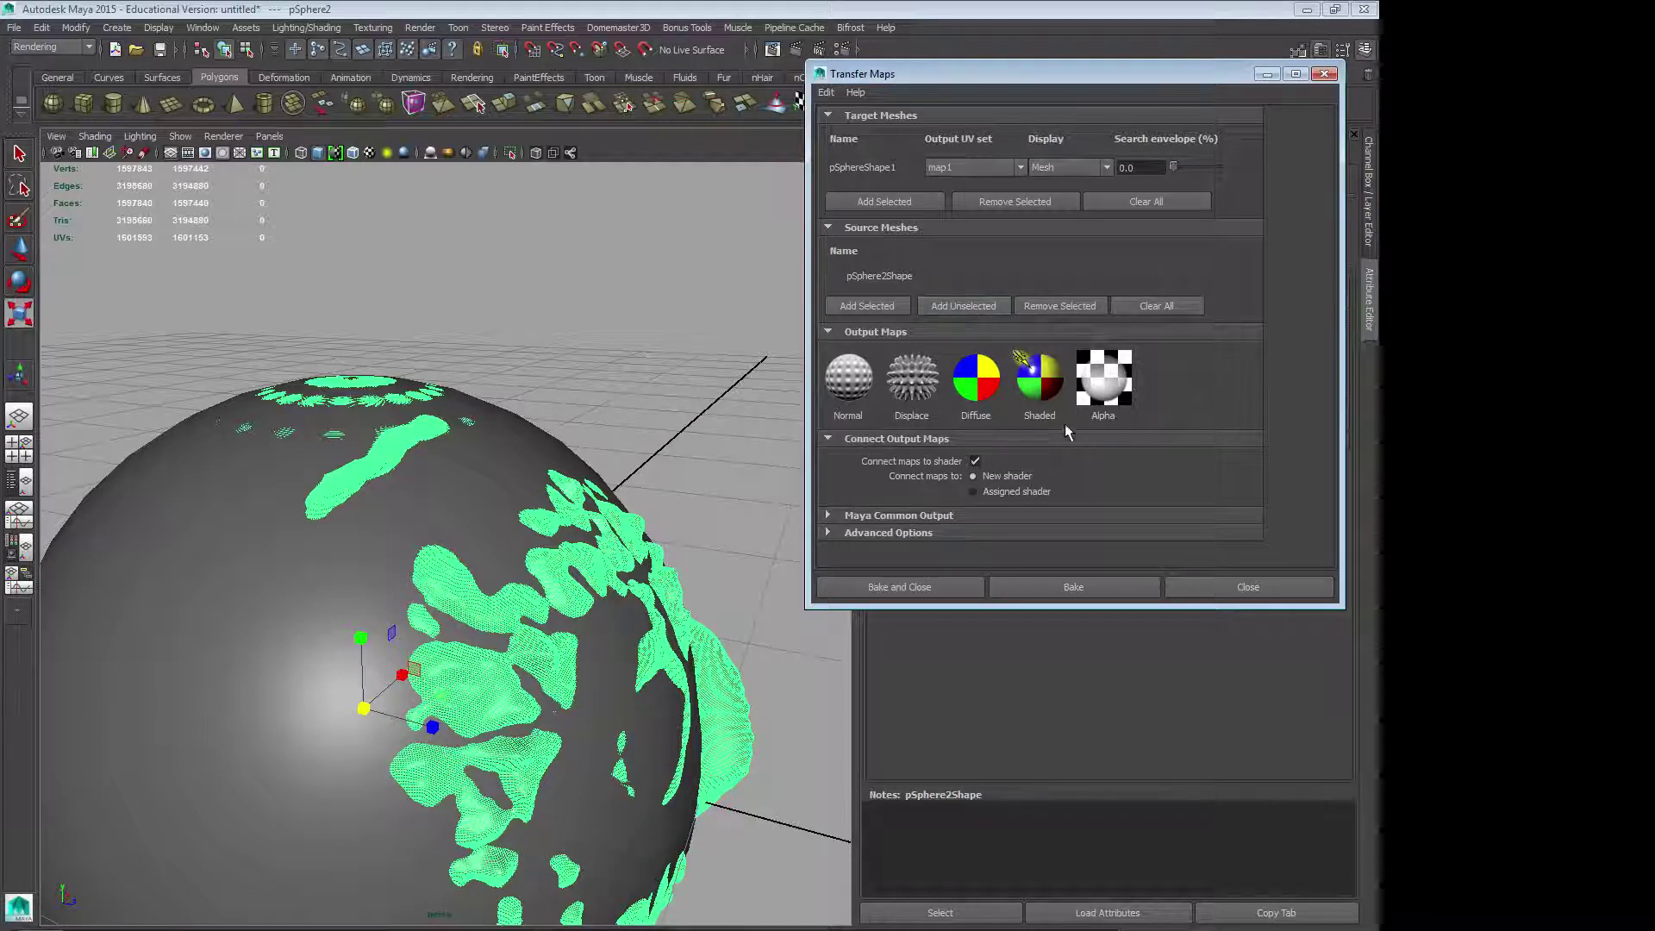
Step: Add a normal map output and review its settings, keeping the DDS file format and Tangent space
left_click(848, 377)
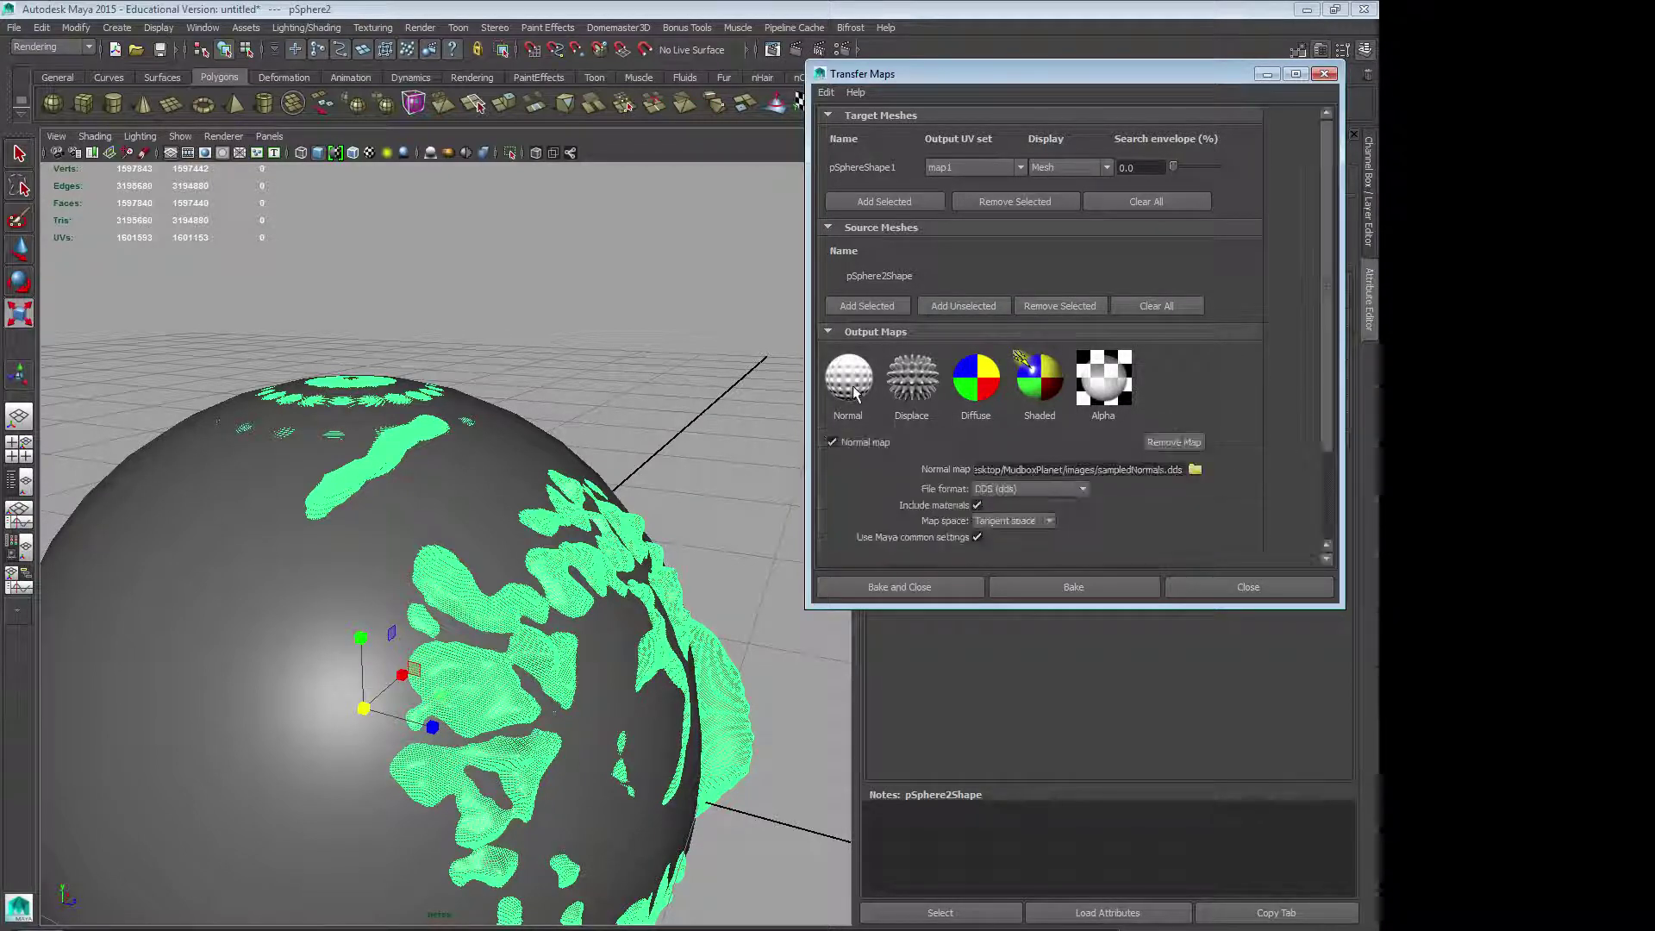
left_click(1082, 488)
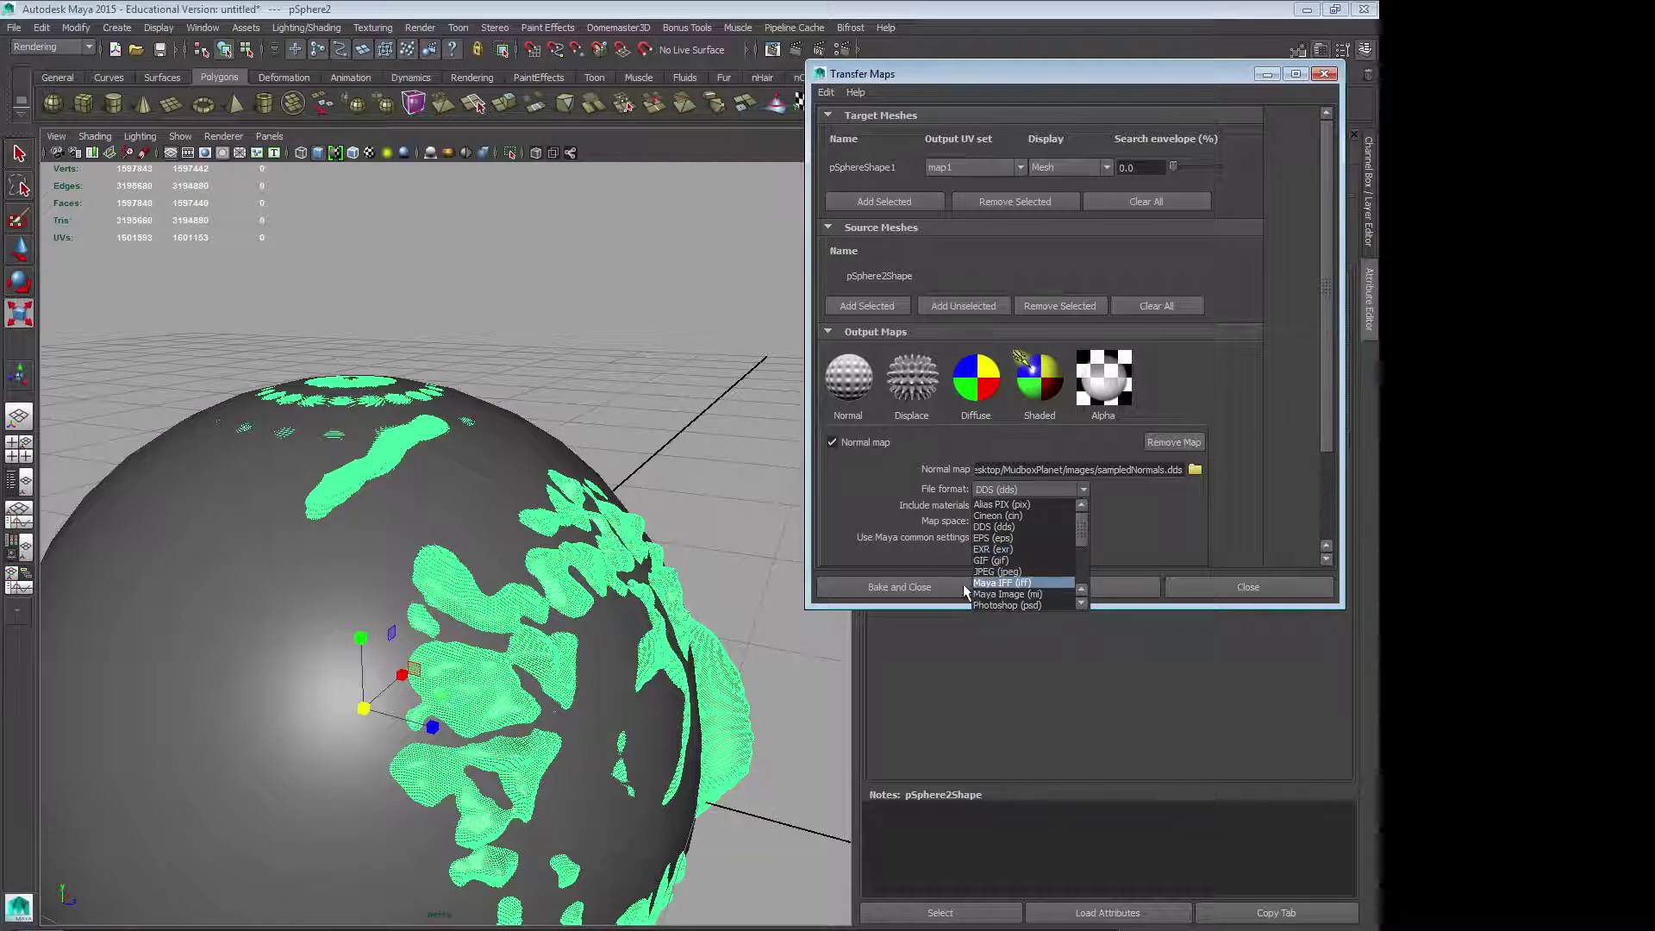
left_click(1211, 544)
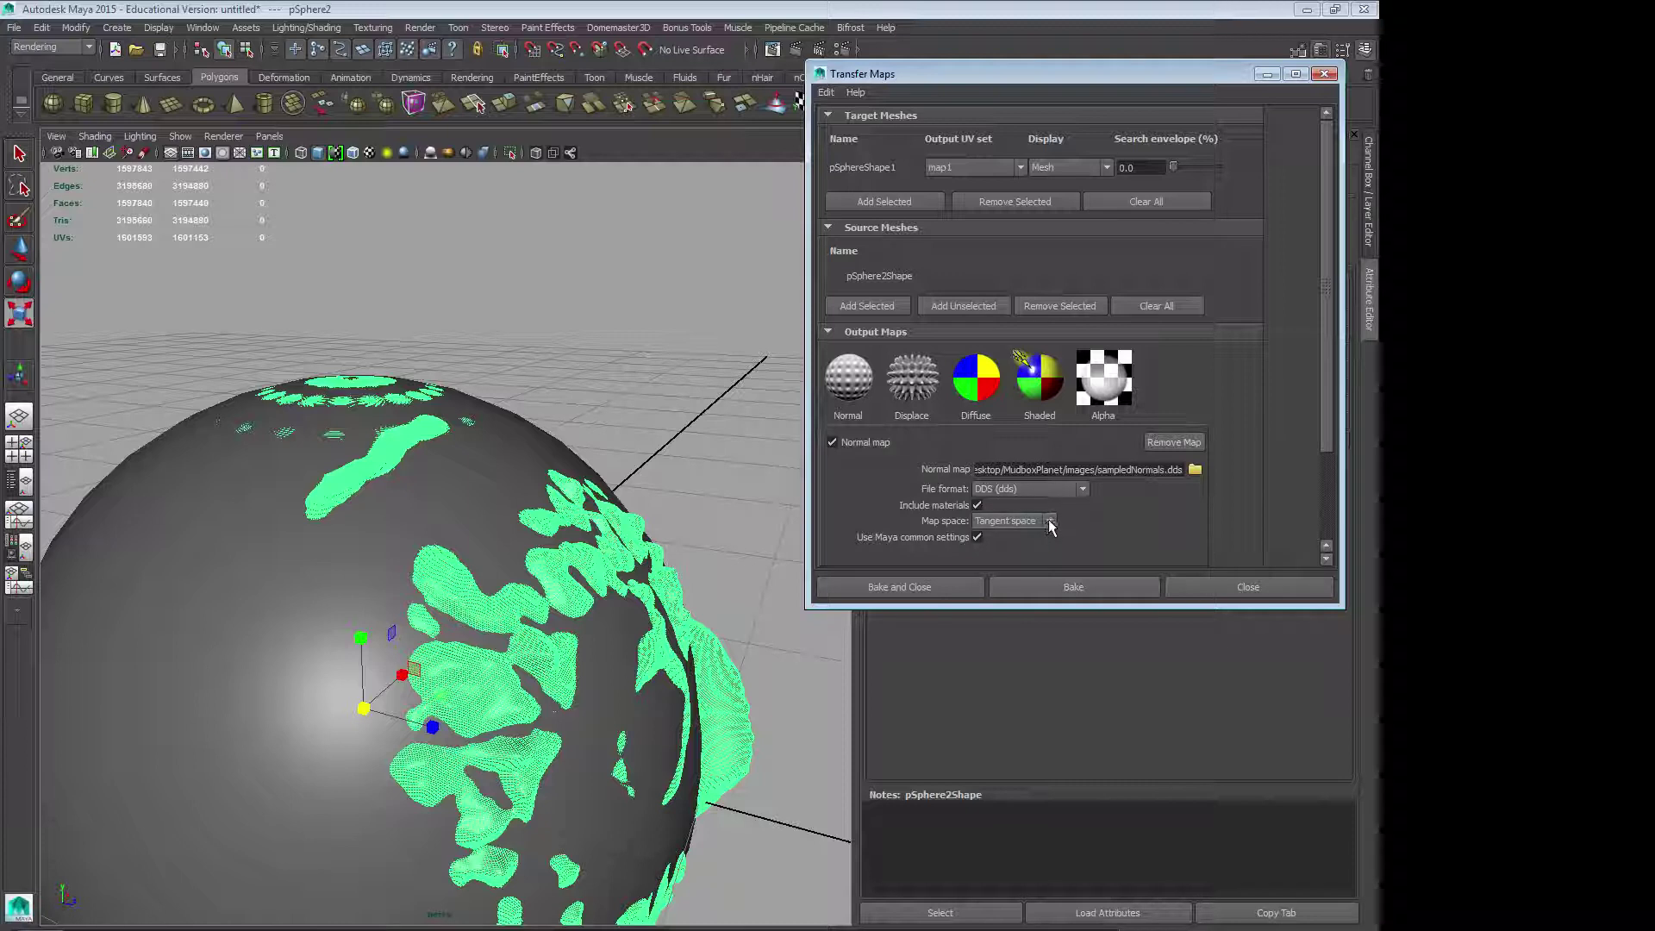
left_click_drag(1331, 401, 1333, 493)
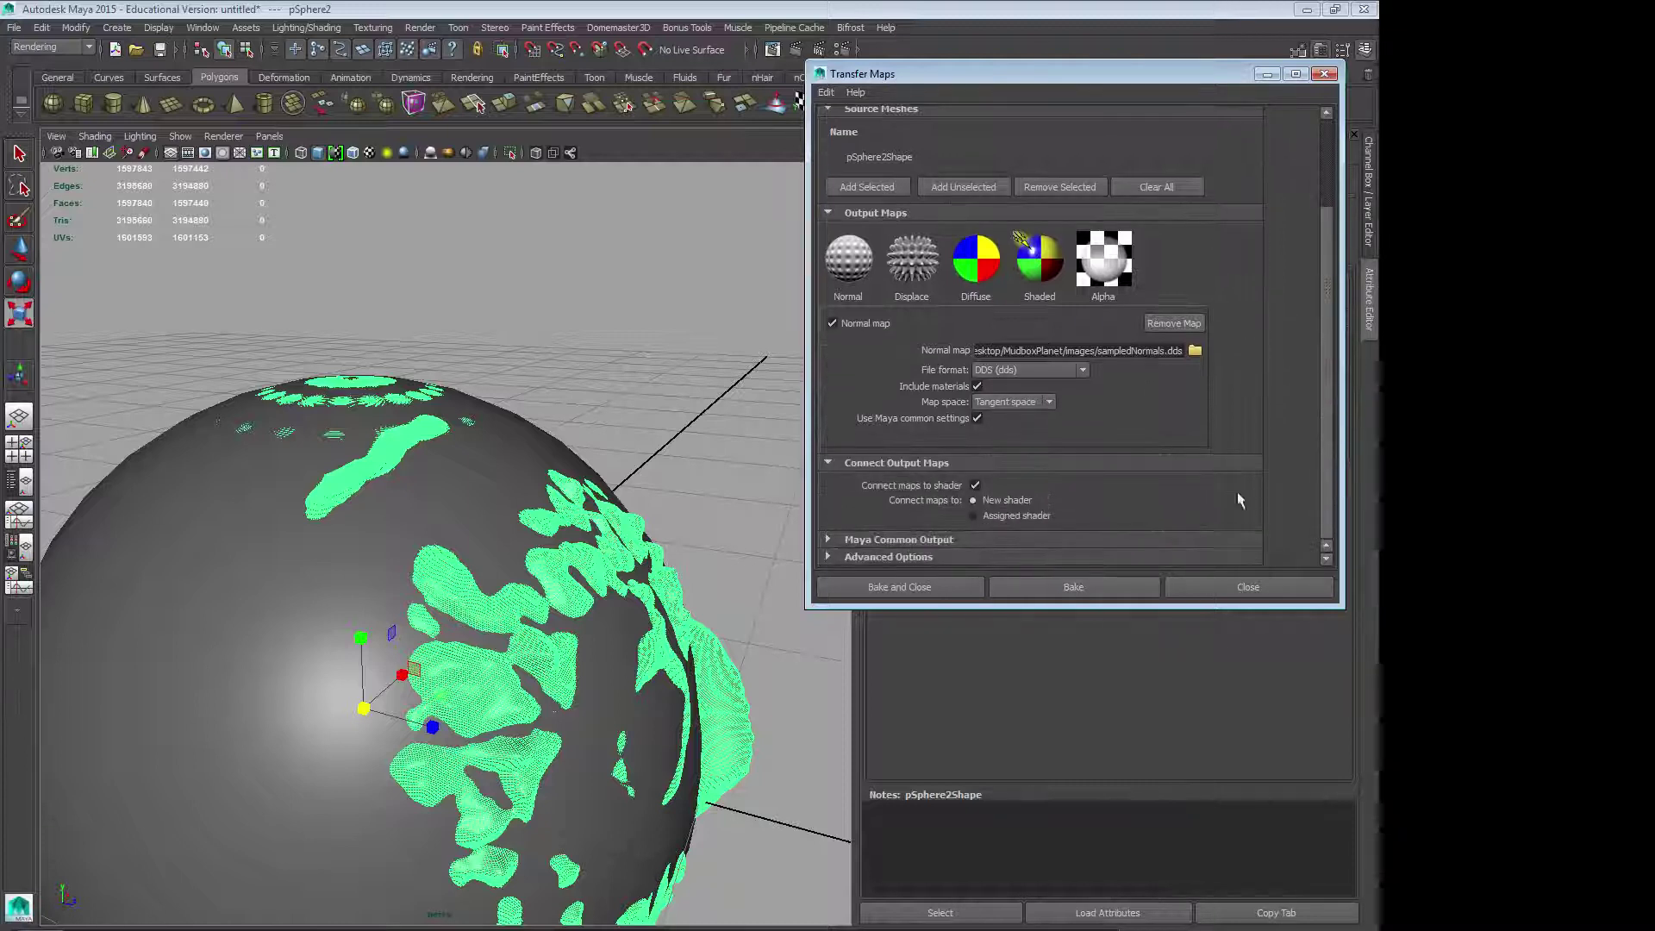
left_click(1050, 402)
left_click(1057, 402)
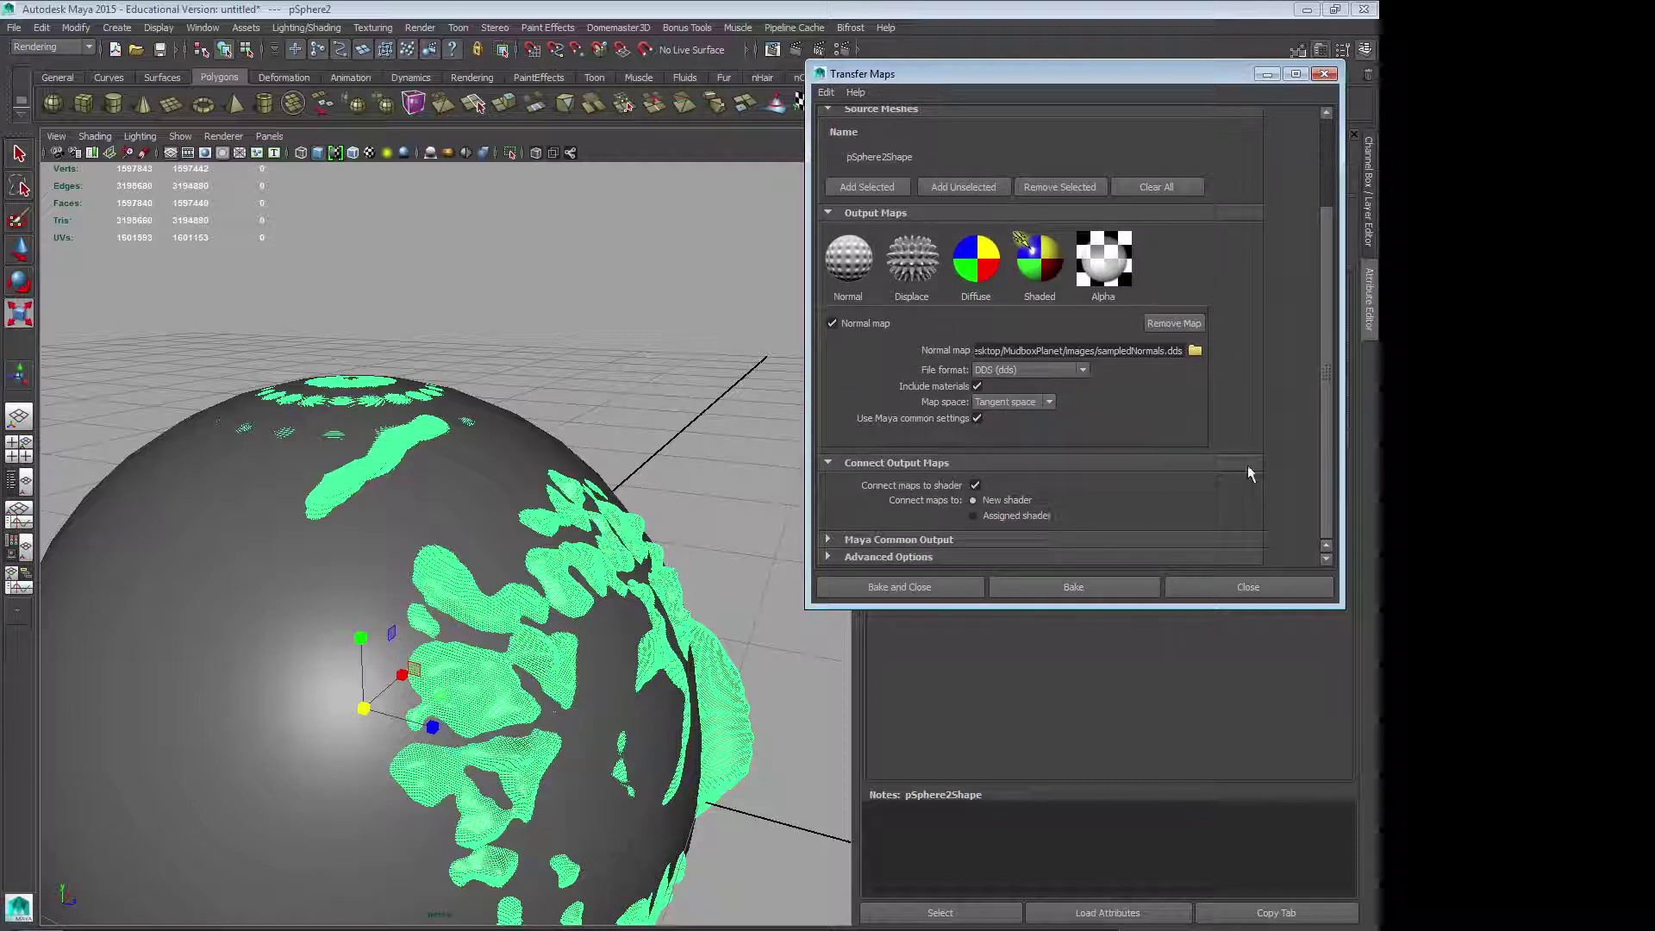
Step: Set the common output map width and height for the bake to 2048
left_click(840, 541)
scroll(956, 485, "down", 2)
scroll(956, 484, "down", 1)
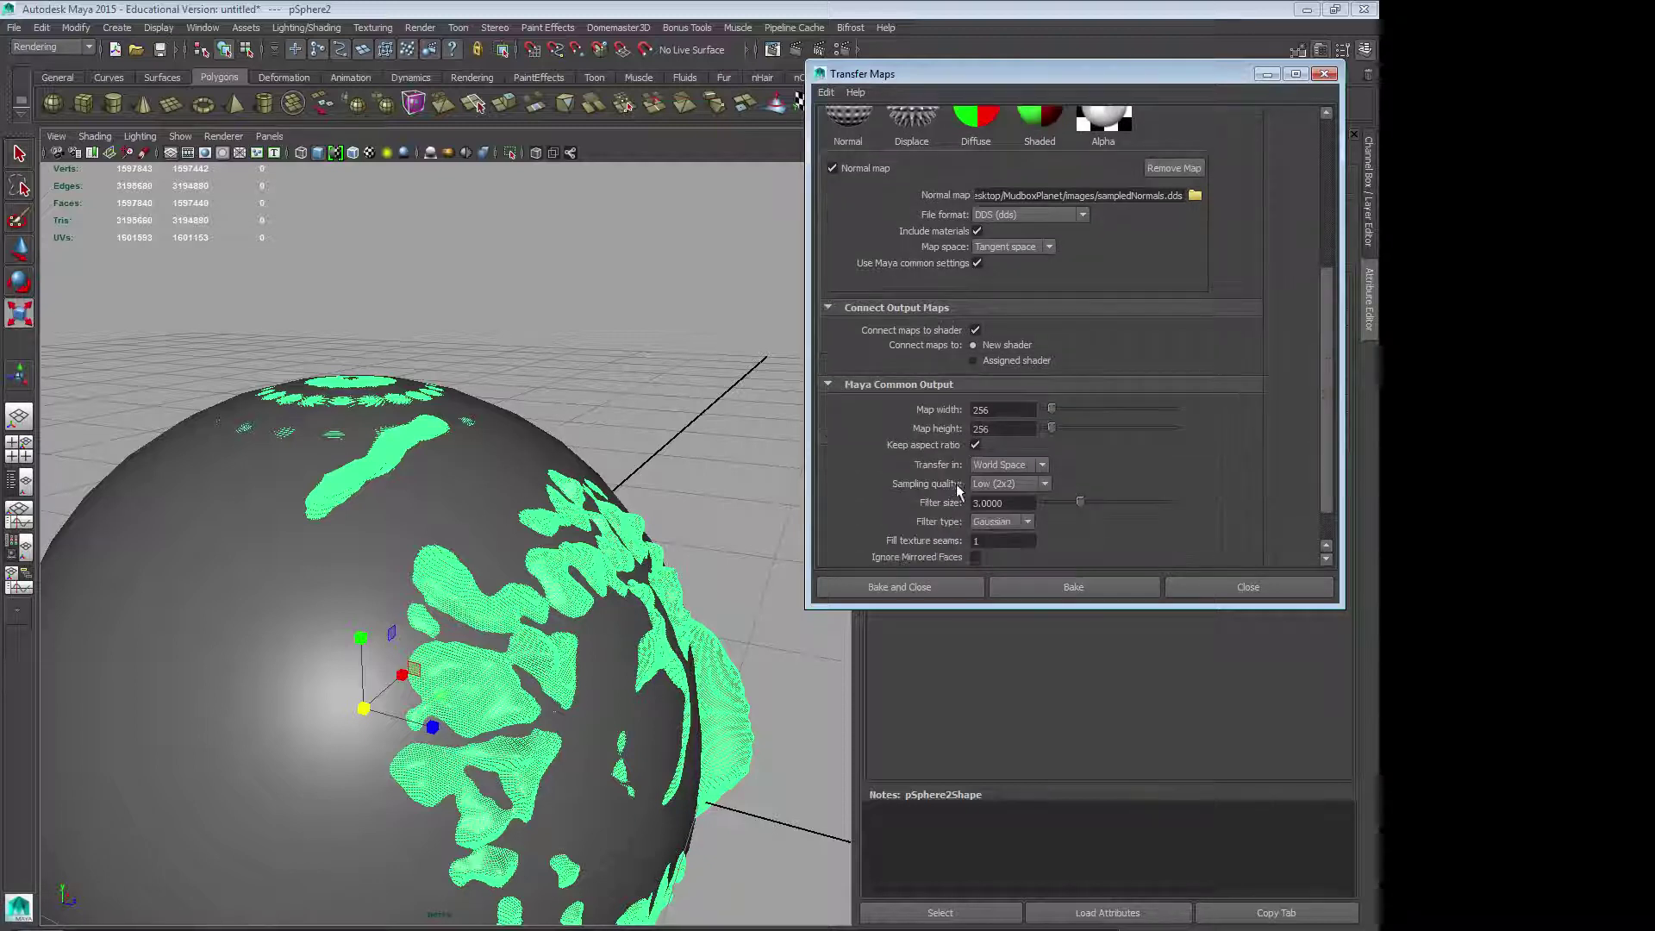
left_click_drag(1014, 412, 874, 409)
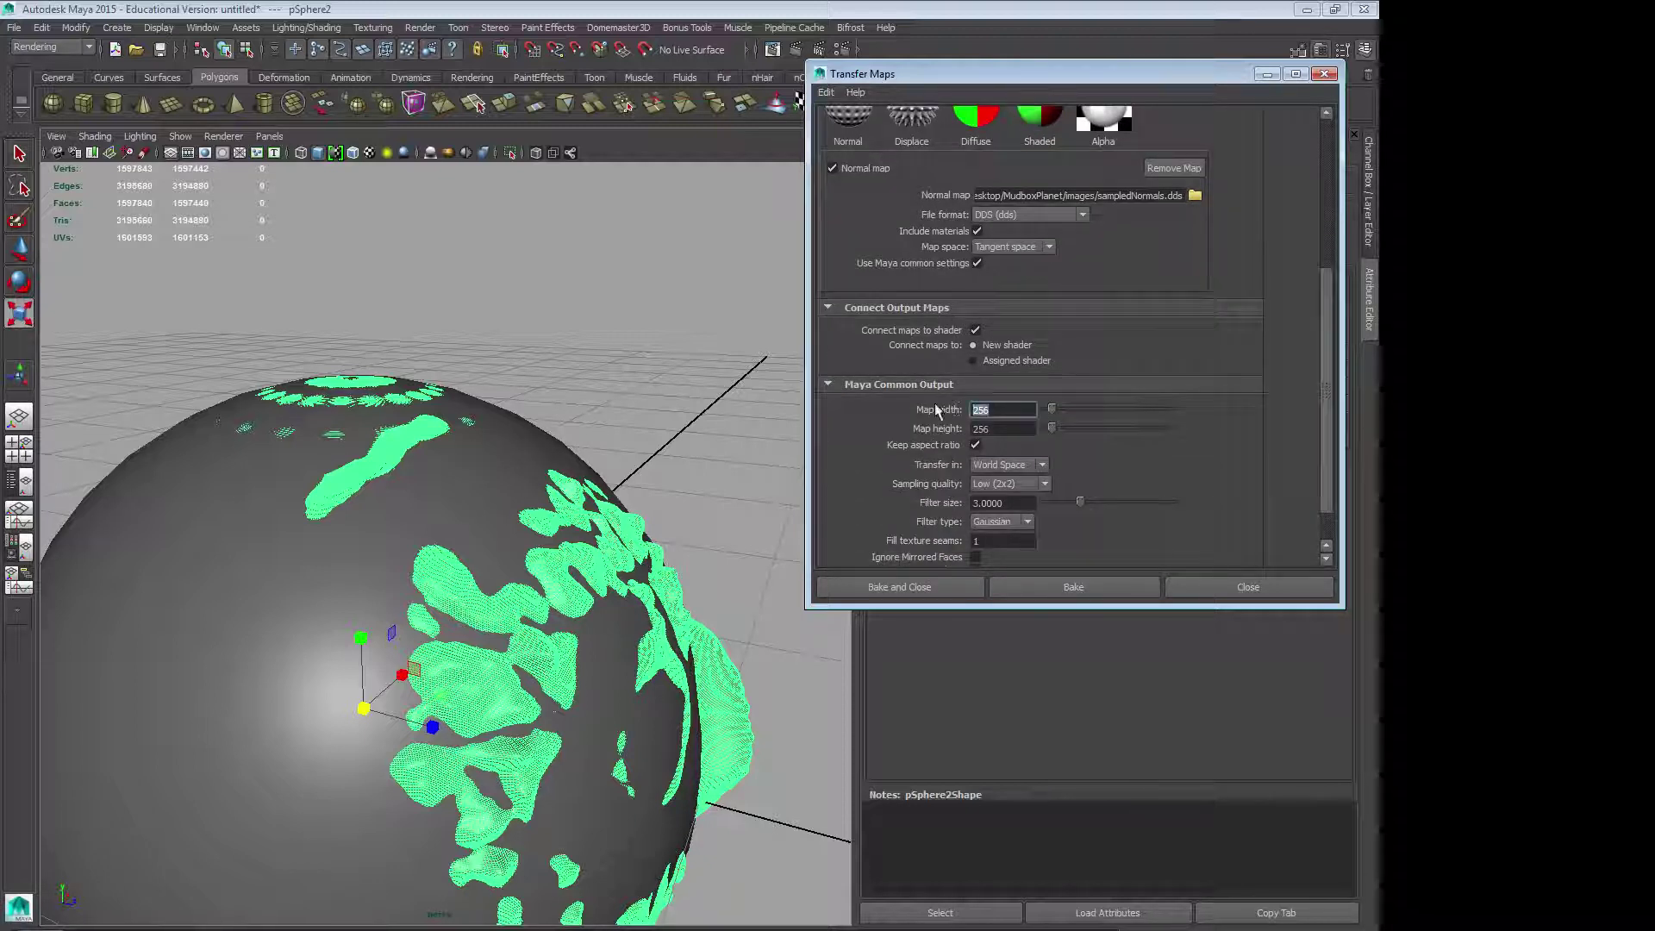
type("2048")
left_click(1023, 428)
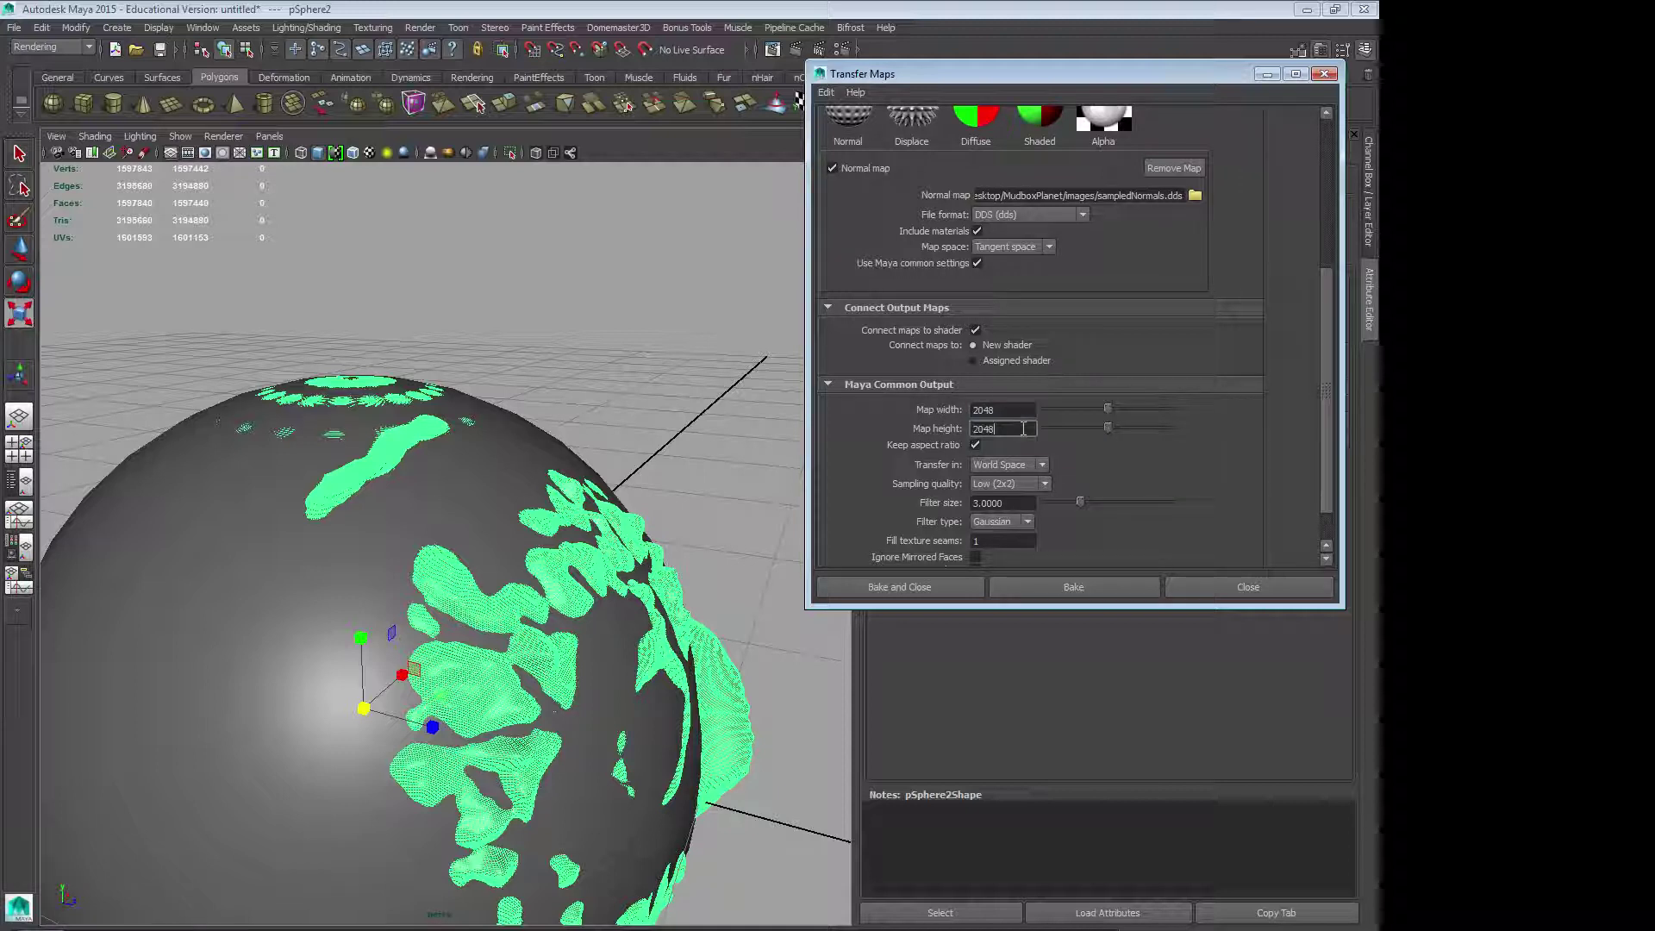
Step: Try Preview (1x1) sampling, set the sampling quality to Low (2x2), and bake the normal map, closing Transfer Maps
left_click(1045, 484)
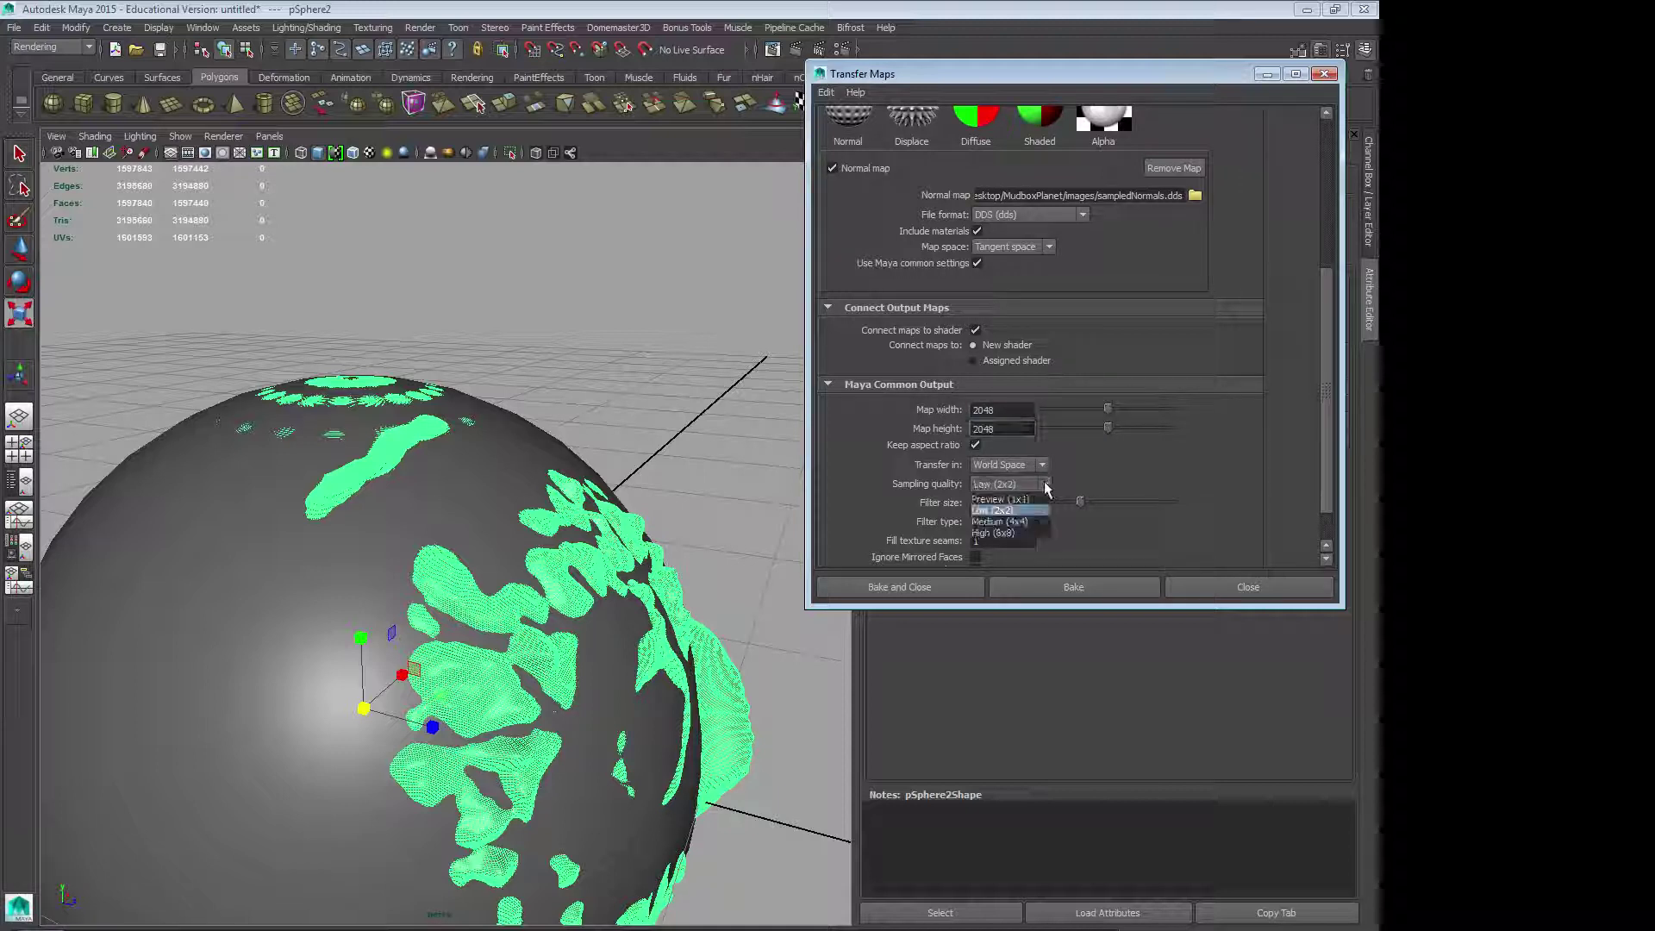
left_click(999, 499)
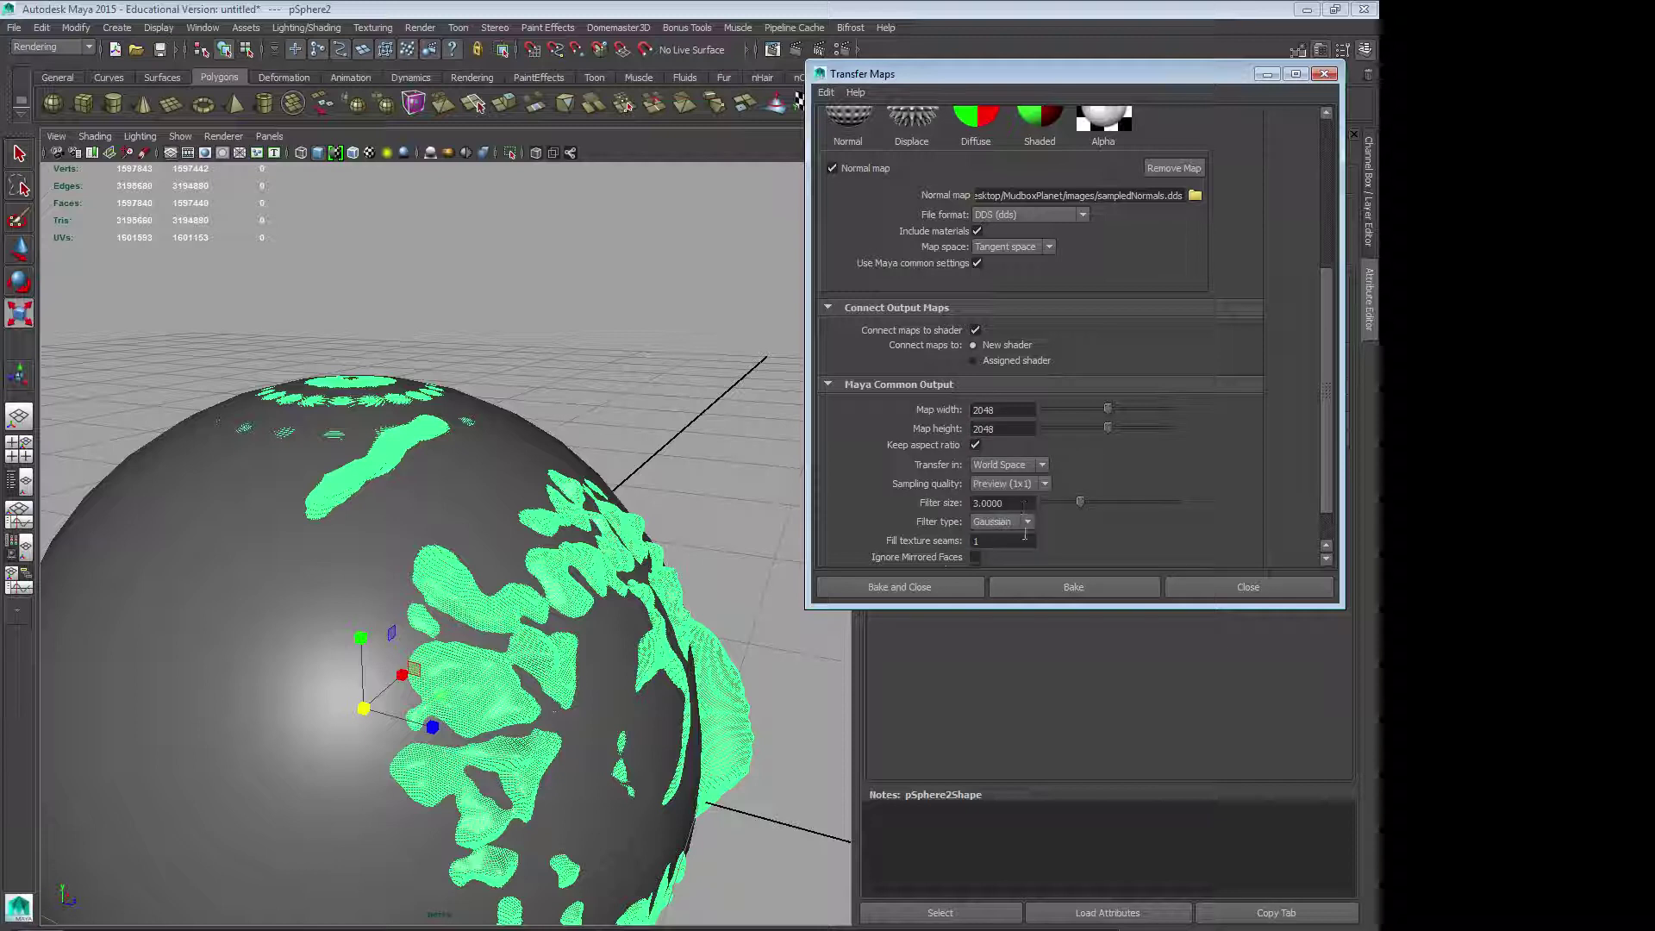
left_click(1044, 484)
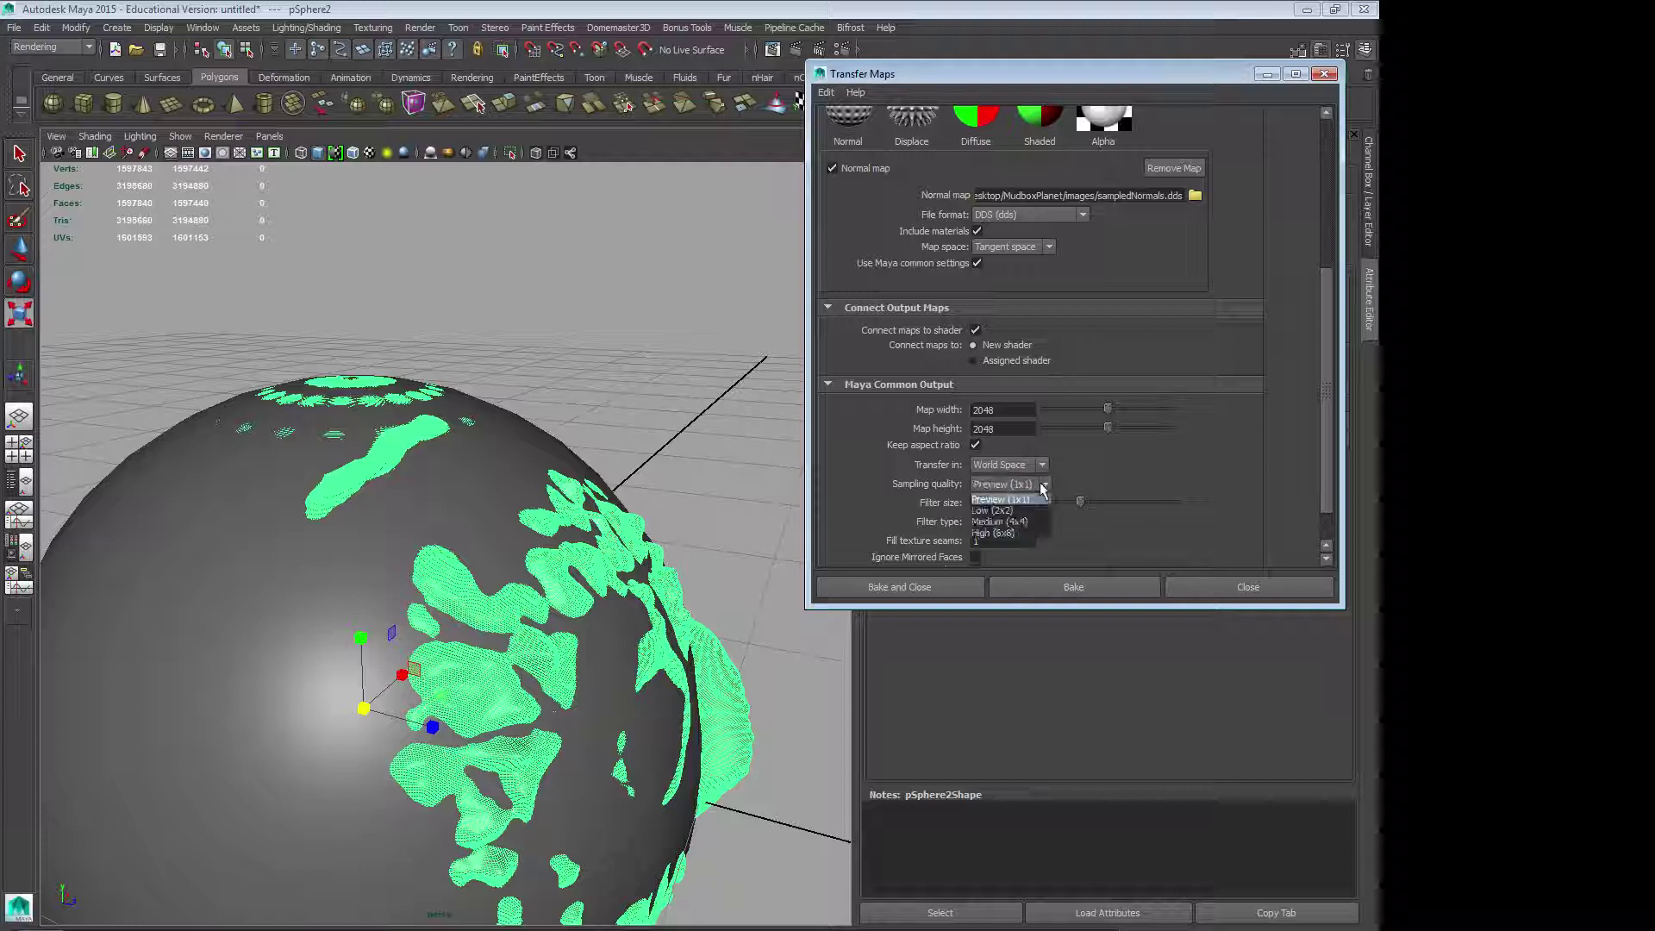
left_click(1028, 503)
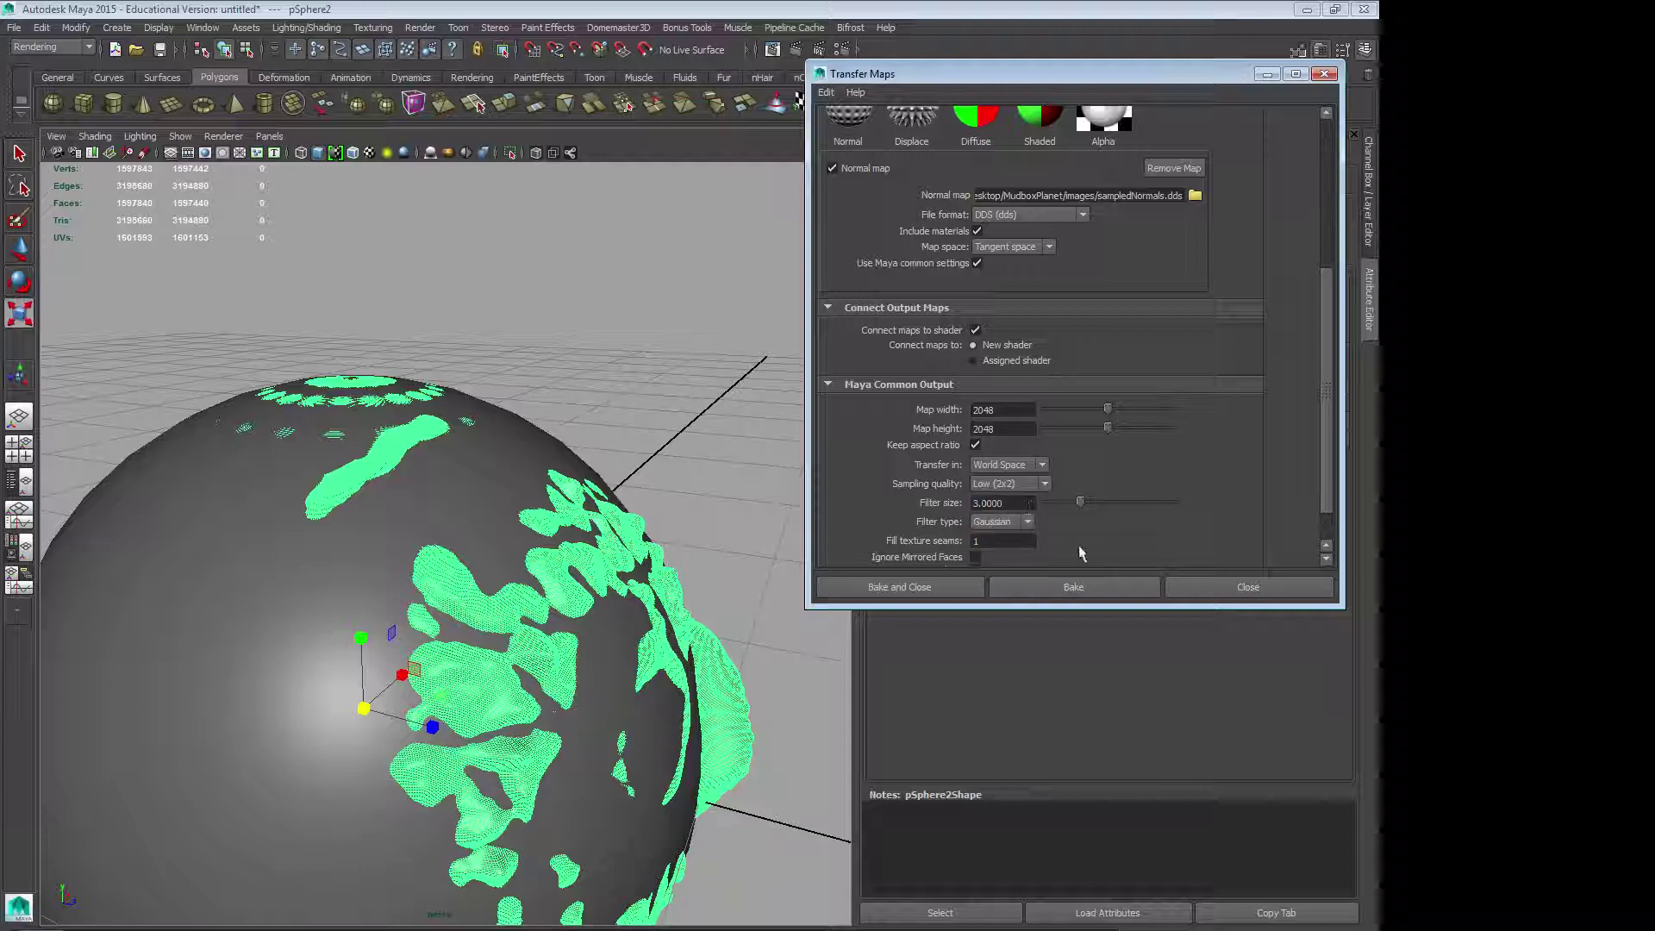
scroll(1089, 539, "down", 2)
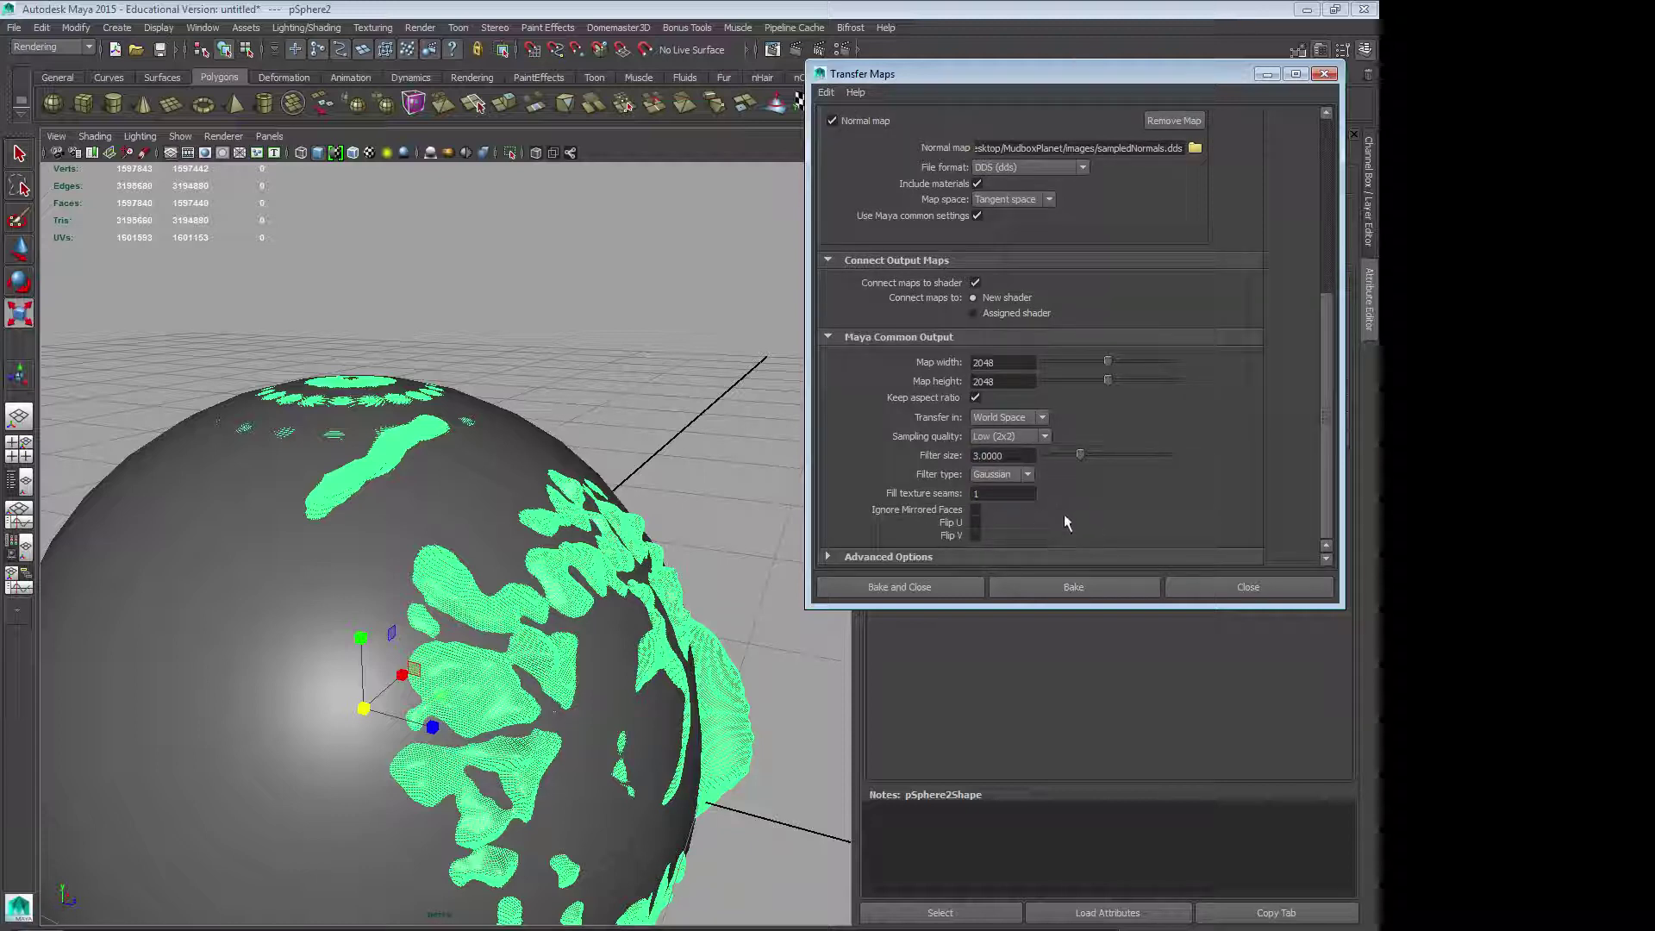
left_click(907, 589)
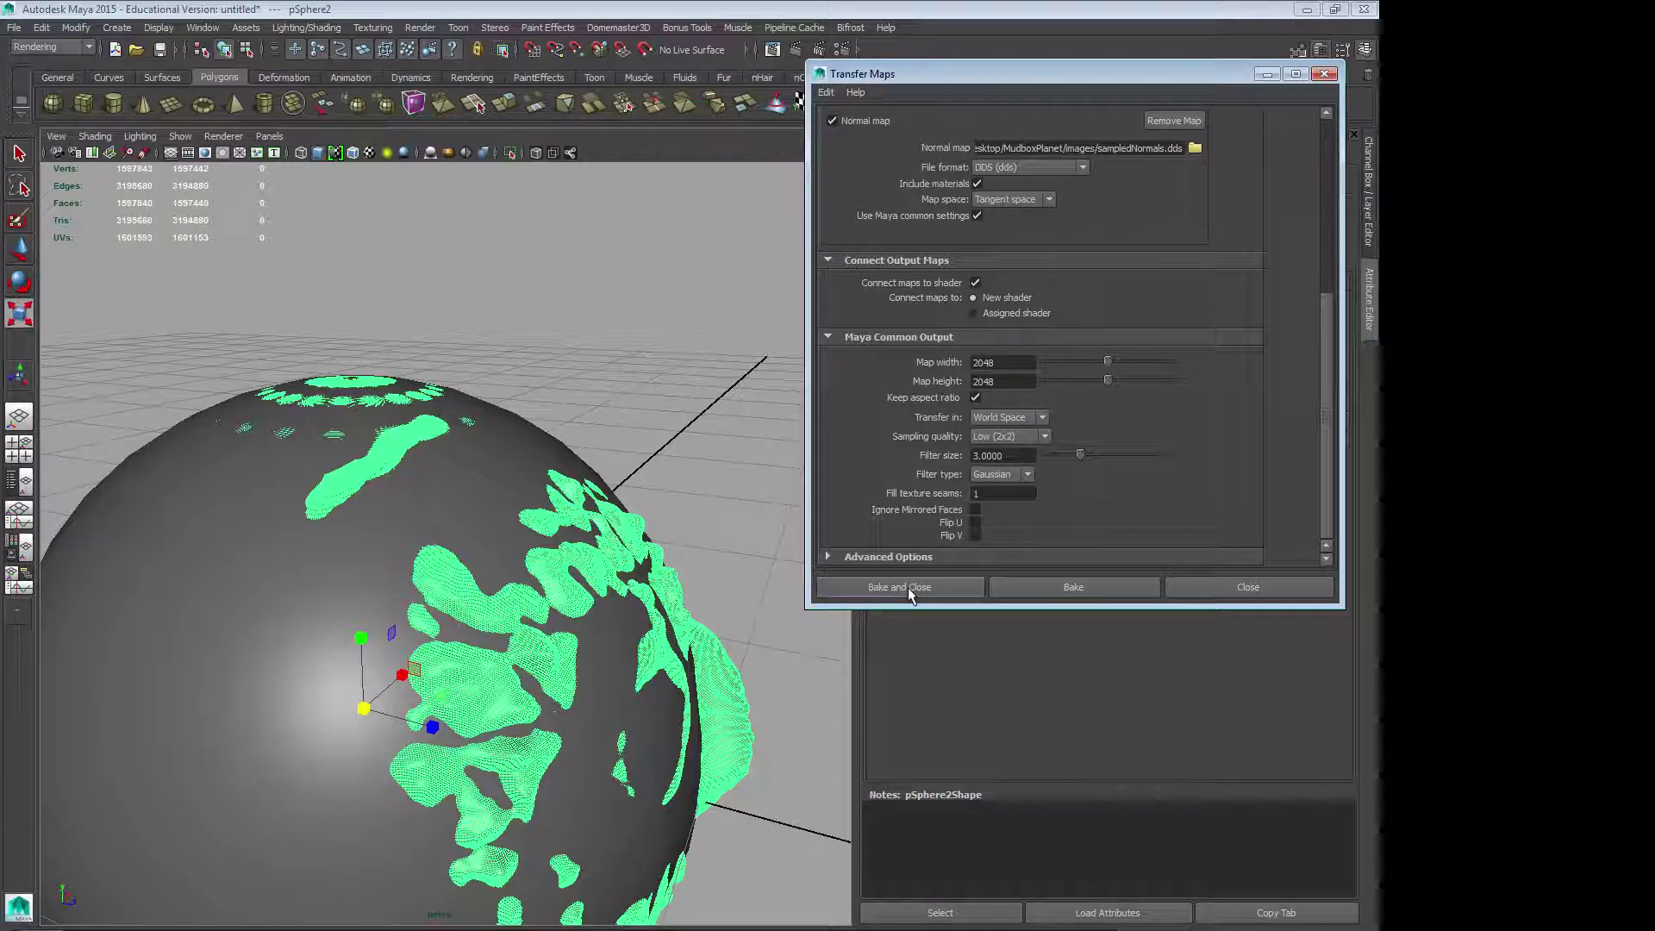
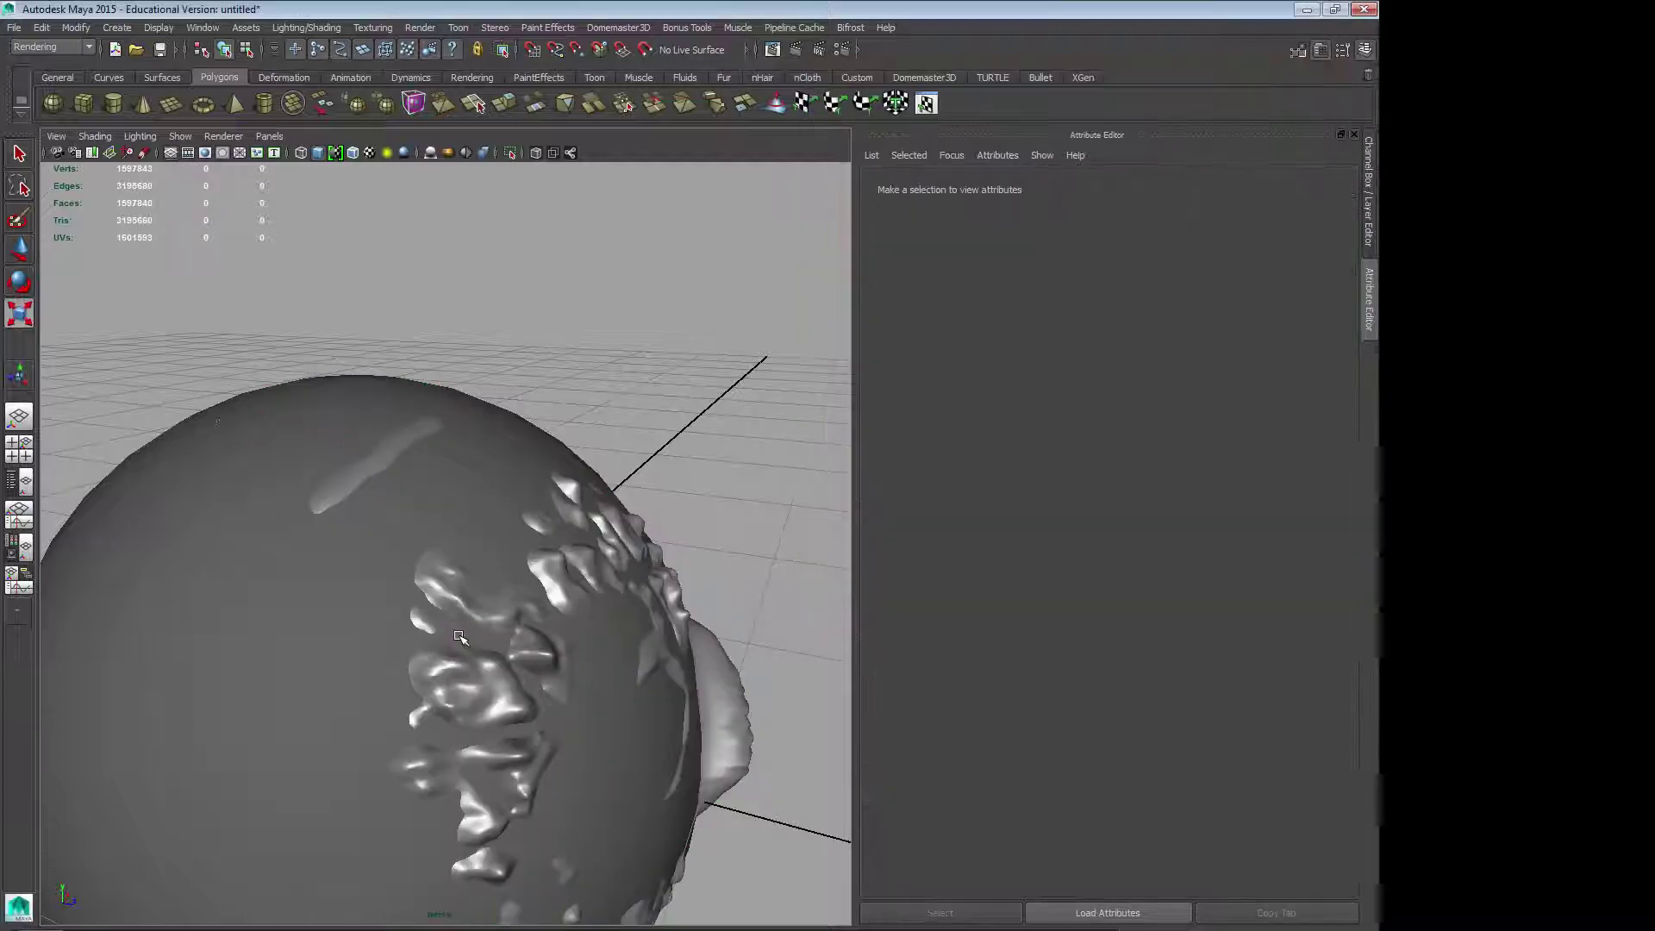
Step: Hide the sculpted pSphere2 and select the low-poly sphere beneath it
left_click(724, 711)
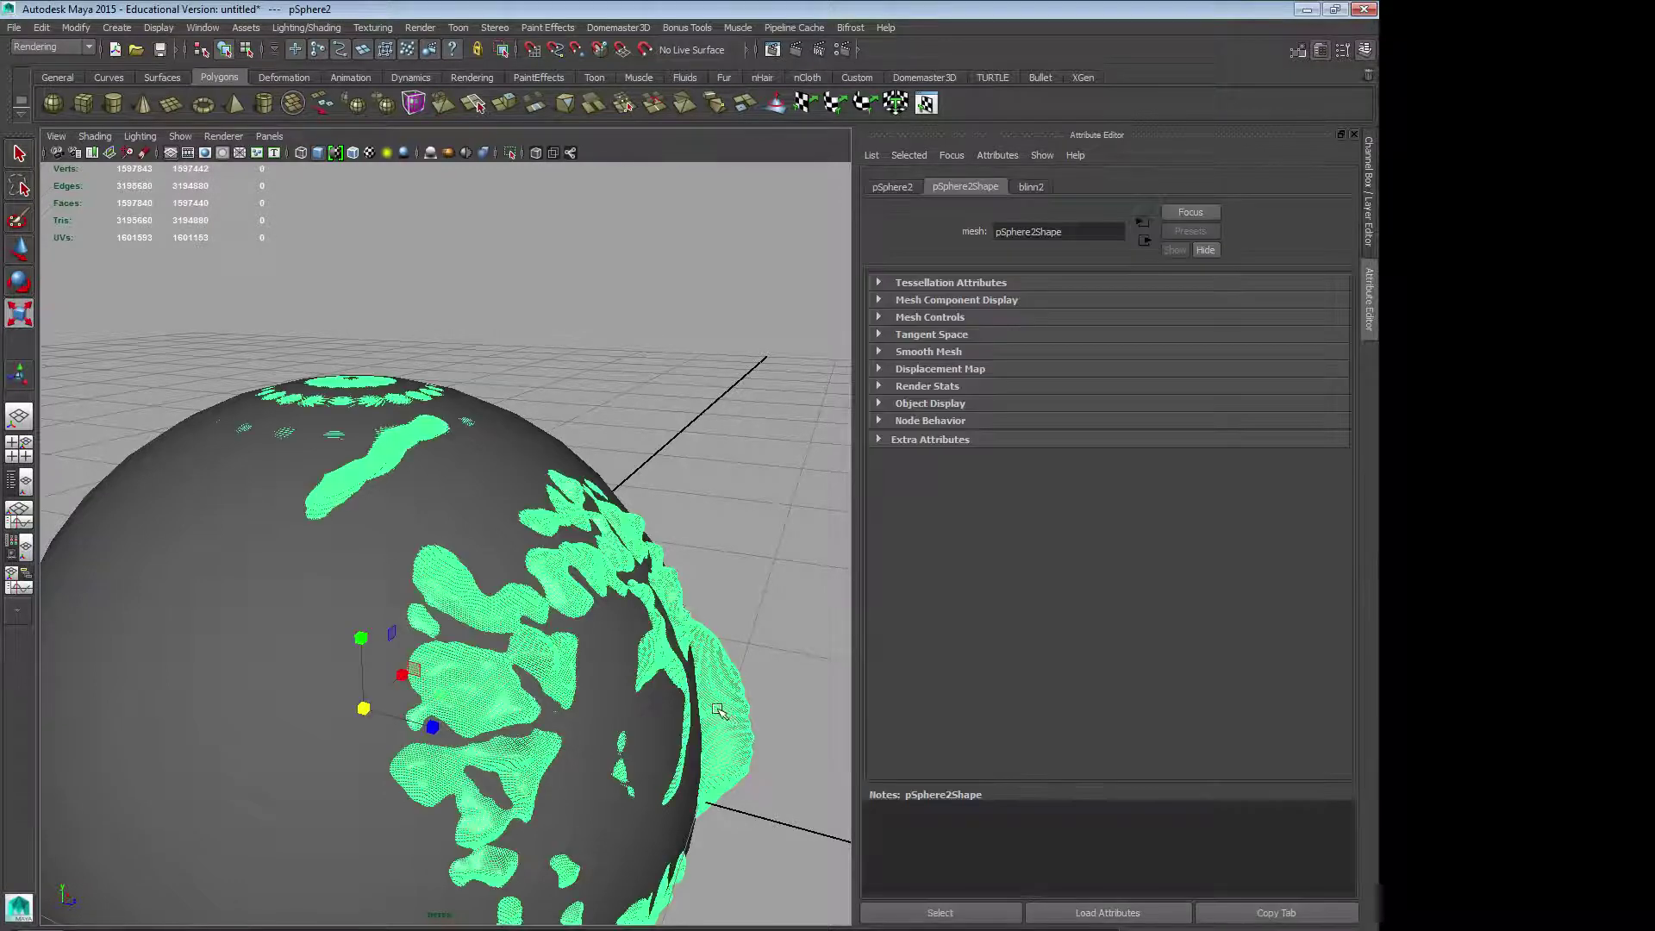
key("ctrl+h")
left_click(583, 640)
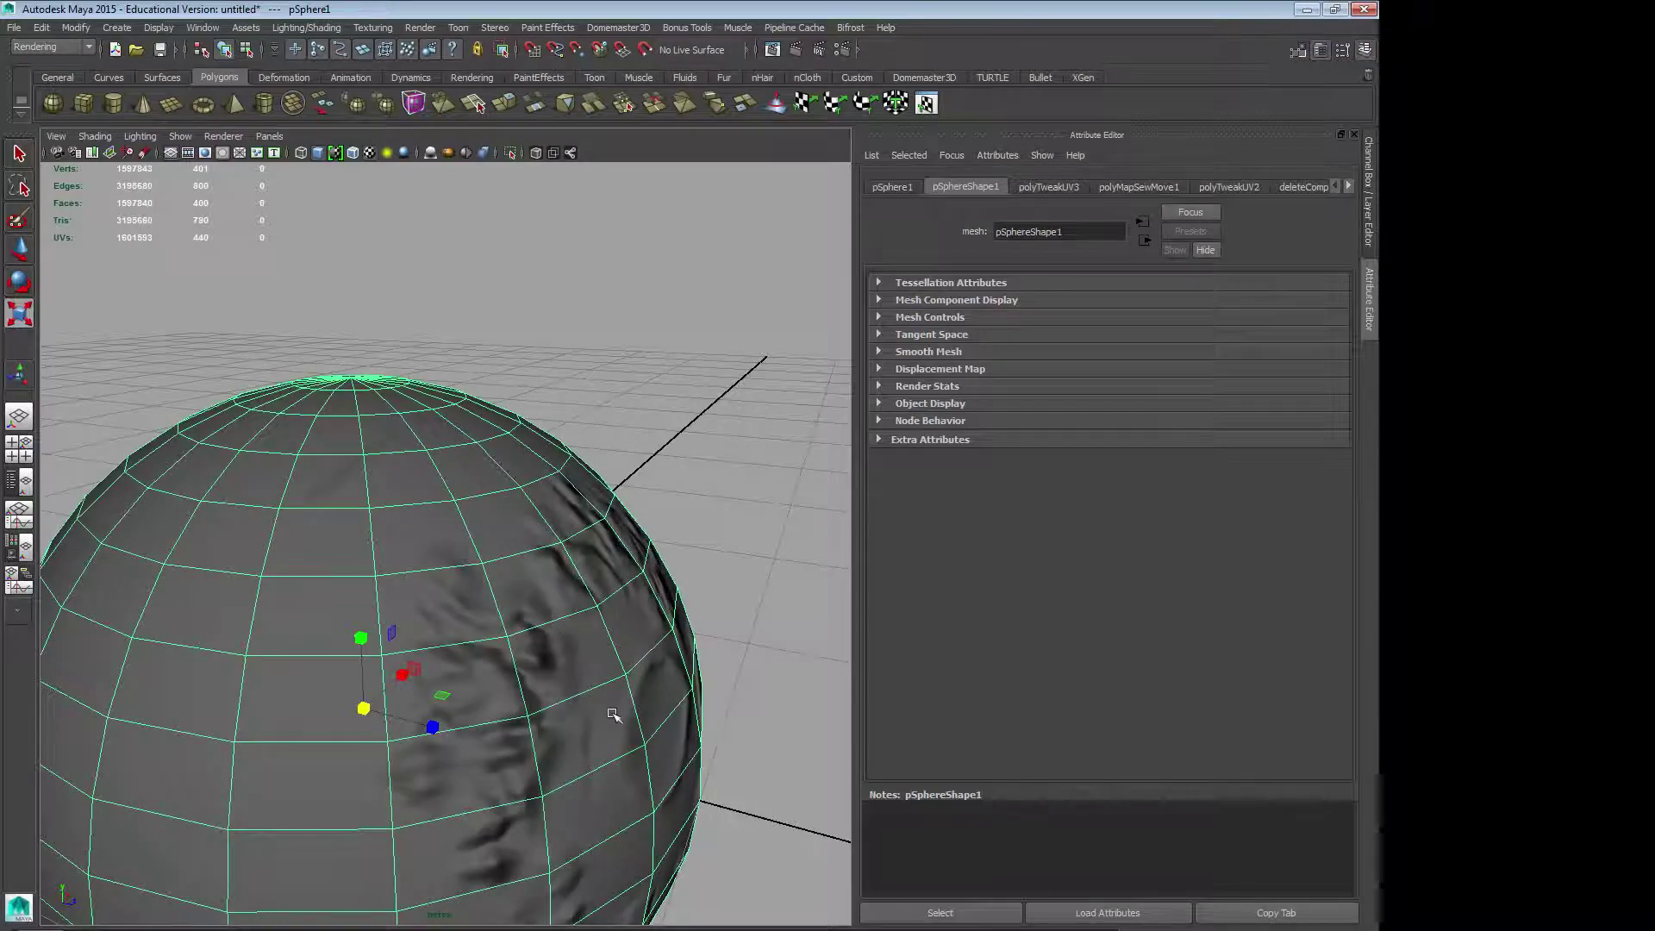
Step: Examine the baked normal map on the low-poly sphere from several sides, both selected and deselected
mouse_move(617, 717)
left_mouse_down("alt")
mouse_move(428, 697)
mouse_move(432, 653)
mouse_move(523, 621)
mouse_move(535, 657)
mouse_move(613, 724)
left_mouse_up("alt")
right_click_drag(612, 724, 255, 617, "alt")
left_click_drag(255, 617, 302, 640, "alt")
left_click(591, 515)
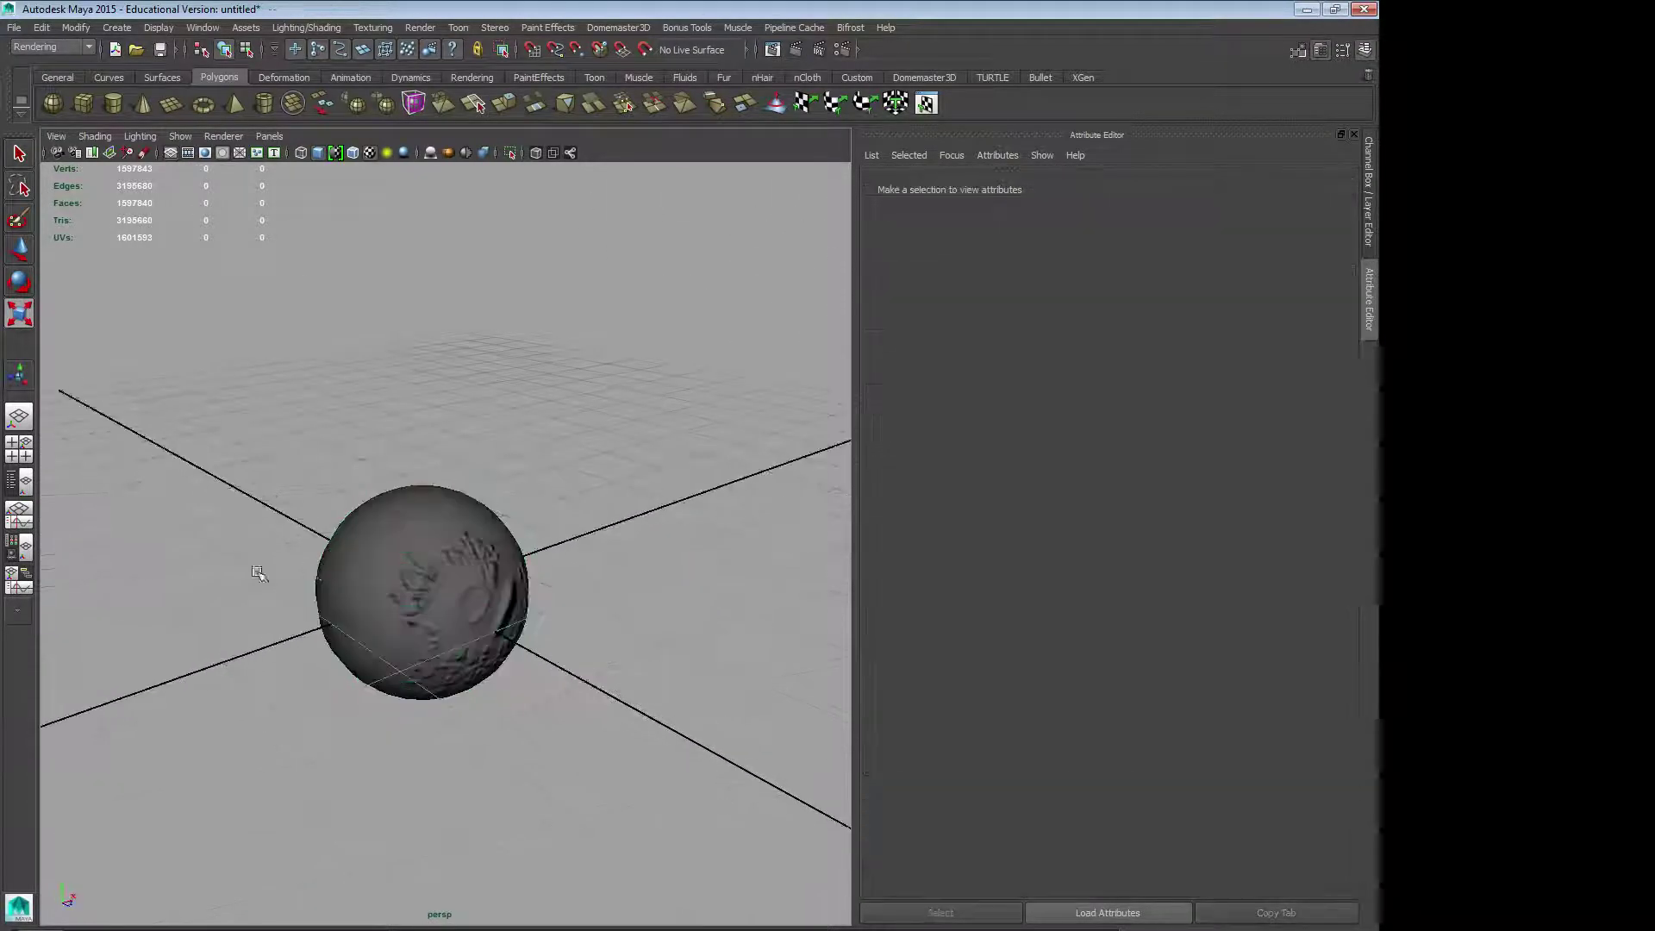
right_click_drag(260, 575, 449, 672, "alt")
left_click_drag(449, 672, 405, 600, "alt")
left_click(368, 607)
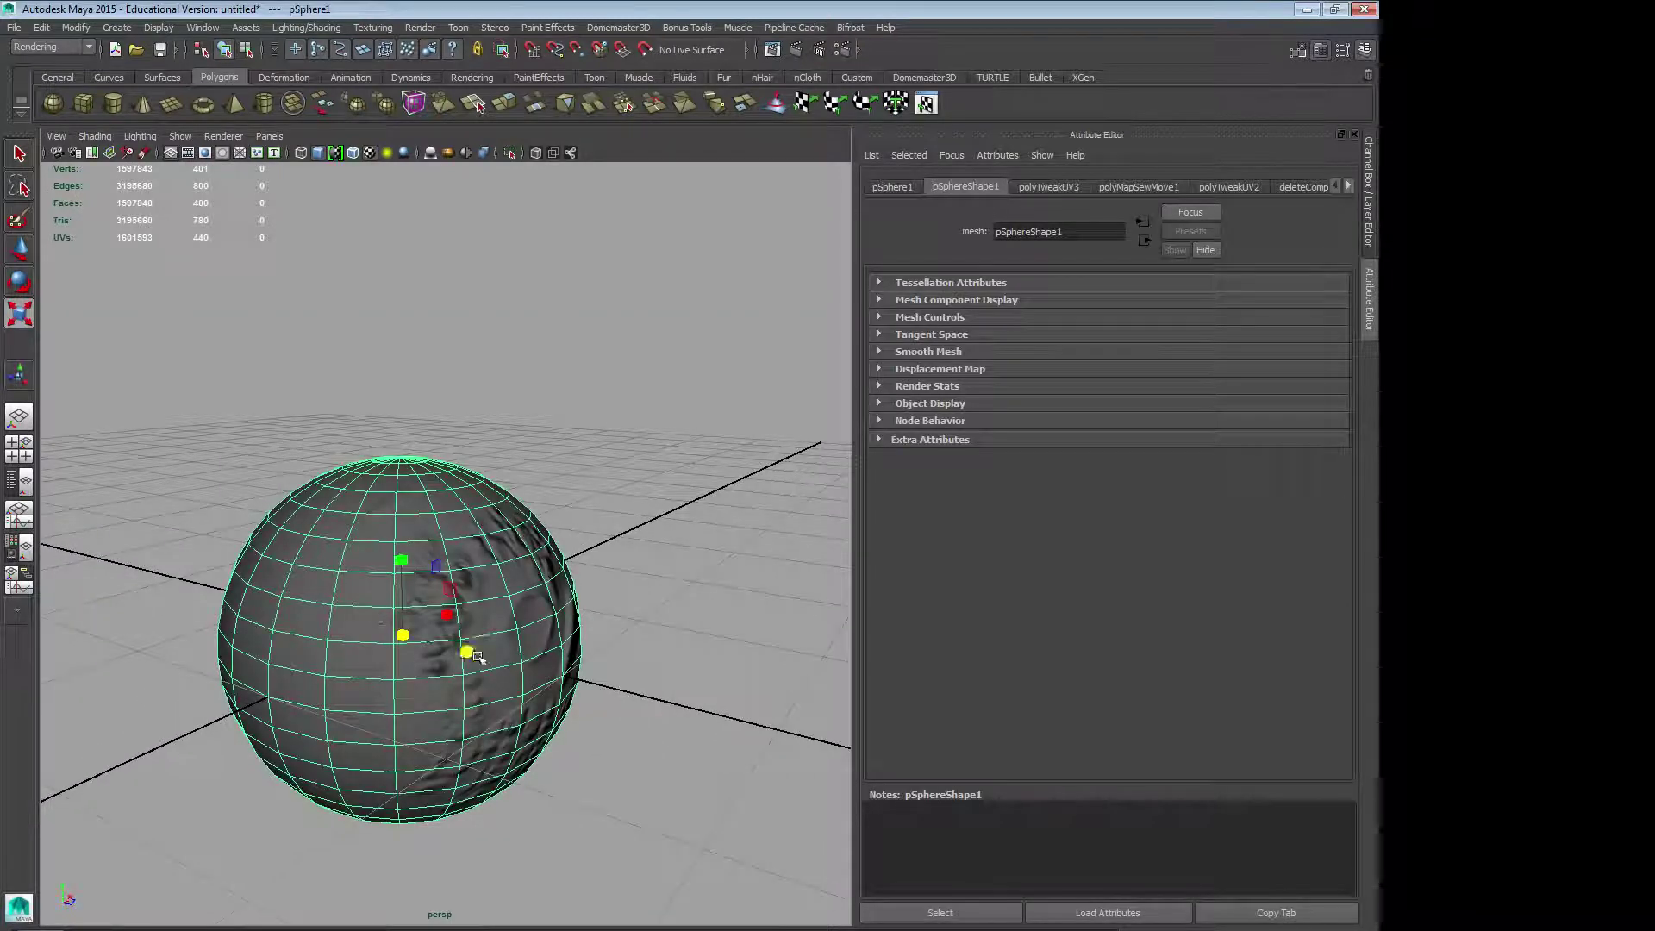
left_click_drag(470, 654, 403, 634, "alt")
left_click(742, 565)
left_click_drag(649, 651, 462, 593, "alt")
left_click(498, 605)
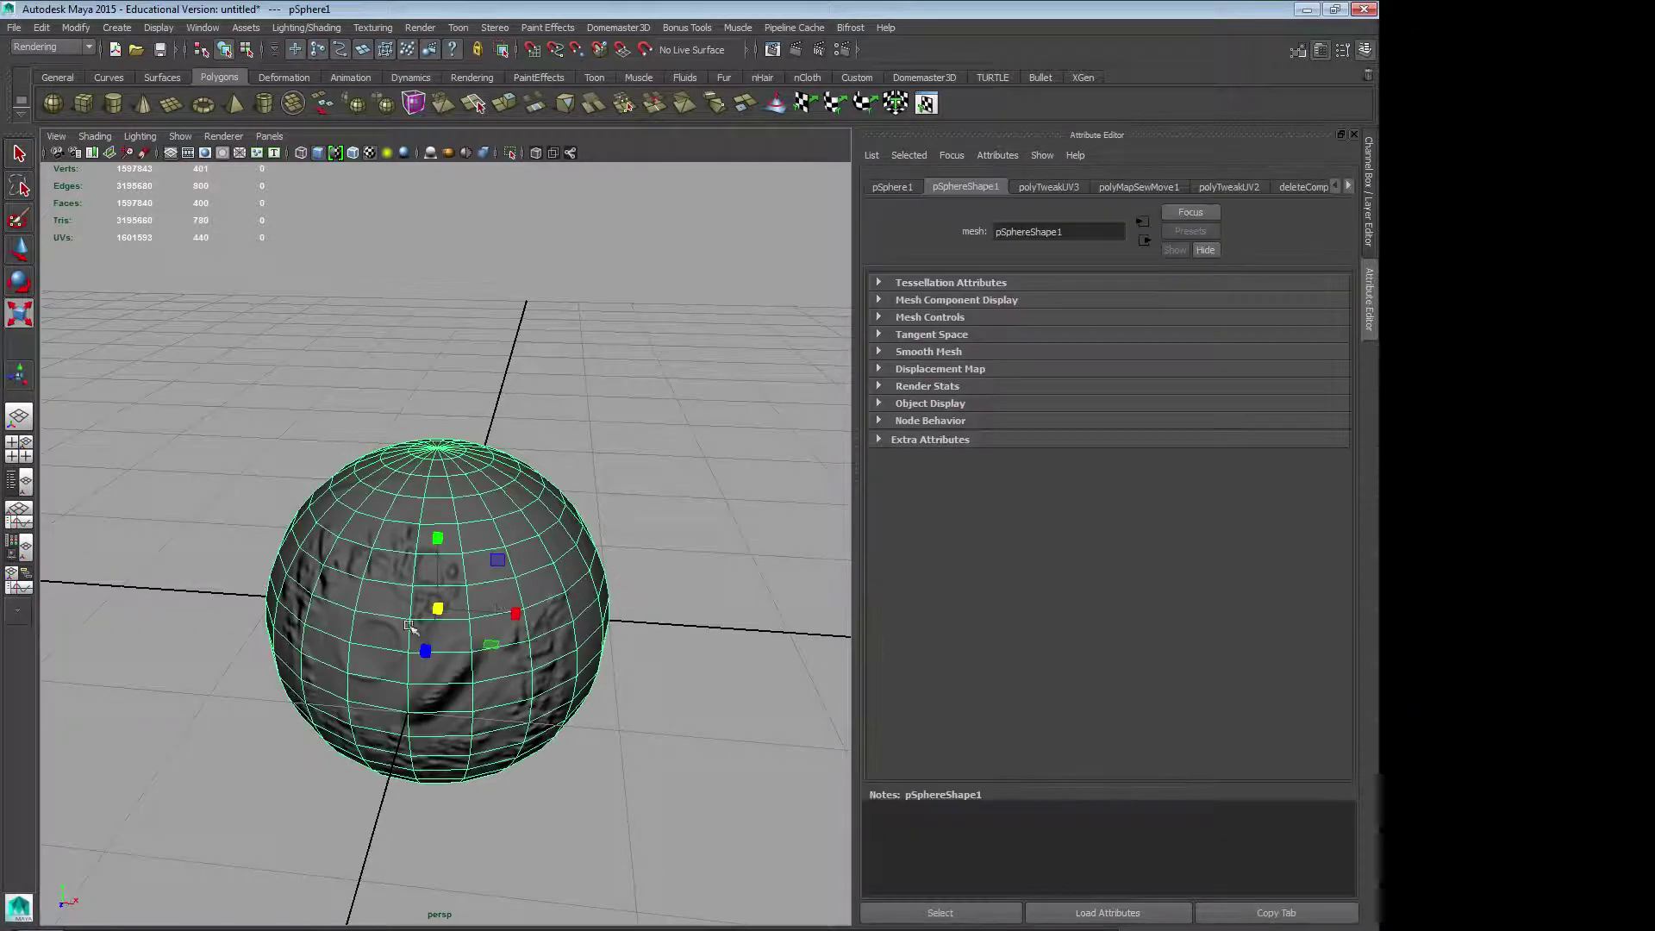
Step: Show the Outliner beside the perspective view, hide pSphere1 and unhide the sculpted pSphere2
left_click(19, 483)
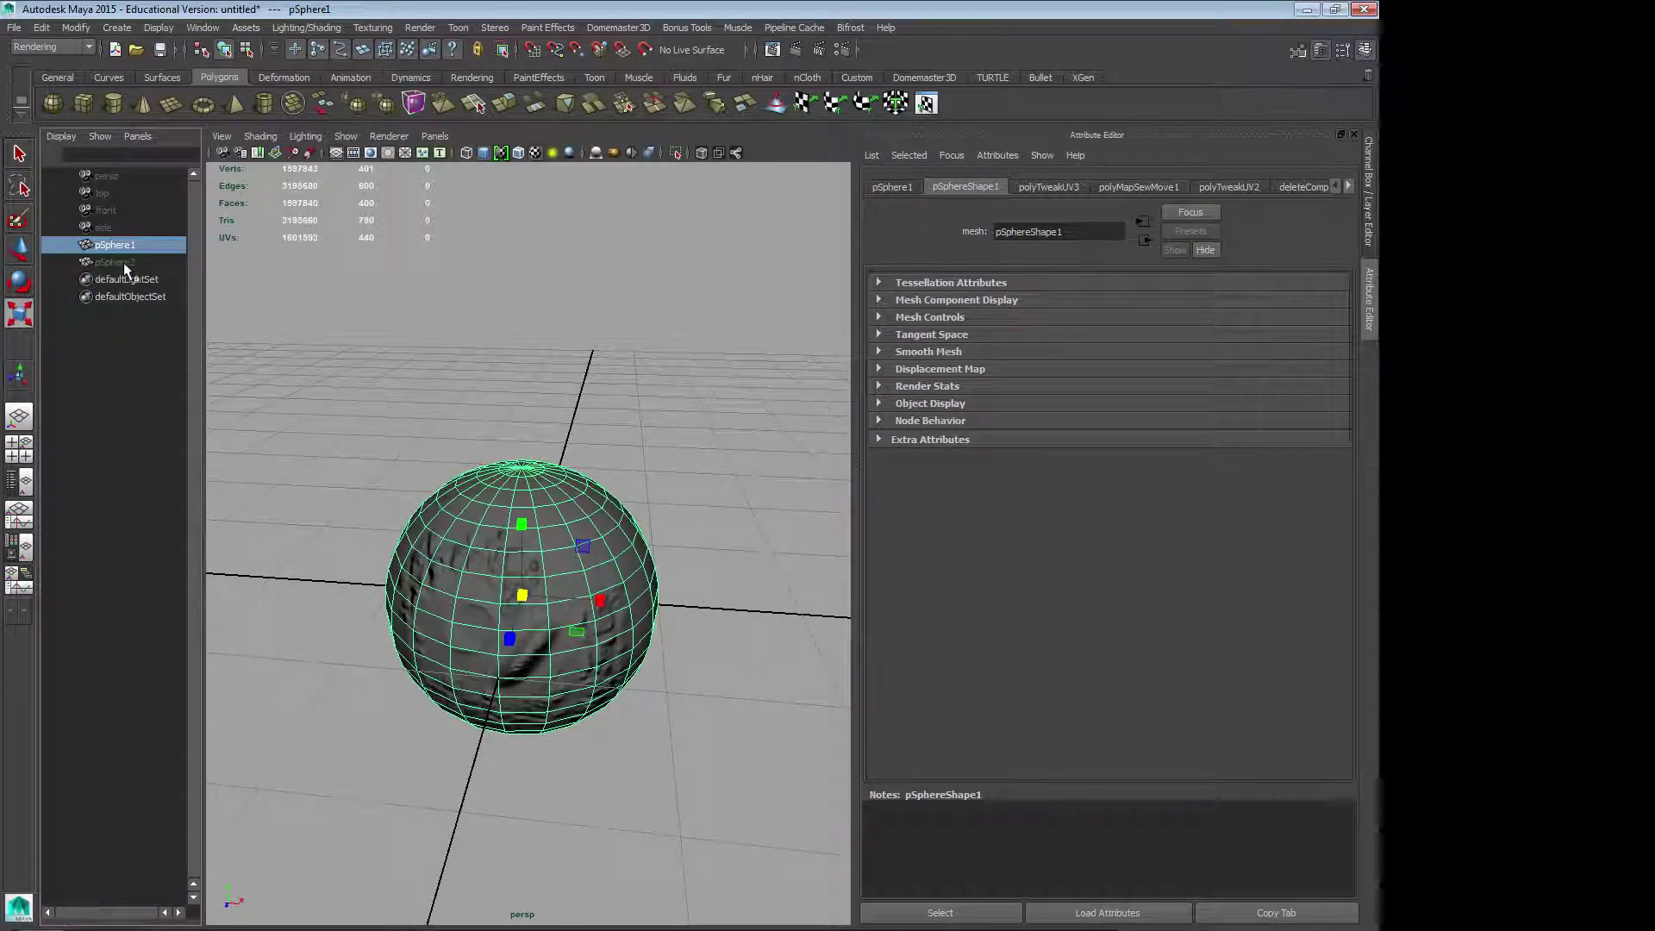
key("ctrl+h")
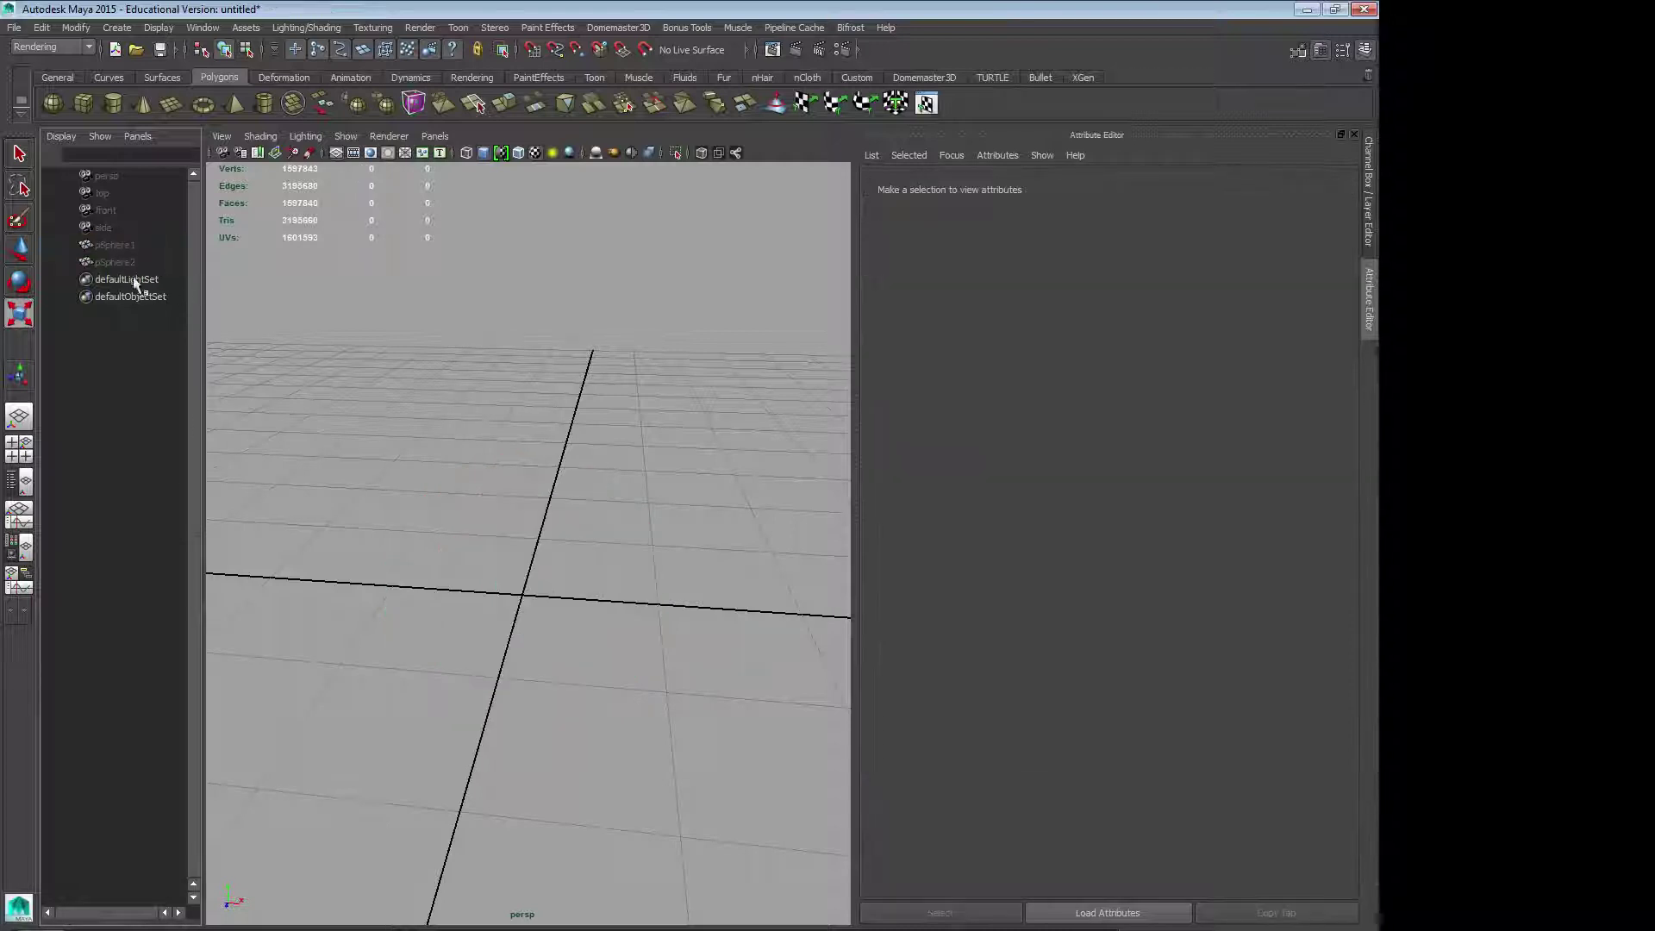
left_click(123, 264)
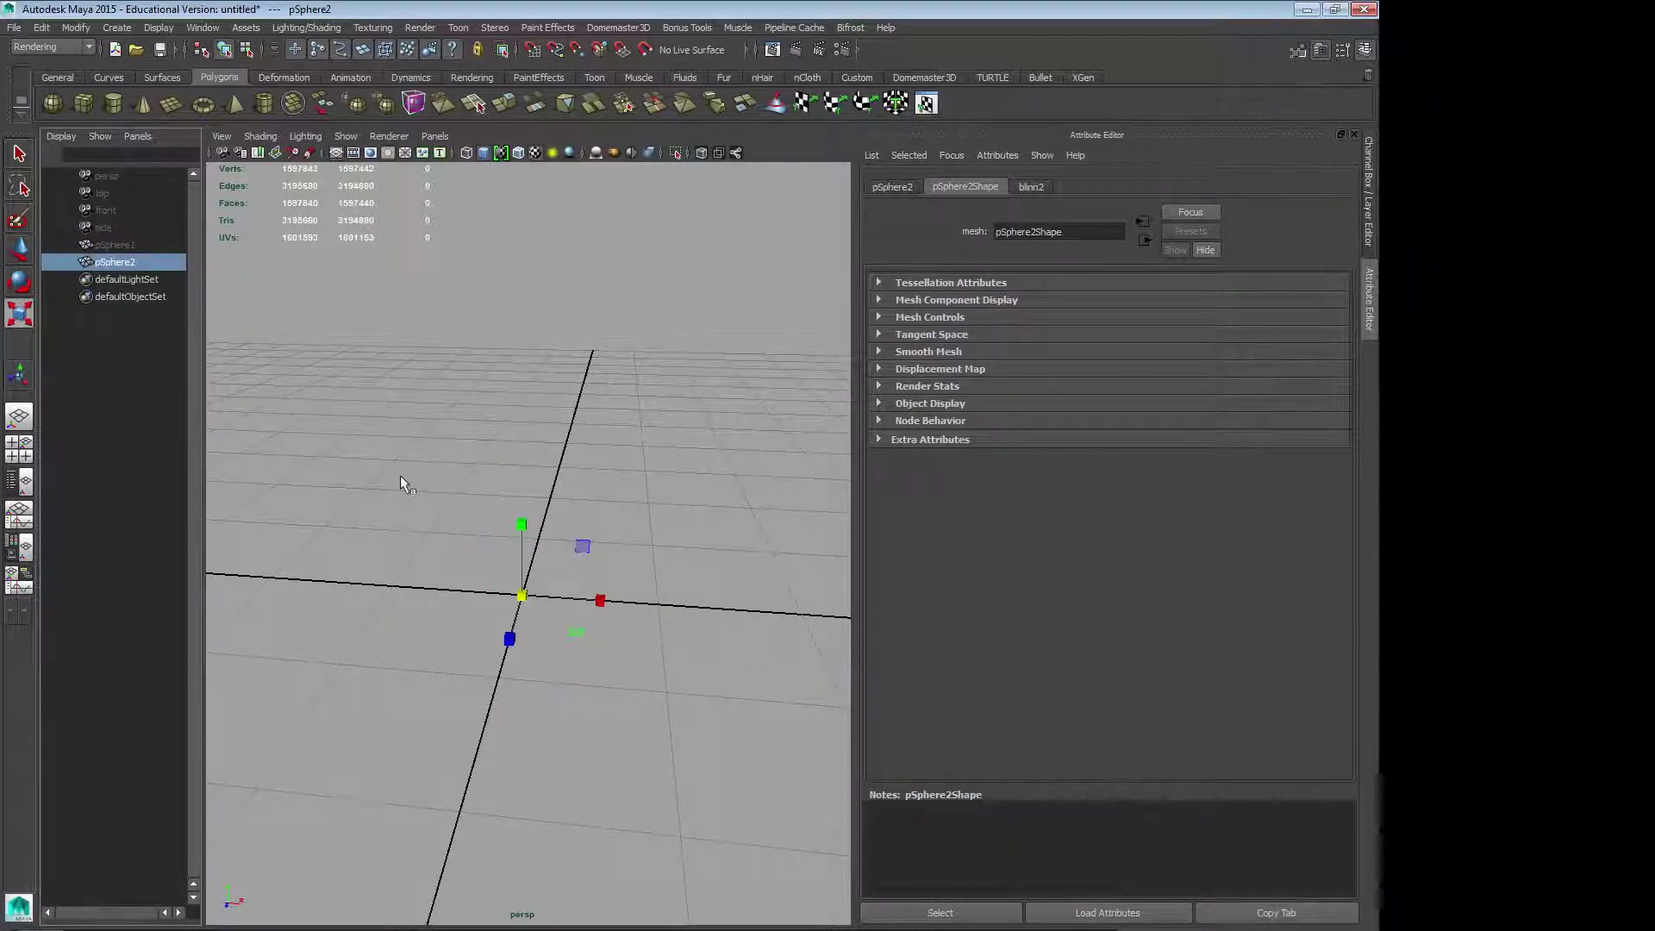
key("shift+h")
Step: Examine the textured high-poly pSphere2 from several sides to compare its sculpted silhouette and wireframe density
left_click_drag(514, 608, 718, 500, "alt")
left_click(719, 502)
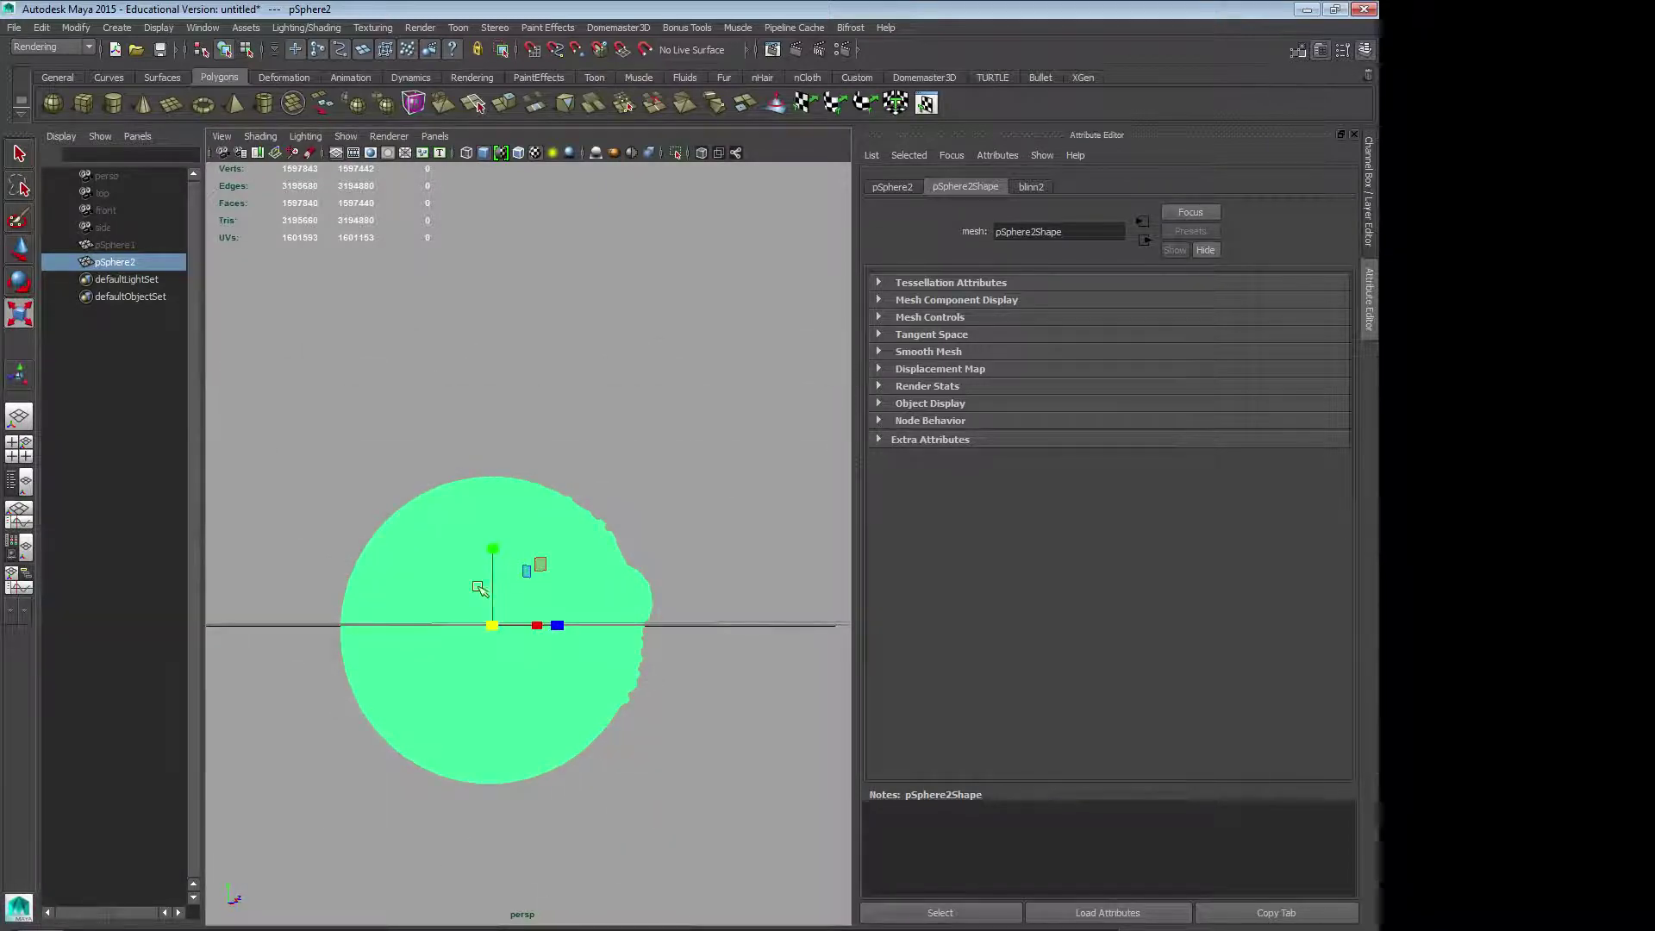
right_click_drag(479, 587, 661, 621, "alt")
mouse_move(661, 622)
left_mouse_down("alt")
mouse_move(609, 646)
mouse_move(622, 629)
left_mouse_up("alt")
right_click_drag(724, 608, 628, 620, "alt")
left_click_drag(507, 612, 467, 632, "alt")
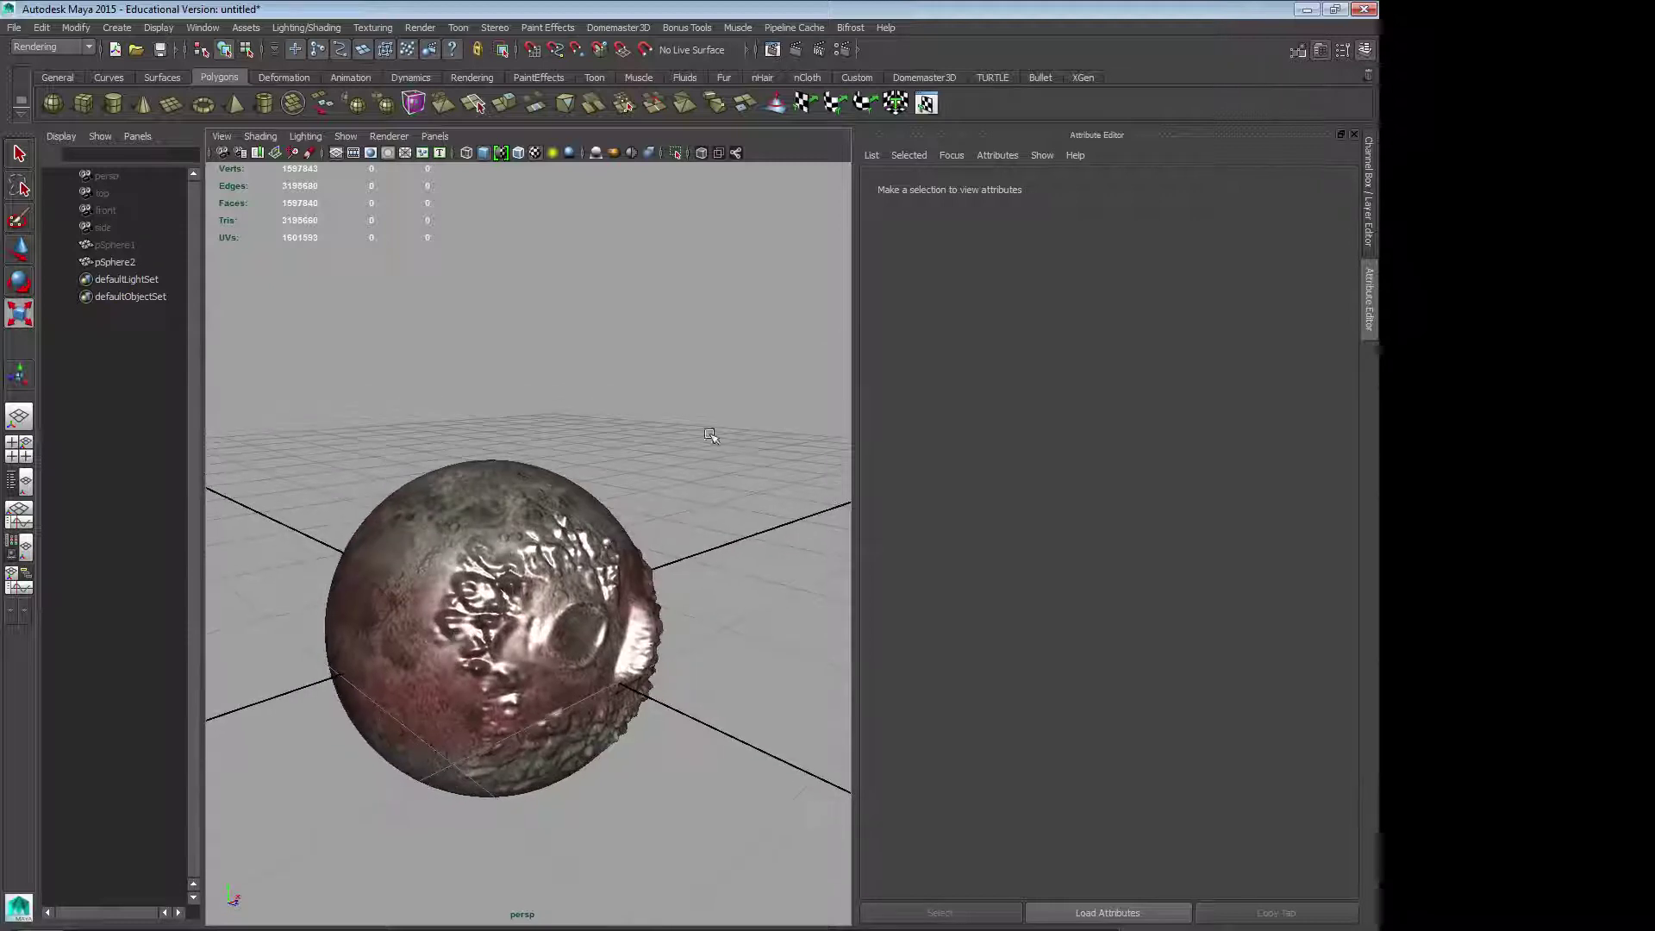
right_click_drag(408, 558, 465, 565, "alt")
left_click_drag(465, 565, 625, 499, "alt")
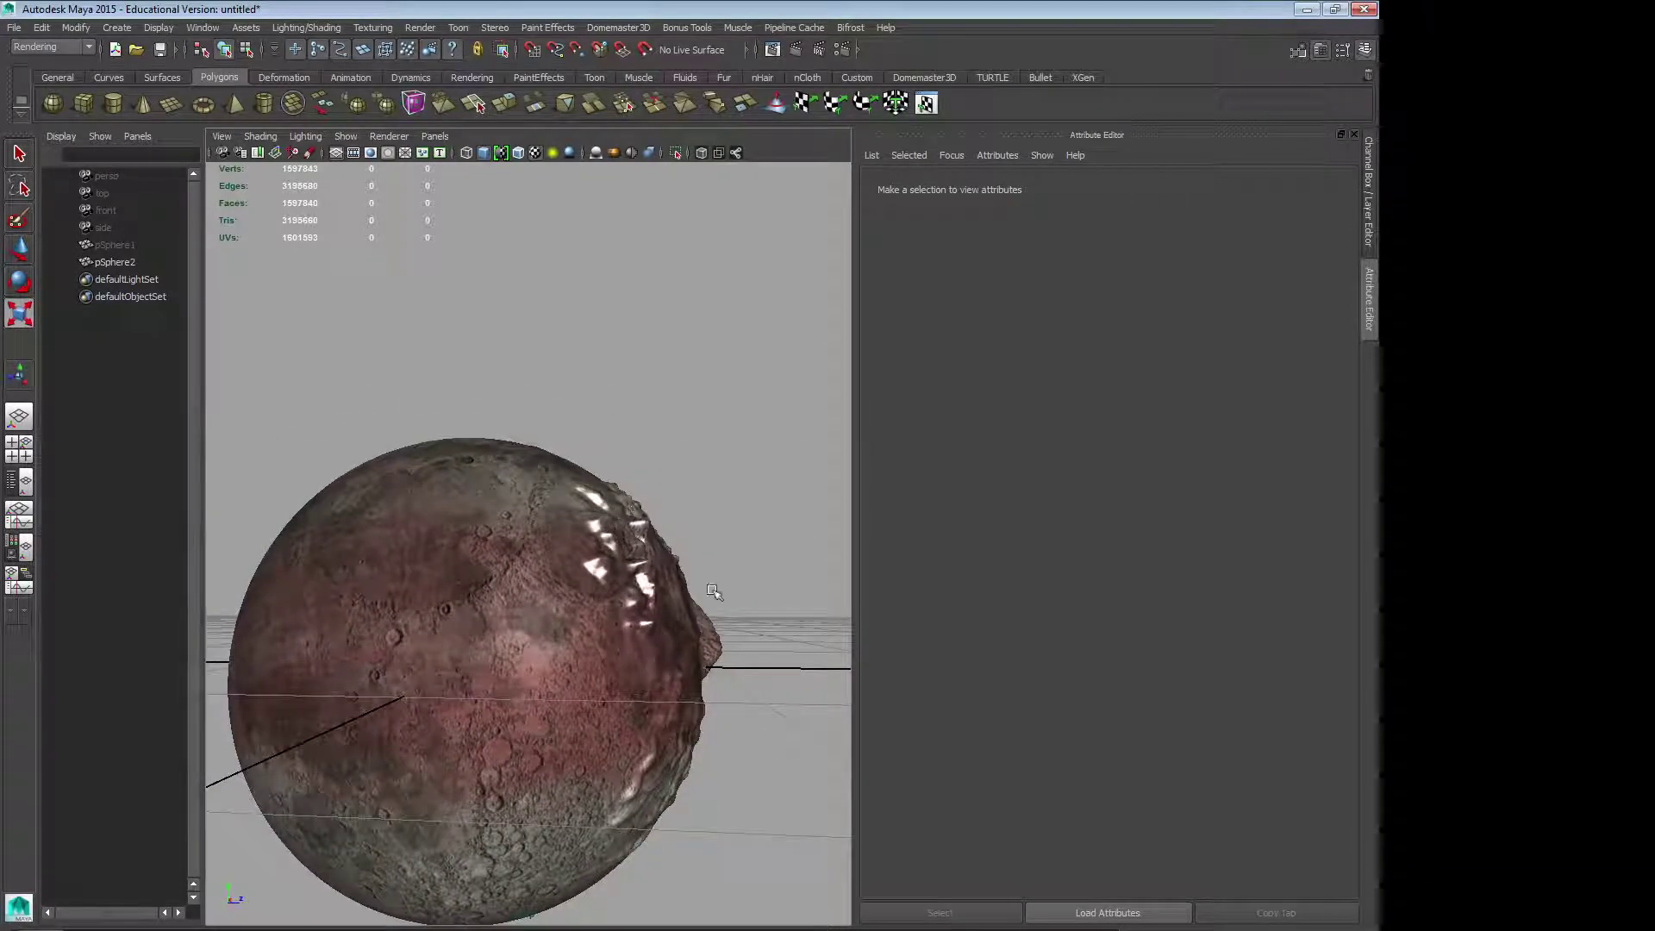
left_click(557, 566)
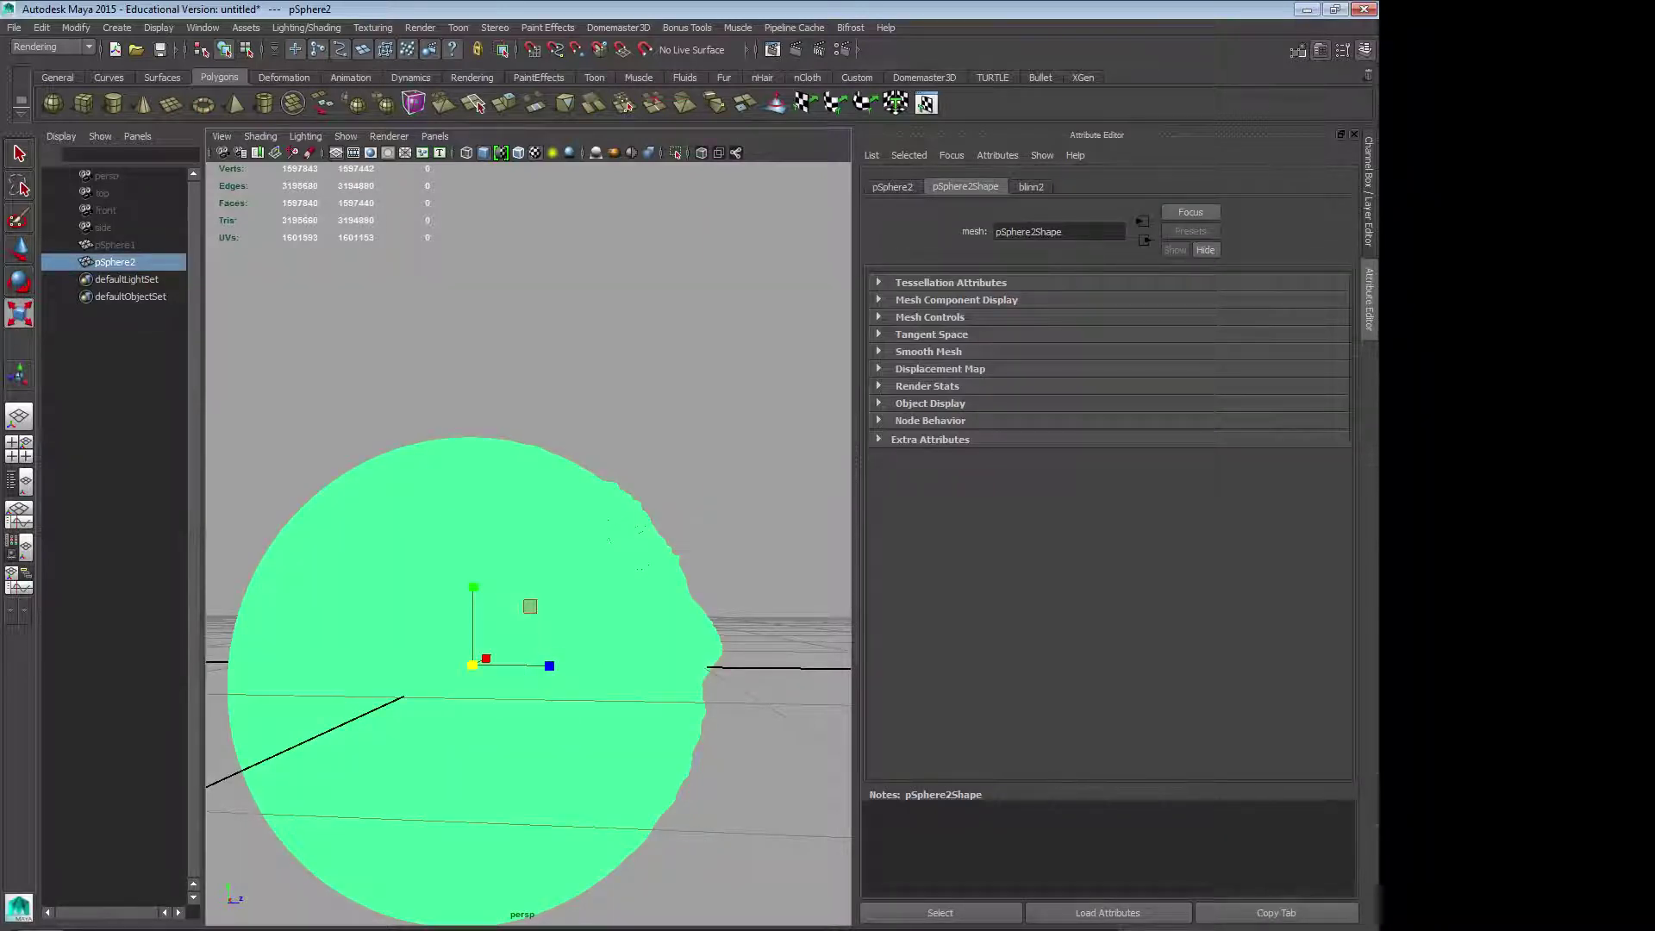
Step: Switch to Mudbox and compare the planet's detail at lower subdivision levels, ending at level 6
key("alt+Tab")
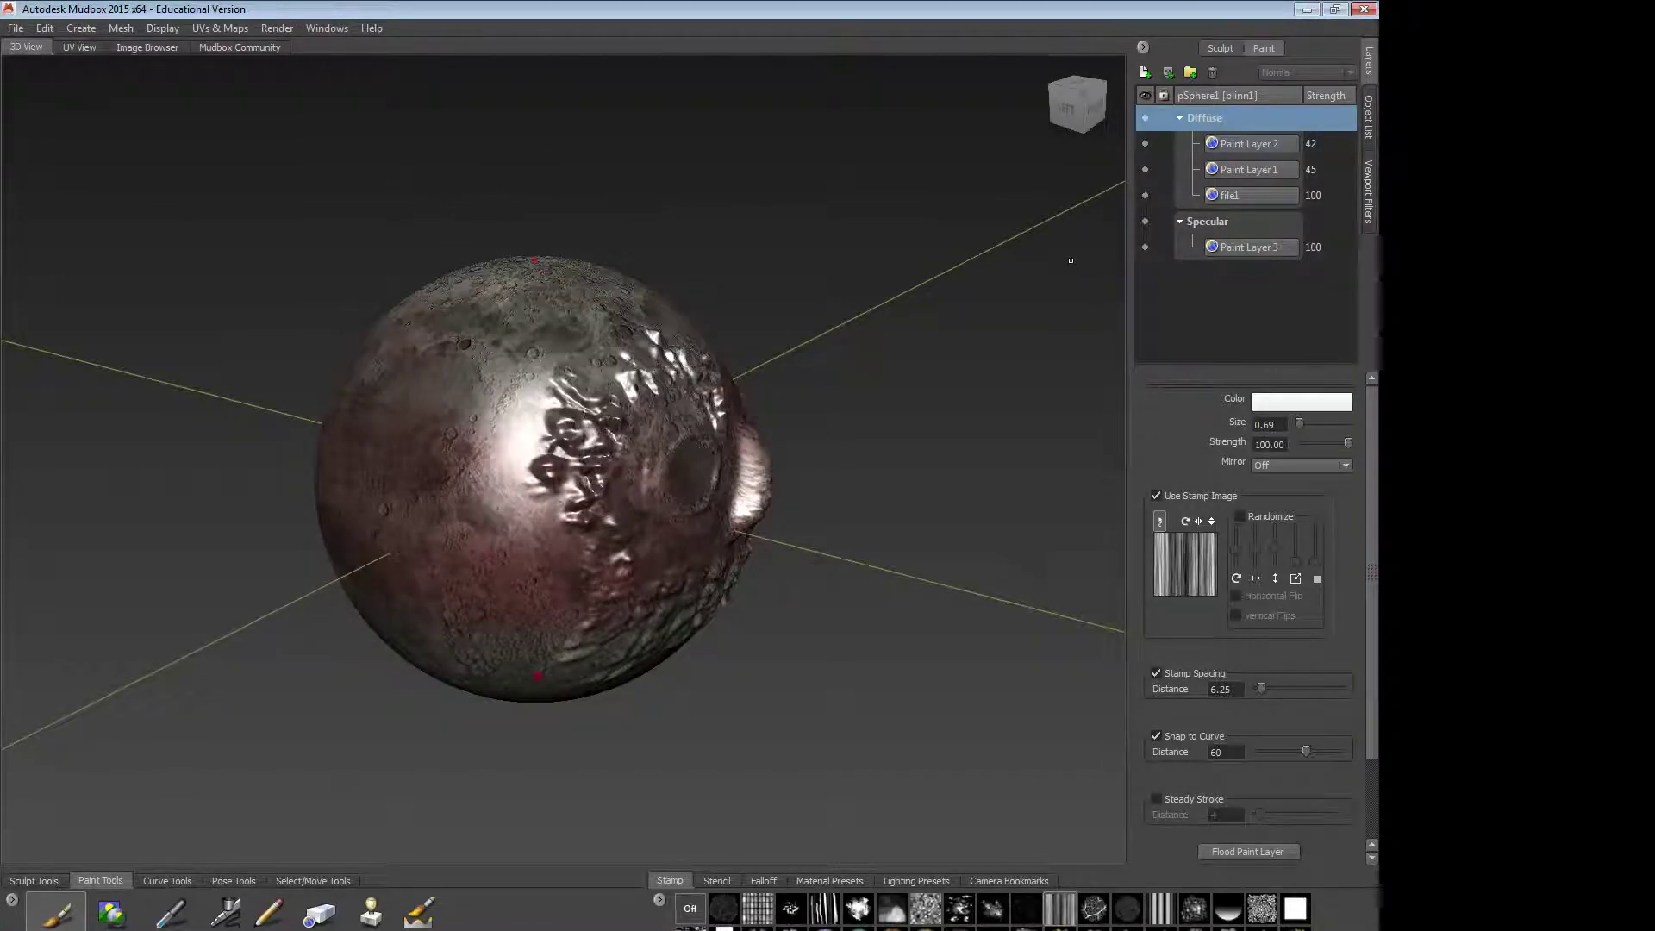
key("Page_Down")
key("Page_Down")
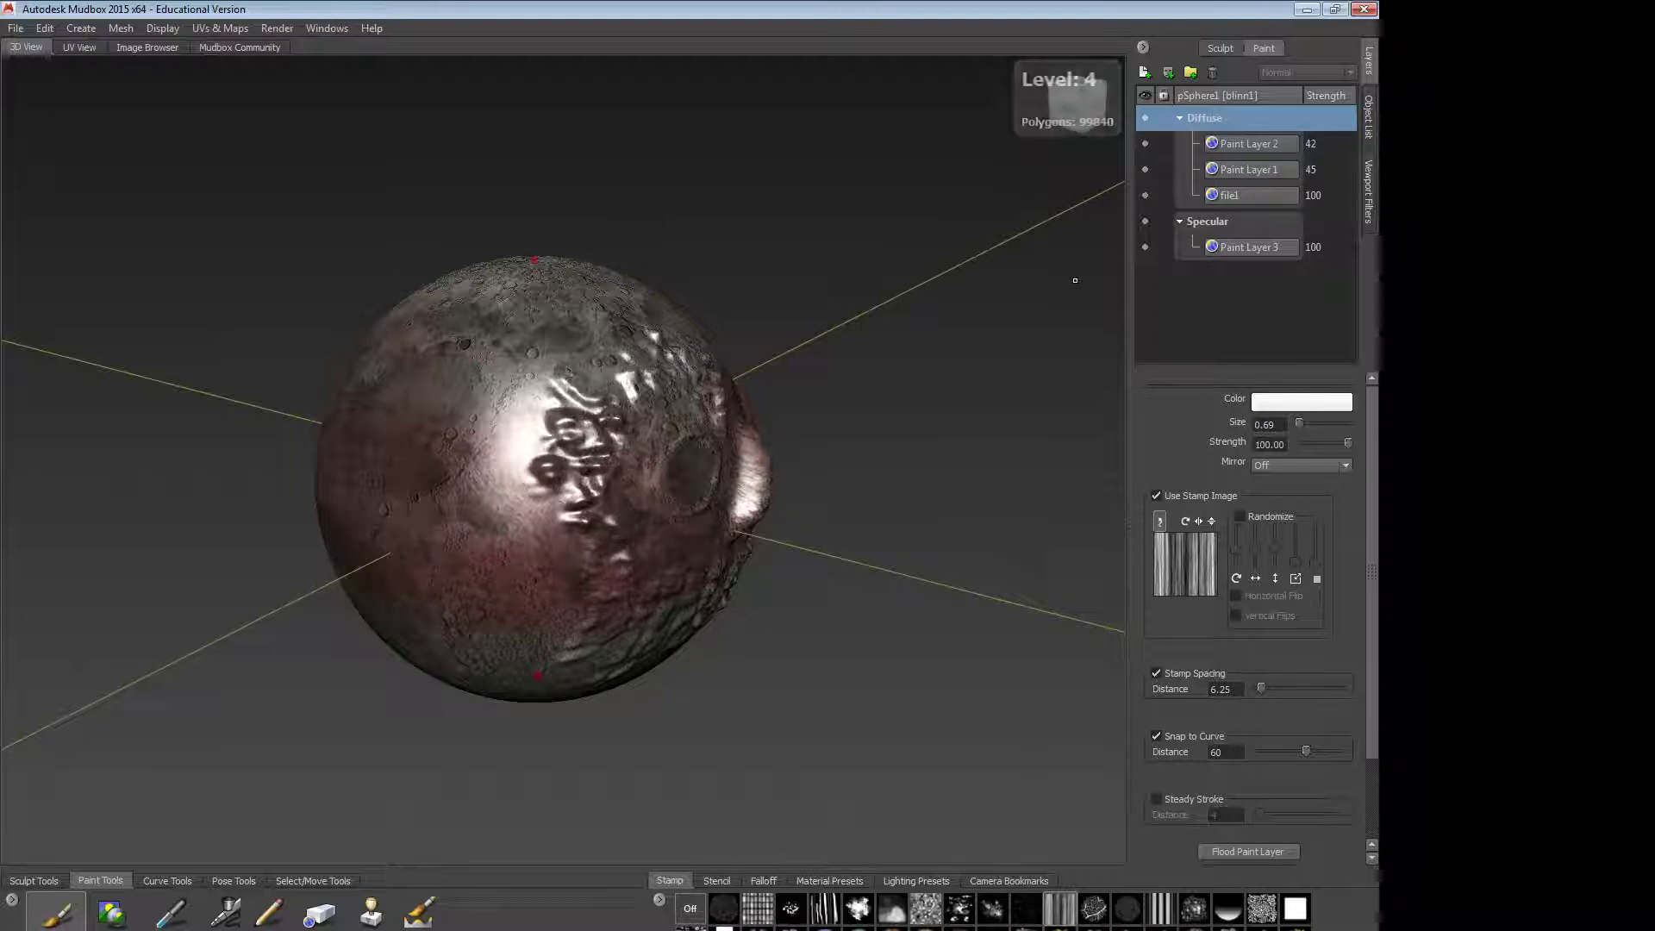
key("Page_Up")
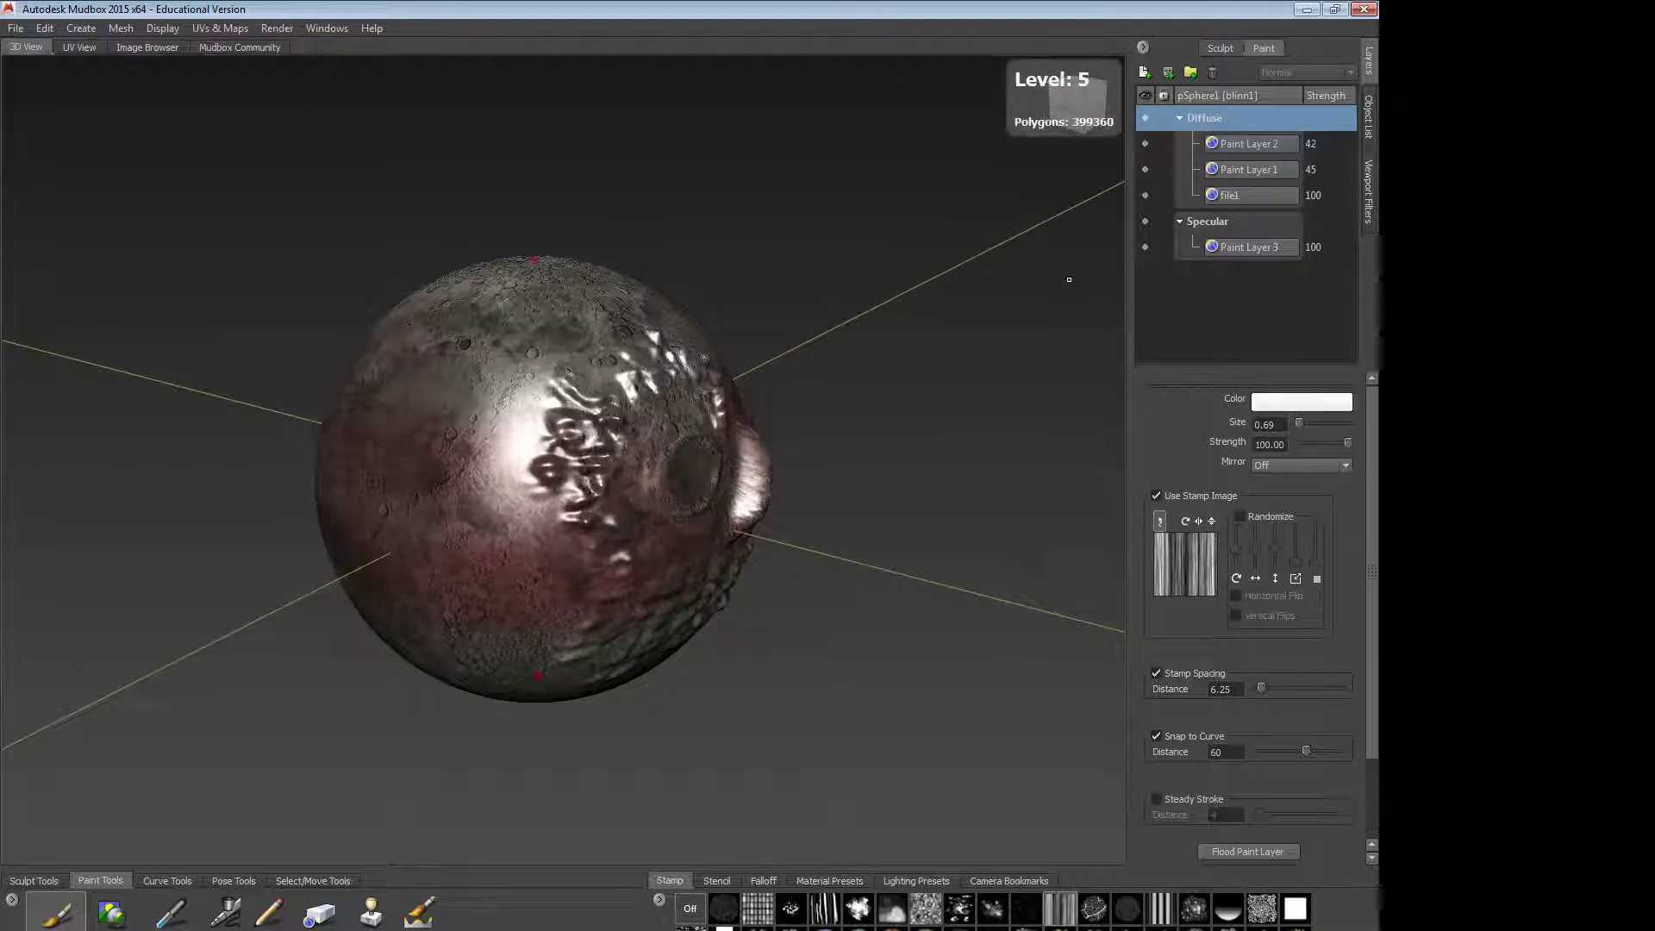
key("Page_Down")
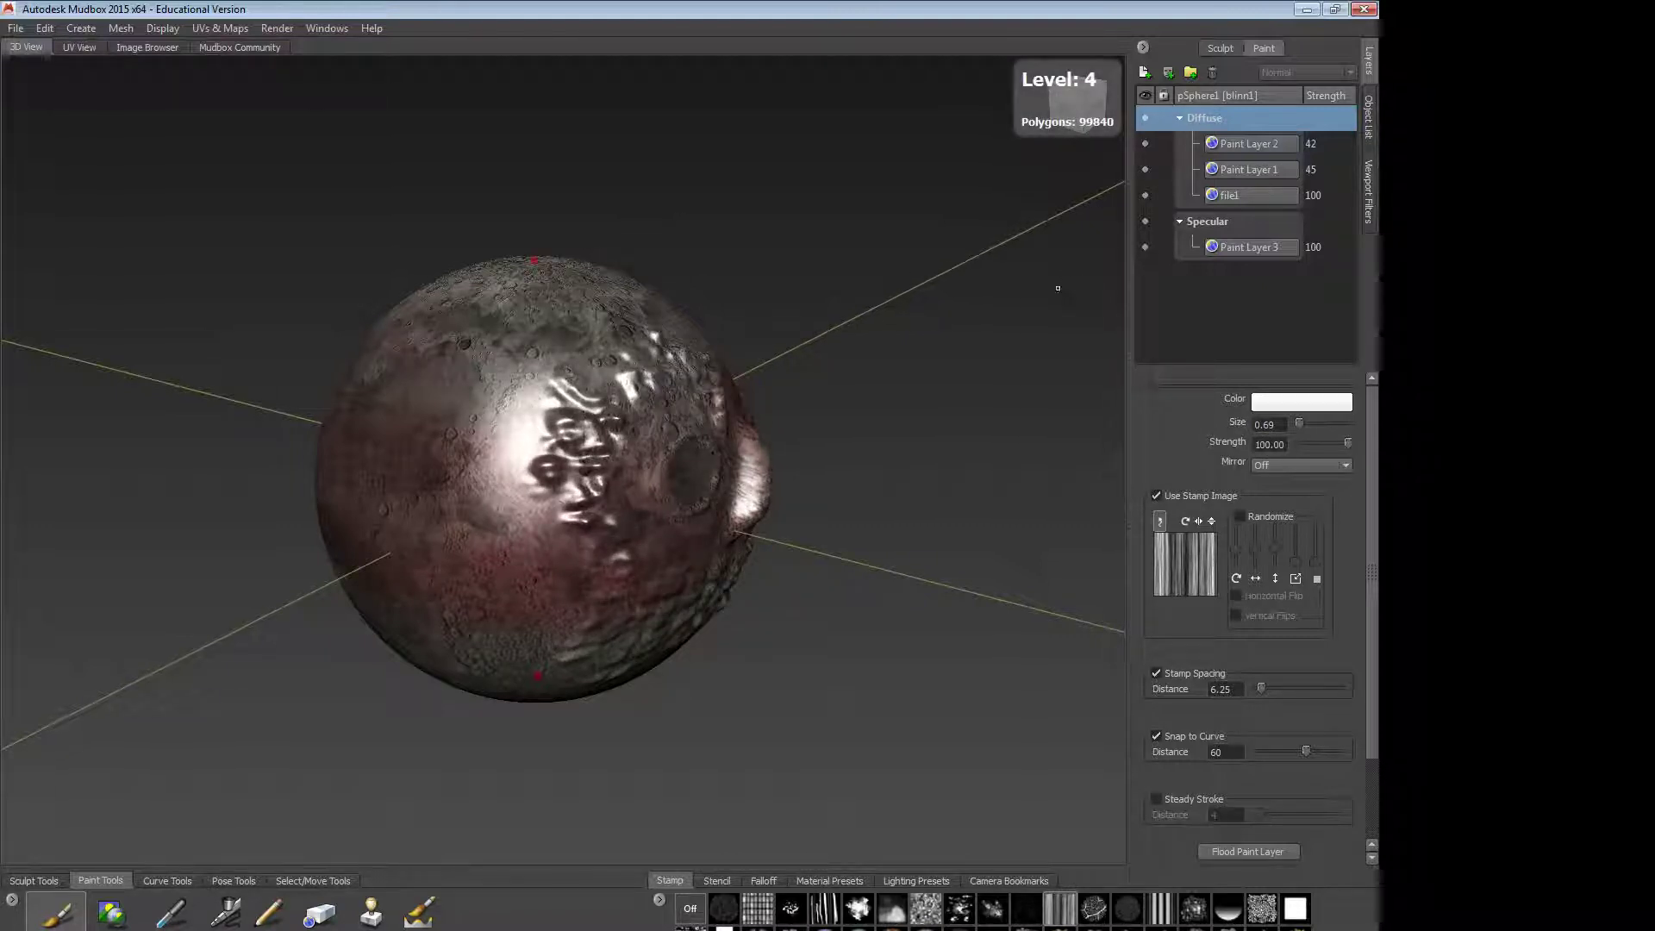
left_click_drag(726, 610, 745, 534, "alt")
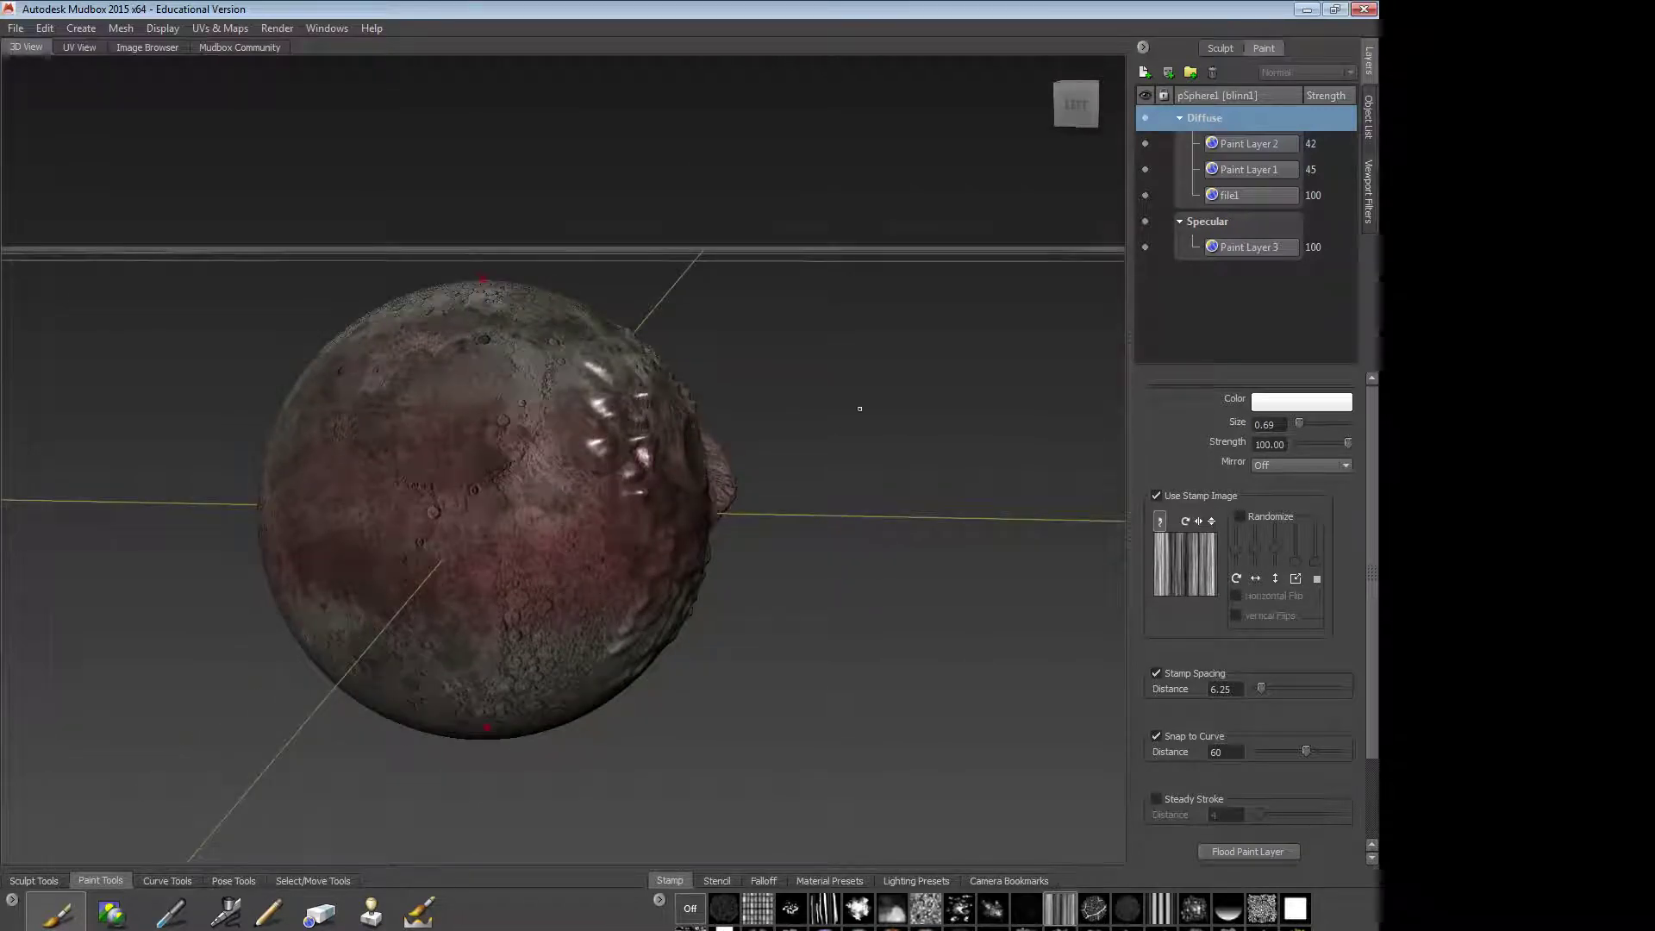
key("Page_Up")
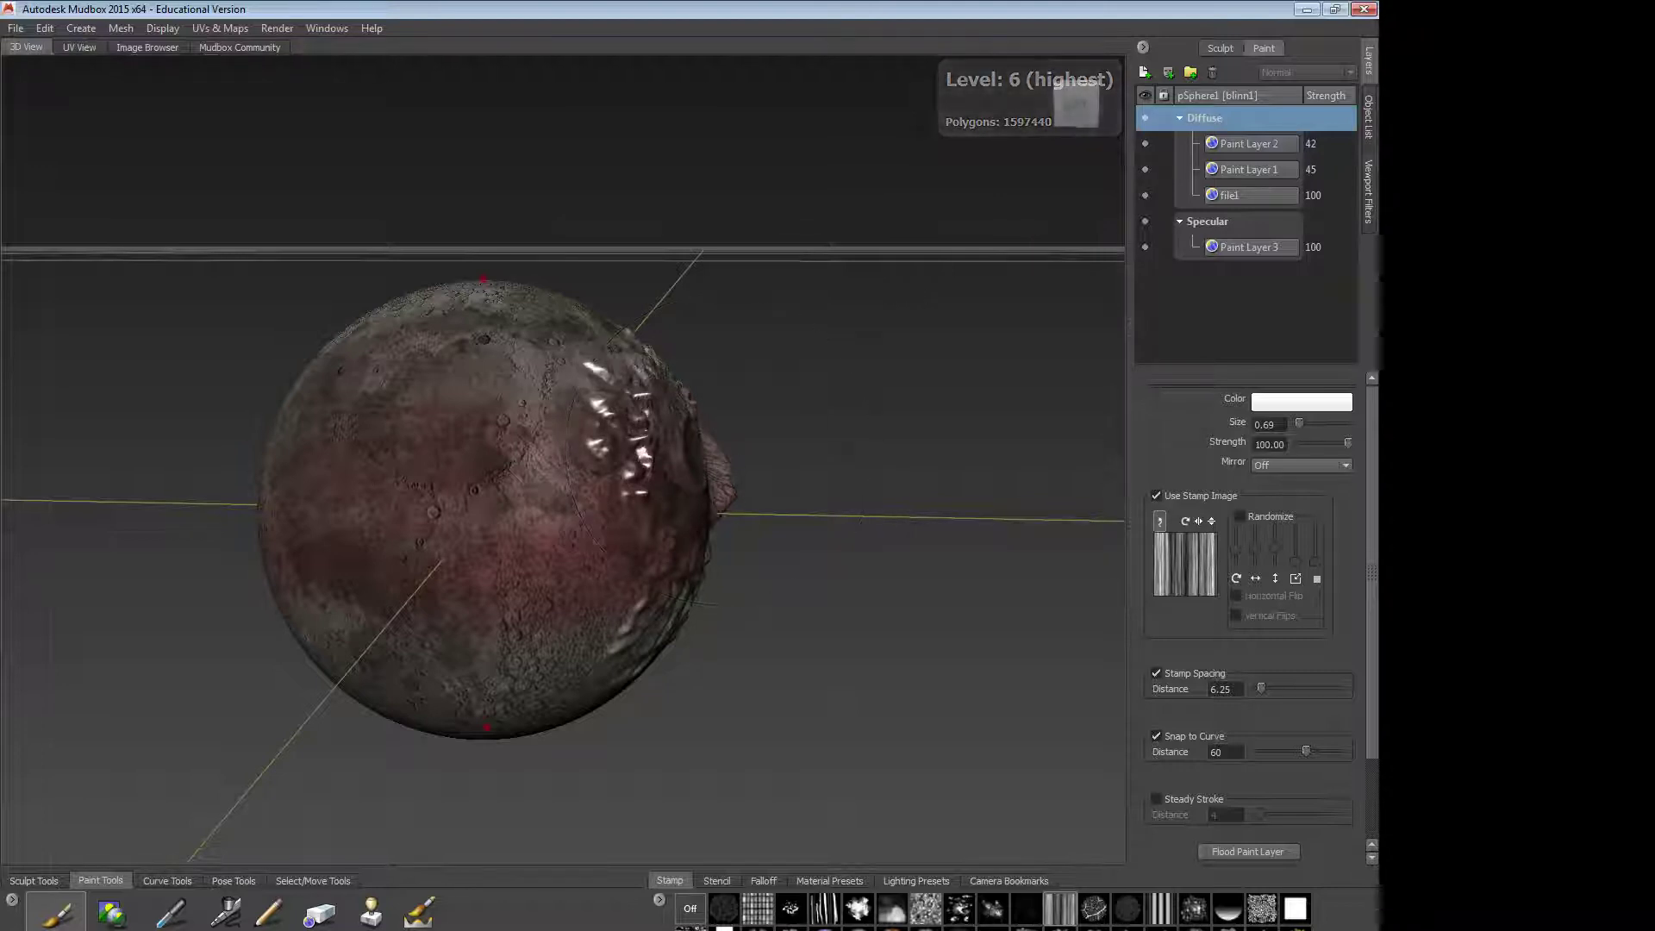
Step: Return to Maya and inspect the sculpted sphere's relief and painted surface from all around, with and without its wireframe
left_click(1305, 10)
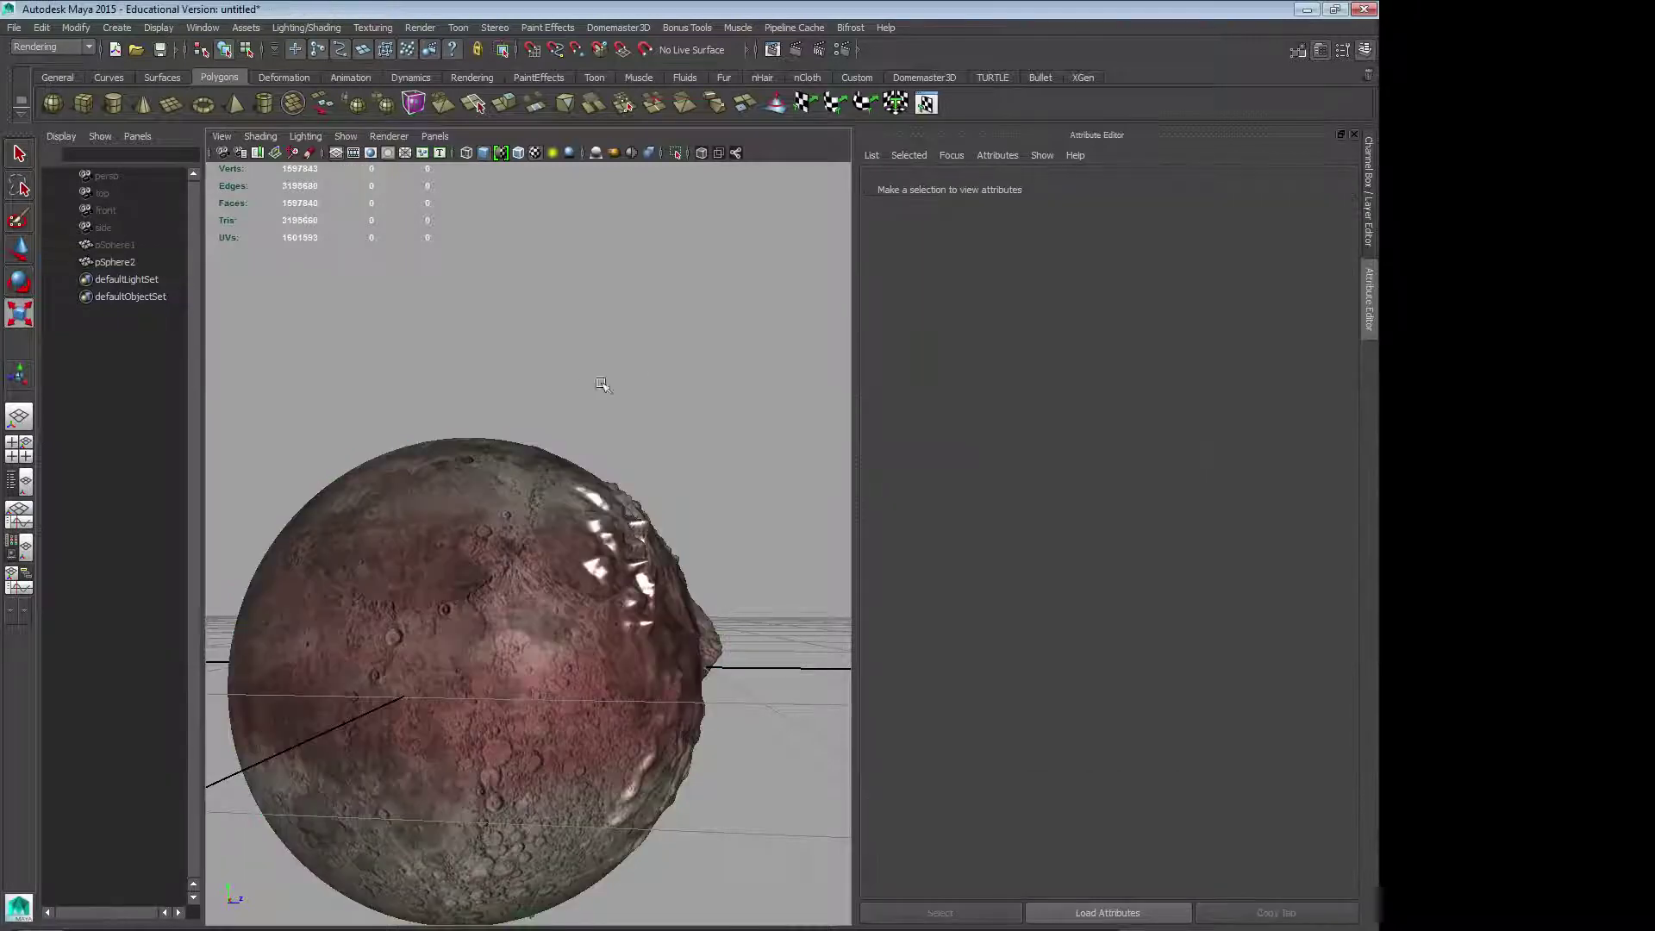
left_click_drag(624, 373, 521, 391, "alt")
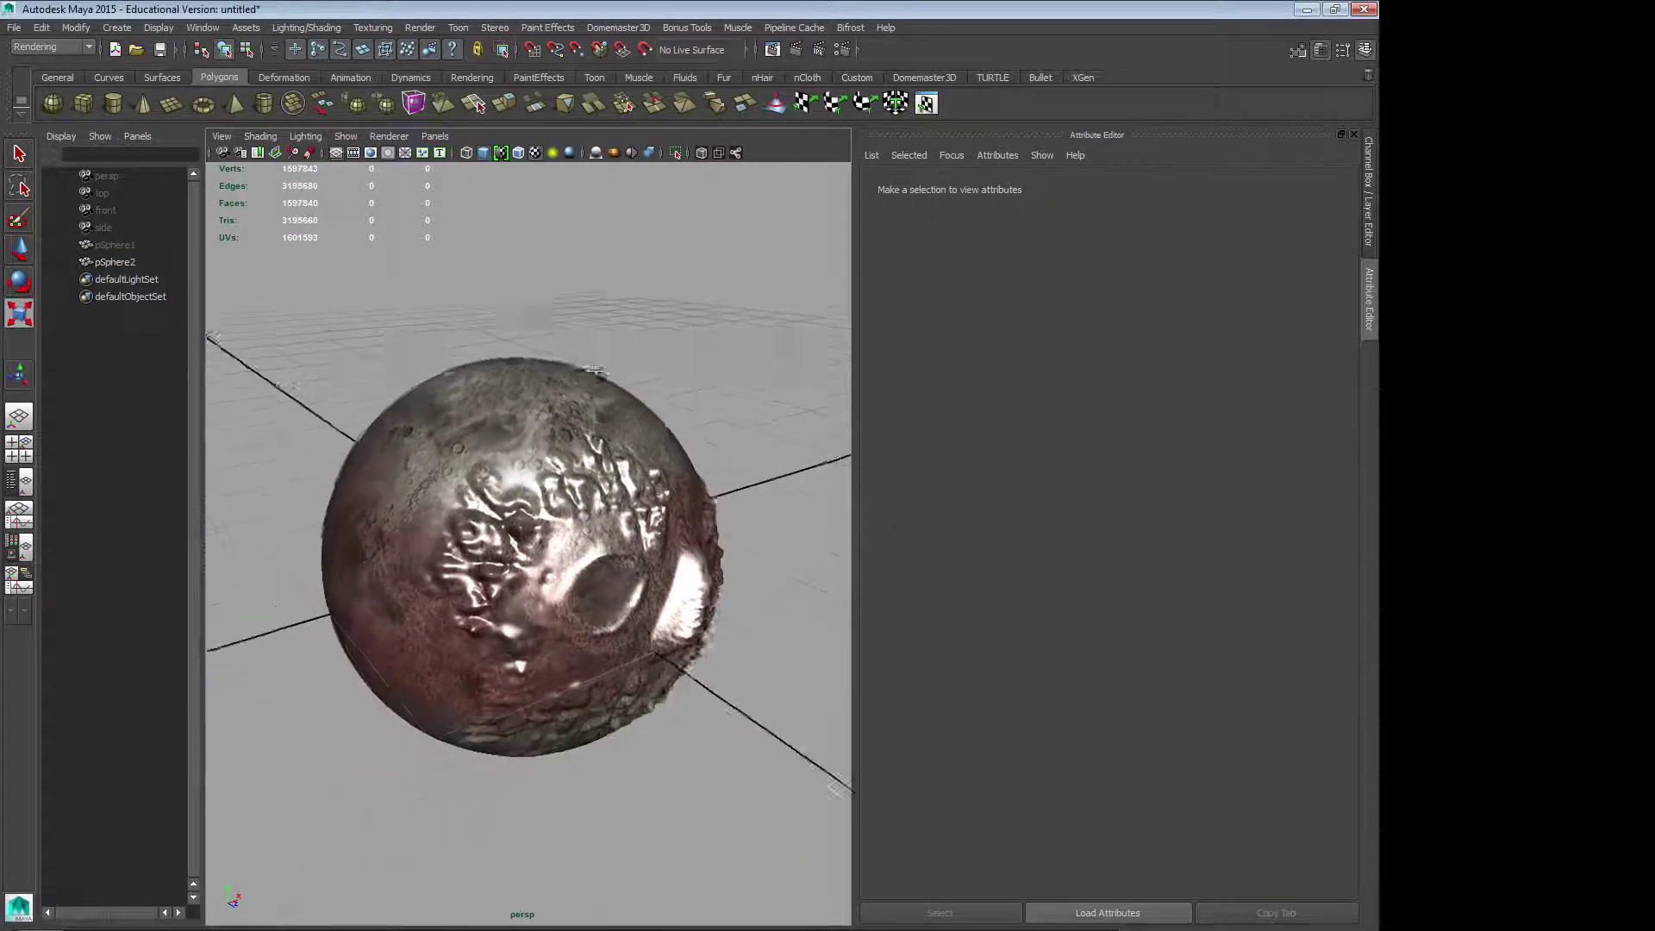
scroll(520, 391, "down", 5)
left_click_drag(569, 624, 535, 542, "alt")
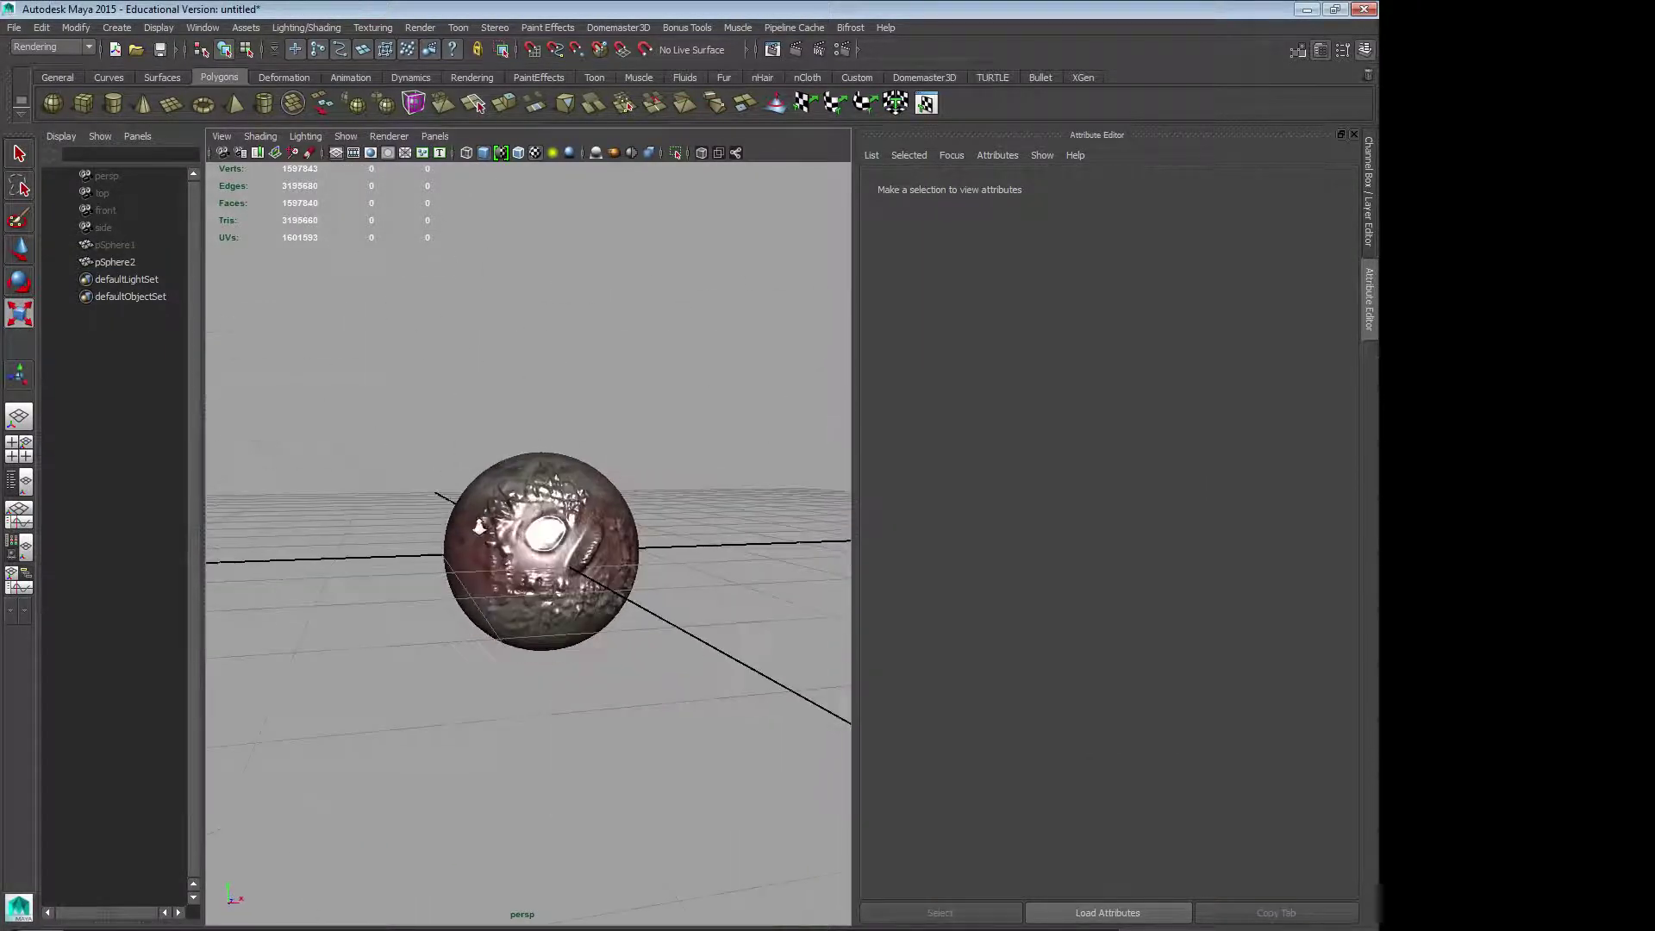
right_click_drag(534, 542, 719, 573, "alt")
left_click(594, 573)
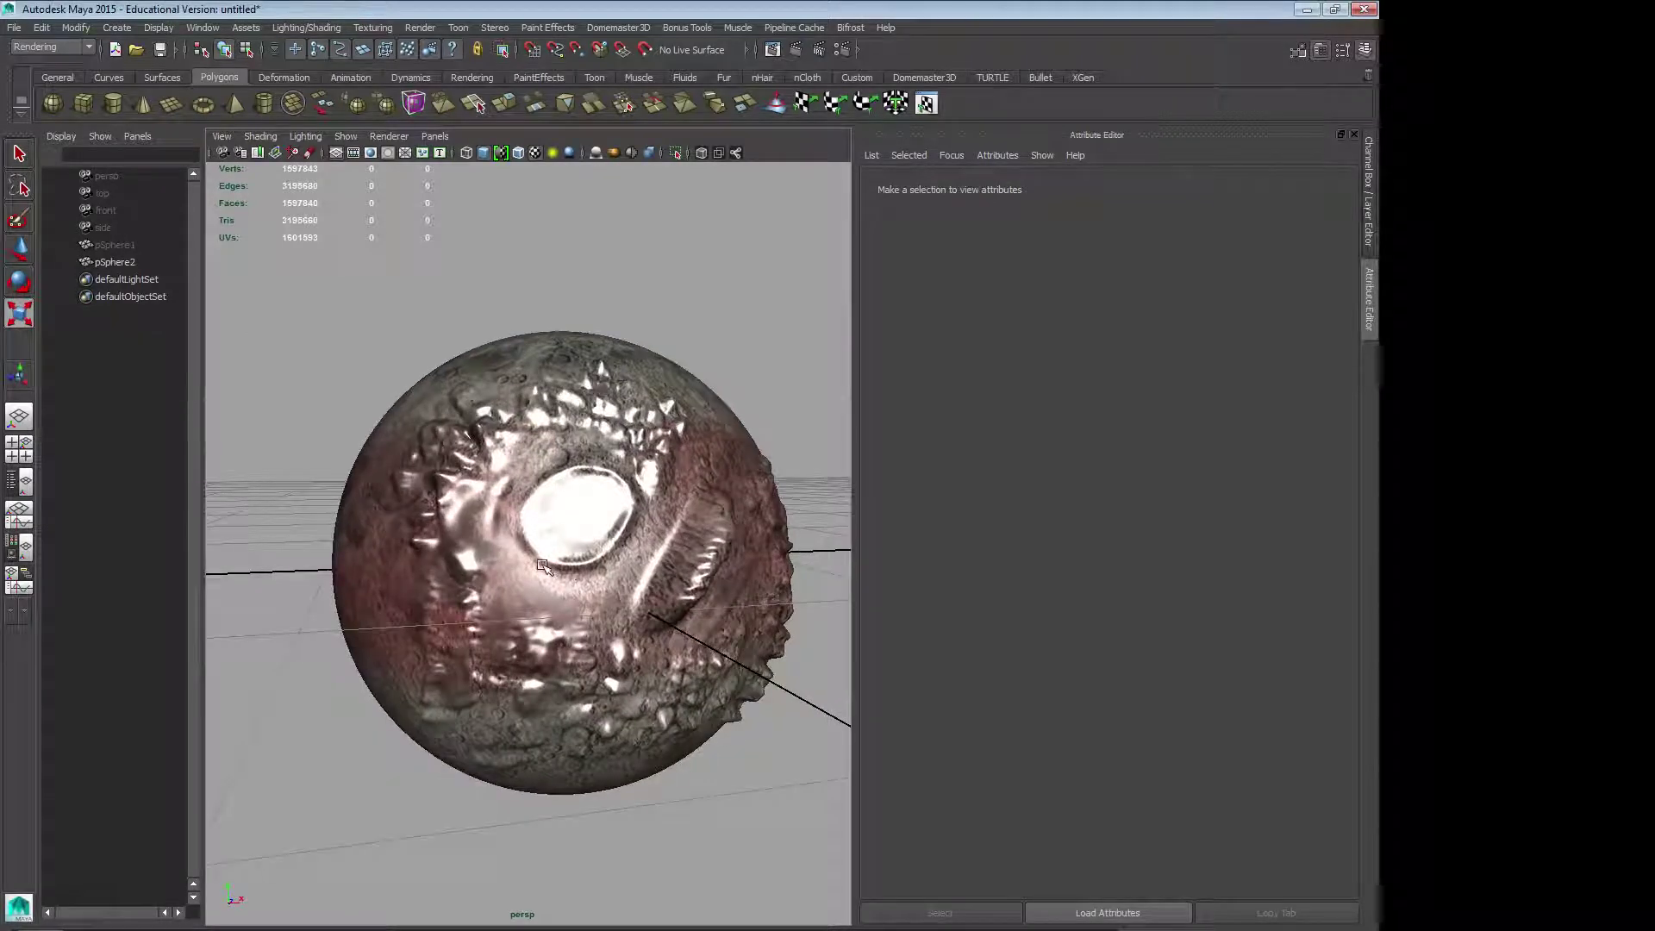
left_click_drag(595, 573, 525, 597, "alt")
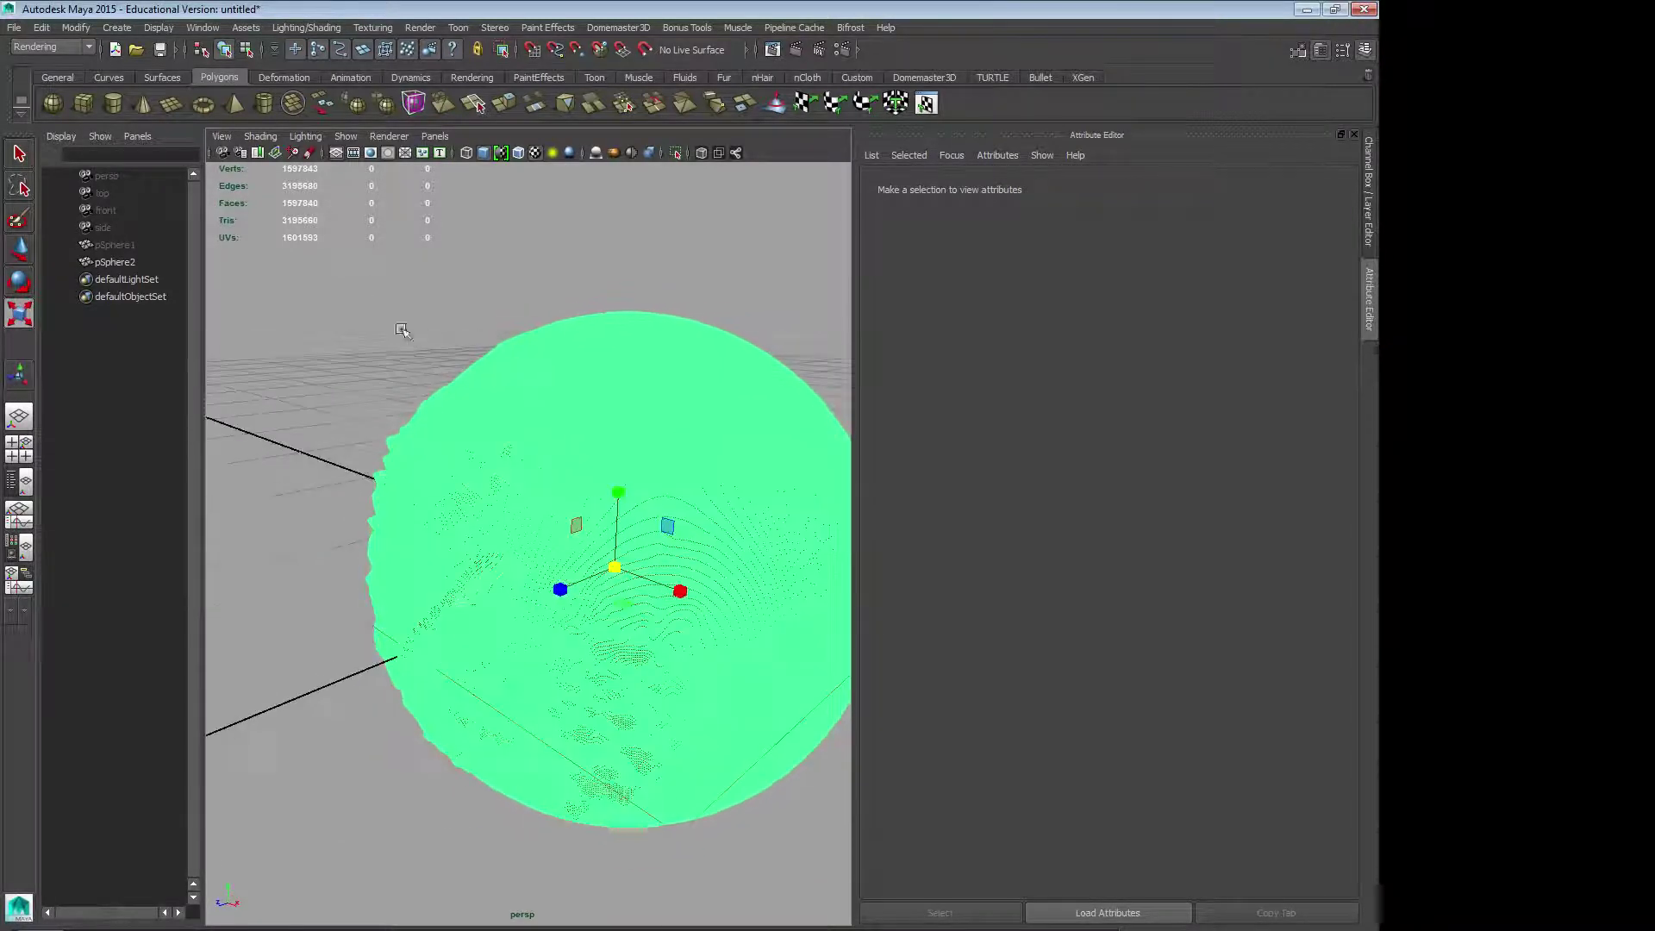
left_click(397, 303)
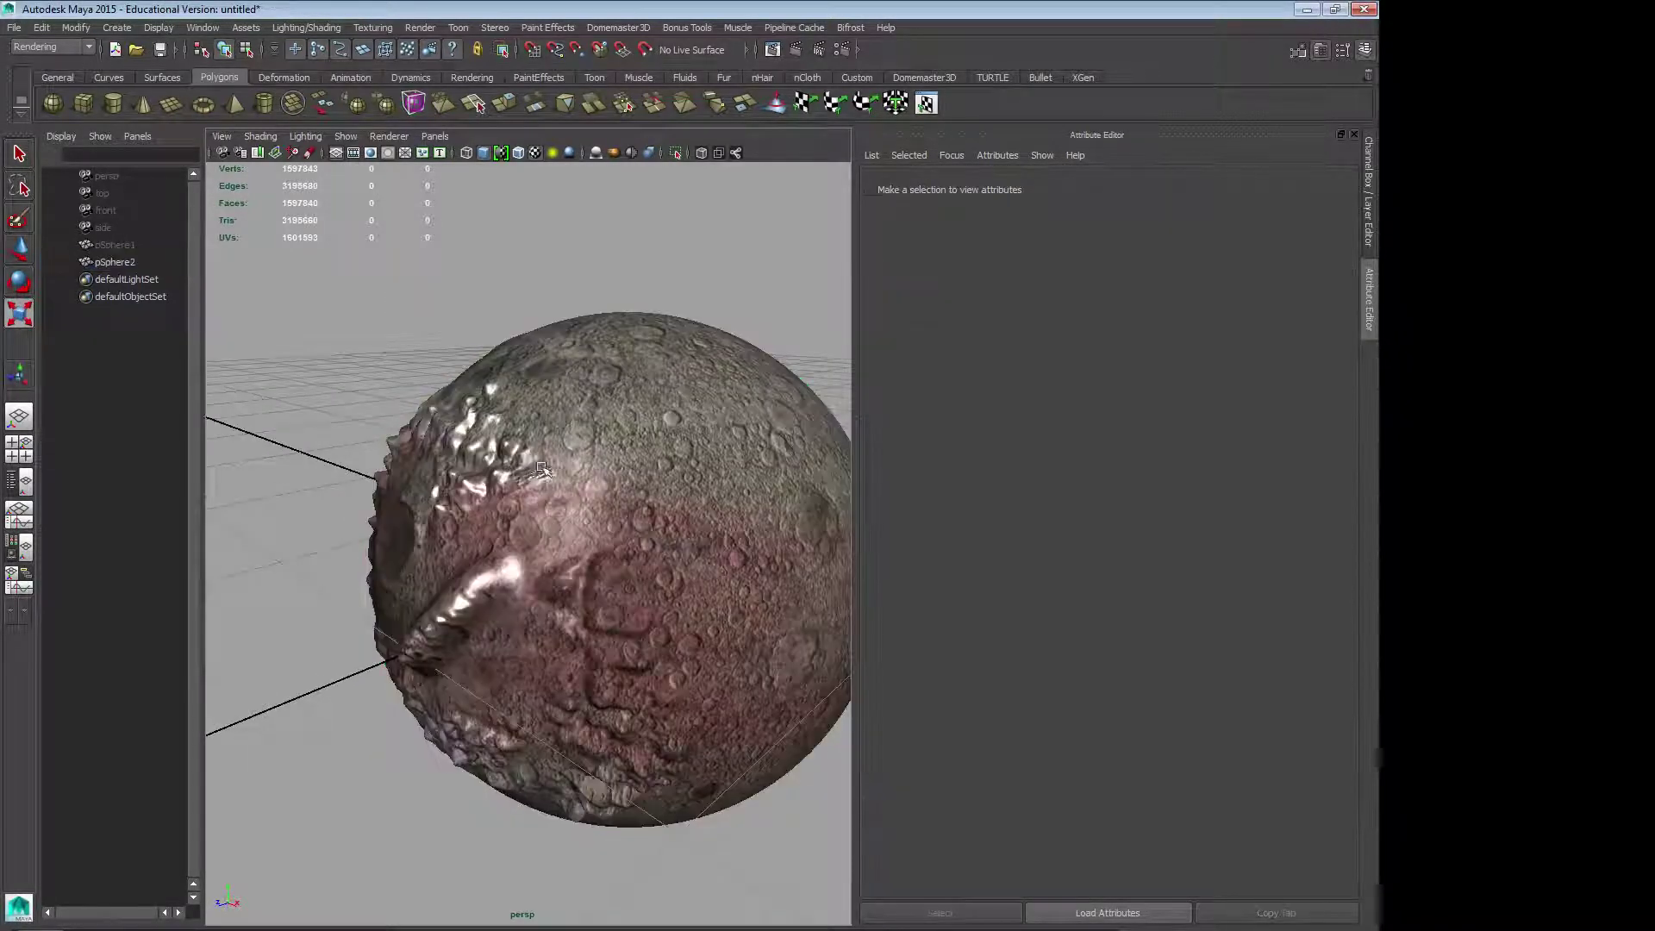
left_click(592, 476)
left_click_drag(557, 532, 617, 557, "alt")
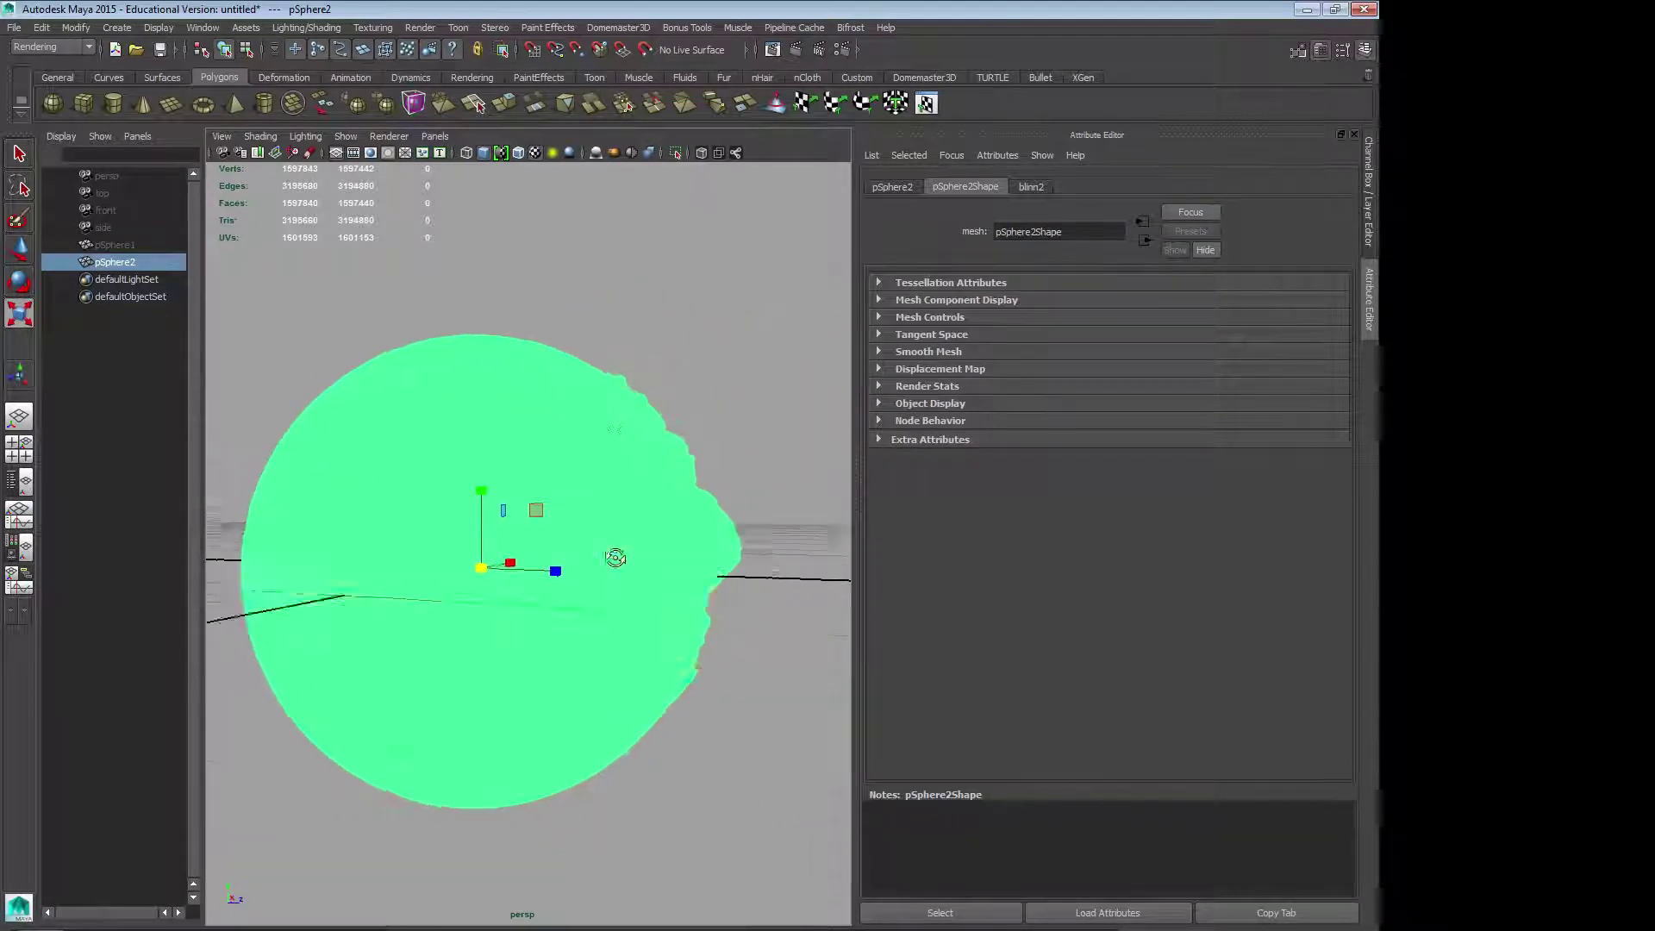
Step: Check the unselected sculpted sphere's relief from a slightly different angle, then reselect pSphere2
left_click(741, 420)
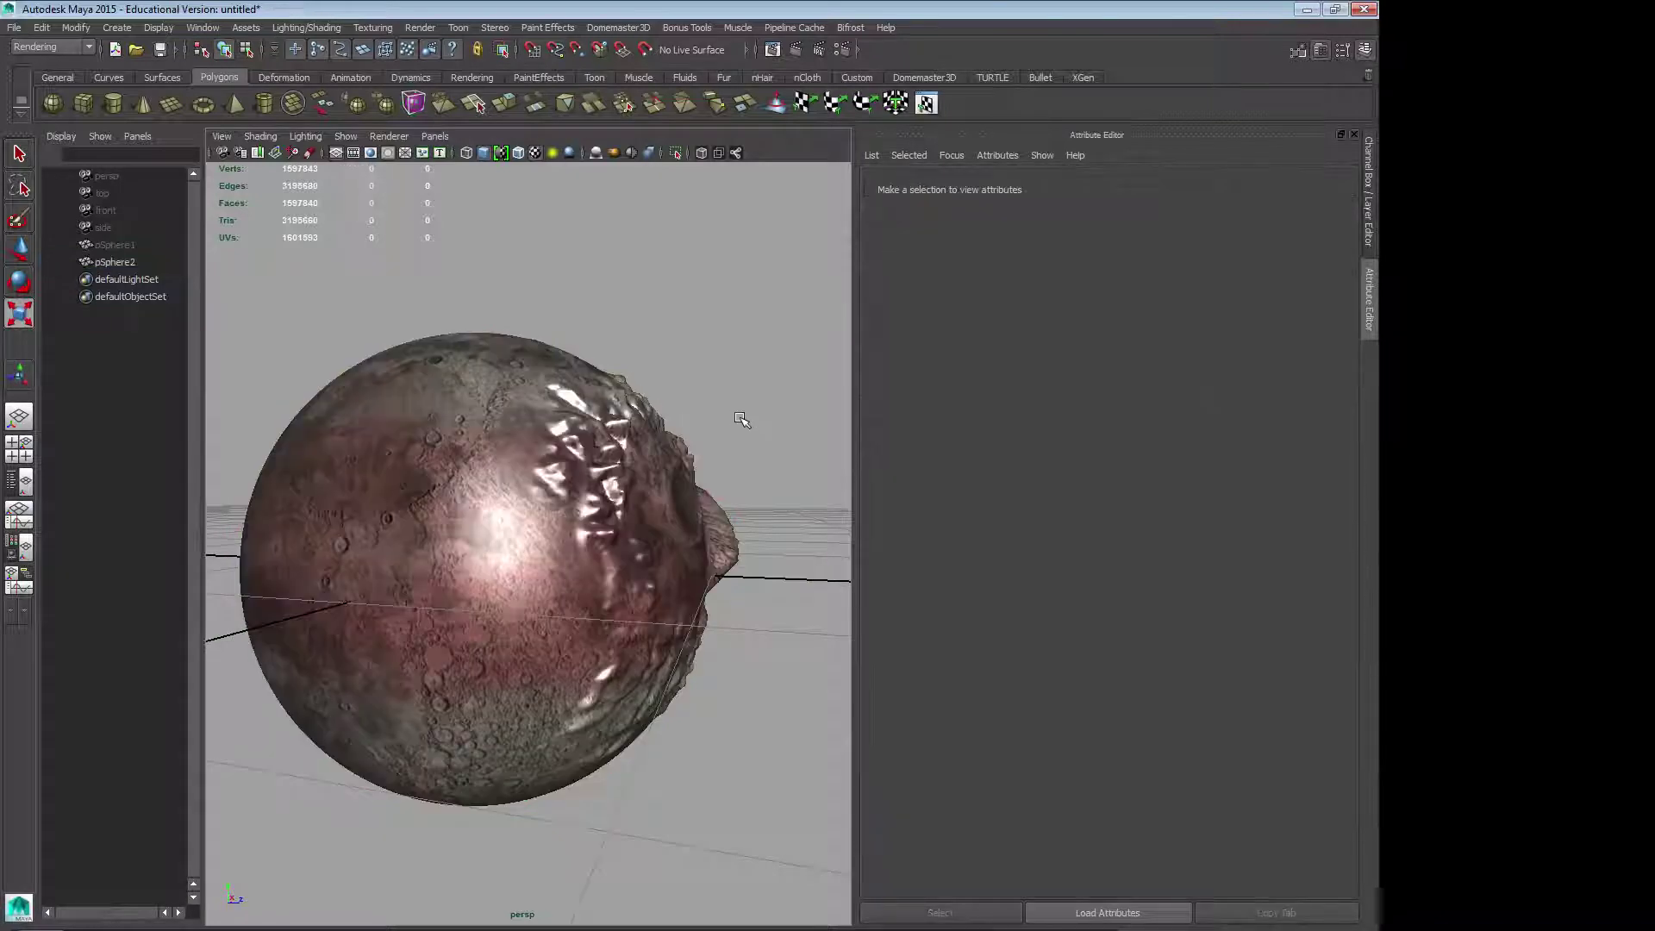
left_click_drag(455, 546, 424, 575, "alt")
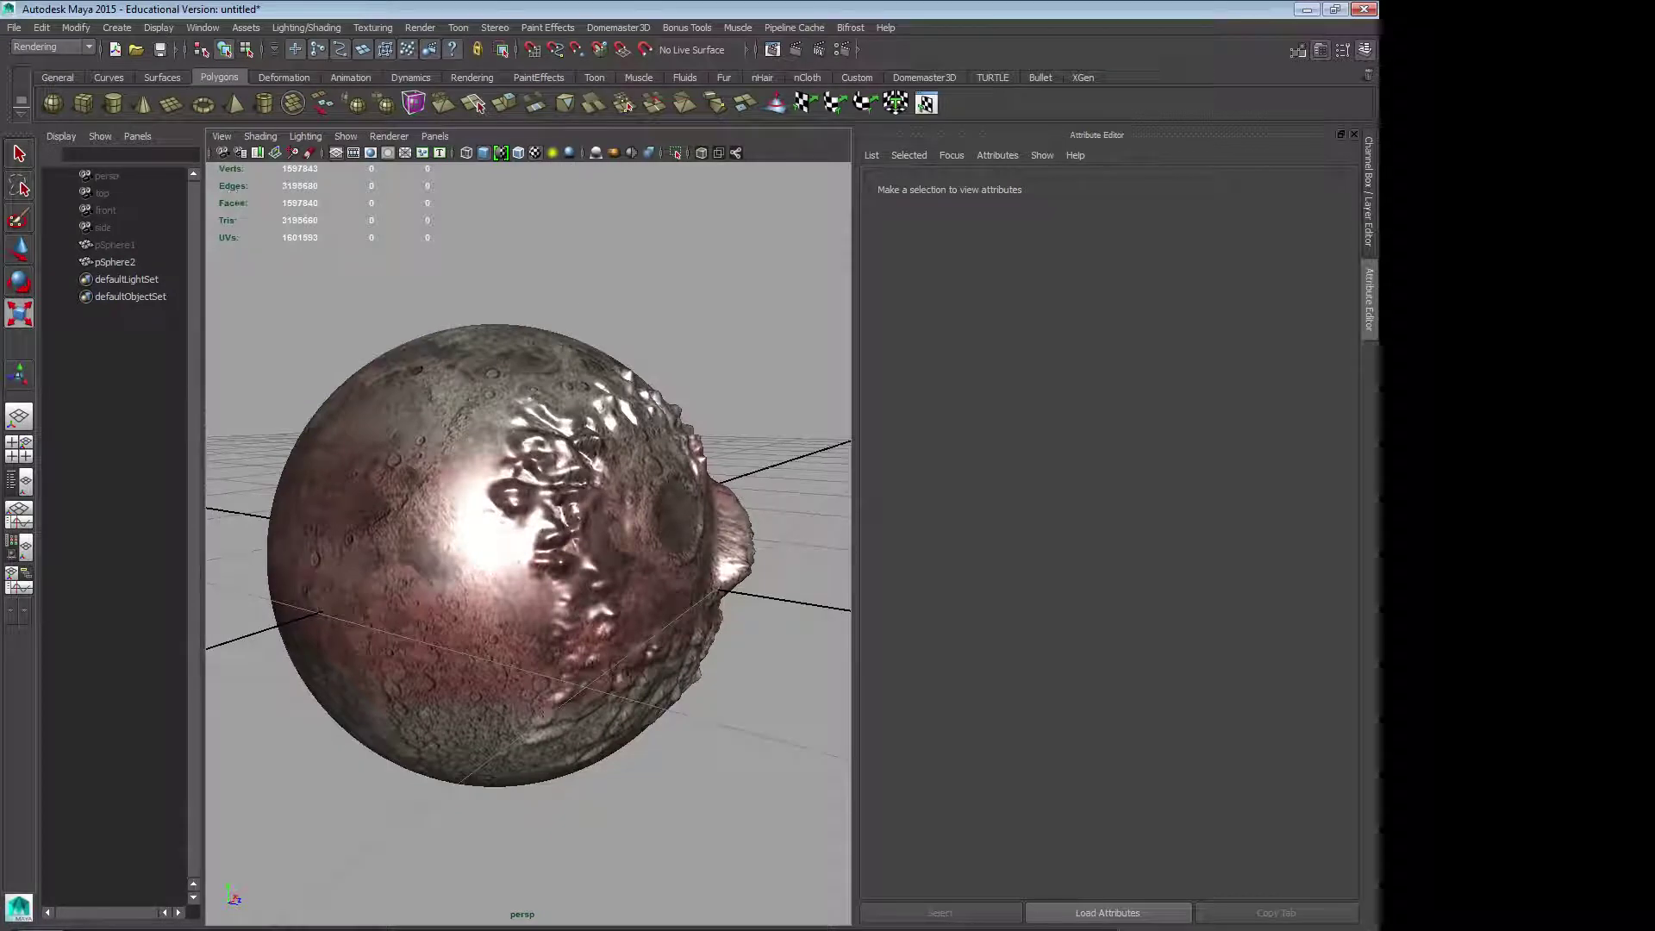
left_click(115, 262)
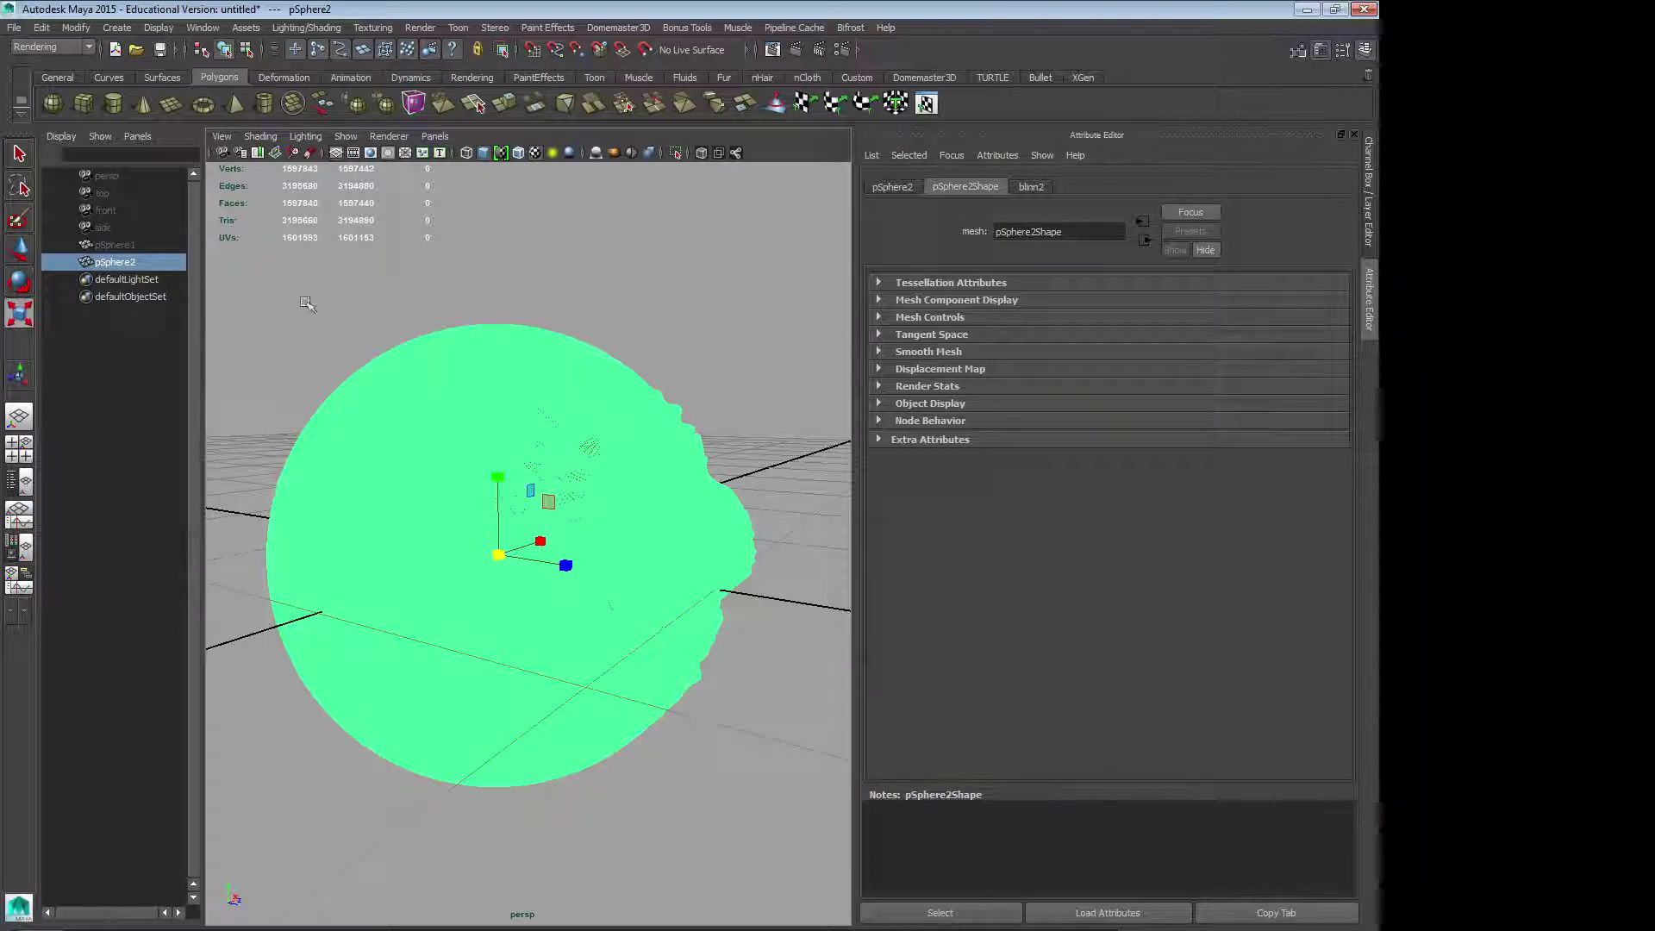
Step: Switch to Mudbox and start a new scene without saving the planet
left_click(1308, 11)
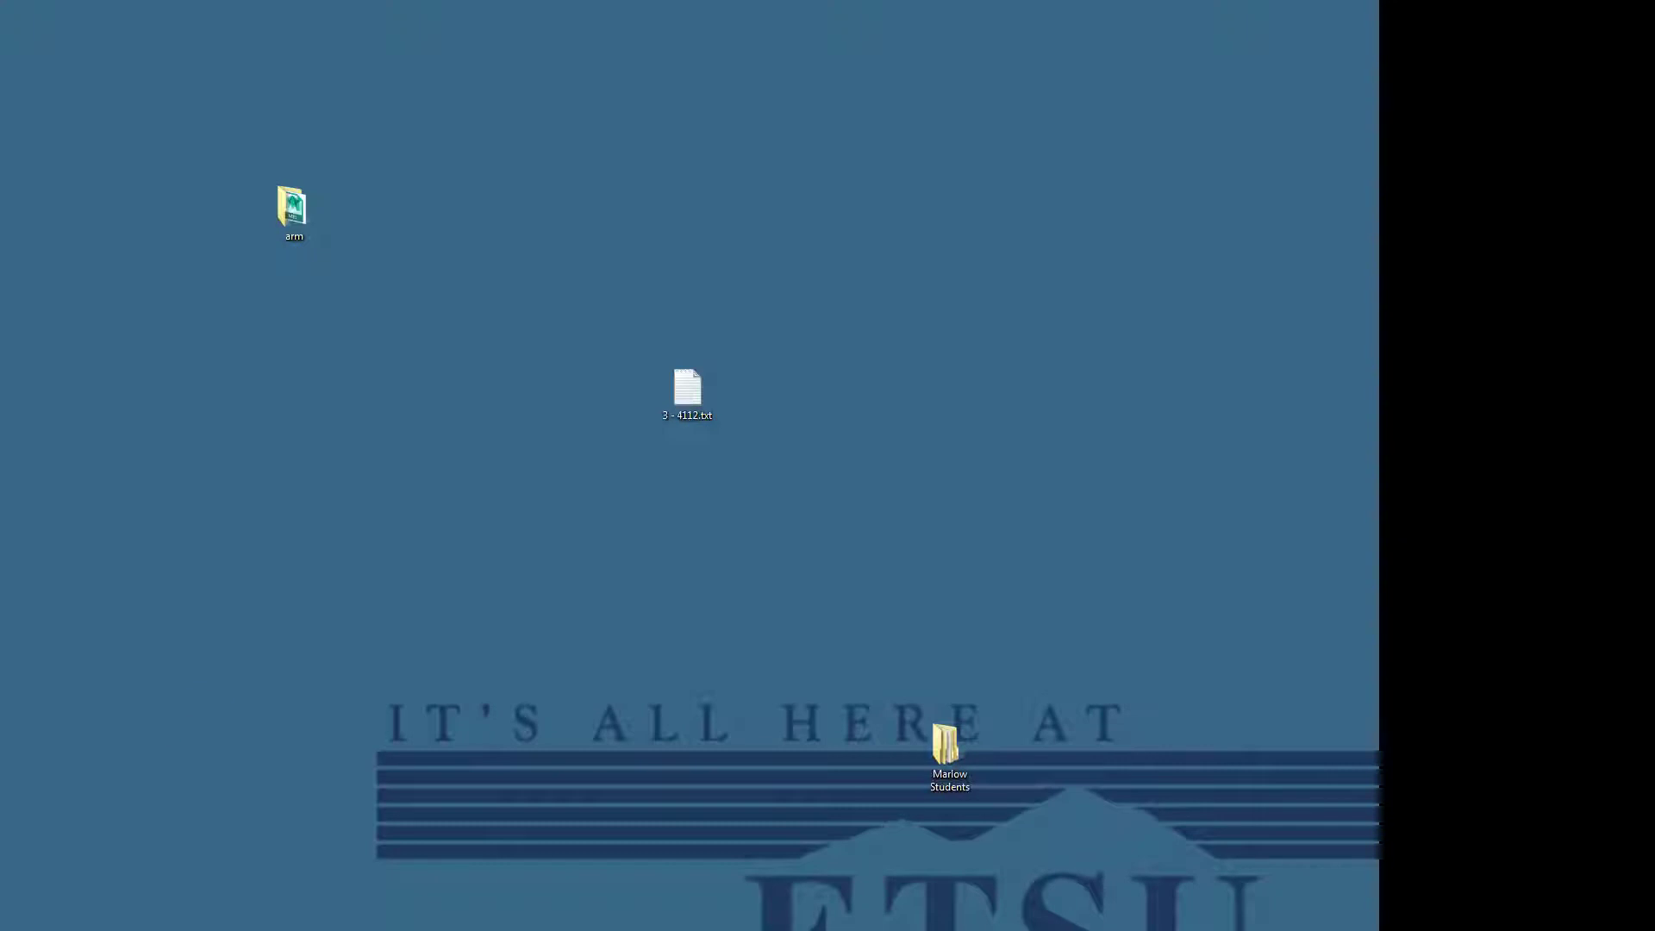
key("alt+Tab")
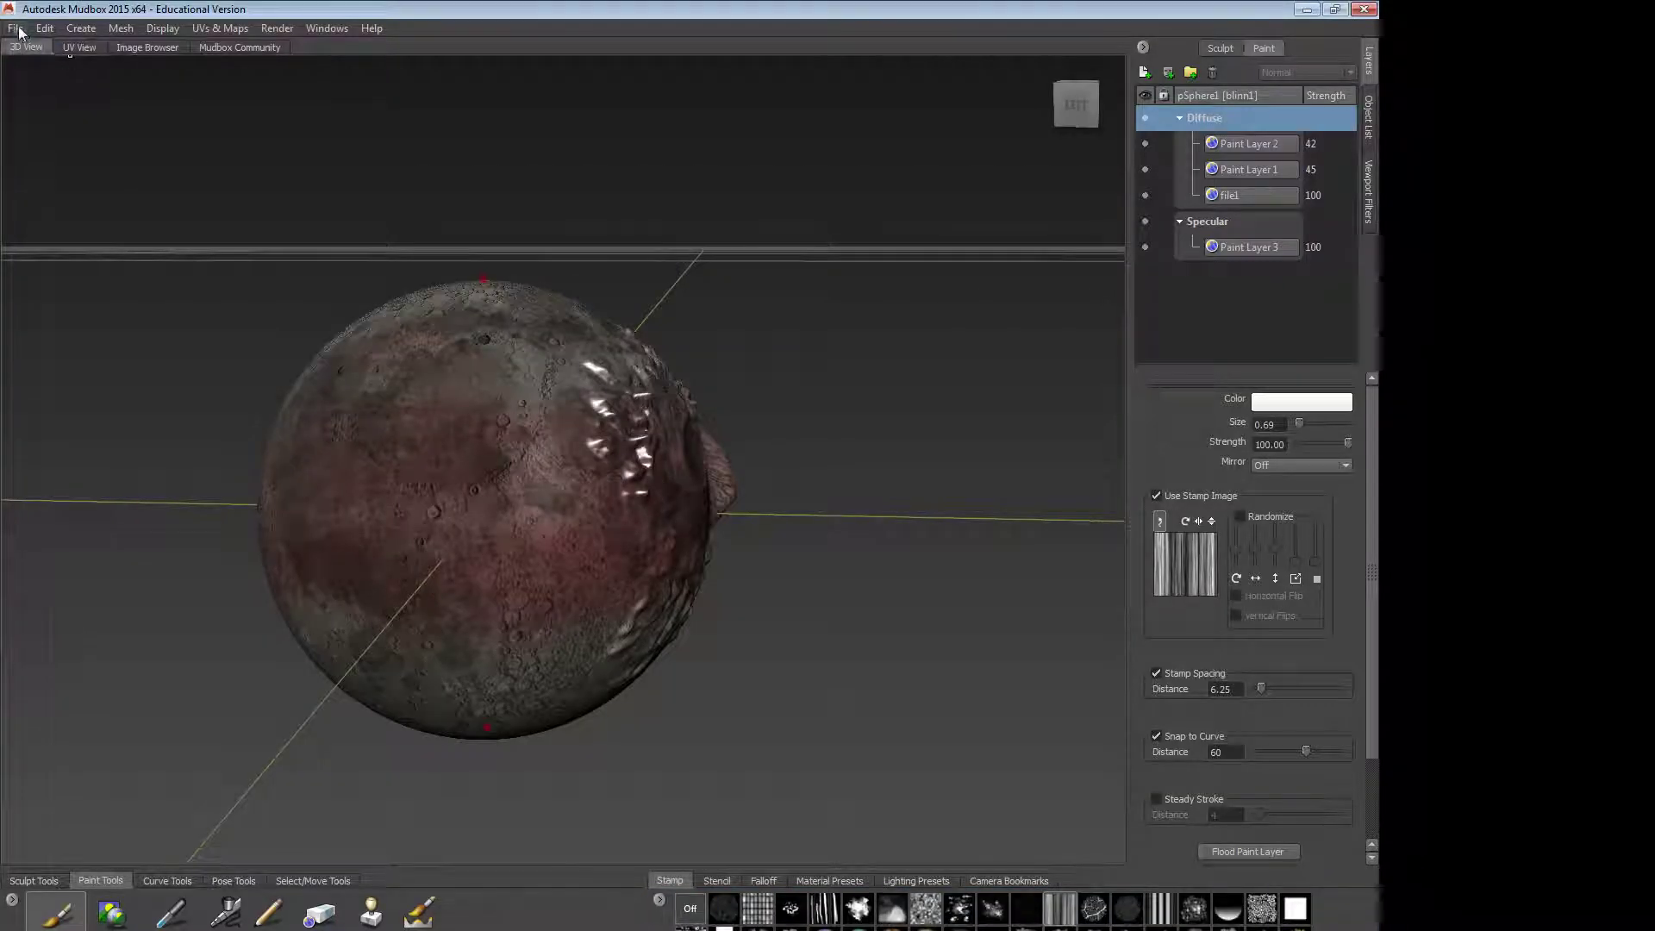
left_click(19, 30)
left_click(28, 47)
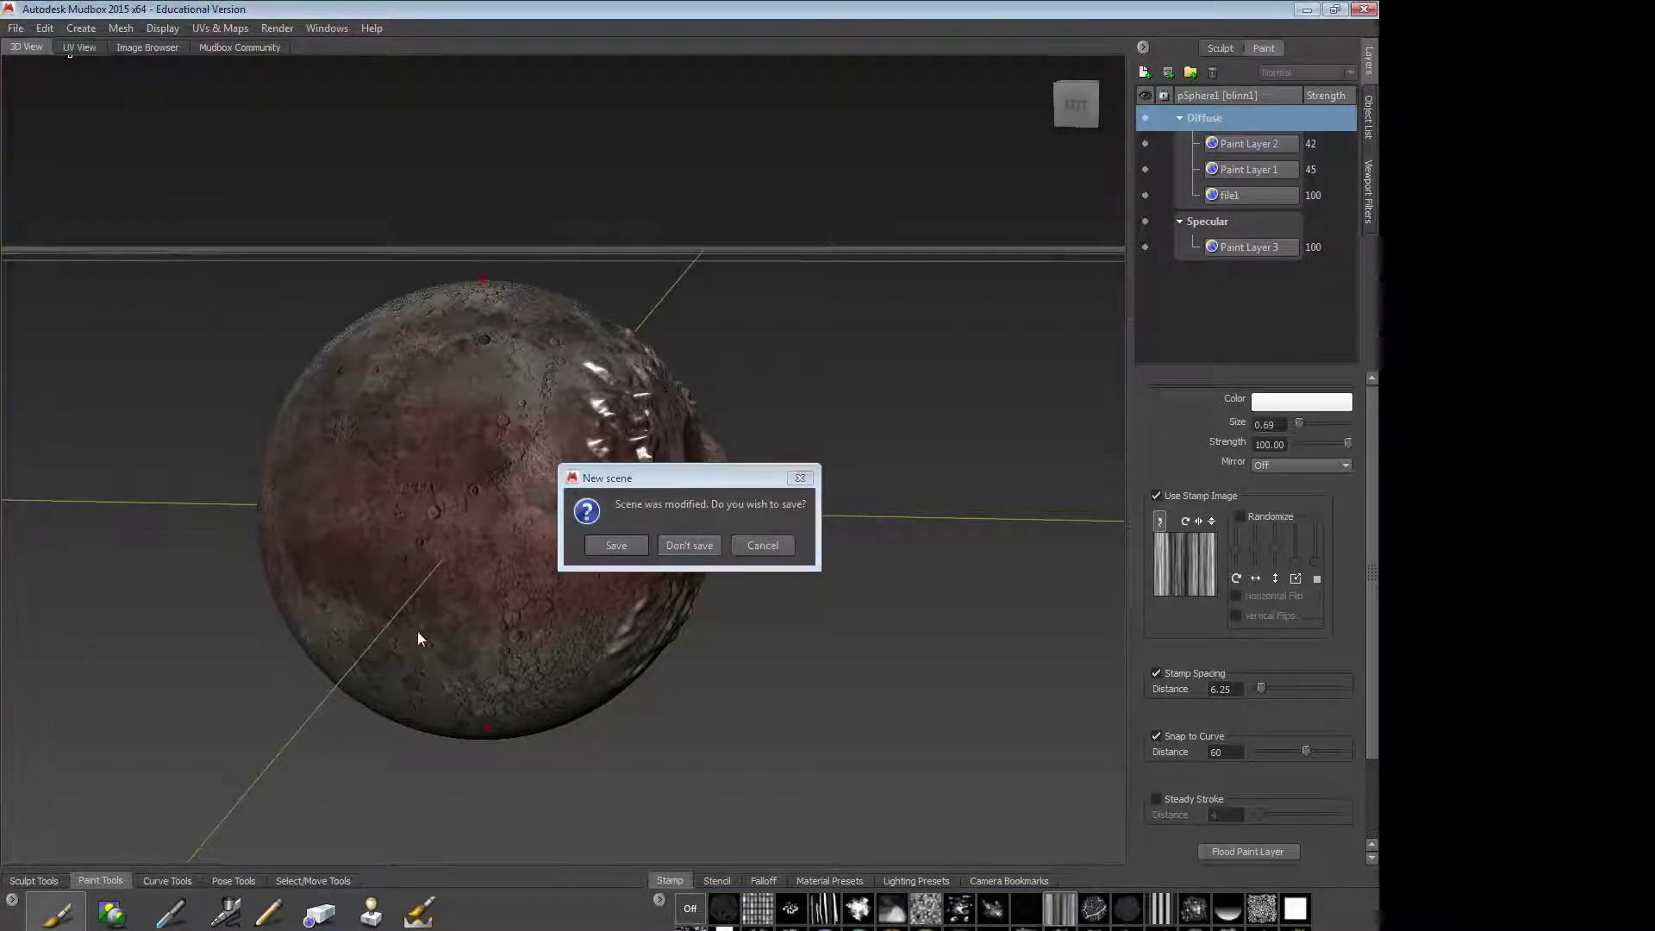
left_click(695, 546)
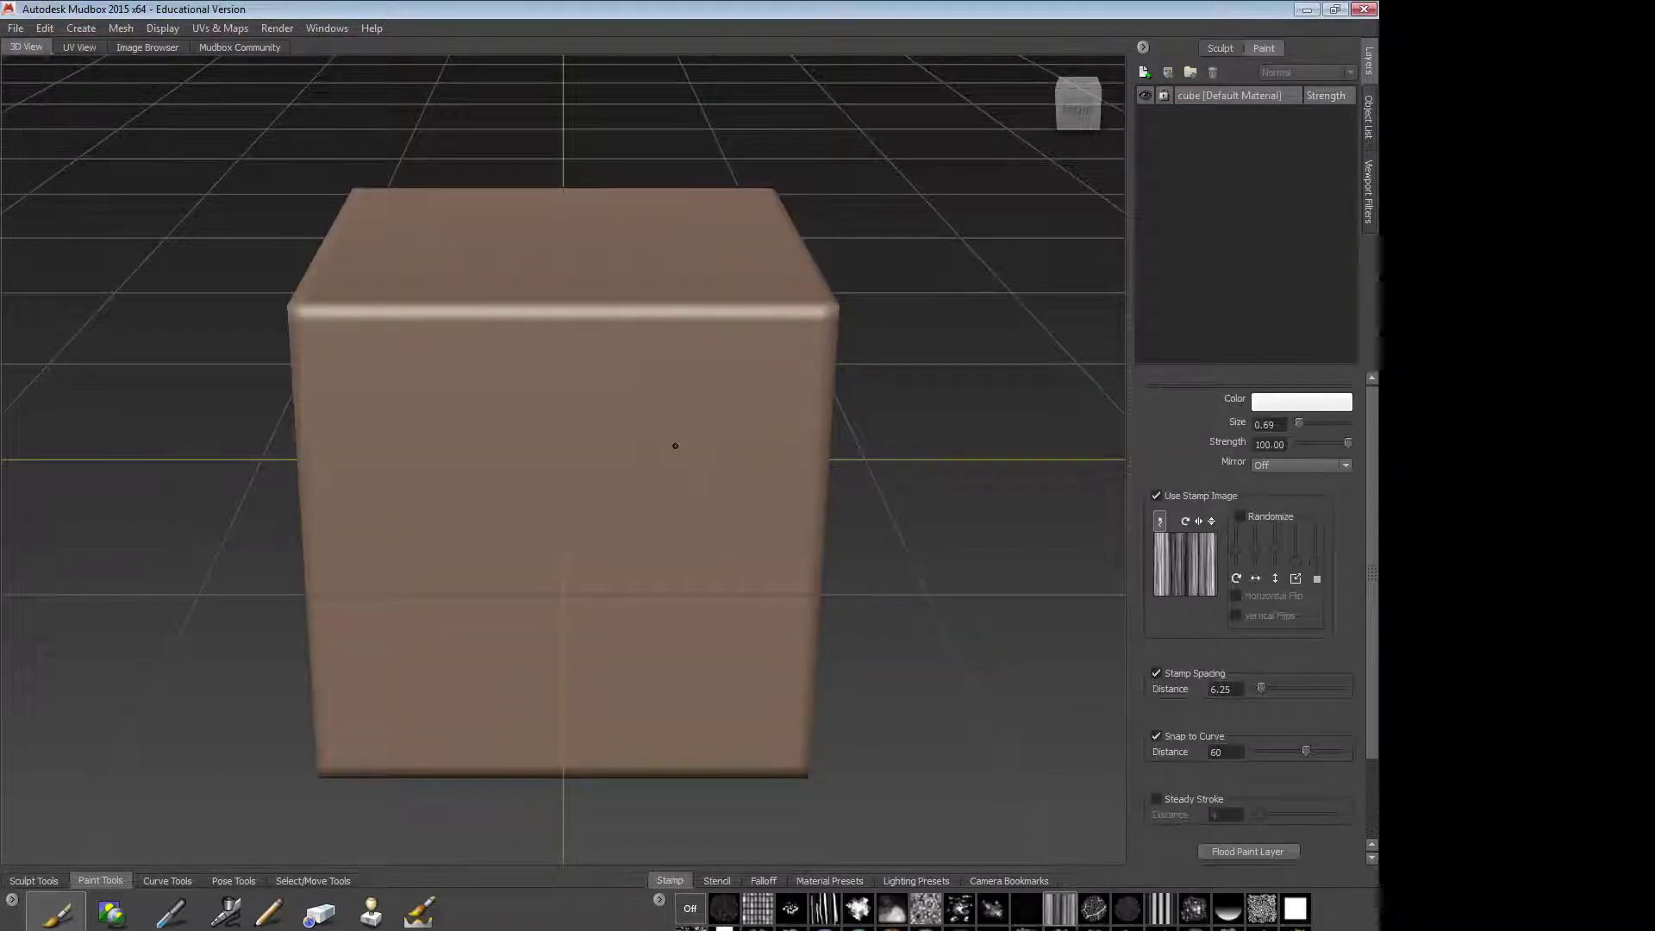
Step: Start a new sculpture from the Plane starting point
left_click(16, 29)
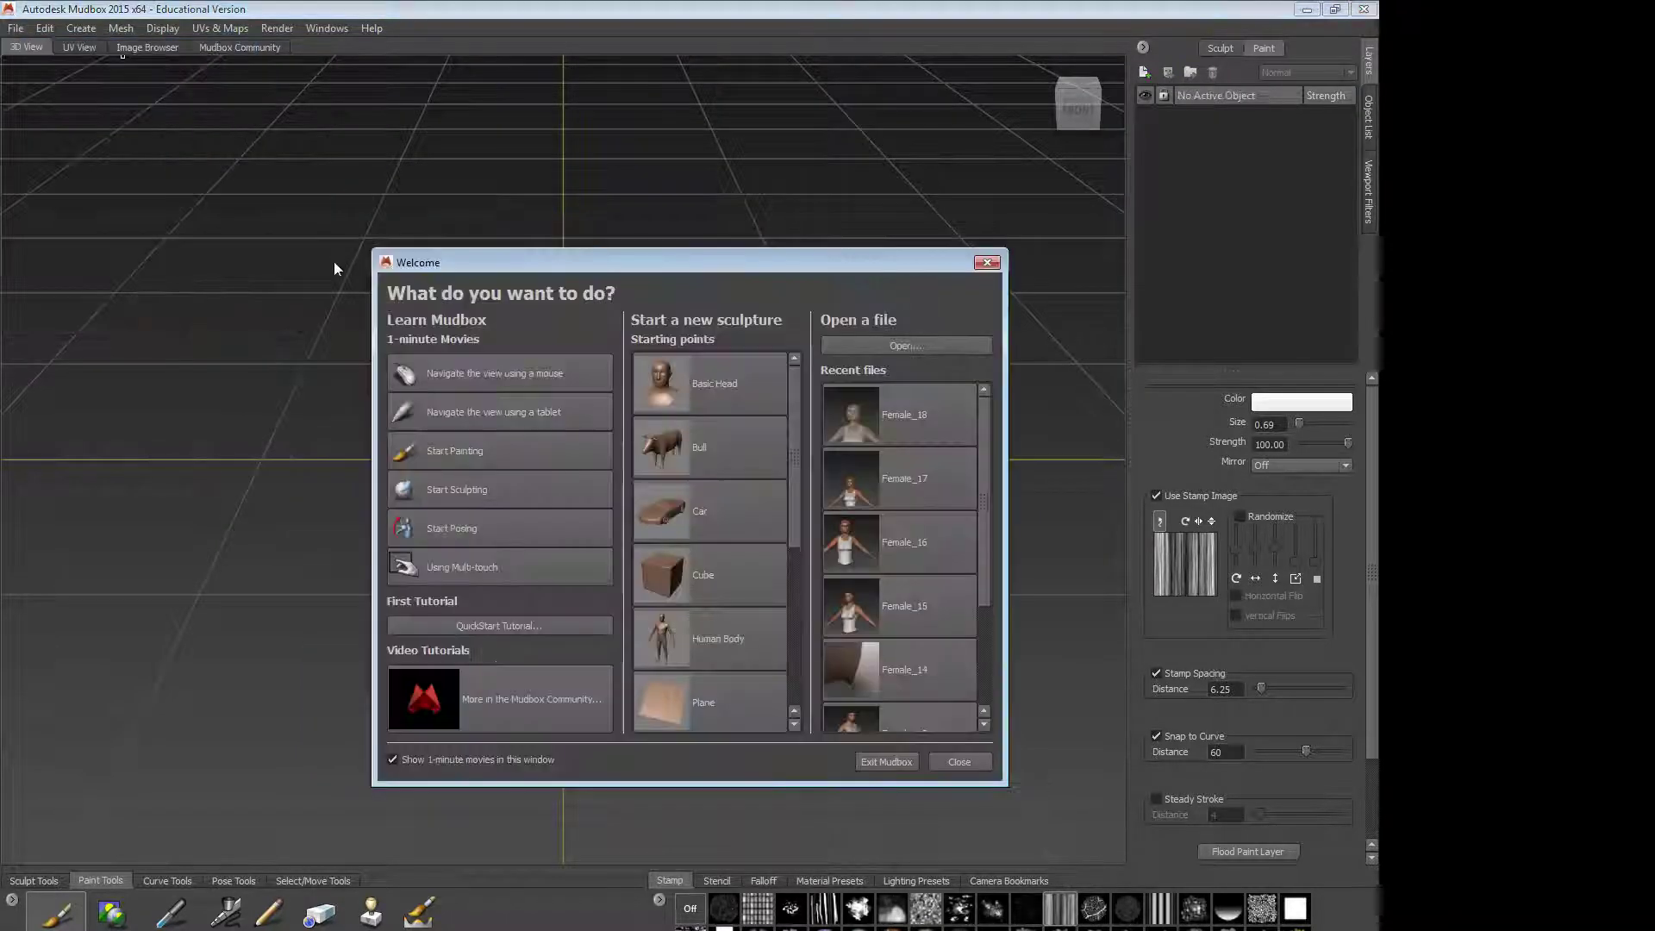
left_click(721, 700)
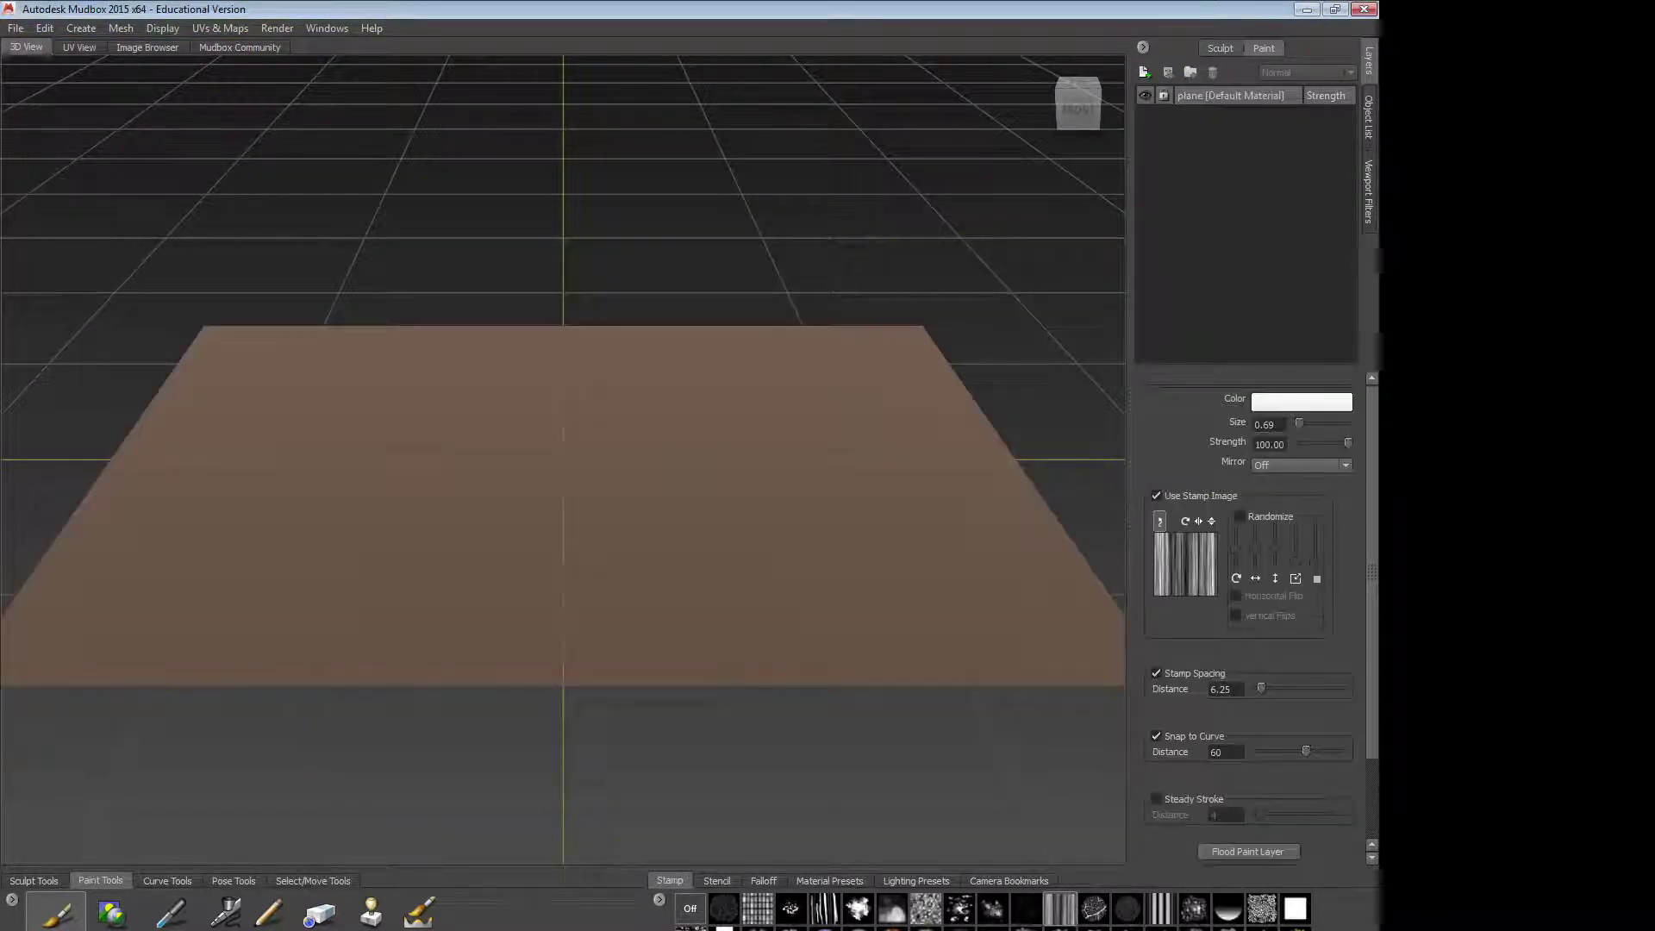
right_click_drag(709, 531, 267, 78, "alt")
left_click_drag(267, 77, 344, 112, "alt")
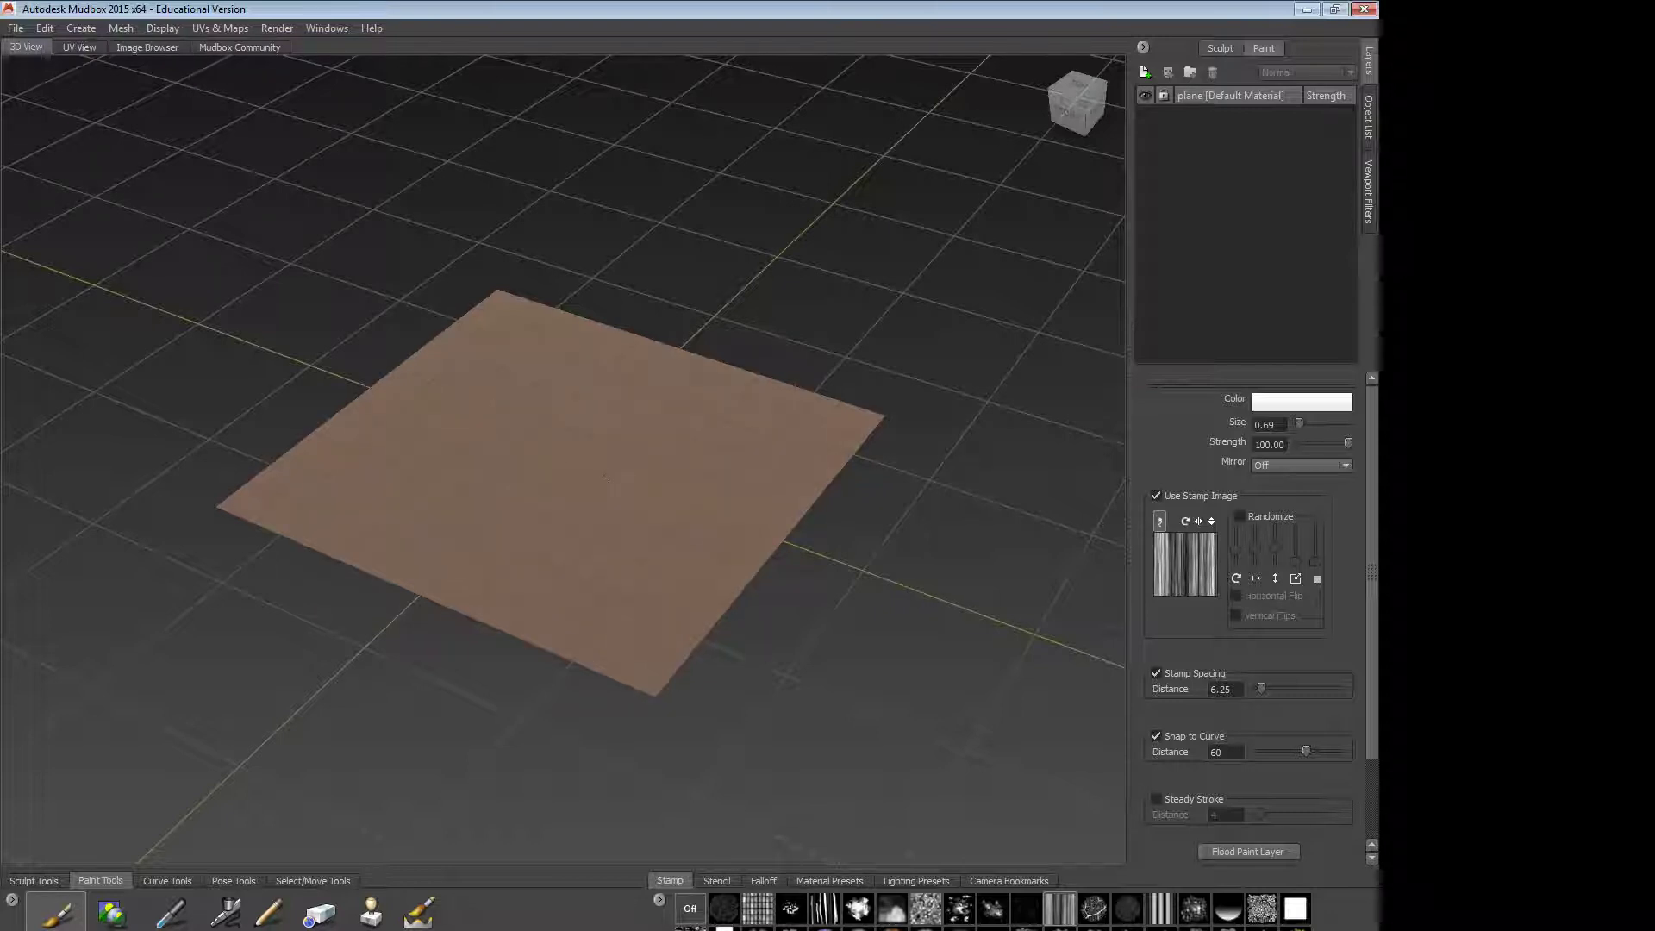
scroll(192, 87, "up", 3)
scroll(547, 469, "up", 2)
left_click(462, 540)
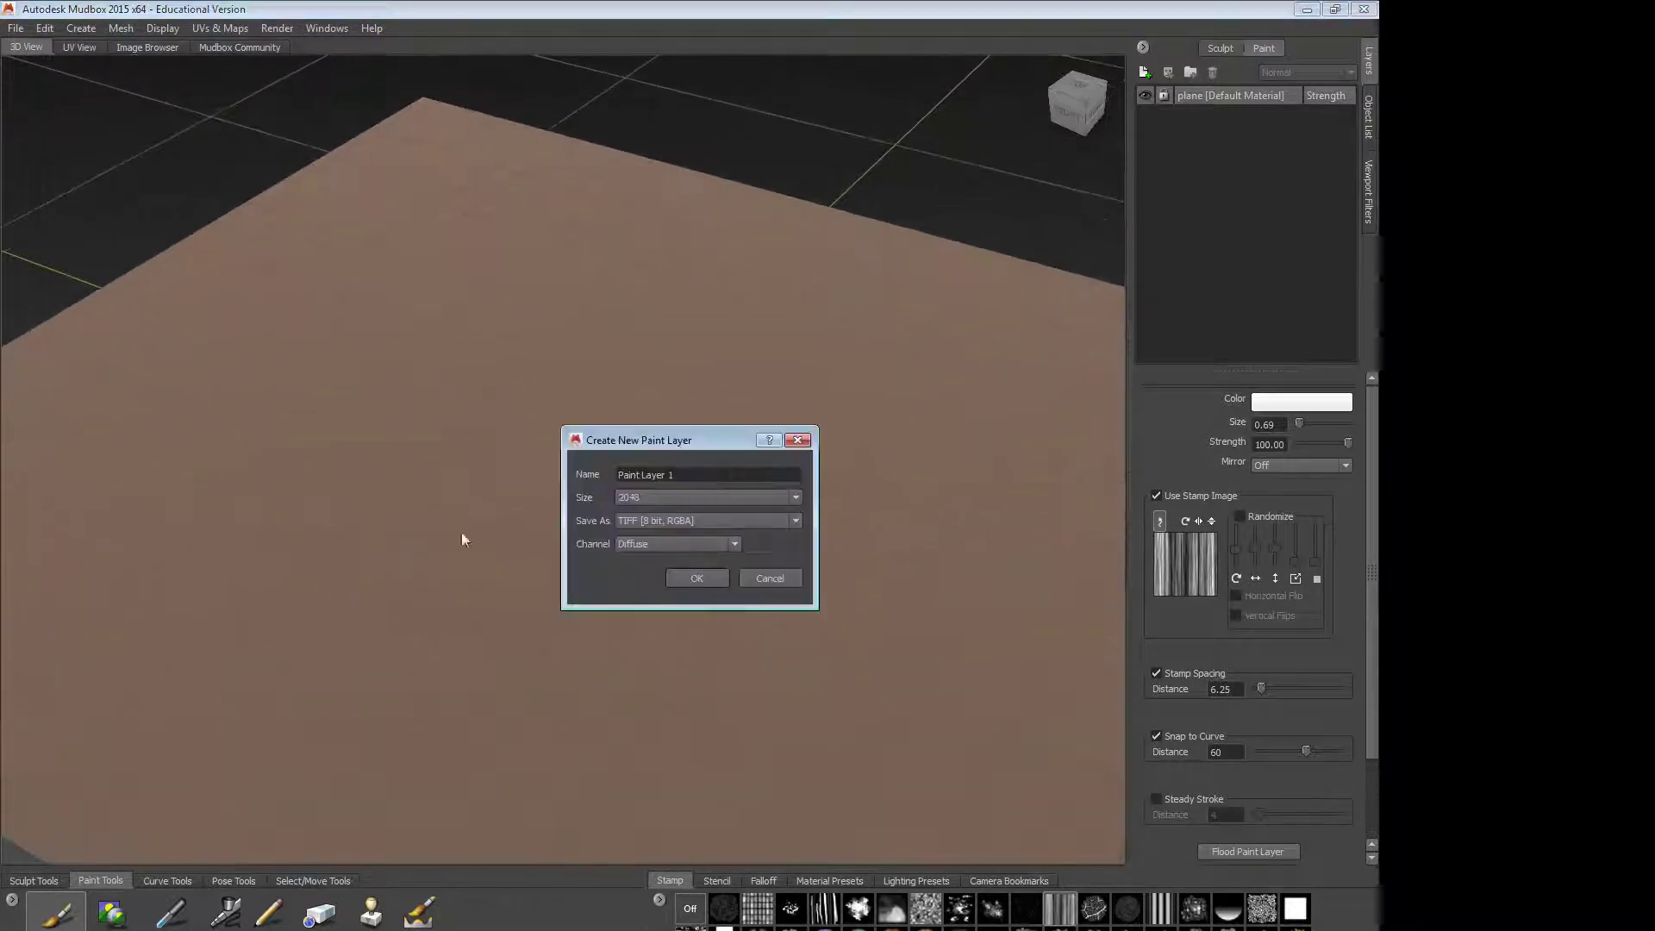
left_click(770, 579)
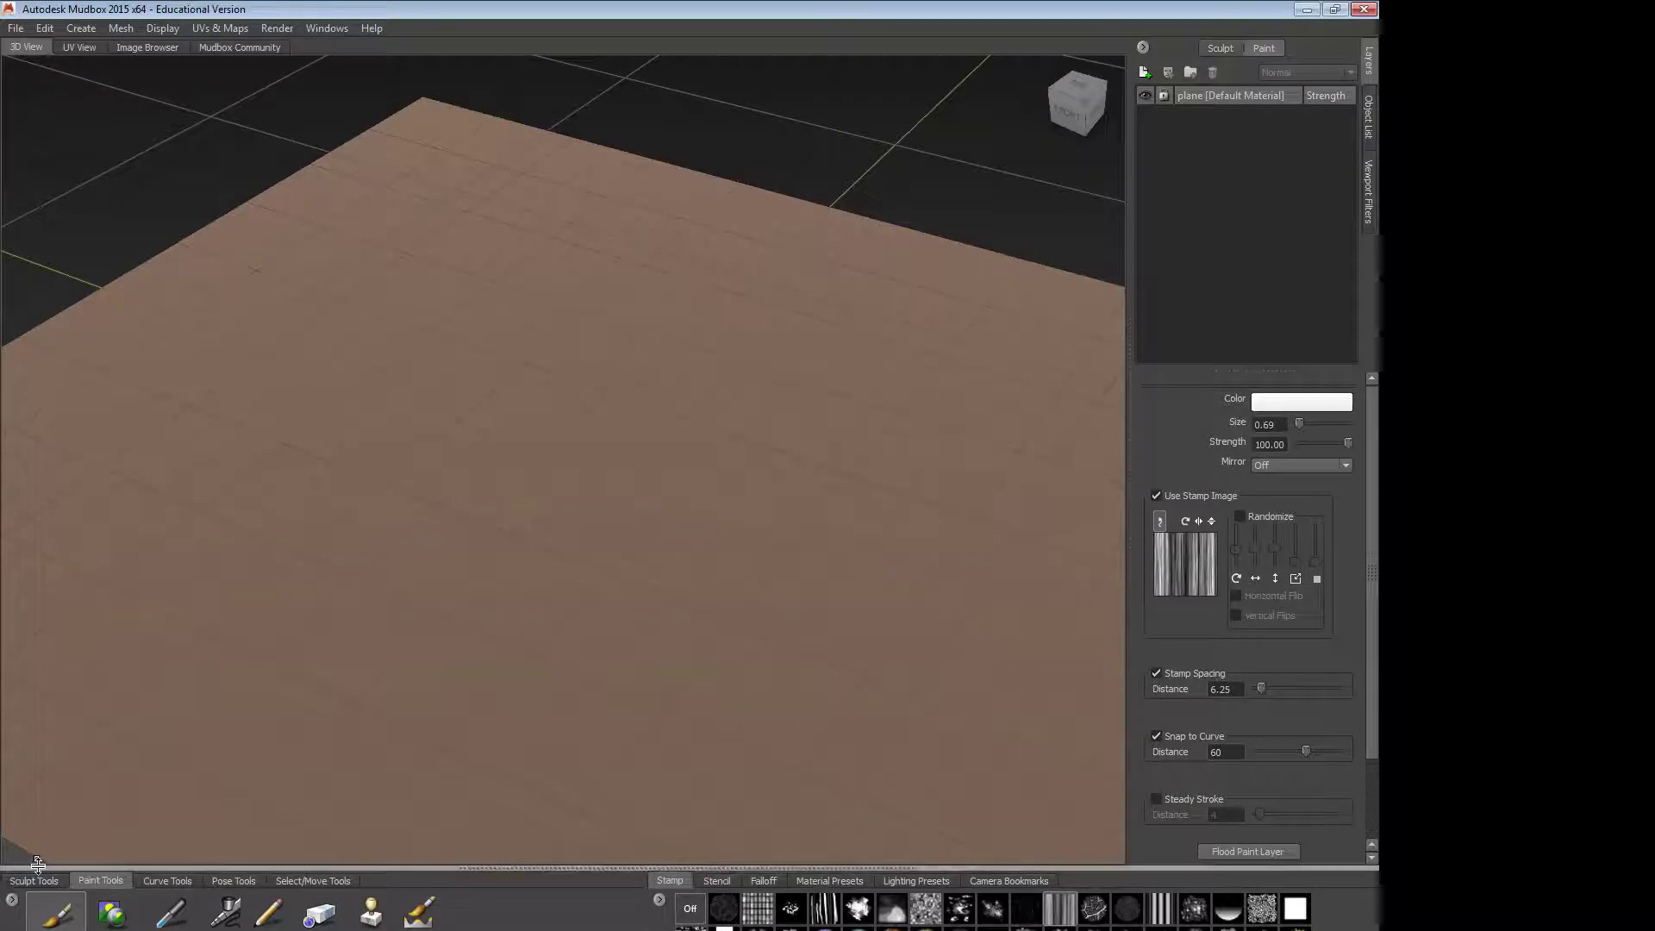
Step: Carve a deep trench across the middle of the plane with the Sculpt tool at size 22.14 and strength 14.00
left_click(34, 882)
left_click(47, 915)
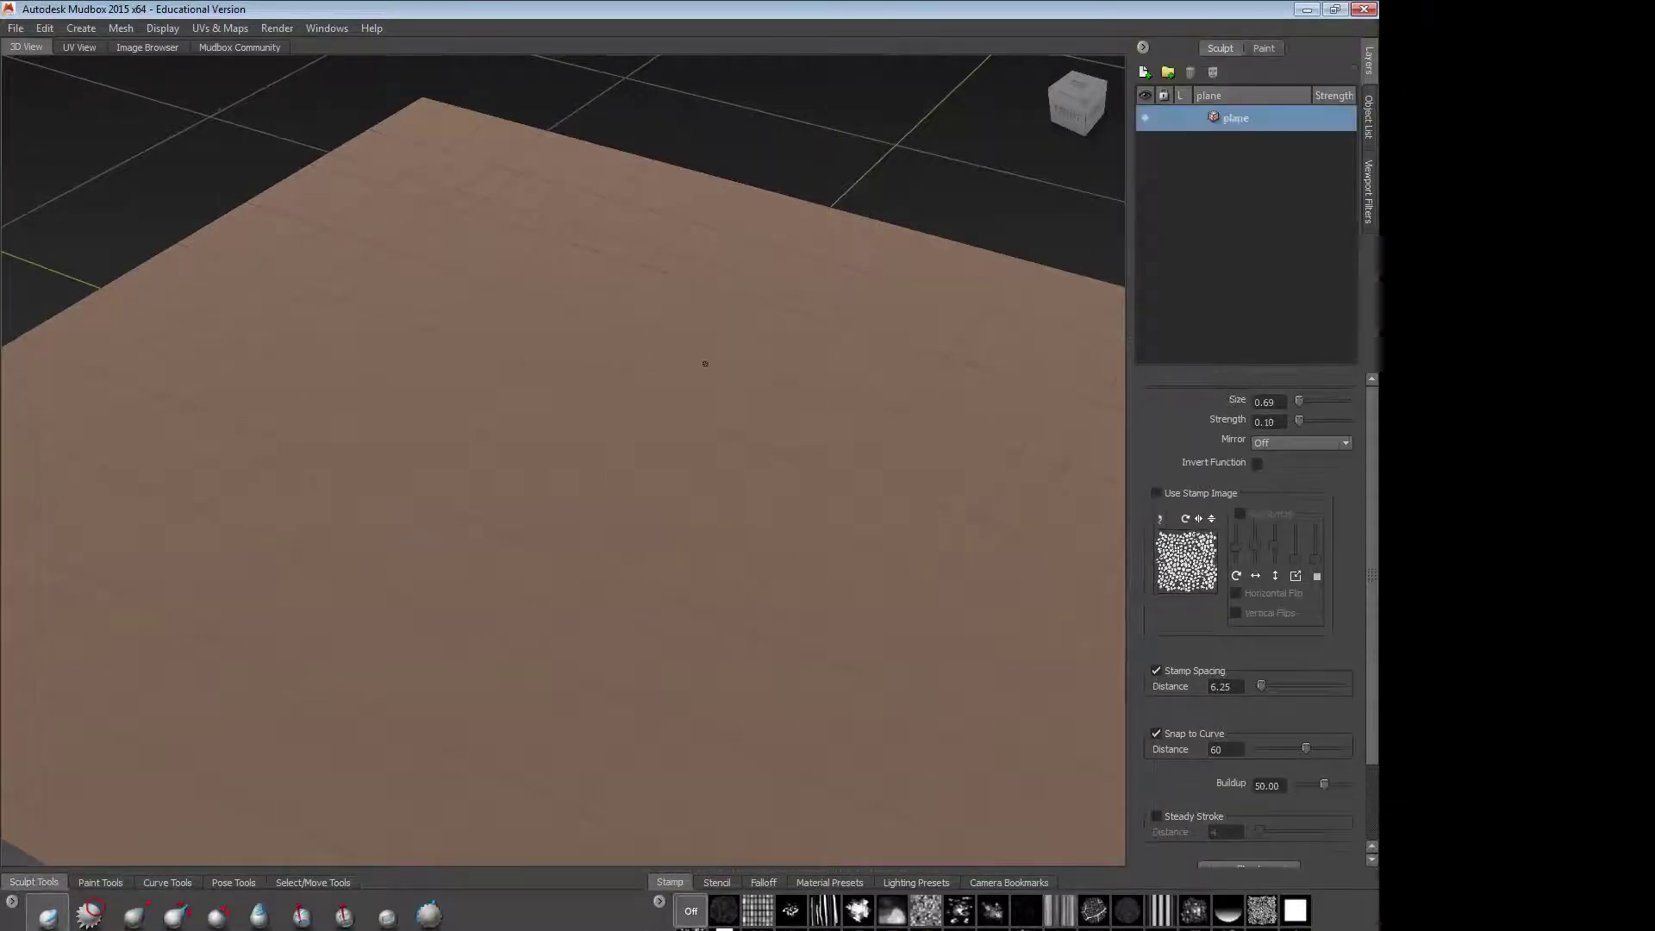
scroll(733, 406, "down", 5)
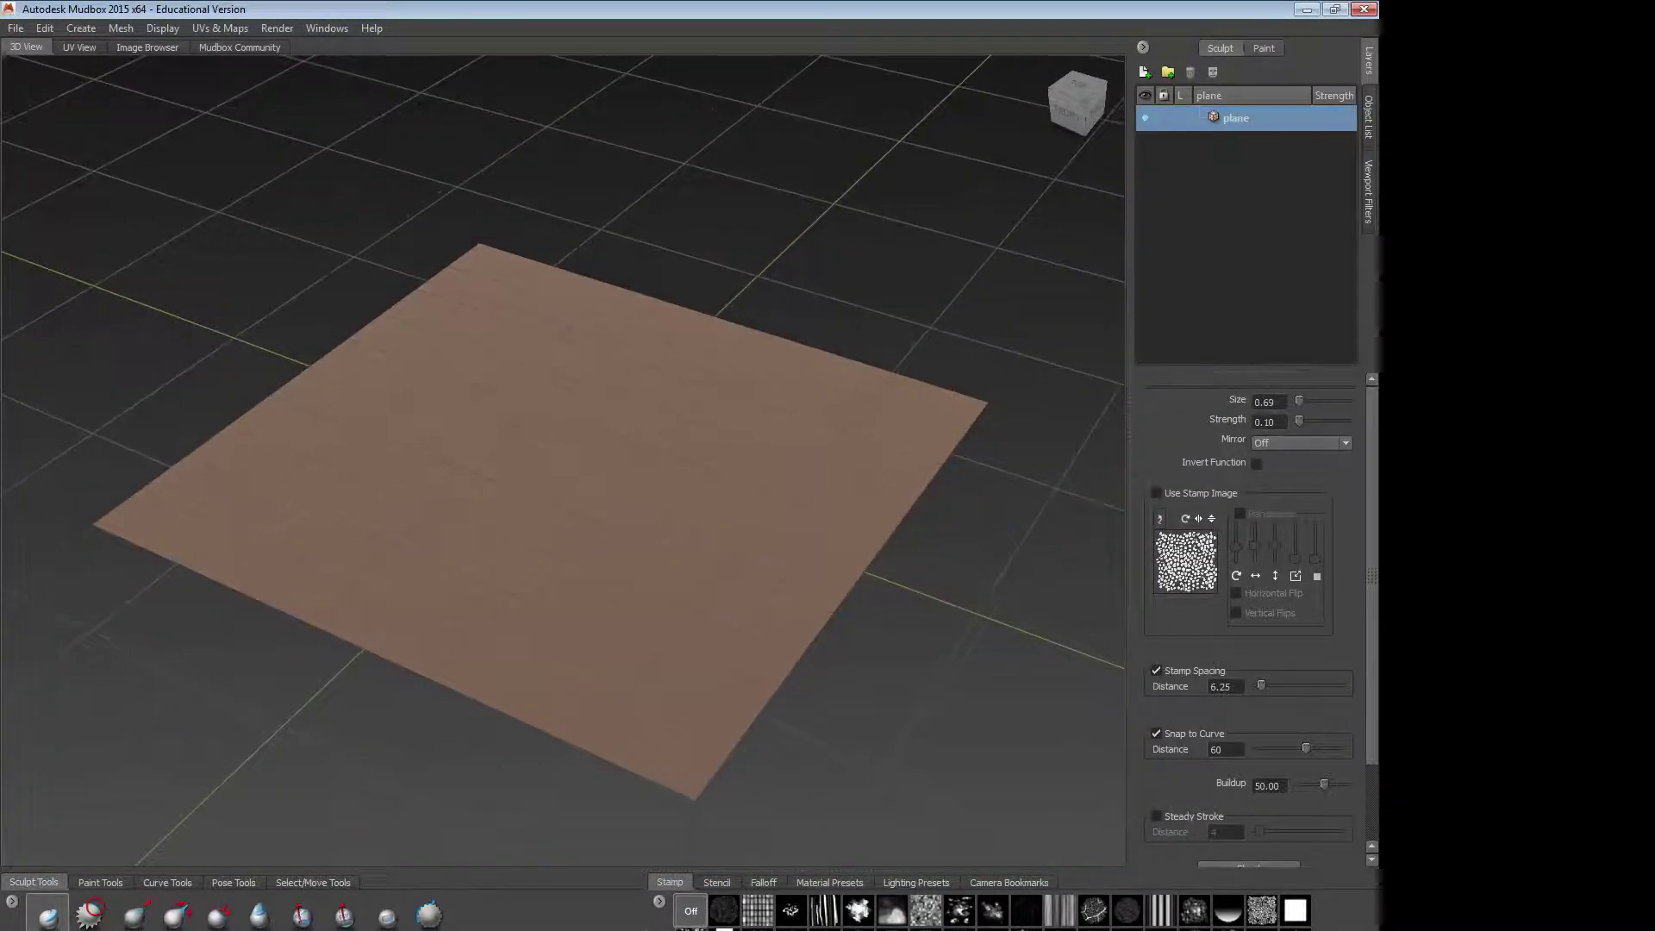
left_click_drag(559, 431, 554, 429)
mouse_move(702, 359)
left_mouse_down()
mouse_move(474, 535)
mouse_move(403, 624)
left_mouse_up()
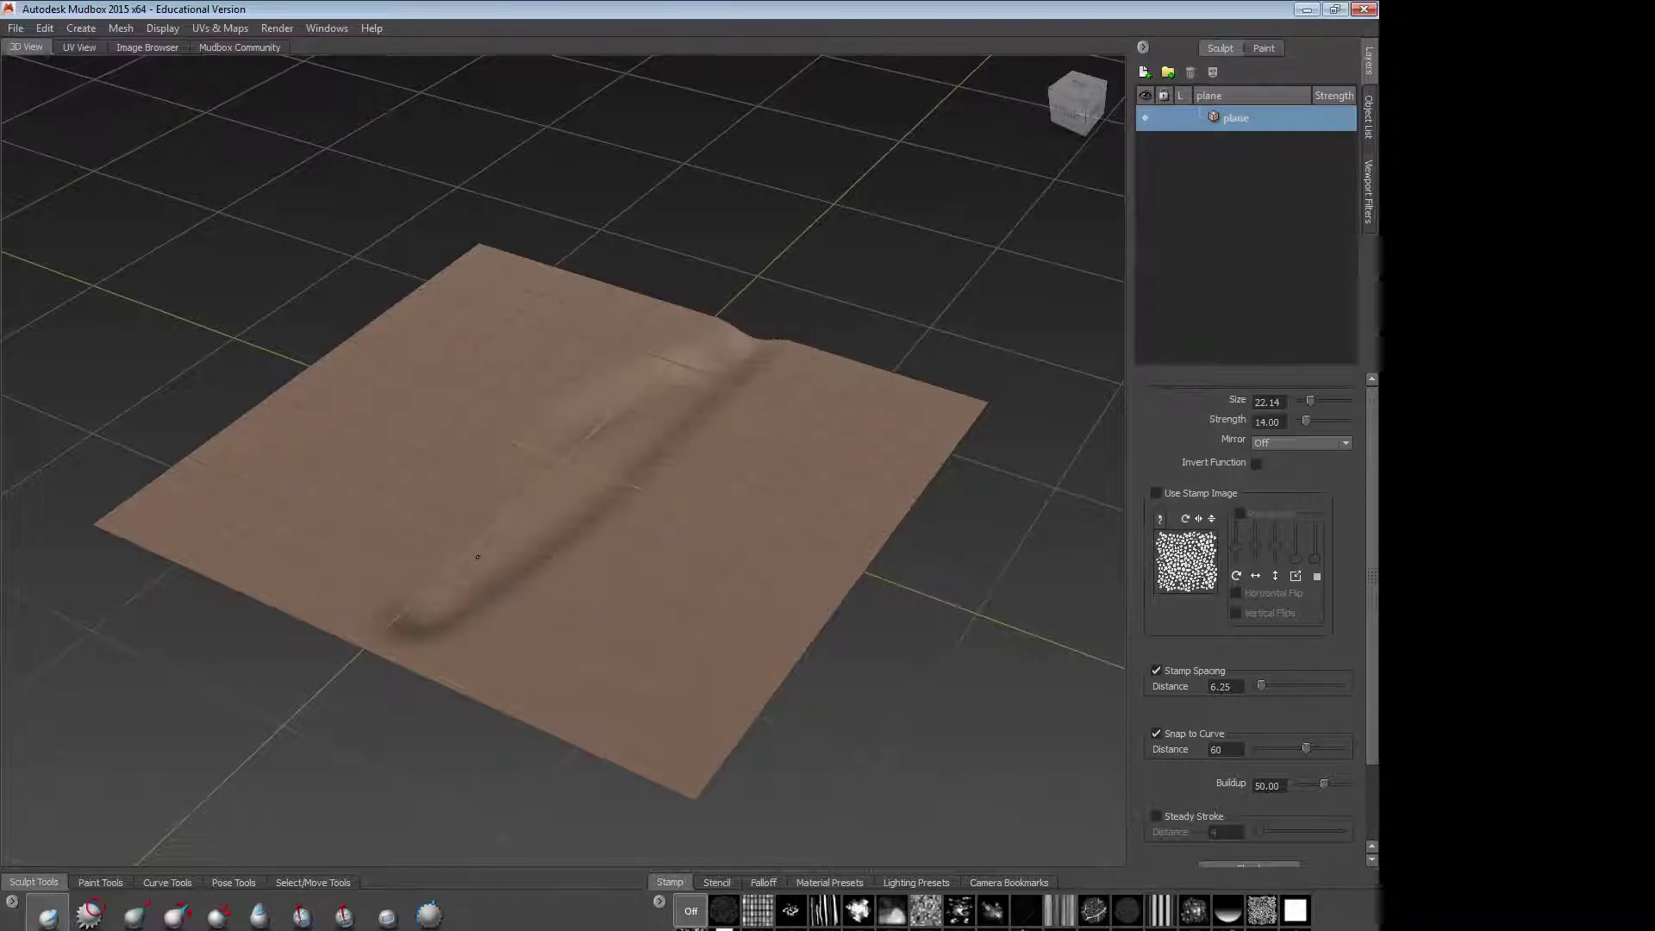
mouse_move(679, 359)
left_mouse_down()
mouse_move(338, 597)
mouse_move(390, 588)
mouse_move(368, 589)
left_mouse_up()
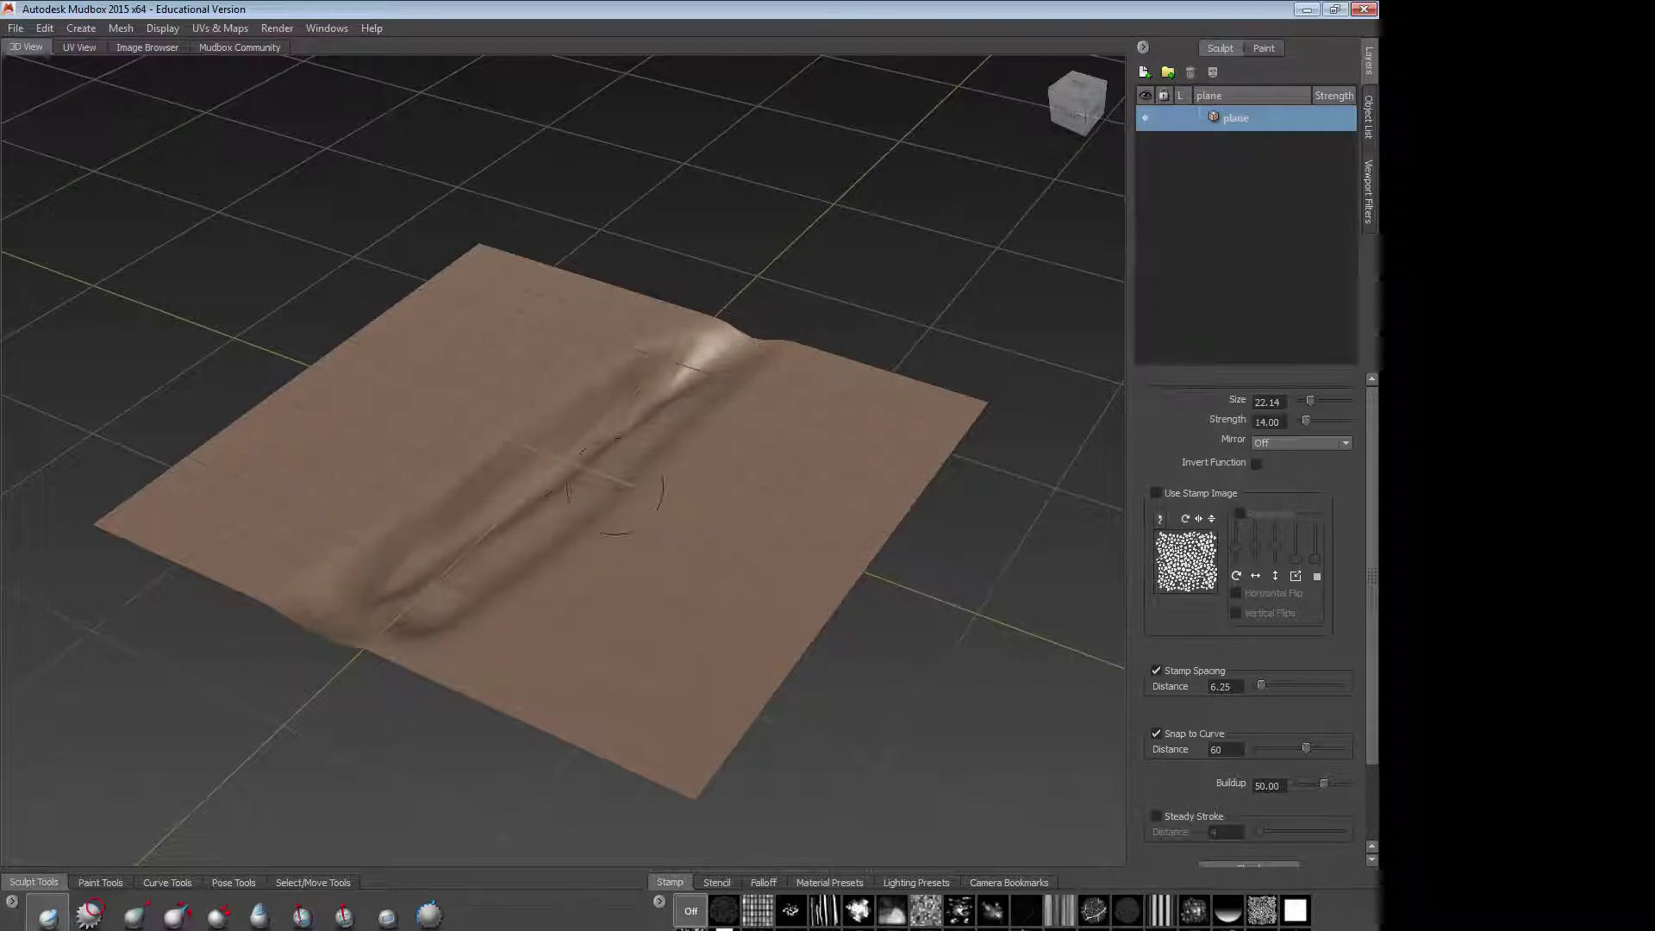
mouse_move(614, 487)
left_mouse_down()
mouse_move(360, 671)
mouse_move(732, 336)
mouse_move(650, 374)
mouse_move(685, 336)
mouse_move(691, 350)
left_mouse_up()
left_click_drag(665, 421, 662, 530, "alt")
mouse_move(690, 301)
left_mouse_down()
mouse_move(679, 209)
mouse_move(659, 380)
mouse_move(461, 624)
mouse_move(578, 439)
mouse_move(594, 485)
mouse_move(667, 489)
left_mouse_up()
right_click_drag(666, 489, 837, 488, "alt")
Step: Add subdivision level 3 to the plane mesh
left_click(129, 27)
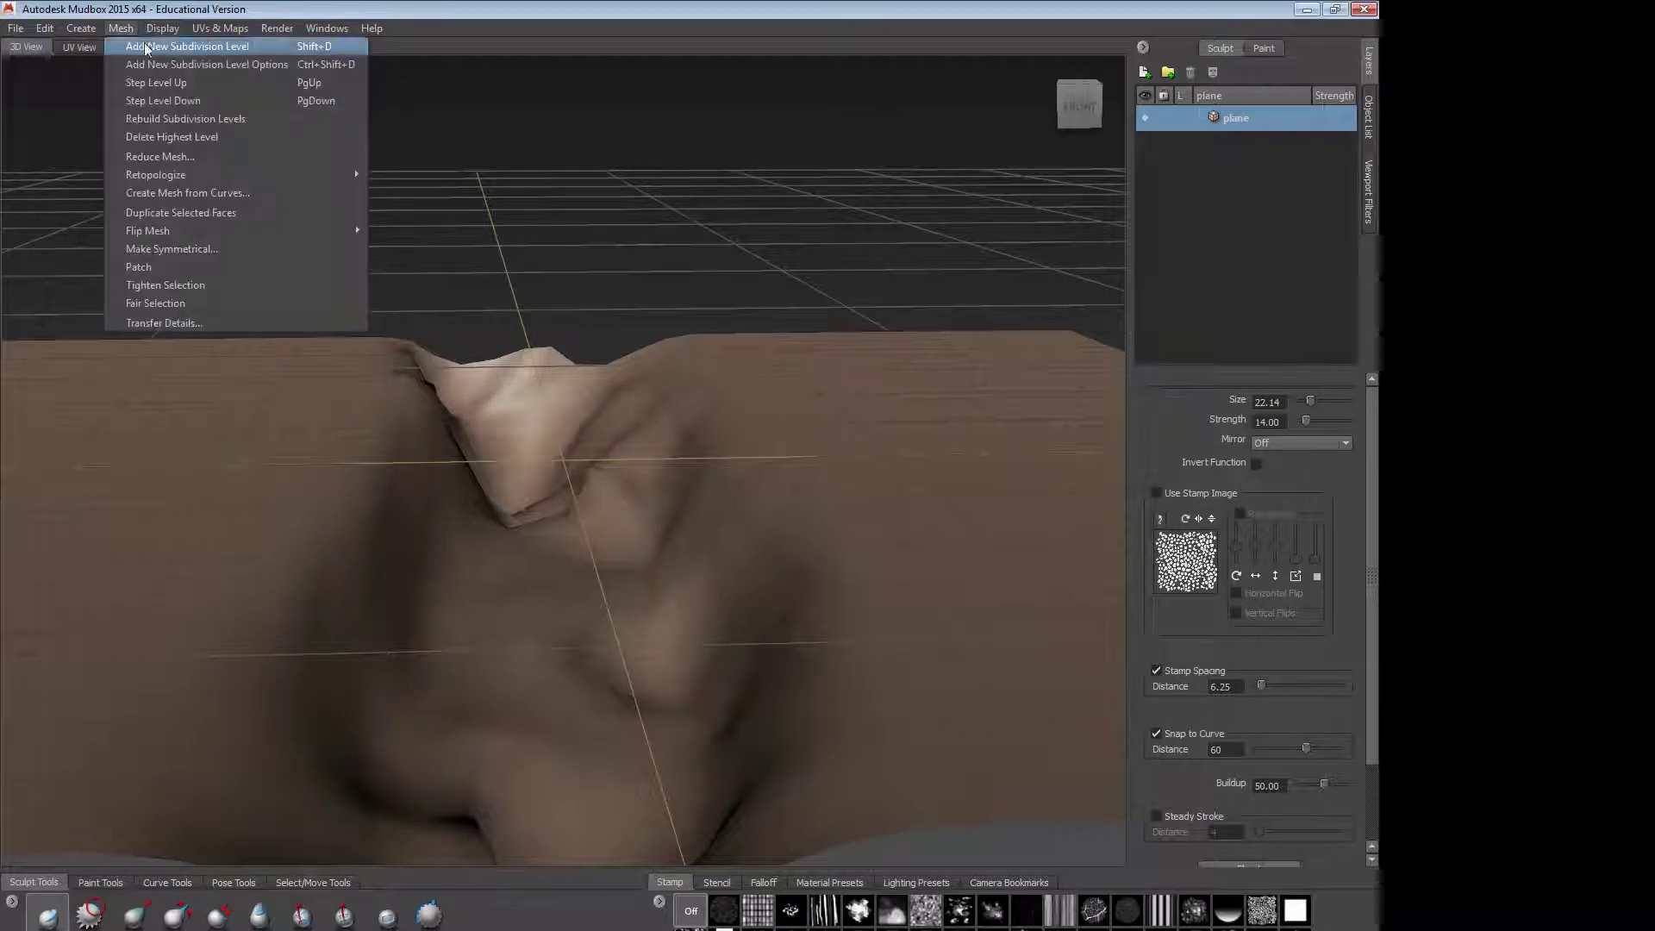
left_click(174, 50)
left_click_drag(769, 576, 776, 580, "alt")
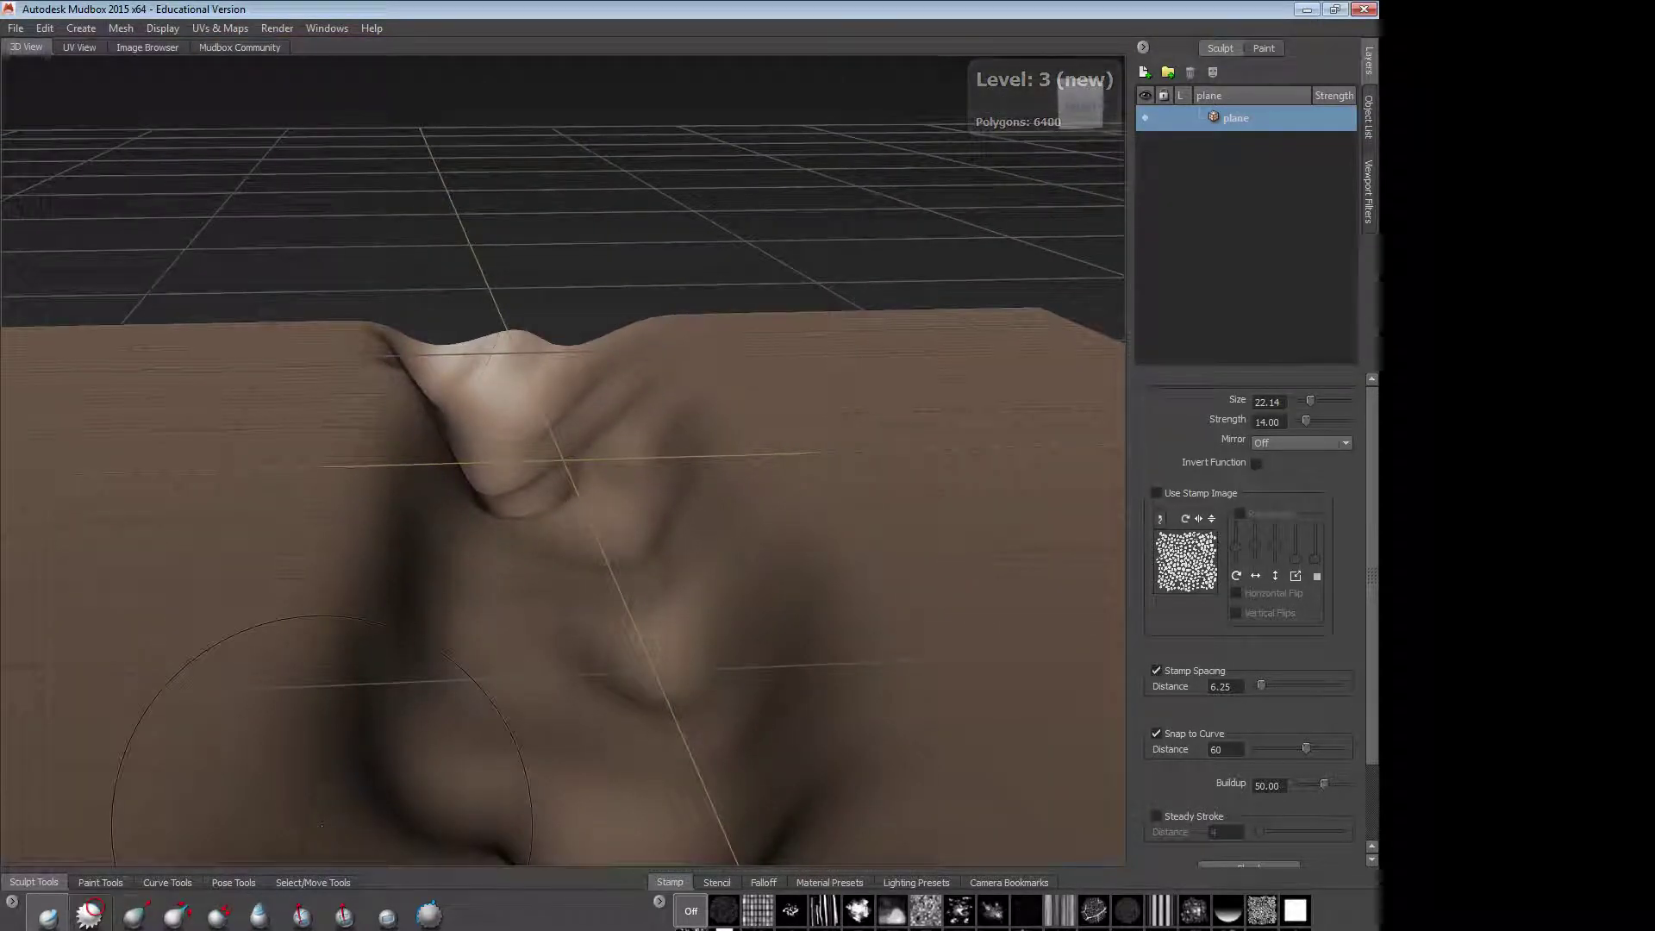
Step: Roughen the trench's floor and near walls using a stamp-image brush at size 22.14 and strength 42.10
left_click(173, 925)
left_click_drag(603, 586, 366, 560, "alt")
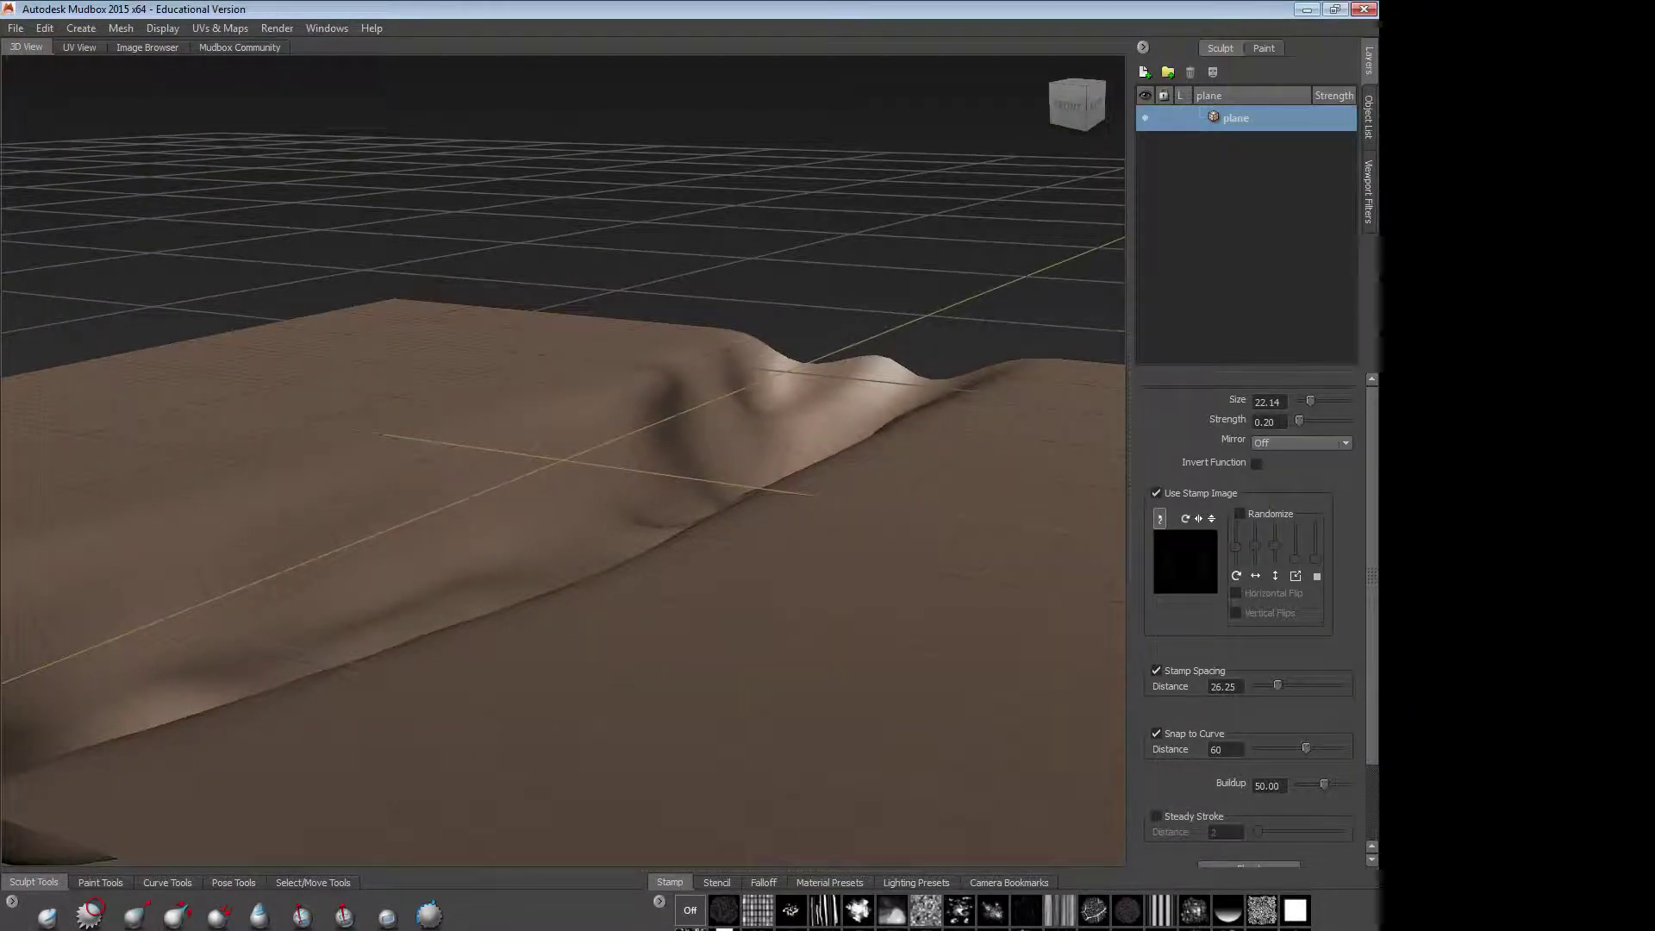
left_click_drag(483, 517, 663, 573, "alt")
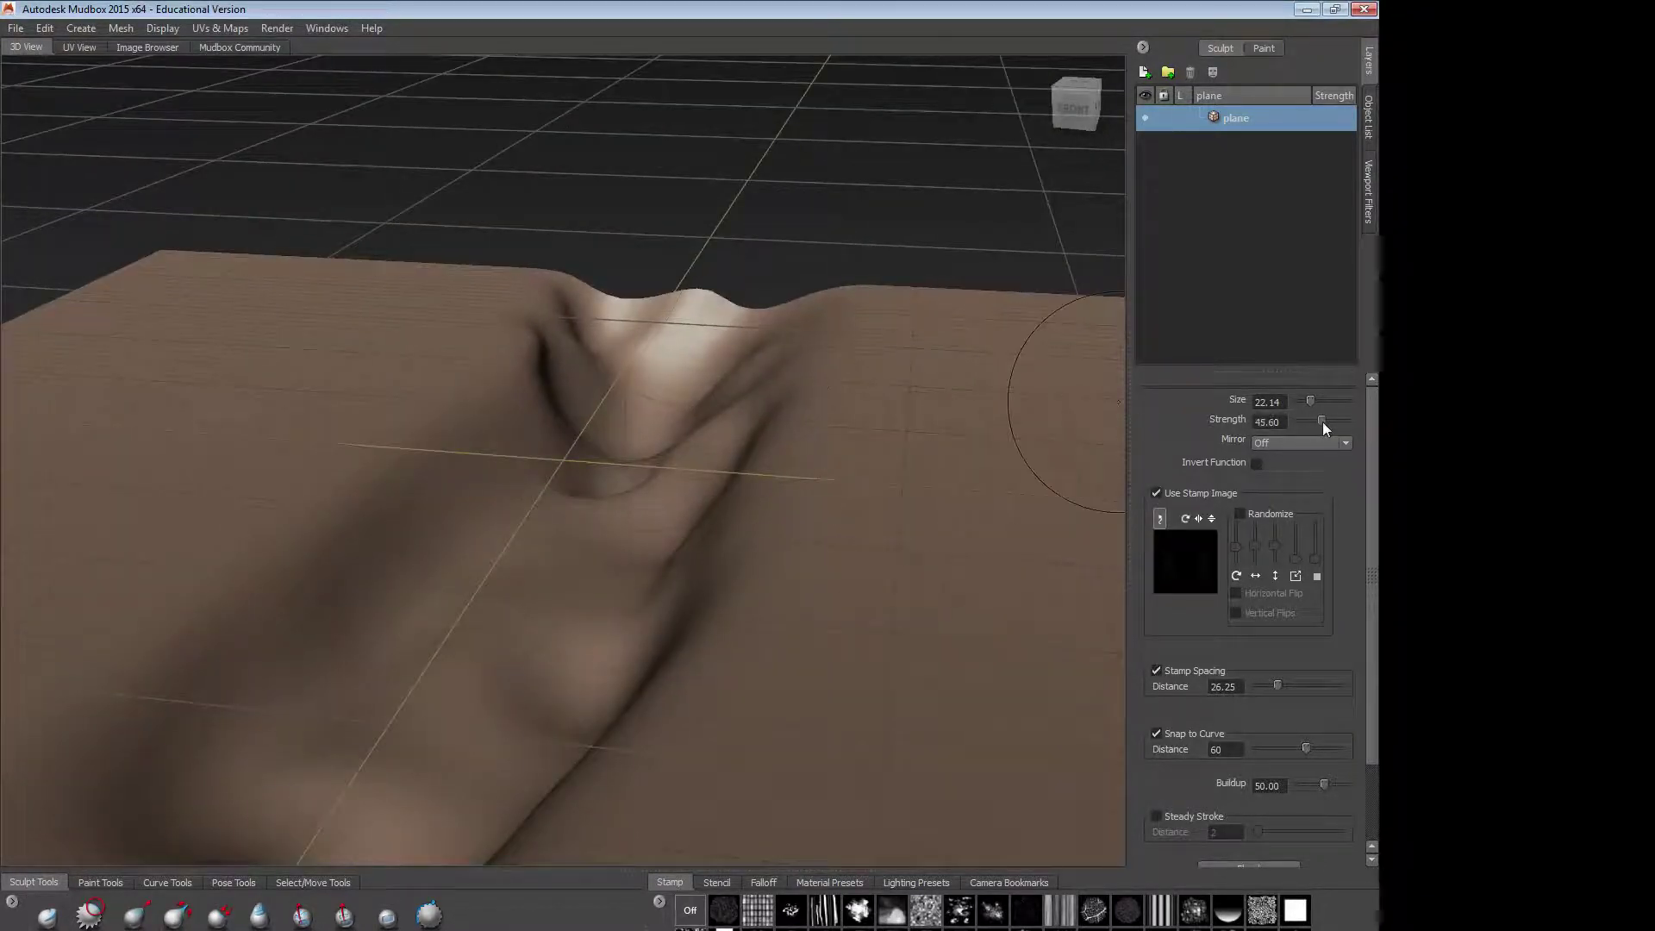
left_click_drag(323, 616, 328, 652)
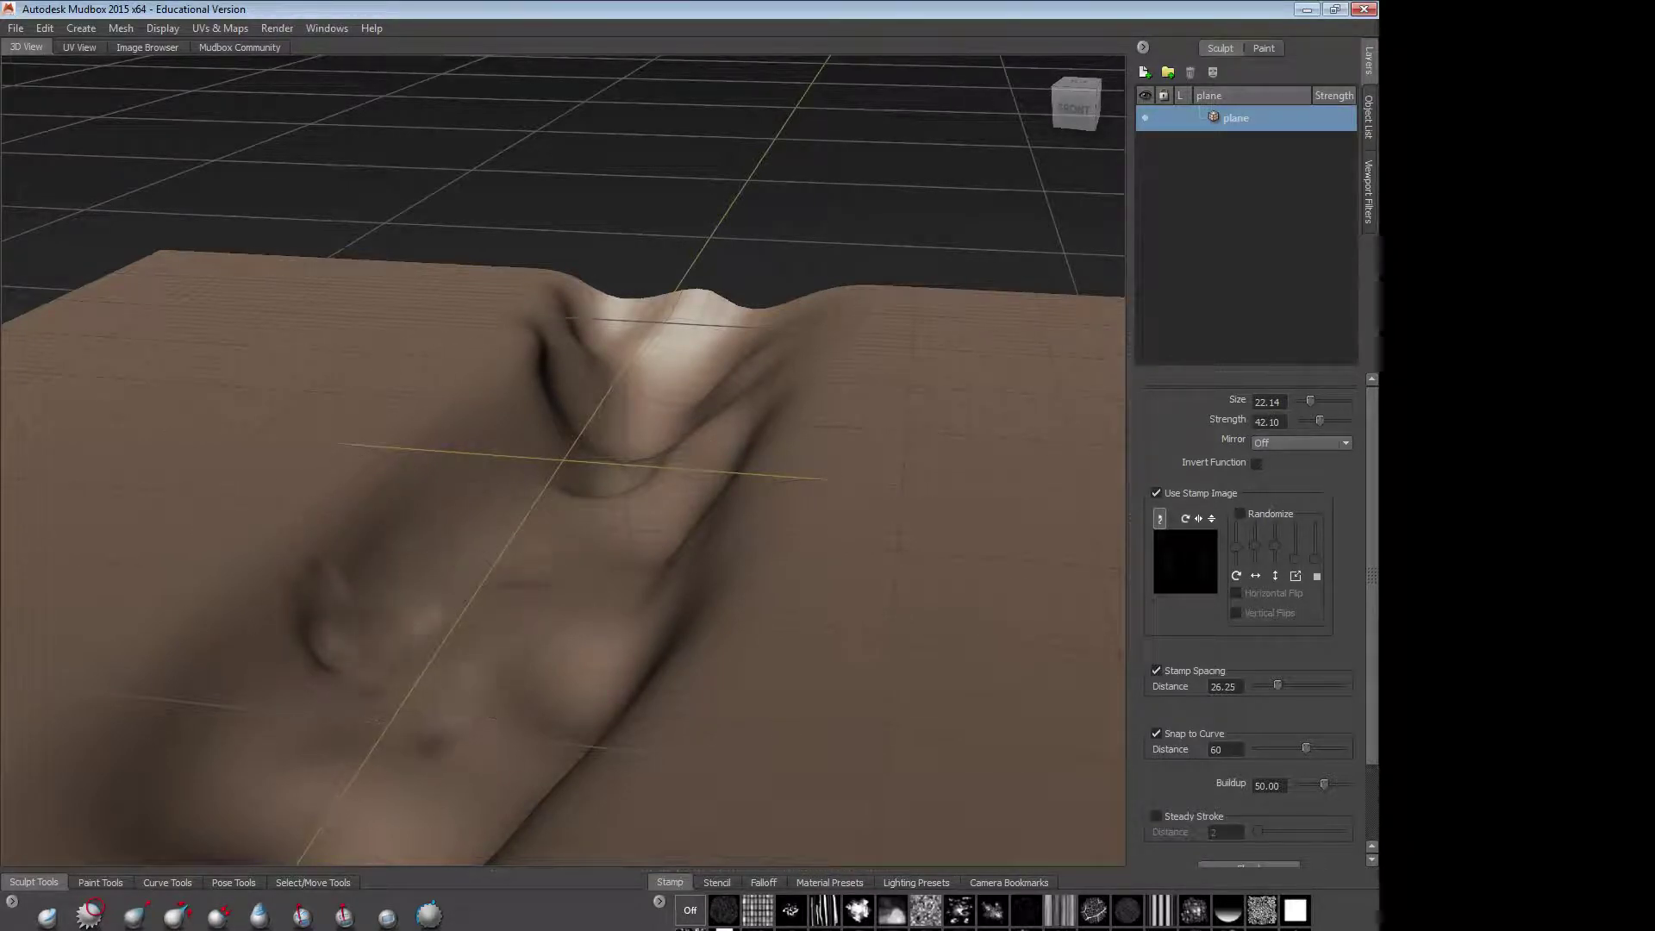
mouse_move(426, 608)
left_mouse_down()
mouse_move(595, 647)
mouse_move(536, 763)
left_mouse_up()
left_click_drag(512, 681, 619, 661, "alt")
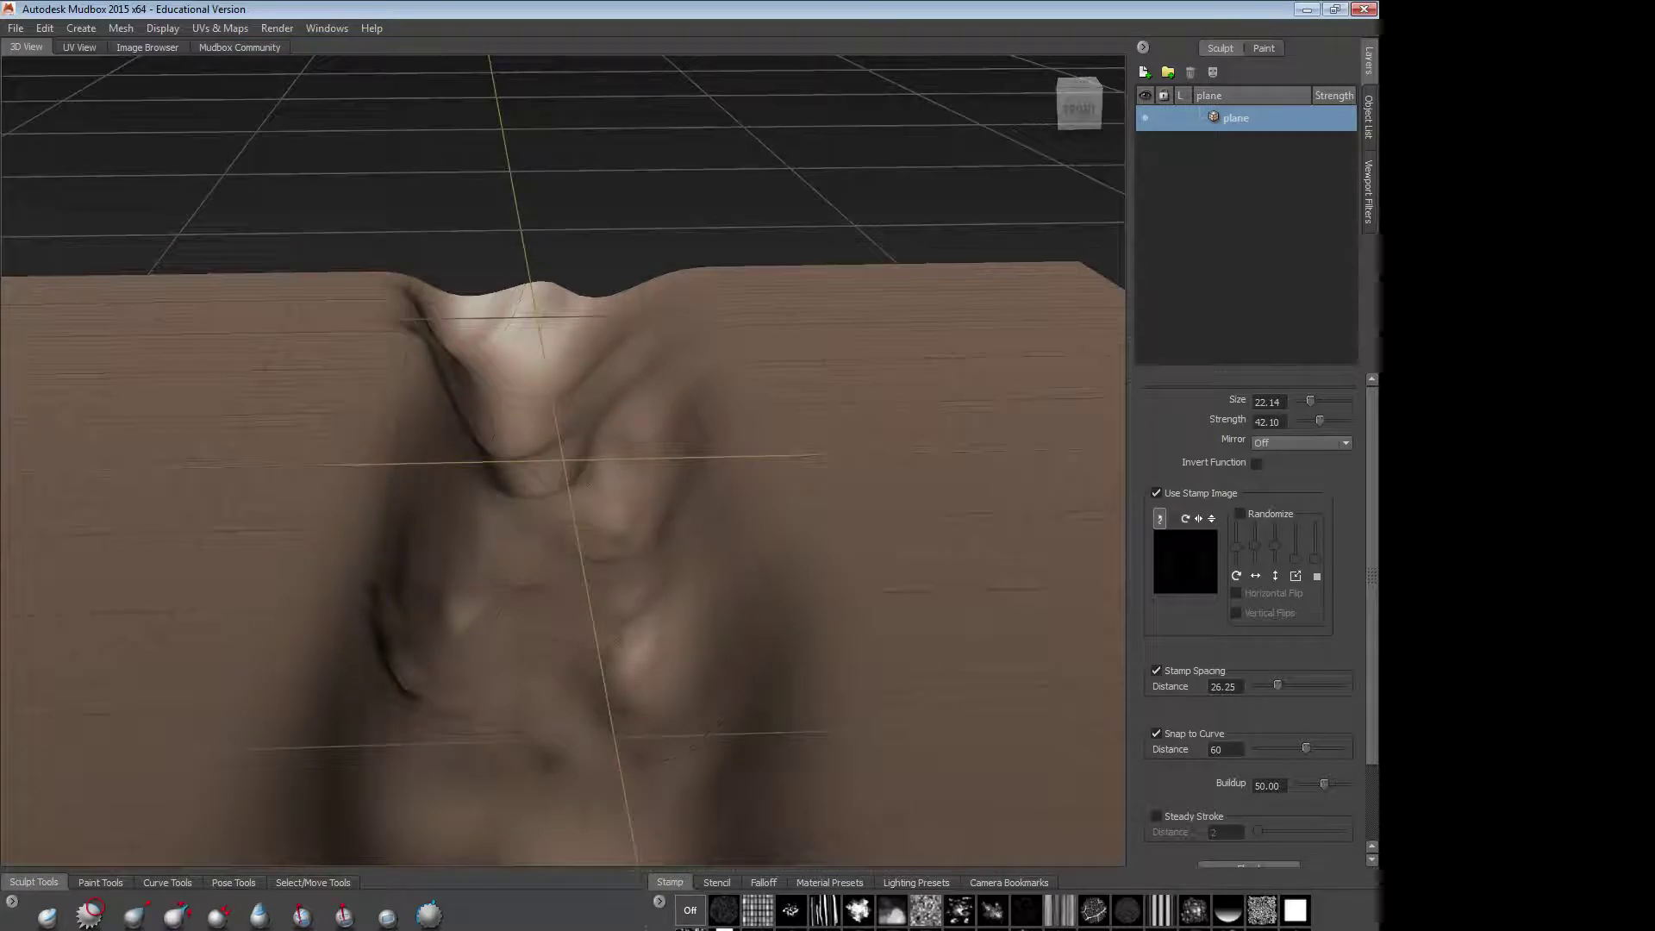
Step: Sculpt erosion-like ridges into the trench's far end and left wall
left_click_drag(556, 366, 444, 406)
mouse_move(482, 414)
left_mouse_down("alt")
mouse_move(383, 353)
mouse_move(392, 422)
left_mouse_up("alt")
left_click_drag(541, 392, 556, 464)
mouse_move(487, 405)
left_mouse_down()
mouse_move(504, 496)
mouse_move(487, 482)
mouse_move(485, 445)
mouse_move(547, 423)
mouse_move(552, 463)
left_mouse_up()
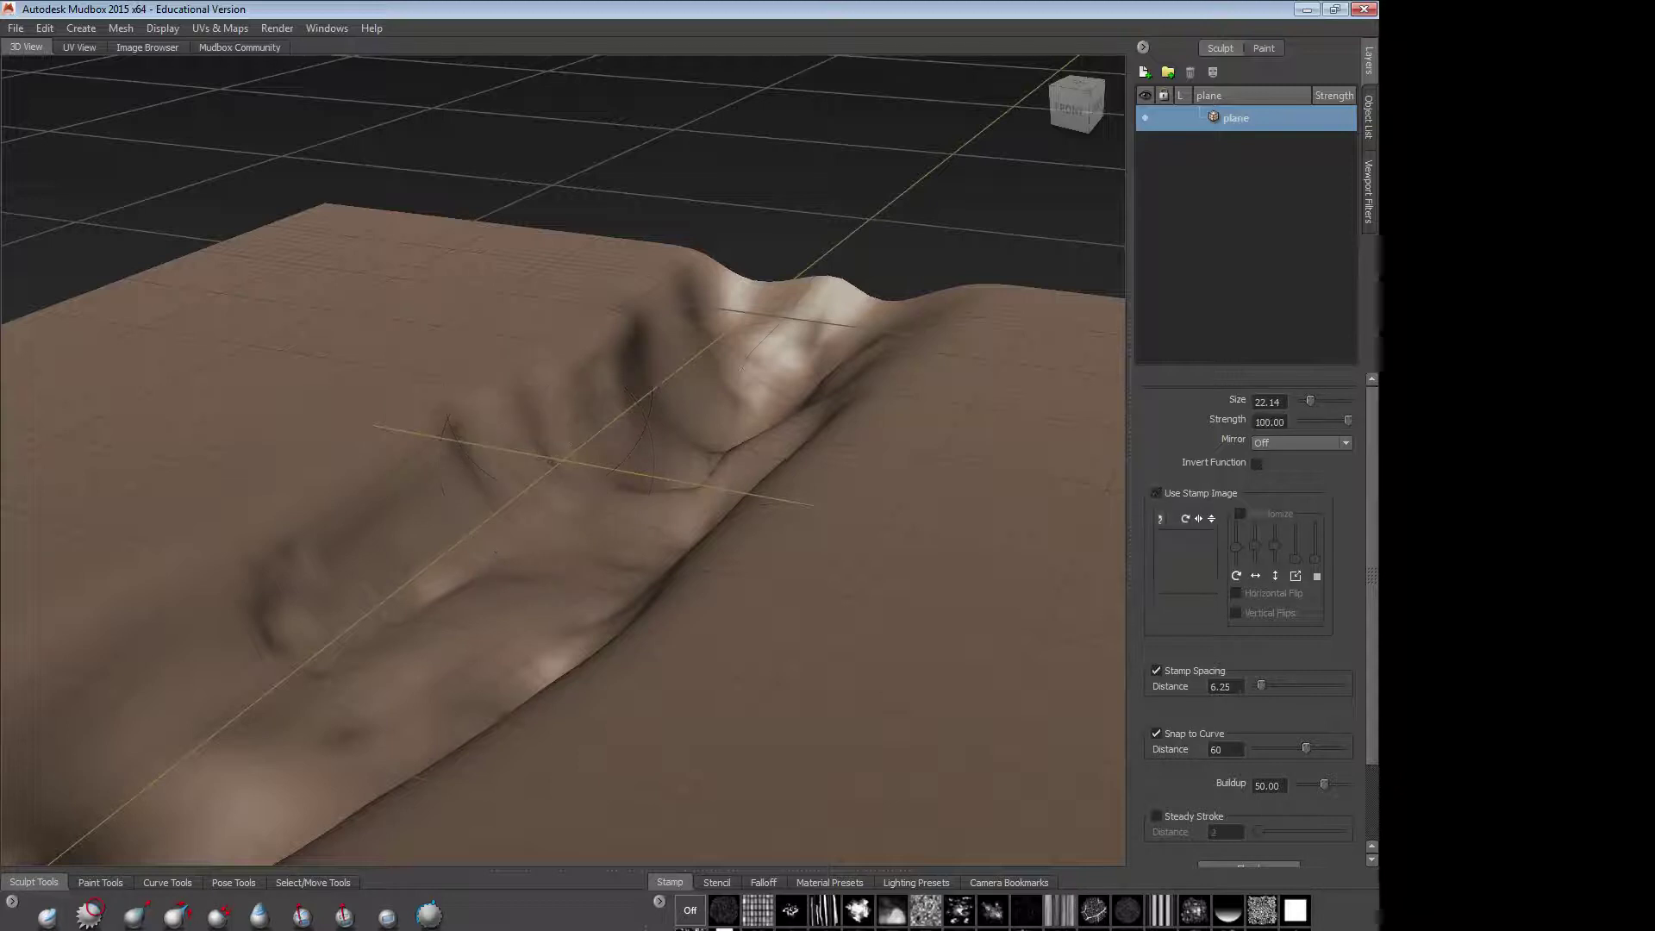
Step: Smooth the rough bumps along the trench's floor, walls and bright far end
left_click_drag(453, 438, 540, 557, "alt")
left_click_drag(470, 599, 444, 625, "shift")
left_click_drag(633, 659, 616, 509, "shift")
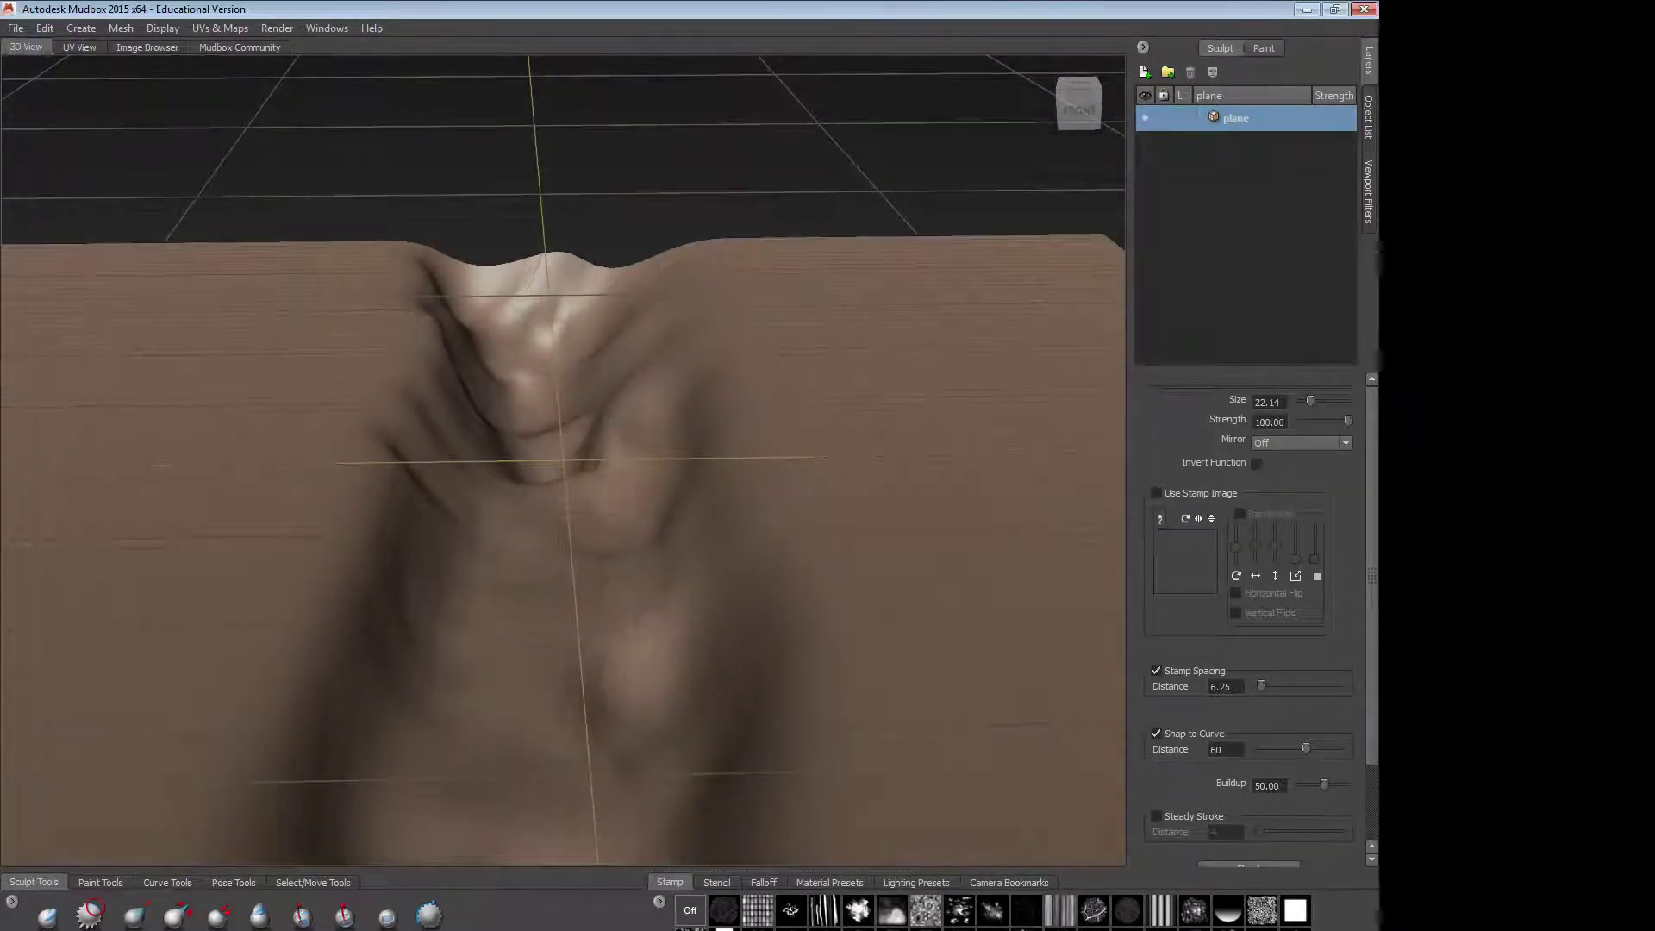
mouse_move(548, 353)
left_mouse_down("shift")
mouse_move(540, 314)
mouse_move(525, 344)
left_mouse_up("shift")
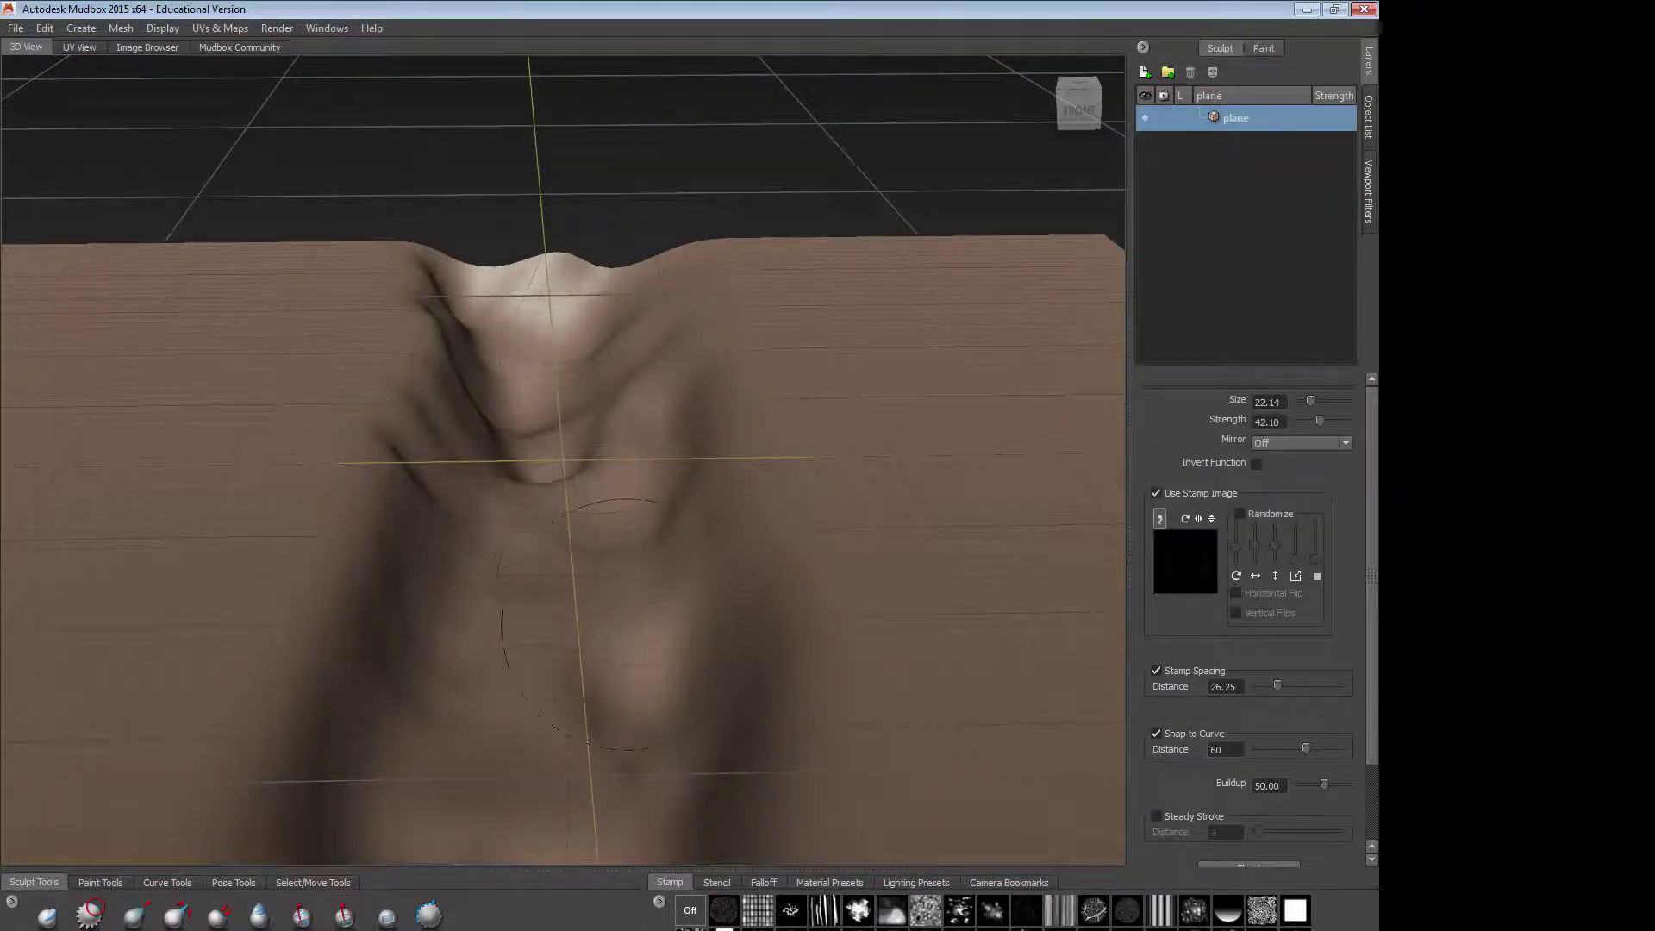
Step: Sculpt a row of vertical ridges down the trench's right wall and smooth their lower parts
left_click_drag(509, 594, 634, 525, "alt")
mouse_move(657, 426)
left_mouse_down()
mouse_move(642, 500)
mouse_move(660, 568)
left_mouse_up()
left_click_drag(714, 488, 690, 590)
left_click_drag(750, 507, 720, 634)
mouse_move(780, 543)
left_mouse_down()
mouse_move(739, 703)
mouse_move(752, 641)
mouse_move(648, 429)
left_mouse_up()
mouse_move(784, 504)
left_mouse_down()
mouse_move(749, 672)
mouse_move(794, 696)
left_mouse_up()
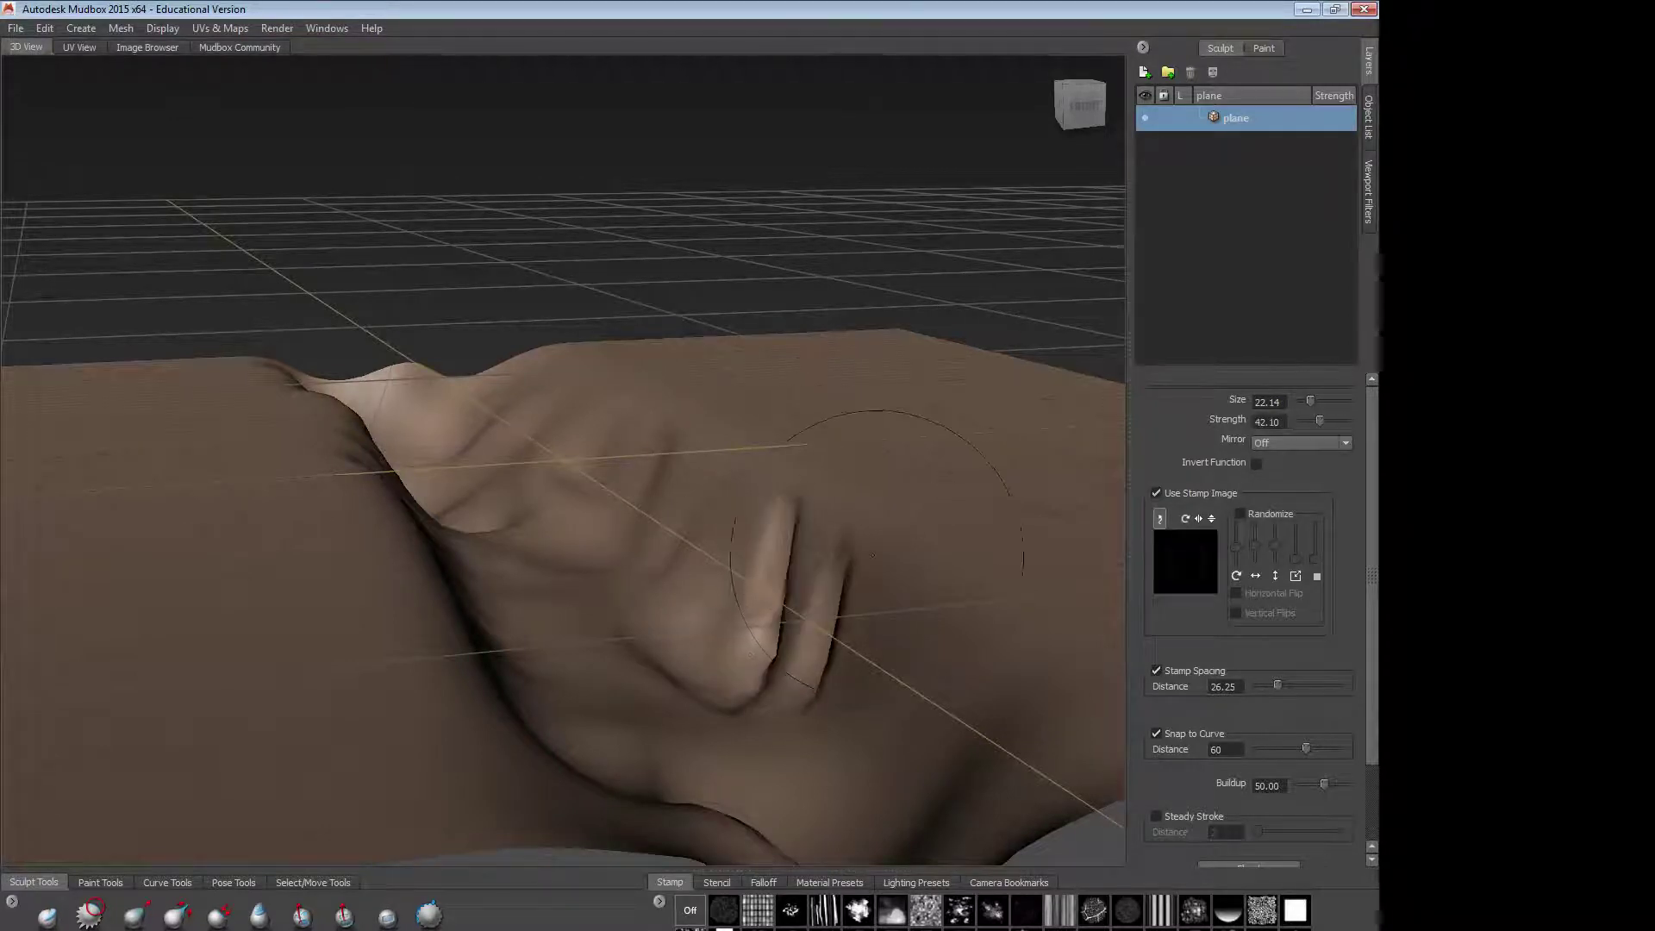
left_click_drag(870, 551, 843, 698)
mouse_move(848, 680)
left_mouse_down("shift")
mouse_move(844, 616)
mouse_move(792, 560)
mouse_move(761, 642)
left_mouse_up("shift")
Step: Examine the sculpted trench's depth and wall detail from low, close and elevated viewpoints
mouse_move(793, 720)
left_mouse_down("alt")
mouse_move(871, 737)
mouse_move(776, 687)
left_mouse_up("alt")
right_click_drag(775, 687, 634, 570, "alt")
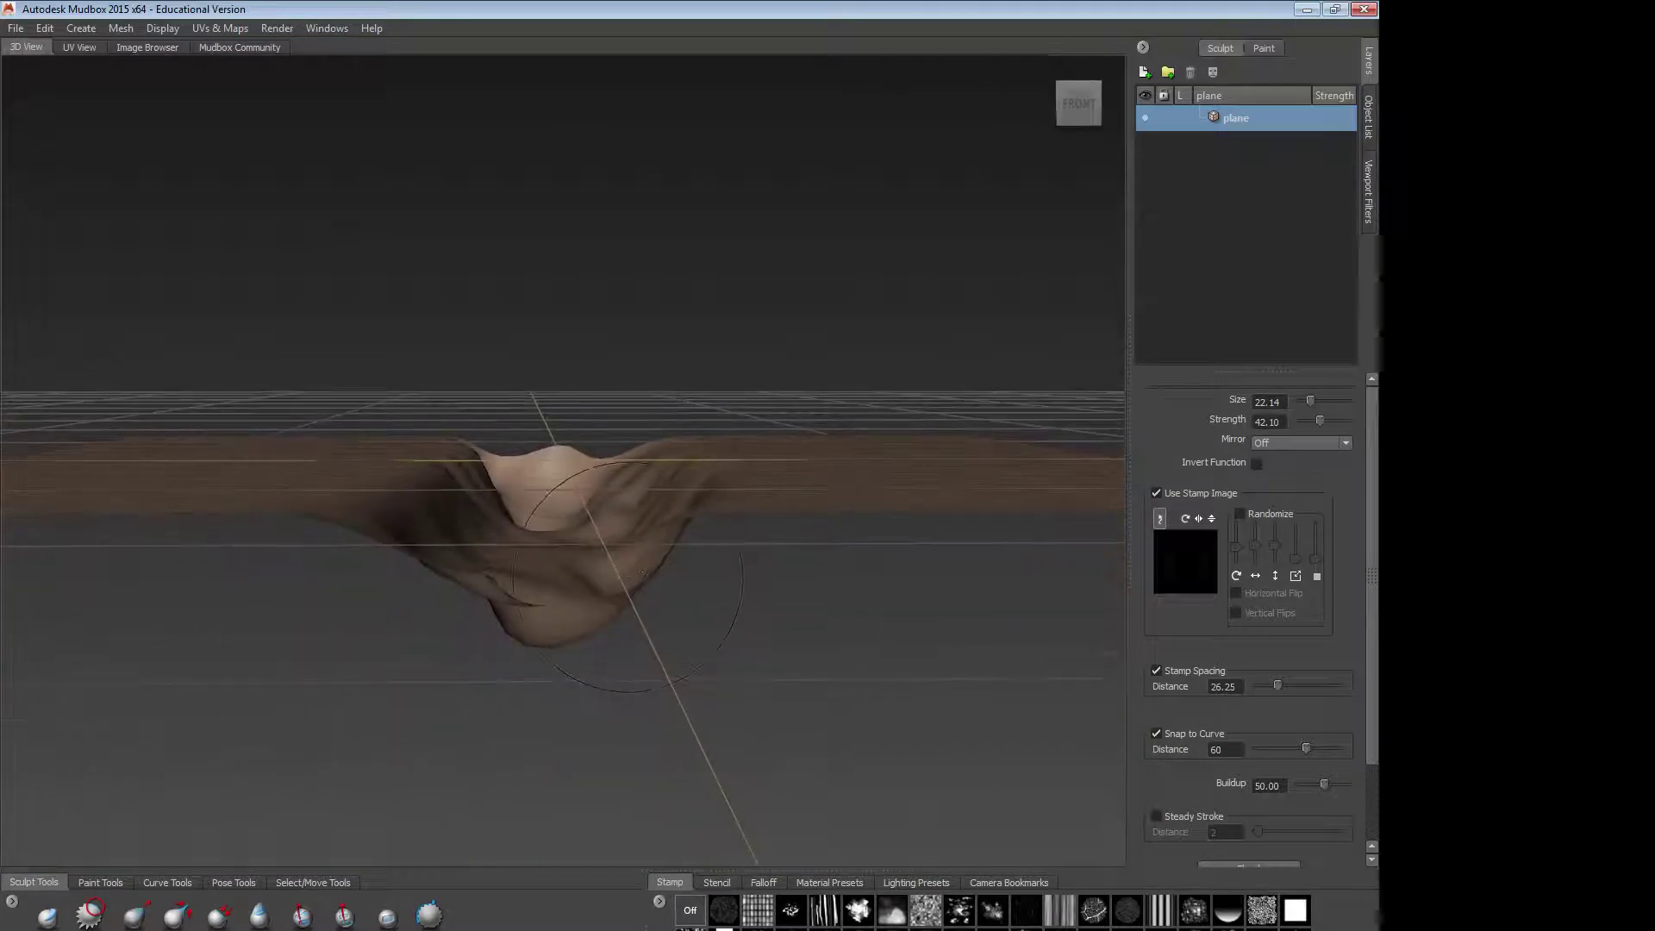
left_click_drag(634, 570, 668, 594, "alt")
right_click_drag(668, 595, 979, 710, "alt")
middle_click_drag(788, 724, 683, 549, "alt")
right_click_drag(683, 549, 777, 519, "alt")
left_click_drag(778, 519, 637, 551, "alt")
middle_click_drag(892, 491, 885, 556, "alt")
right_click_drag(884, 556, 397, 630, "alt")
left_click_drag(693, 561, 562, 604, "alt")
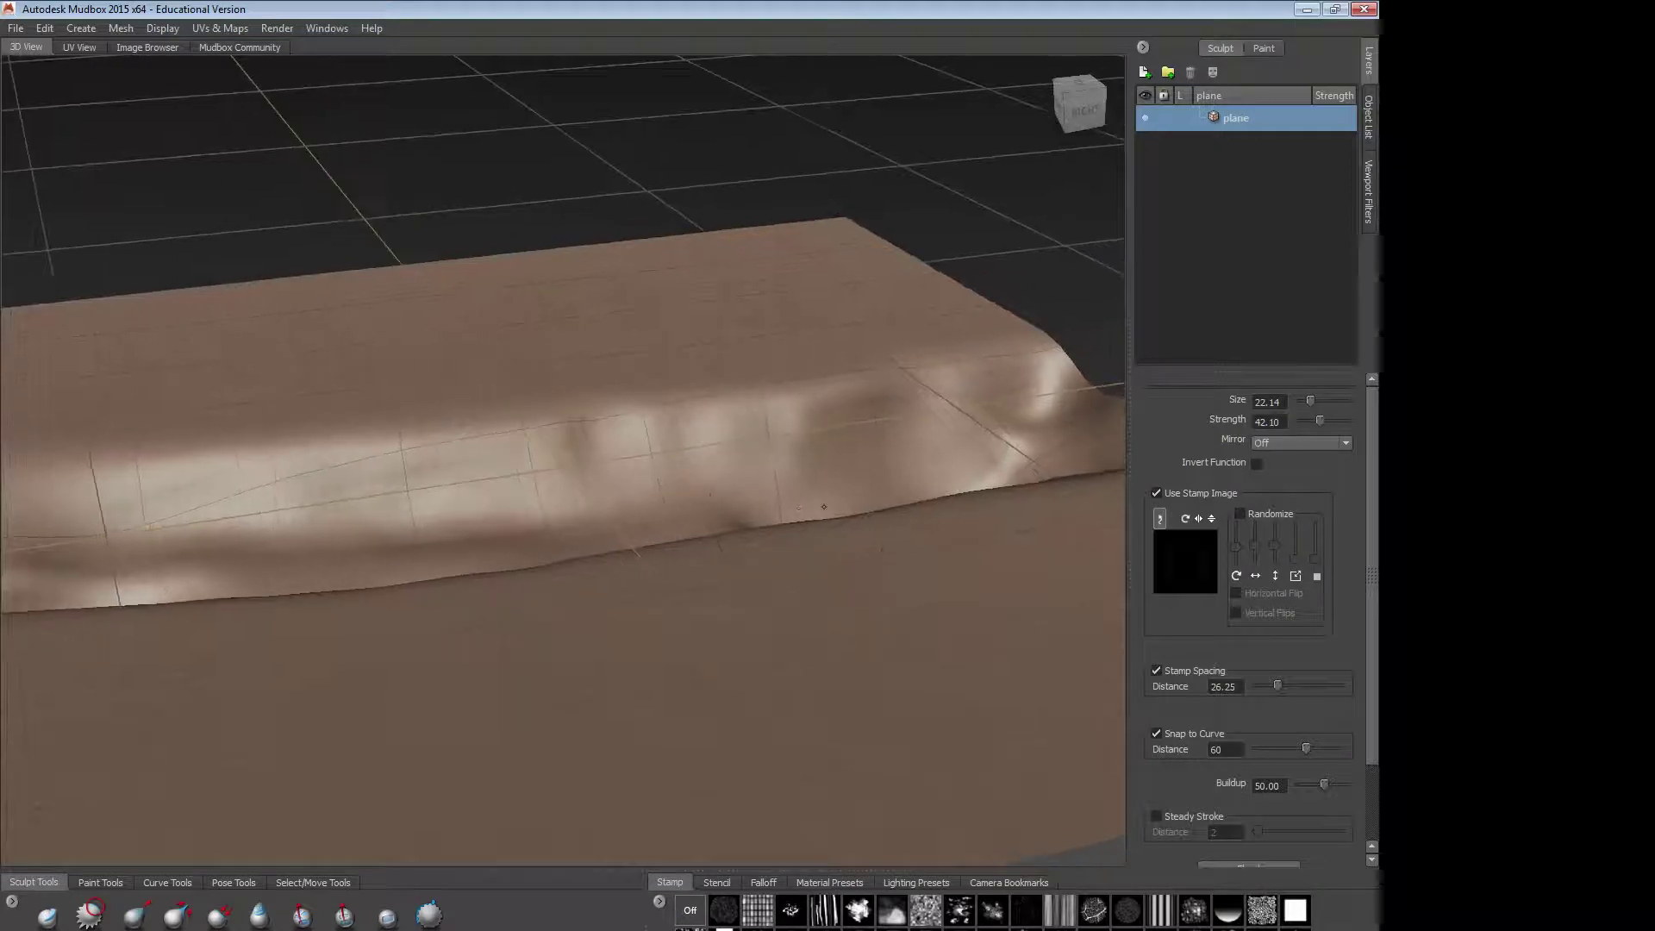
right_click_drag(820, 506, 526, 618, "alt")
left_click_drag(526, 618, 665, 564, "alt")
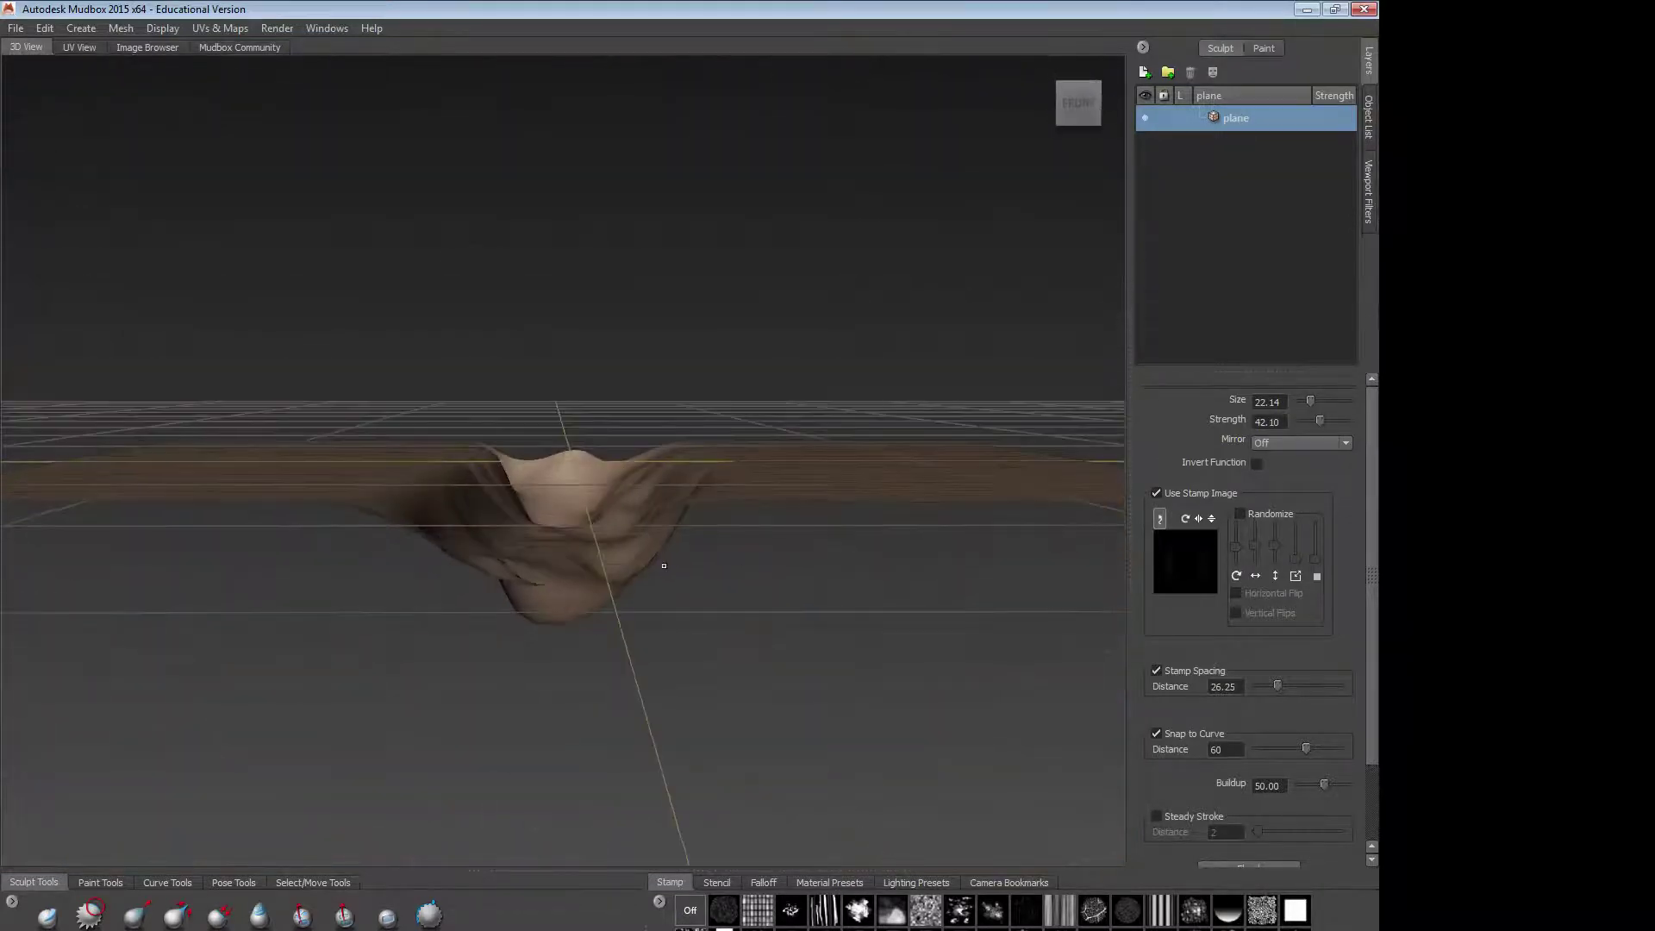
right_click_drag(665, 565, 773, 388, "alt")
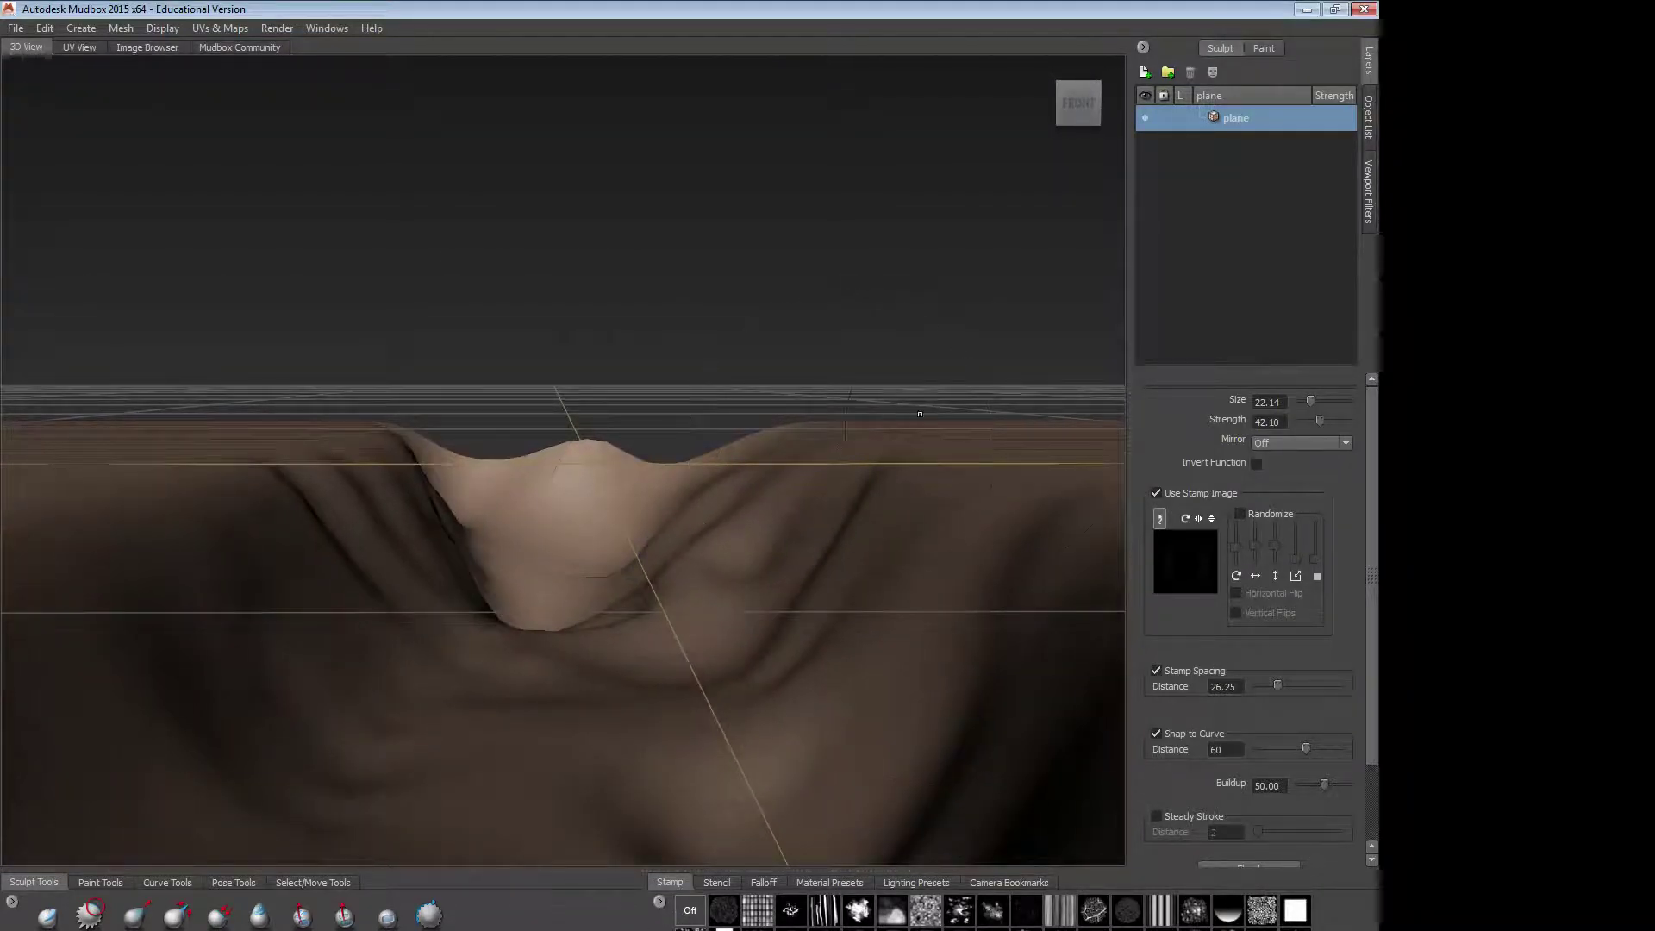
left_click_drag(846, 441, 782, 438, "alt")
right_click_drag(783, 438, 574, 519, "alt")
left_click_drag(574, 519, 655, 551, "alt")
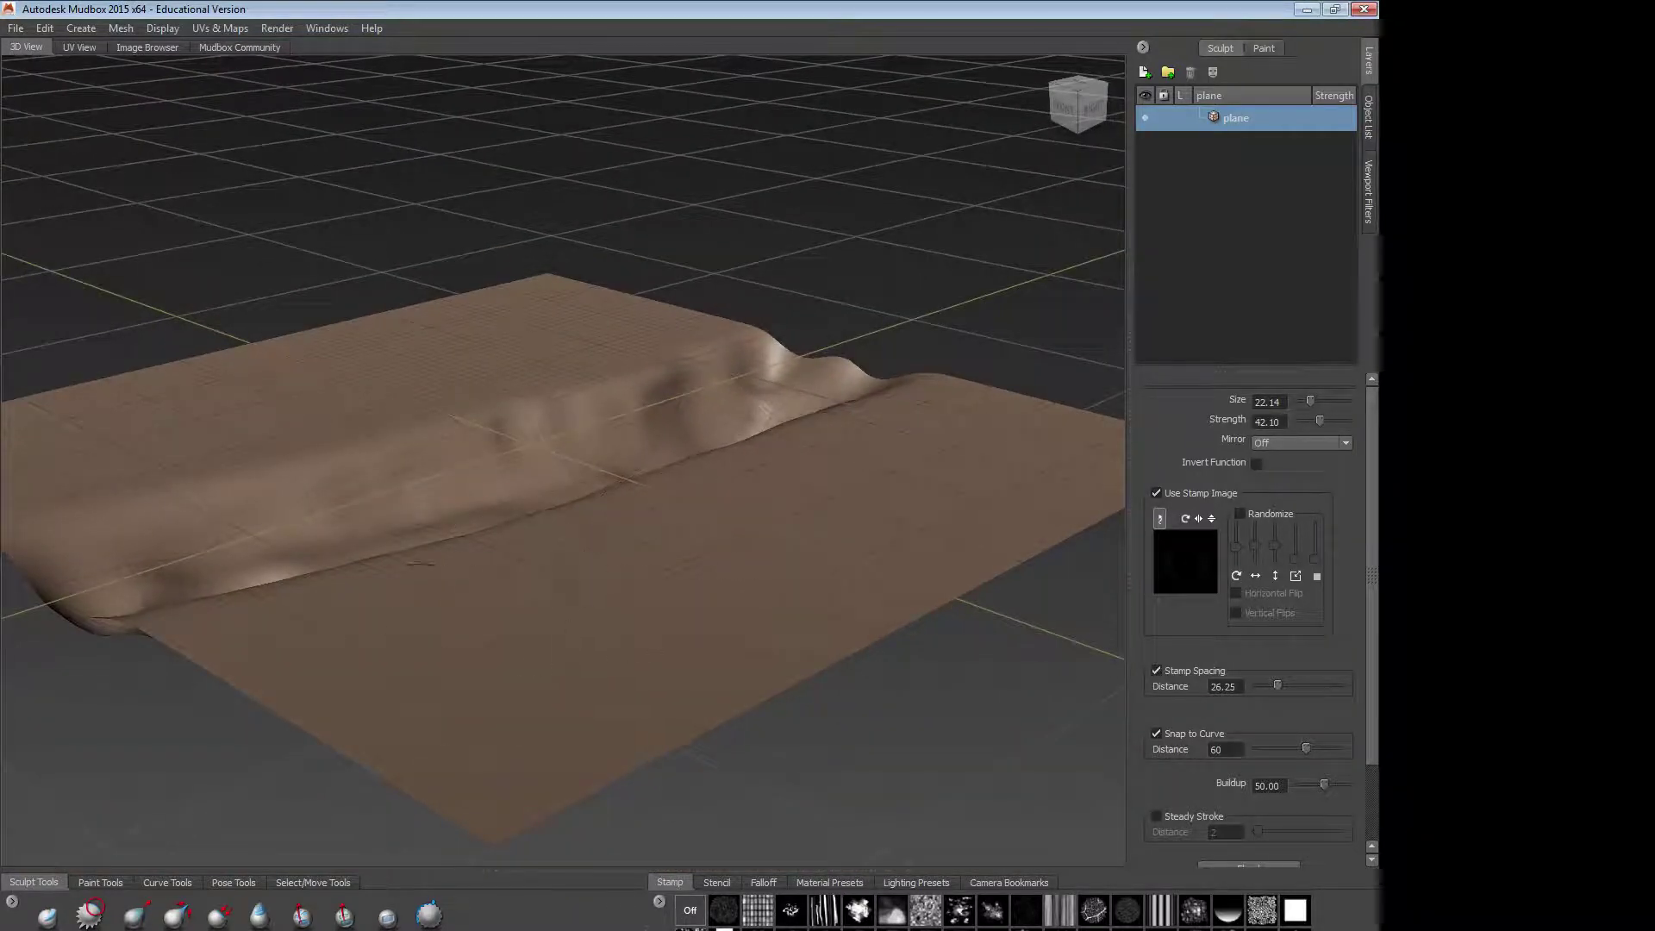
Step: Raise the terrain along the middle and far end of the trench with the Grab tool at size 144.92
left_click(137, 918)
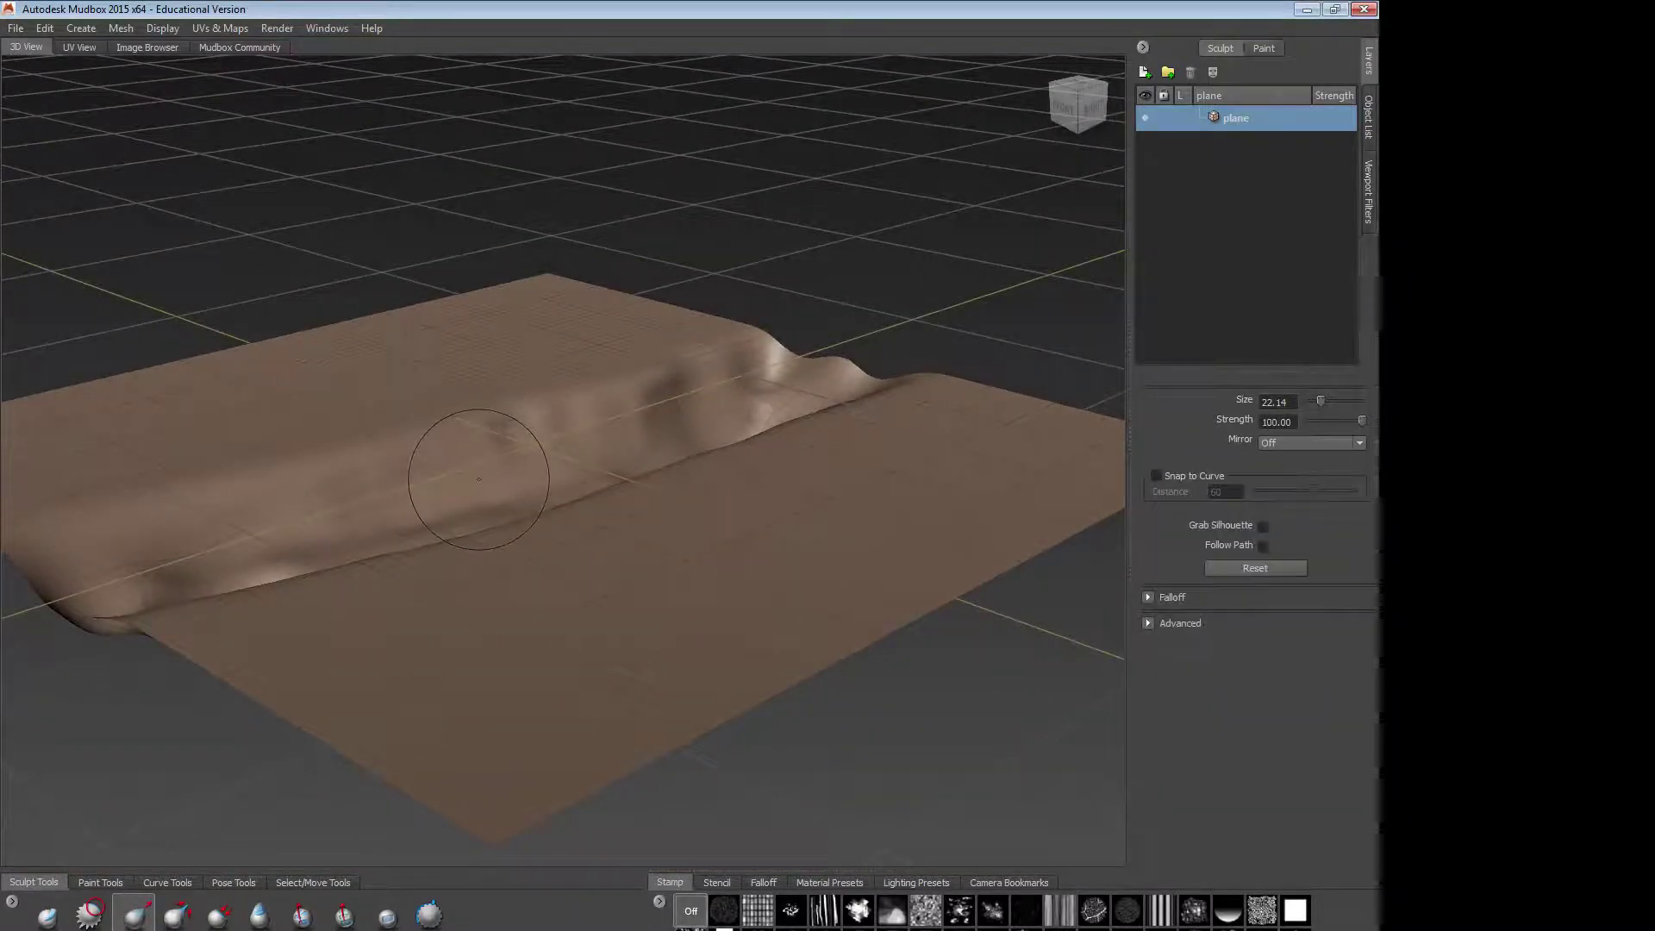
key("b")
mouse_move(483, 483)
left_mouse_down()
mouse_move(536, 479)
mouse_move(534, 443)
left_mouse_up()
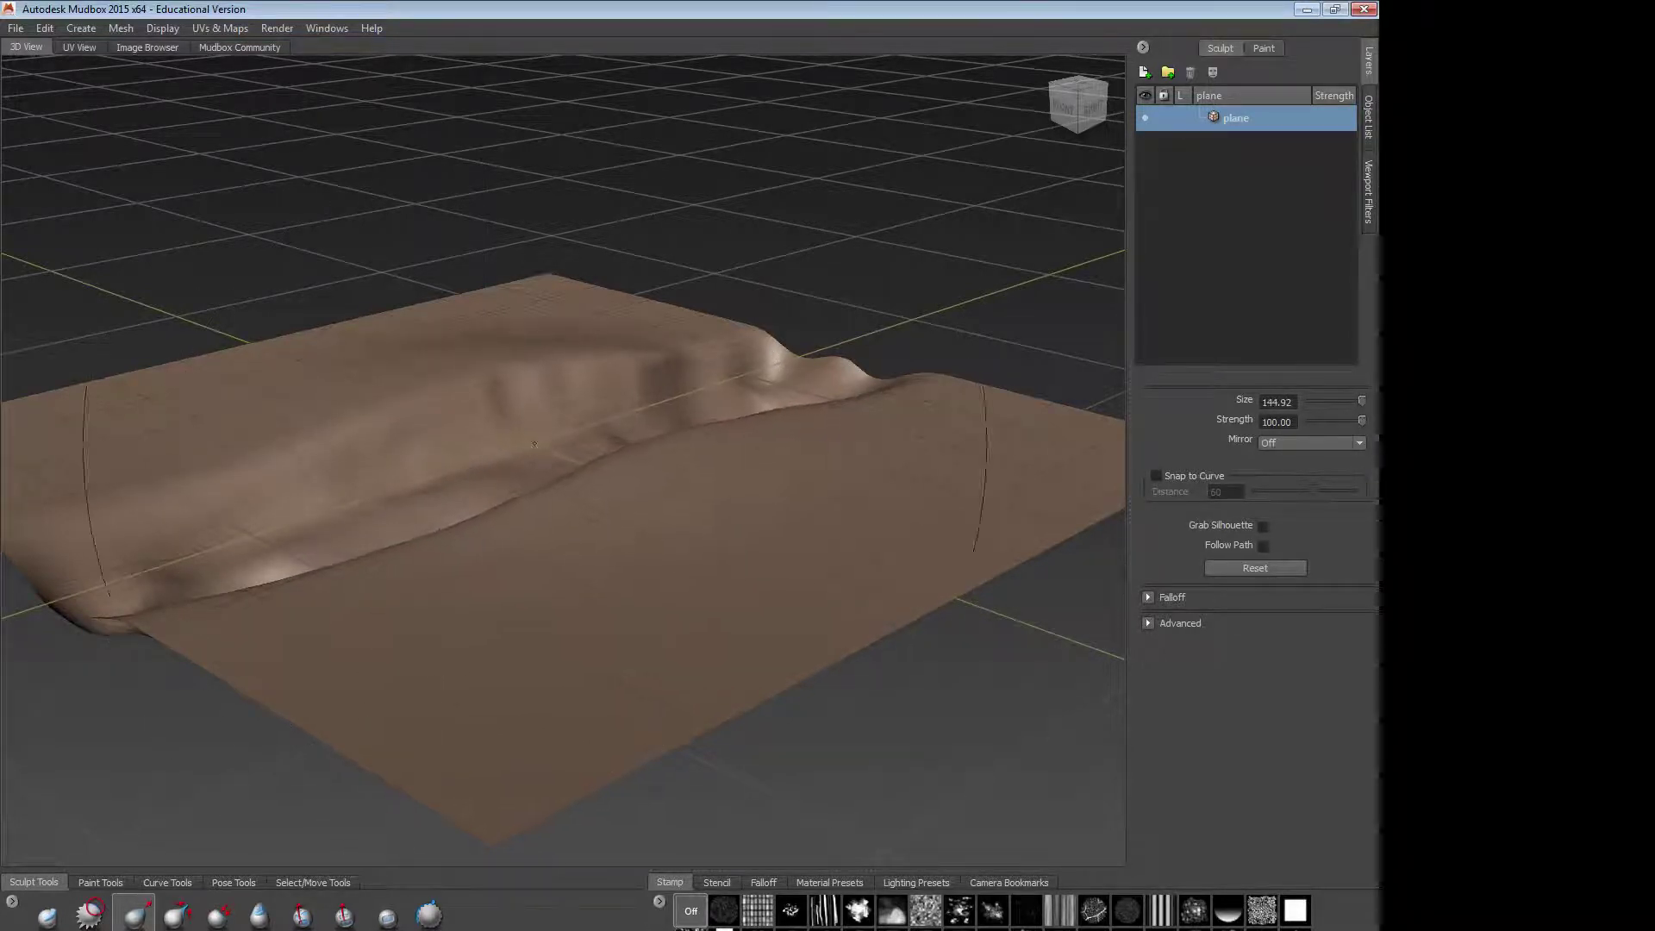
left_click_drag(686, 419, 693, 362)
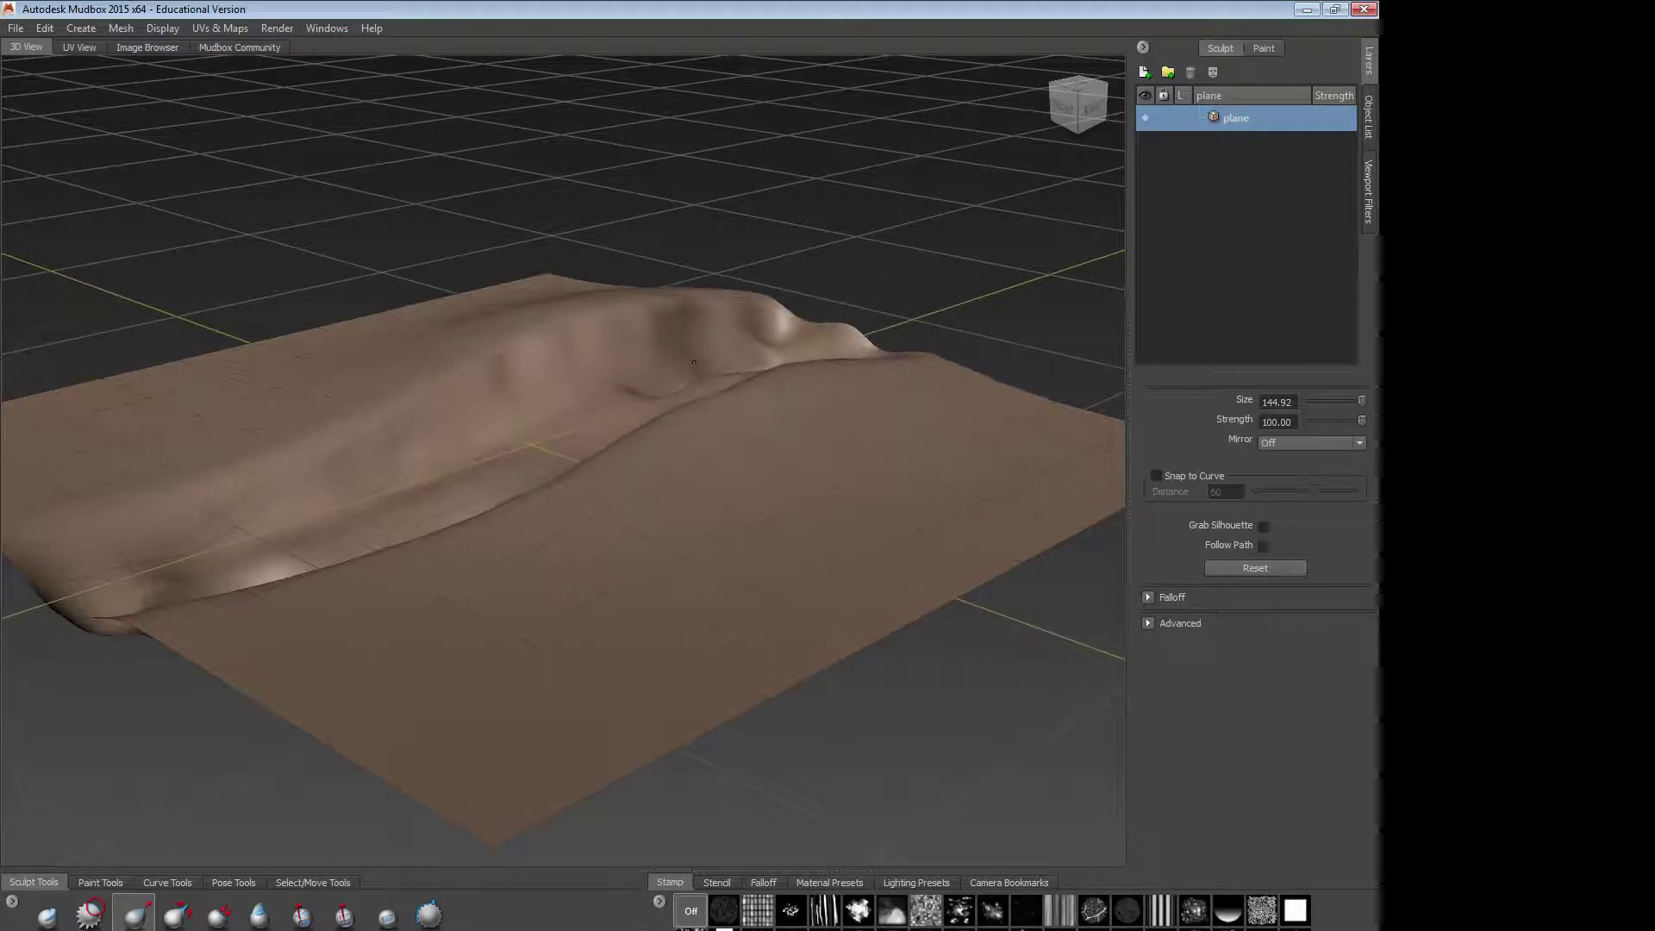
left_click_drag(807, 419, 808, 400)
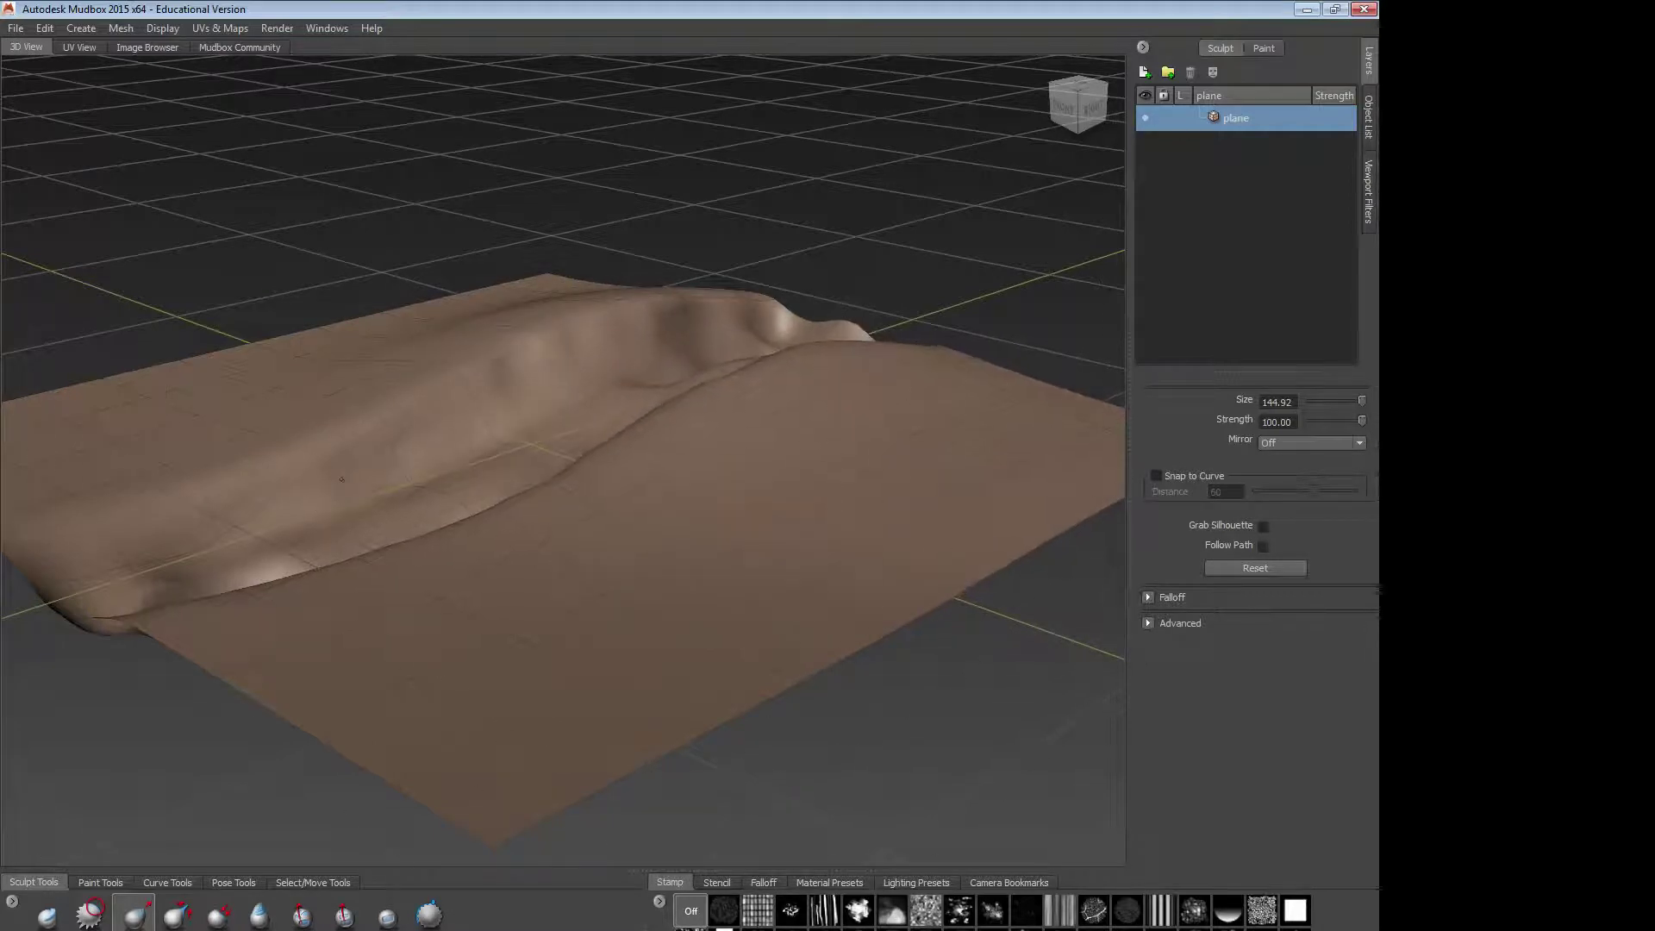
Step: Pull the trench's side walls slightly with the Grab tool and smooth the bright peak at its far end
left_click_drag(328, 466, 327, 443)
mouse_move(345, 500)
left_mouse_down("alt")
mouse_move(483, 470)
mouse_move(517, 422)
left_mouse_up("alt")
right_click_drag(517, 422, 595, 431, "alt")
left_click_drag(434, 710, 429, 734, "alt")
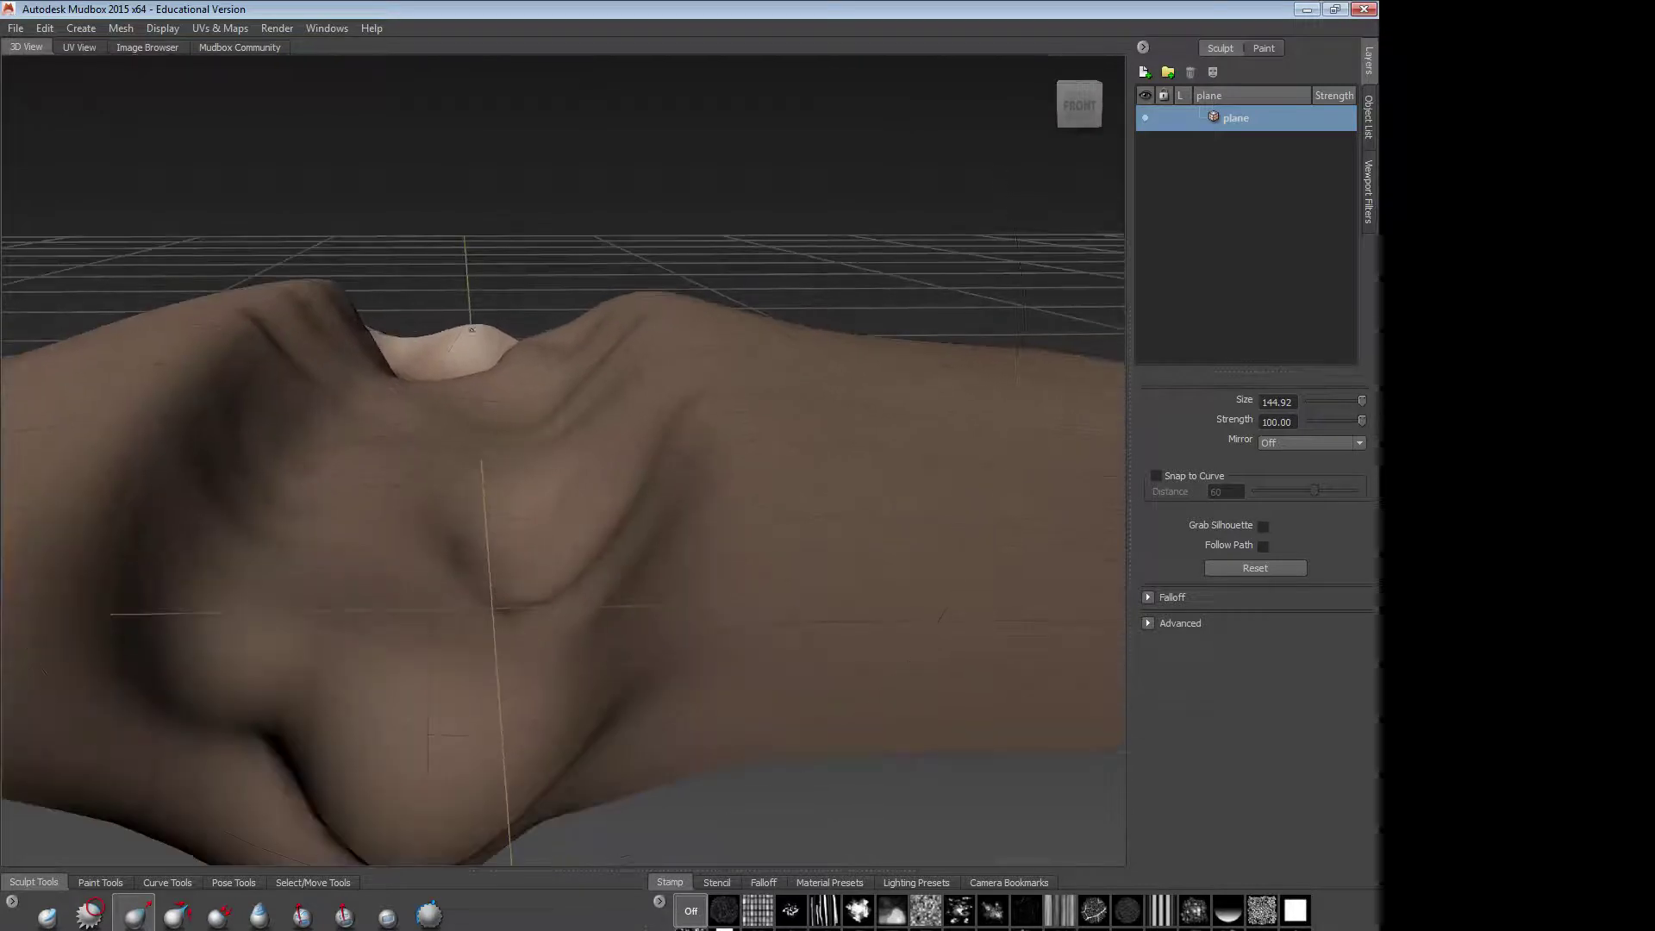
mouse_move(471, 329)
left_mouse_down()
mouse_move(475, 218)
mouse_move(698, 464)
left_mouse_up()
key("shift")
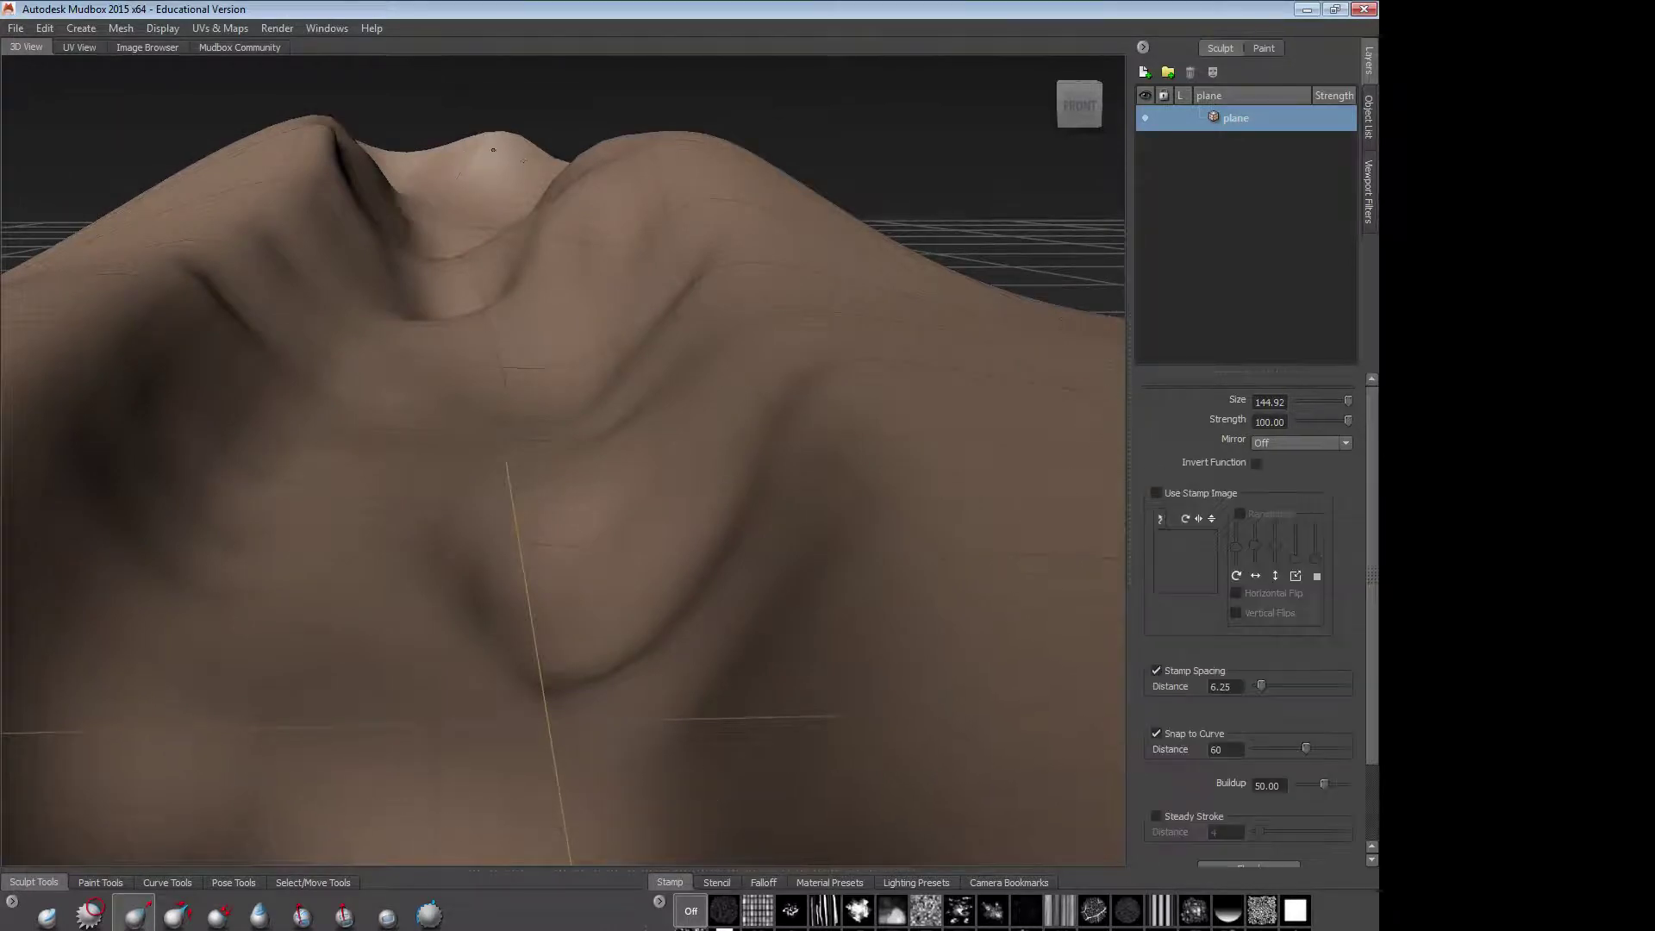
mouse_move(493, 150)
left_mouse_down("shift")
mouse_move(513, 157)
mouse_move(478, 185)
left_mouse_up("shift")
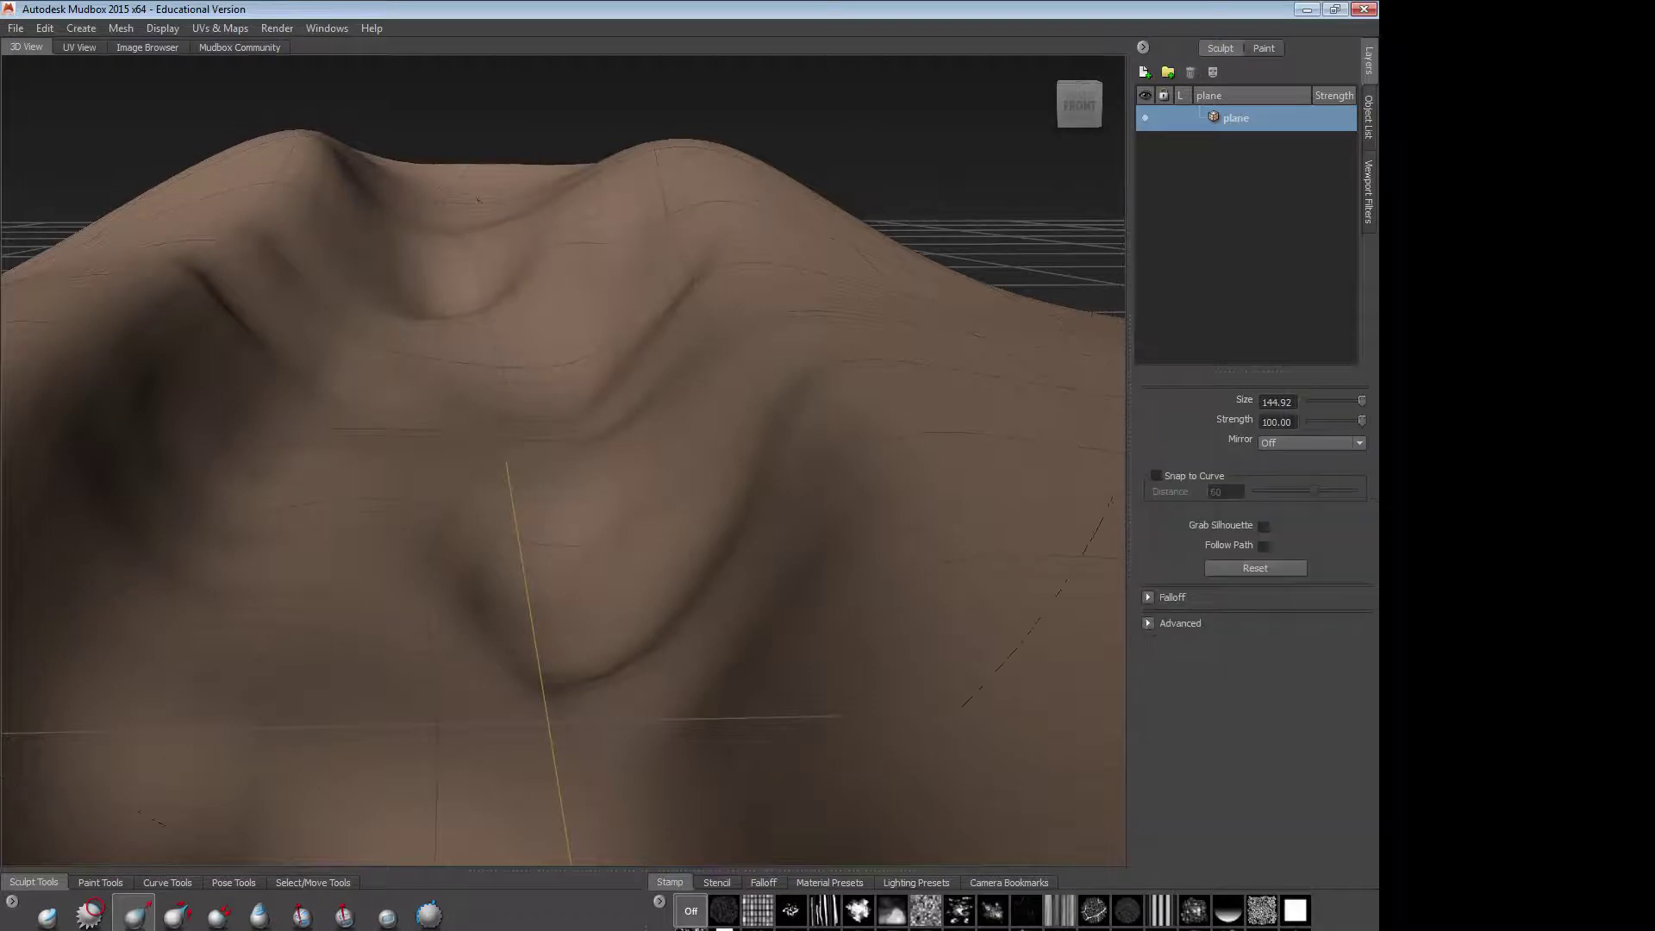
left_click_drag(689, 259, 724, 228)
Step: Examine the sculpted canyon's floor, ridges and far end from low and close viewpoints along the trench
mouse_move(603, 448)
right_mouse_down("alt")
mouse_move(397, 448)
mouse_move(612, 448)
right_mouse_up("alt")
middle_click_drag(612, 448, 577, 415, "alt")
middle_click_drag(587, 494, 706, 590, "alt")
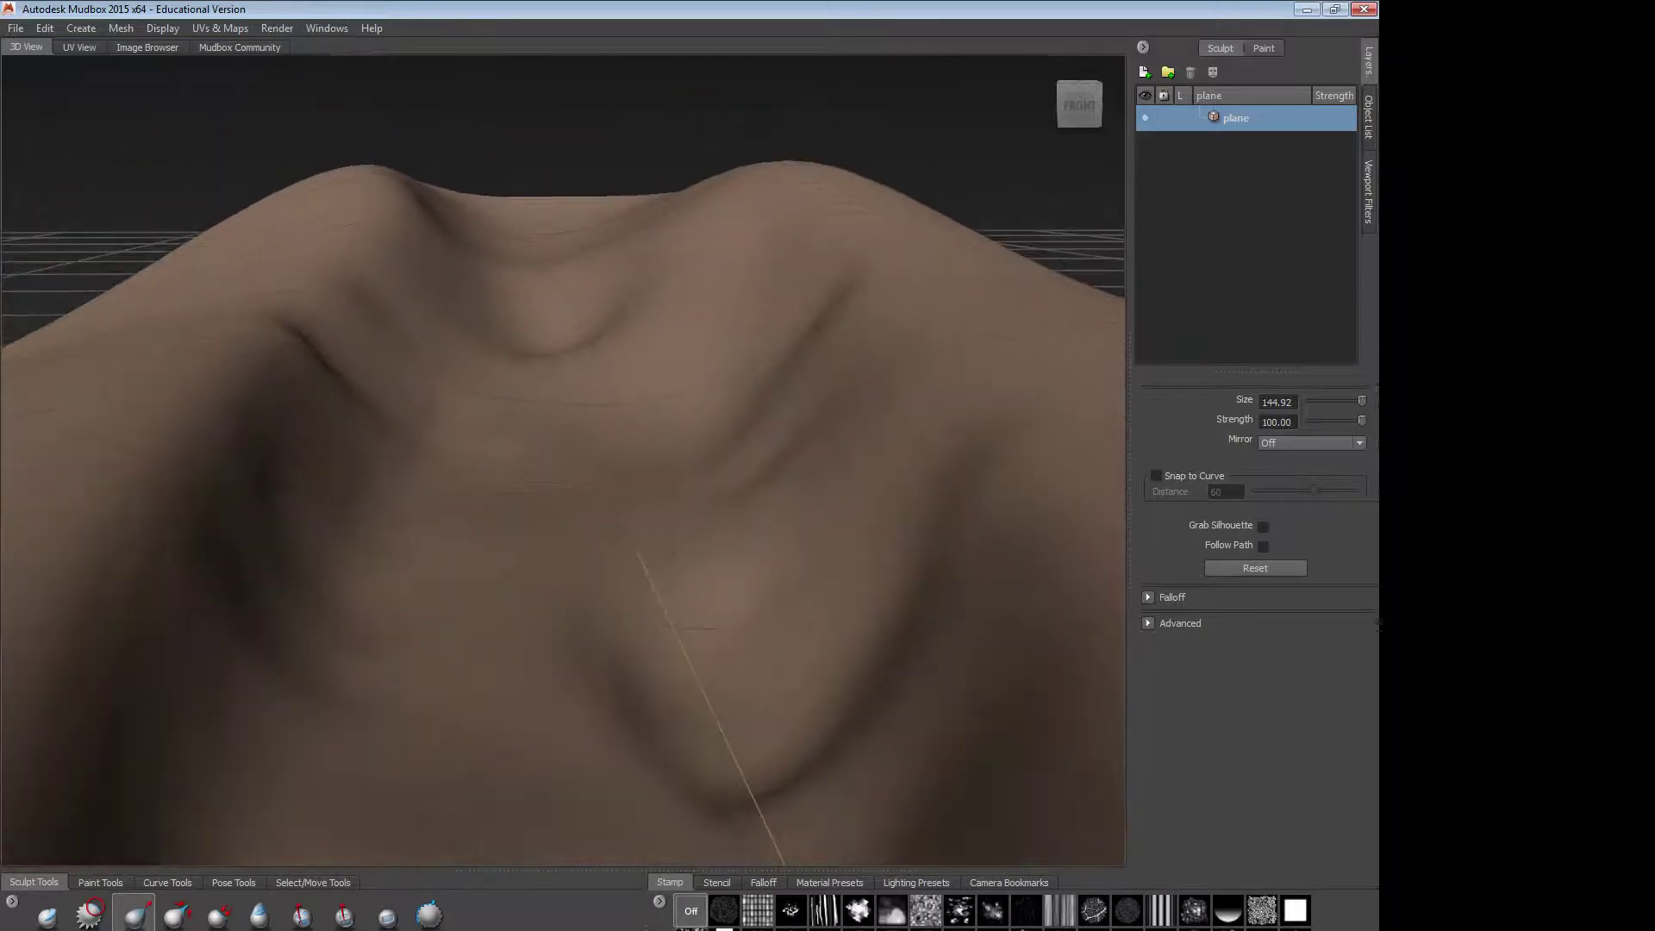
right_click_drag(707, 590, 827, 595, "alt")
left_click_drag(828, 595, 771, 512, "alt")
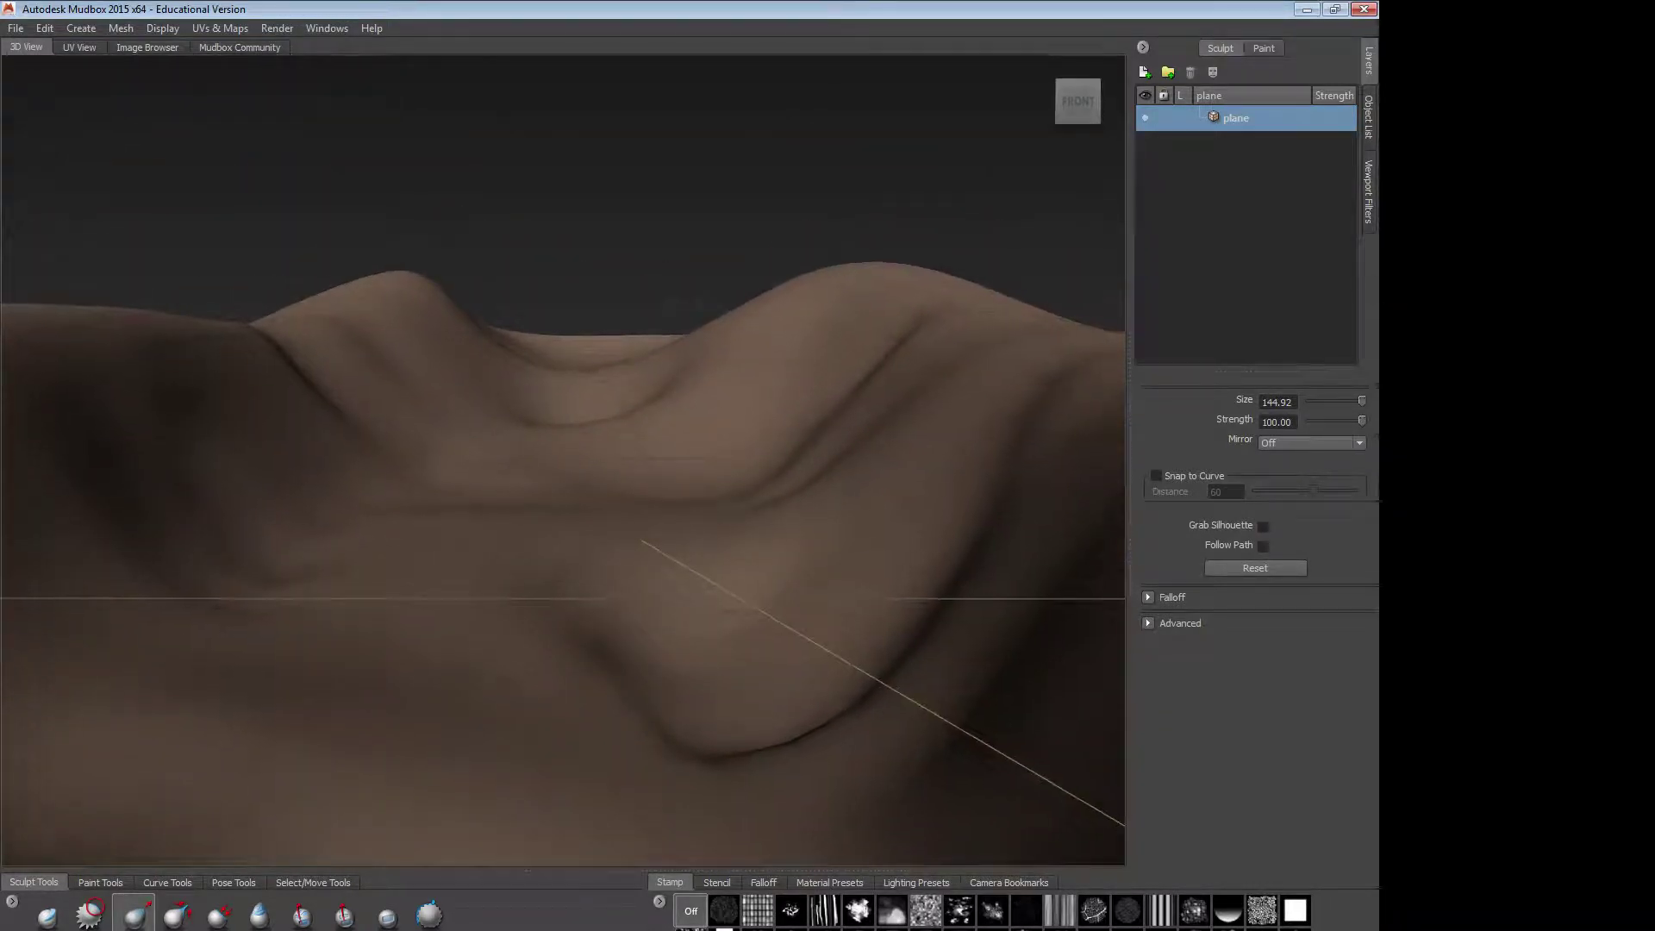
right_click_drag(776, 551, 1019, 658, "alt")
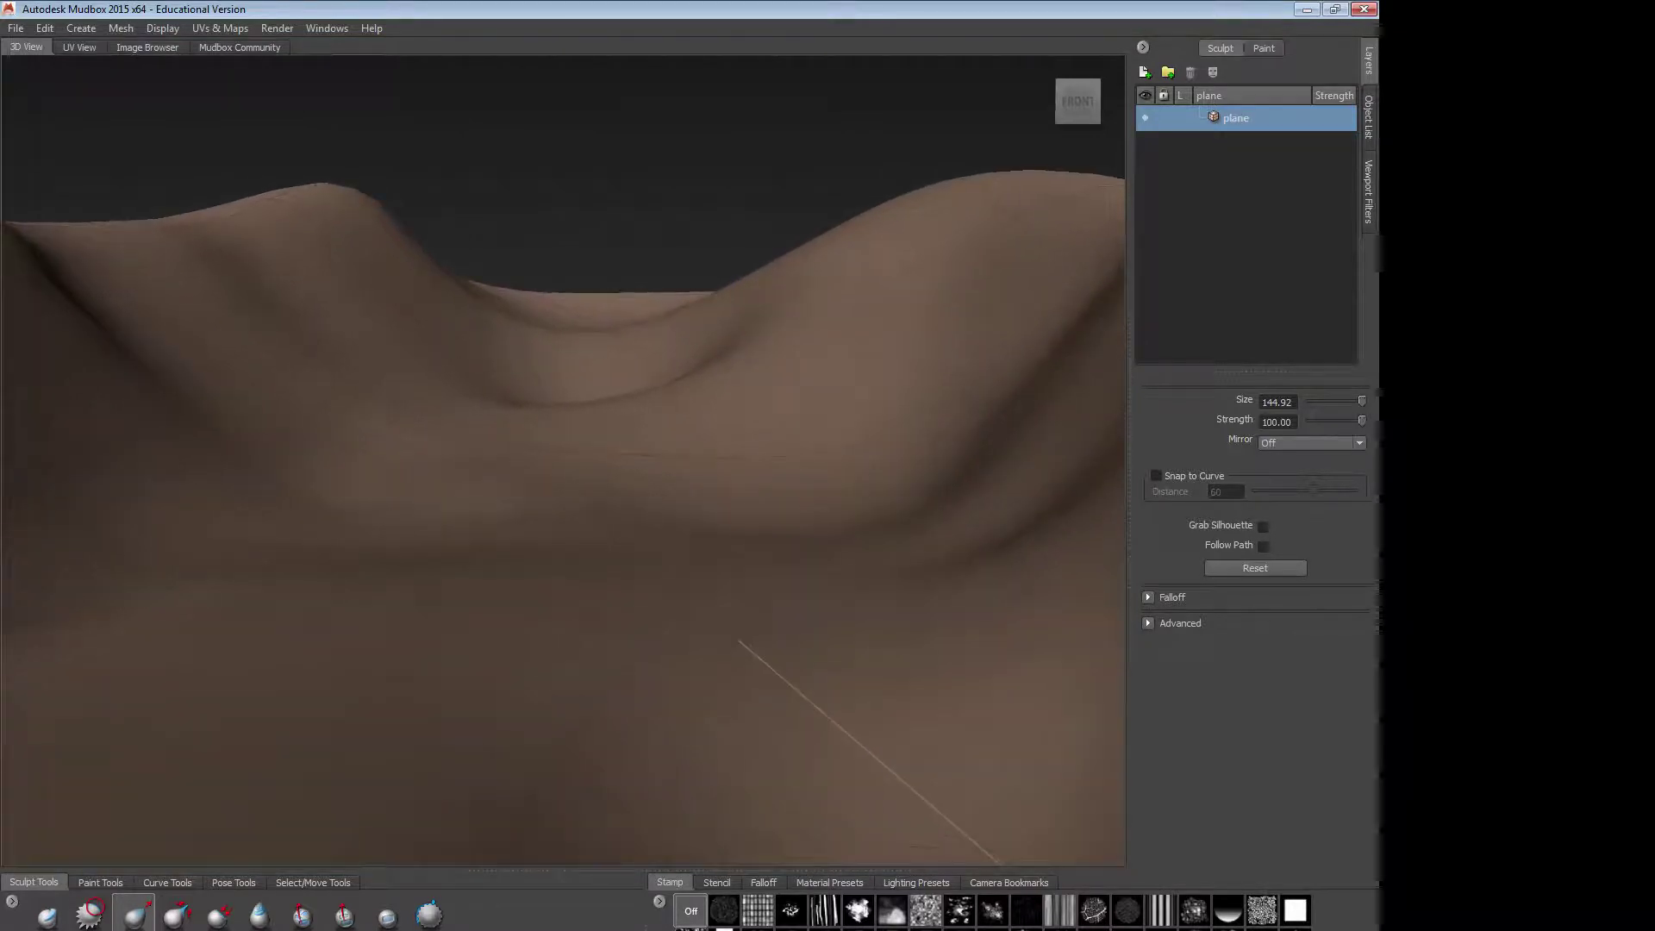
left_click_drag(1019, 658, 793, 604, "alt")
right_click_drag(793, 603, 758, 586, "alt")
left_click_drag(759, 586, 617, 642, "alt")
right_click_drag(616, 642, 250, 526, "alt")
left_click_drag(250, 526, 783, 669, "alt")
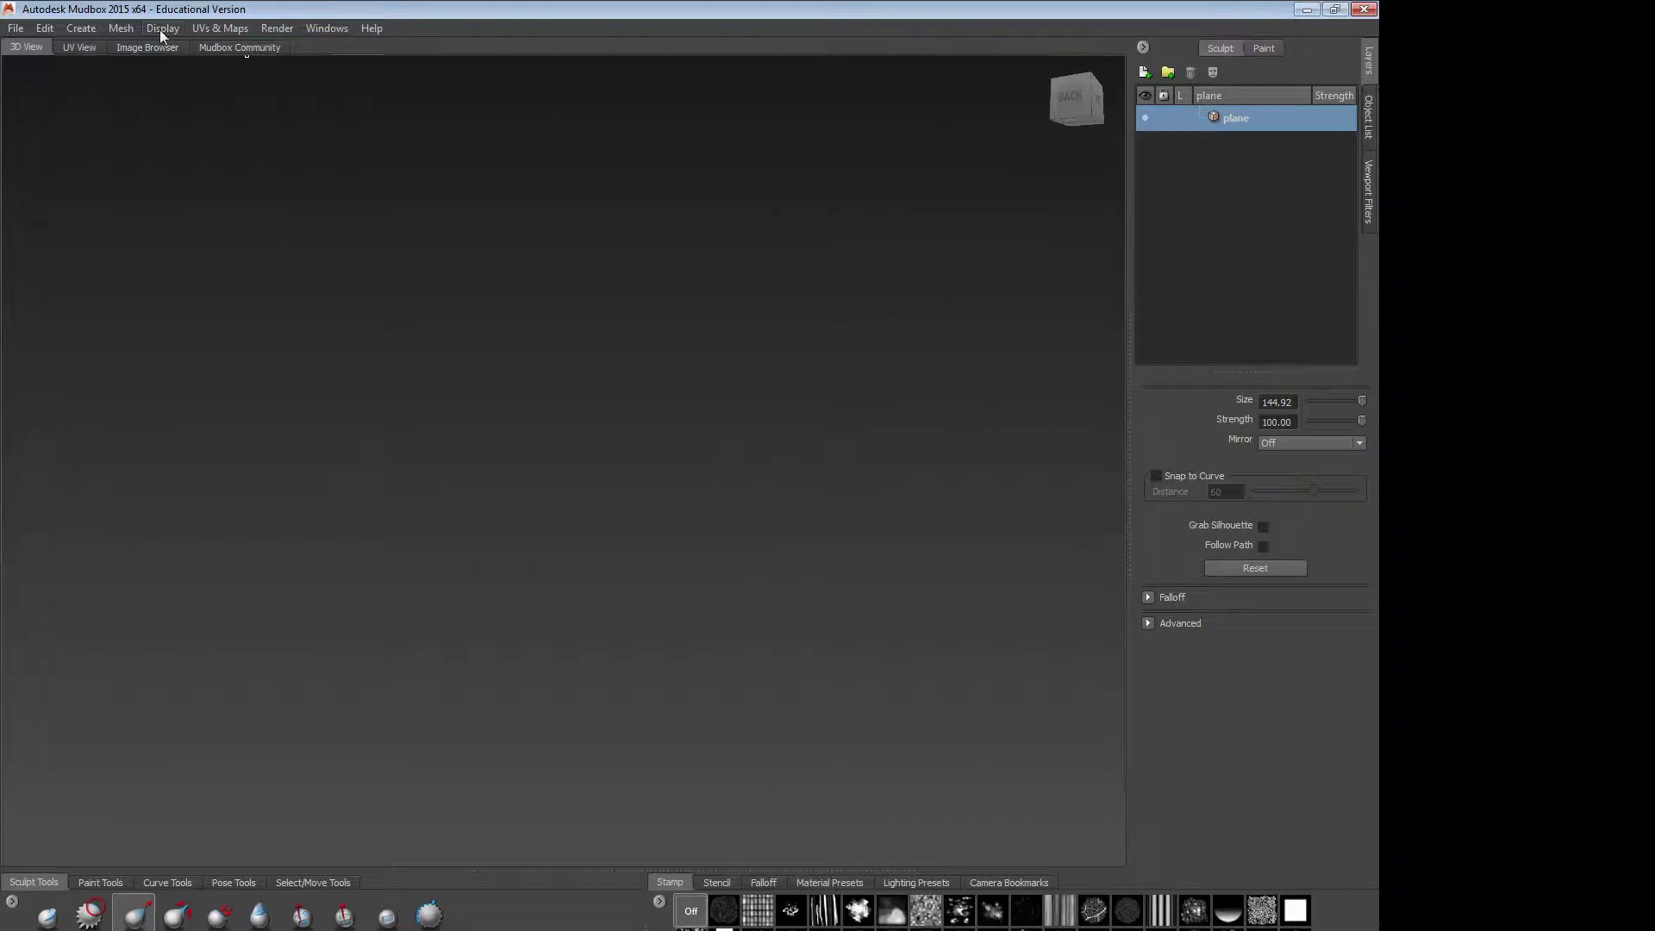
Step: Exit Mudbox without saving the modified scene
left_click(1363, 9)
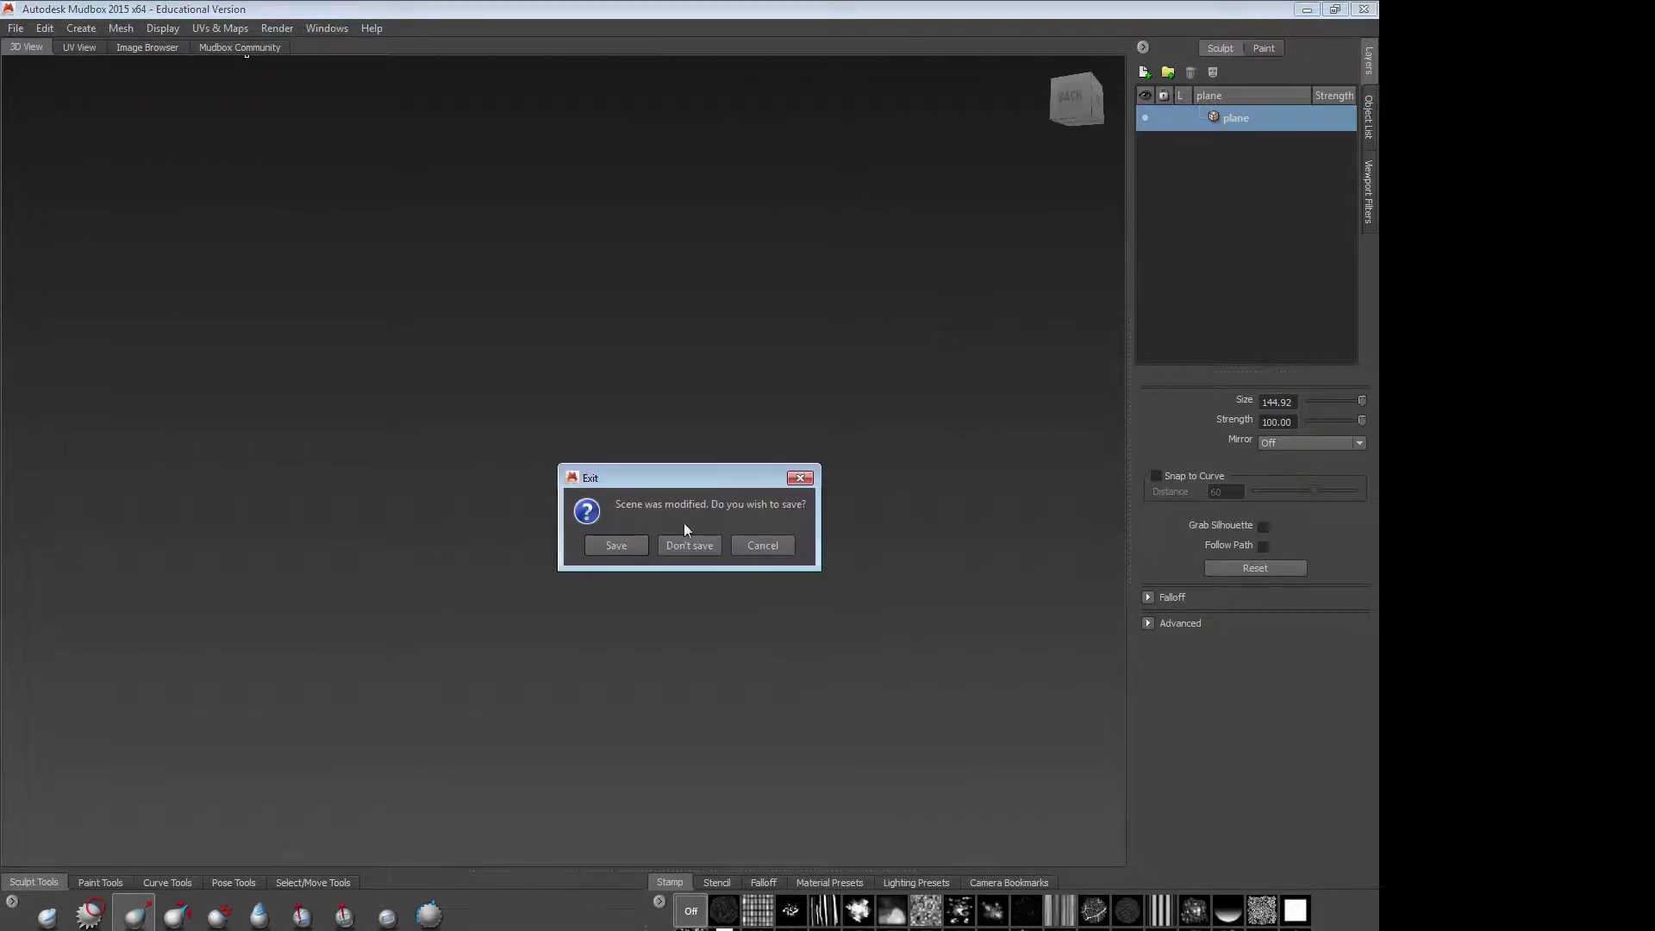
left_click(688, 548)
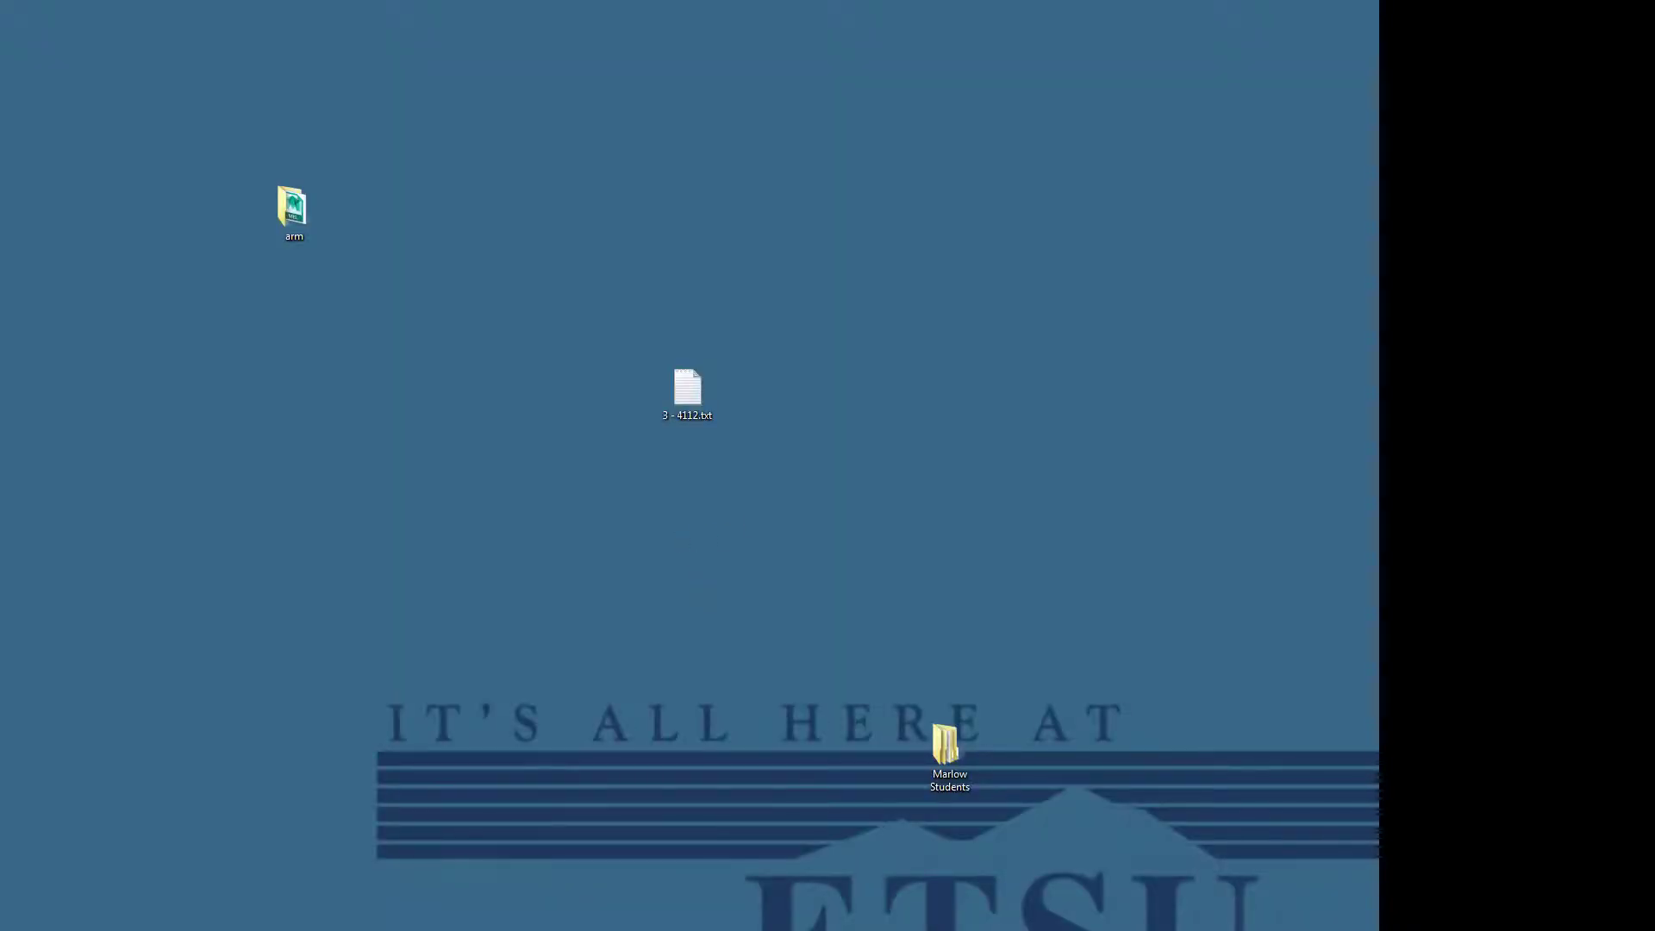